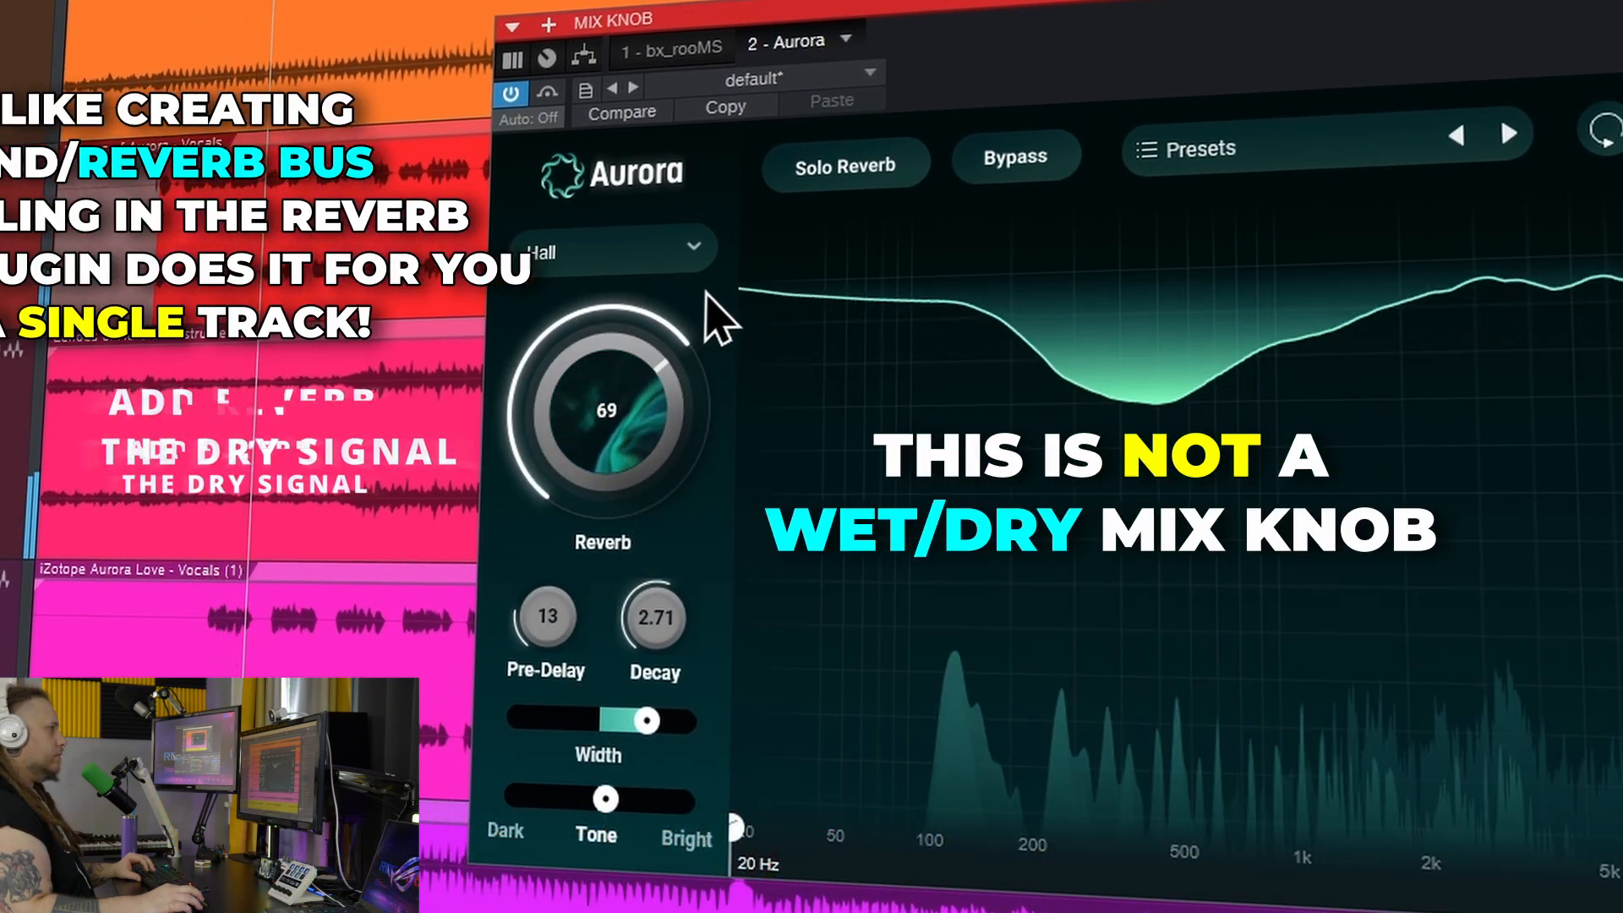
Lower the Reverb amount to 59, then drop Unmask to 0.00 and bring it back up to about 14.
{"action": "left_click_drag", "start_coordinate": [652, 351], "coordinate": [776, 385]}
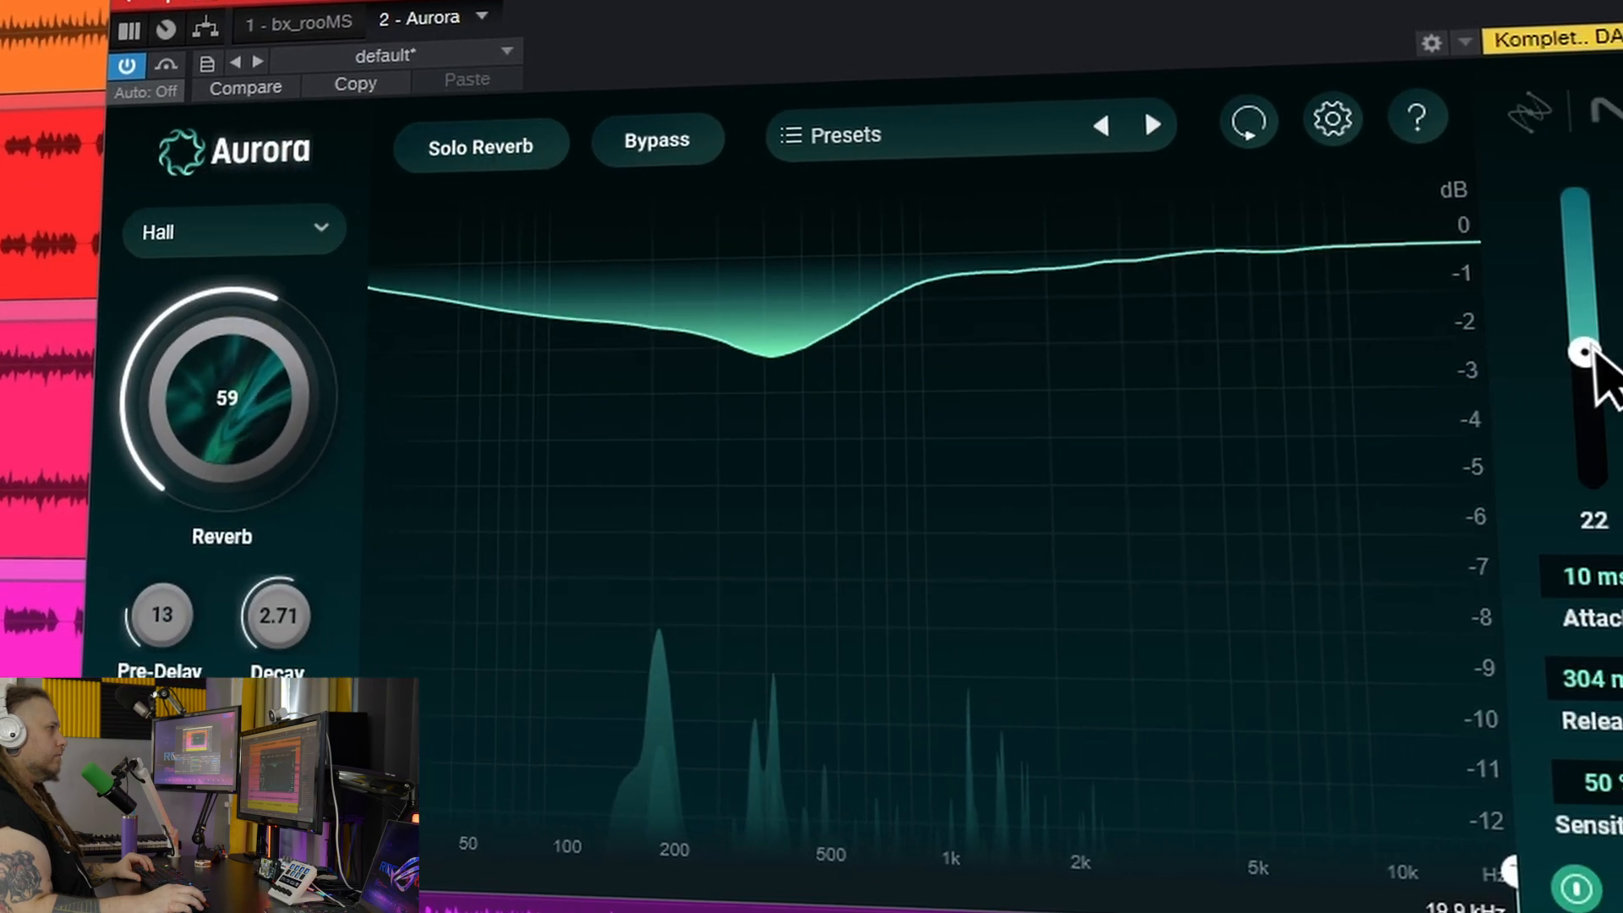
{"action": "left_click_drag", "start_coordinate": [1592, 346], "coordinate": [985, 135]}
{"action": "mouse_move", "coordinate": [952, 206]}
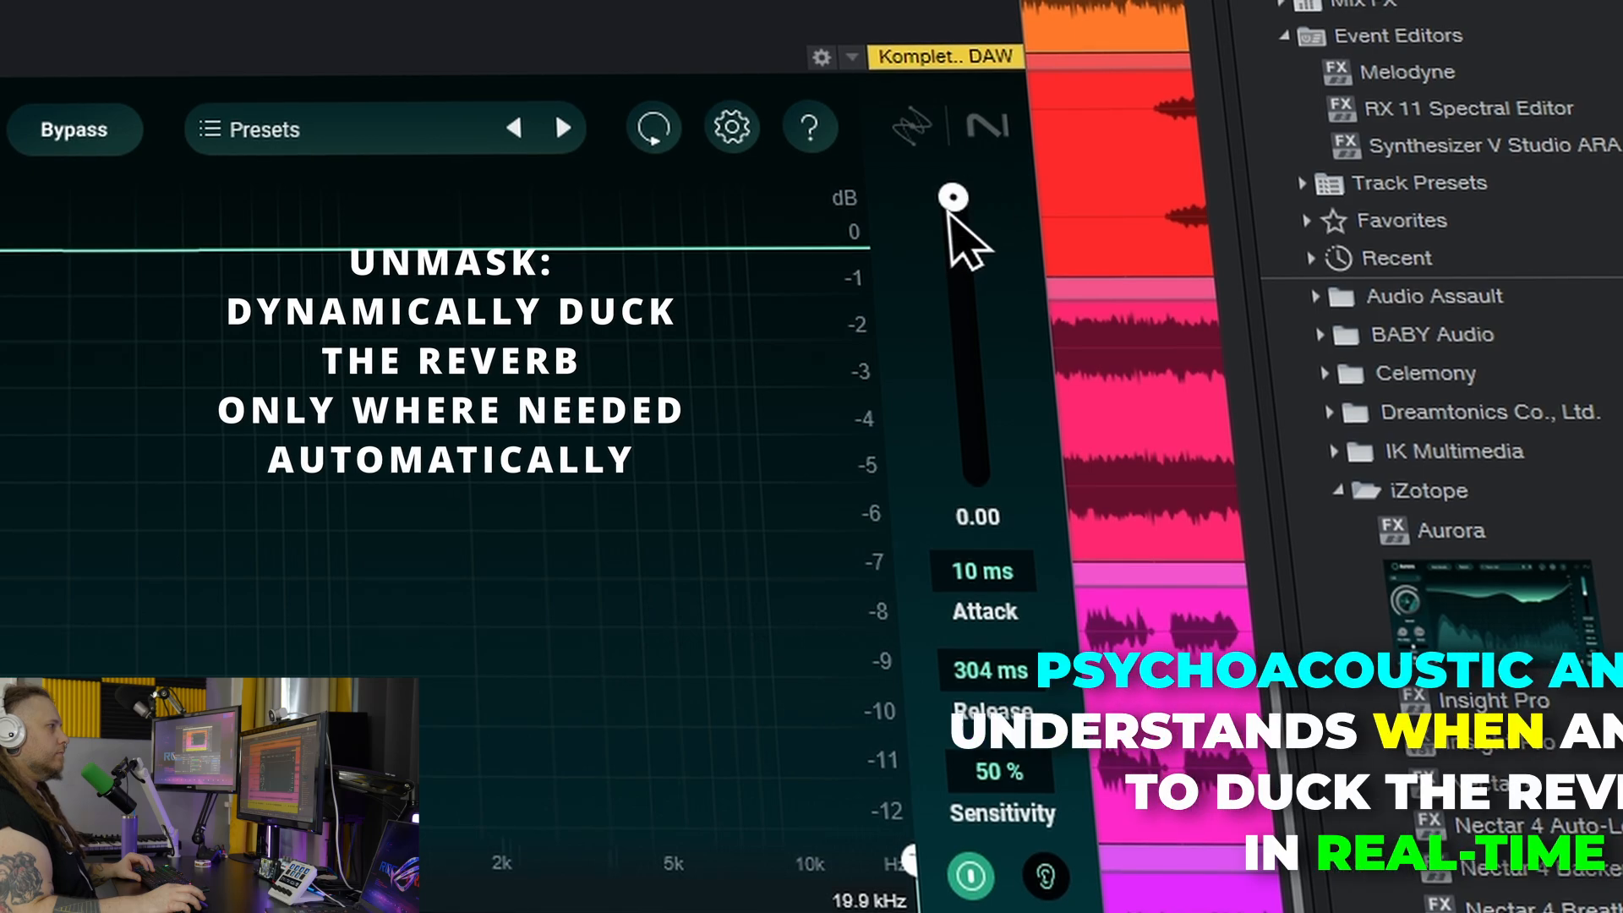
{"action": "left_click_drag", "start_coordinate": [957, 203], "coordinate": [966, 328]}
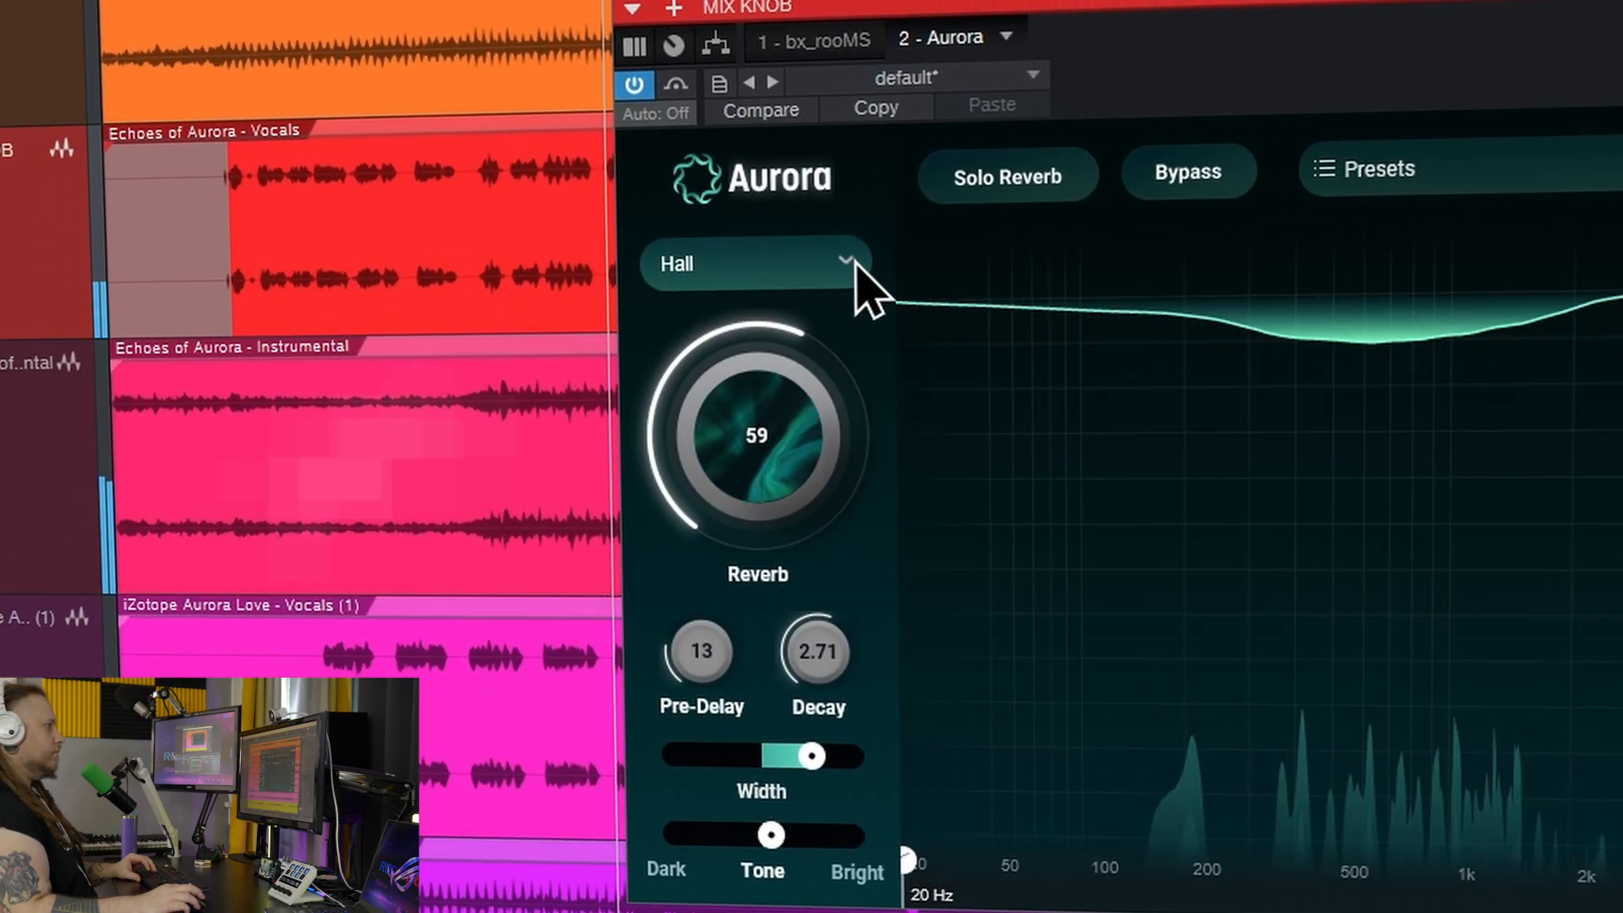
Try the Chamber reverb space with the Reverb amount raised to 76.
{"action": "left_click", "coordinate": [282, 243]}
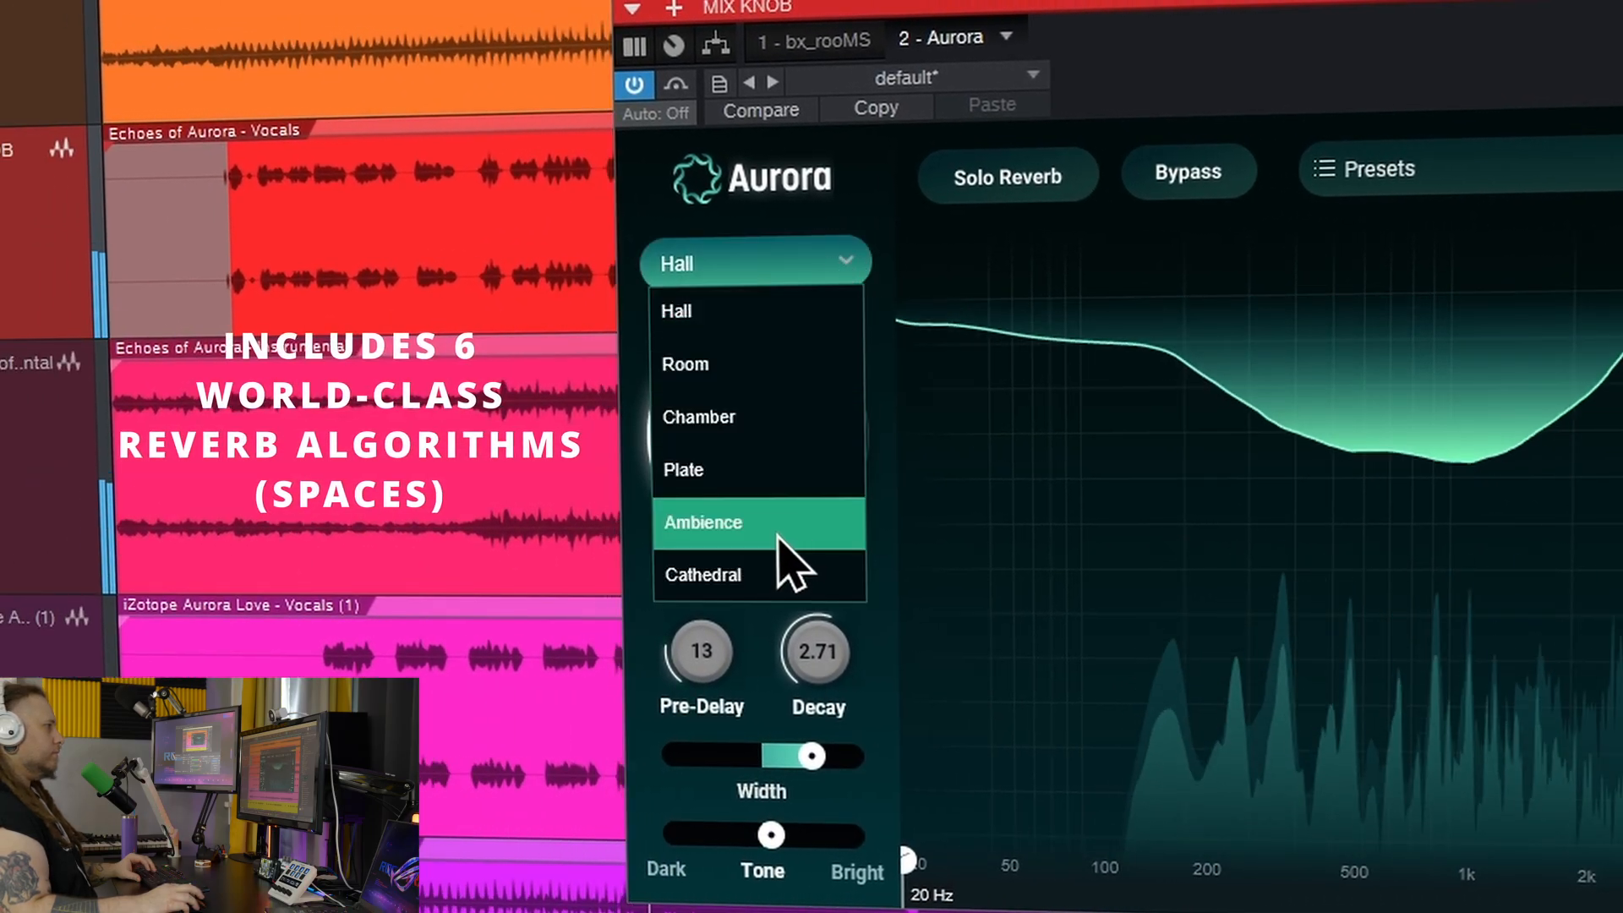
{"action": "left_click", "coordinate": [766, 440]}
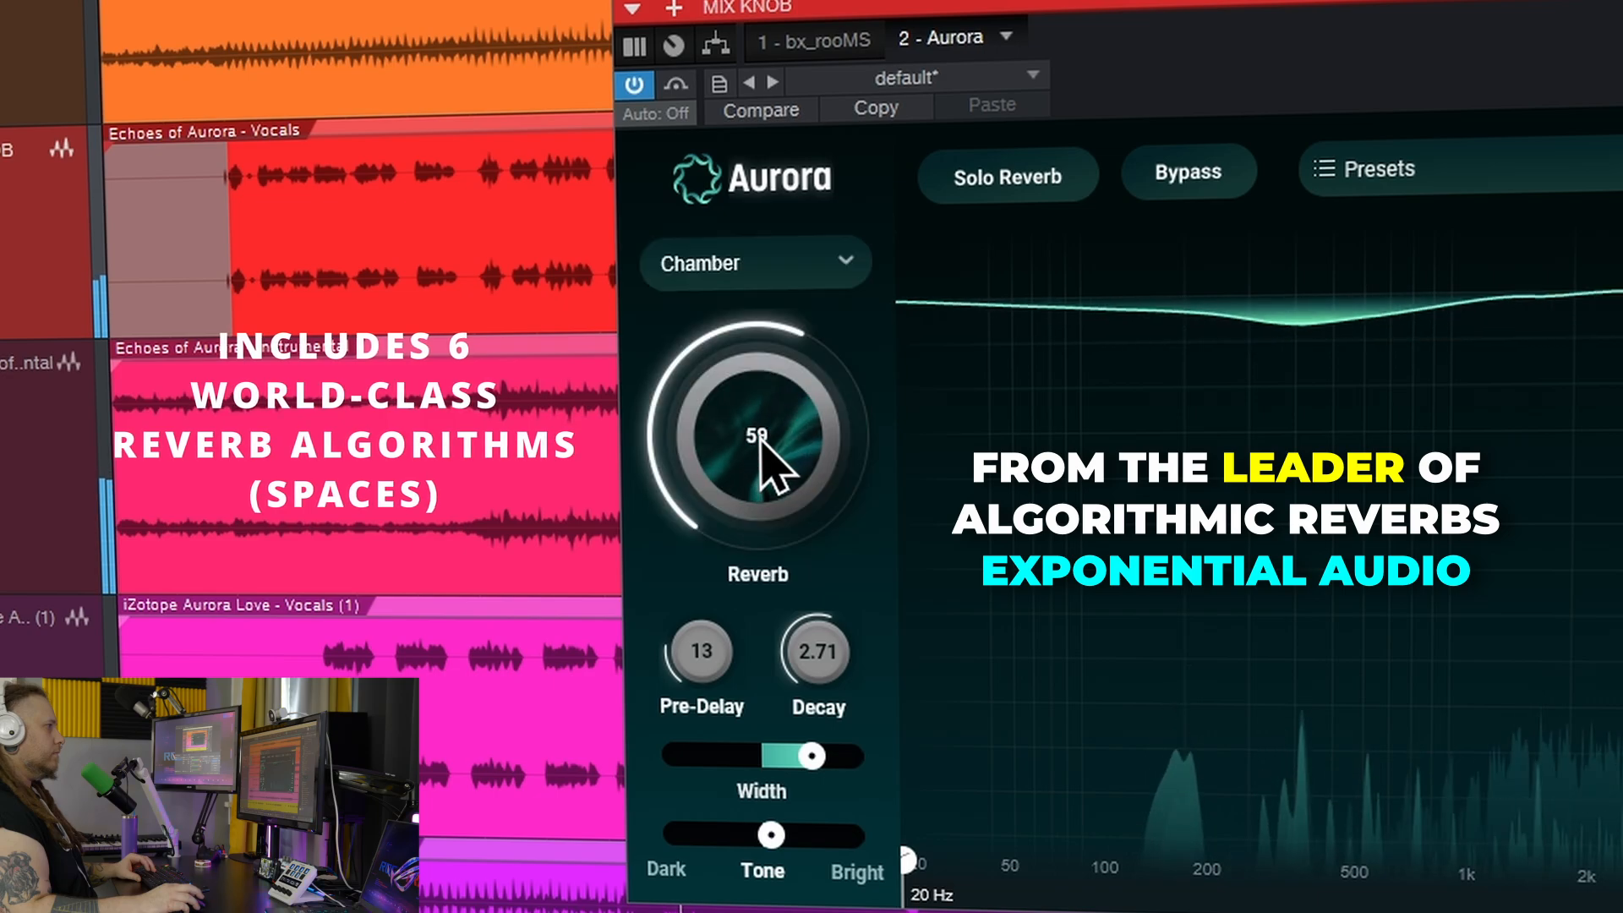
{"action": "left_click_drag", "start_coordinate": [766, 511], "coordinate": [772, 430]}
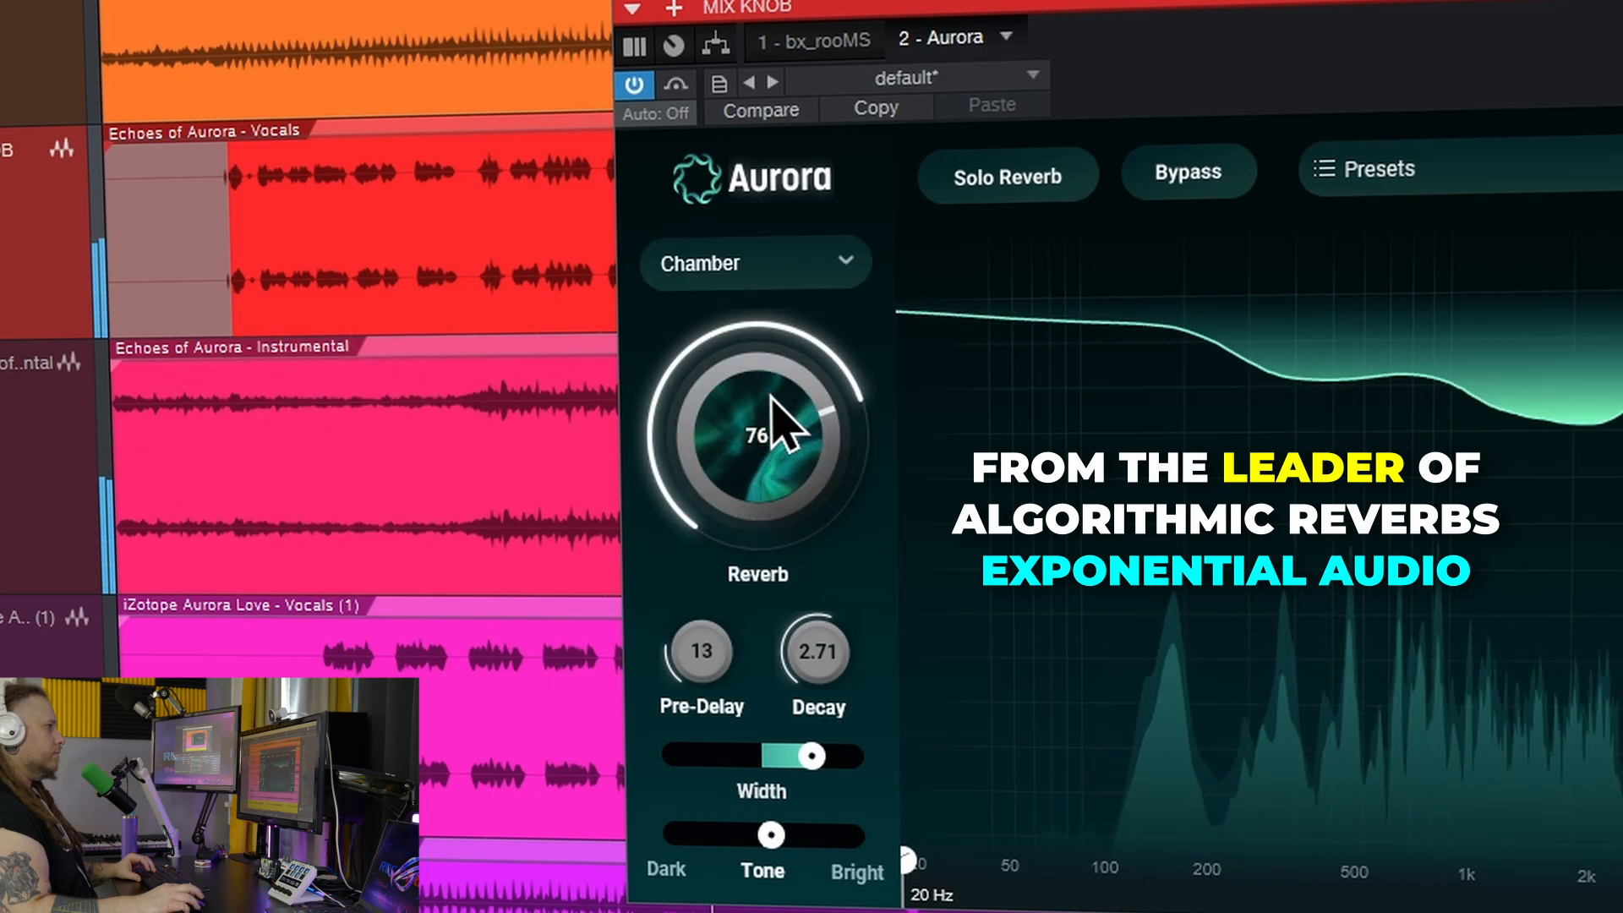
Try the Cathedral reverb space and bring its Reverb amount down to 57.
{"action": "left_click", "coordinate": [832, 272]}
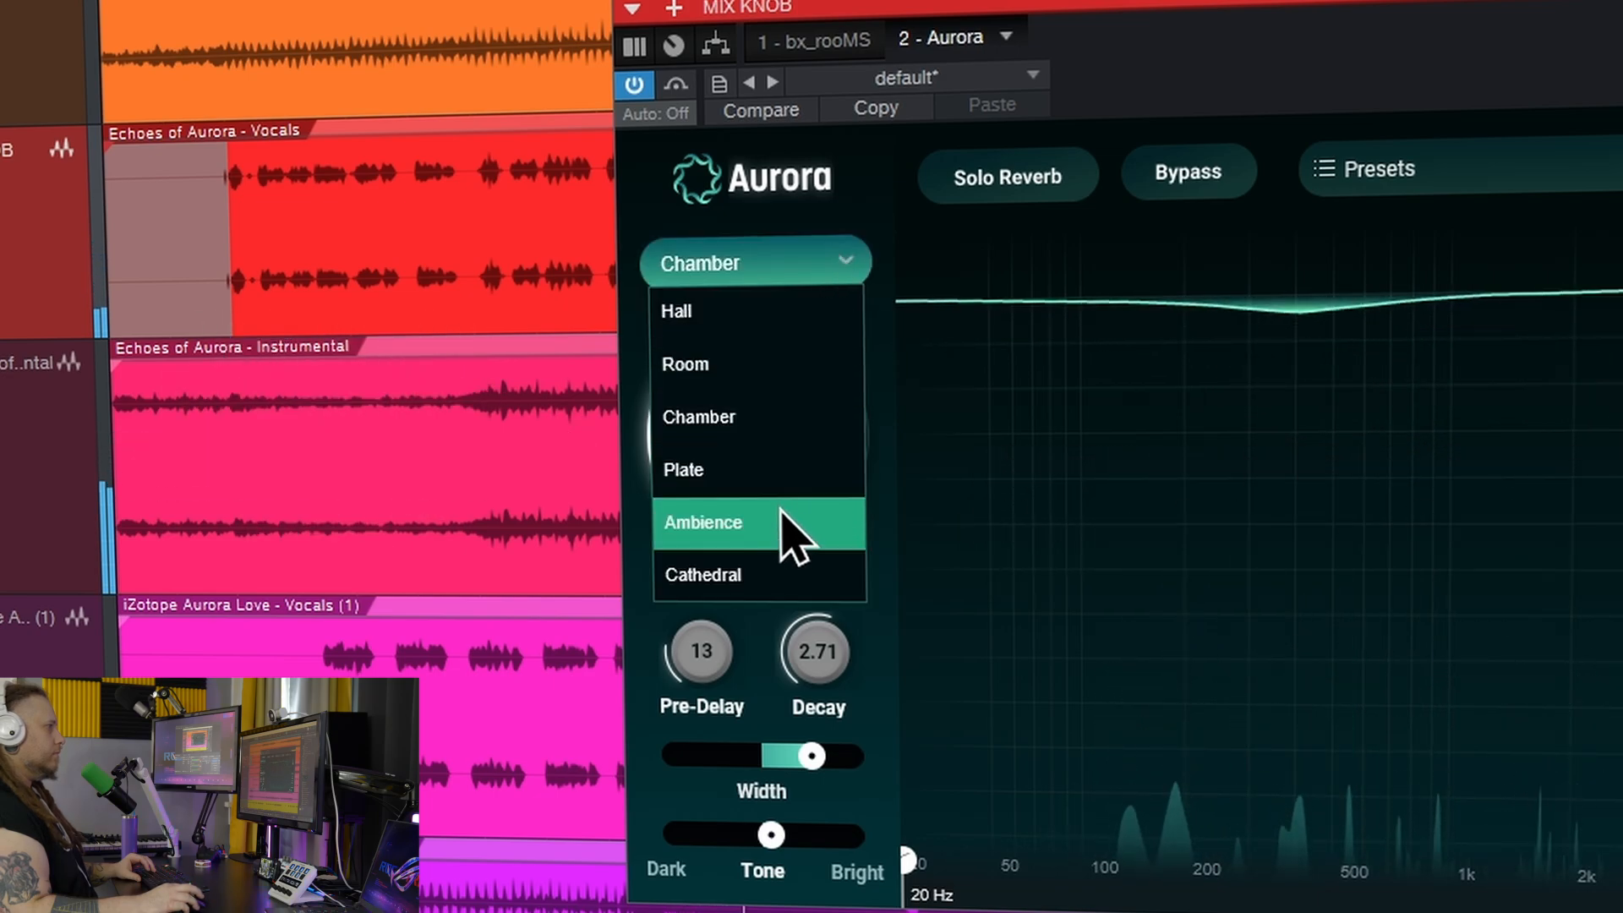
{"action": "left_click", "coordinate": [759, 580]}
{"action": "mouse_move", "coordinate": [730, 412]}
{"action": "left_mouse_down"}
{"action": "mouse_move", "coordinate": [725, 459]}
{"action": "mouse_move", "coordinate": [732, 444]}
{"action": "left_mouse_up"}
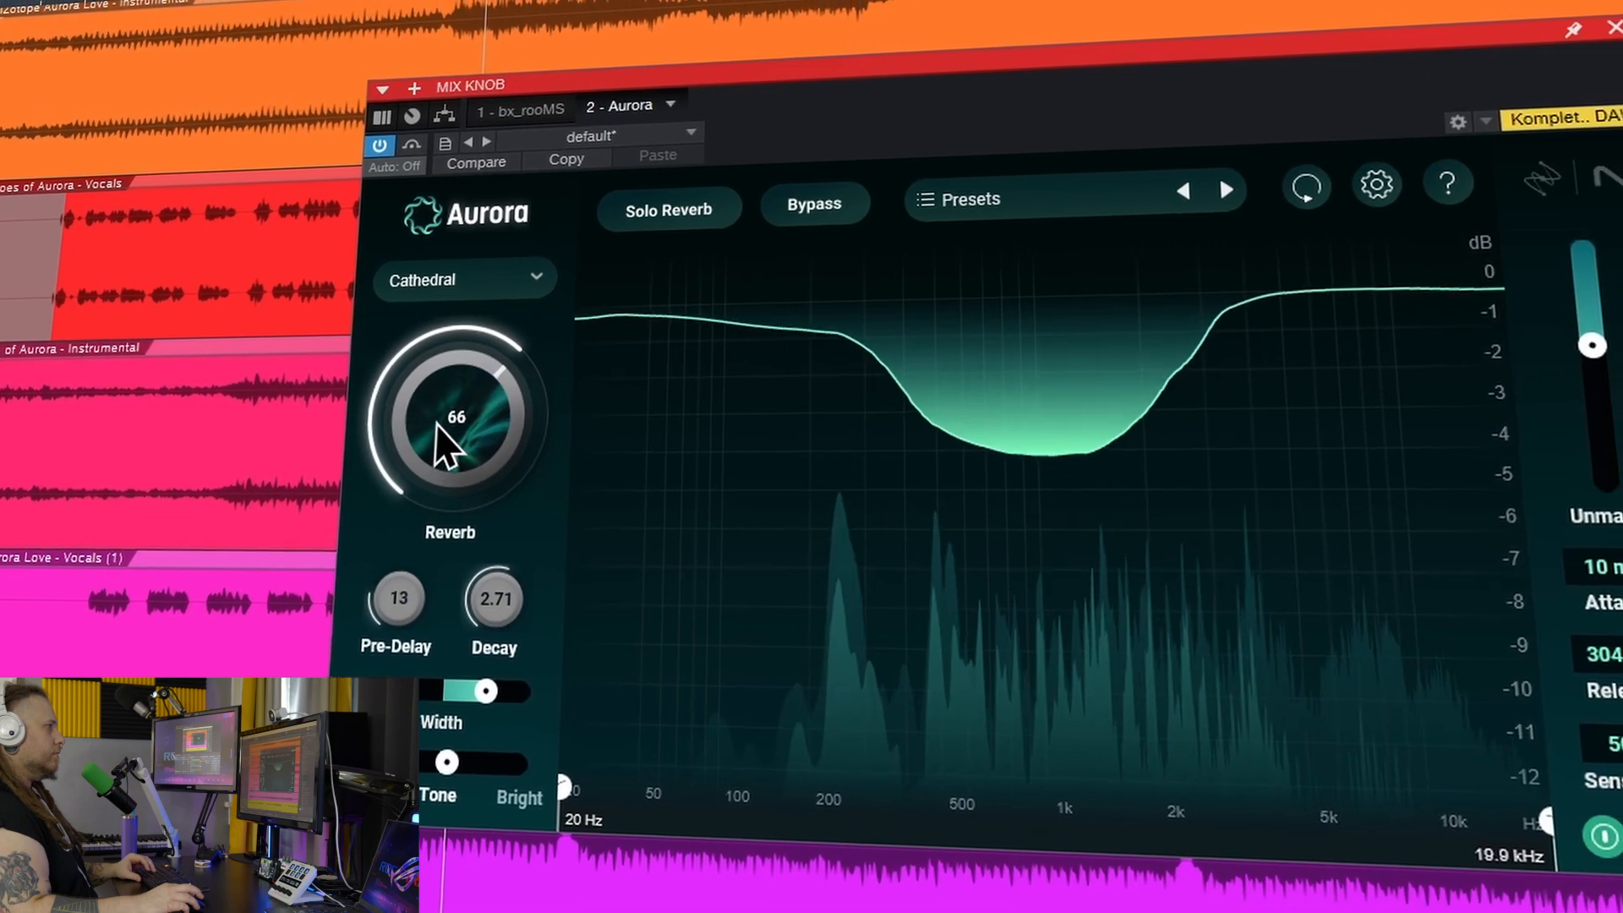
{"action": "left_click_drag", "start_coordinate": [436, 423], "coordinate": [437, 416]}
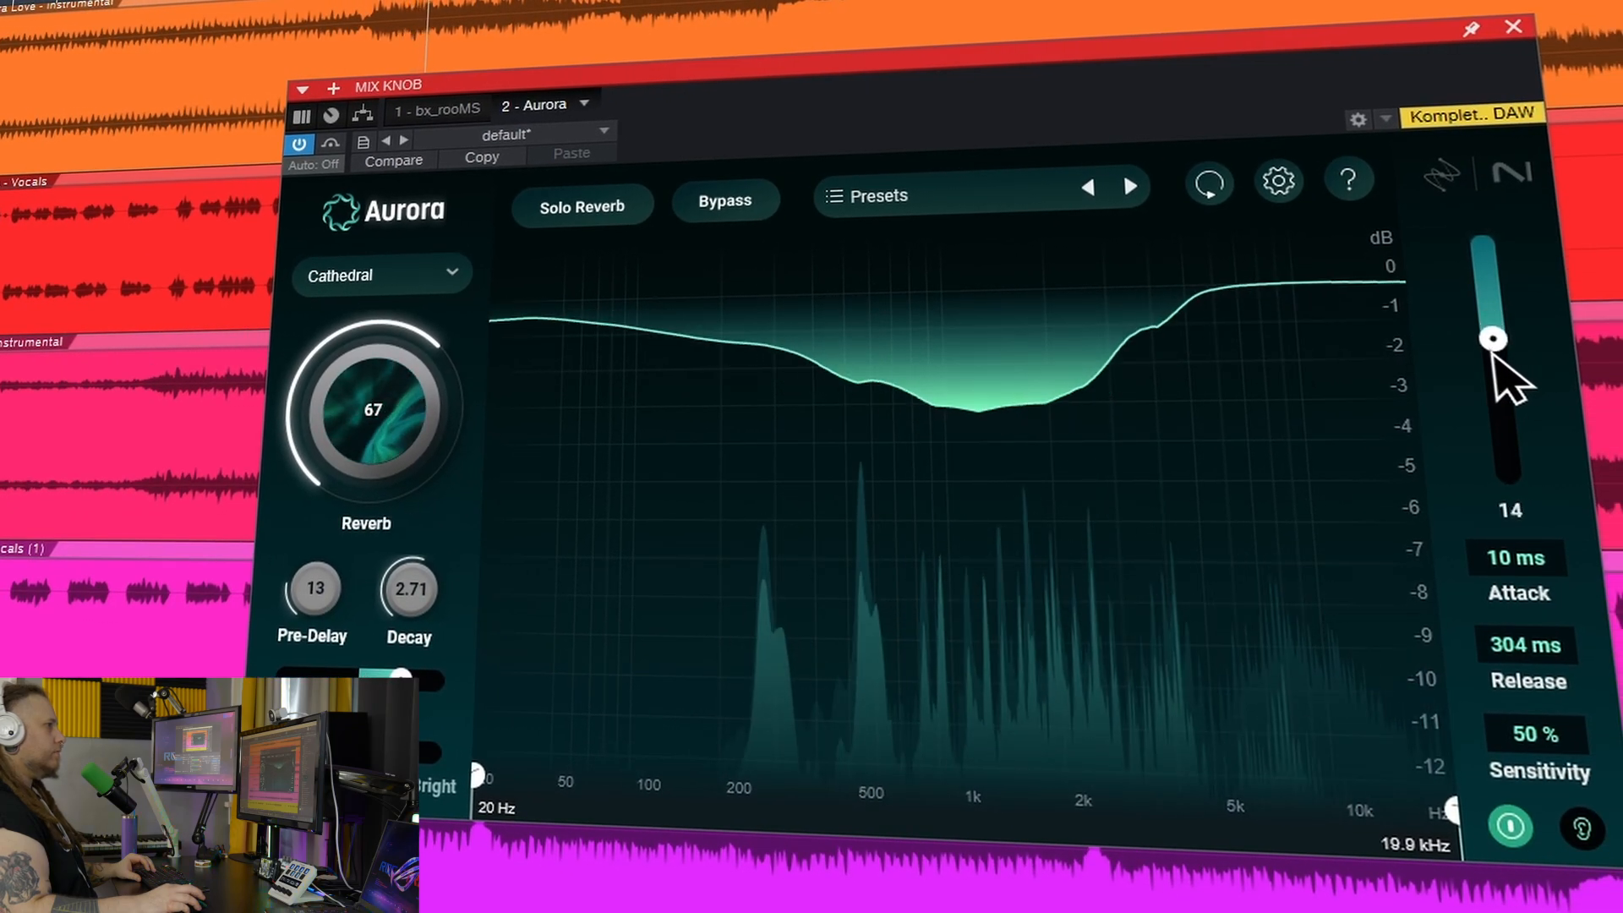
{"action": "left_click_drag", "start_coordinate": [358, 416], "coordinate": [329, 413]}
{"action": "left_click_drag", "start_coordinate": [393, 365], "coordinate": [373, 392]}
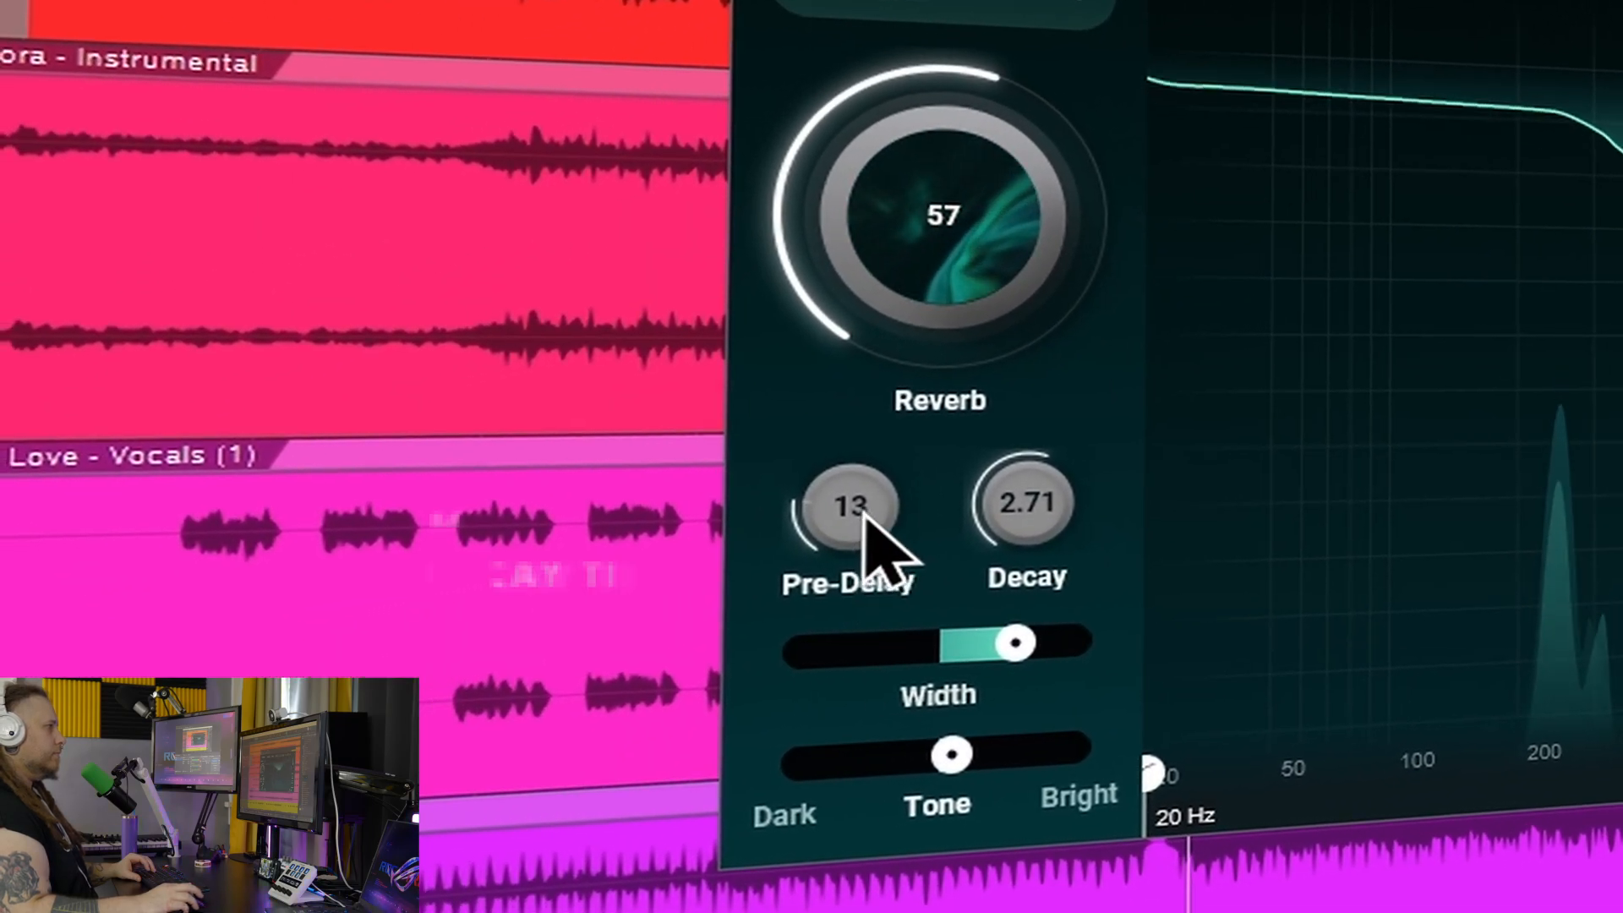
Set the reverb's Decay to 2.33 and switch the space to Hall.
{"action": "left_click_drag", "start_coordinate": [564, 588], "coordinate": [566, 537]}
{"action": "left_click_drag", "start_coordinate": [882, 479], "coordinate": [857, 510]}
{"action": "left_click_drag", "start_coordinate": [1021, 488], "coordinate": [1039, 518]}
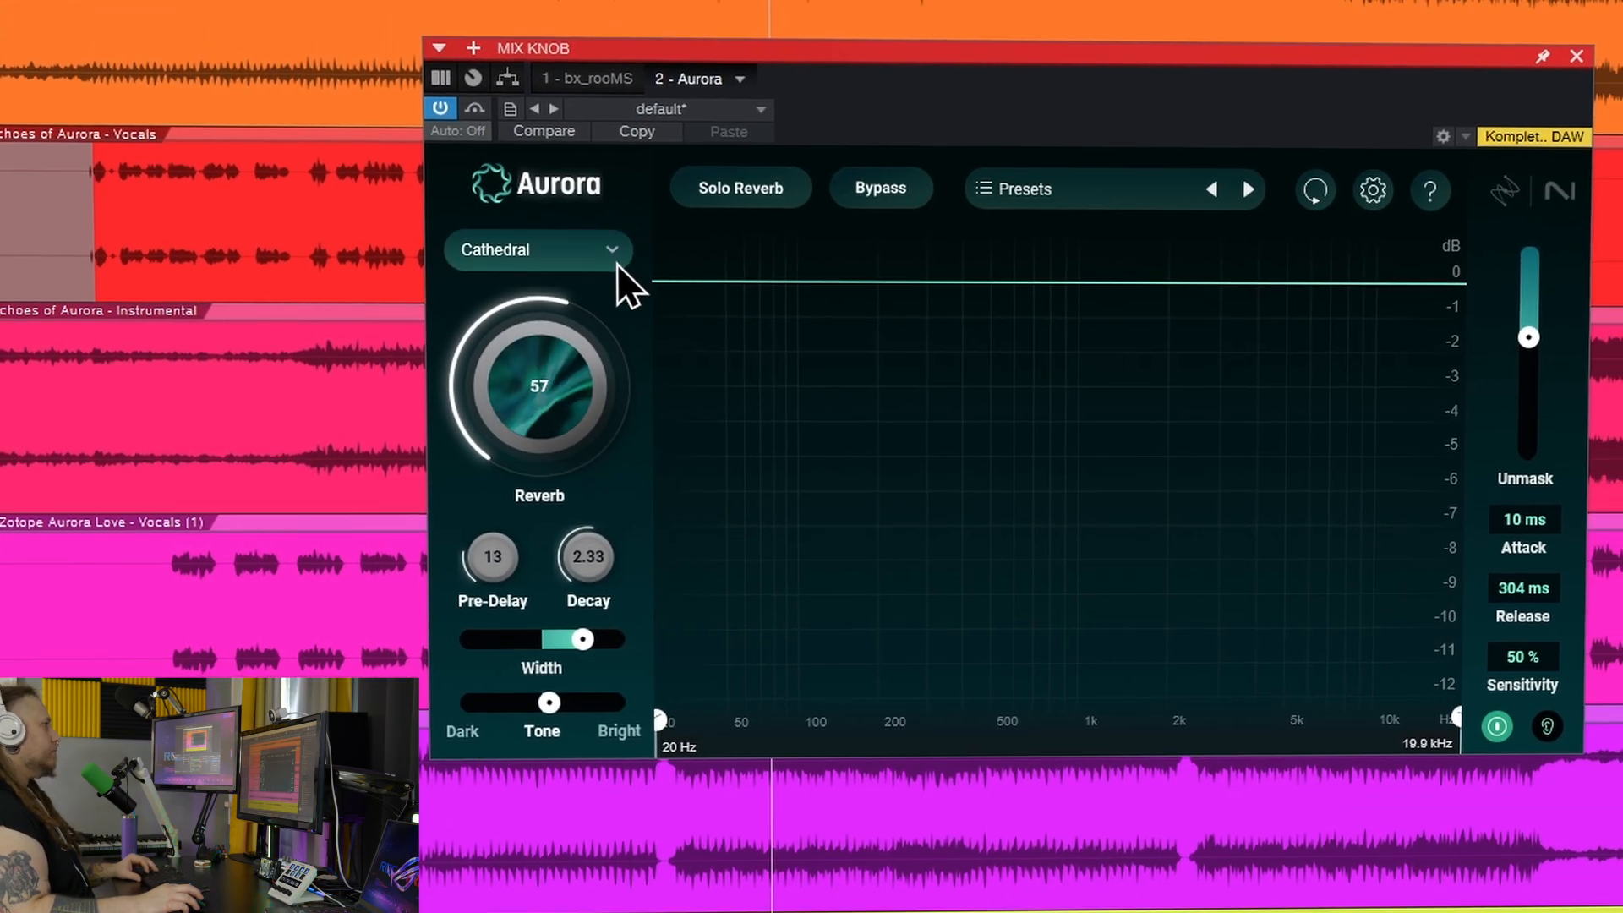
{"action": "left_click", "coordinate": [741, 186]}
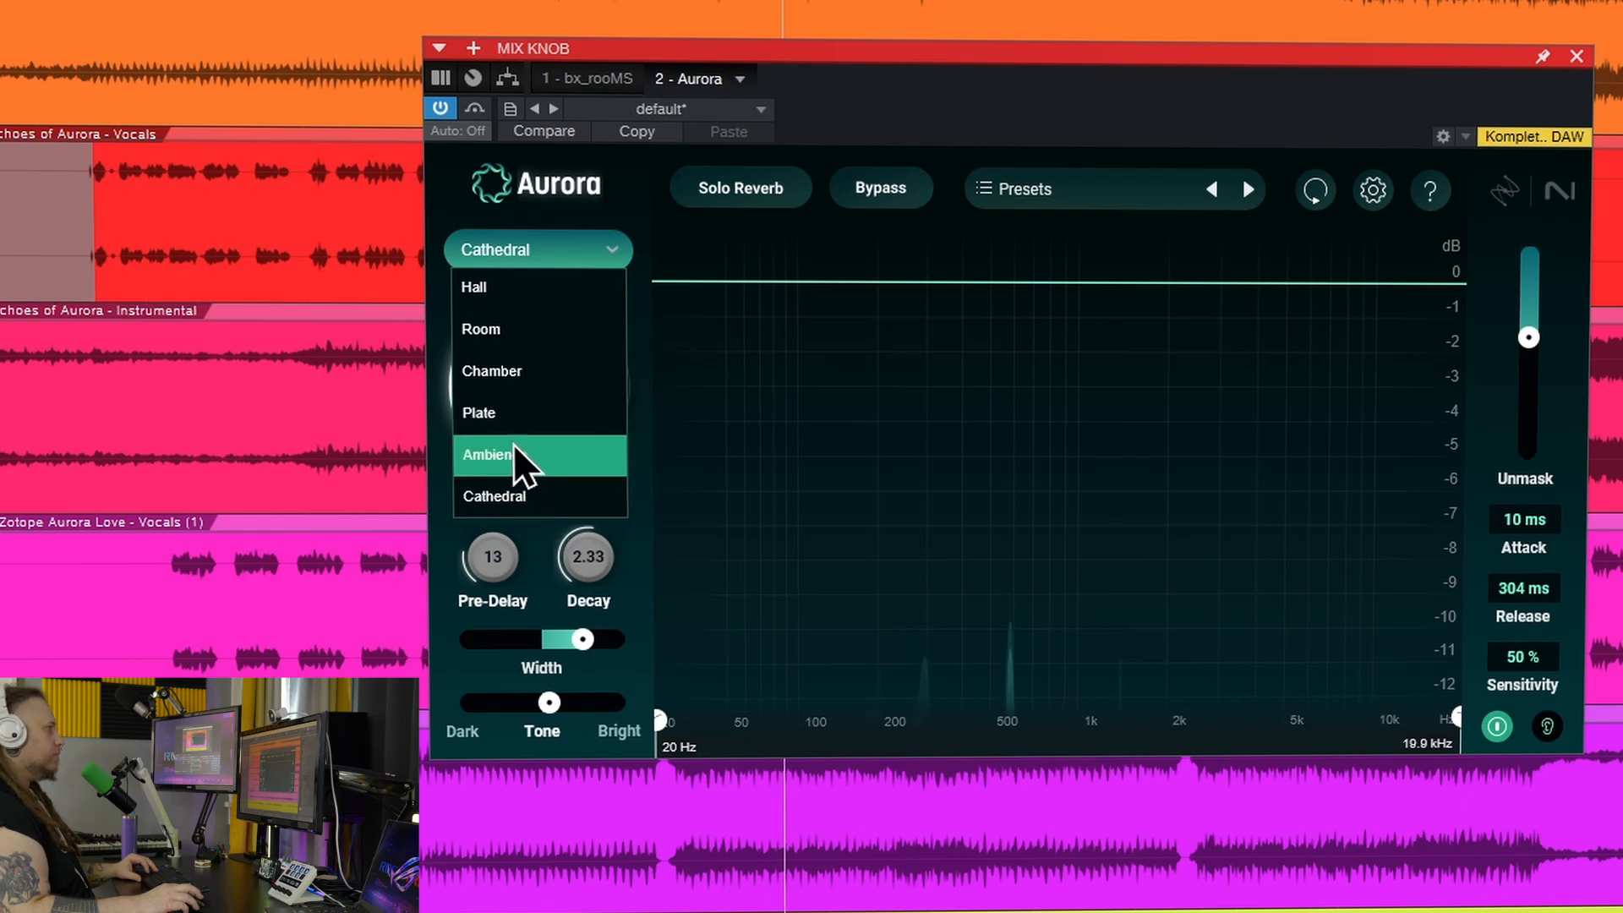
{"action": "left_click", "coordinate": [506, 304]}
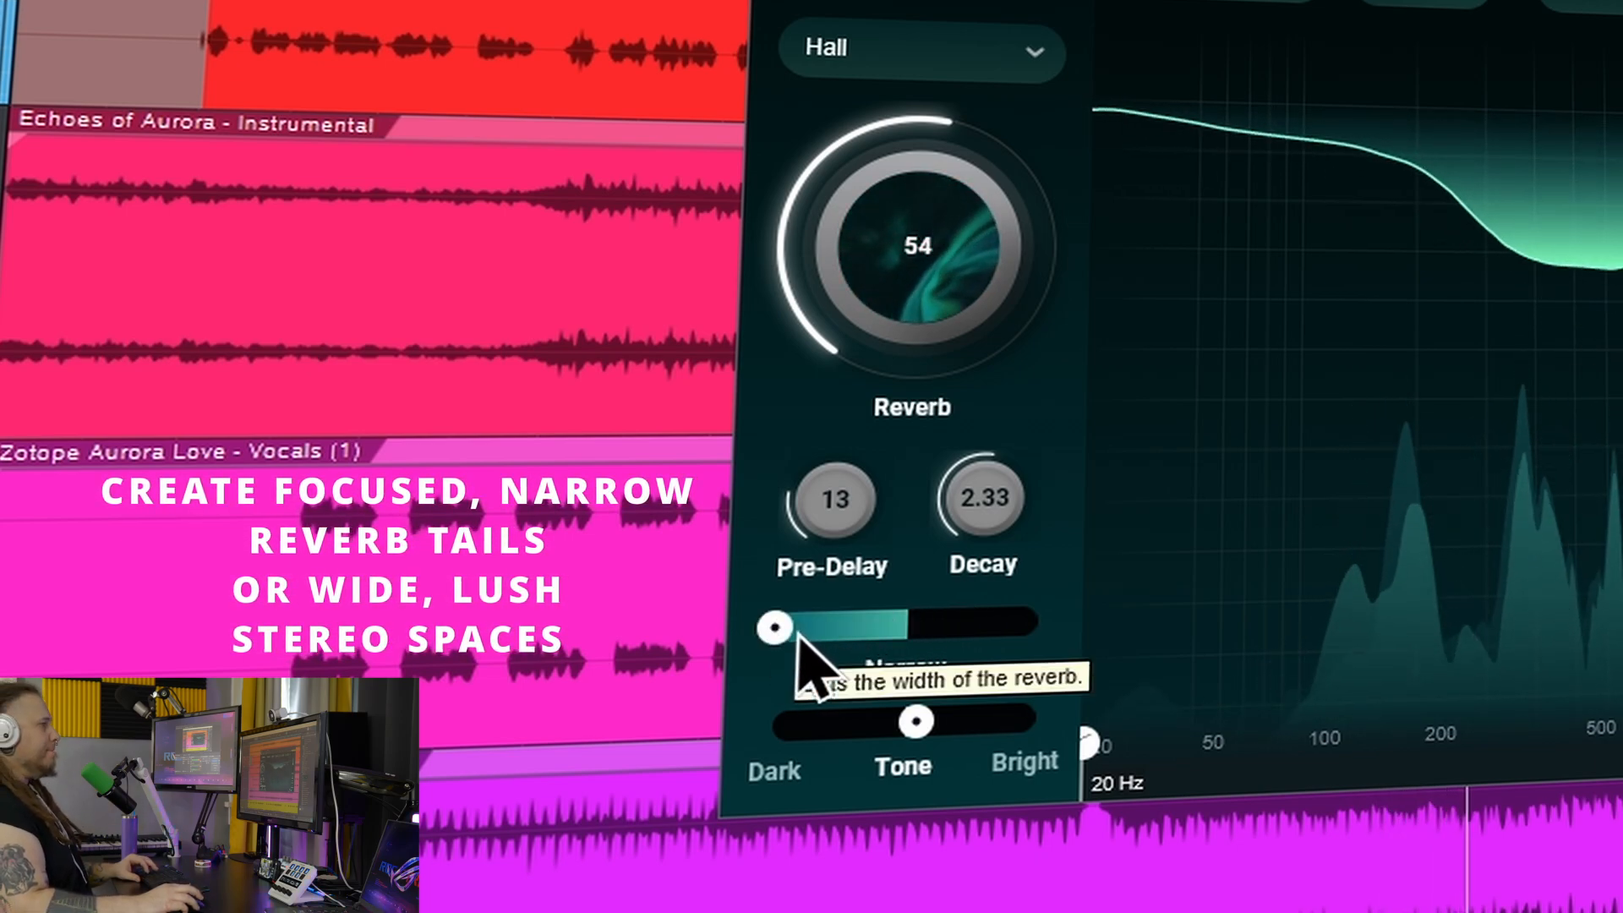
Sweep the reverb Width from Narrow to Wide, settle it on Plus, and set the Reverb amount to 61.
{"action": "left_click_drag", "start_coordinate": [771, 631], "coordinate": [1053, 623]}
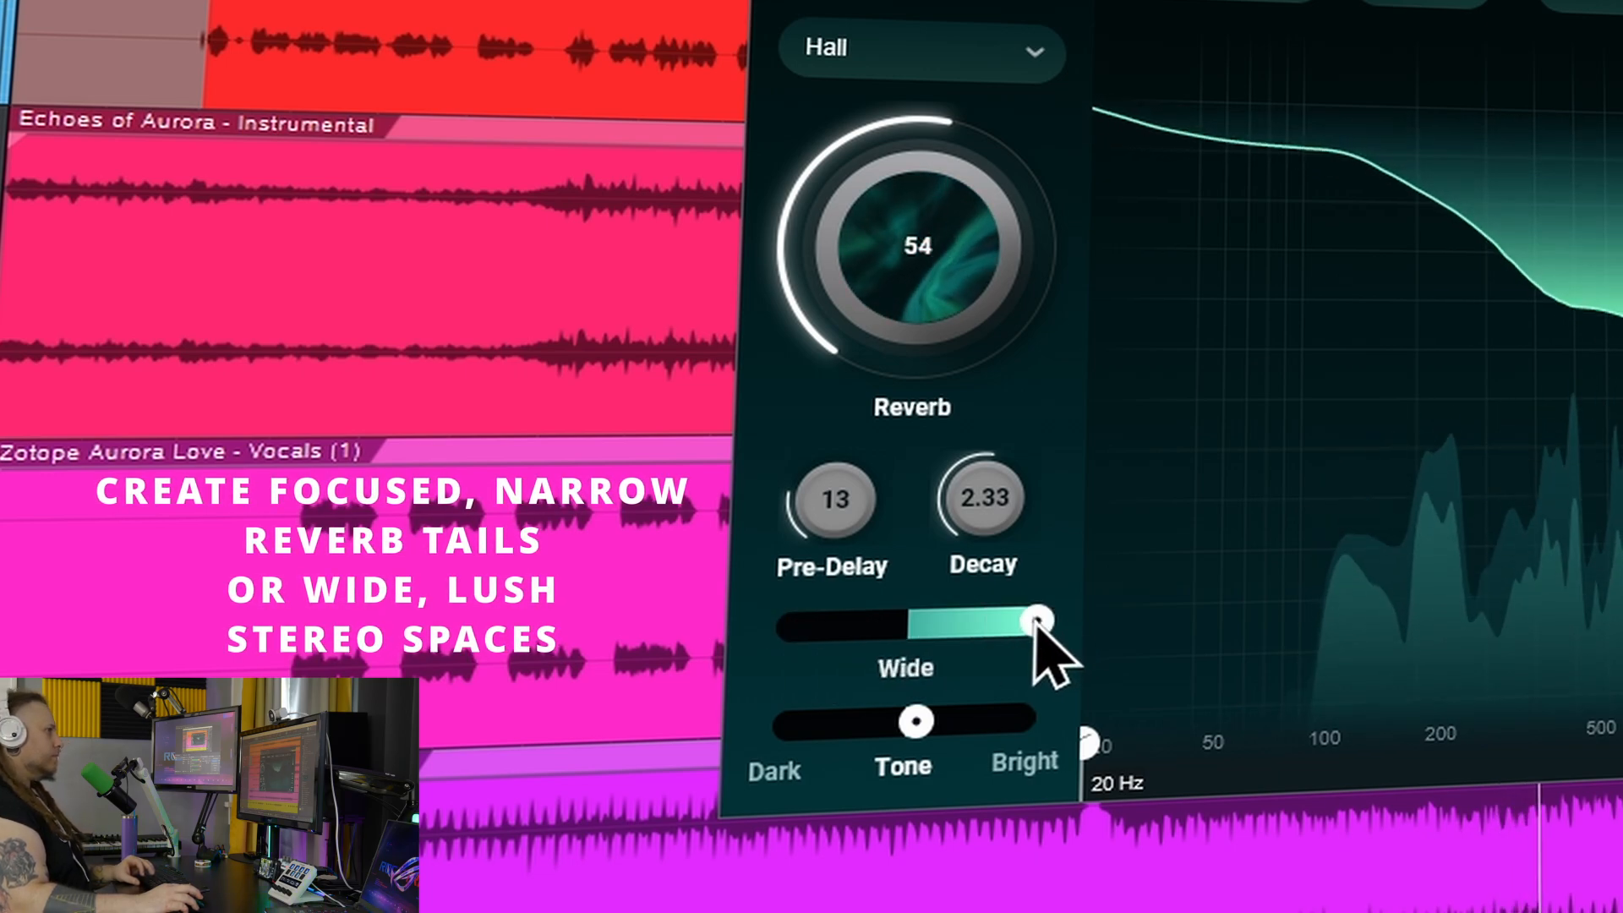
{"action": "left_click_drag", "start_coordinate": [912, 242], "coordinate": [953, 169]}
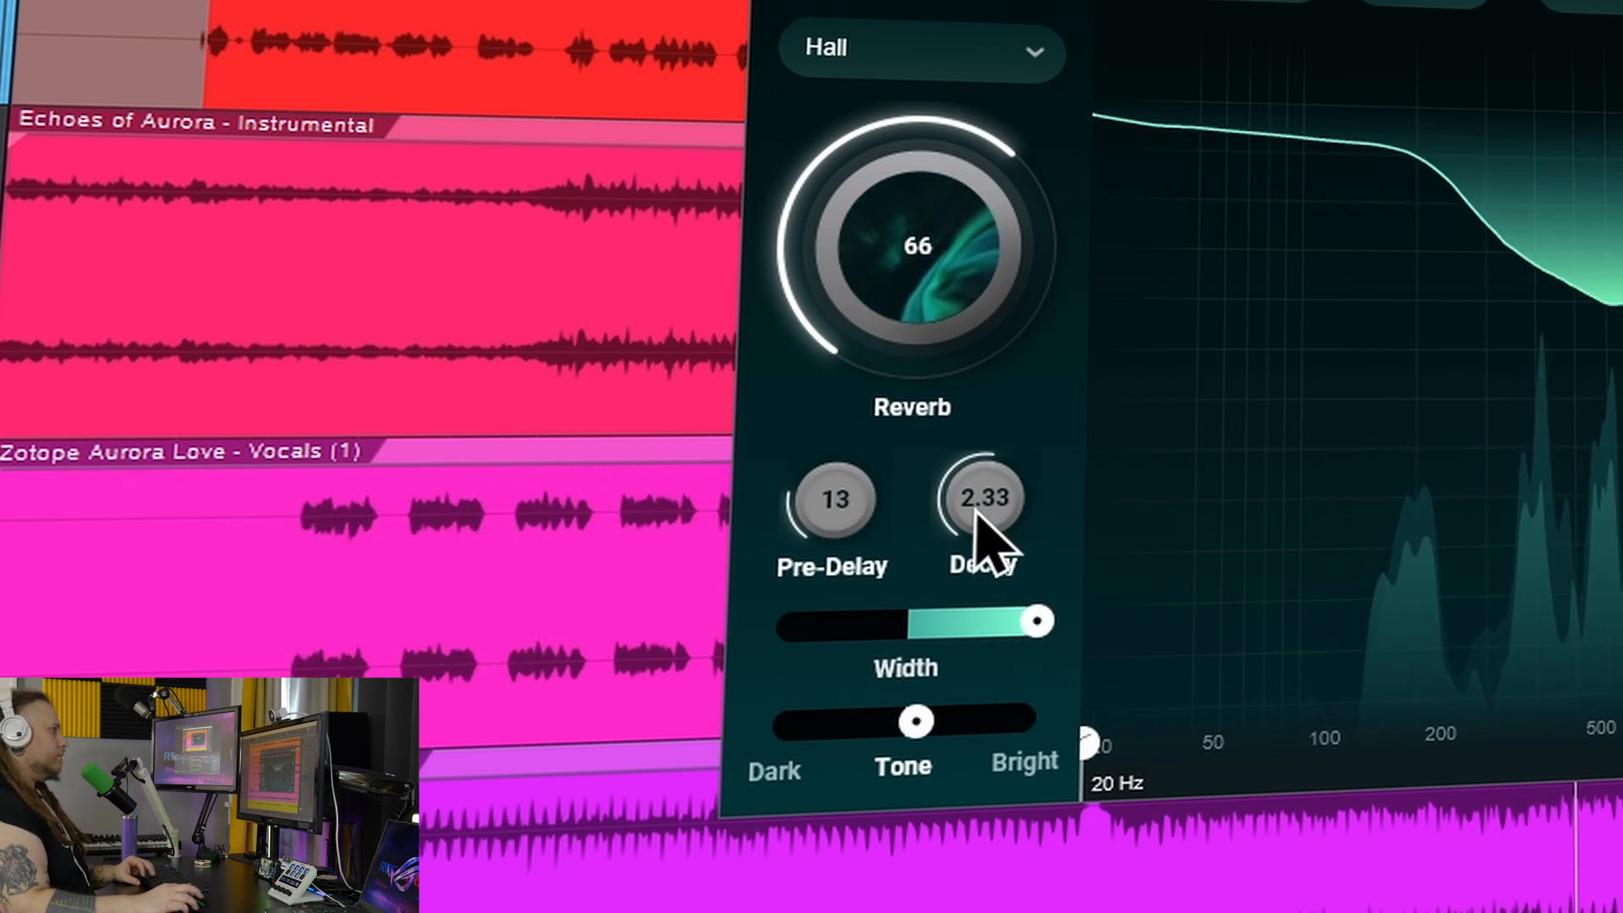
{"action": "left_click_drag", "start_coordinate": [1040, 626], "coordinate": [962, 630]}
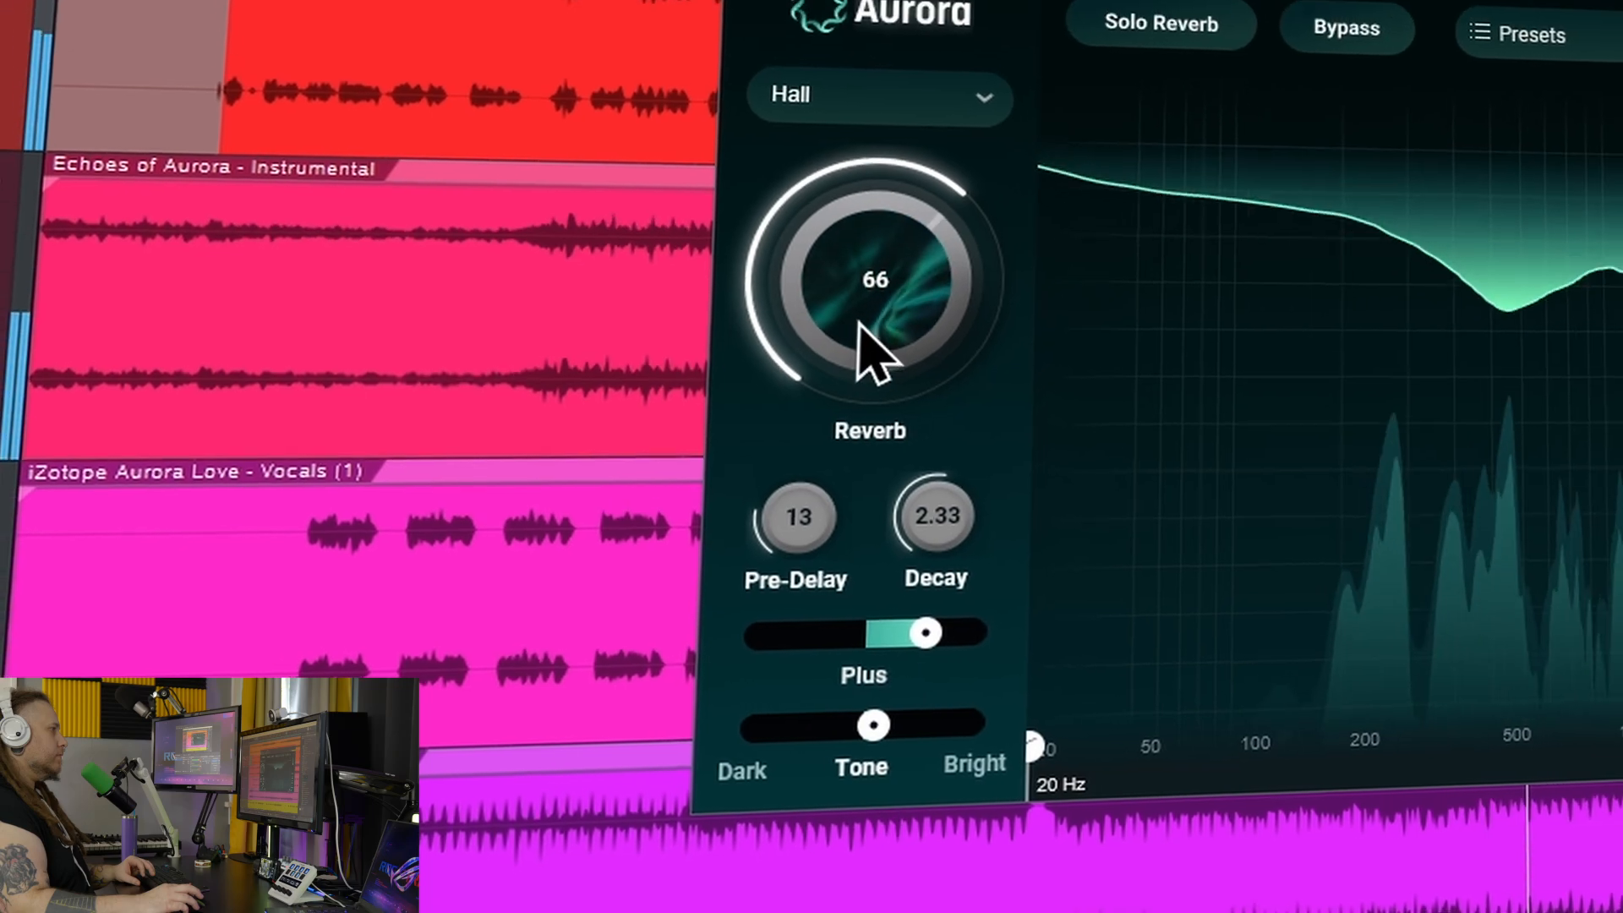
{"action": "left_click_drag", "start_coordinate": [900, 292], "coordinate": [869, 331]}
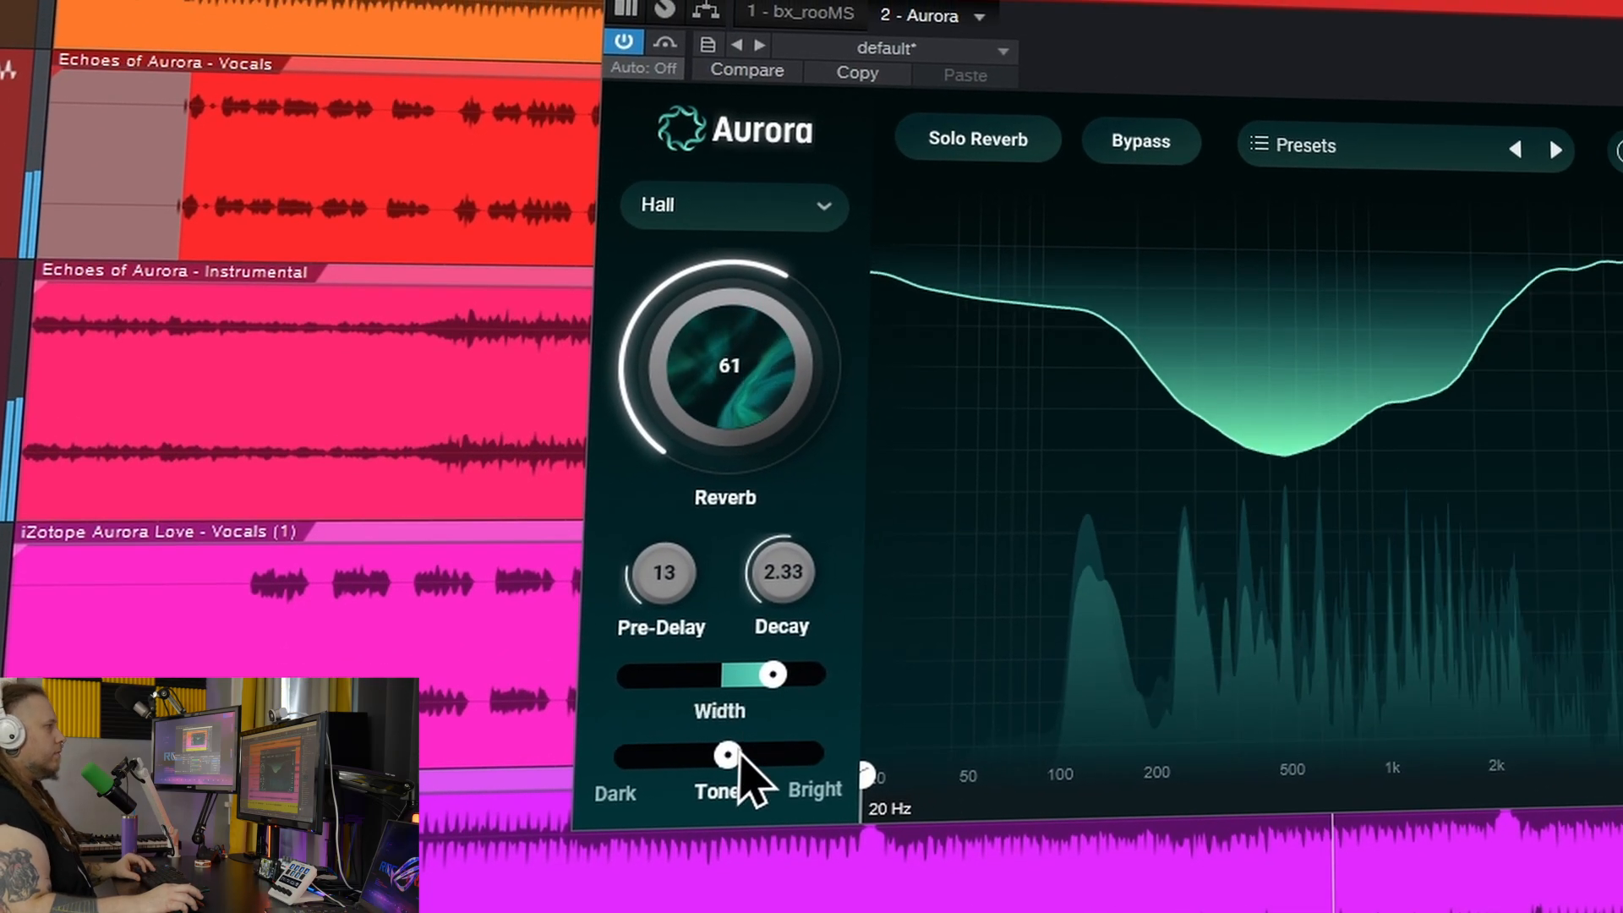
Sweep the Tone toward Bright and back near the middle, and try the low-cut and high-cut handles around 21 Hz and 19.9 kHz.
{"action": "left_click_drag", "start_coordinate": [732, 765], "coordinate": [809, 754]}
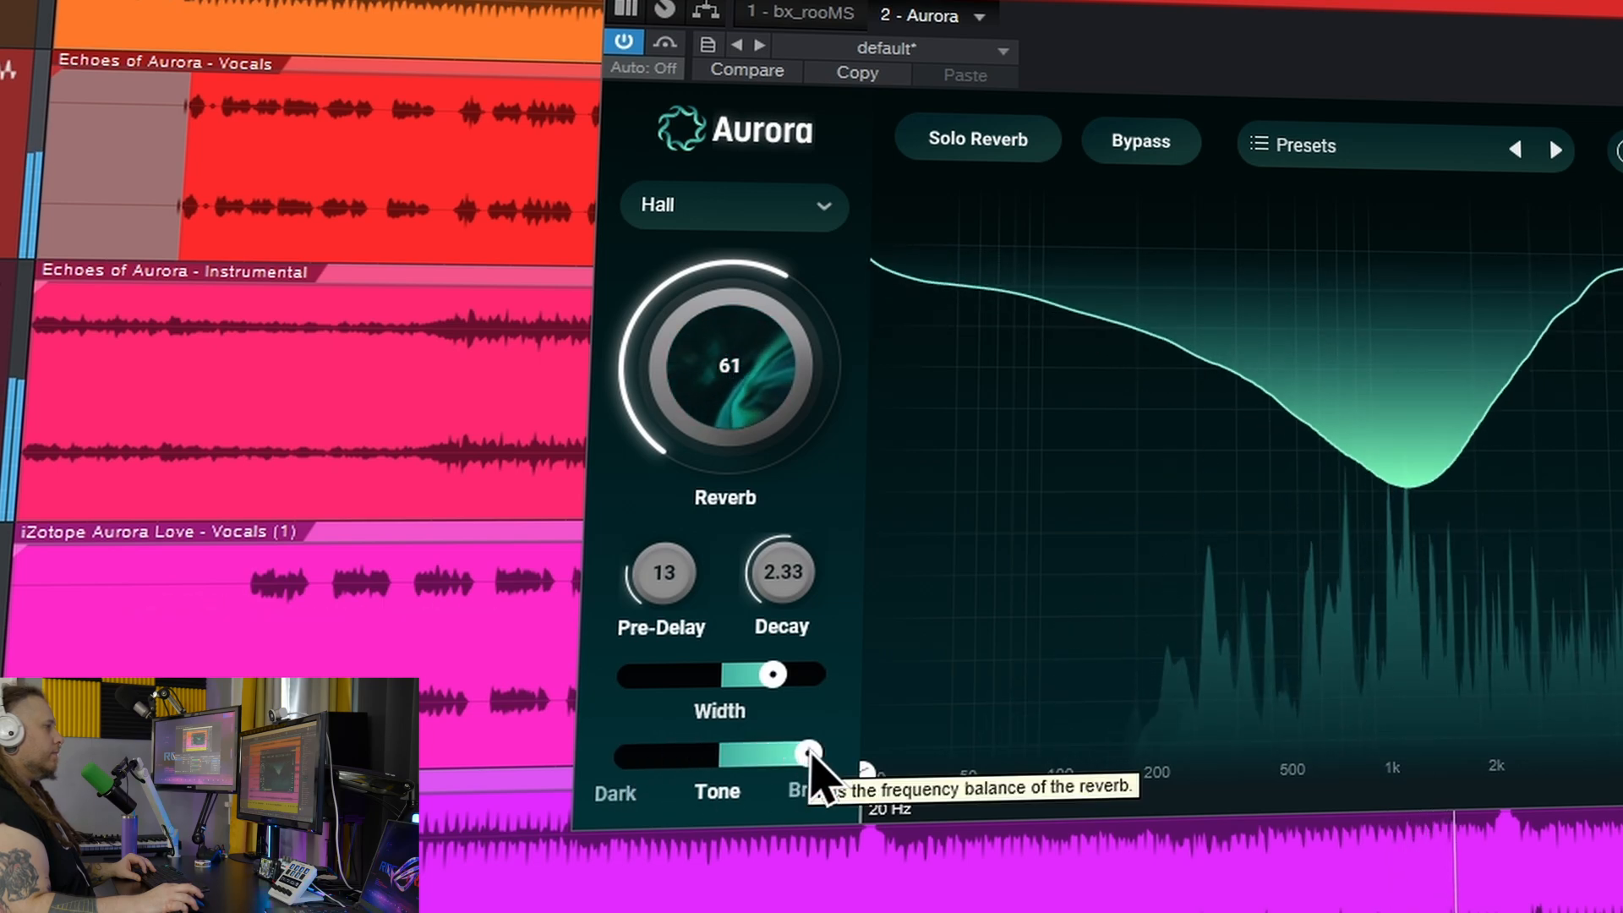
{"action": "left_click_drag", "start_coordinate": [809, 754], "coordinate": [750, 755]}
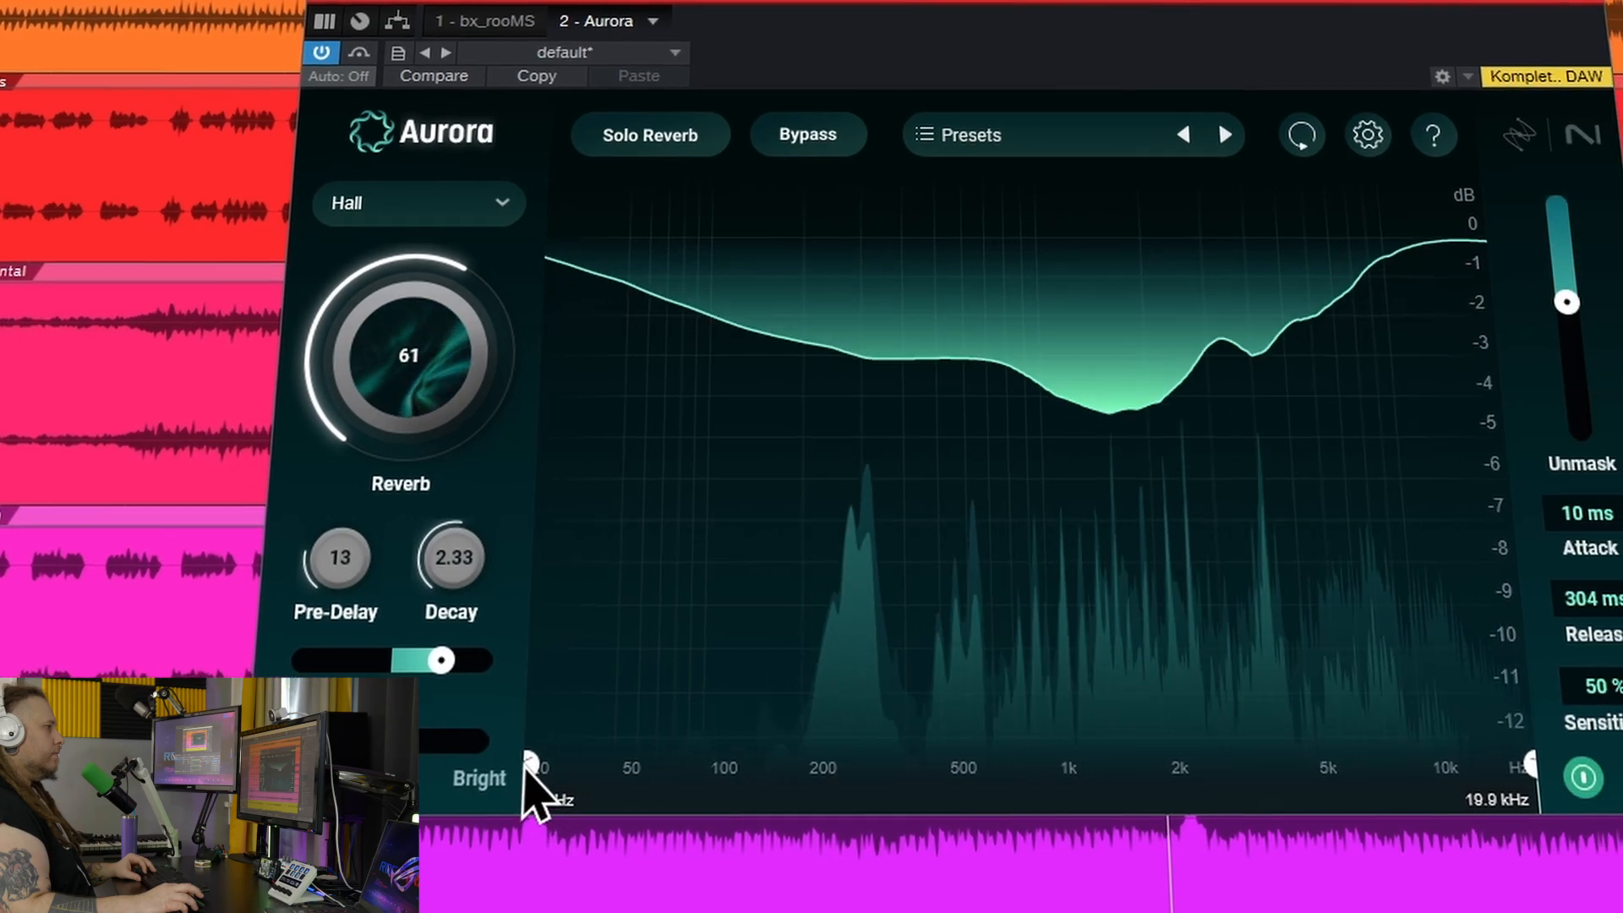
{"action": "mouse_move", "coordinate": [500, 756]}
{"action": "left_mouse_down"}
{"action": "mouse_move", "coordinate": [1057, 758]}
{"action": "mouse_move", "coordinate": [776, 735]}
{"action": "mouse_move", "coordinate": [496, 771]}
{"action": "left_mouse_up"}
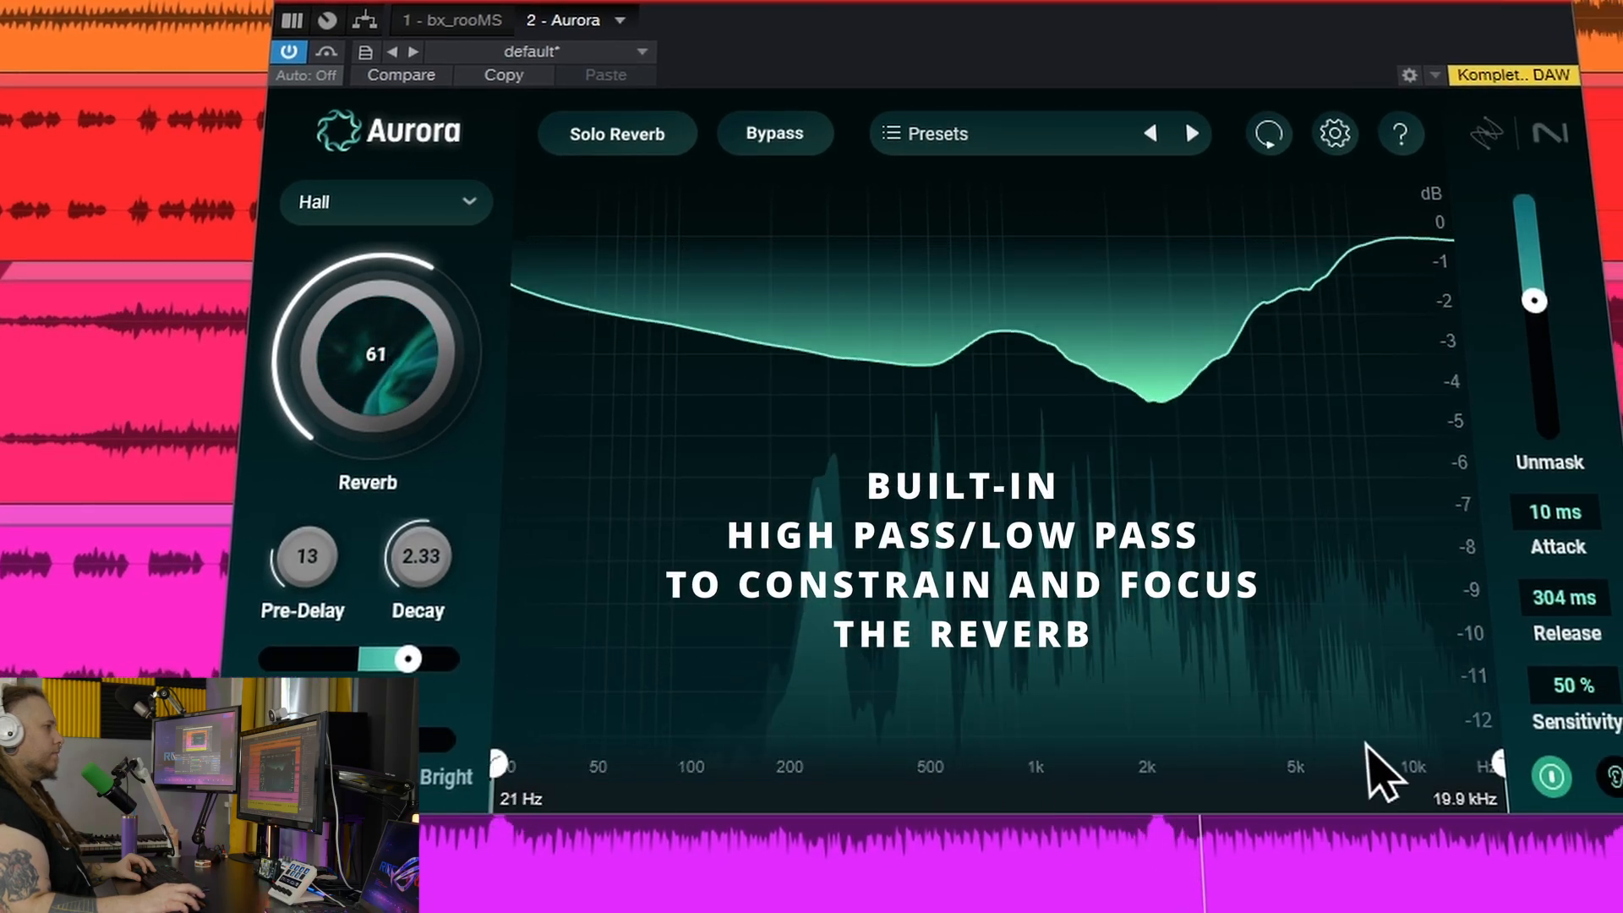
{"action": "mouse_move", "coordinate": [1495, 761]}
{"action": "left_mouse_down"}
{"action": "mouse_move", "coordinate": [1014, 799]}
{"action": "mouse_move", "coordinate": [1311, 804]}
{"action": "mouse_move", "coordinate": [1504, 771]}
{"action": "left_mouse_up"}
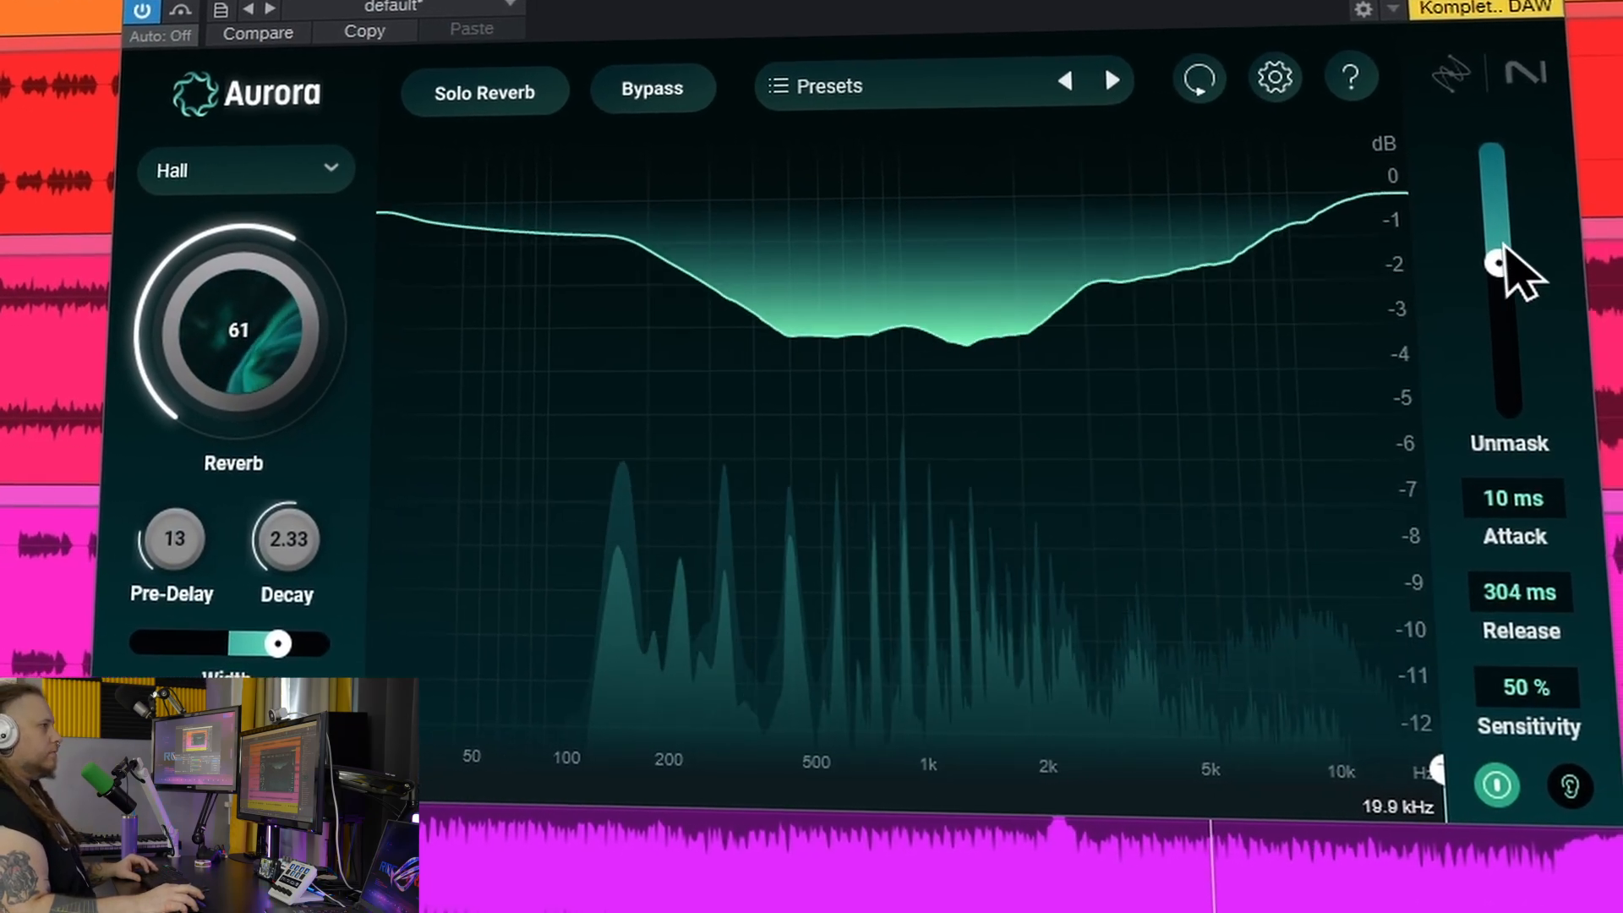
Compare the sound with the Unmask section switched off and back on at an Unmask amount of 14.
{"action": "left_click_drag", "start_coordinate": [1500, 260], "coordinate": [1501, 258]}
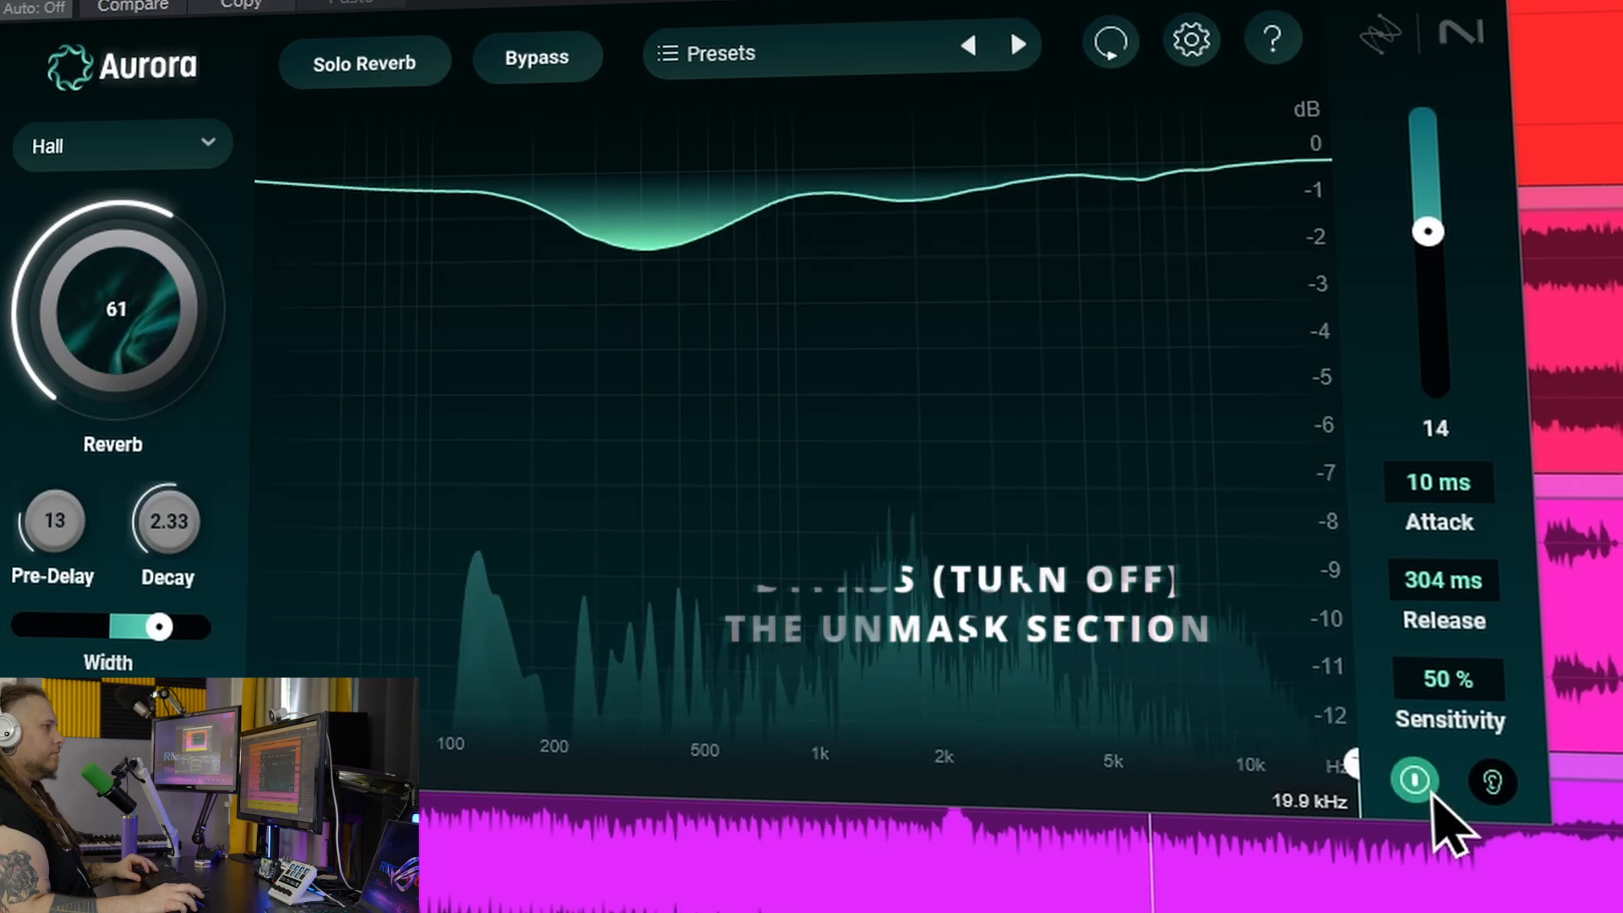
{"action": "left_click", "coordinate": [1415, 782]}
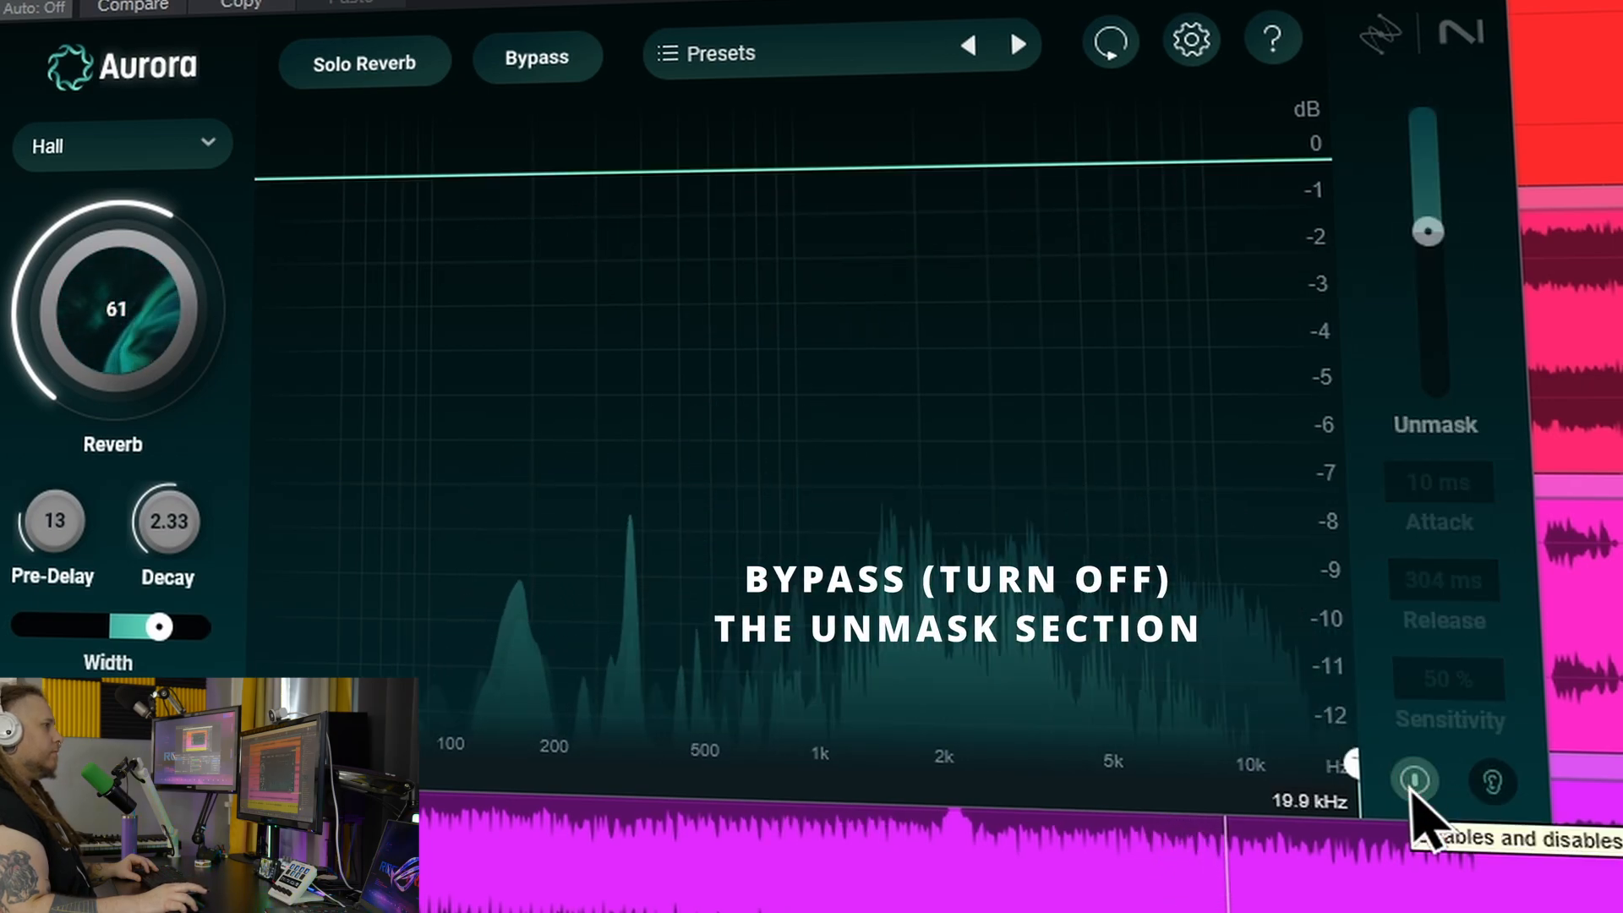
{"action": "left_click", "coordinate": [1415, 781]}
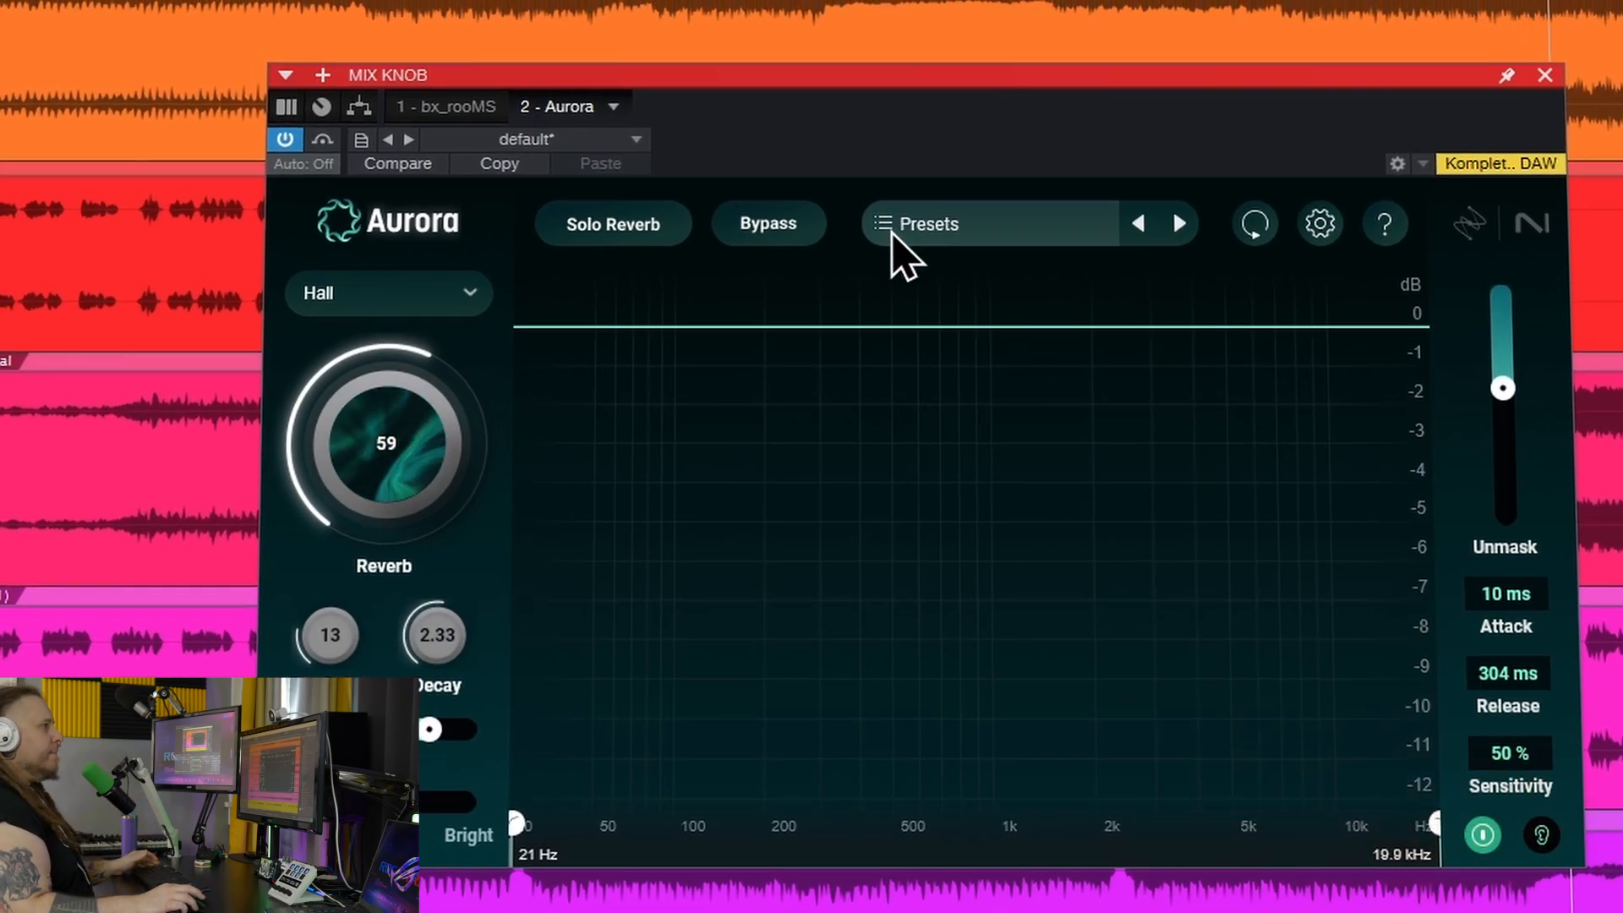
Look through the reverb's preset categories and close the list without loading a preset.
{"action": "left_click", "coordinate": [888, 226]}
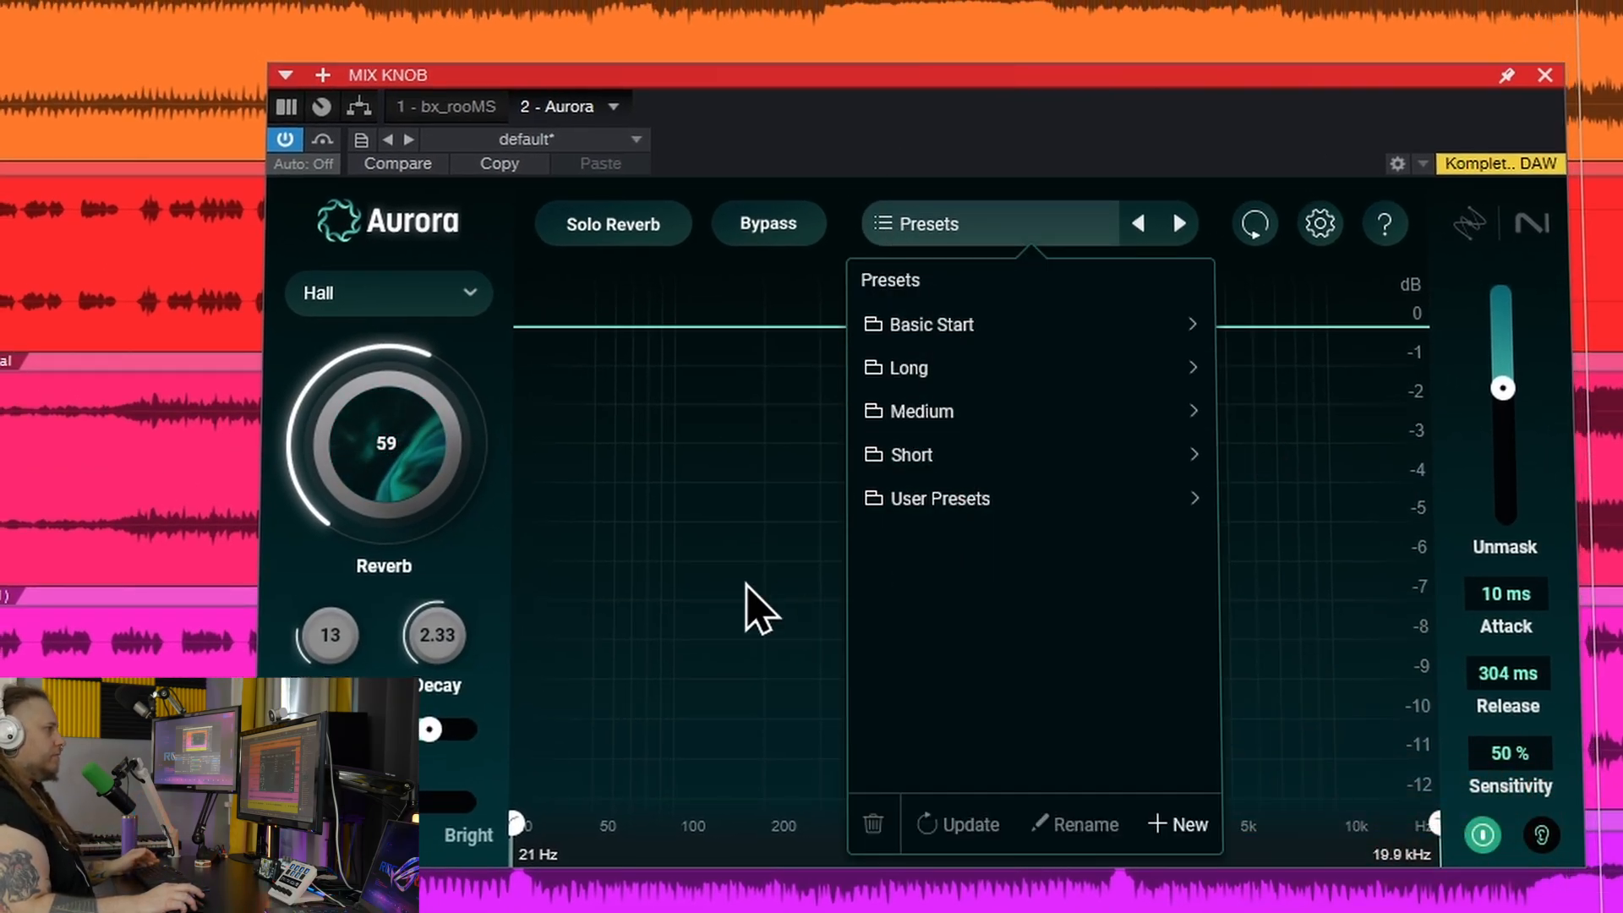
{"action": "left_click", "coordinate": [795, 617]}
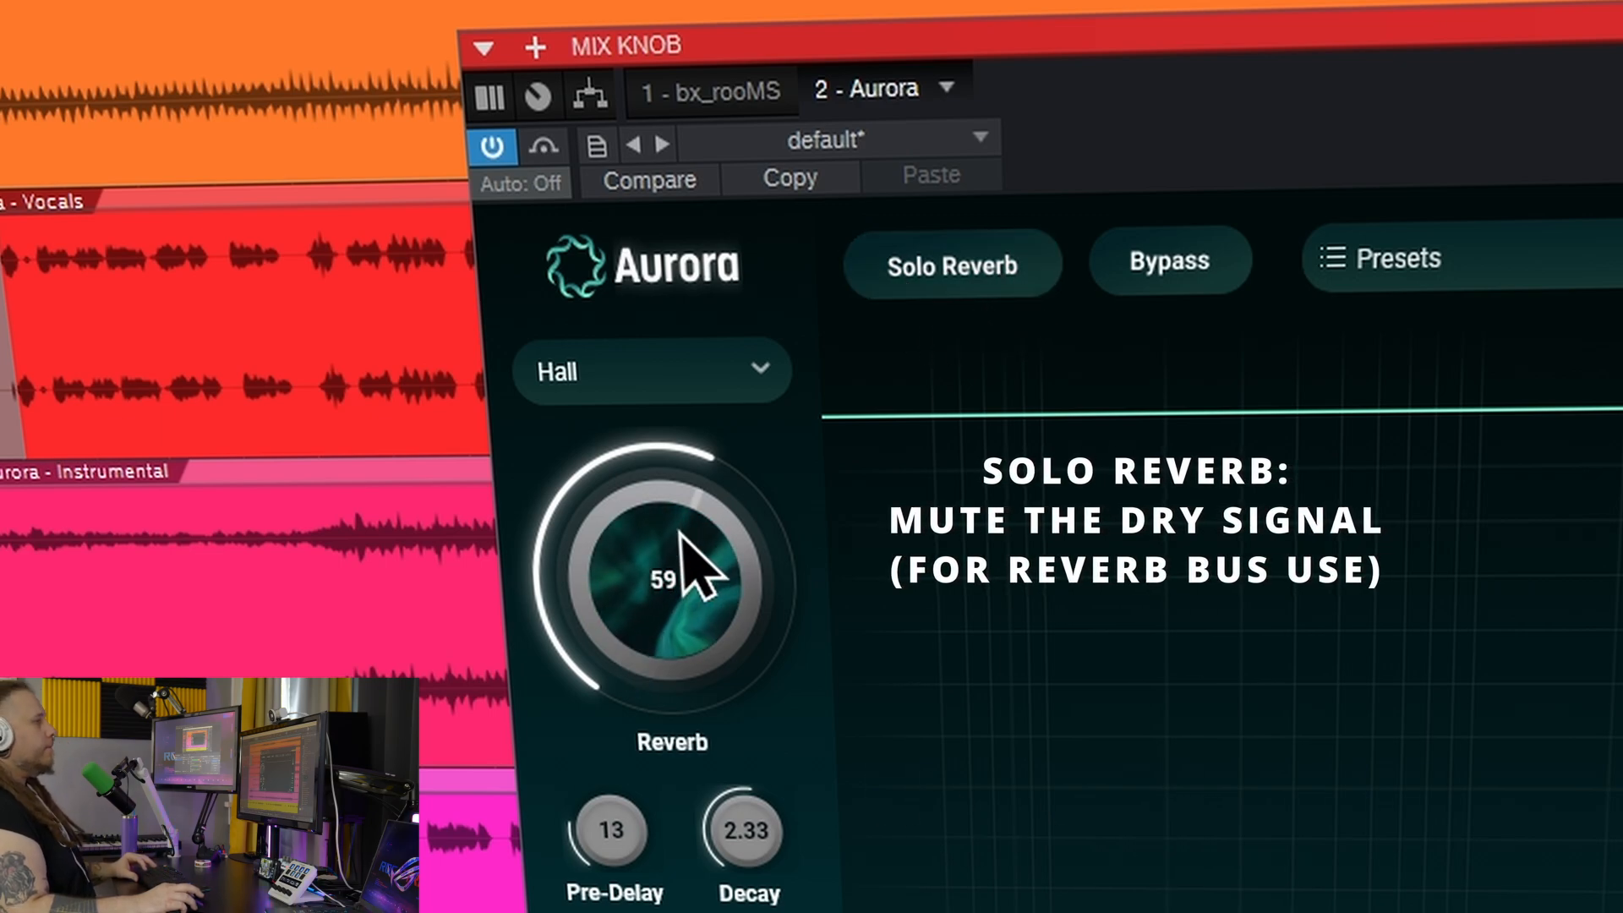
Set the Reverb amount to 58 and fine-tune Unmask while playing a later part of the song.
{"action": "left_click_drag", "start_coordinate": [685, 550], "coordinate": [686, 544]}
{"action": "scroll", "coordinate": [61, 145], "scroll_direction": "right", "scroll_amount": 5}
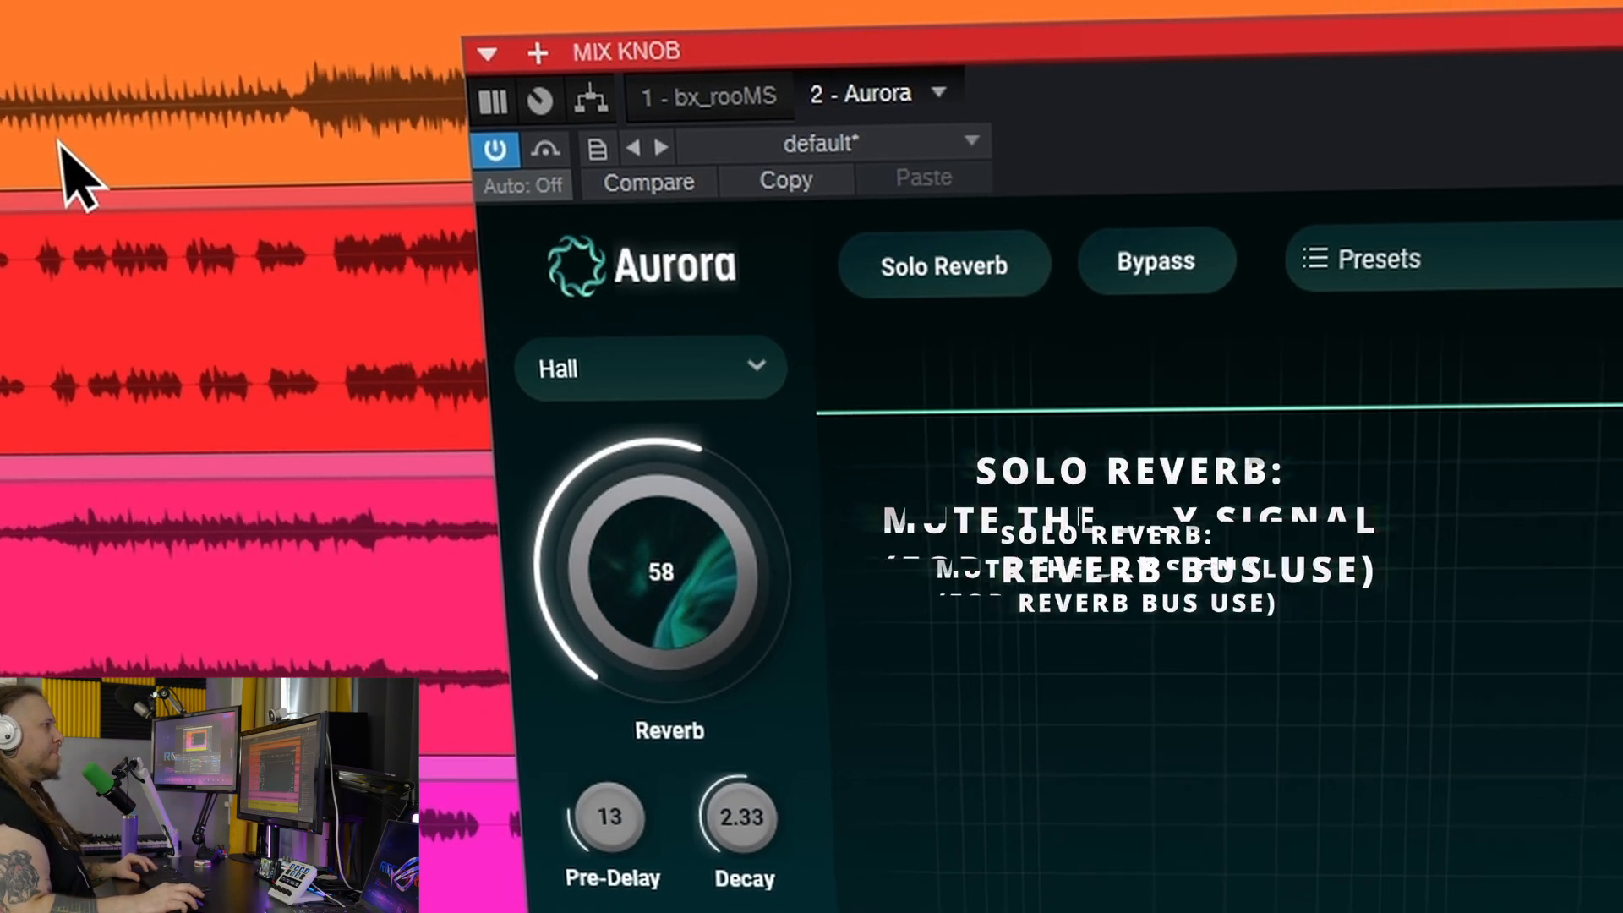
{"action": "key", "text": "space"}
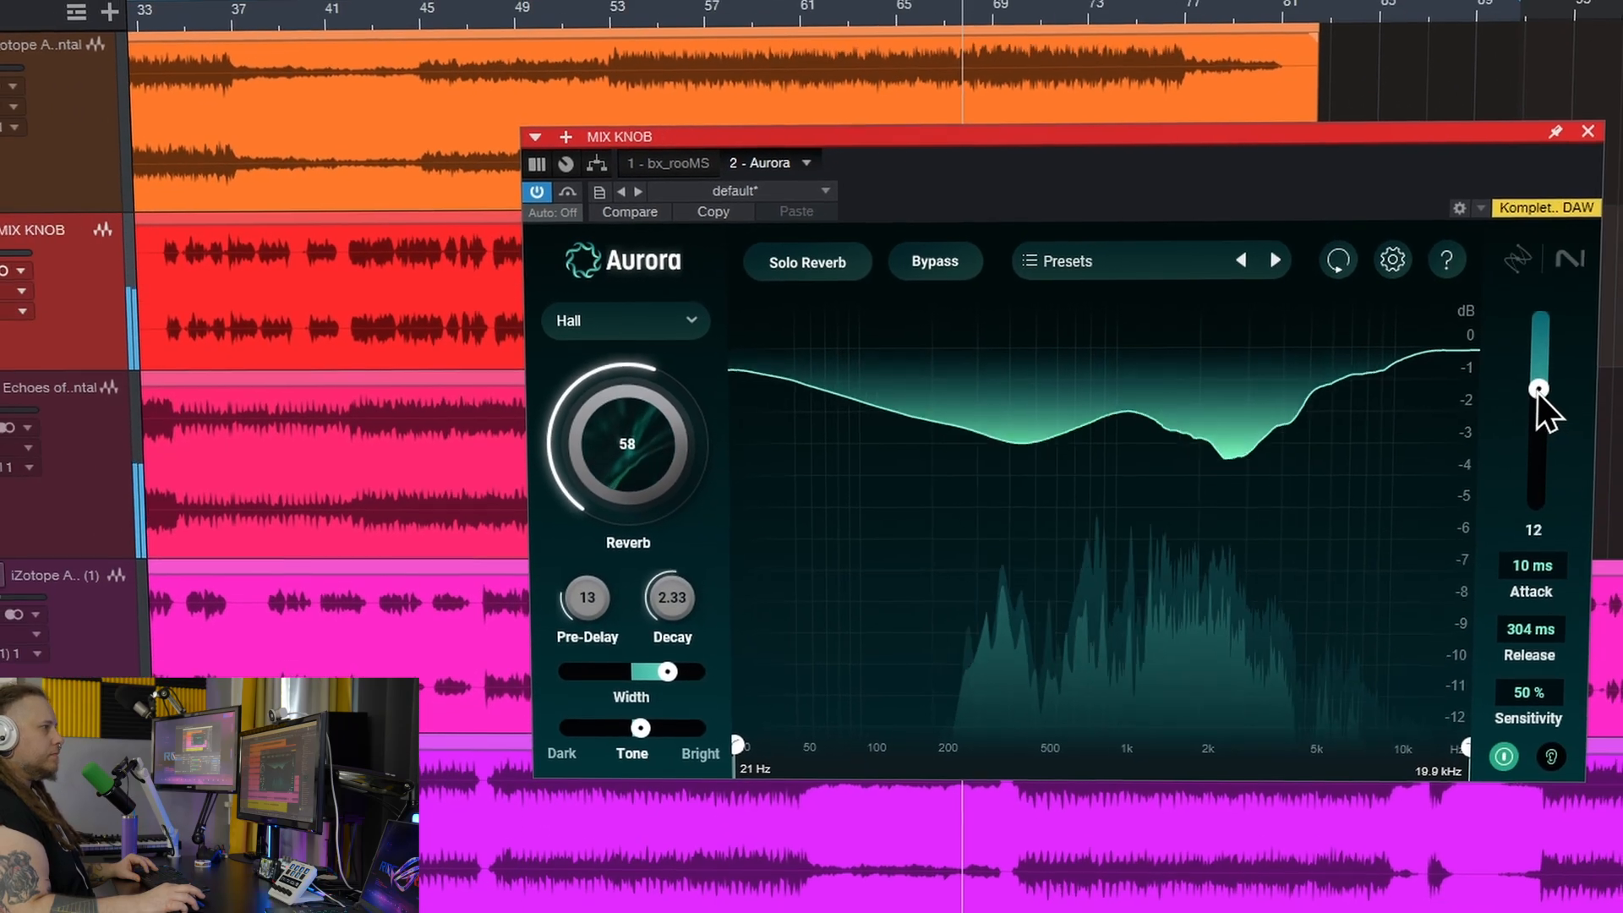
{"action": "left_click_drag", "start_coordinate": [1538, 390], "coordinate": [1327, 375]}
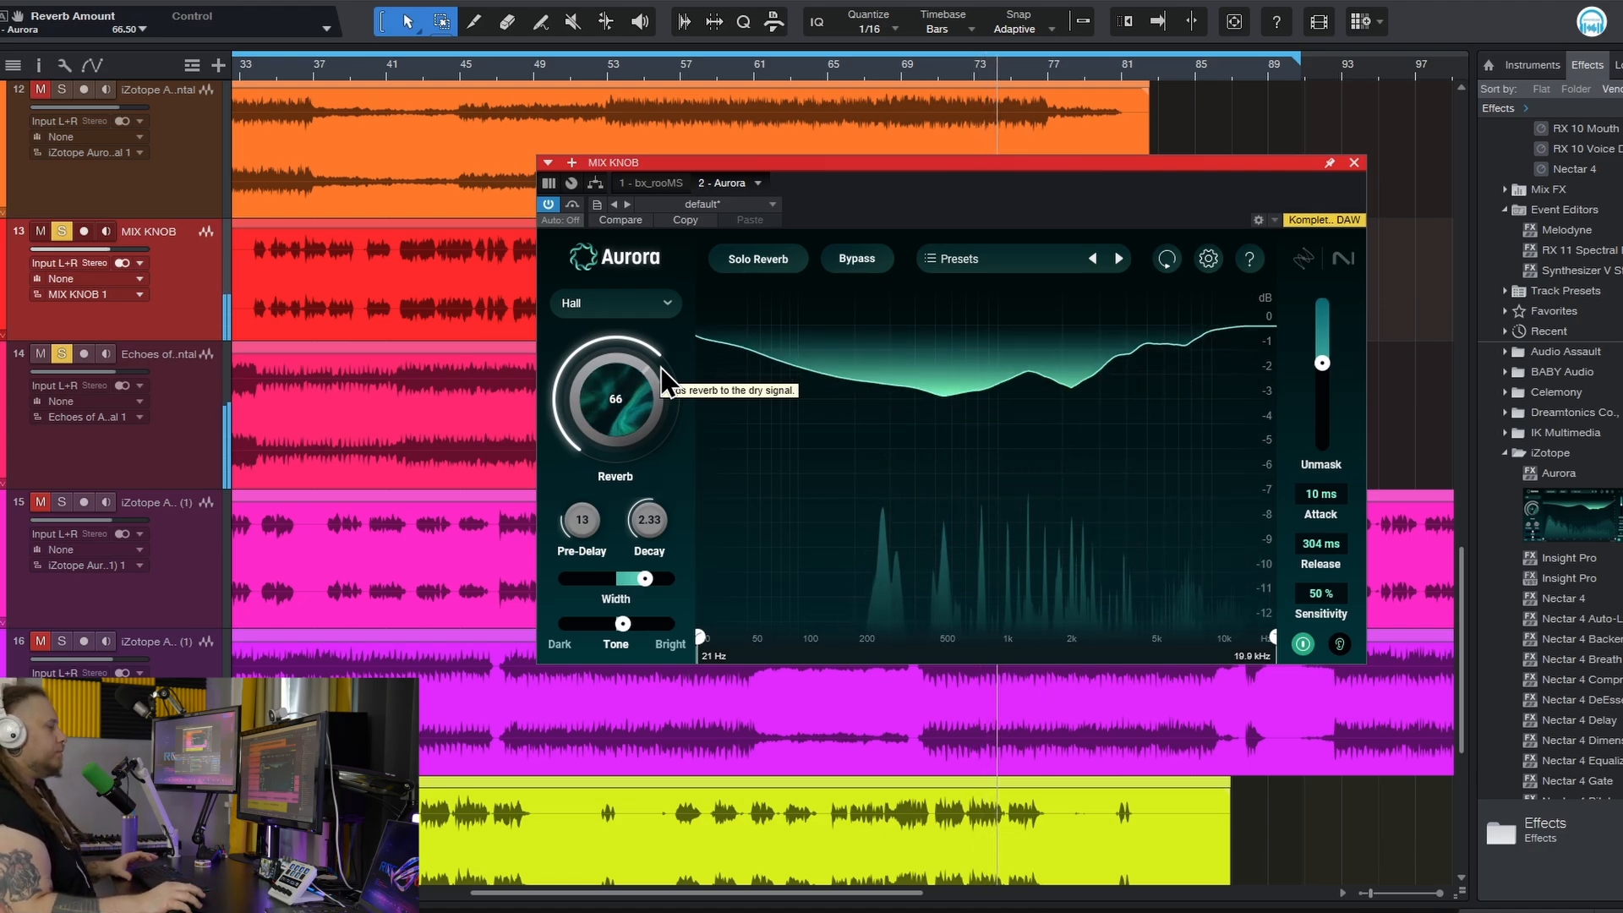
Push the reverb to an extreme with Reverb at 100, Decay at 15.30 and Unmask at 25.
{"action": "left_click_drag", "start_coordinate": [627, 424], "coordinate": [629, 316]}
{"action": "left_click_drag", "start_coordinate": [619, 529], "coordinate": [617, 304]}
{"action": "left_click_drag", "start_coordinate": [558, 397], "coordinate": [583, 294]}
{"action": "left_click_drag", "start_coordinate": [1440, 361], "coordinate": [1482, 404]}
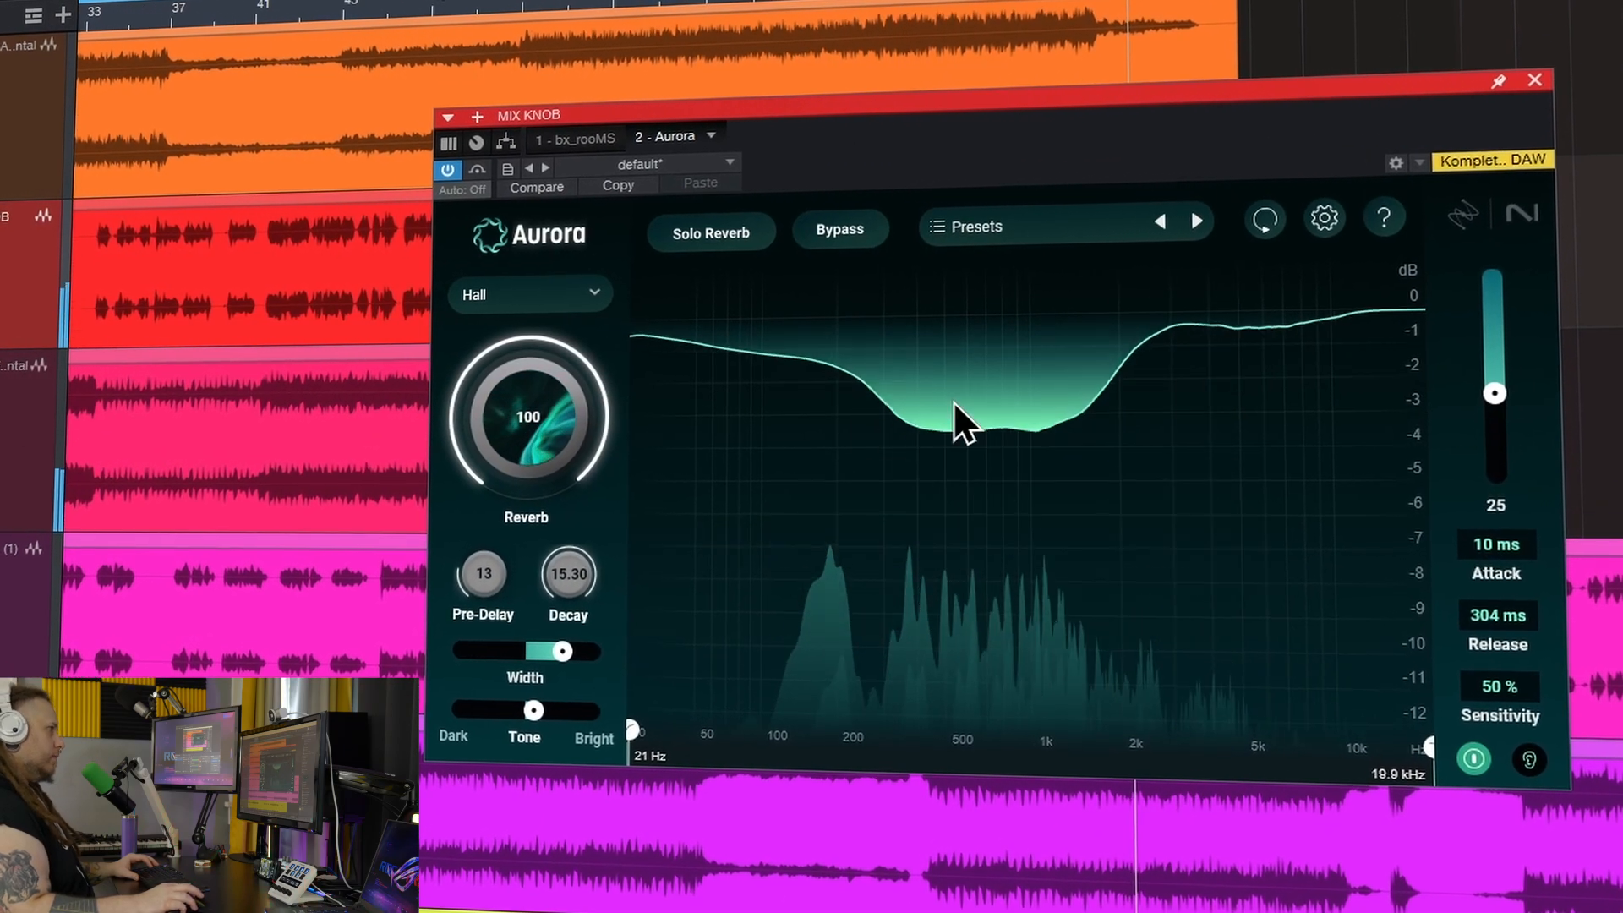
Widen the reverb fully, strengthen Unmask further, and raise the low-cut filter to 57 Hz.
{"action": "left_click_drag", "start_coordinate": [553, 658], "coordinate": [789, 633]}
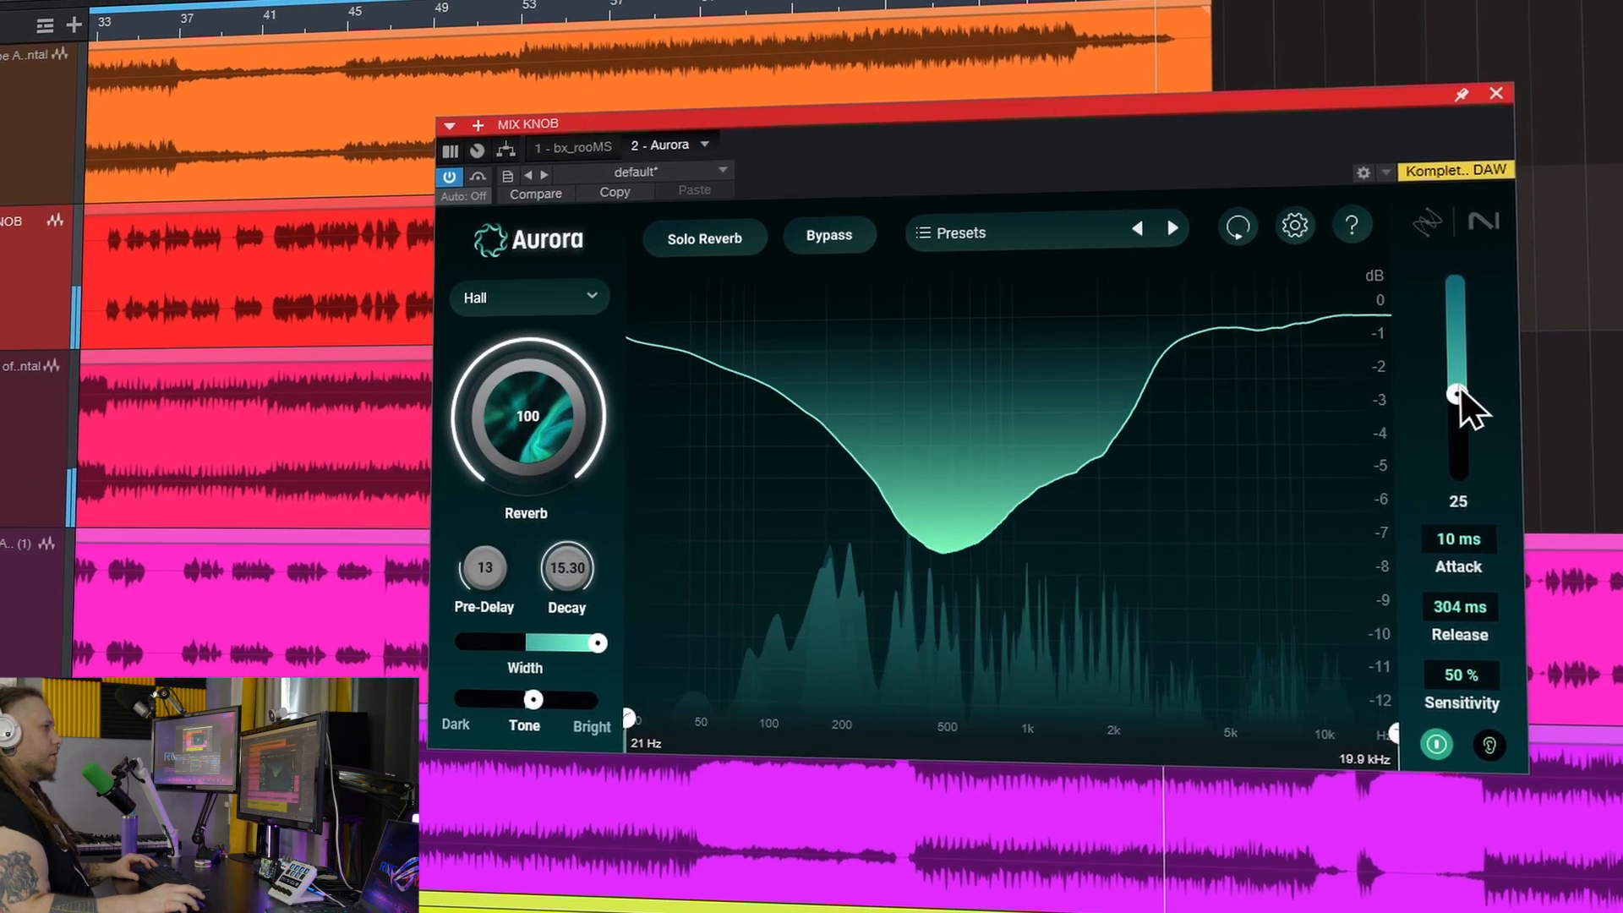
{"action": "left_click_drag", "start_coordinate": [1469, 396], "coordinate": [1470, 423]}
{"action": "left_click_drag", "start_coordinate": [628, 724], "coordinate": [707, 710]}
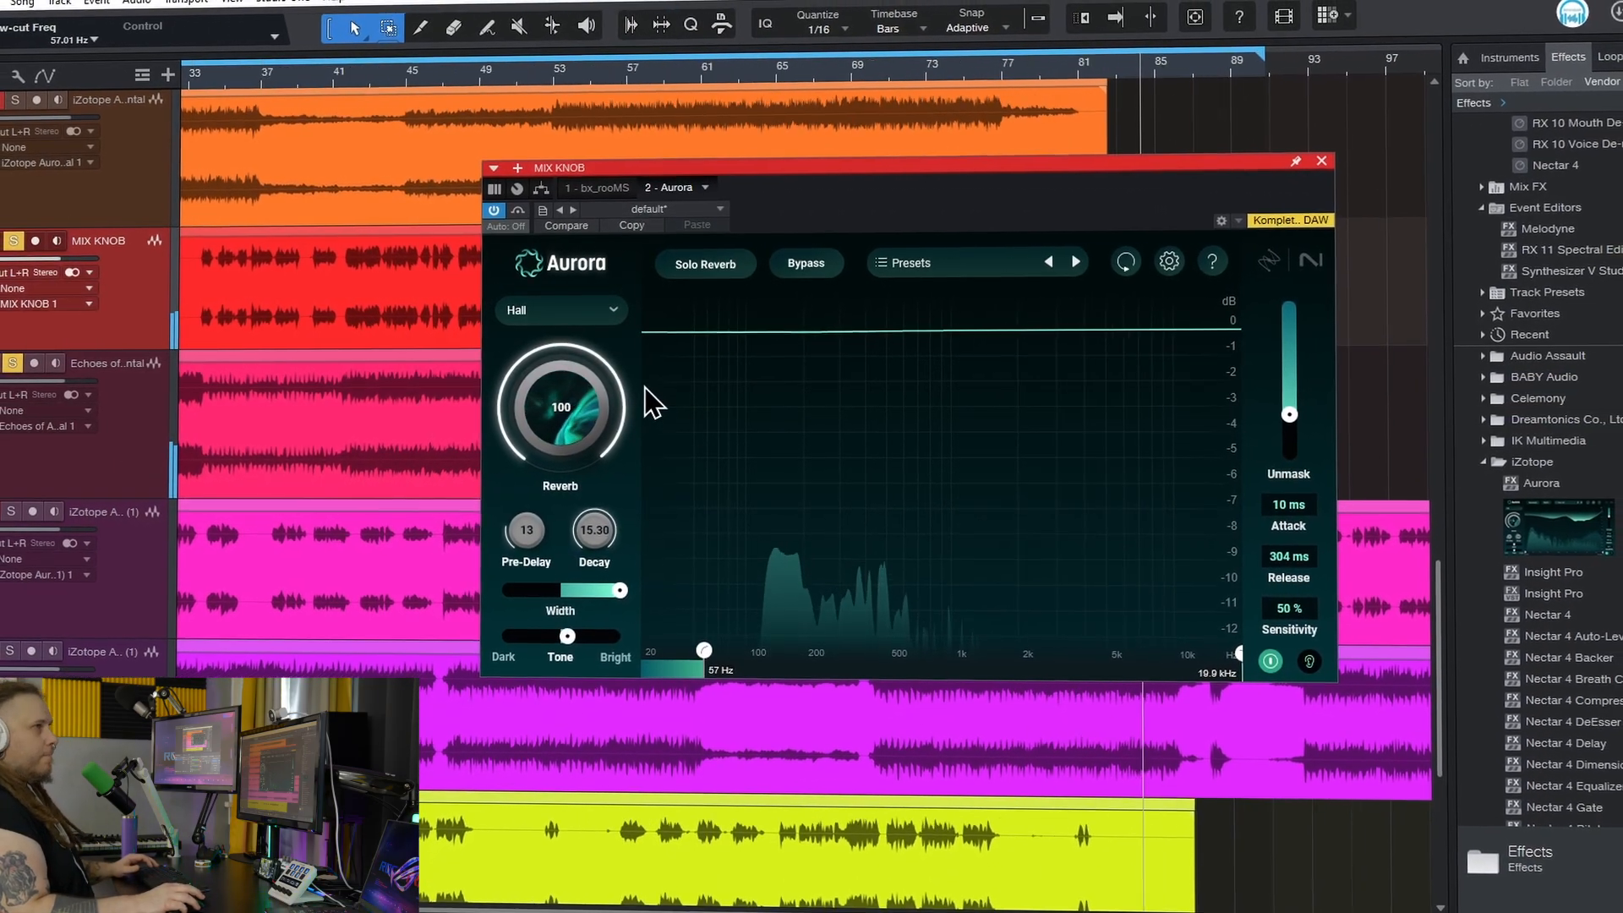
Reduce the Reverb amount to 60, ease off Unmask and return the Width to Normal, then stop playback.
{"action": "left_click_drag", "start_coordinate": [585, 389], "coordinate": [570, 532]}
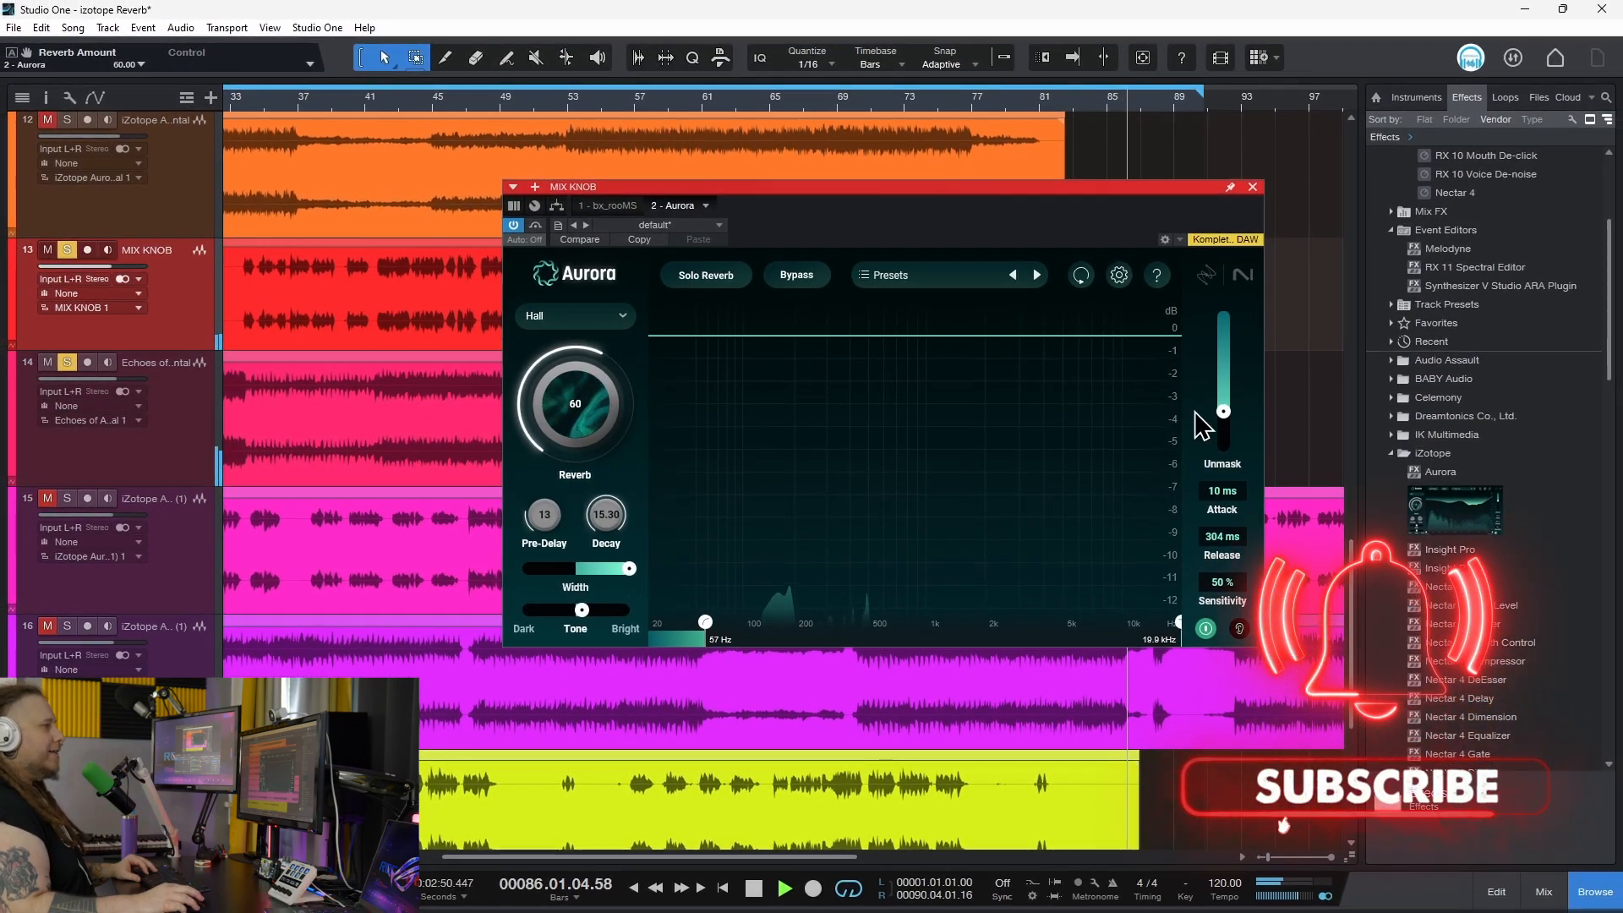
{"action": "left_click_drag", "start_coordinate": [1223, 412], "coordinate": [1243, 381]}
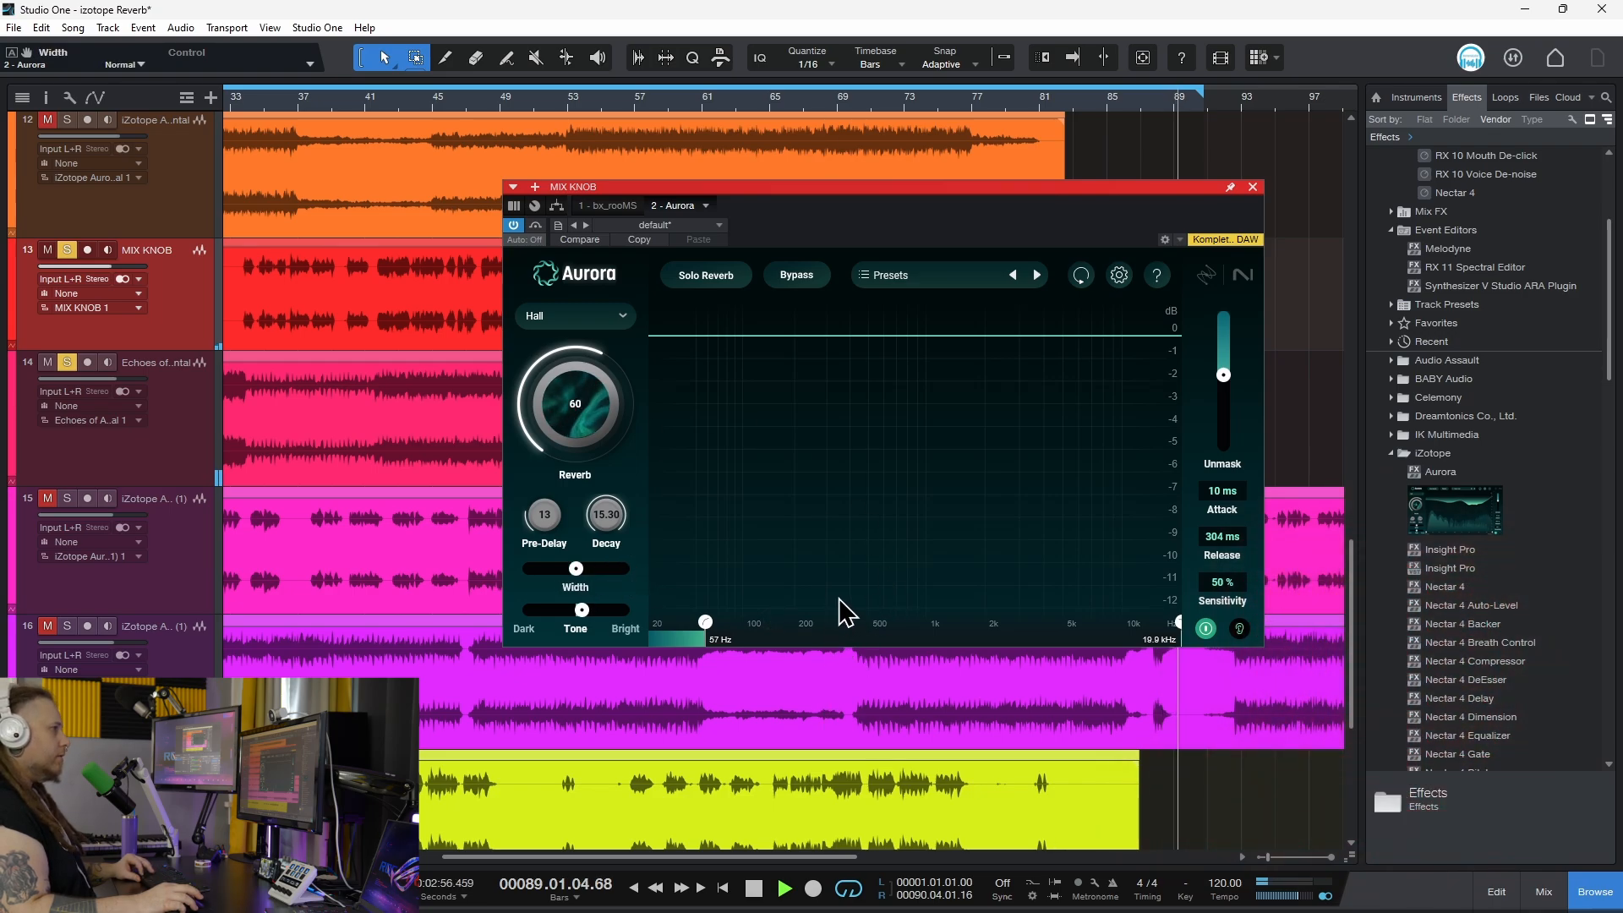
{"action": "key", "text": "space"}
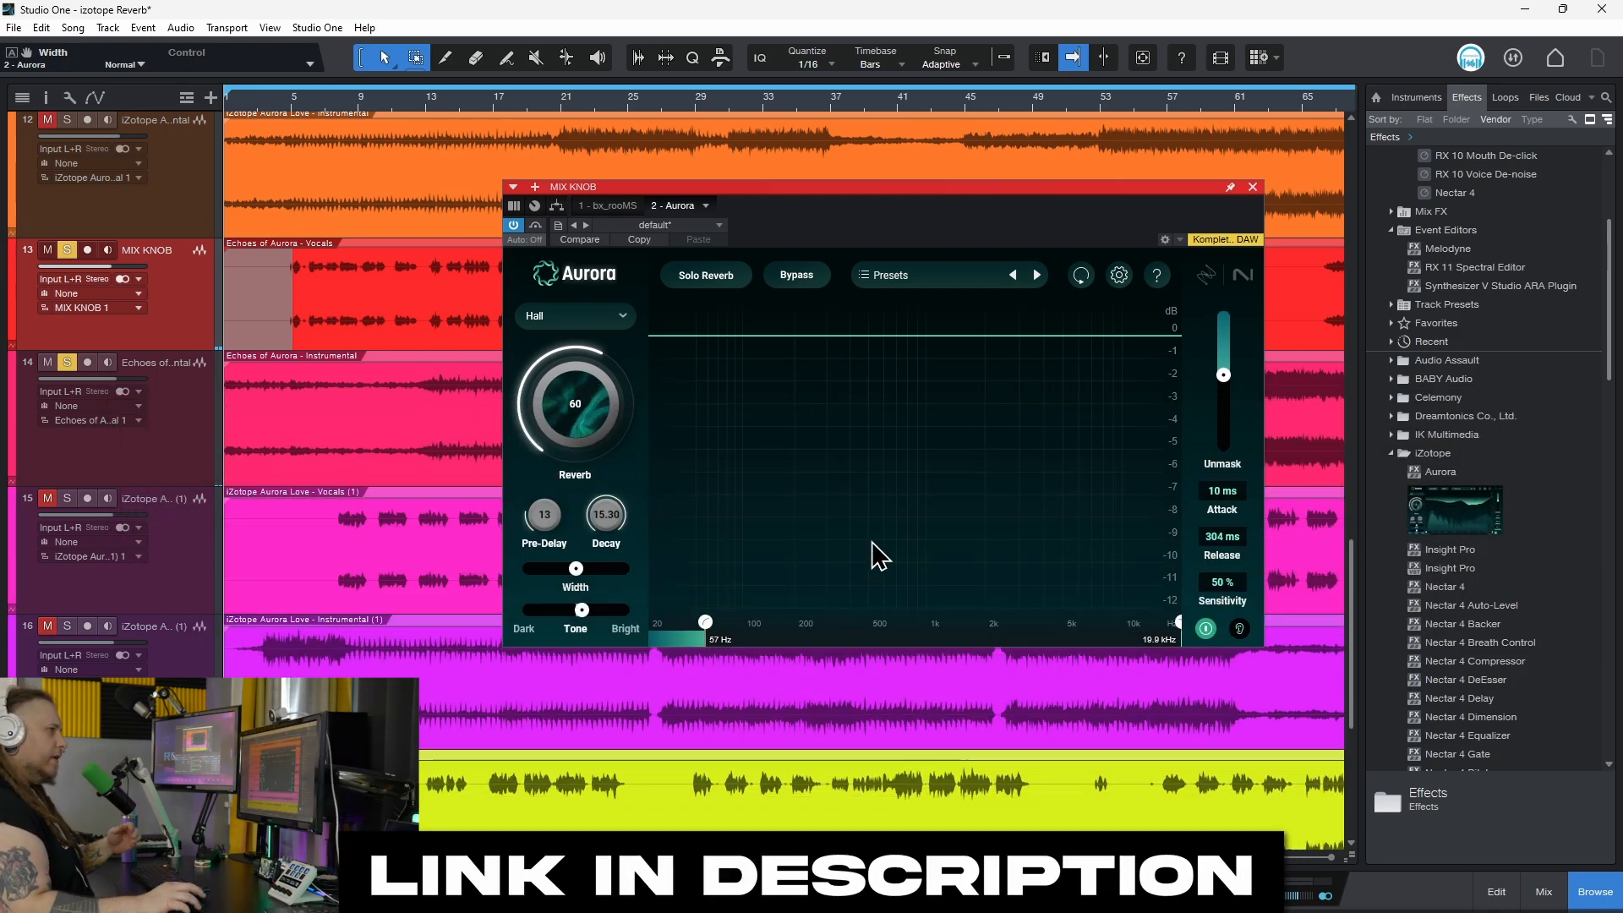
Increase Unmask slightly on MIX KNOB, and on the dry verse vocal's Aurora try an Unmask of 13 before returning it to zero.
{"action": "left_click_drag", "start_coordinate": [1223, 376], "coordinate": [1229, 394]}
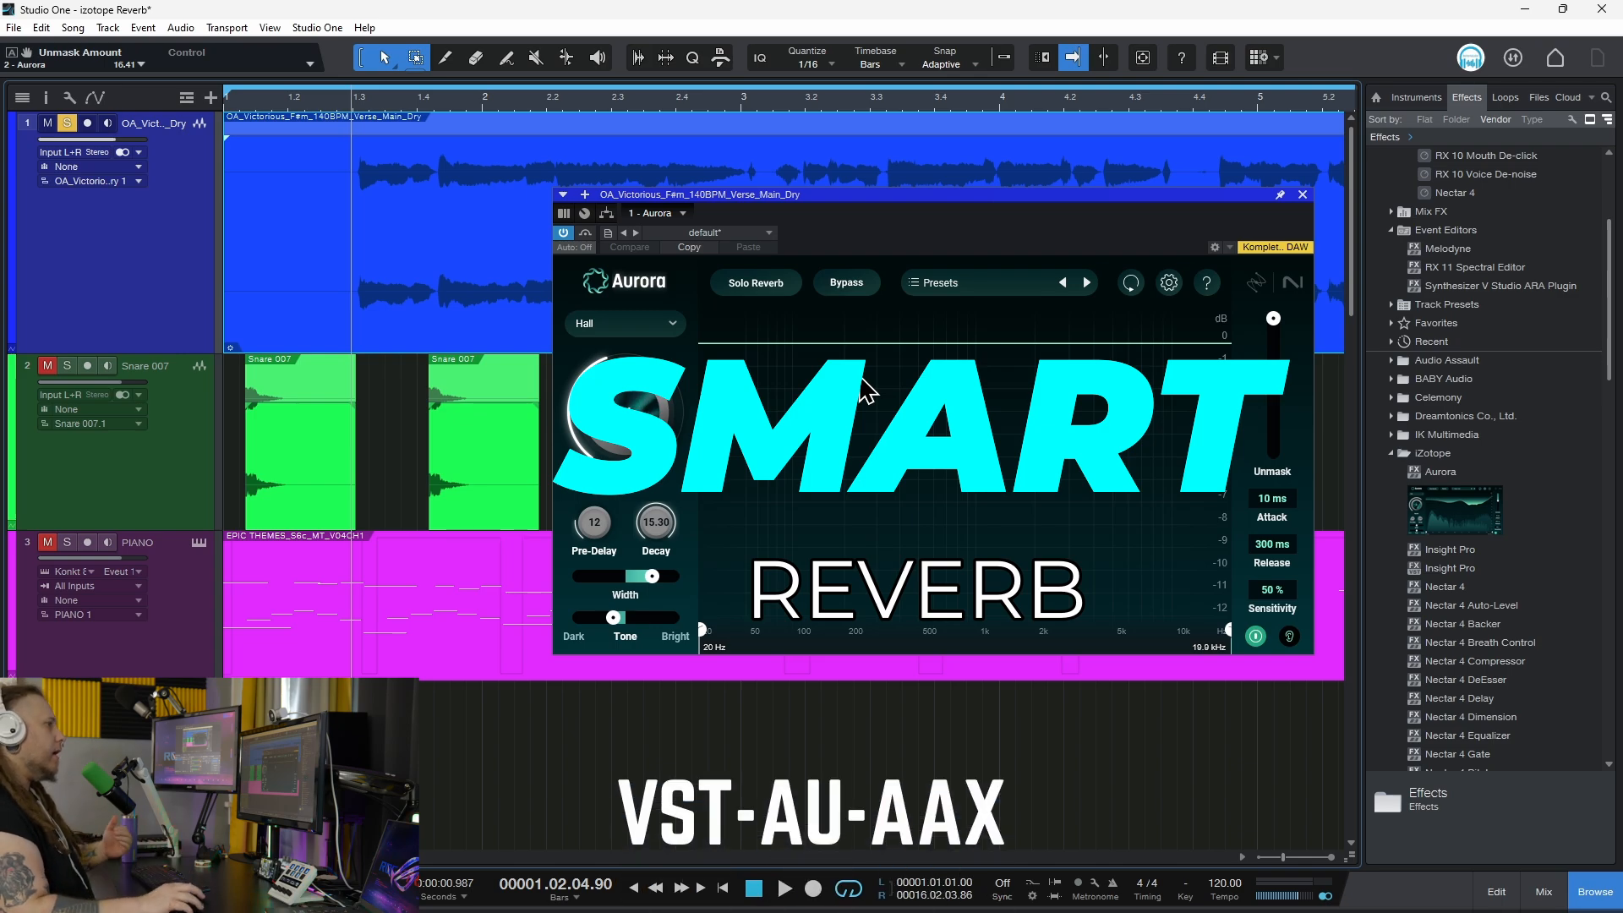
{"action": "left_click_drag", "start_coordinate": [1273, 319], "coordinate": [1269, 376]}
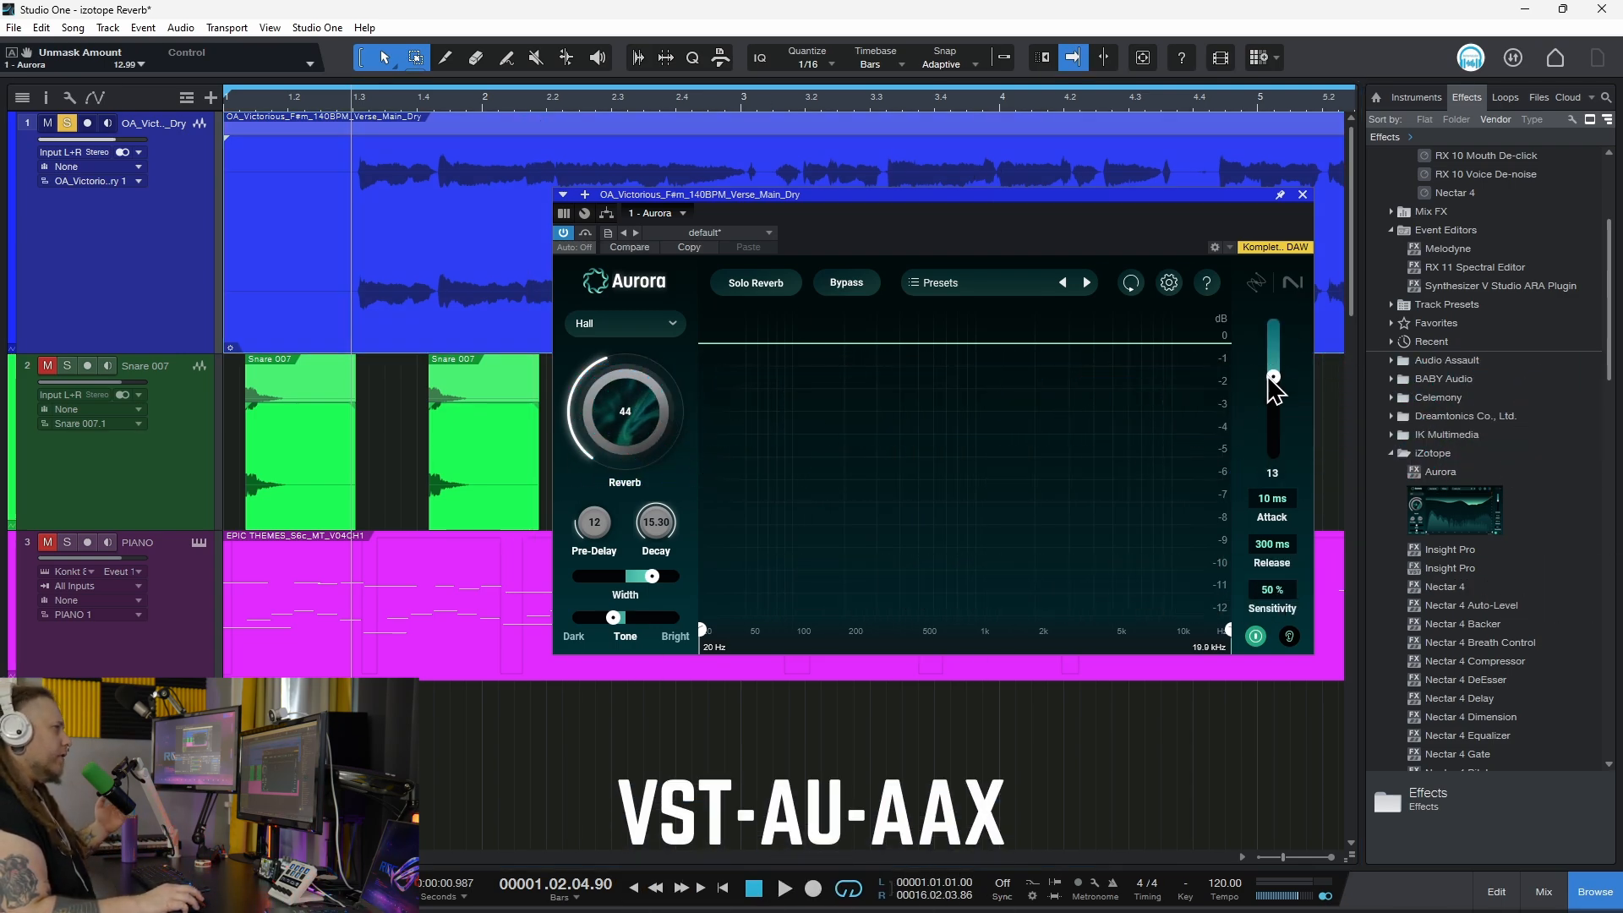
{"action": "left_click_drag", "start_coordinate": [1284, 372], "coordinate": [1285, 320]}
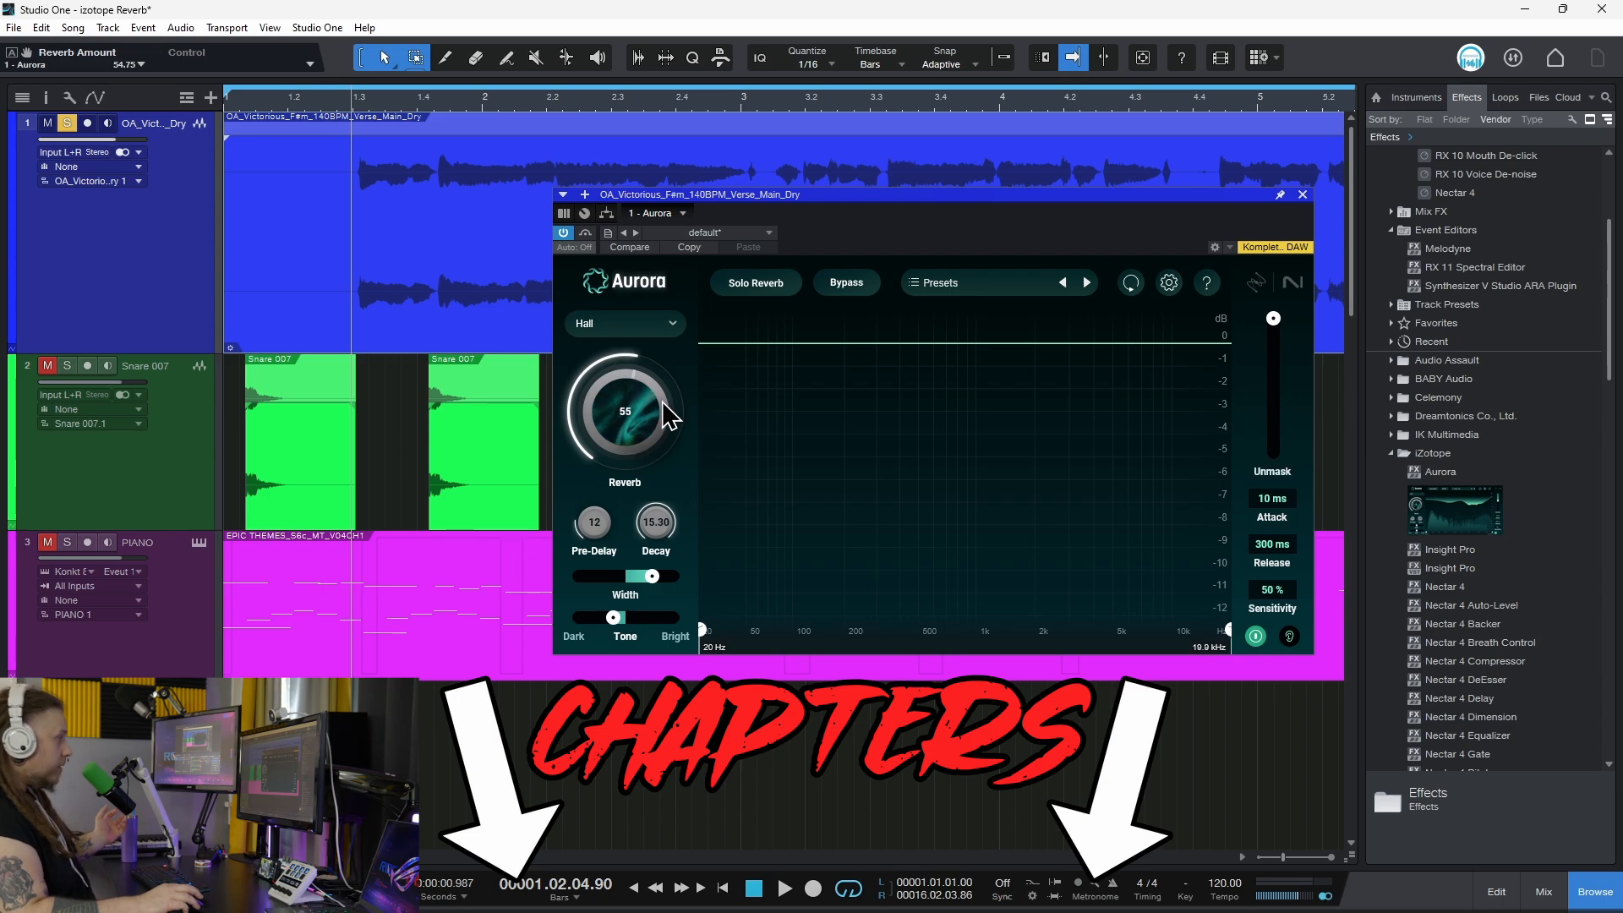
{"action": "left_click_drag", "start_coordinate": [984, 197], "coordinate": [963, 210]}
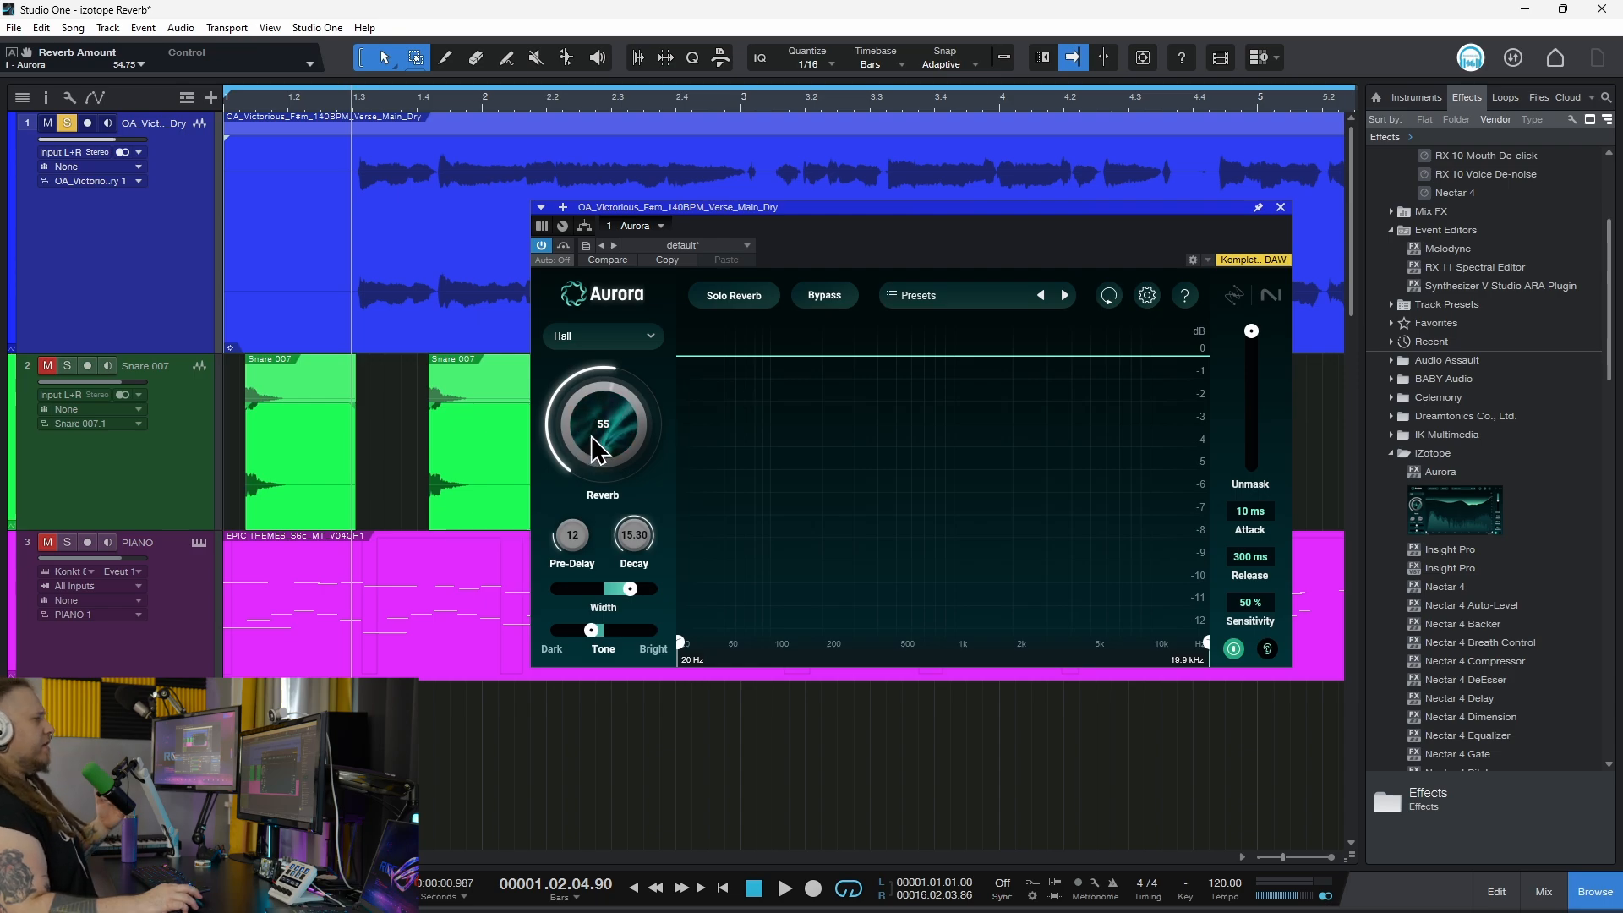
Sweep the dry verse vocal's Reverb amount down to 40, up to 59 and finally all the way to 0.
{"action": "left_click_drag", "start_coordinate": [596, 435], "coordinate": [632, 541]}
{"action": "left_click_drag", "start_coordinate": [611, 401], "coordinate": [590, 489]}
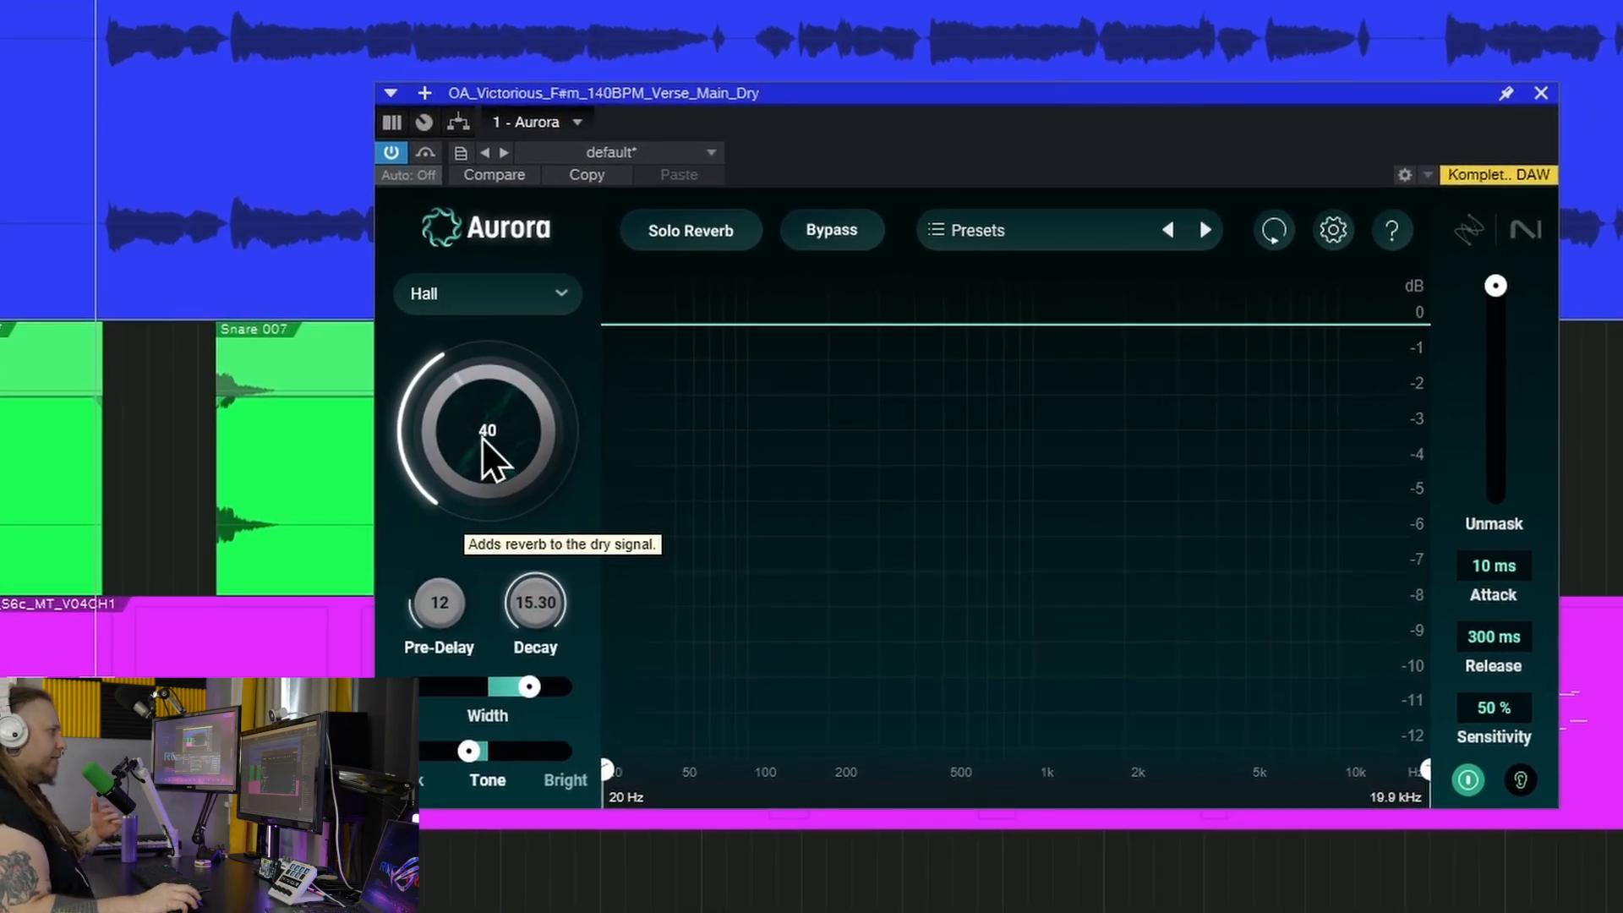
{"action": "left_click_drag", "start_coordinate": [572, 427], "coordinate": [568, 332]}
{"action": "left_click_drag", "start_coordinate": [480, 302], "coordinate": [499, 333]}
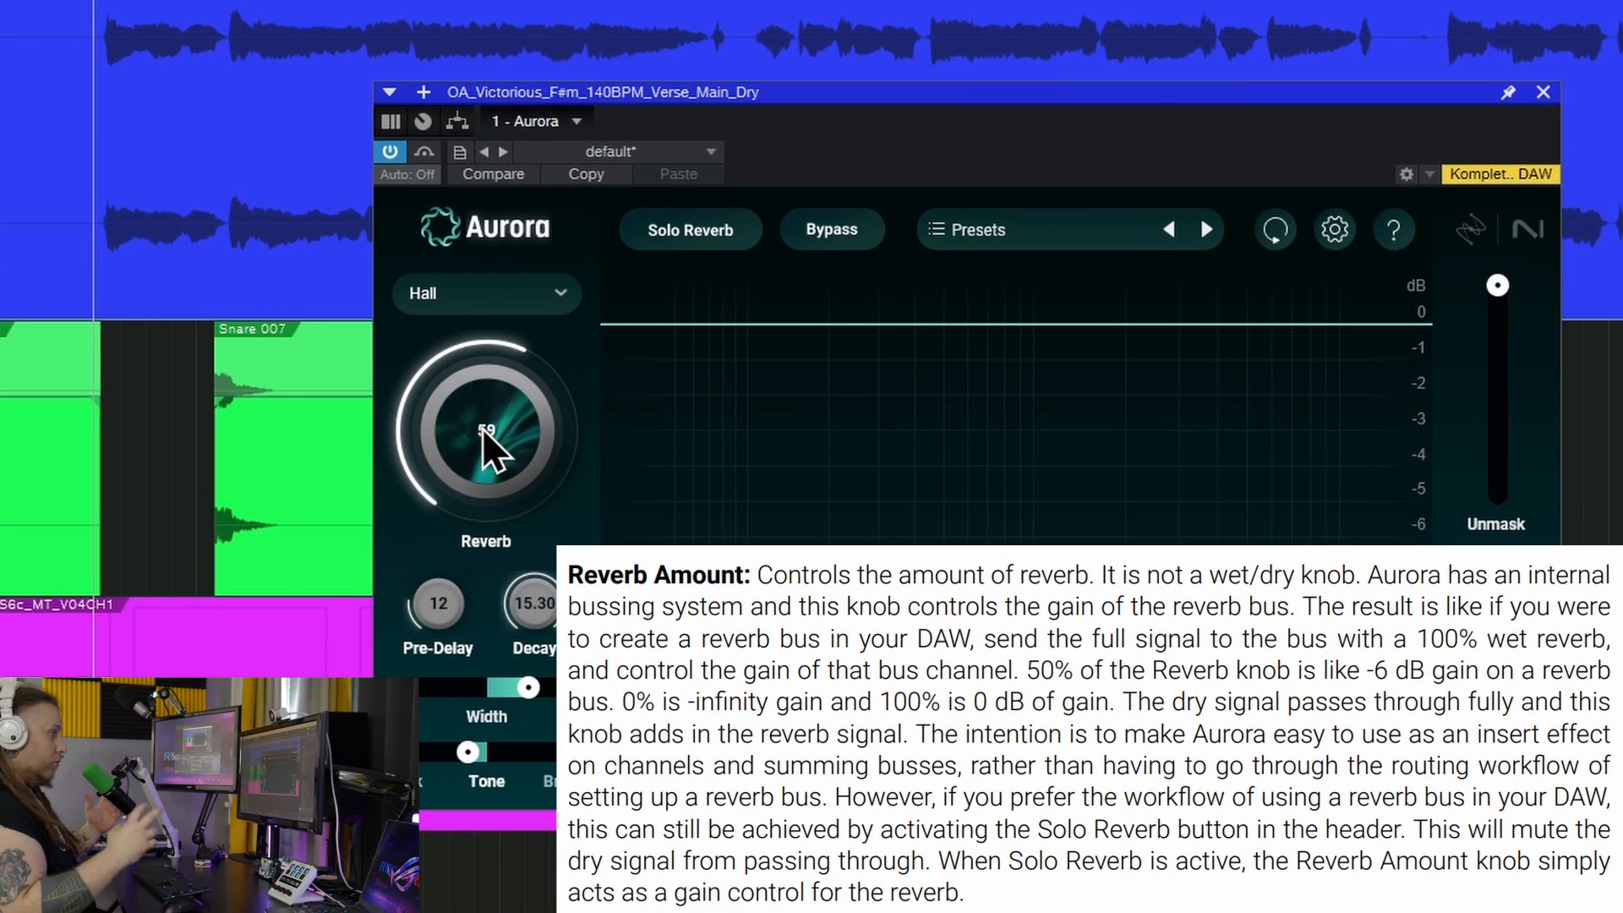
{"action": "left_click_drag", "start_coordinate": [481, 429], "coordinate": [494, 618]}
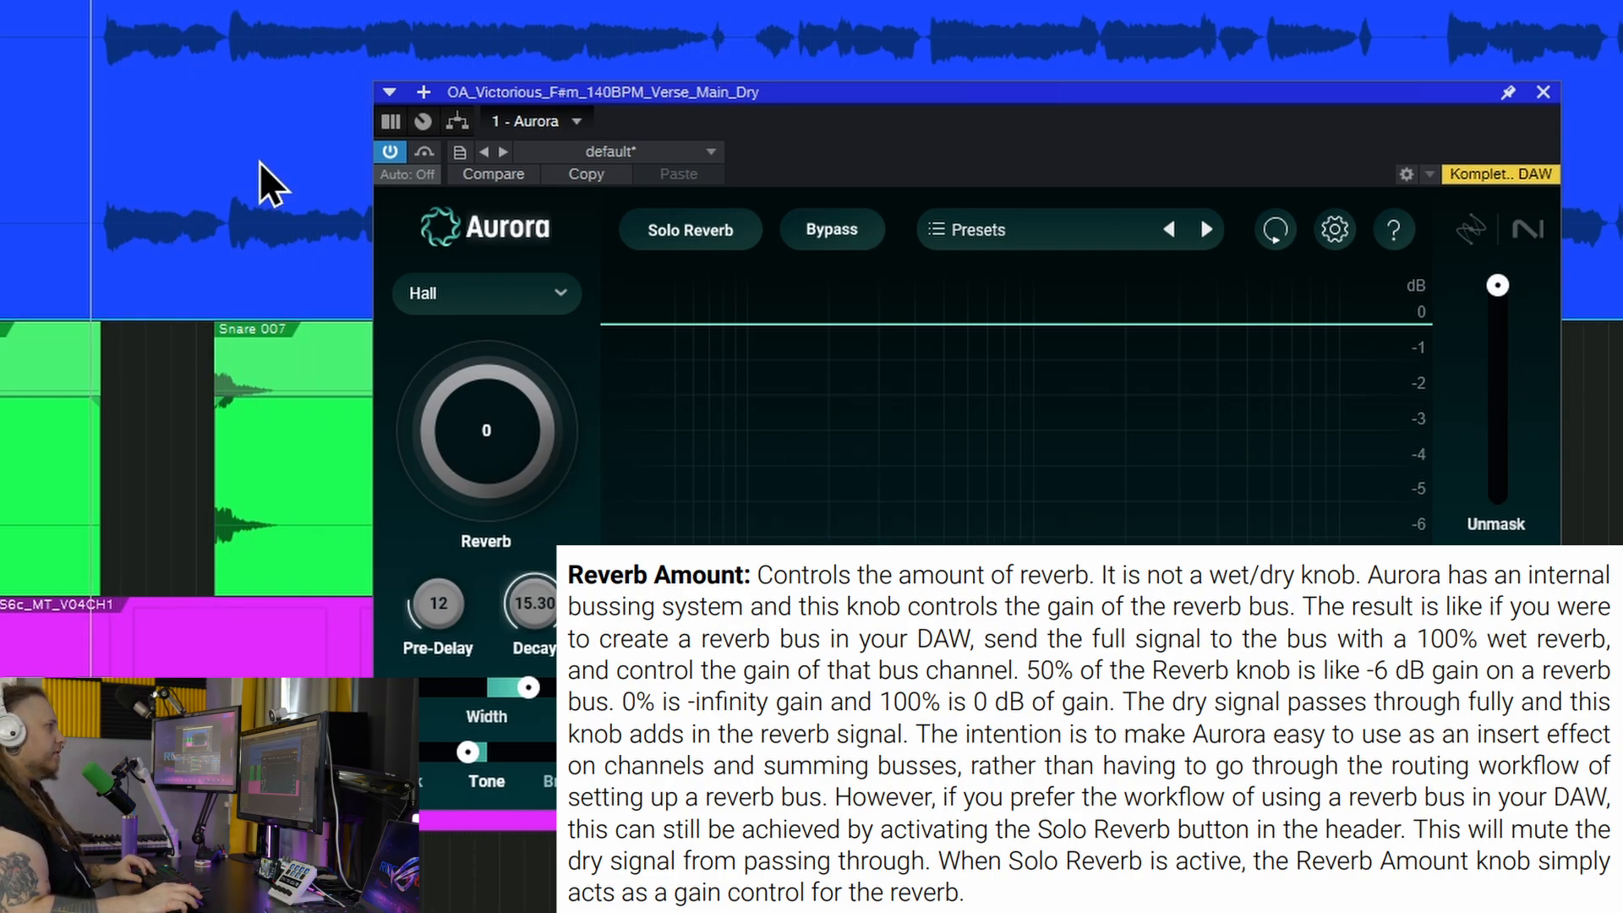
During playback, raise the Reverb amount from 0 to 100 and bring it back down through 10 to 0.
{"action": "left_click_drag", "start_coordinate": [486, 455], "coordinate": [479, 545]}
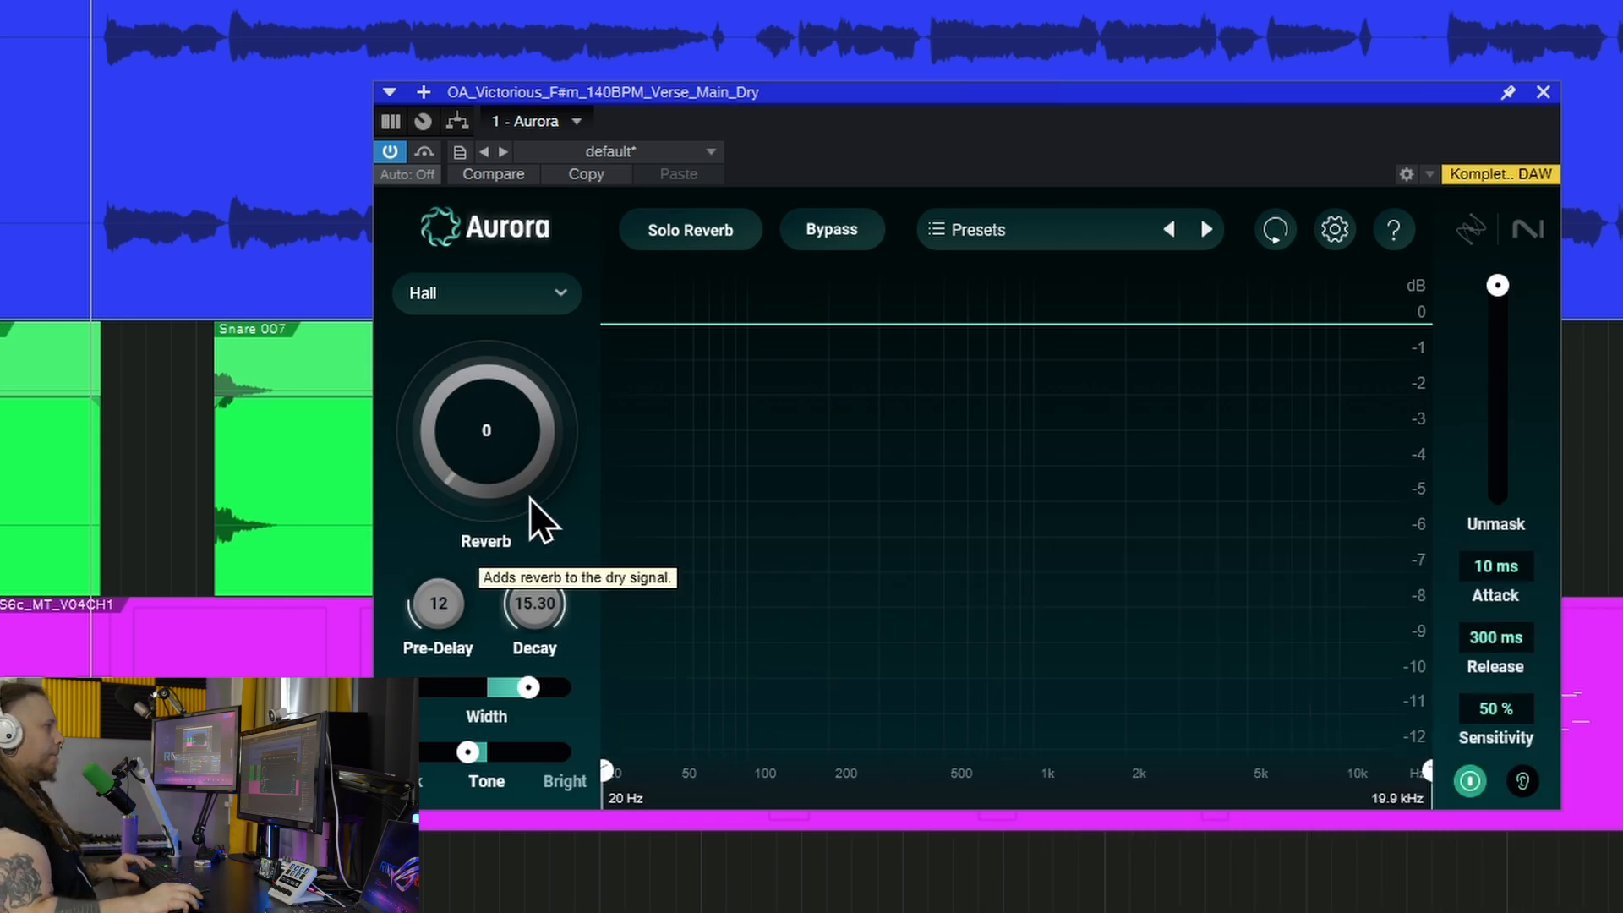
{"action": "left_click_drag", "start_coordinate": [490, 482], "coordinate": [562, 2]}
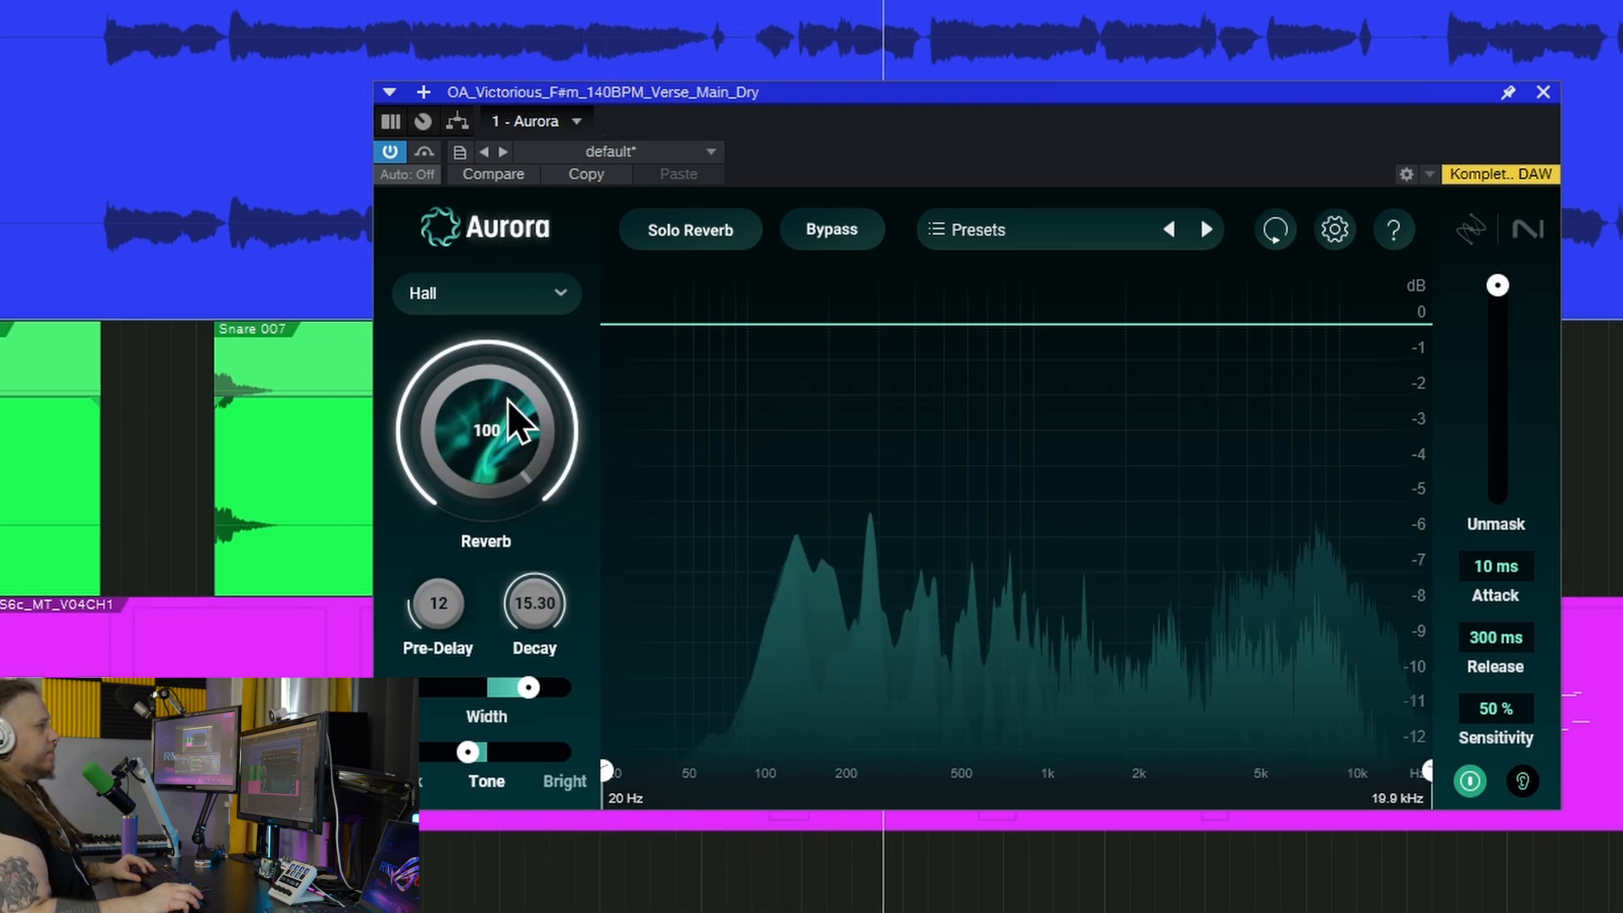
{"action": "left_click_drag", "start_coordinate": [490, 403], "coordinate": [553, 871]}
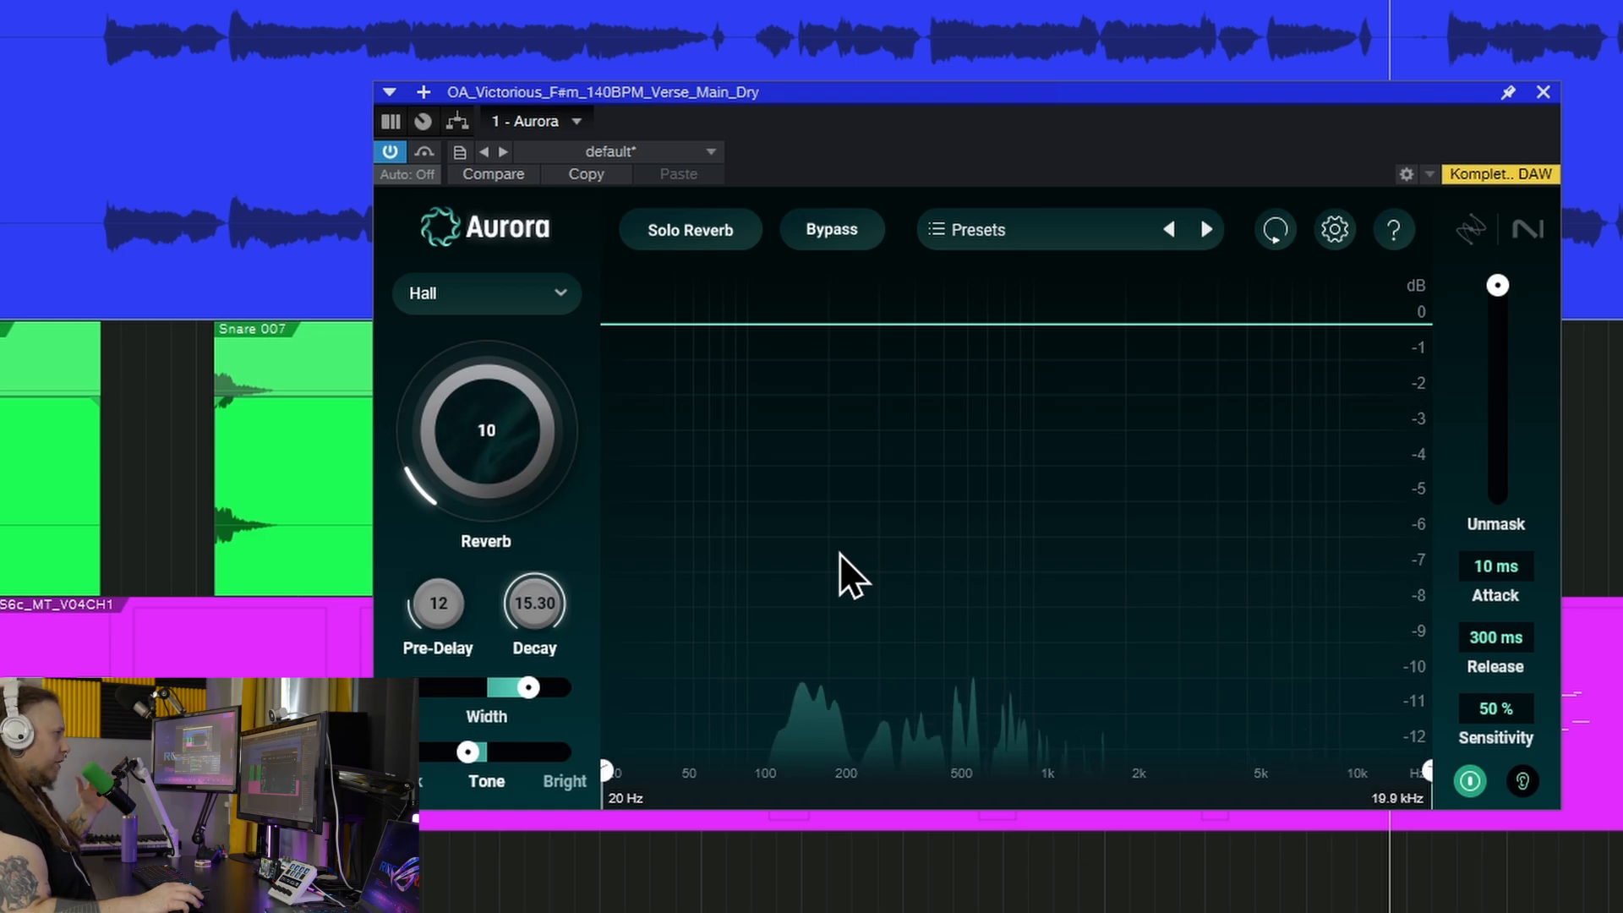
{"action": "left_click_drag", "start_coordinate": [477, 478], "coordinate": [533, 555]}
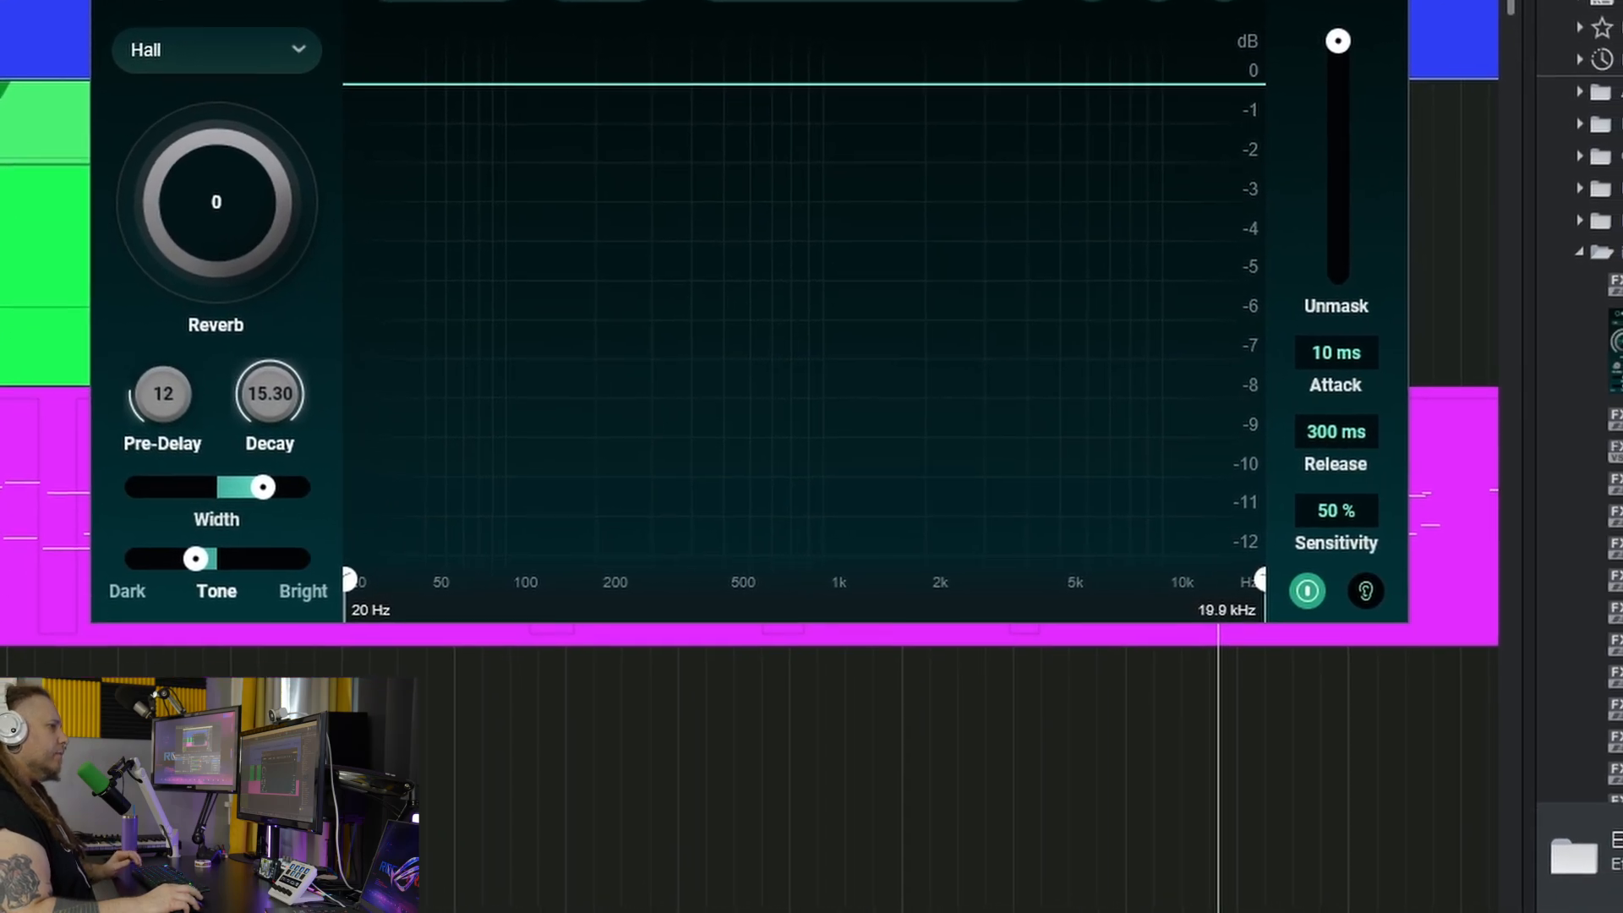
Show the mixer, raise the FX 1 channel's fader to -22.1 dB and pull it back down, and hide the mixer.
{"action": "key", "text": "F3"}
{"action": "left_click_drag", "start_coordinate": [1001, 2], "coordinate": [659, 2]}
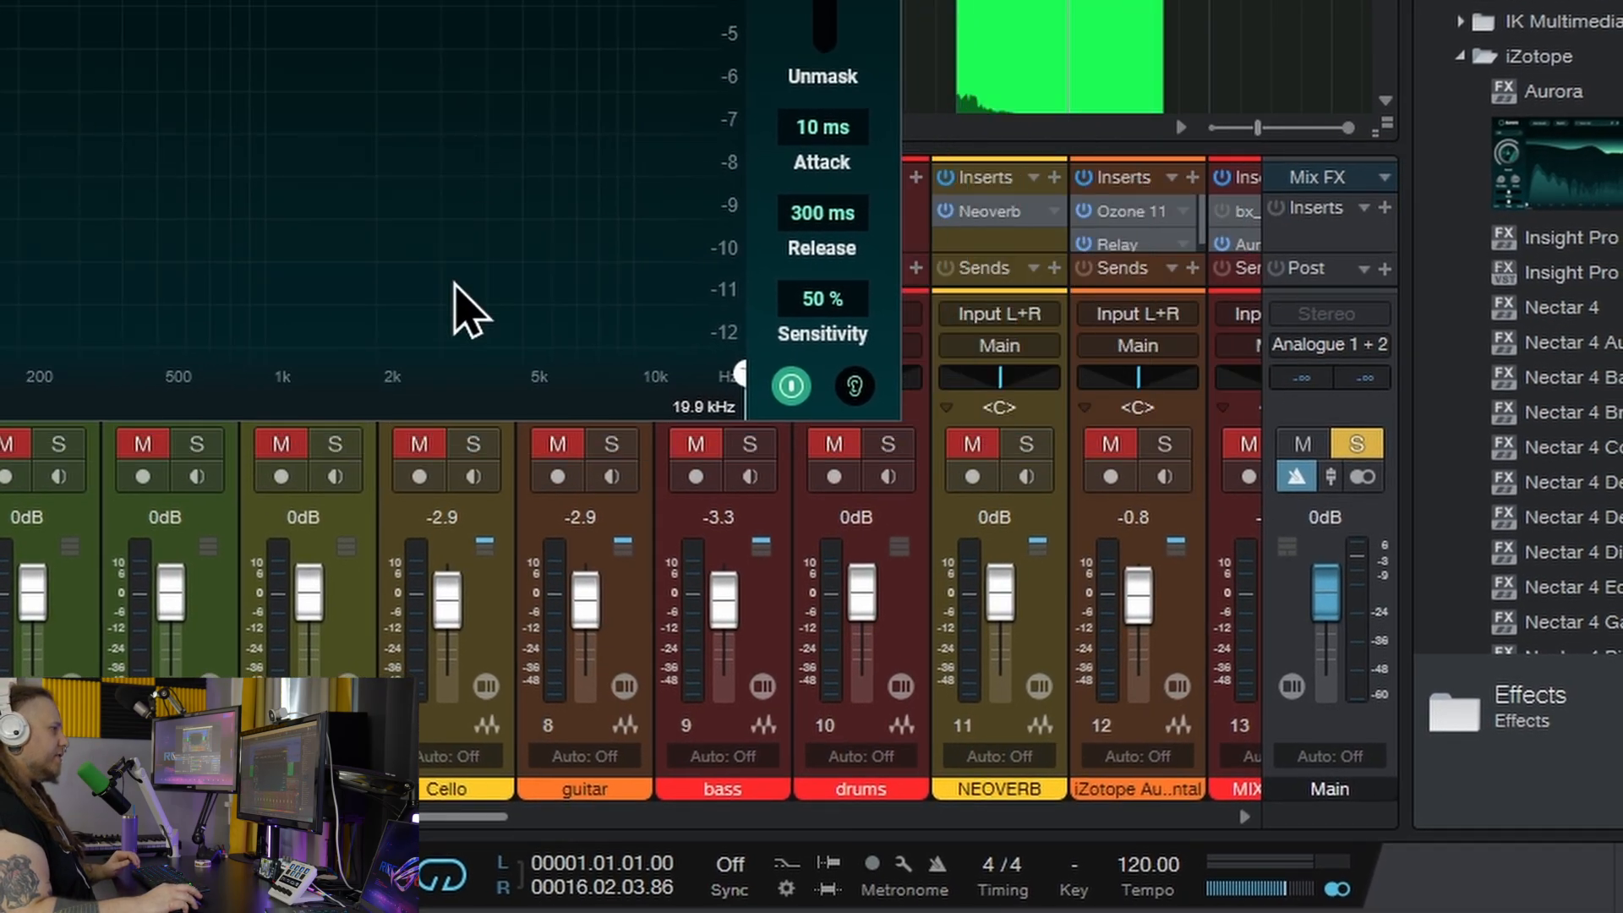
{"action": "scroll", "coordinate": [525, 617], "scroll_direction": "right", "scroll_amount": 5}
{"action": "left_click_drag", "start_coordinate": [495, 818], "coordinate": [1166, 867]}
{"action": "left_click_drag", "start_coordinate": [1073, 696], "coordinate": [1050, 632]}
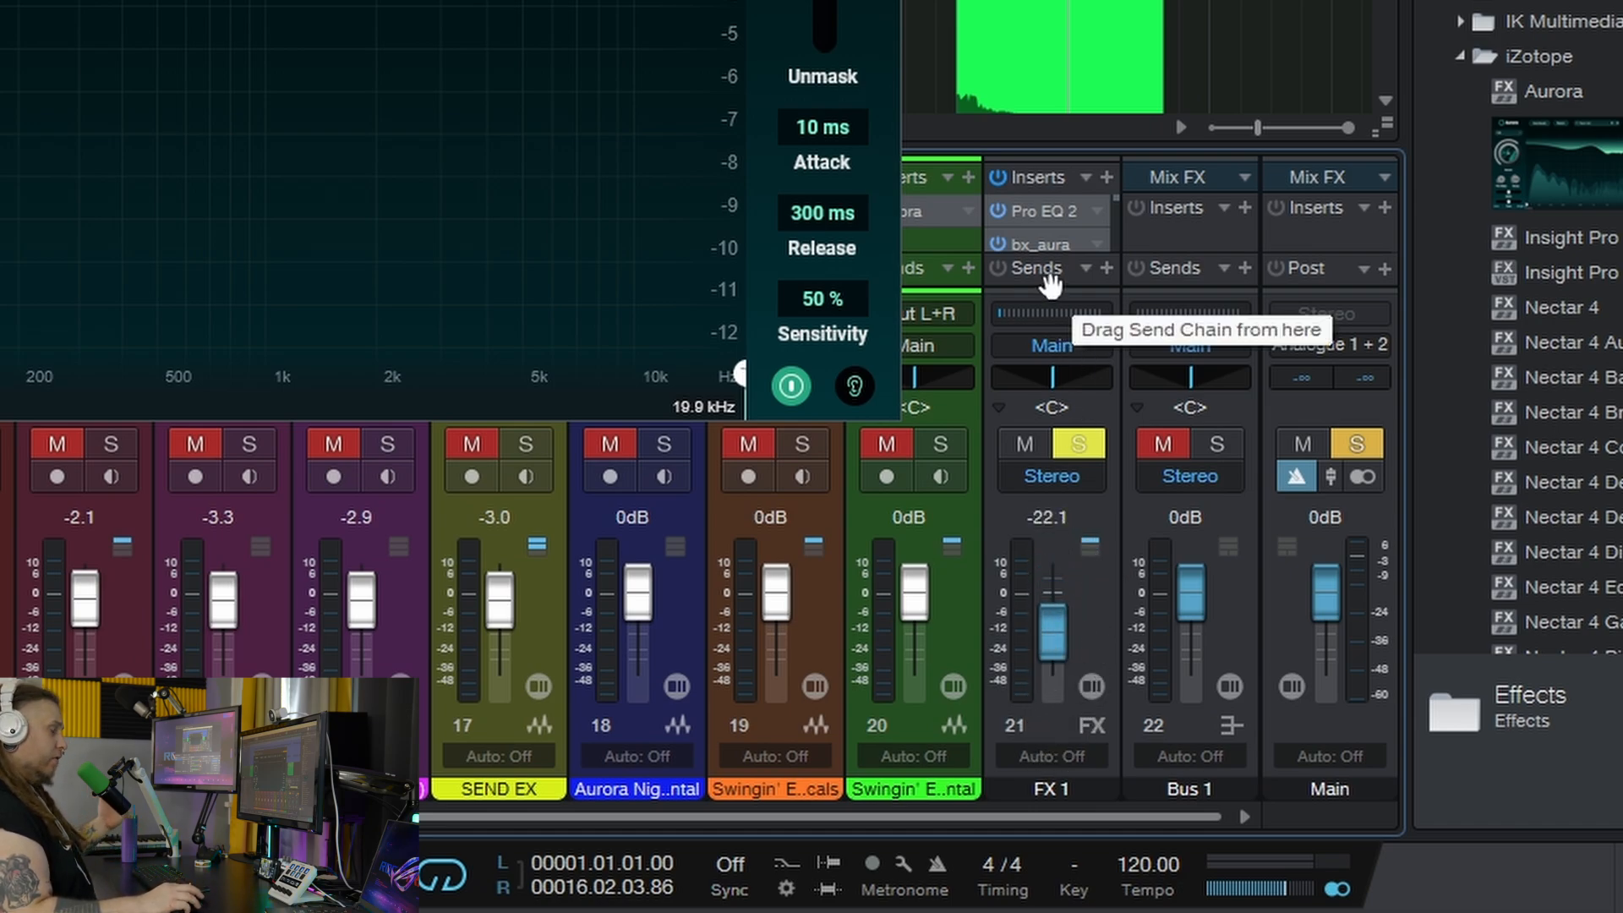
{"action": "left_click_drag", "start_coordinate": [1051, 623], "coordinate": [1014, 712]}
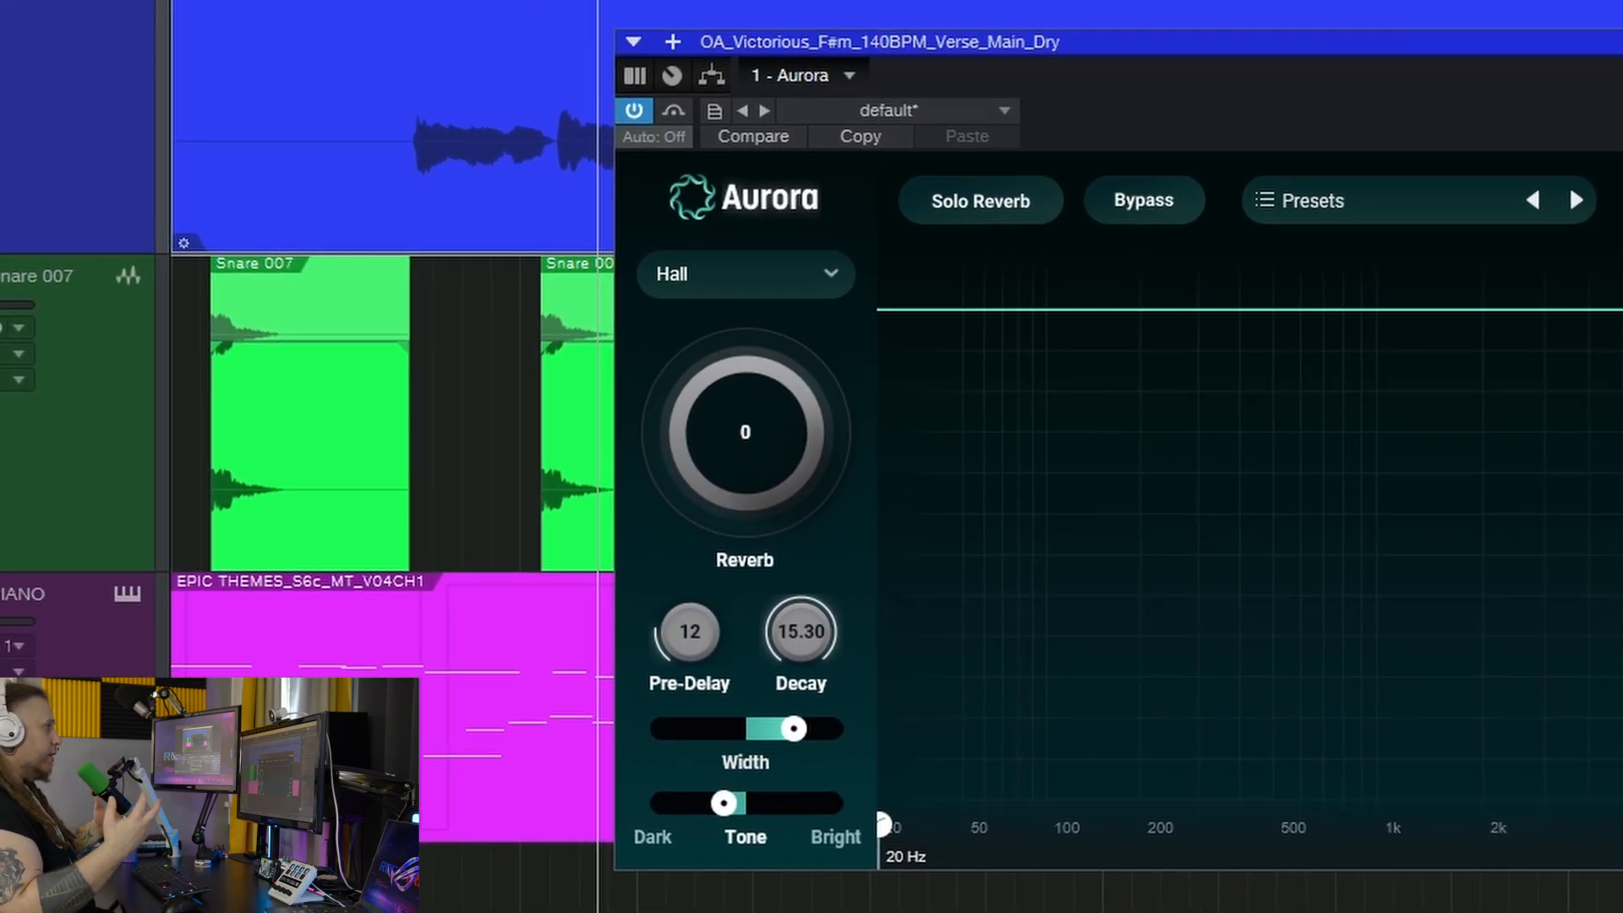
{"action": "mouse_move", "coordinate": [1206, 48]}
{"action": "left_mouse_down"}
{"action": "mouse_move", "coordinate": [1395, 44]}
{"action": "mouse_move", "coordinate": [1180, 35]}
{"action": "left_mouse_up"}
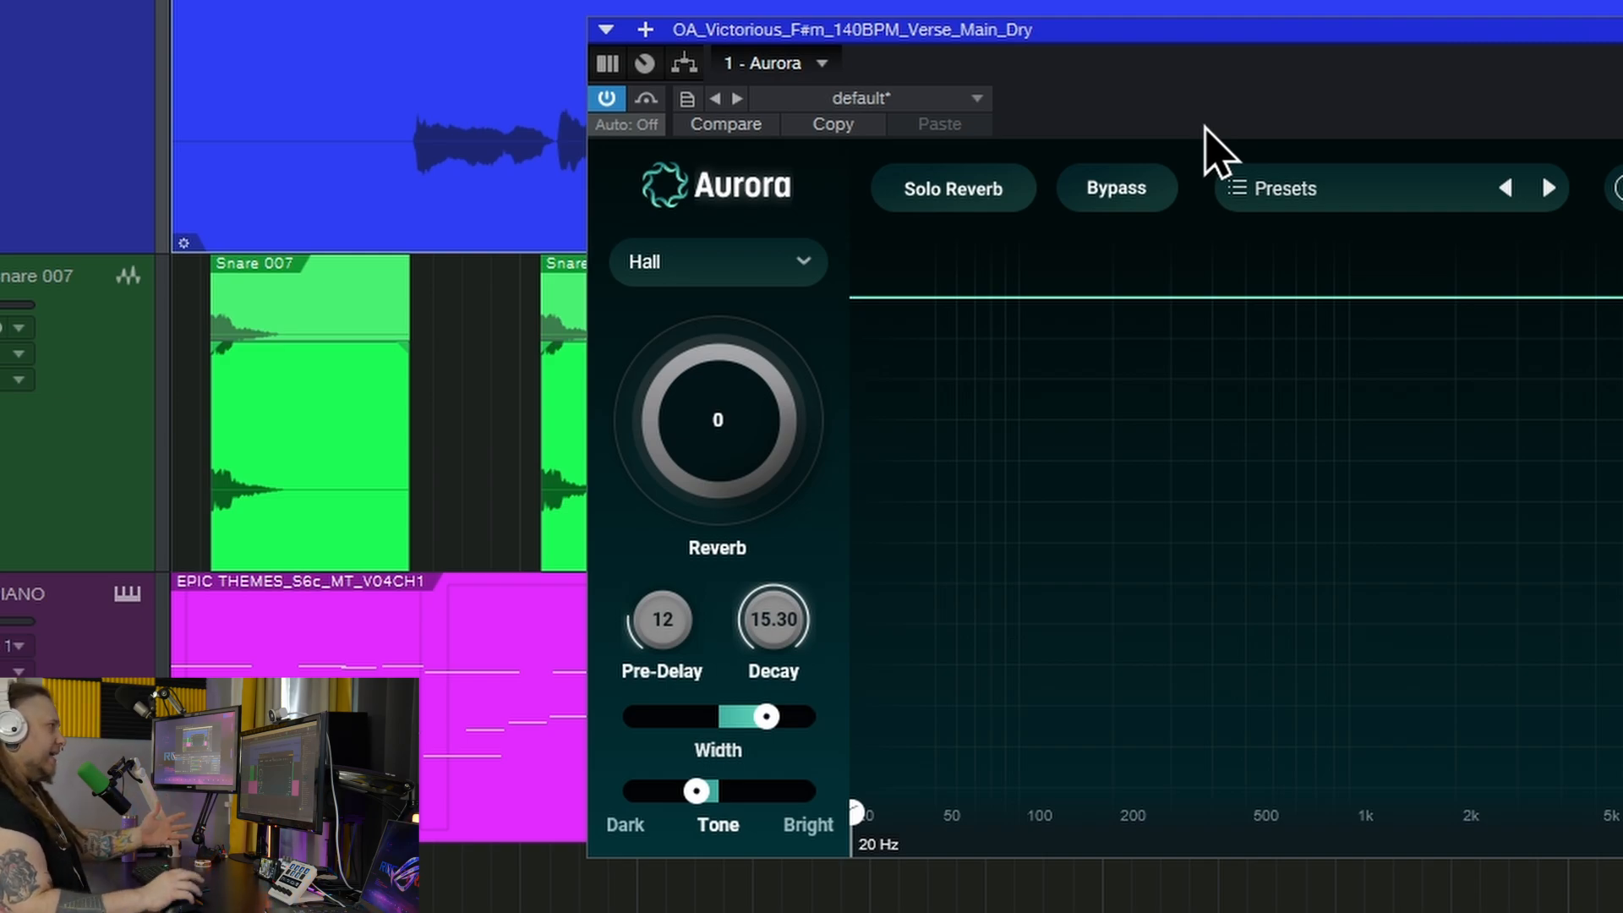
{"action": "left_click_drag", "start_coordinate": [783, 453], "coordinate": [764, 544]}
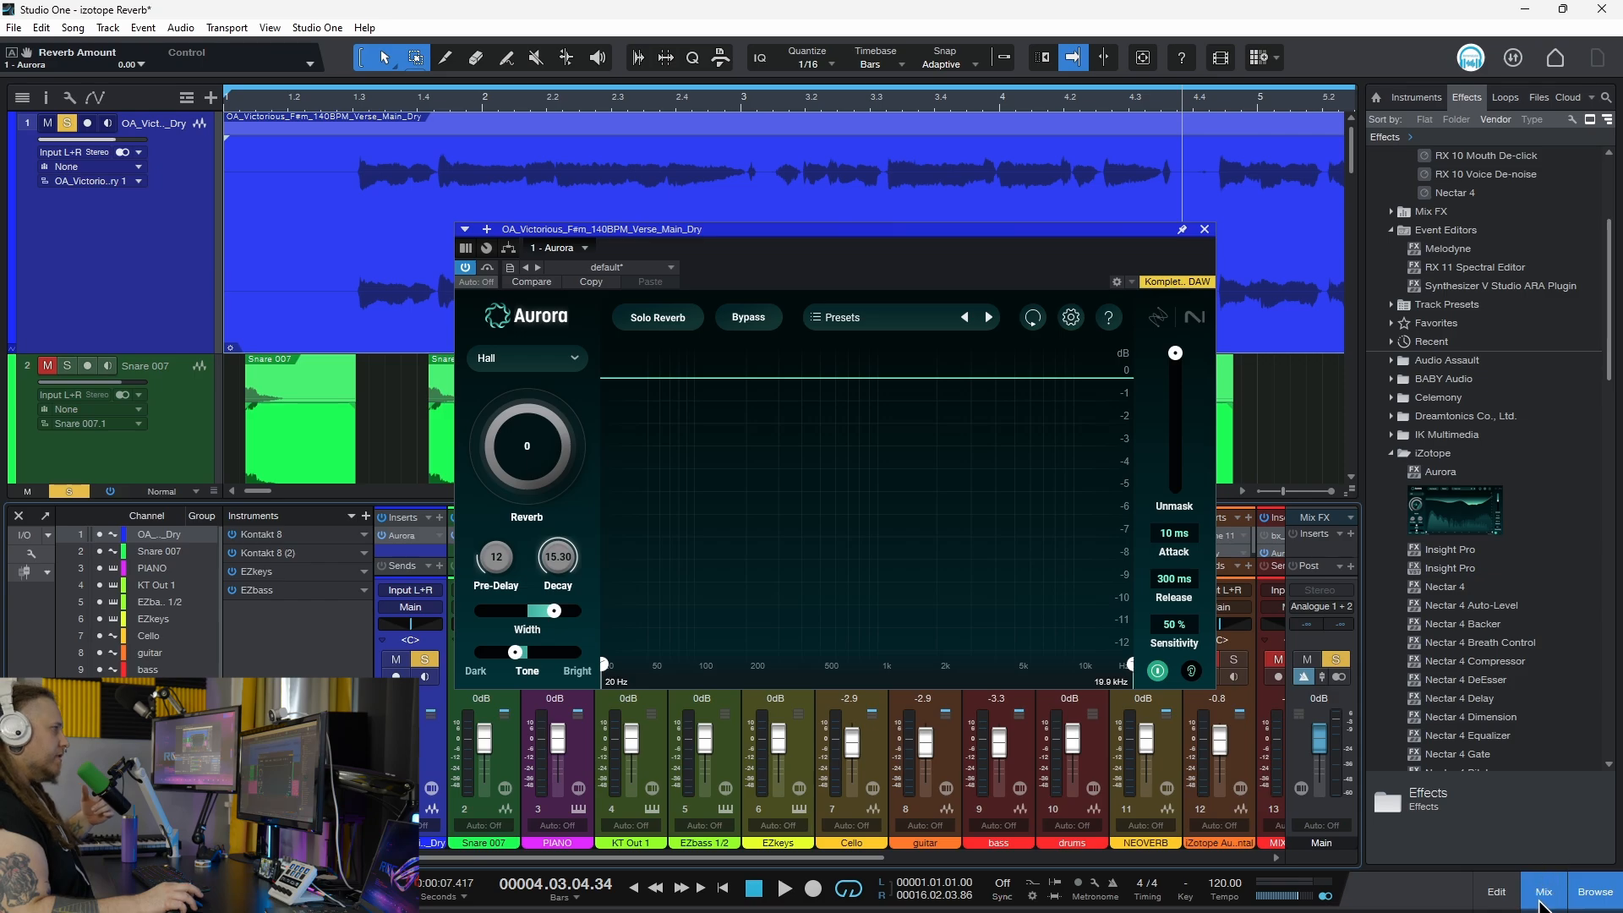
{"action": "left_click", "coordinate": [1542, 898]}
Switch Solo Reverb on and off to compare the vocal at zero Reverb, leaving the solo enabled.
{"action": "left_click", "coordinate": [658, 317]}
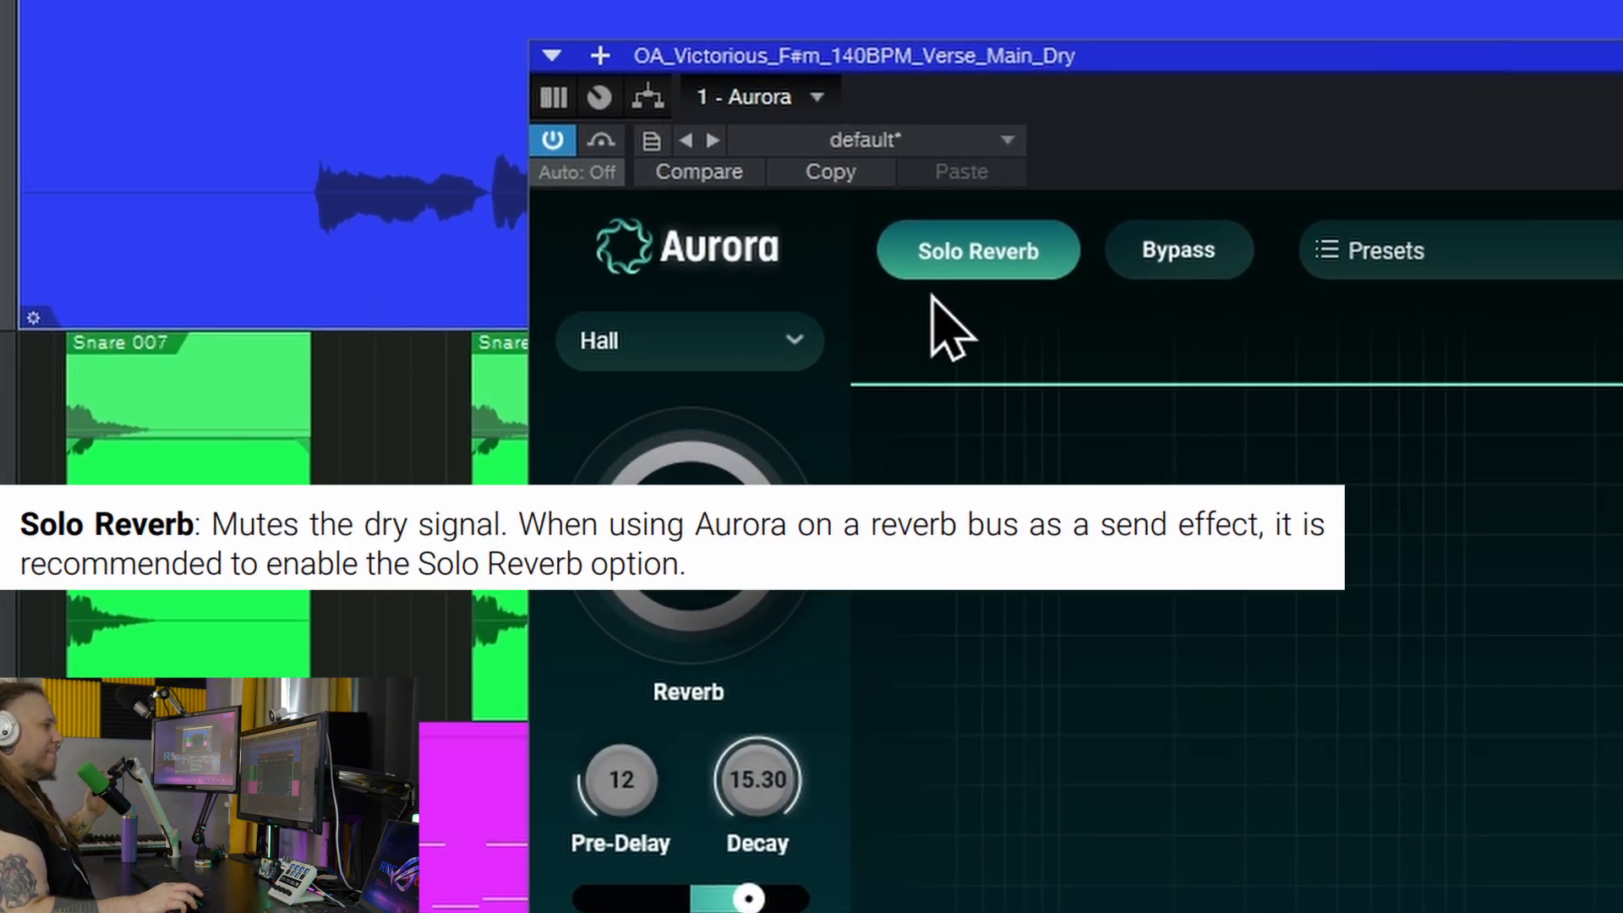
{"action": "left_click", "coordinate": [985, 262]}
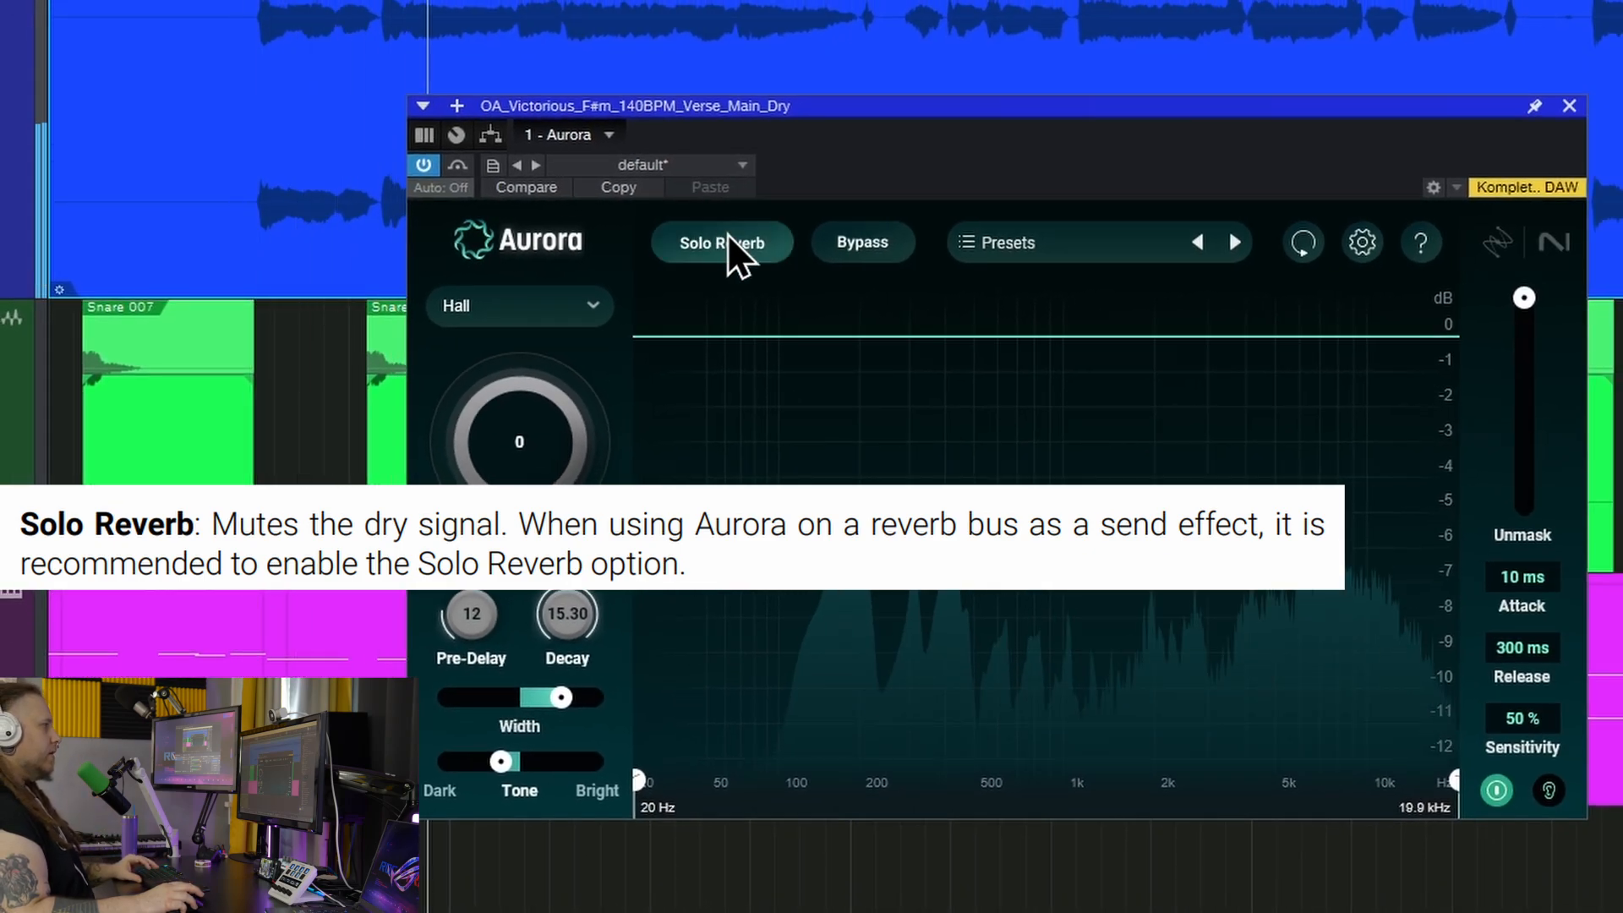
{"action": "left_click", "coordinate": [730, 245]}
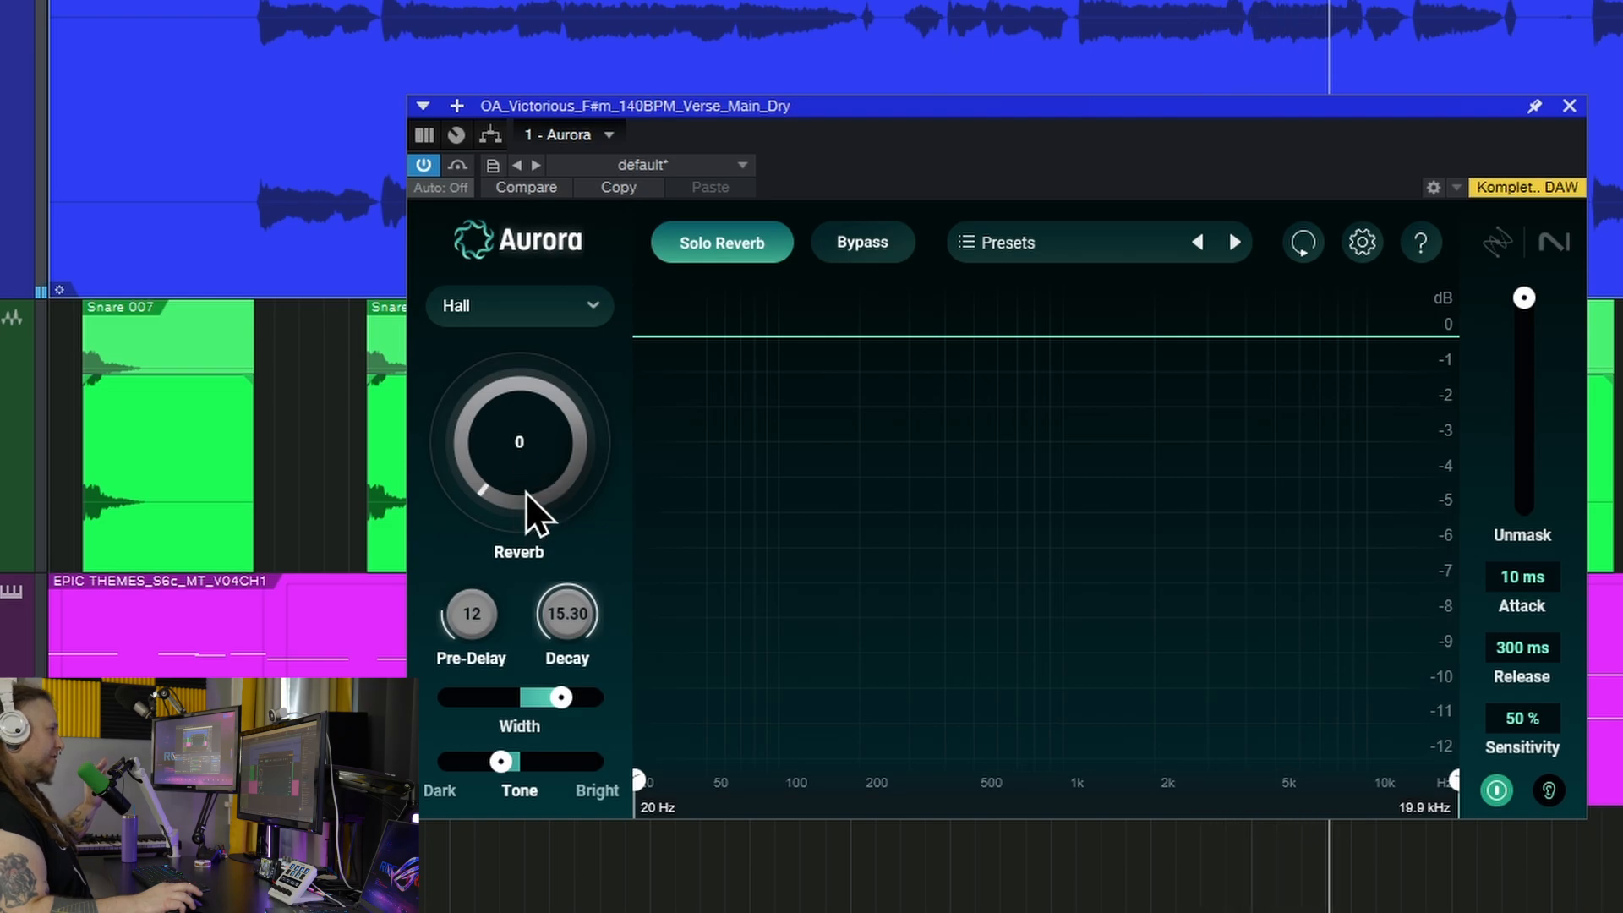
With Solo Reverb enabled, raise the Reverb amount to 70, return it to 0, and disable Solo Reverb.
{"action": "left_click_drag", "start_coordinate": [530, 489], "coordinate": [508, 441]}
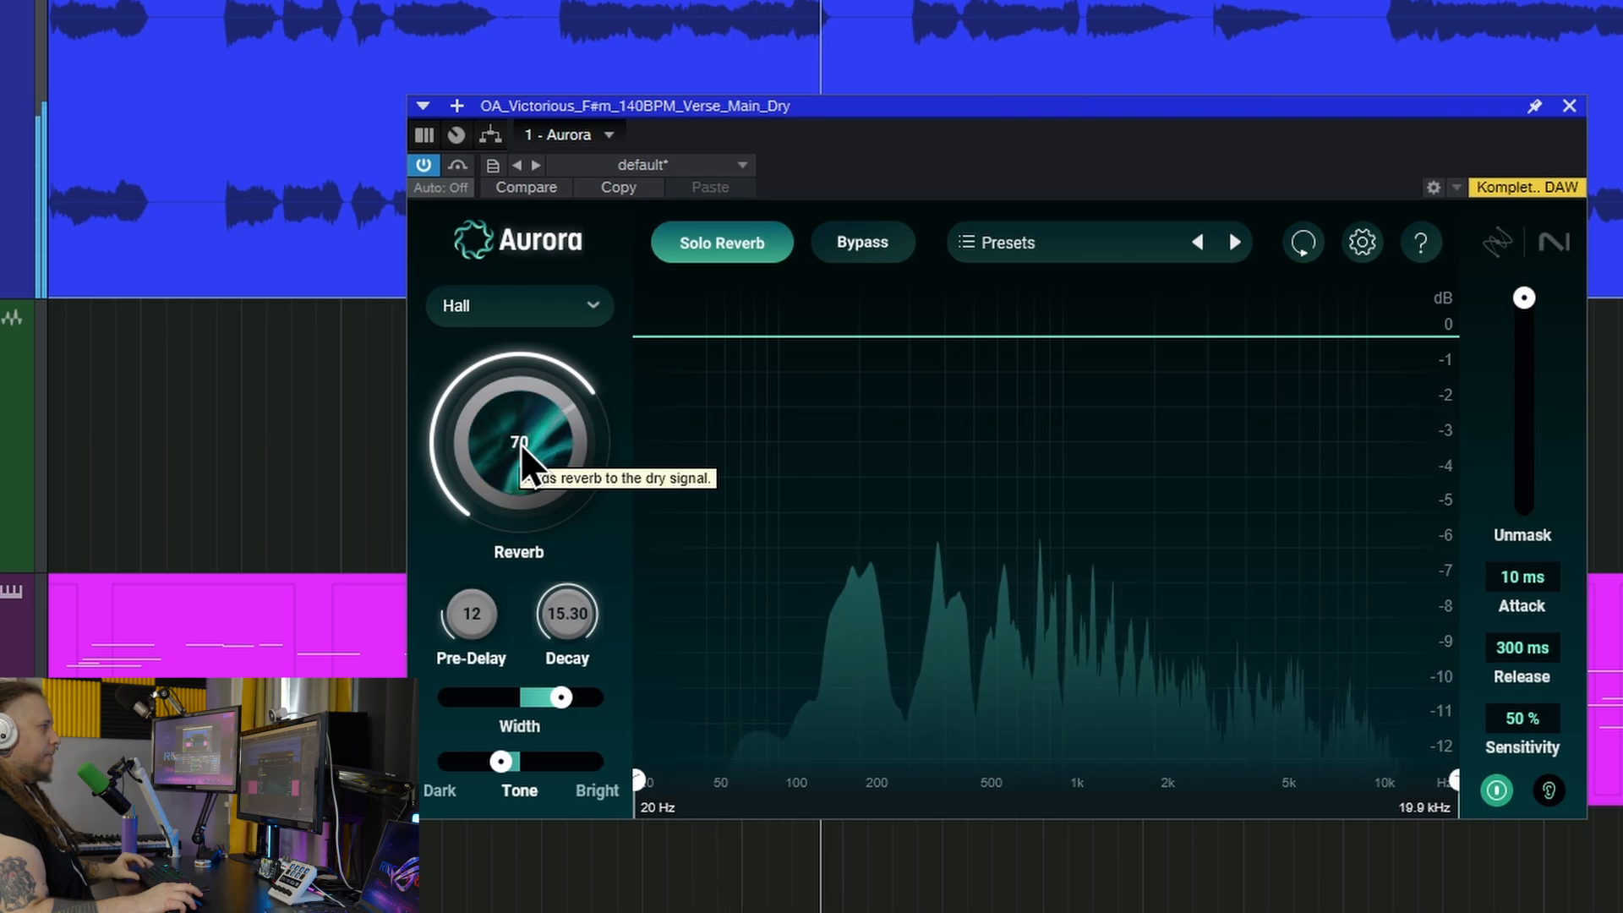
{"action": "left_click_drag", "start_coordinate": [512, 440], "coordinate": [526, 693]}
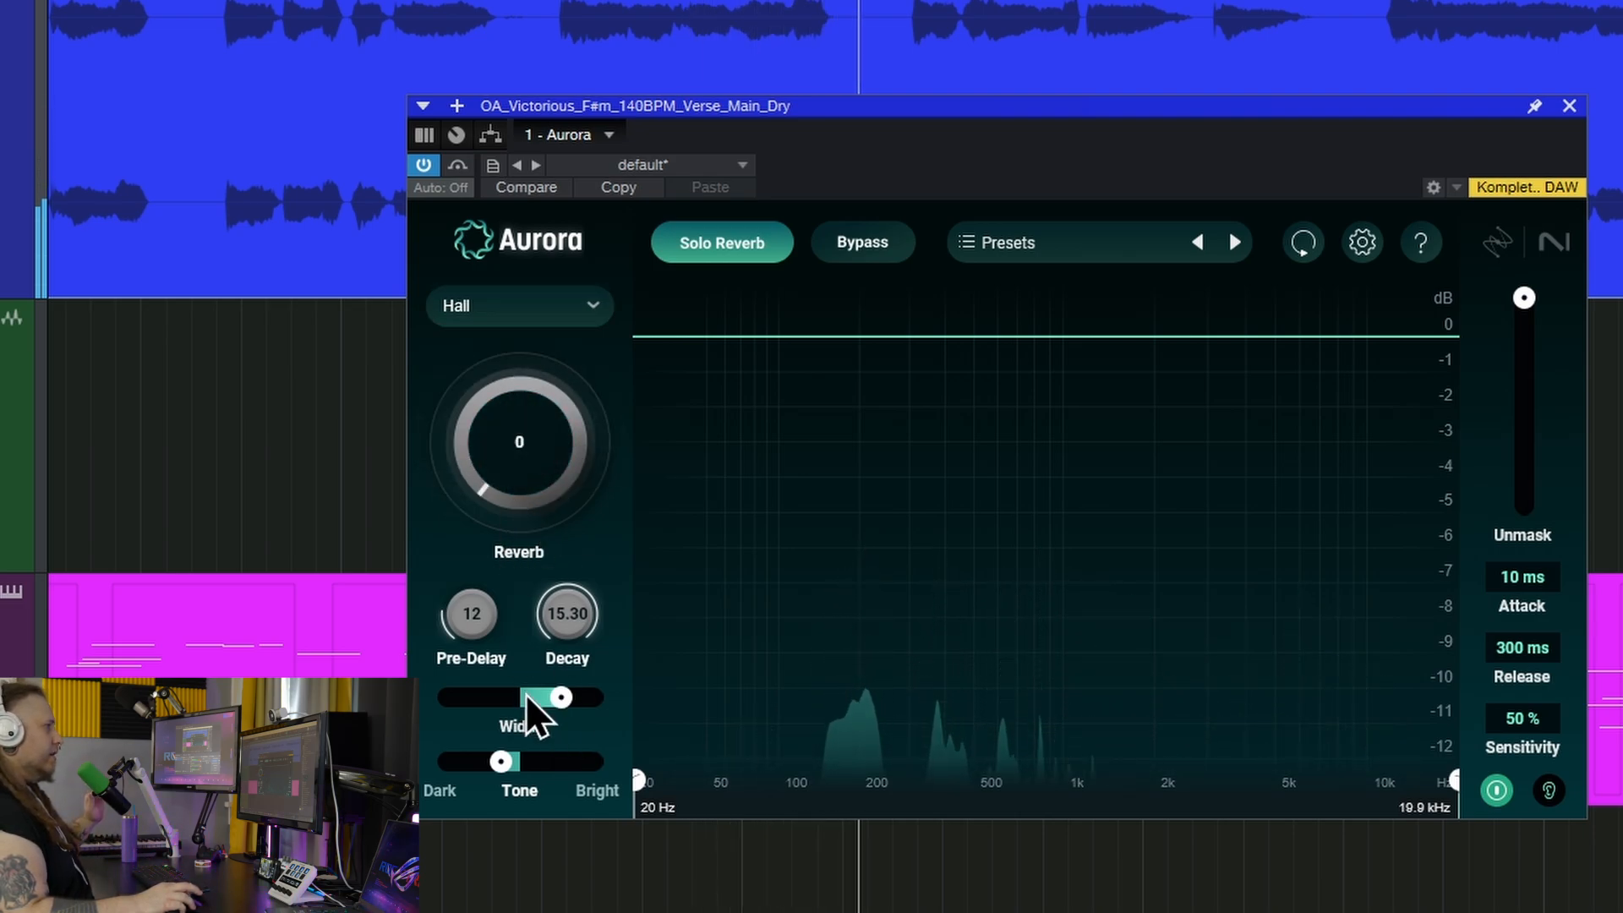
{"action": "left_click", "coordinate": [717, 255]}
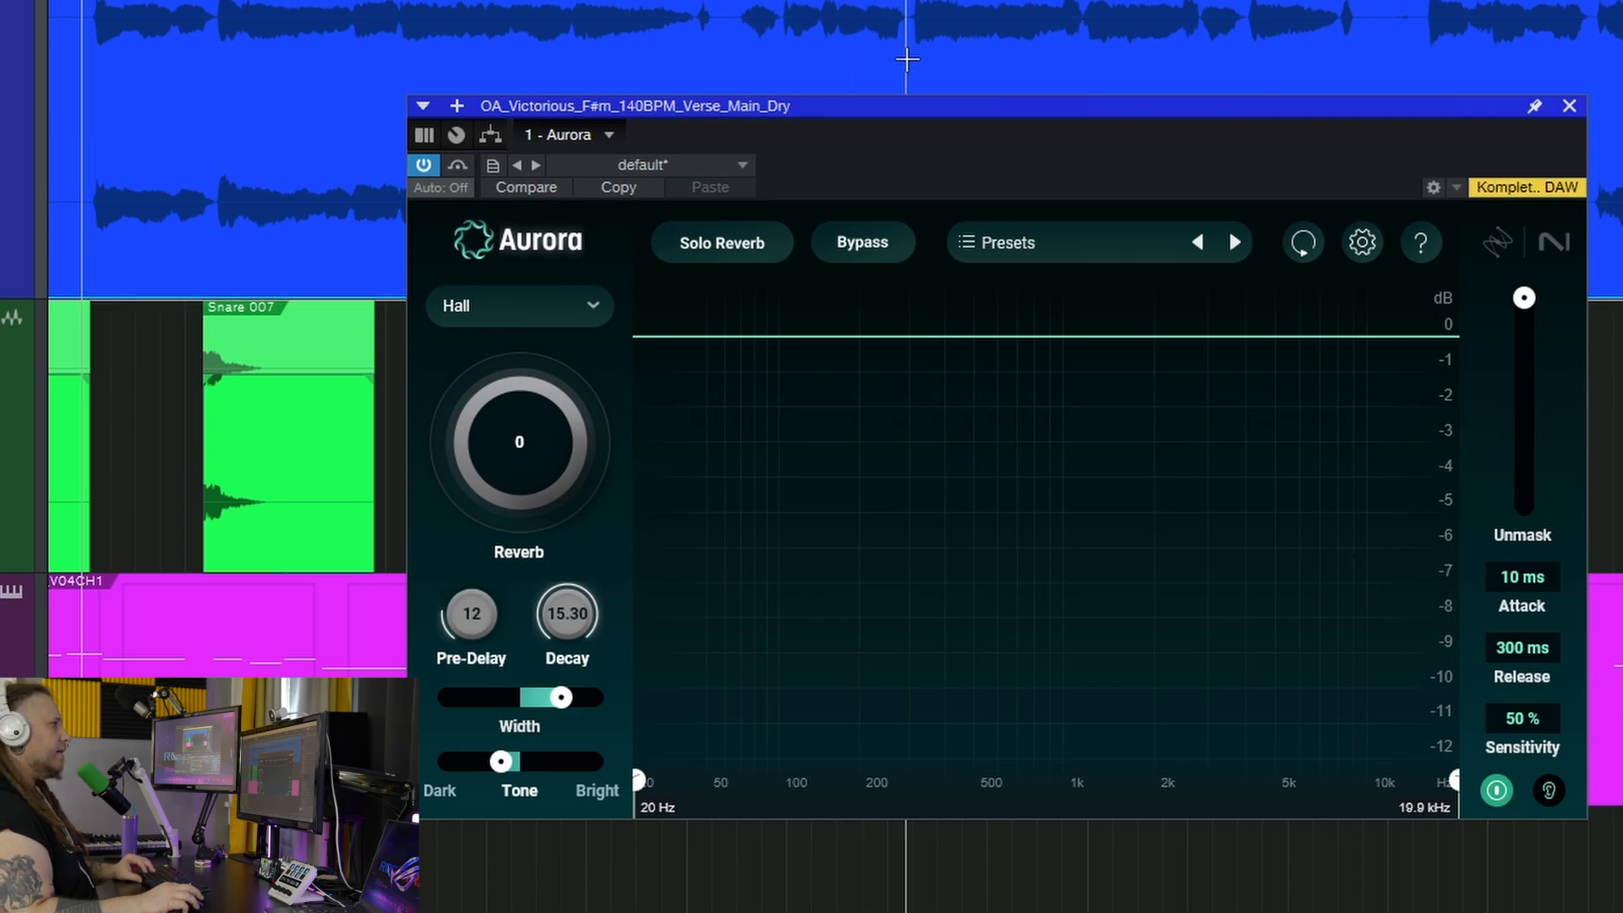
Play the dry verse vocal and raise the Reverb amount to 73 with Solo Reverb off.
{"action": "left_click_drag", "start_coordinate": [1039, 108], "coordinate": [1059, 99]}
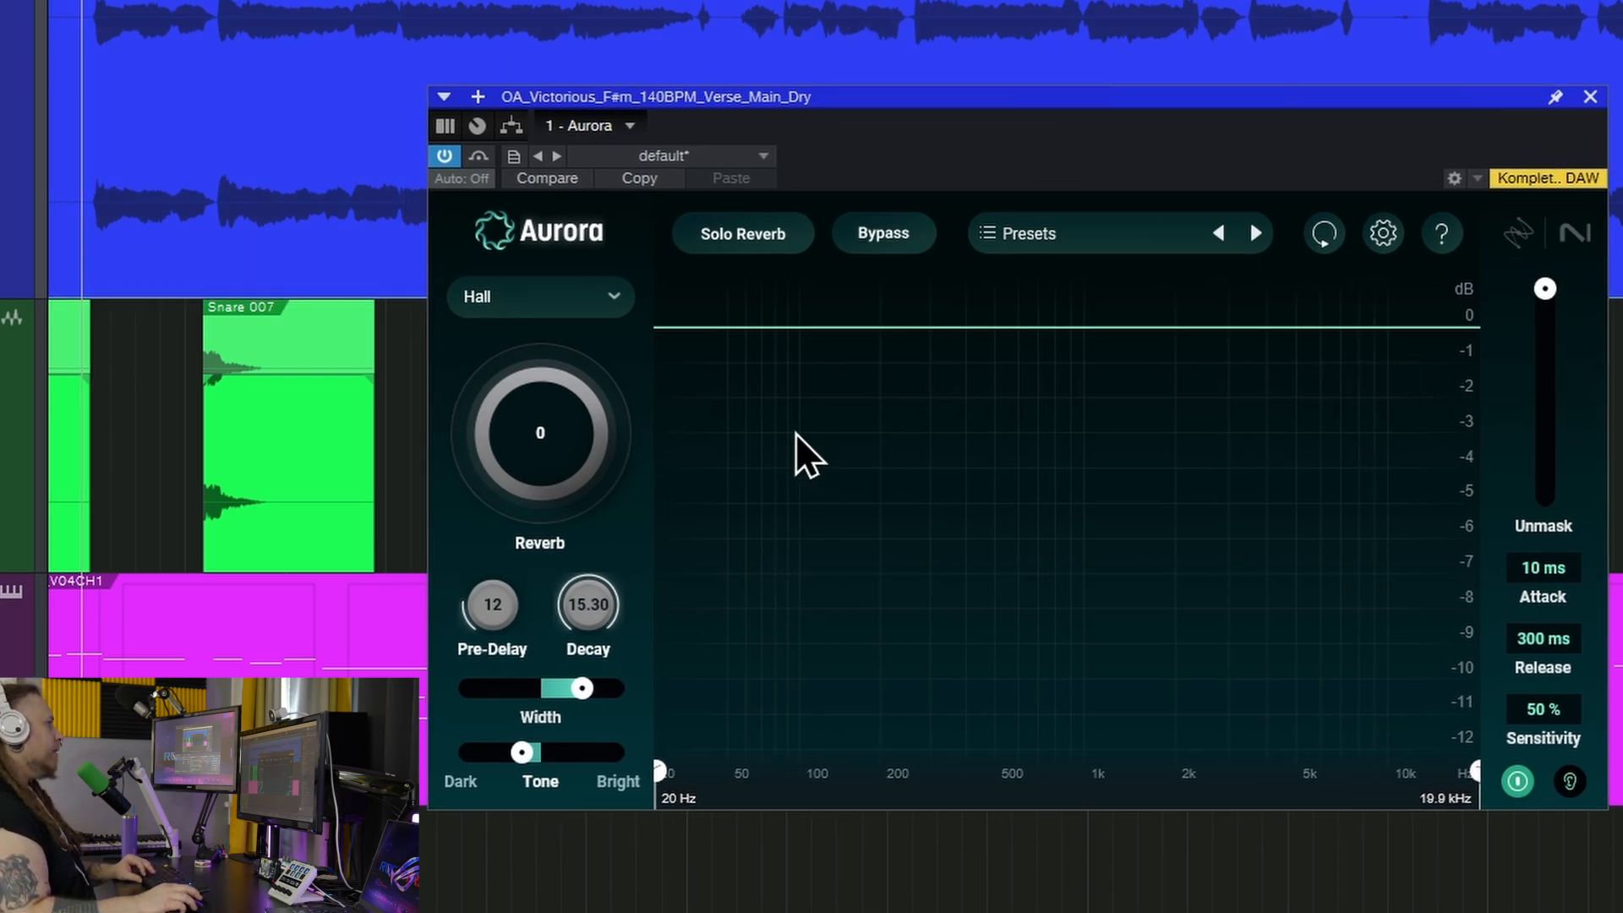
{"action": "left_click_drag", "start_coordinate": [605, 476], "coordinate": [605, 352]}
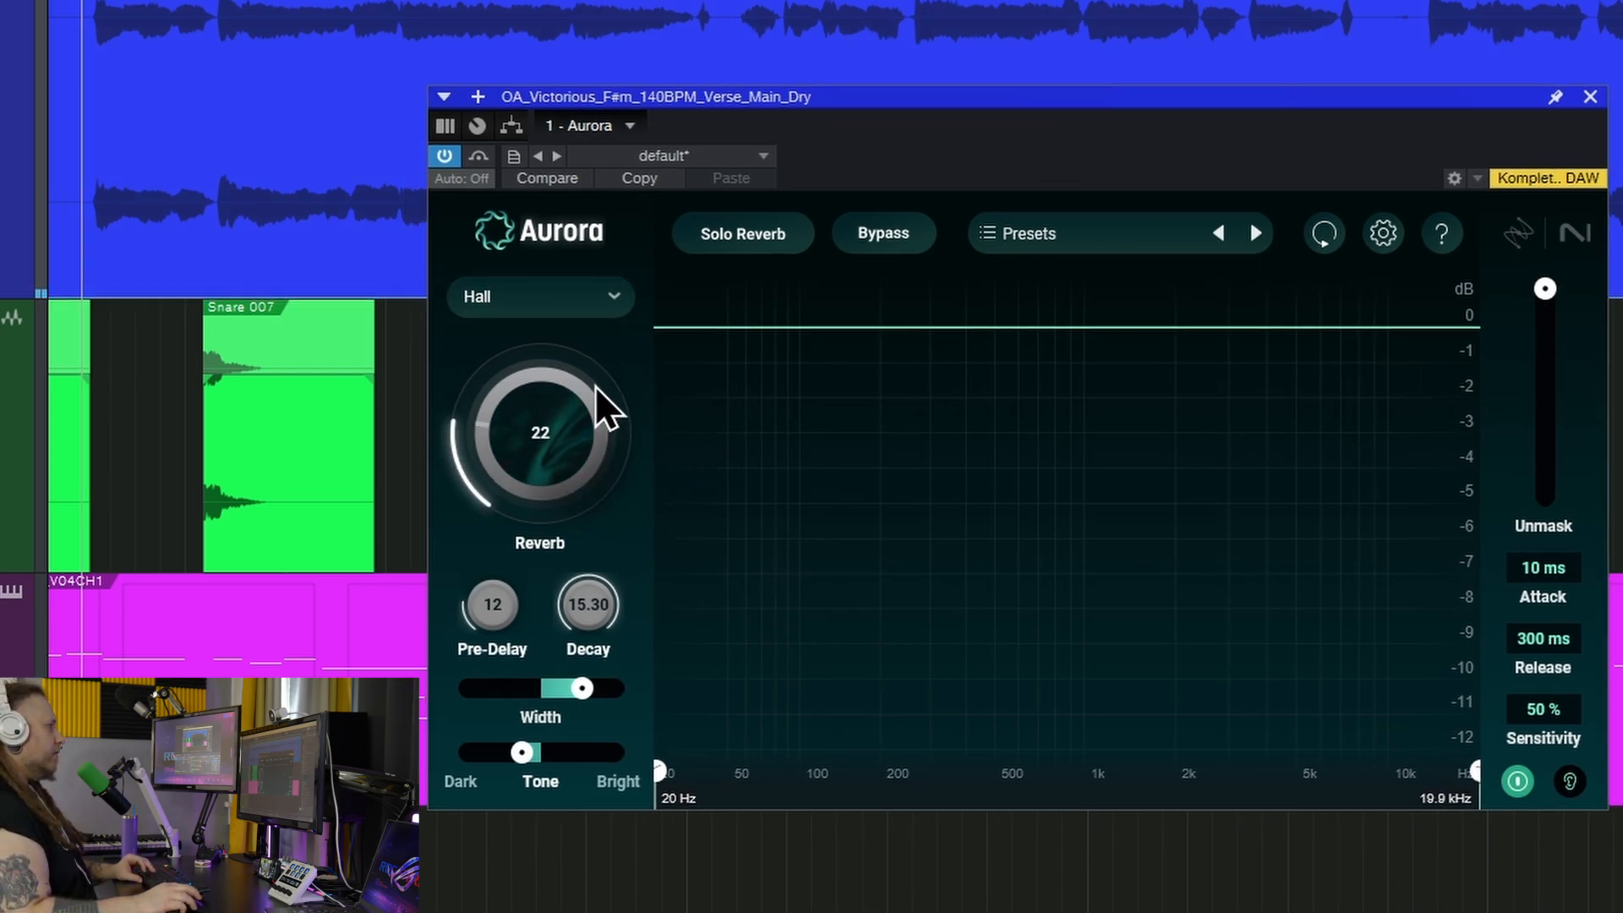
{"action": "key", "text": "space"}
{"action": "left_click_drag", "start_coordinate": [555, 465], "coordinate": [581, 306]}
{"action": "left_click_drag", "start_coordinate": [540, 446], "coordinate": [553, 428]}
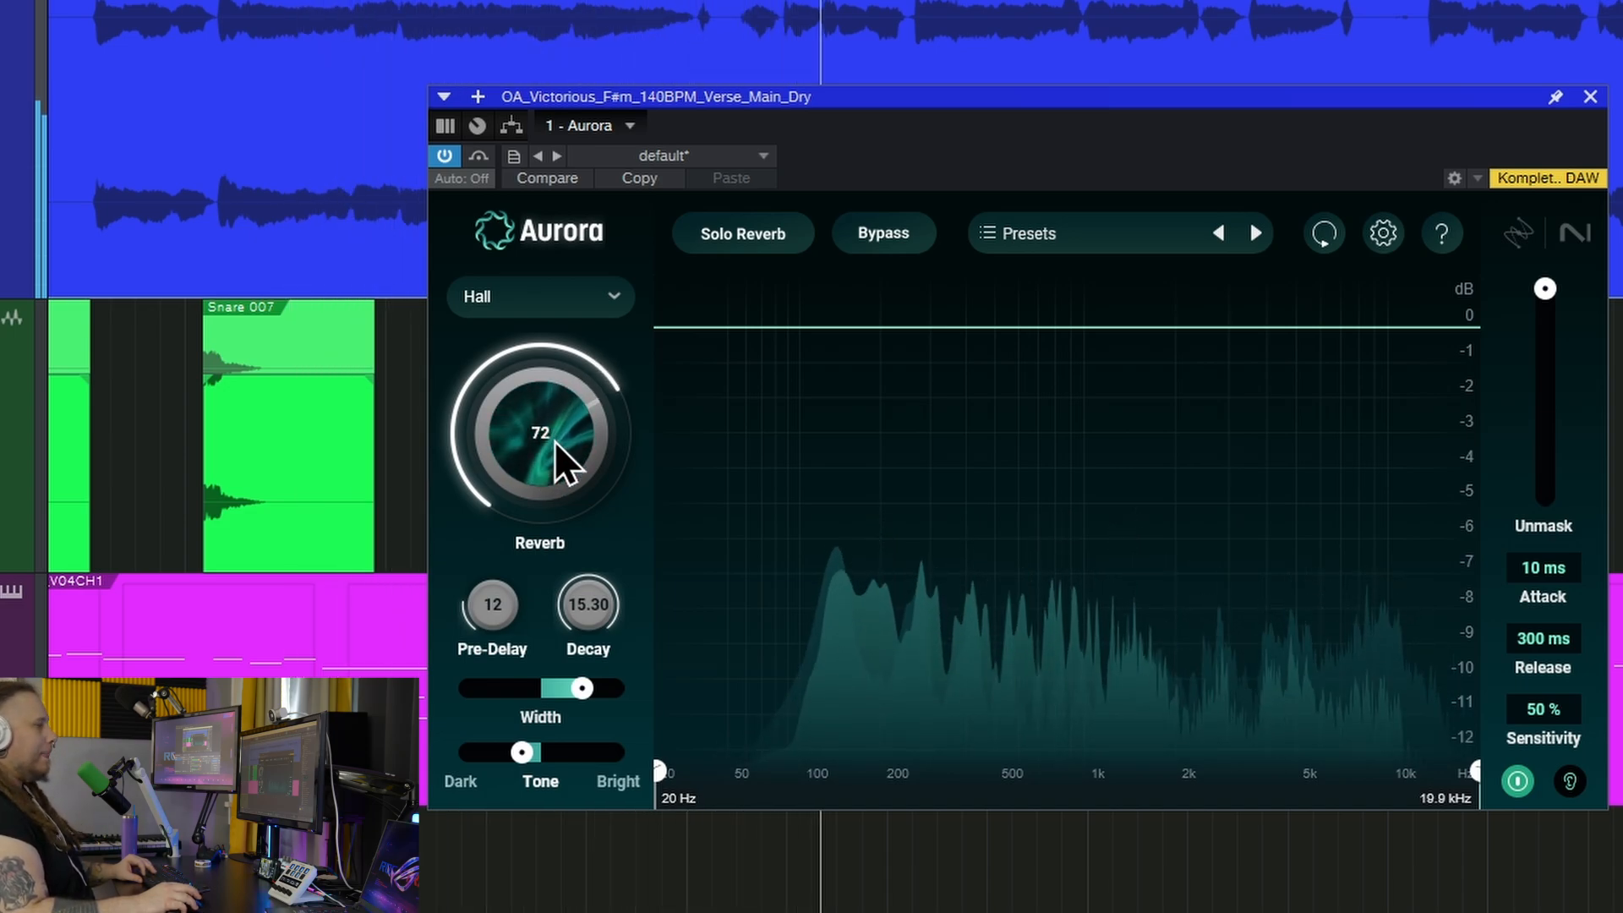
{"action": "left_click_drag", "start_coordinate": [554, 442], "coordinate": [565, 433]}
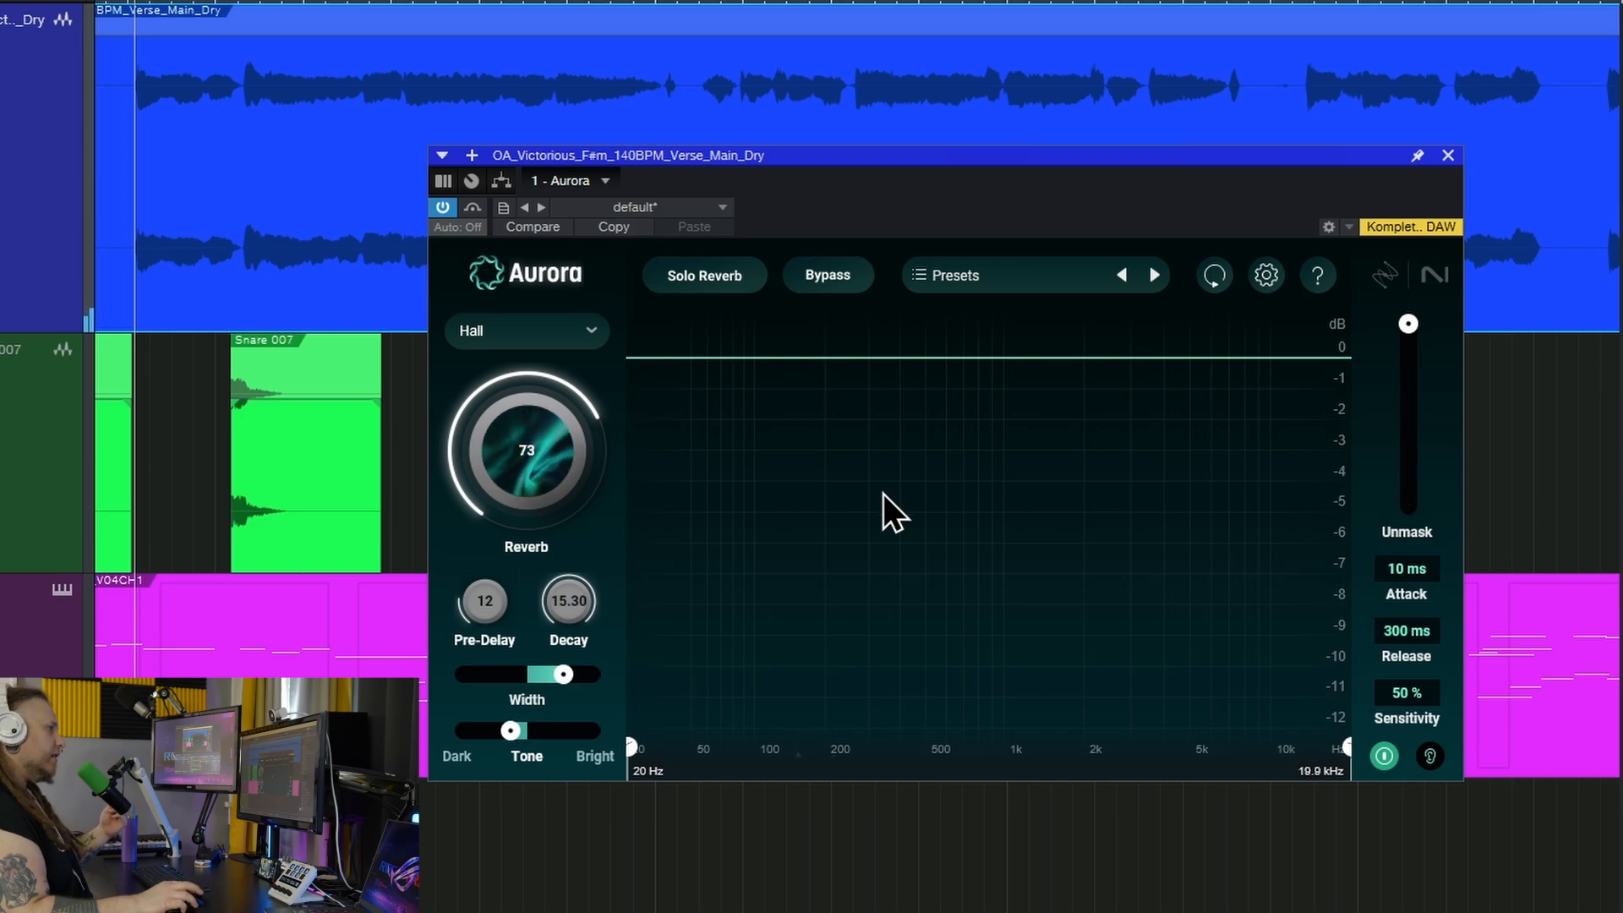
{"action": "mouse_move", "coordinate": [1362, 312]}
{"action": "left_mouse_down"}
{"action": "mouse_move", "coordinate": [1373, 494]}
{"action": "mouse_move", "coordinate": [1402, 290]}
{"action": "mouse_move", "coordinate": [1366, 313]}
{"action": "left_mouse_up"}
{"action": "mouse_move", "coordinate": [1240, 268]}
{"action": "left_mouse_down"}
{"action": "mouse_move", "coordinate": [1250, 414]}
{"action": "mouse_move", "coordinate": [1260, 275]}
{"action": "mouse_move", "coordinate": [1243, 285]}
{"action": "left_mouse_up"}
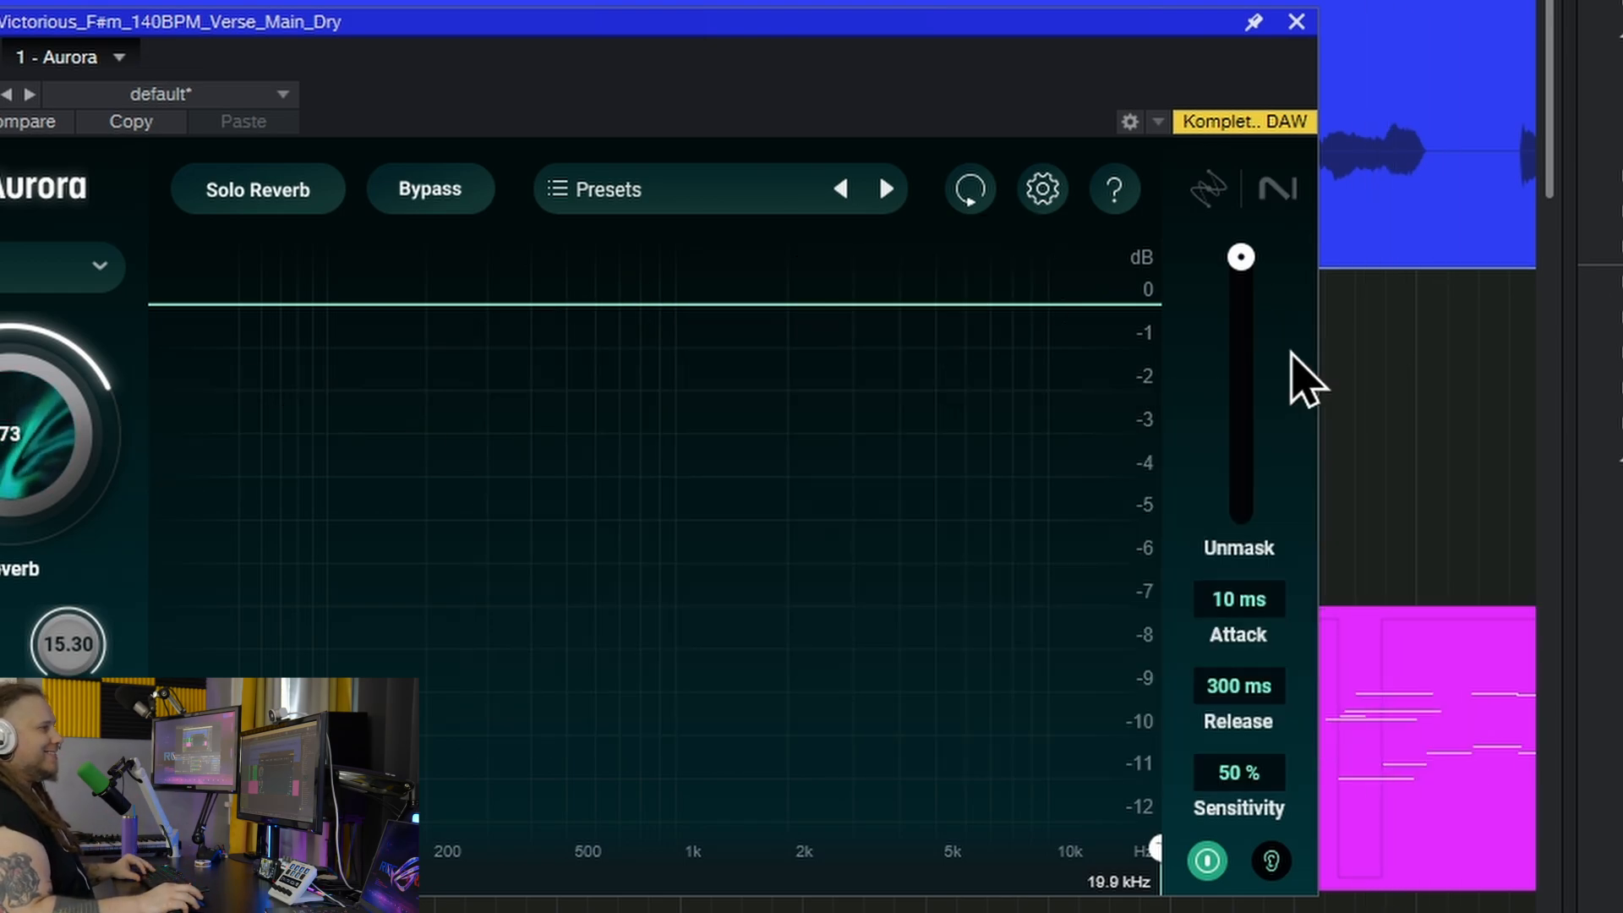
{"action": "mouse_move", "coordinate": [1243, 254]}
{"action": "left_mouse_down"}
{"action": "mouse_move", "coordinate": [1235, 366]}
{"action": "mouse_move", "coordinate": [1264, 230]}
{"action": "left_mouse_up"}
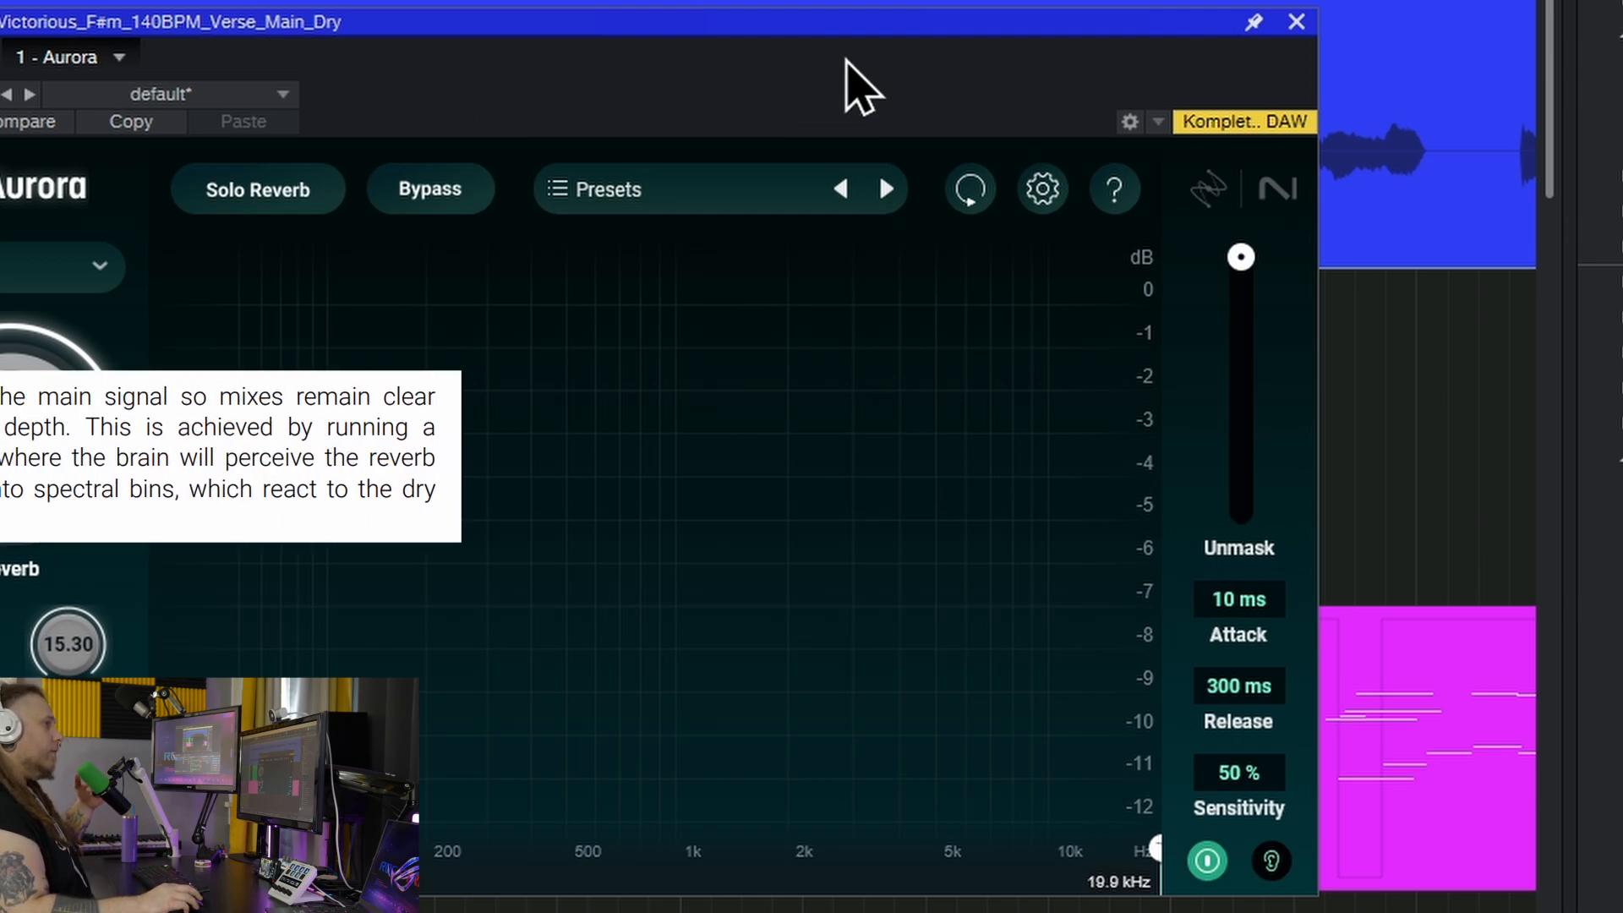
{"action": "left_click_drag", "start_coordinate": [1240, 258], "coordinate": [1277, 271]}
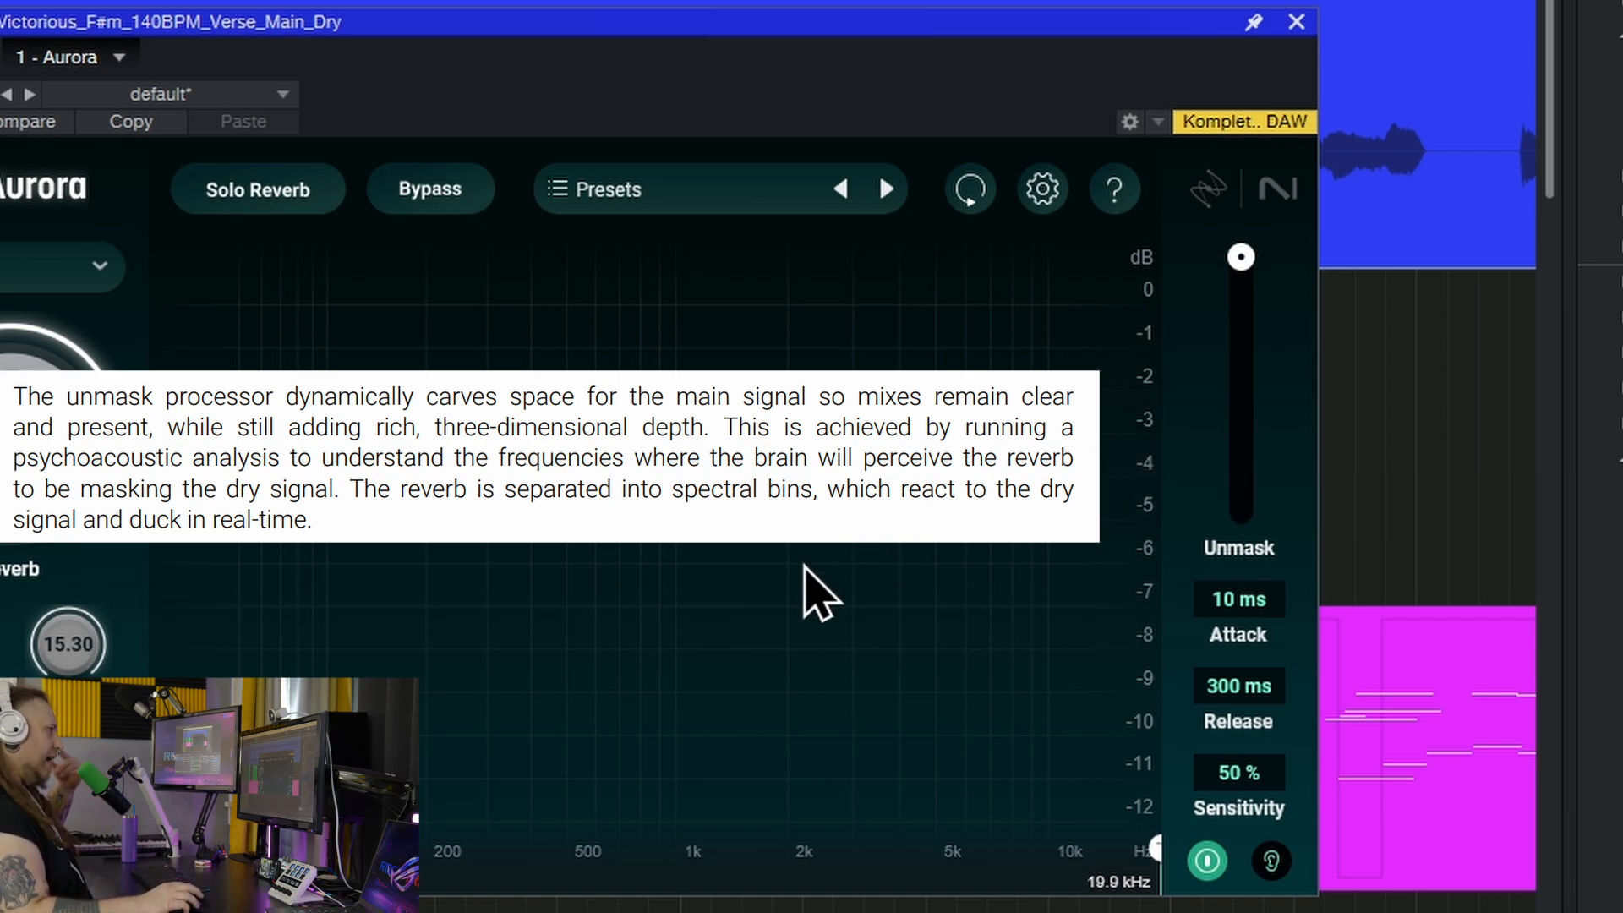
{"action": "left_click_drag", "start_coordinate": [950, 26], "coordinate": [868, 14]}
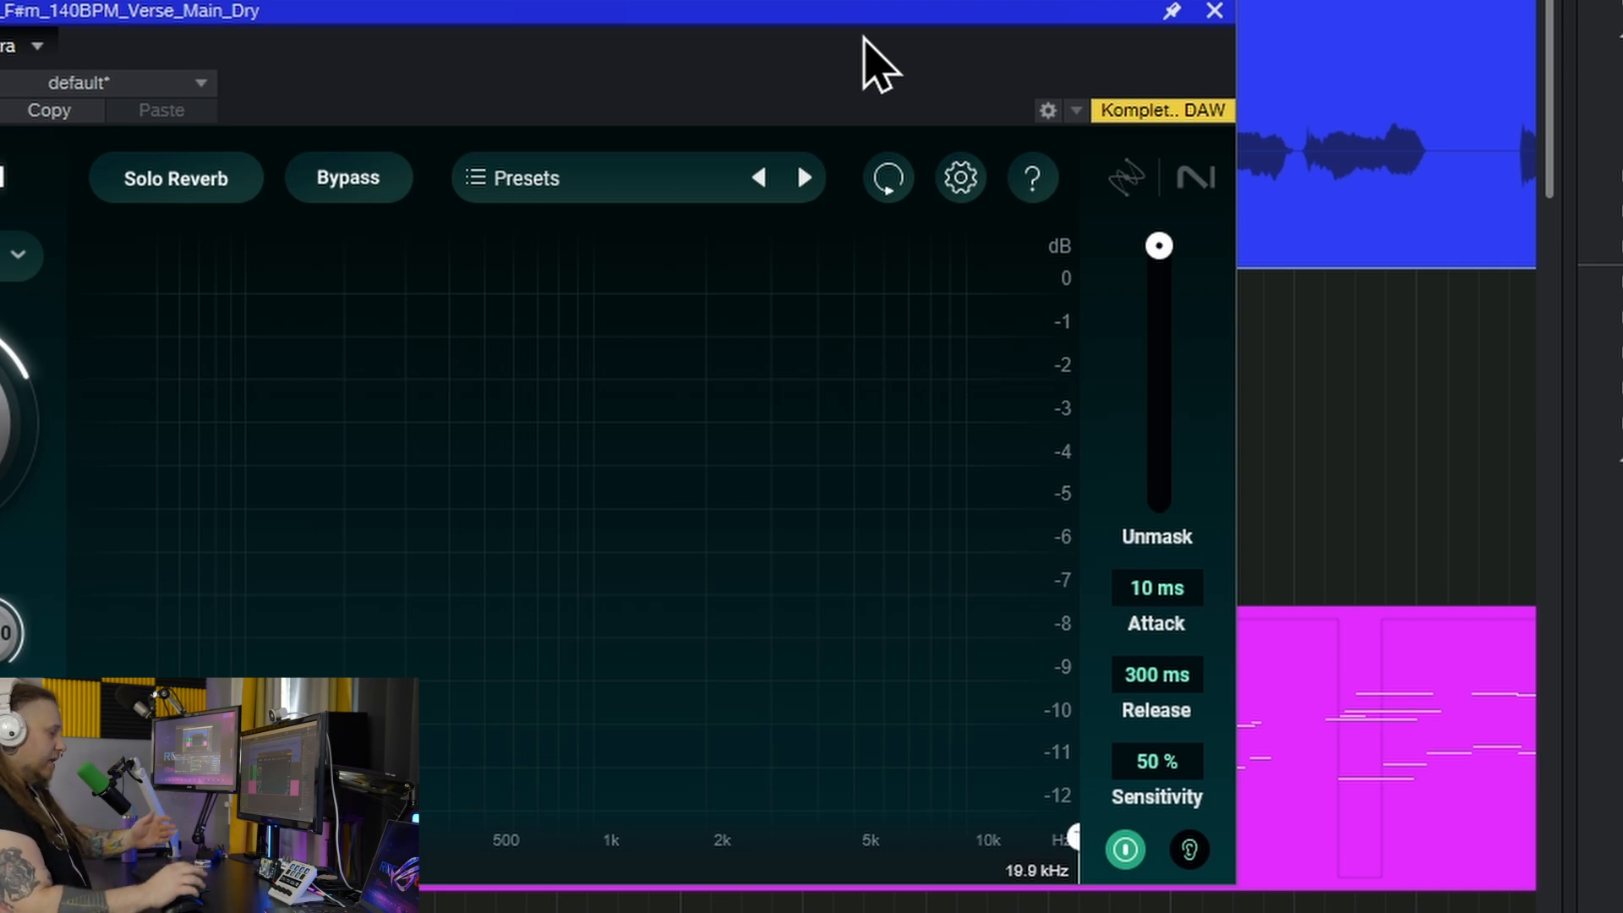
{"action": "left_click_drag", "start_coordinate": [736, 34], "coordinate": [792, 30]}
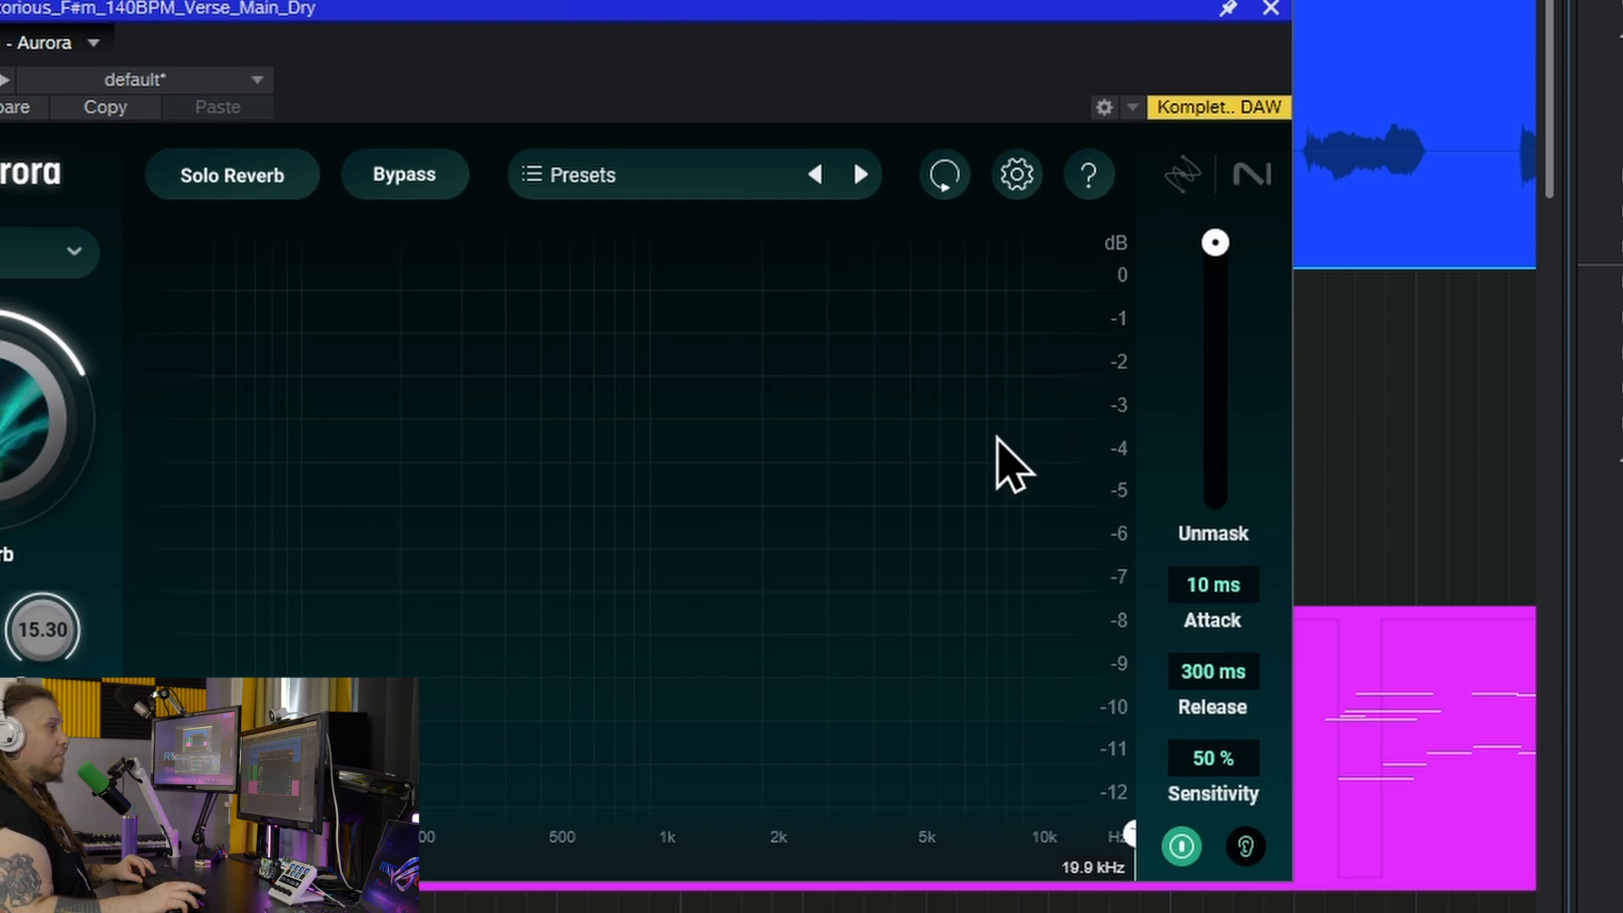
Play the dry verse vocal, bring Unmask to about the middle of its range, and trim the Reverb amount to 71.
{"action": "key", "text": "space"}
{"action": "mouse_move", "coordinate": [1213, 242]}
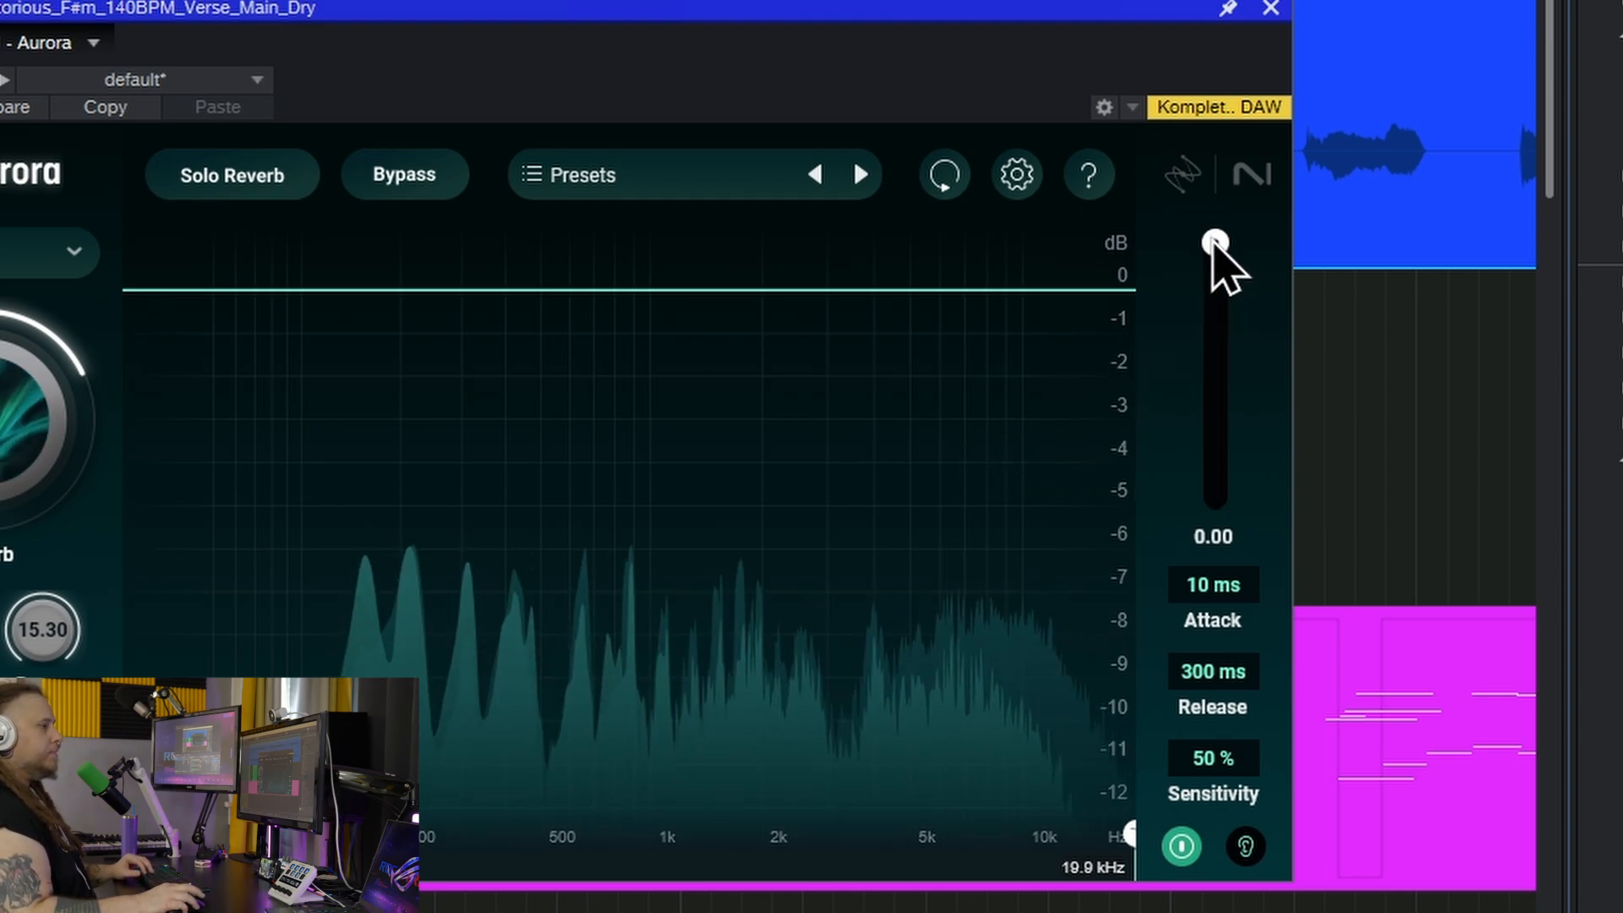
{"action": "left_click_drag", "start_coordinate": [1212, 242], "coordinate": [1195, 385]}
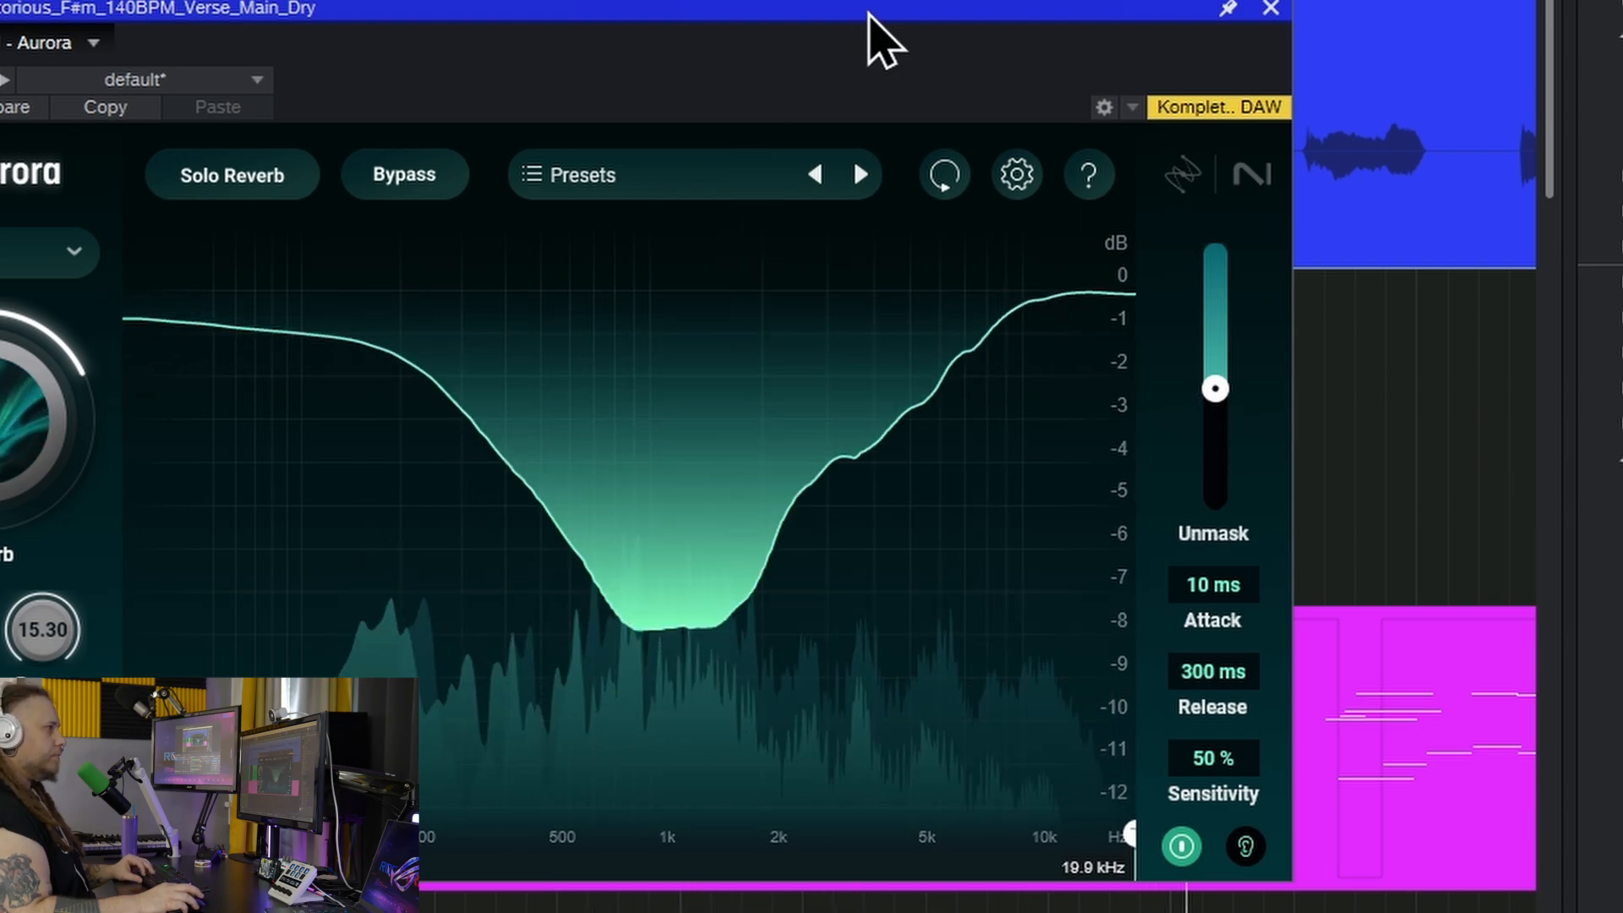
{"action": "left_click_drag", "start_coordinate": [870, 13], "coordinate": [847, 14]}
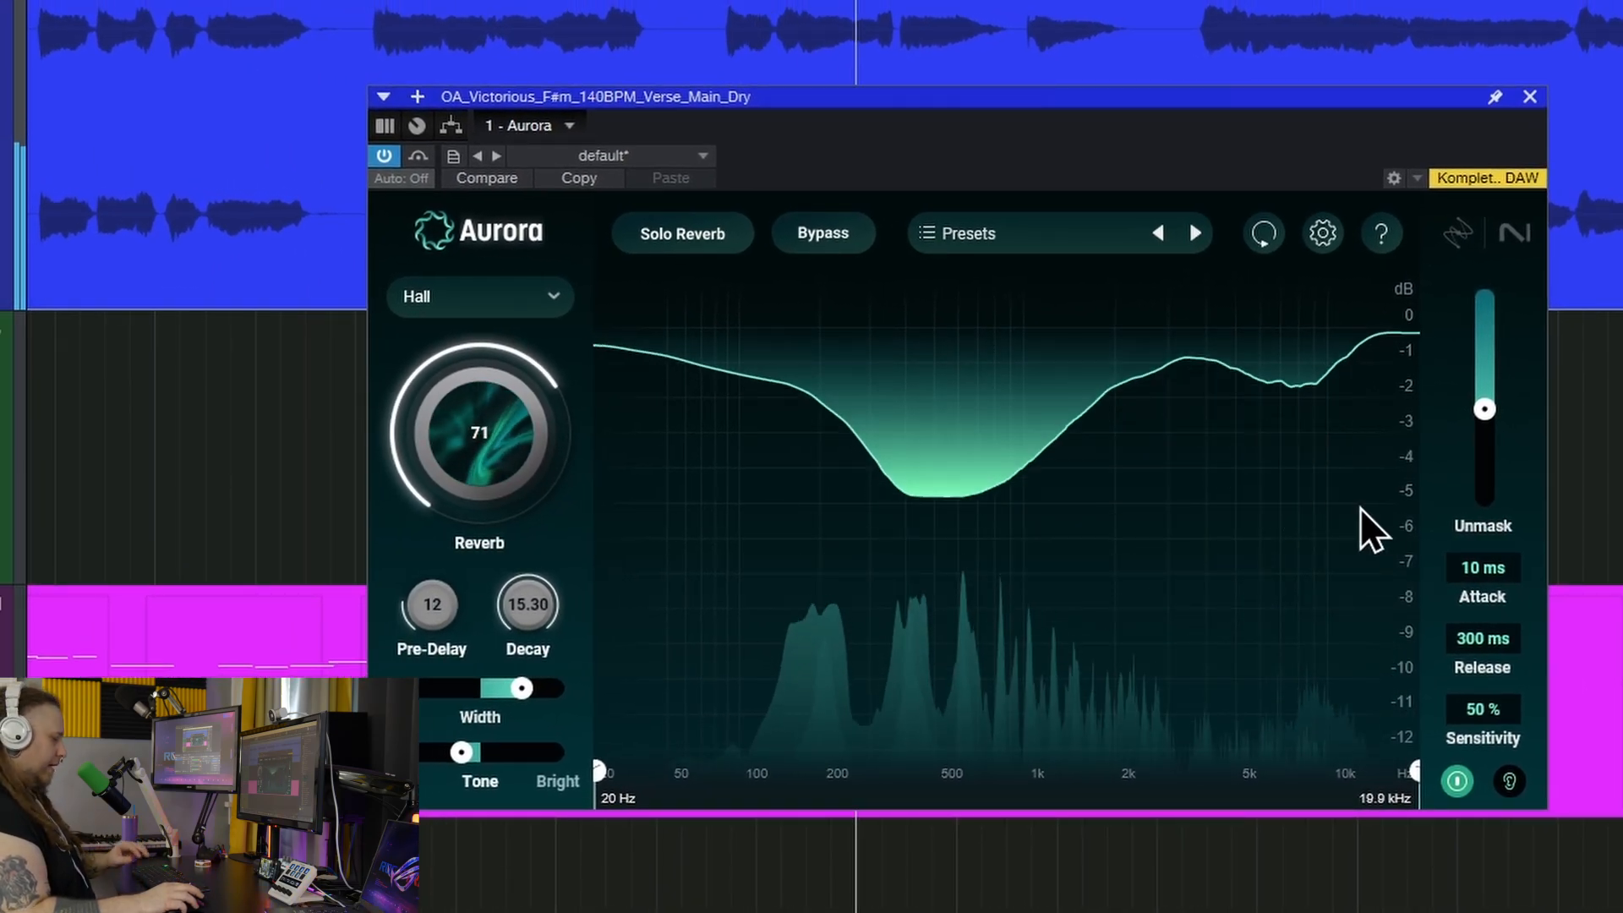
{"action": "key", "text": "space"}
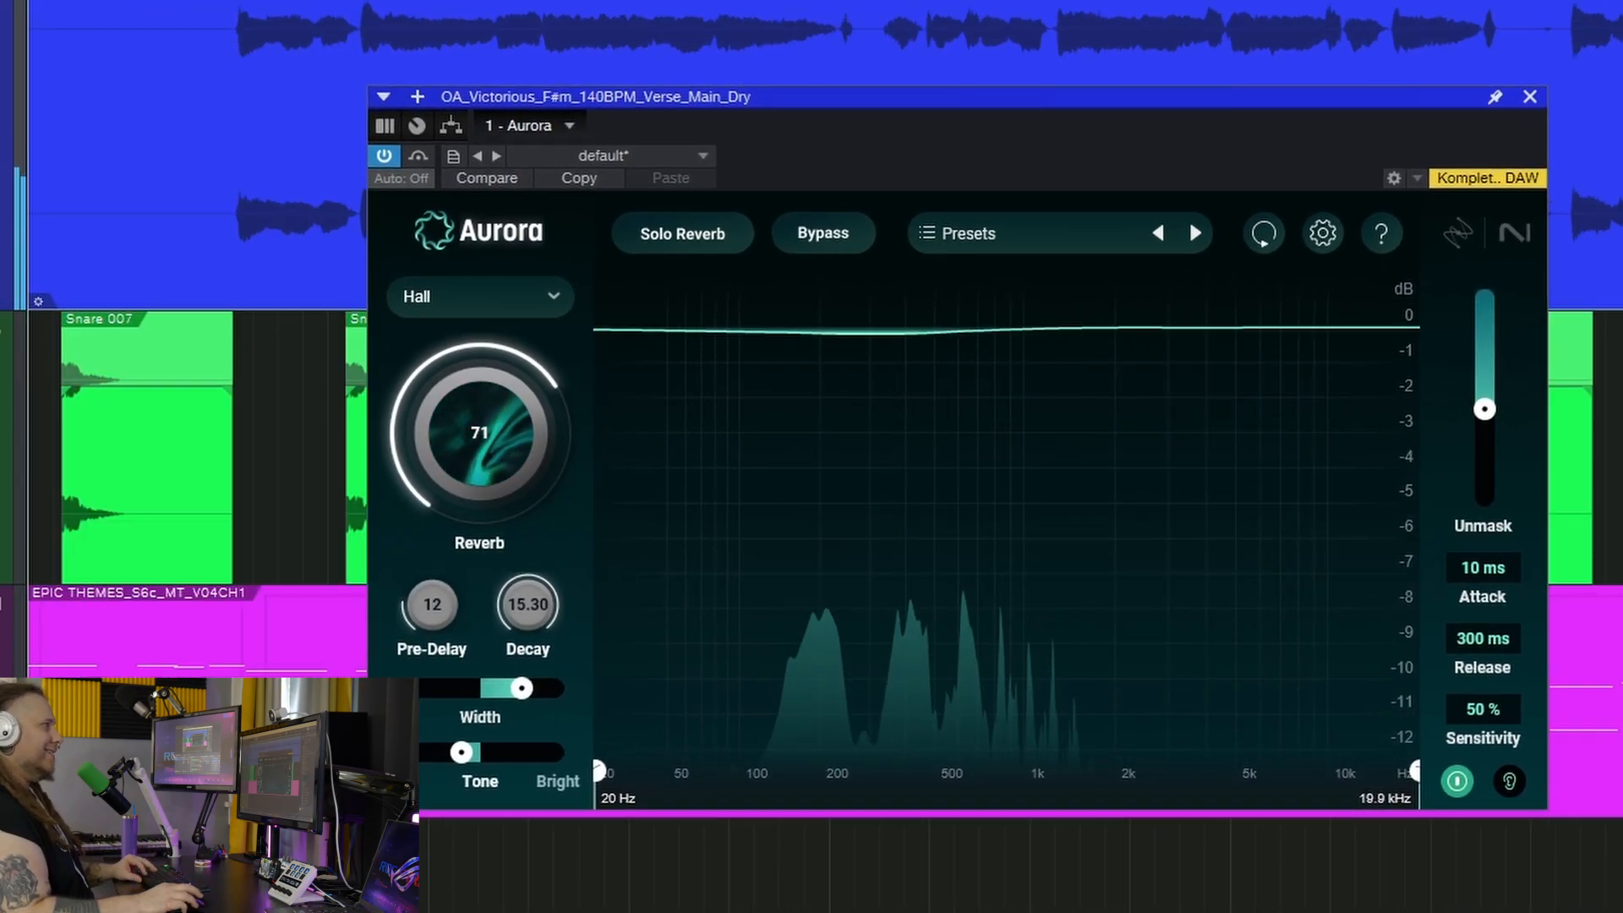
Set Decay to 2.01 and Unmask to 26 while the dry verse vocal plays.
{"action": "mouse_move", "coordinate": [544, 616]}
{"action": "left_mouse_down"}
{"action": "mouse_move", "coordinate": [550, 663]}
{"action": "mouse_move", "coordinate": [536, 670]}
{"action": "mouse_move", "coordinate": [550, 623]}
{"action": "left_mouse_up"}
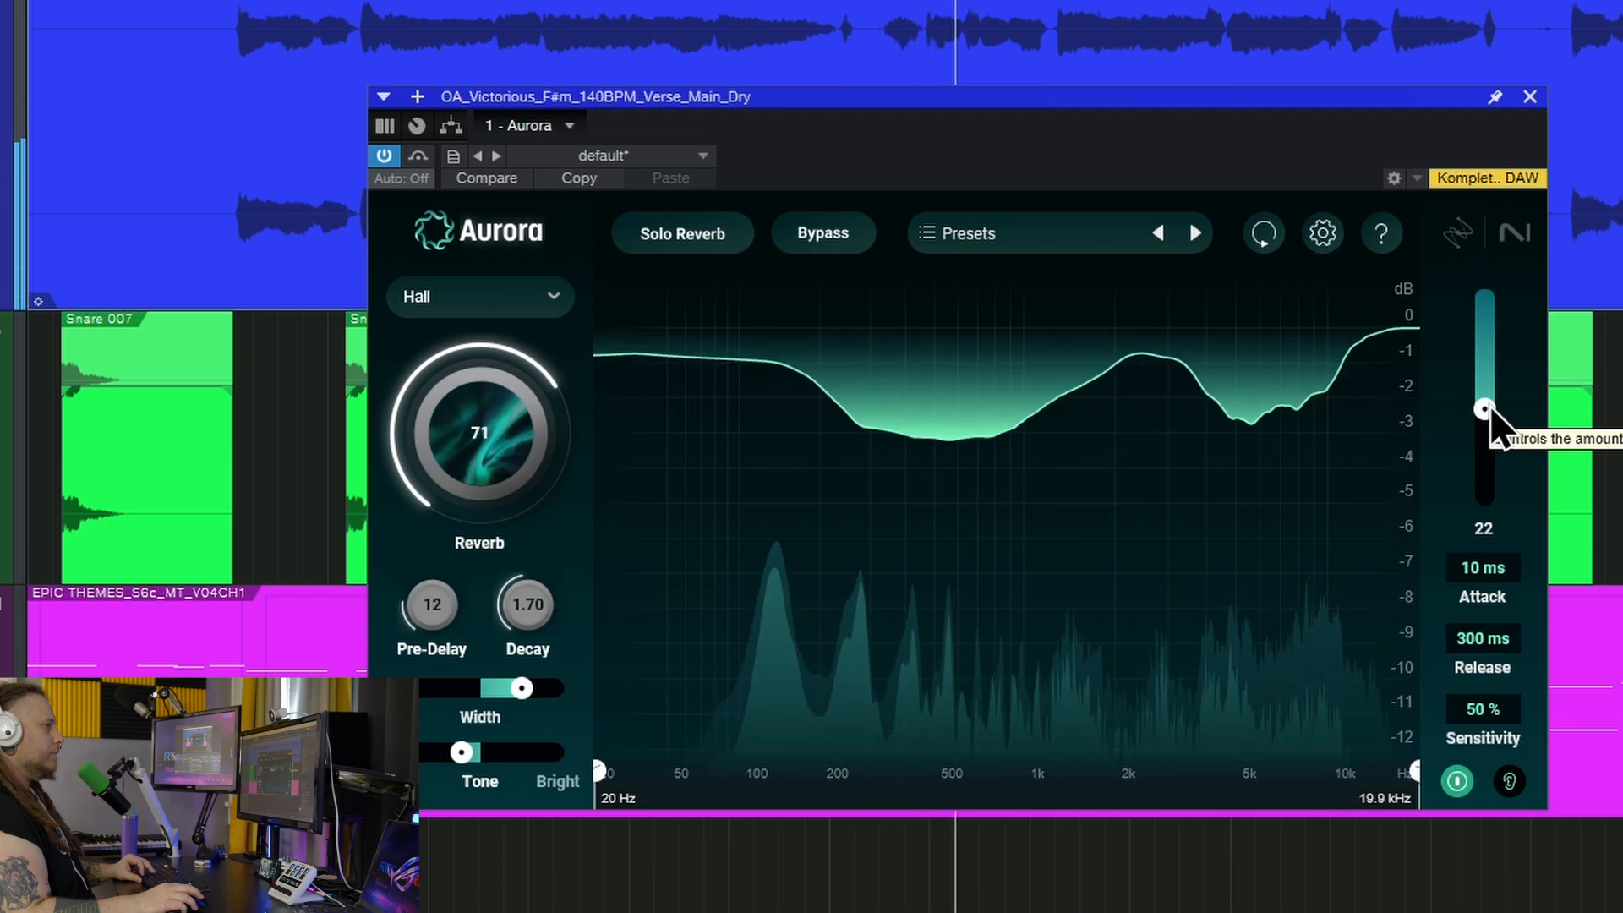
{"action": "left_click_drag", "start_coordinate": [1490, 408], "coordinate": [1488, 417]}
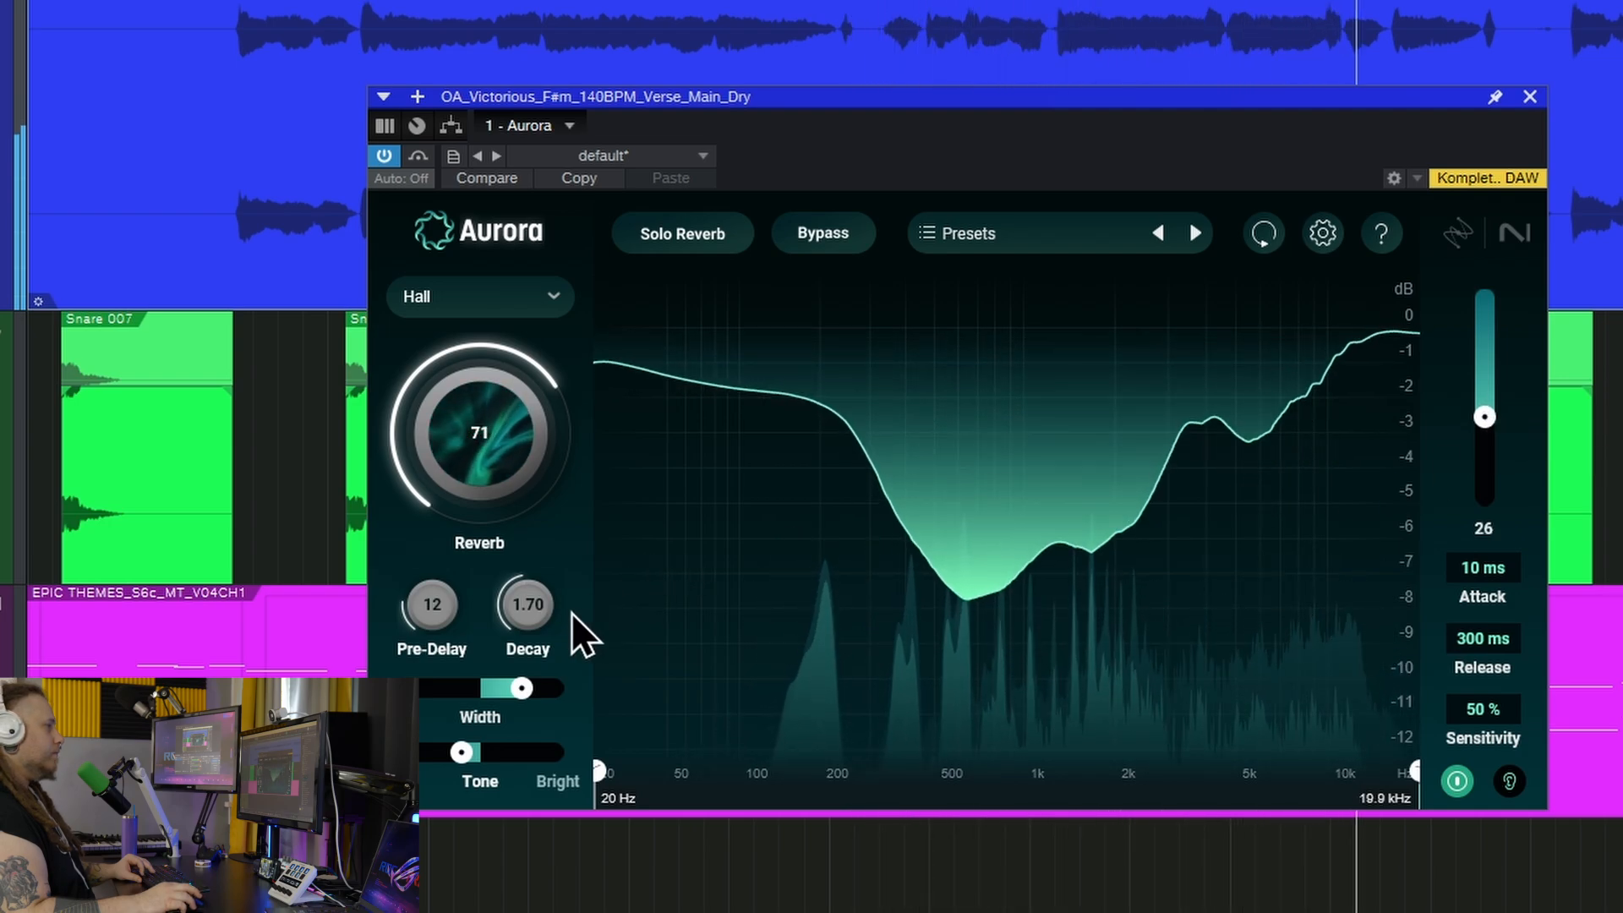
{"action": "mouse_move", "coordinate": [551, 624]}
{"action": "left_mouse_down"}
{"action": "mouse_move", "coordinate": [556, 592]}
{"action": "mouse_move", "coordinate": [565, 604]}
{"action": "left_mouse_up"}
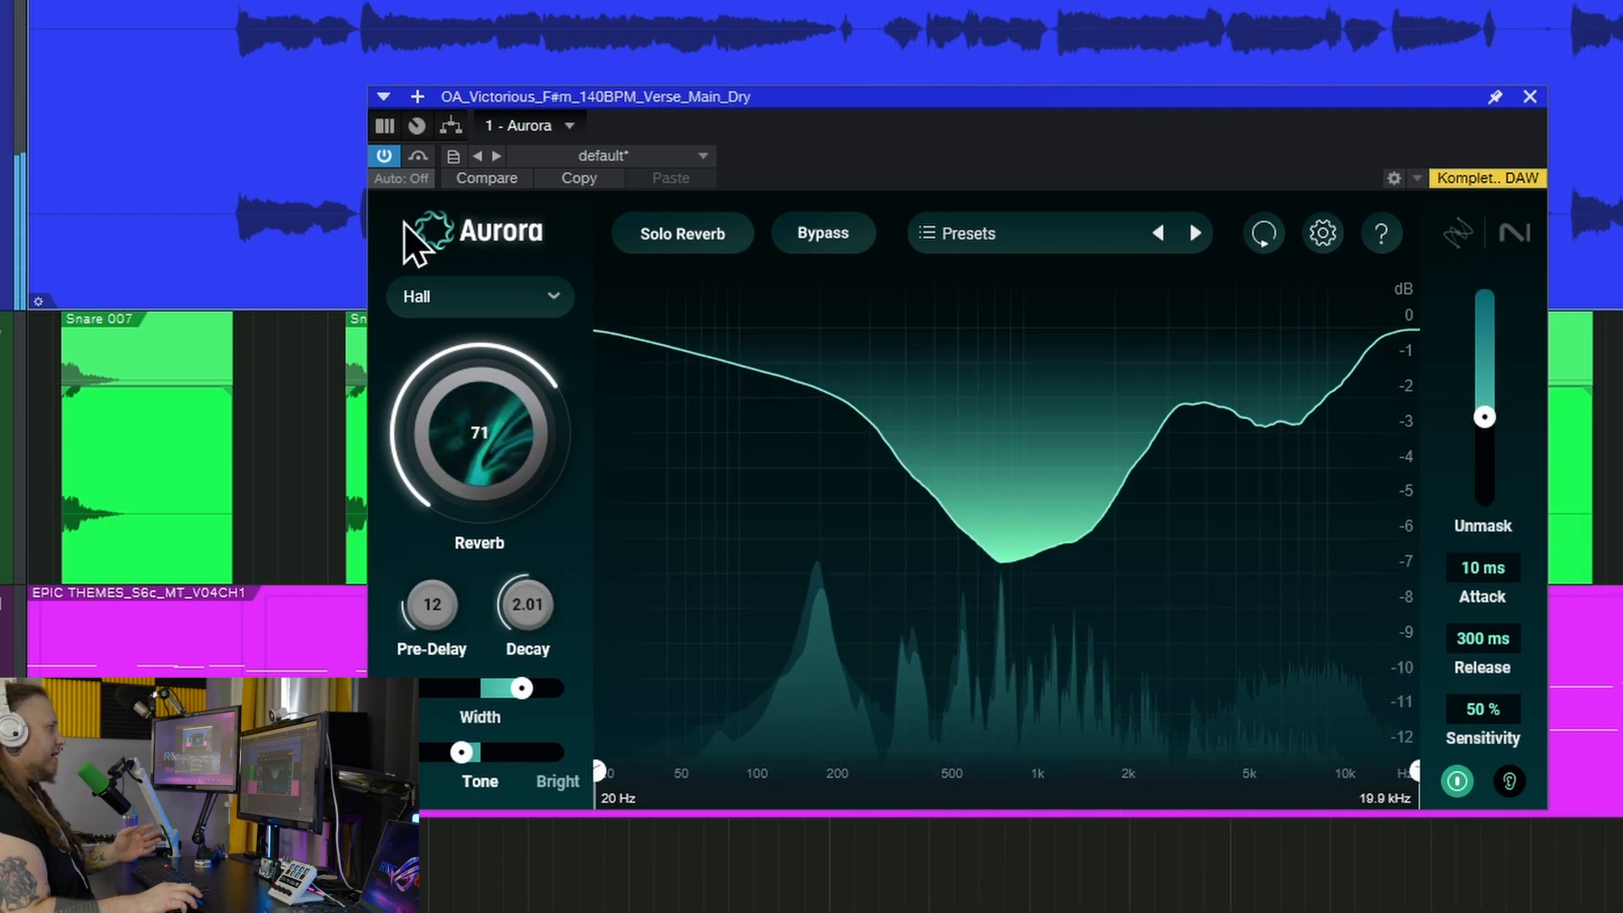
{"action": "key", "text": "space"}
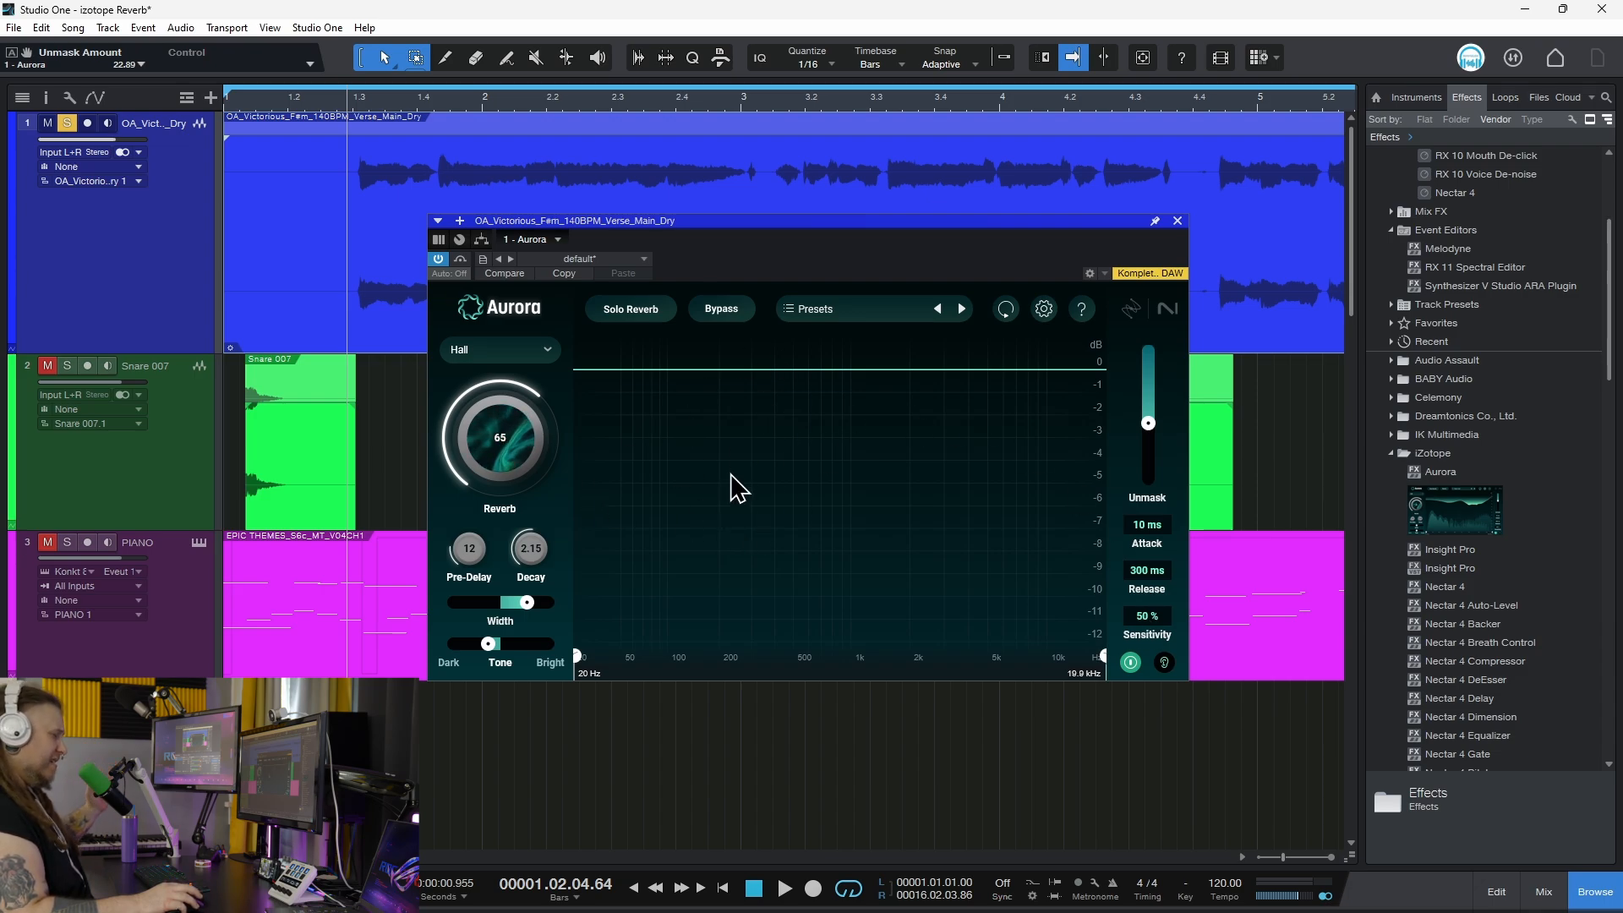
Temporarily turn the vocal track down to -40.0 dB during playback while setting Unmask to 10.0 and raising Sensitivity slightly.
{"action": "left_click_drag", "start_coordinate": [116, 138], "coordinate": [59, 138]}
{"action": "key", "text": "space"}
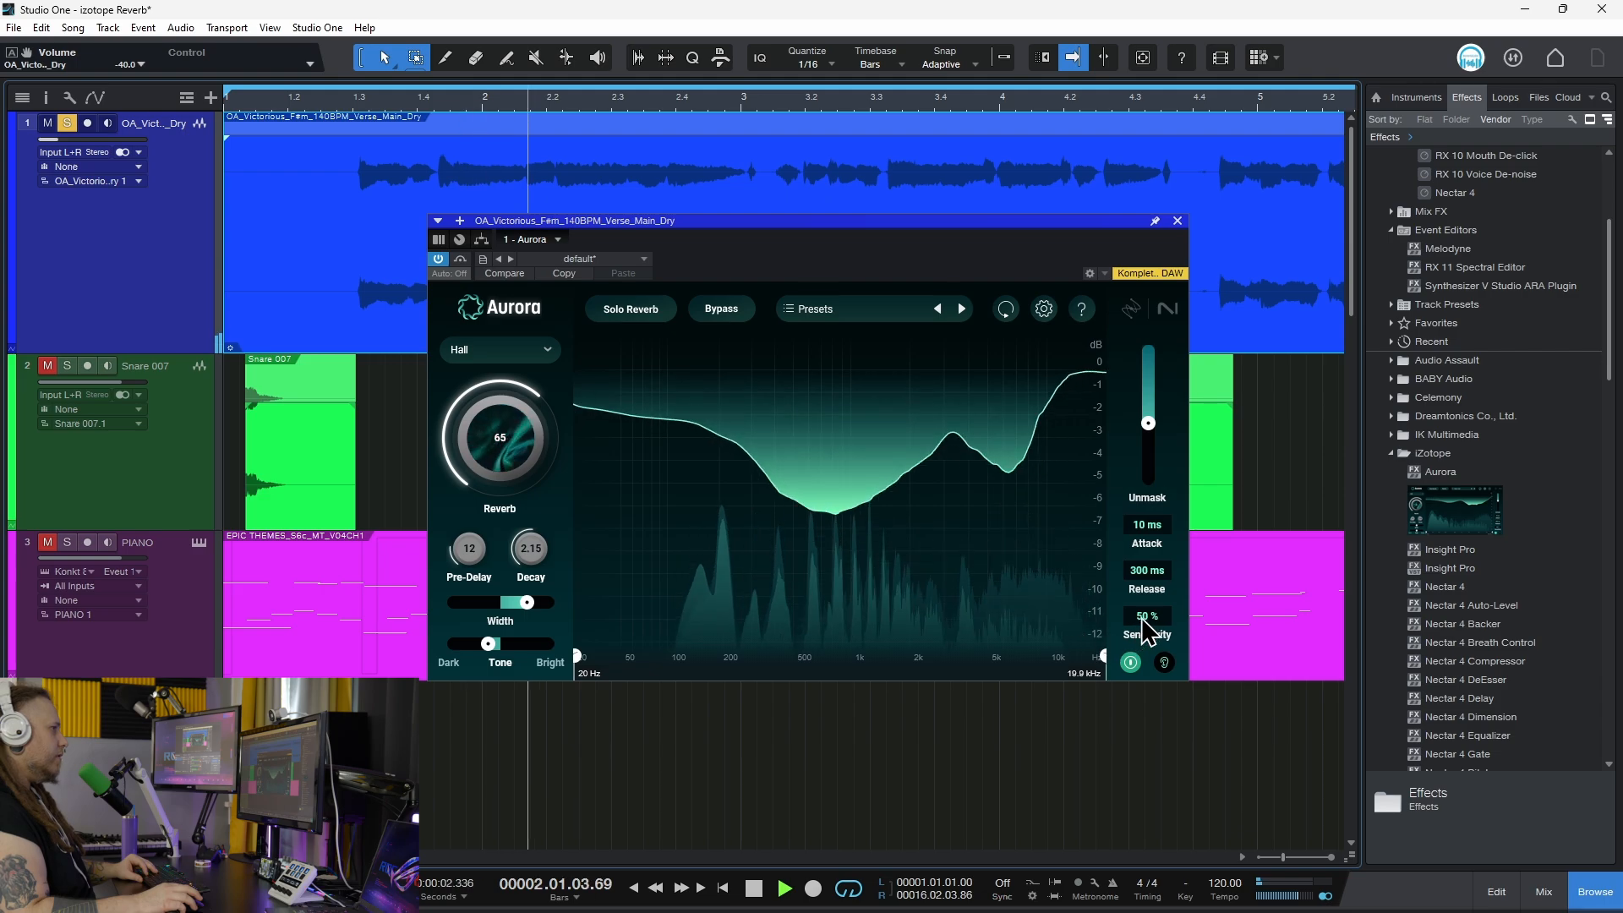
{"action": "left_click_drag", "start_coordinate": [1147, 423], "coordinate": [1151, 394]}
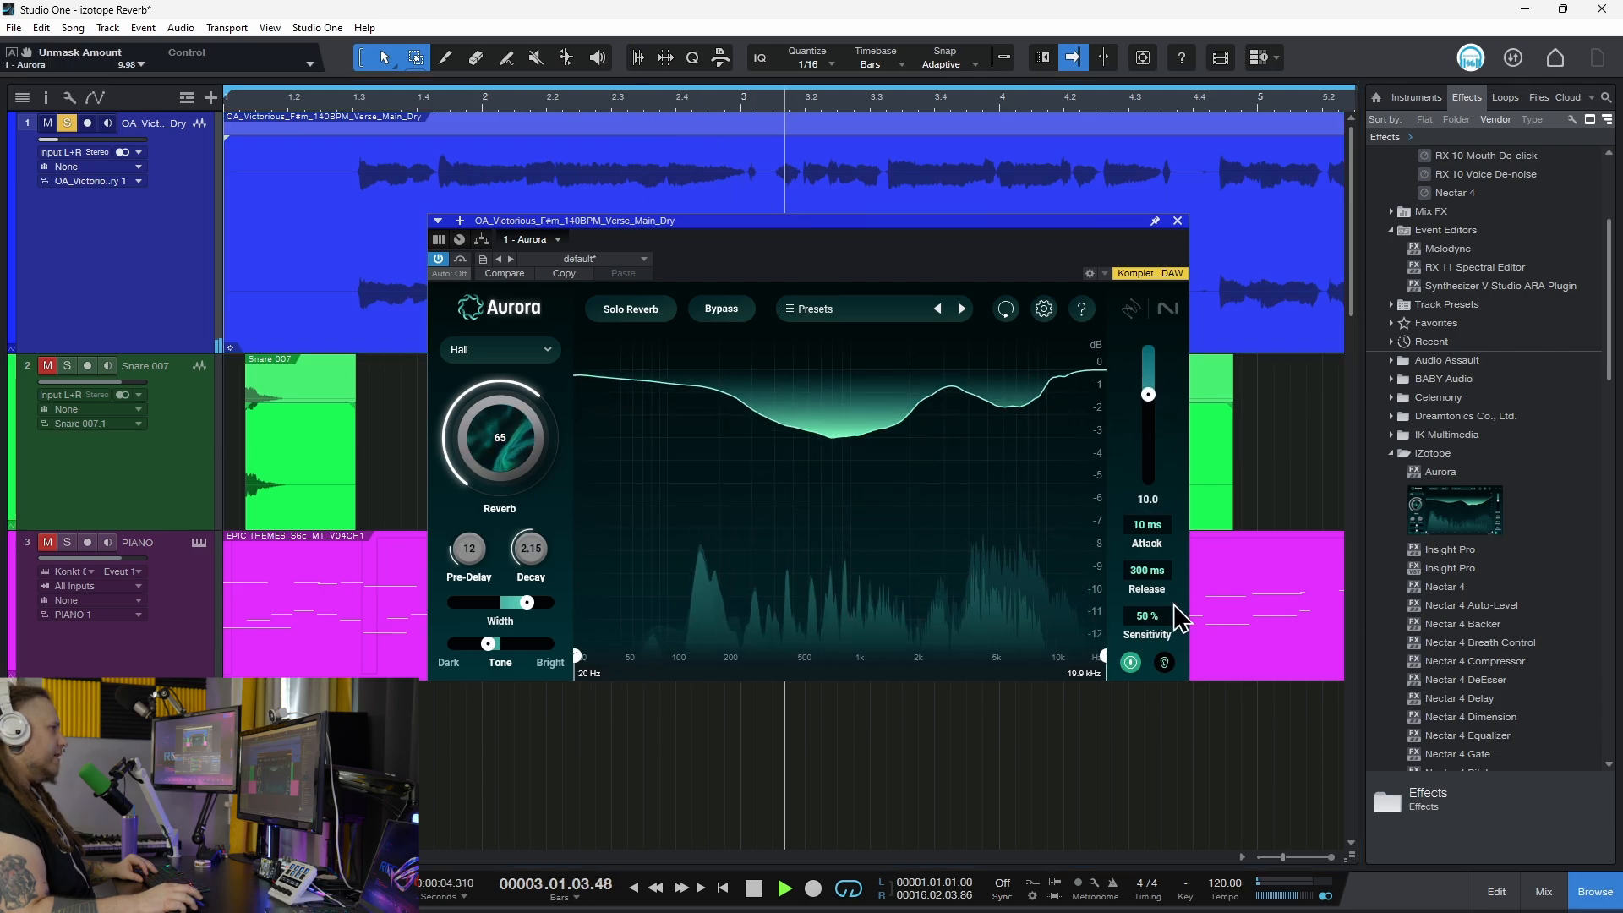
{"action": "mouse_move", "coordinate": [1152, 623]}
{"action": "left_mouse_down"}
{"action": "mouse_move", "coordinate": [1178, 546]}
{"action": "mouse_move", "coordinate": [1152, 592]}
{"action": "mouse_move", "coordinate": [1160, 616]}
{"action": "left_mouse_up"}
{"action": "left_click_drag", "start_coordinate": [74, 141], "coordinate": [120, 147]}
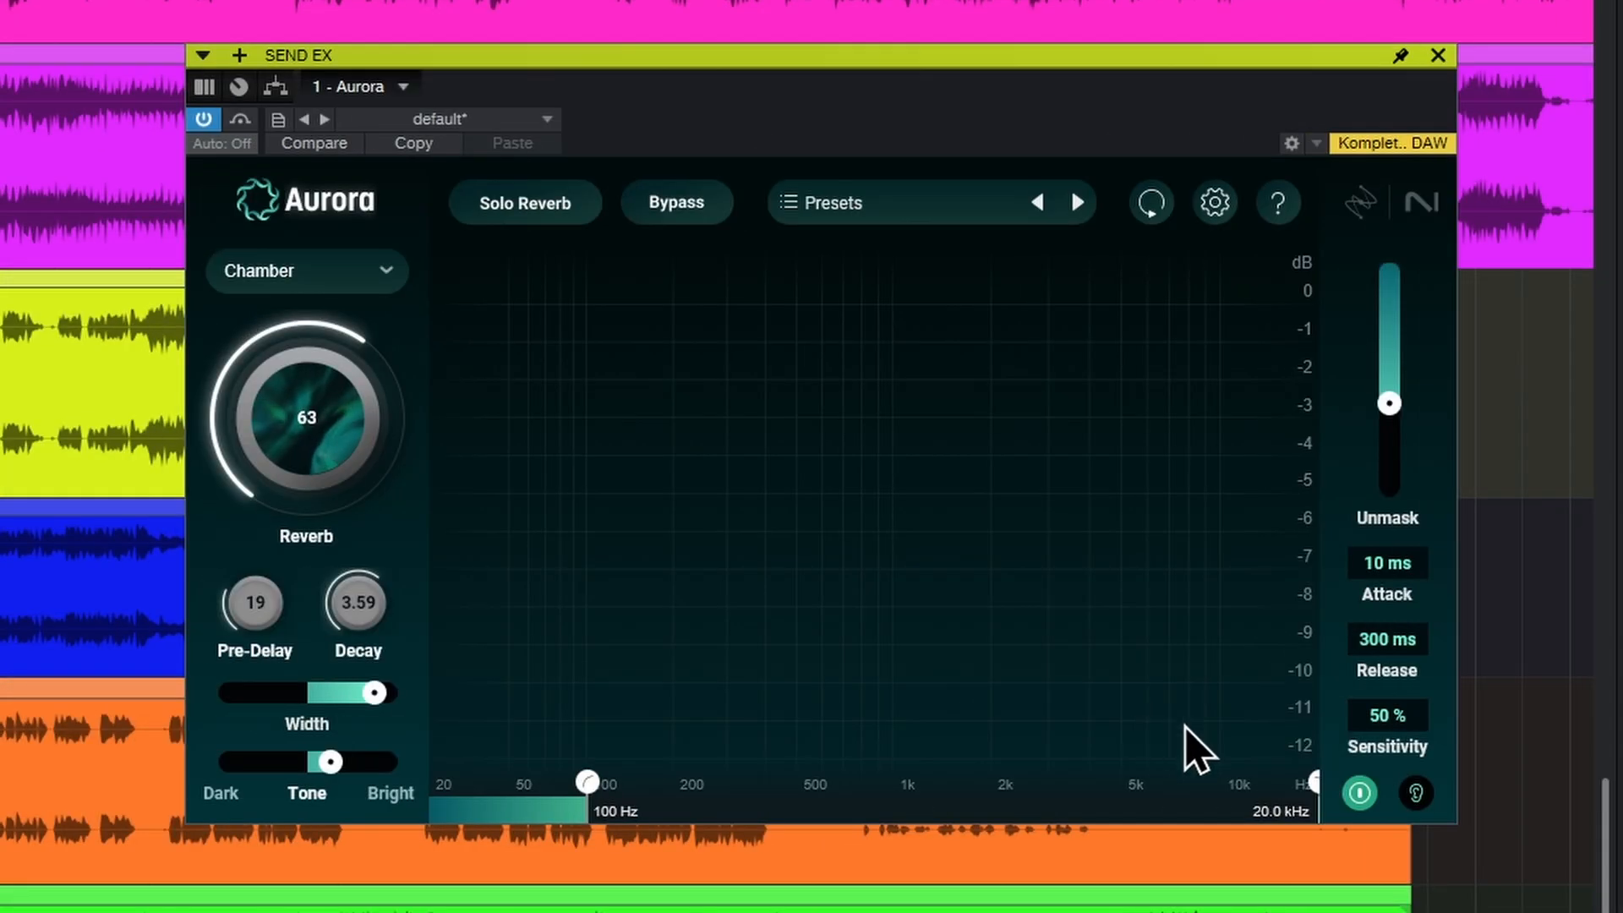
On the SEND EX Aurora, set Sensitivity to 51% and sweep Unmask through its range, stopping at 35.
{"action": "double_click", "coordinate": [1374, 726]}
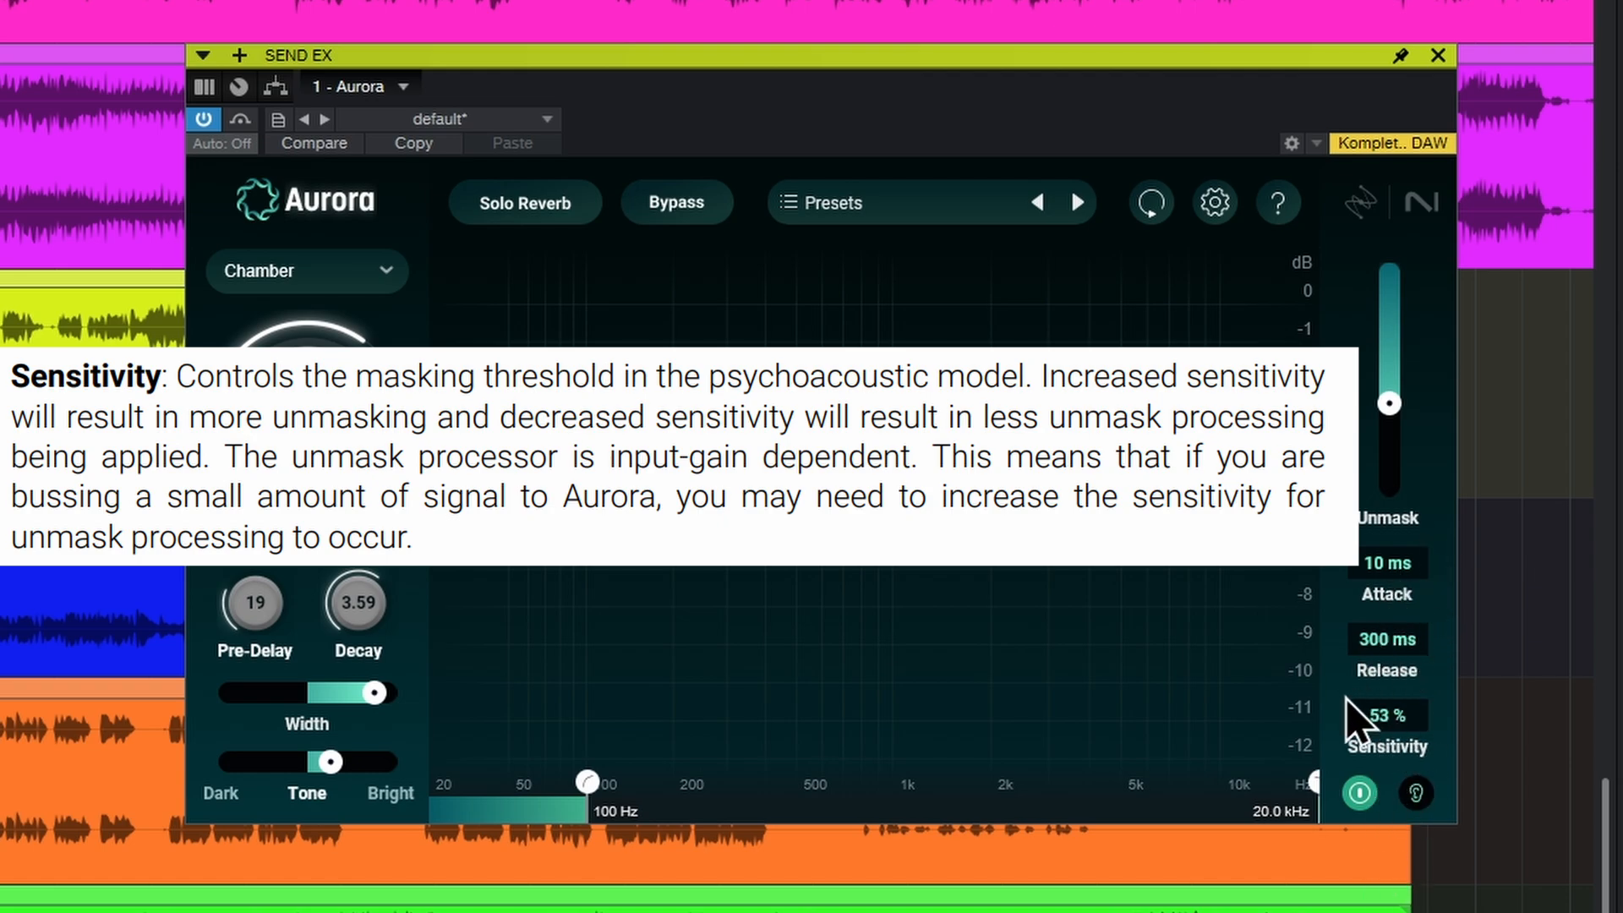
{"action": "left_click_drag", "start_coordinate": [1368, 265], "coordinate": [1356, 388]}
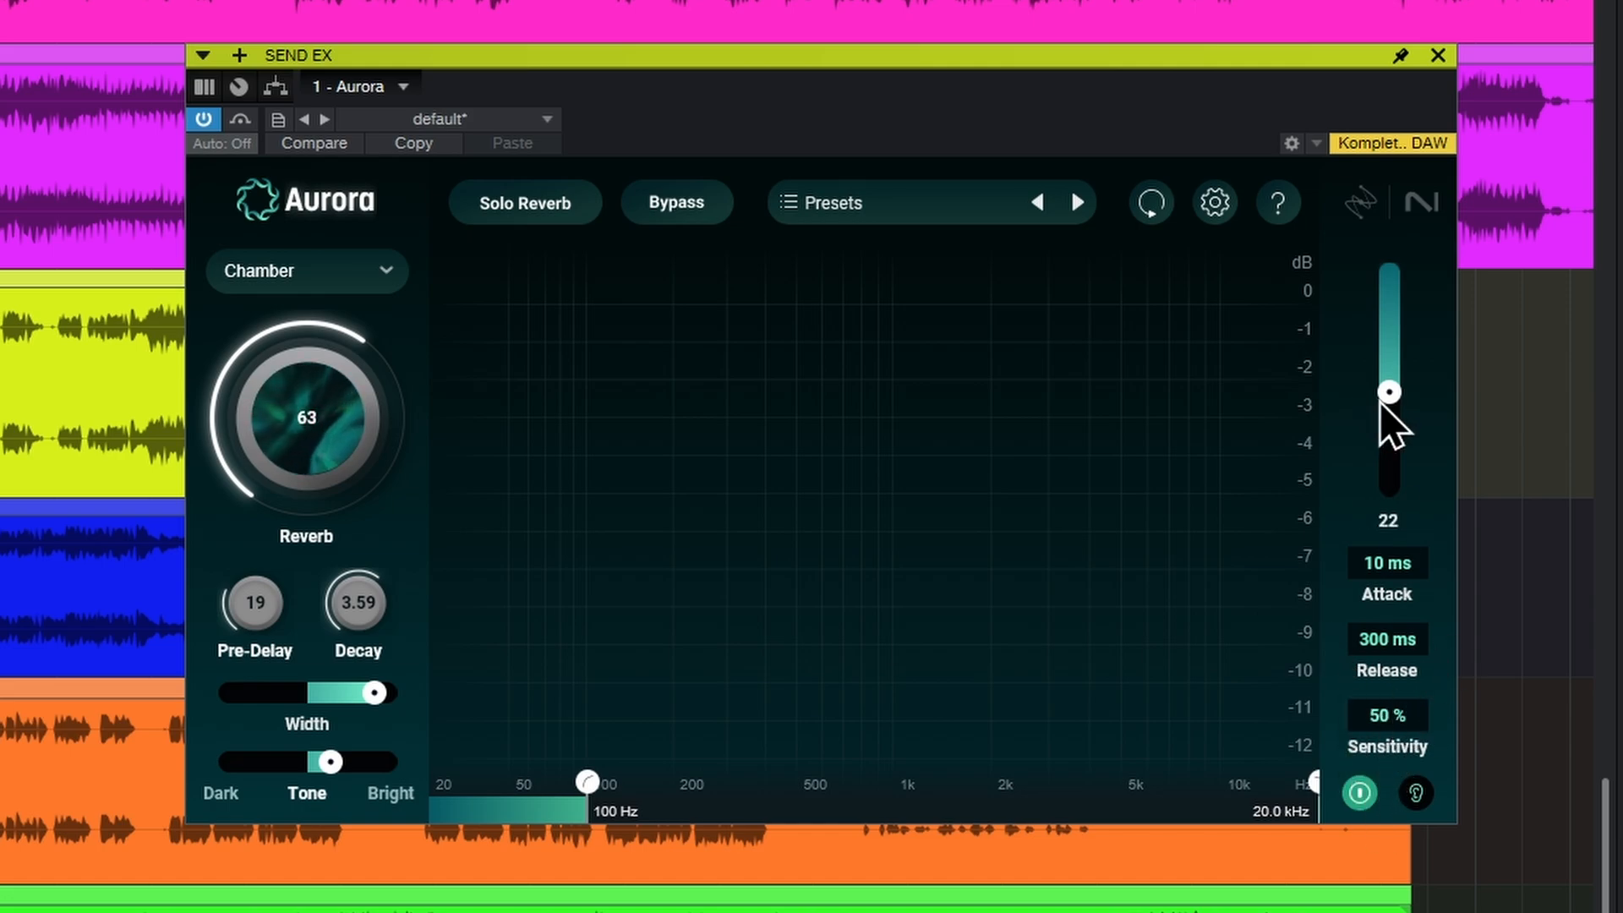
{"action": "left_click_drag", "start_coordinate": [1389, 422], "coordinate": [1410, 480]}
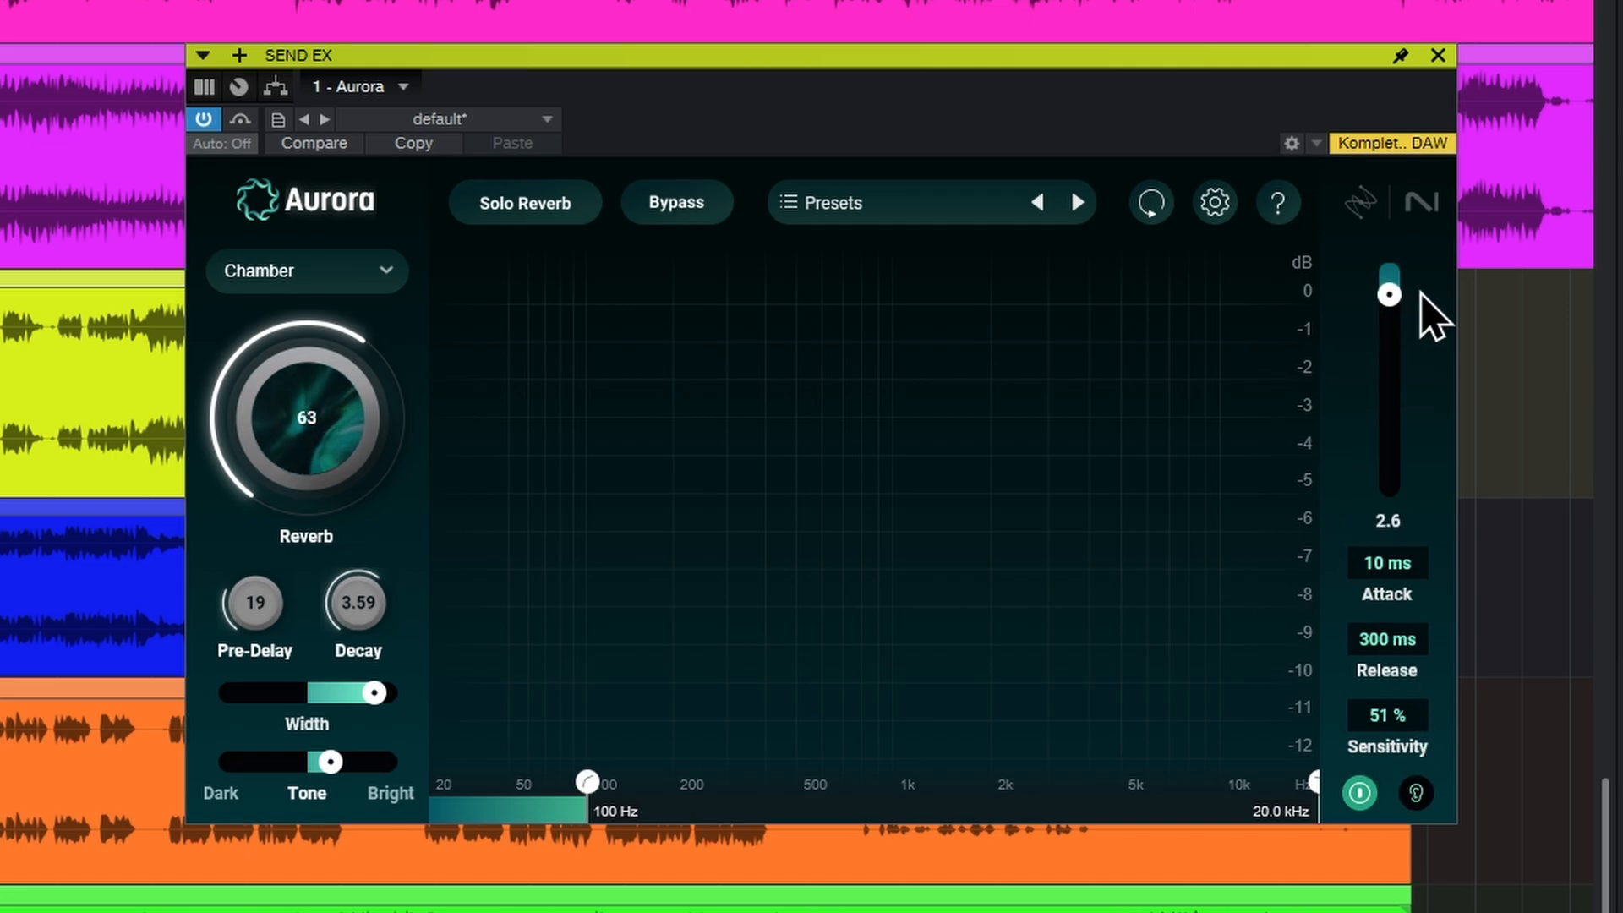
{"action": "left_click_drag", "start_coordinate": [1401, 292], "coordinate": [1384, 336]}
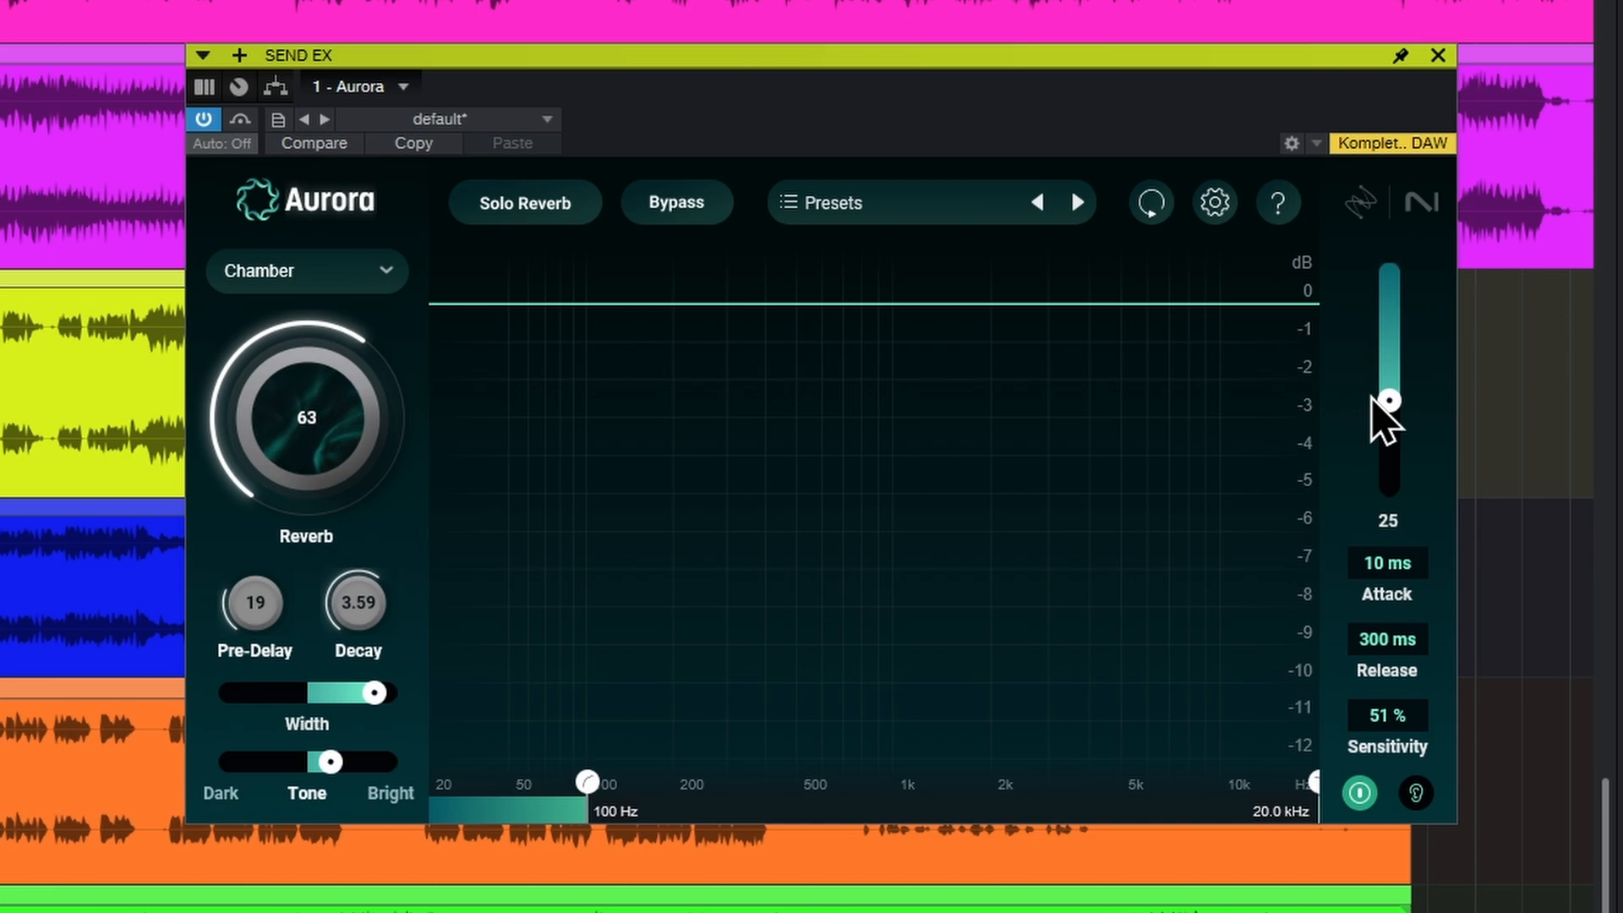
{"action": "mouse_move", "coordinate": [1374, 402]}
{"action": "left_mouse_down"}
{"action": "mouse_move", "coordinate": [1400, 391]}
{"action": "mouse_move", "coordinate": [1391, 424]}
{"action": "left_mouse_up"}
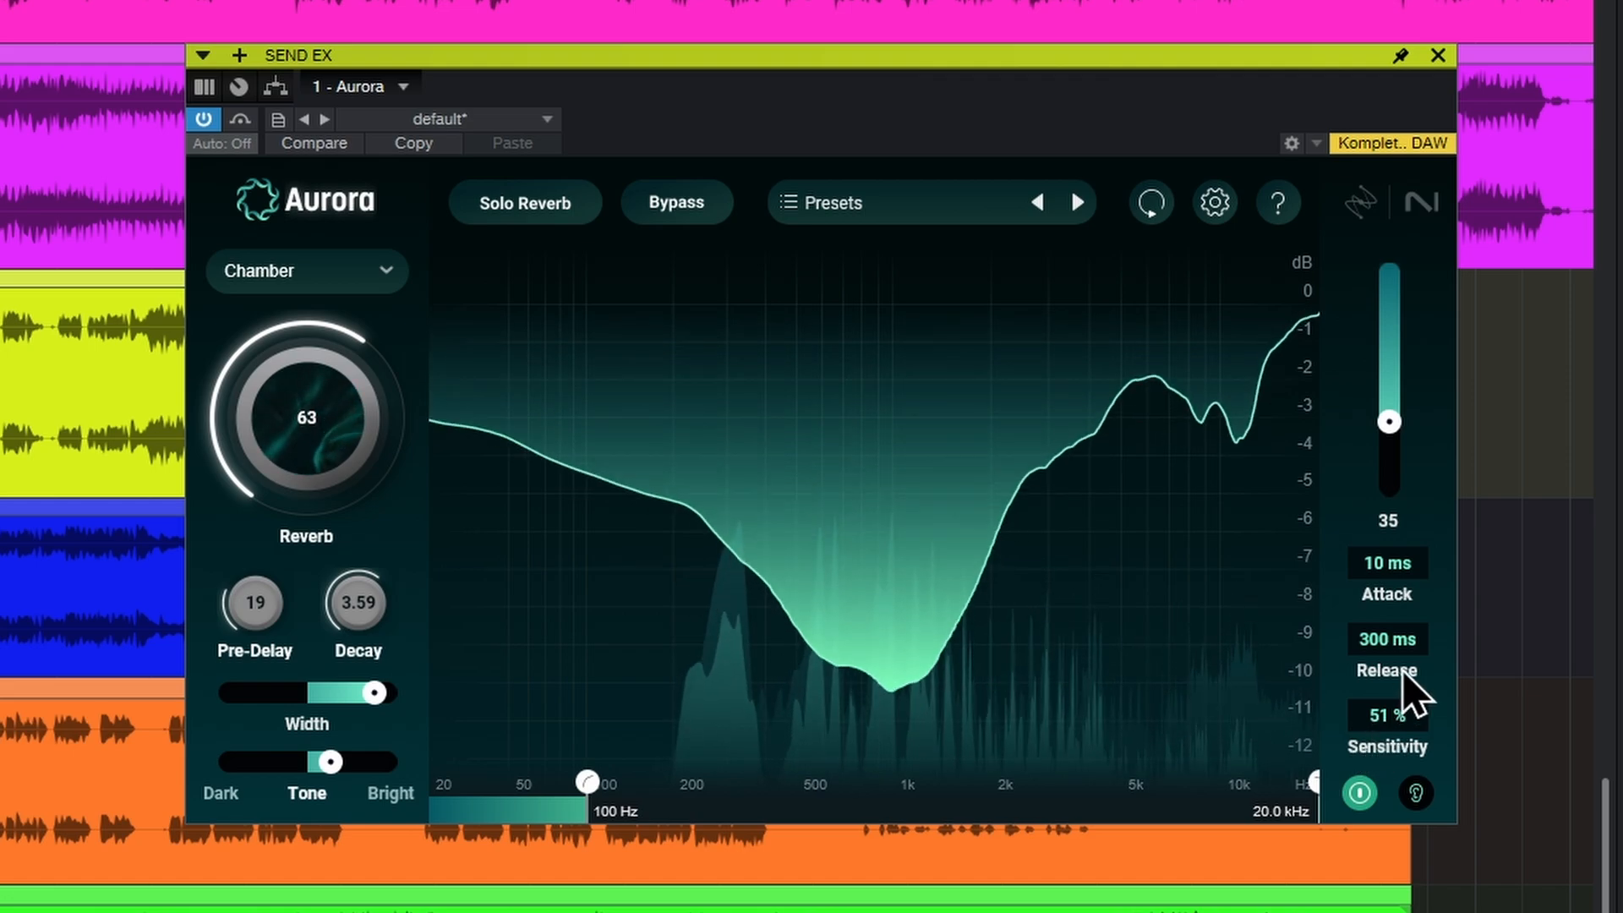
Compare the unmasking on the send at 21% and 50% Sensitivity, finishing with Unmask at 18.
{"action": "left_click_drag", "start_coordinate": [1398, 728], "coordinate": [1388, 841]}
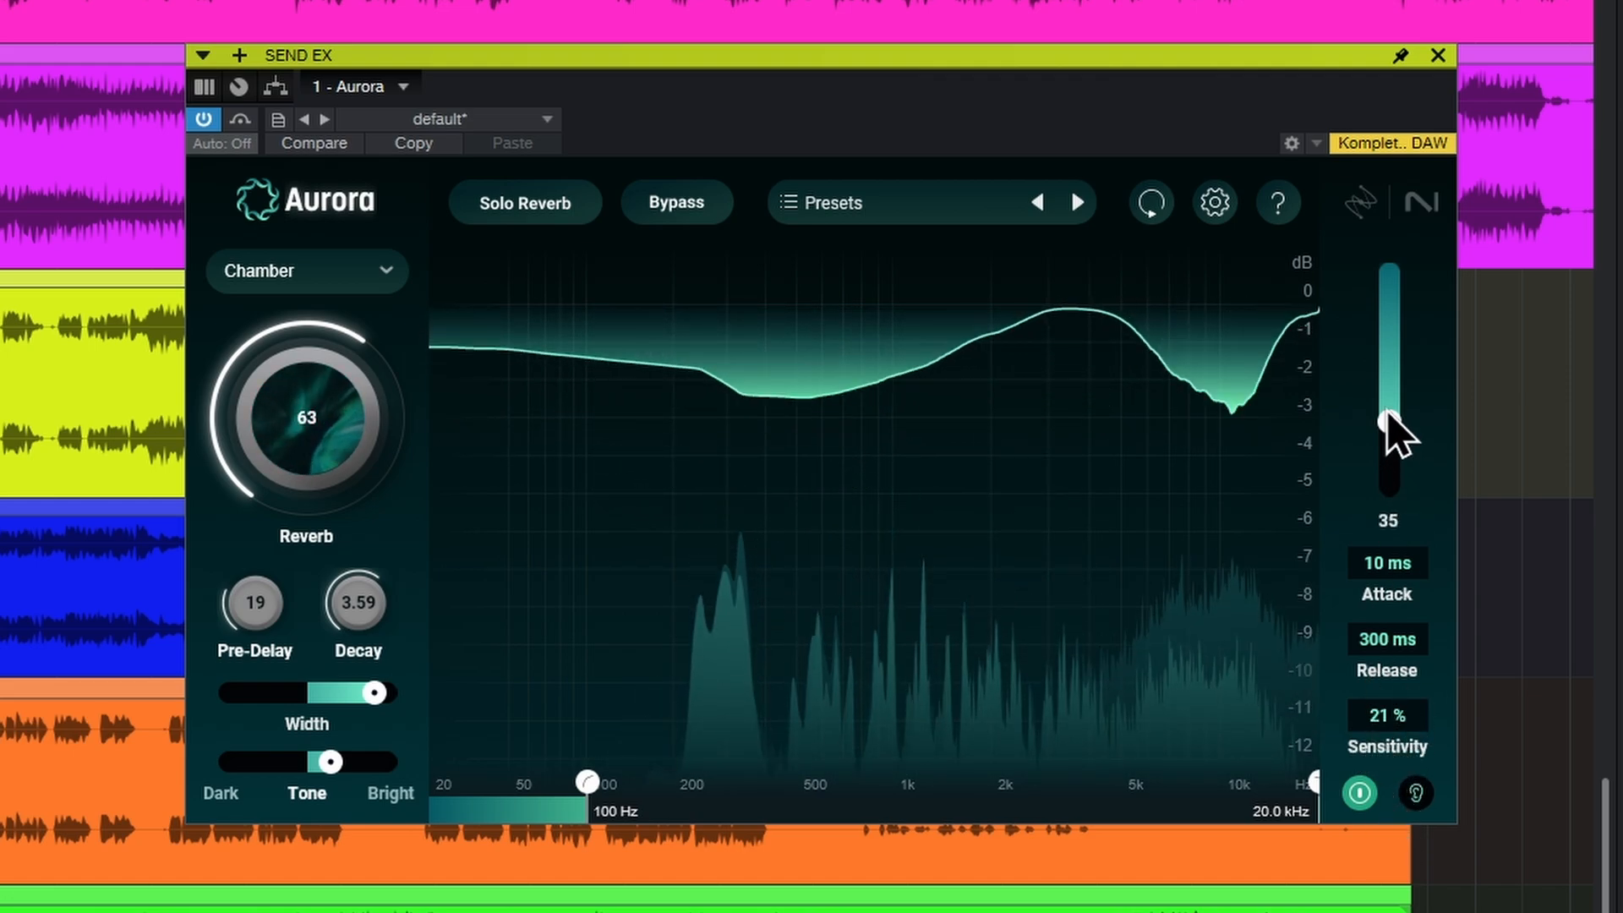
{"action": "left_click_drag", "start_coordinate": [1388, 421], "coordinate": [1390, 433]}
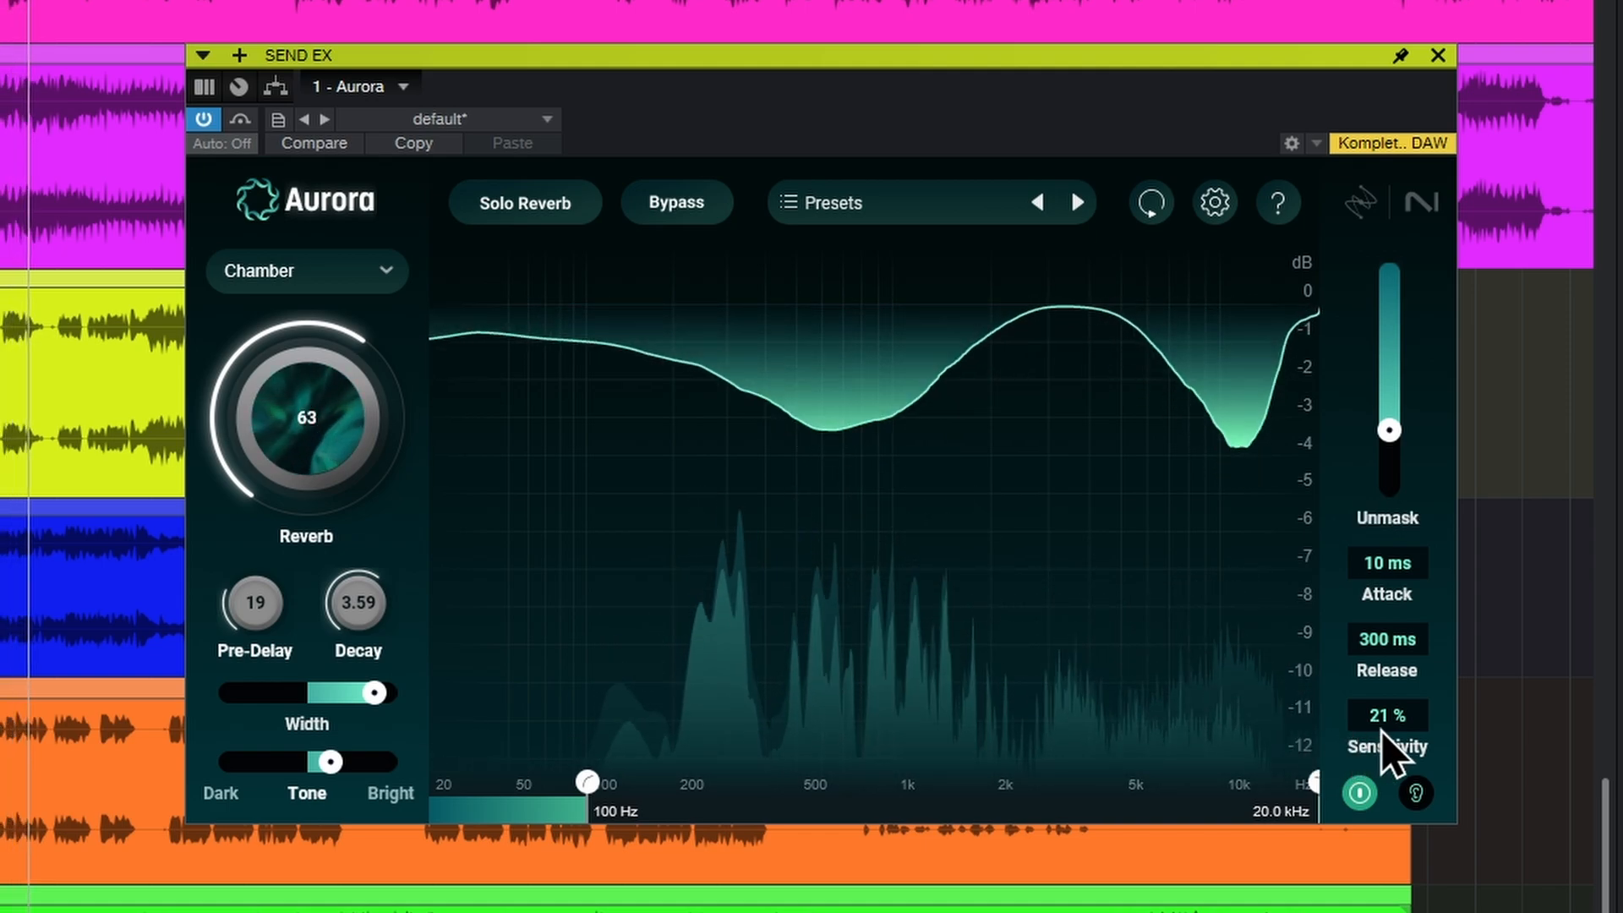
{"action": "left_click_drag", "start_coordinate": [1413, 743], "coordinate": [1424, 338]}
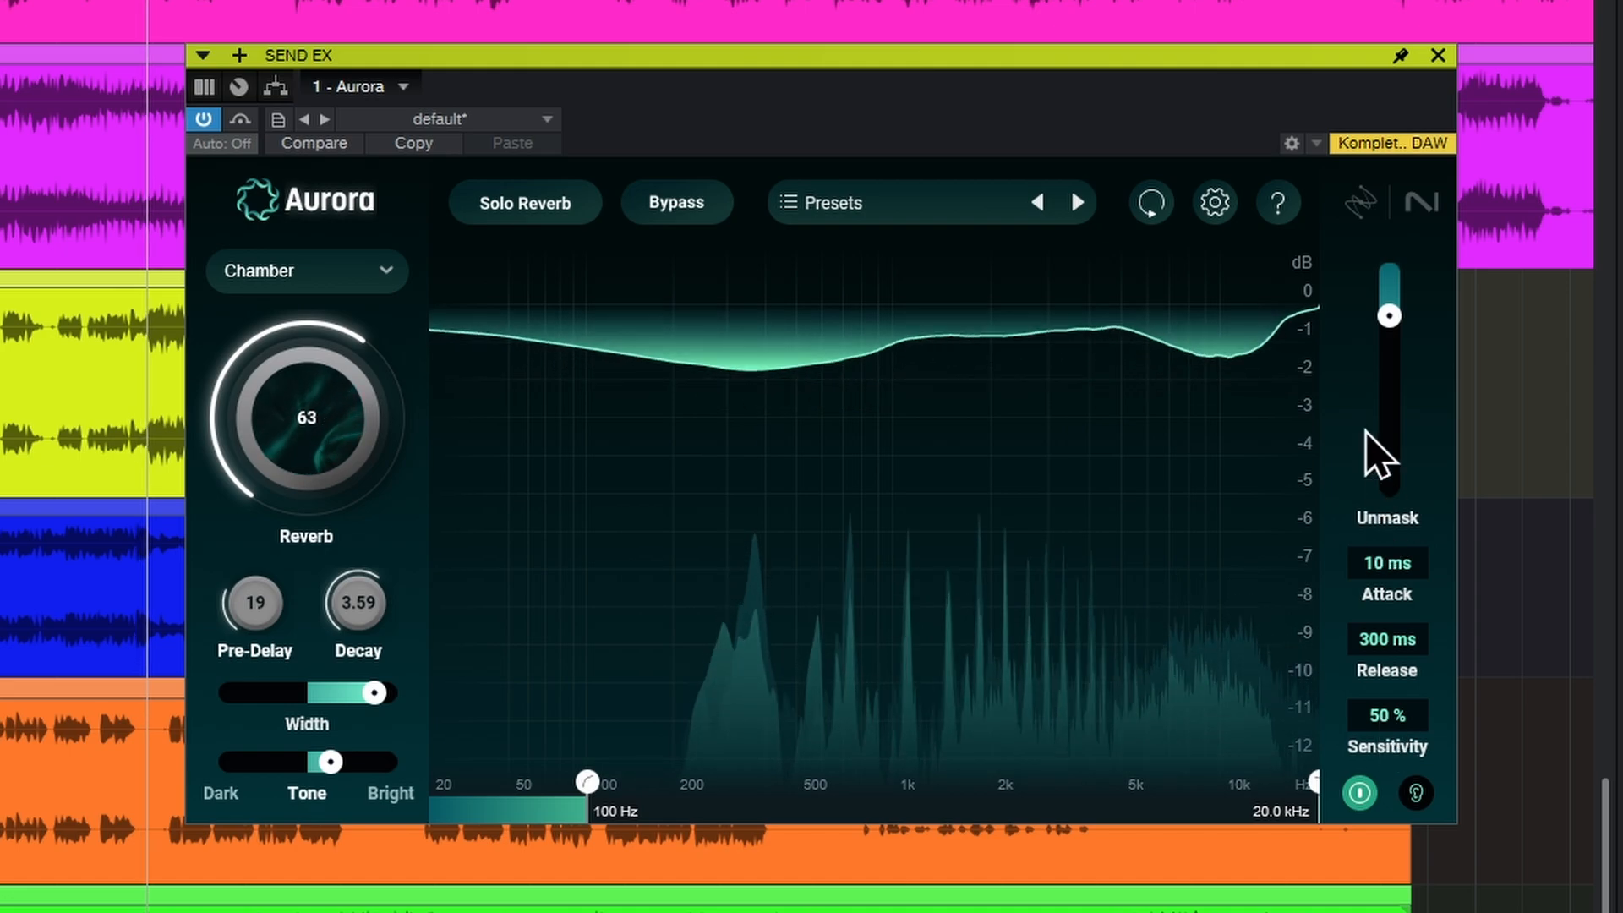
{"action": "mouse_move", "coordinate": [1391, 340]}
{"action": "left_click_drag", "start_coordinate": [1389, 325], "coordinate": [1388, 388]}
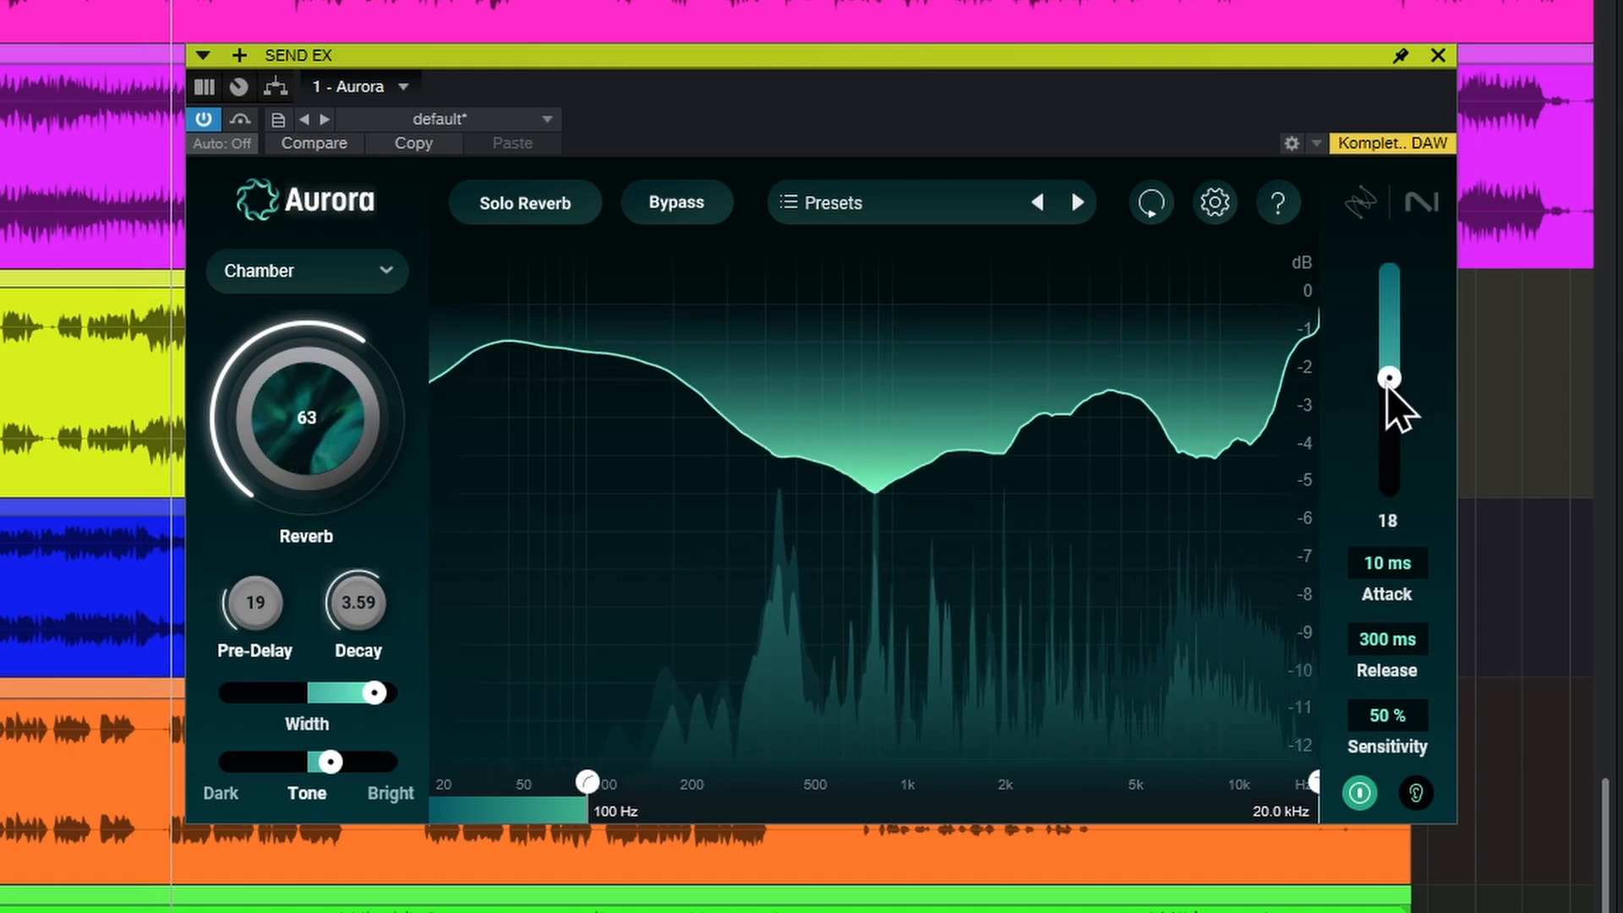
Raise the send's Sensitivity to 77% and reduce Unmask to 14.
{"action": "scroll", "coordinate": [1391, 719], "scroll_direction": "up", "scroll_amount": 1}
{"action": "left_click_drag", "start_coordinate": [1394, 717], "coordinate": [1438, 645]}
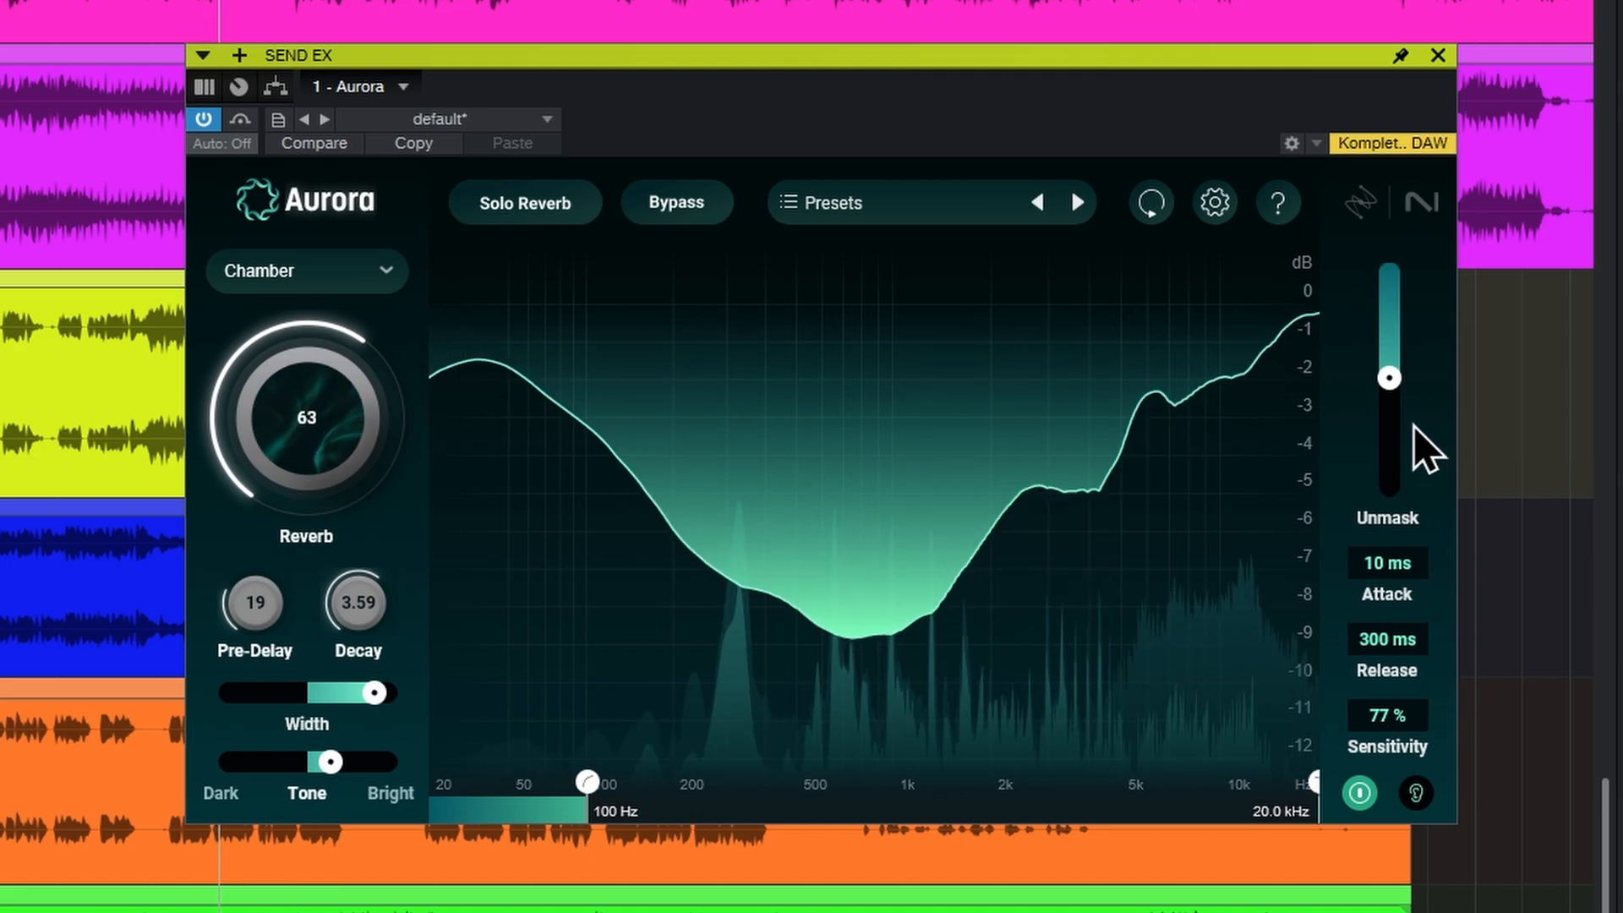
{"action": "mouse_move", "coordinate": [1393, 380]}
{"action": "left_click_drag", "start_coordinate": [1393, 380], "coordinate": [1400, 364]}
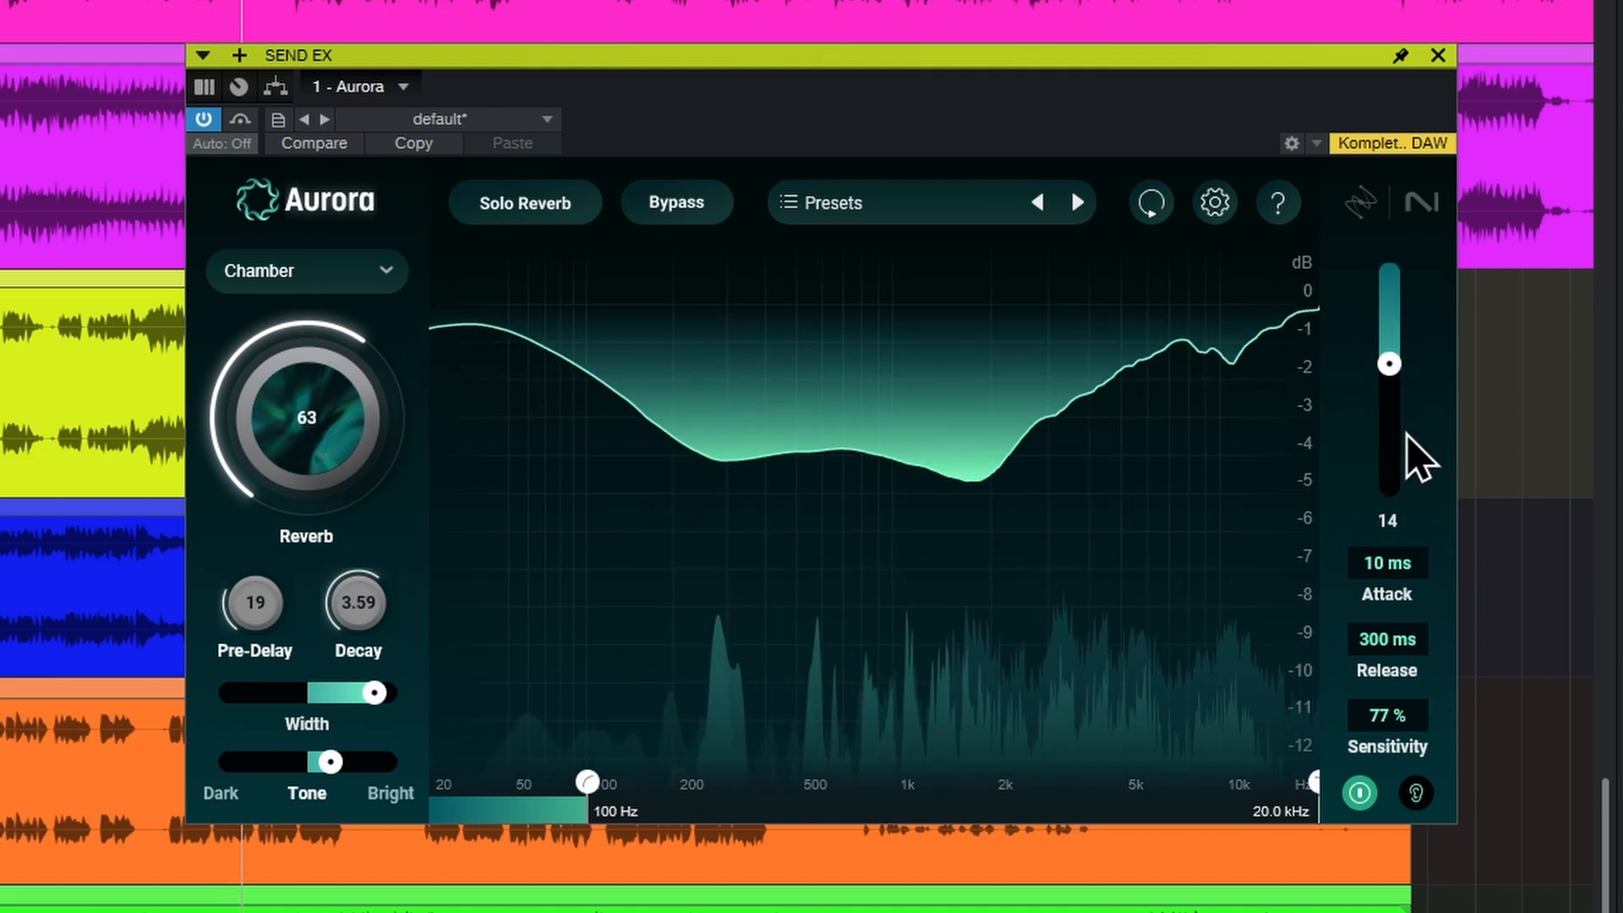
Try 16% Sensitivity on the send, set it to 48%, and sweep Unmask nearly to maximum and back down.
{"action": "left_click_drag", "start_coordinate": [1388, 715], "coordinate": [1392, 912]}
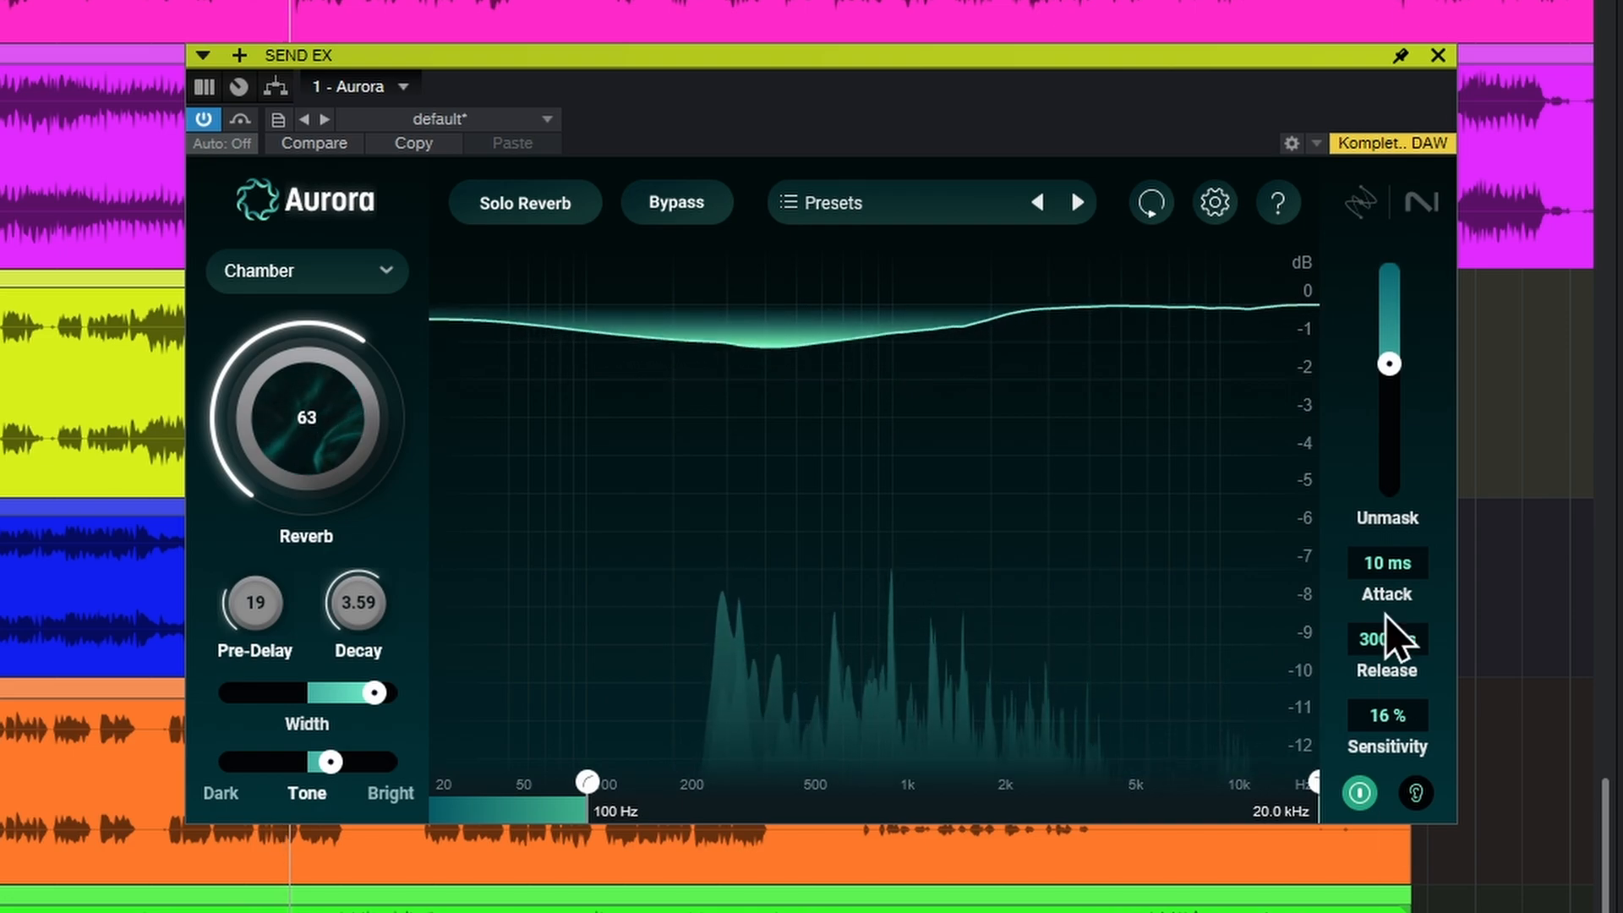
{"action": "left_click_drag", "start_coordinate": [1389, 365], "coordinate": [1390, 480]}
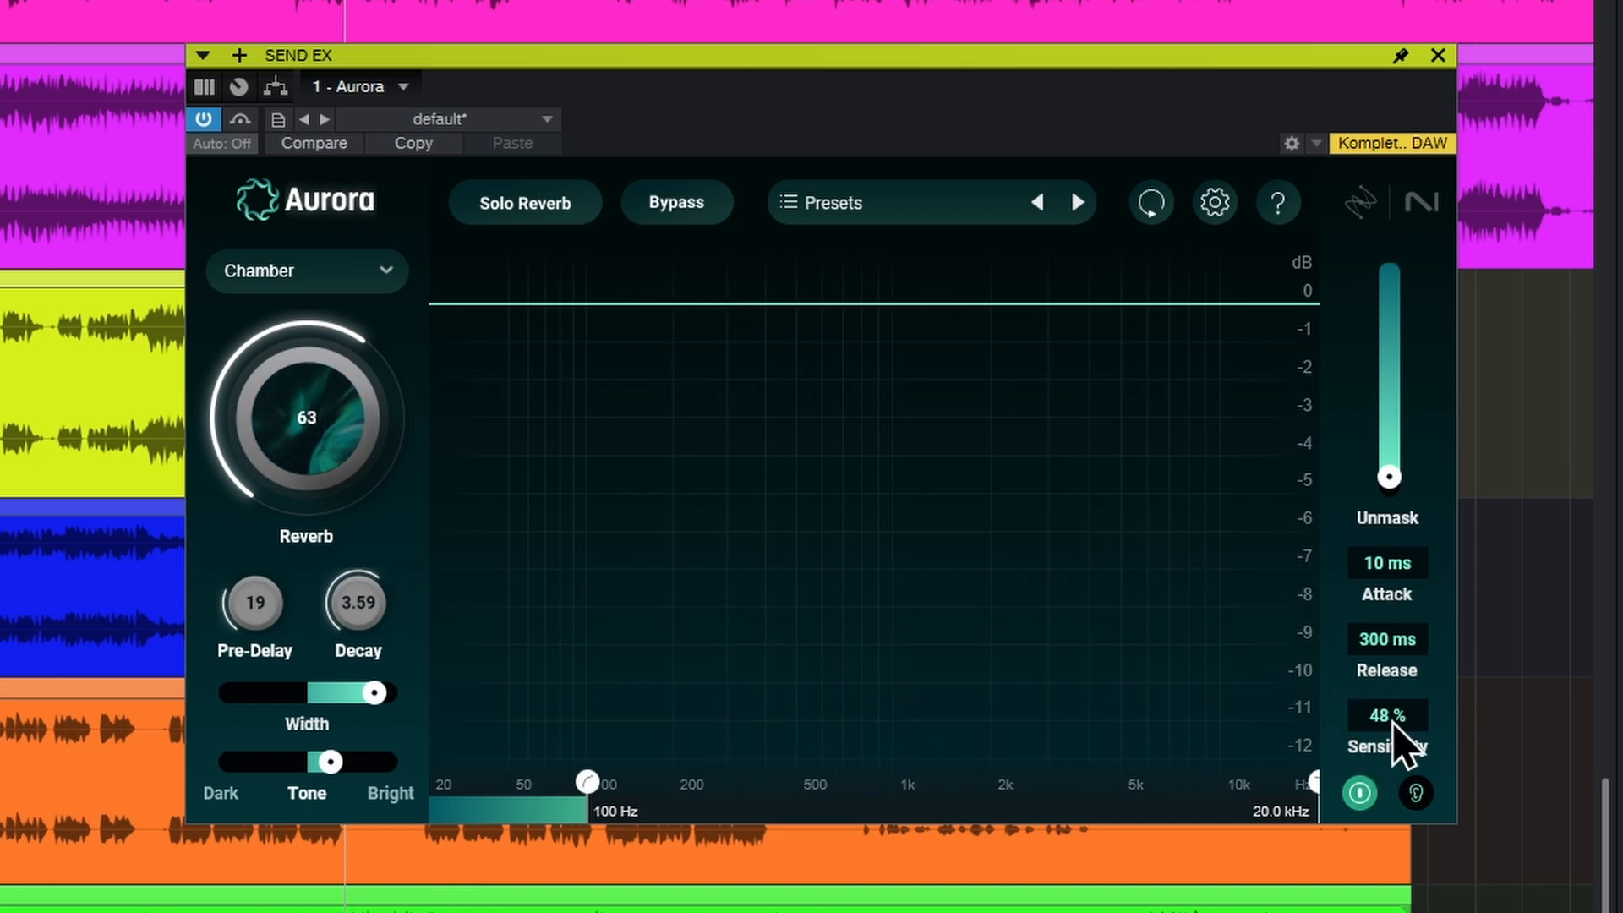
{"action": "left_click_drag", "start_coordinate": [1389, 477], "coordinate": [1389, 308]}
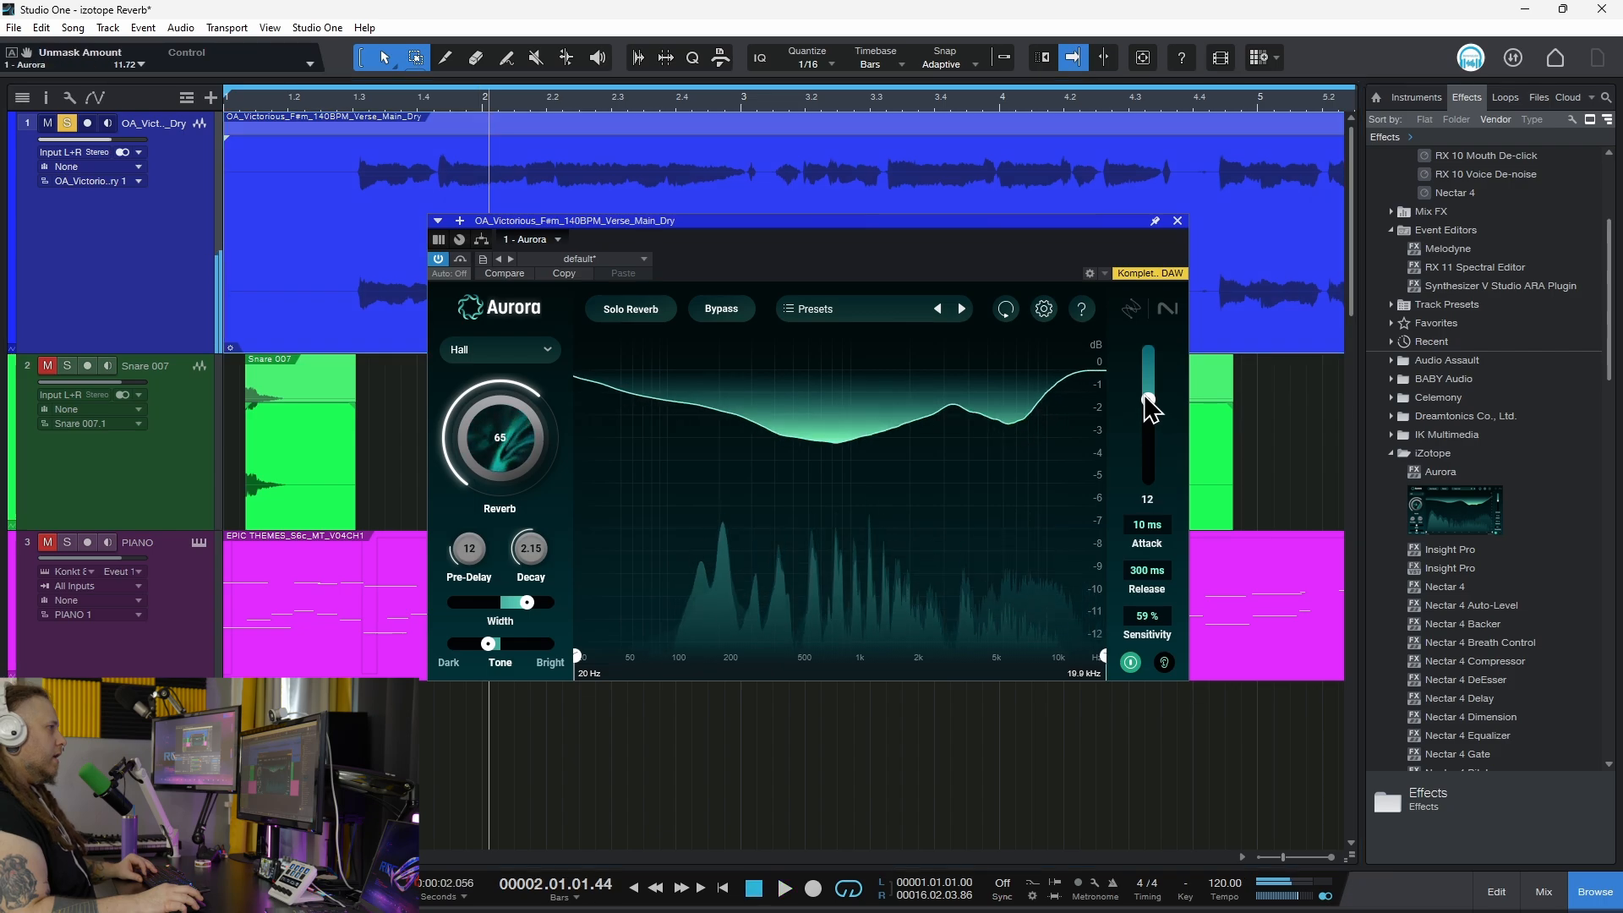
On the dry verse vocal, set Unmask to 18 and the Reverb amount to 63, and play from just before the phrase.
{"action": "left_click_drag", "start_coordinate": [1152, 409], "coordinate": [1148, 419]}
{"action": "left_click", "coordinate": [348, 118]}
{"action": "left_click_drag", "start_coordinate": [511, 474], "coordinate": [510, 476]}
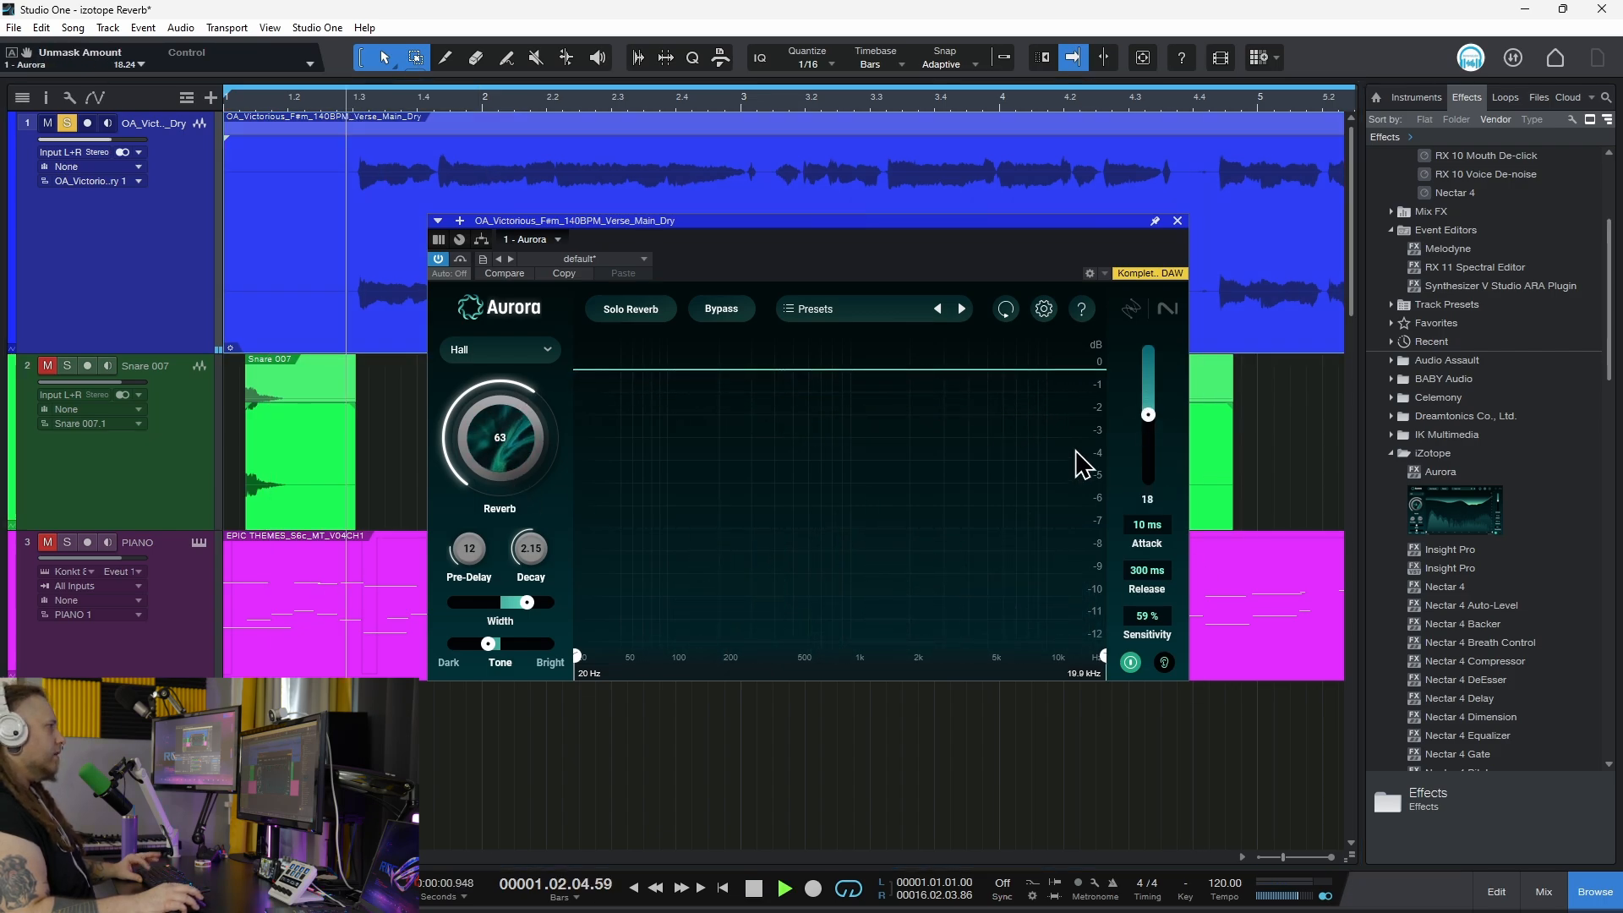
{"action": "key", "text": "space"}
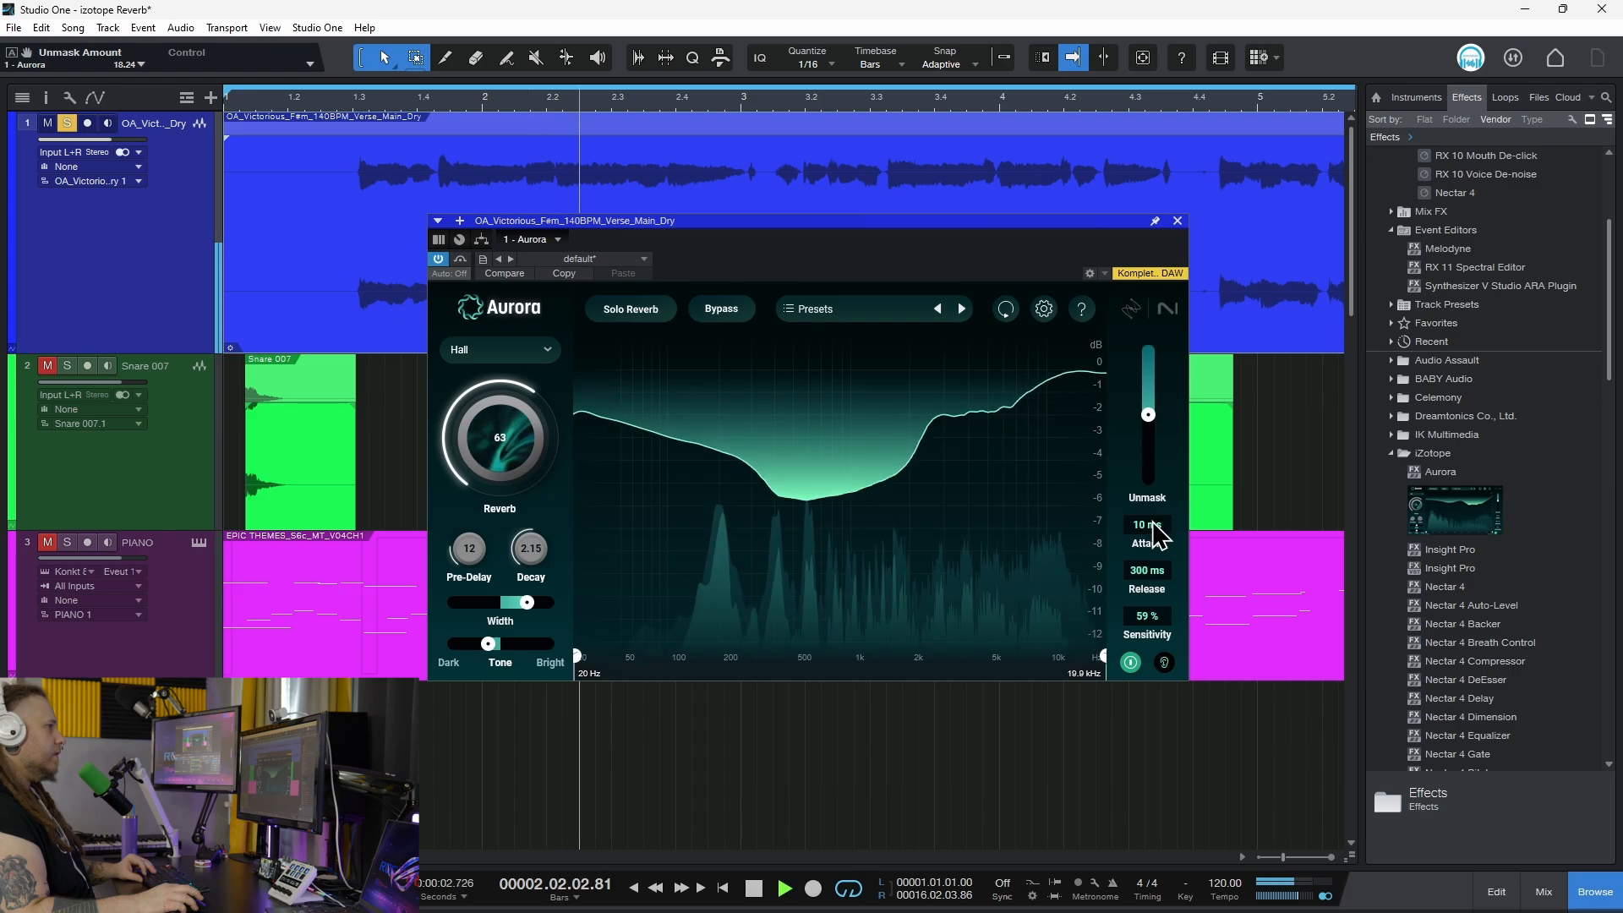
Set the Unmask Attack to 1000 ms and the Reverb amount to 74 for the dry verse vocal.
{"action": "left_click_drag", "start_coordinate": [1163, 536], "coordinate": [1164, 5]}
{"action": "left_click_drag", "start_coordinate": [1150, 521], "coordinate": [1114, 261]}
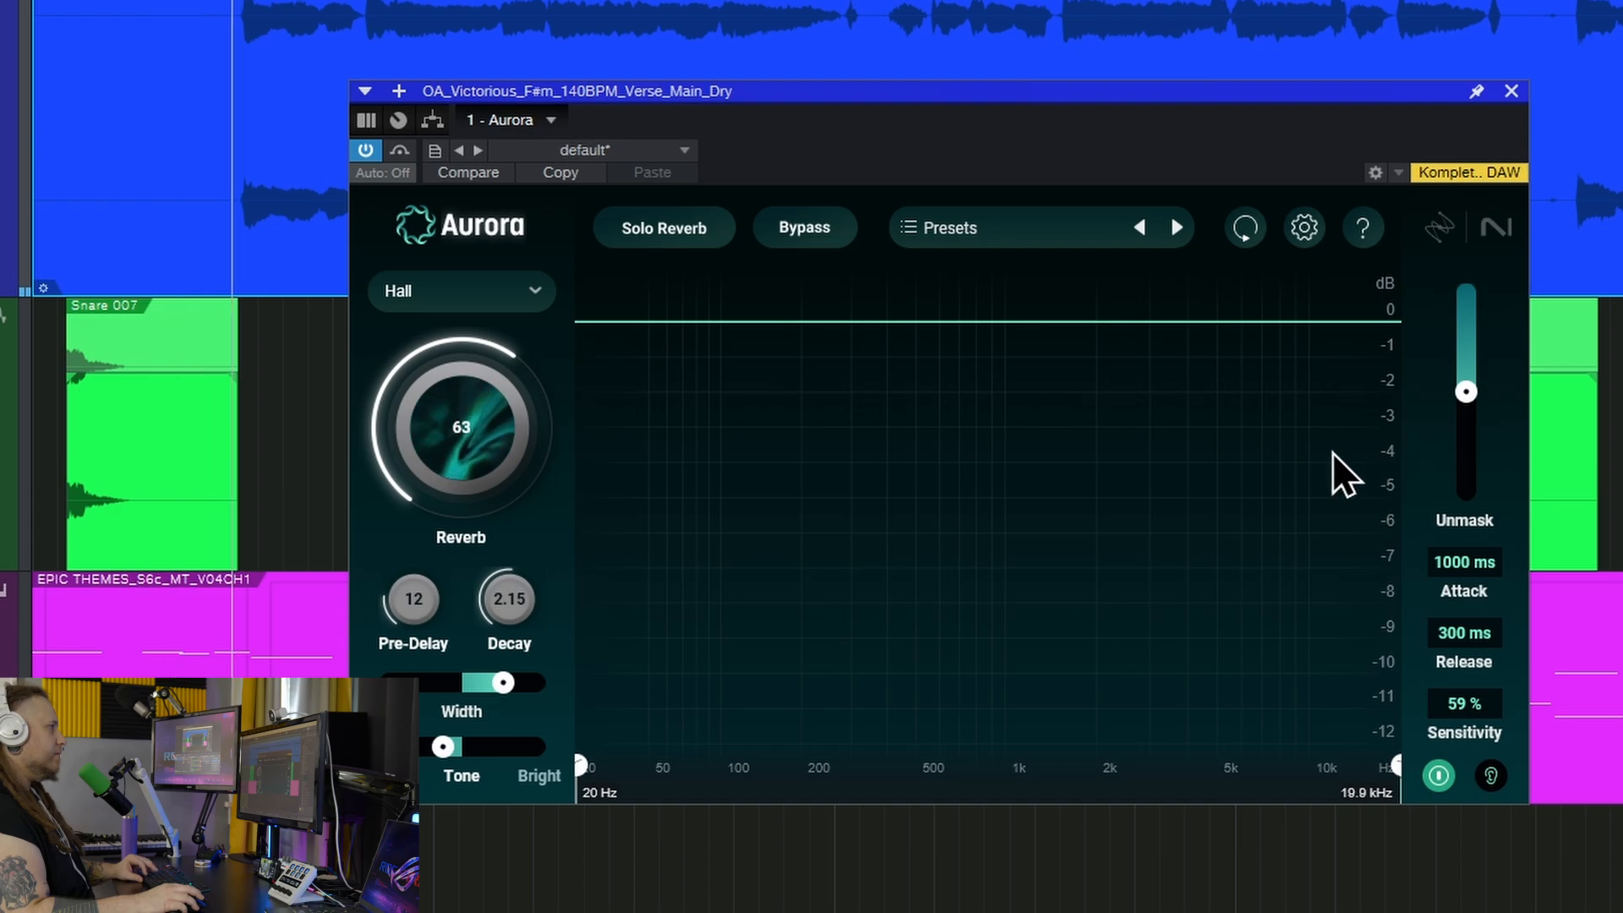
{"action": "left_click_drag", "start_coordinate": [465, 453], "coordinate": [461, 413]}
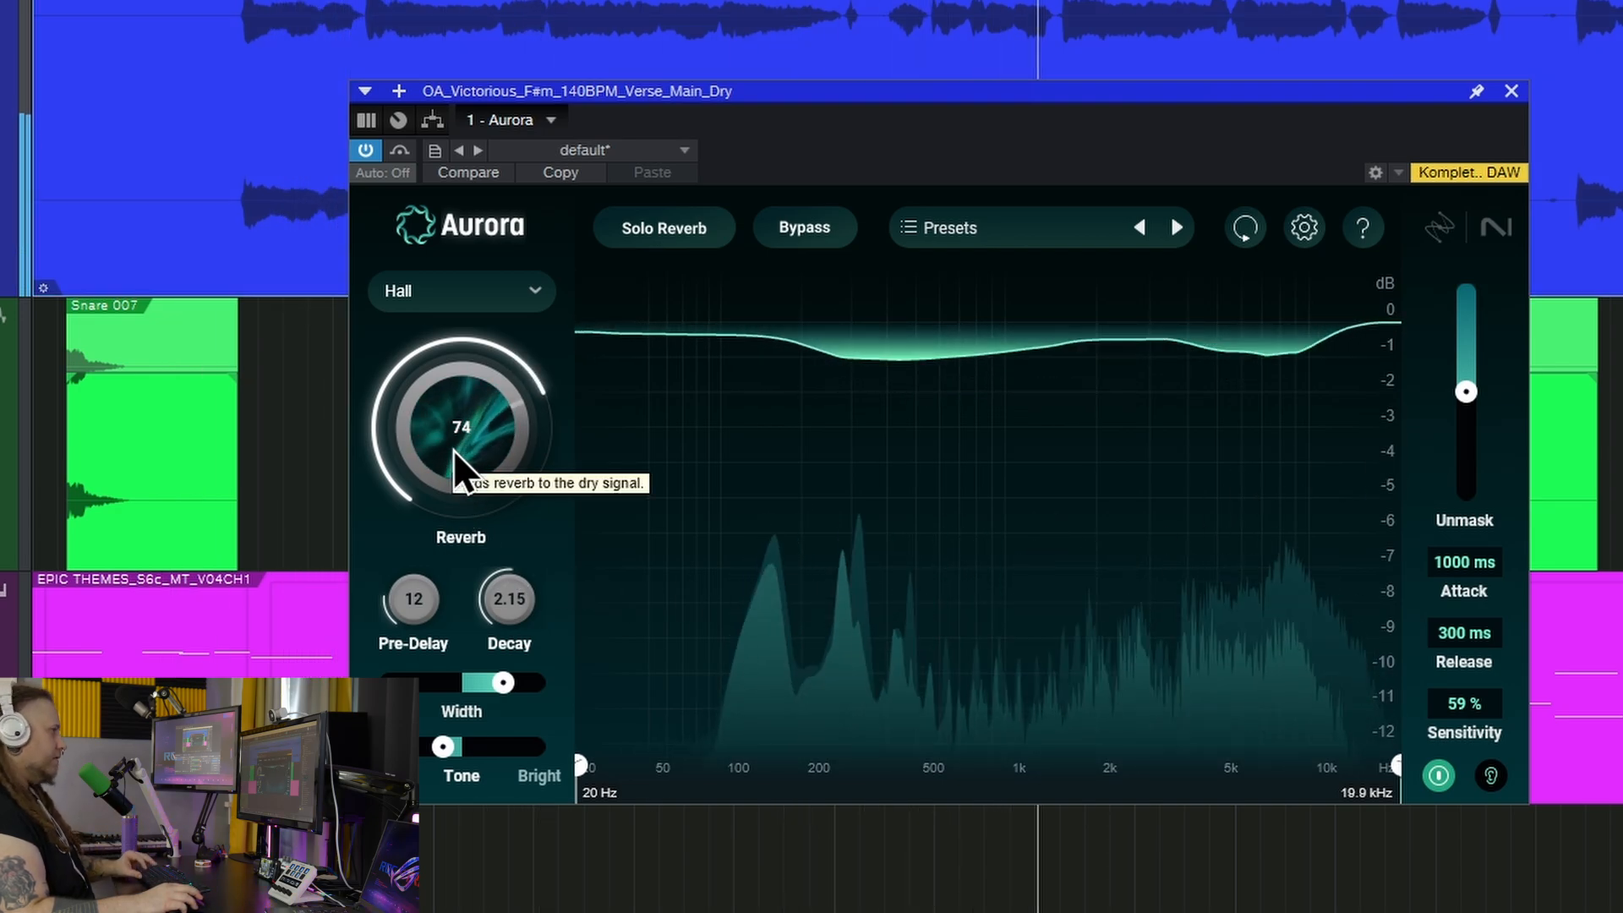
{"action": "key", "text": "space"}
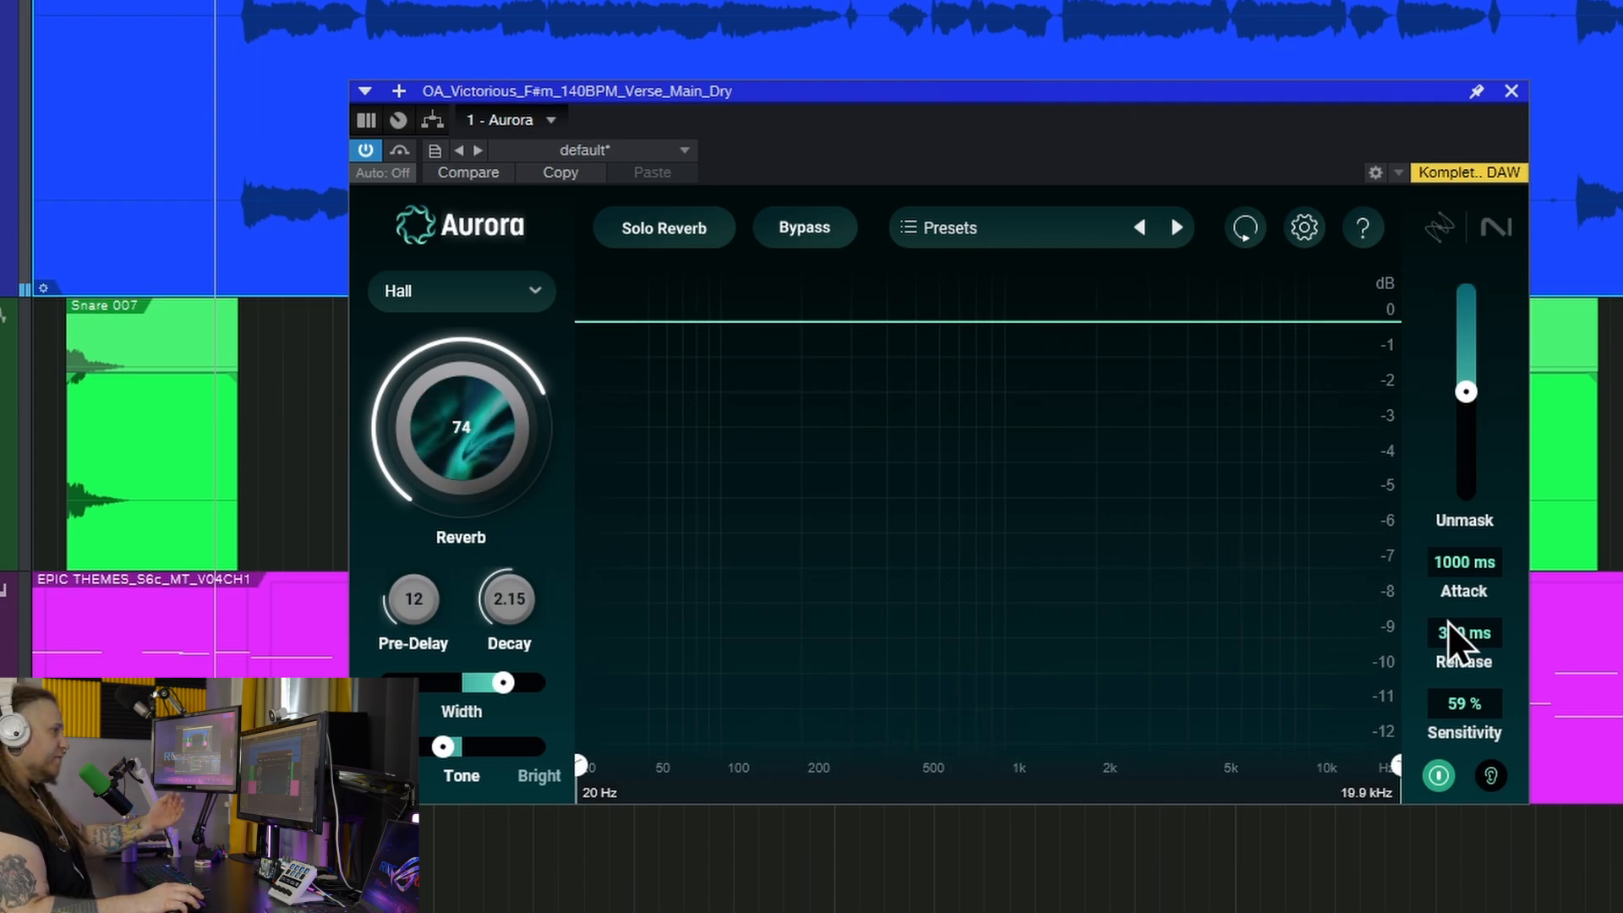
Raise Unmask slightly, set its Release to 1000 ms, and play the dry verse vocal.
{"action": "mouse_move", "coordinate": [1469, 449]}
{"action": "left_click_drag", "start_coordinate": [1466, 392], "coordinate": [1468, 408]}
{"action": "left_click_drag", "start_coordinate": [1449, 622], "coordinate": [1454, 667]}
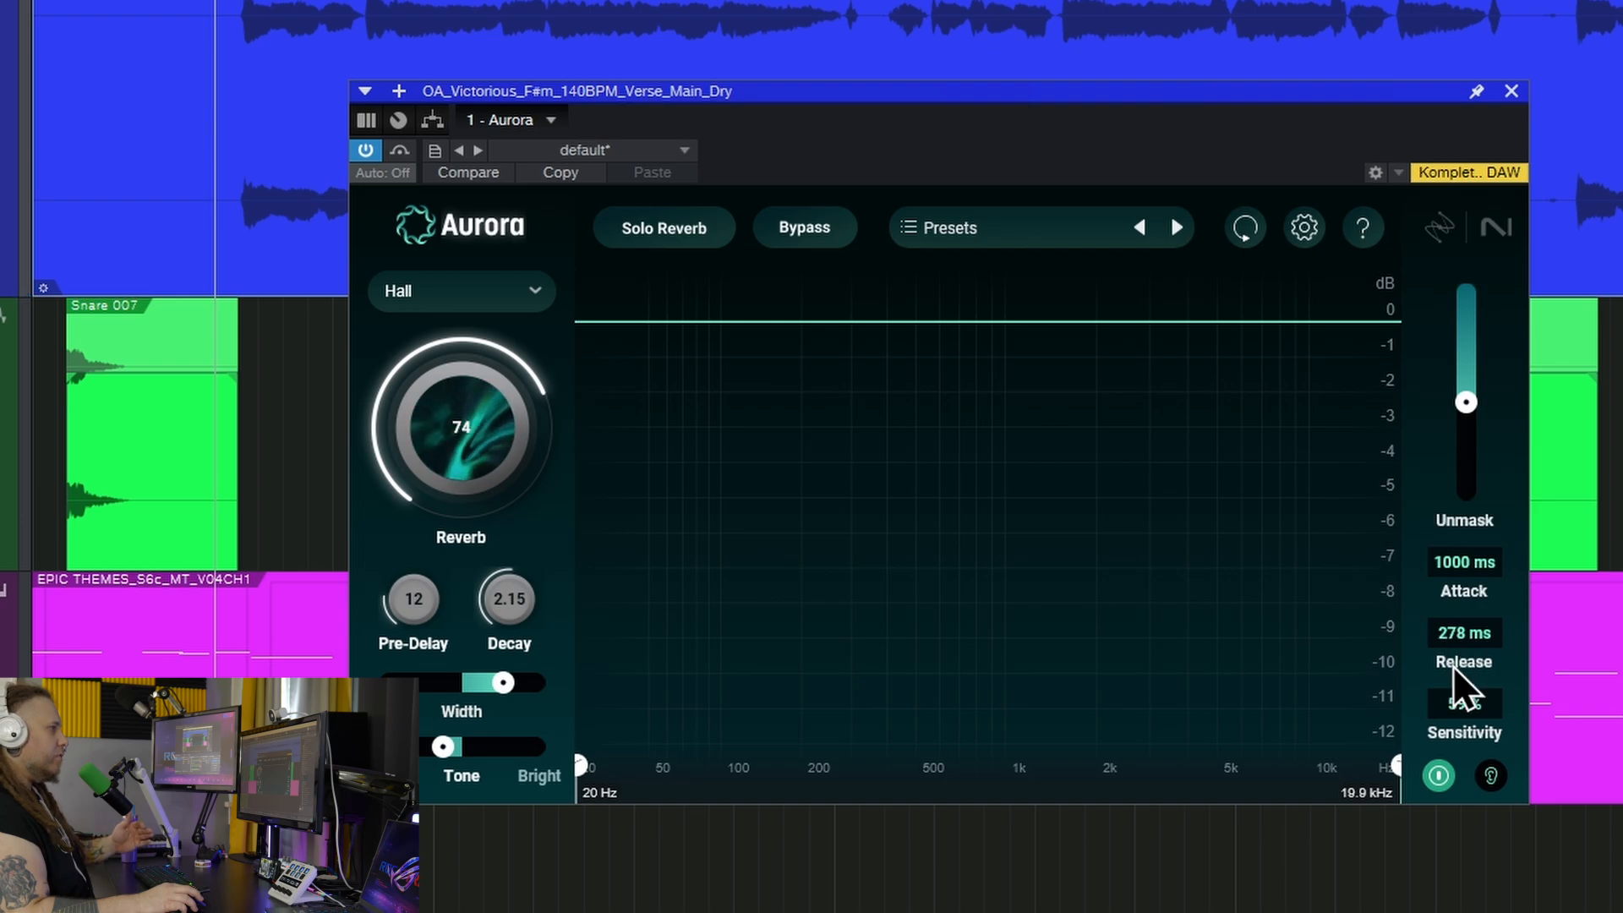
{"action": "left_click_drag", "start_coordinate": [1425, 319], "coordinate": [1435, 0]}
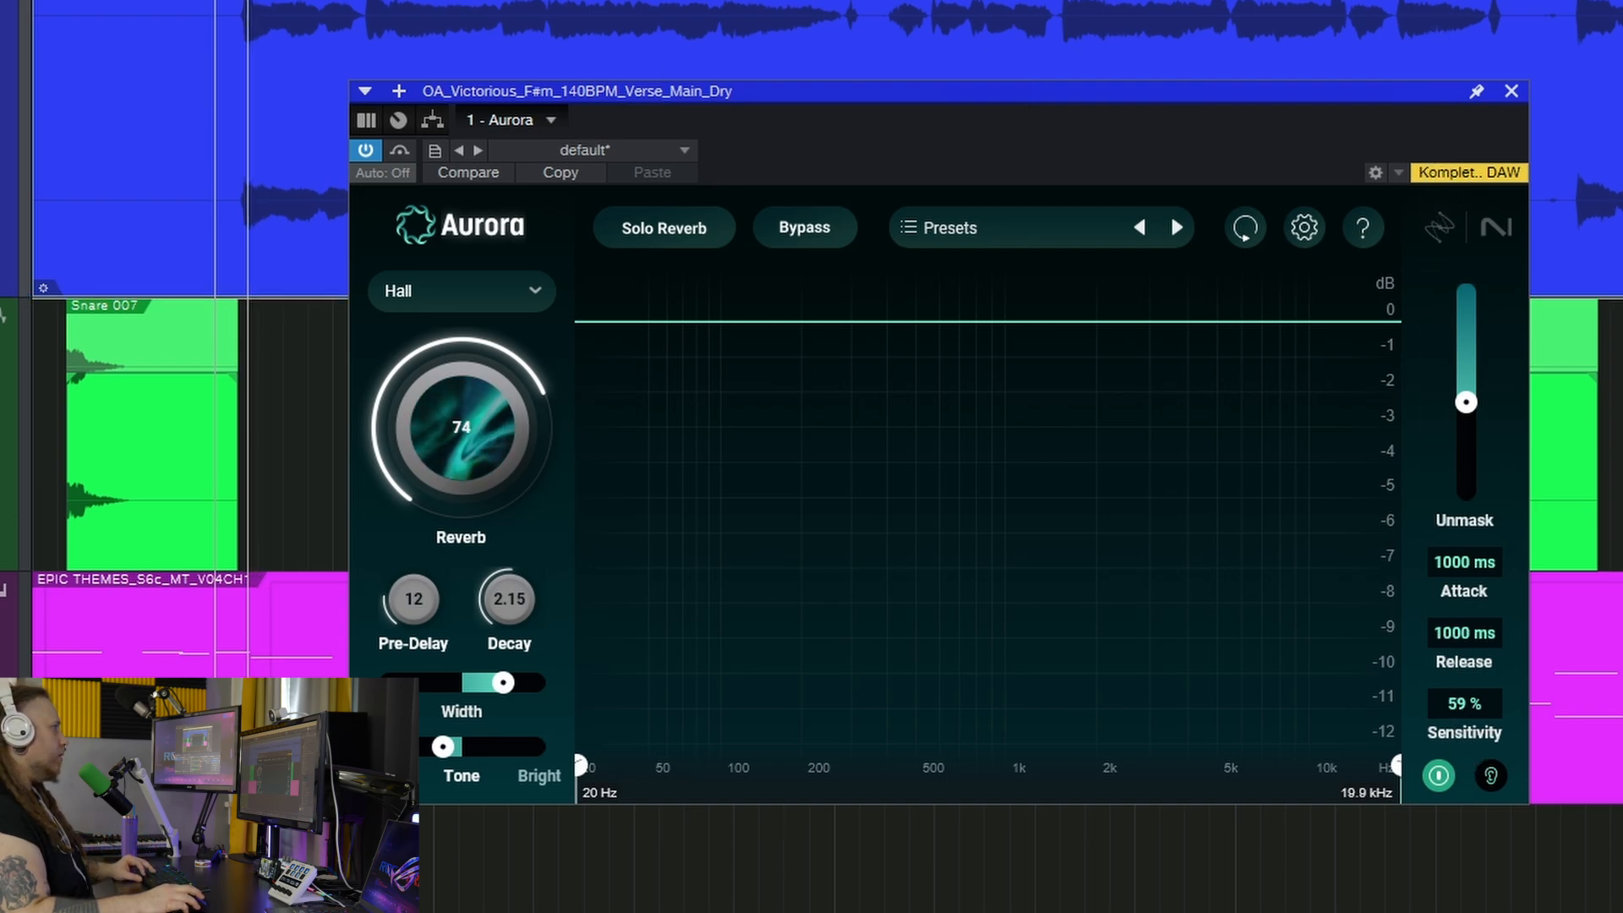
{"action": "key", "text": "space"}
Set the Unmask Attack to 428 ms during playback and stop the vocal.
{"action": "left_click_drag", "start_coordinate": [1466, 561], "coordinate": [1463, 784]}
{"action": "scroll", "coordinate": [1464, 562], "scroll_direction": "down", "scroll_amount": 5}
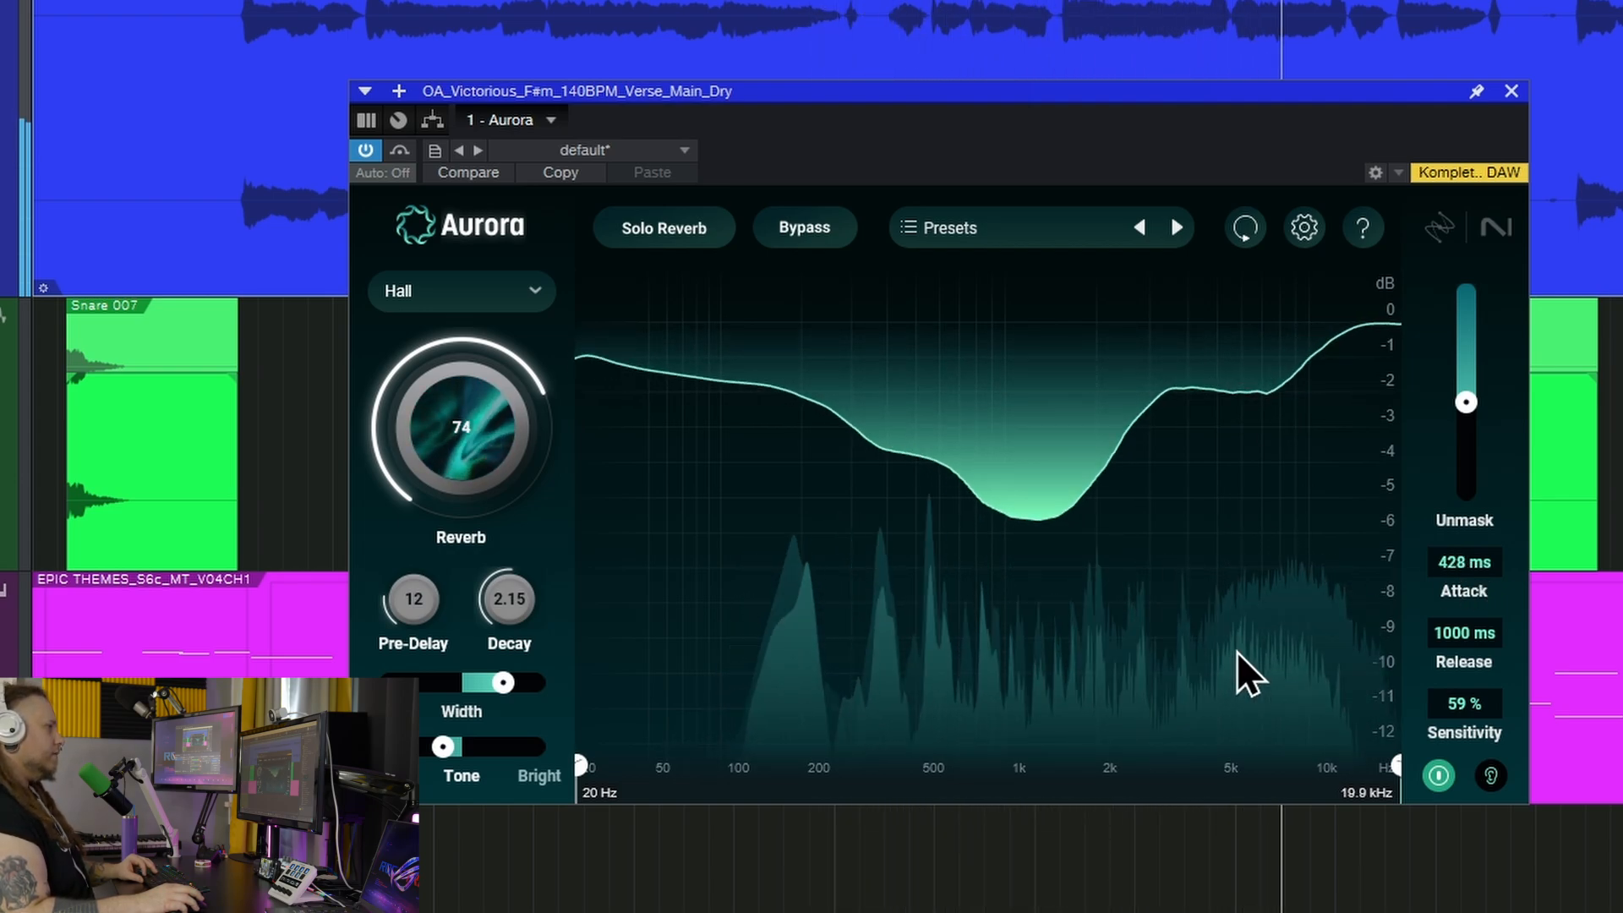
{"action": "key", "text": "space"}
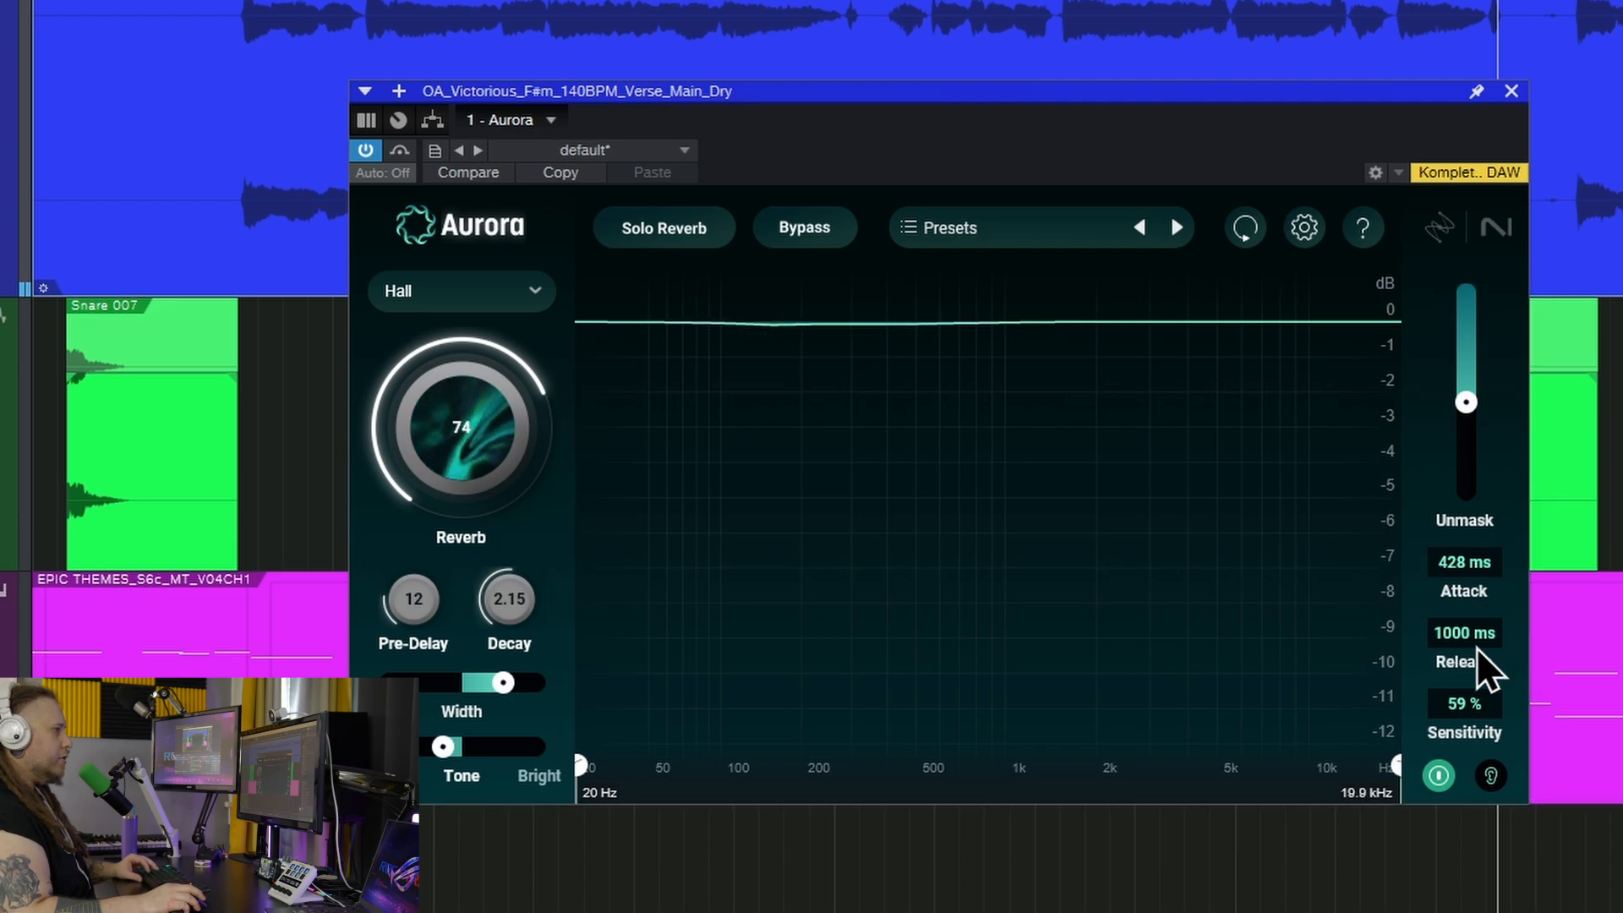
Set the Unmask Release to 0 ms and Attack to 8 ms, and play the vocal again.
{"action": "scroll", "coordinate": [1471, 632], "scroll_direction": "down", "scroll_amount": 8}
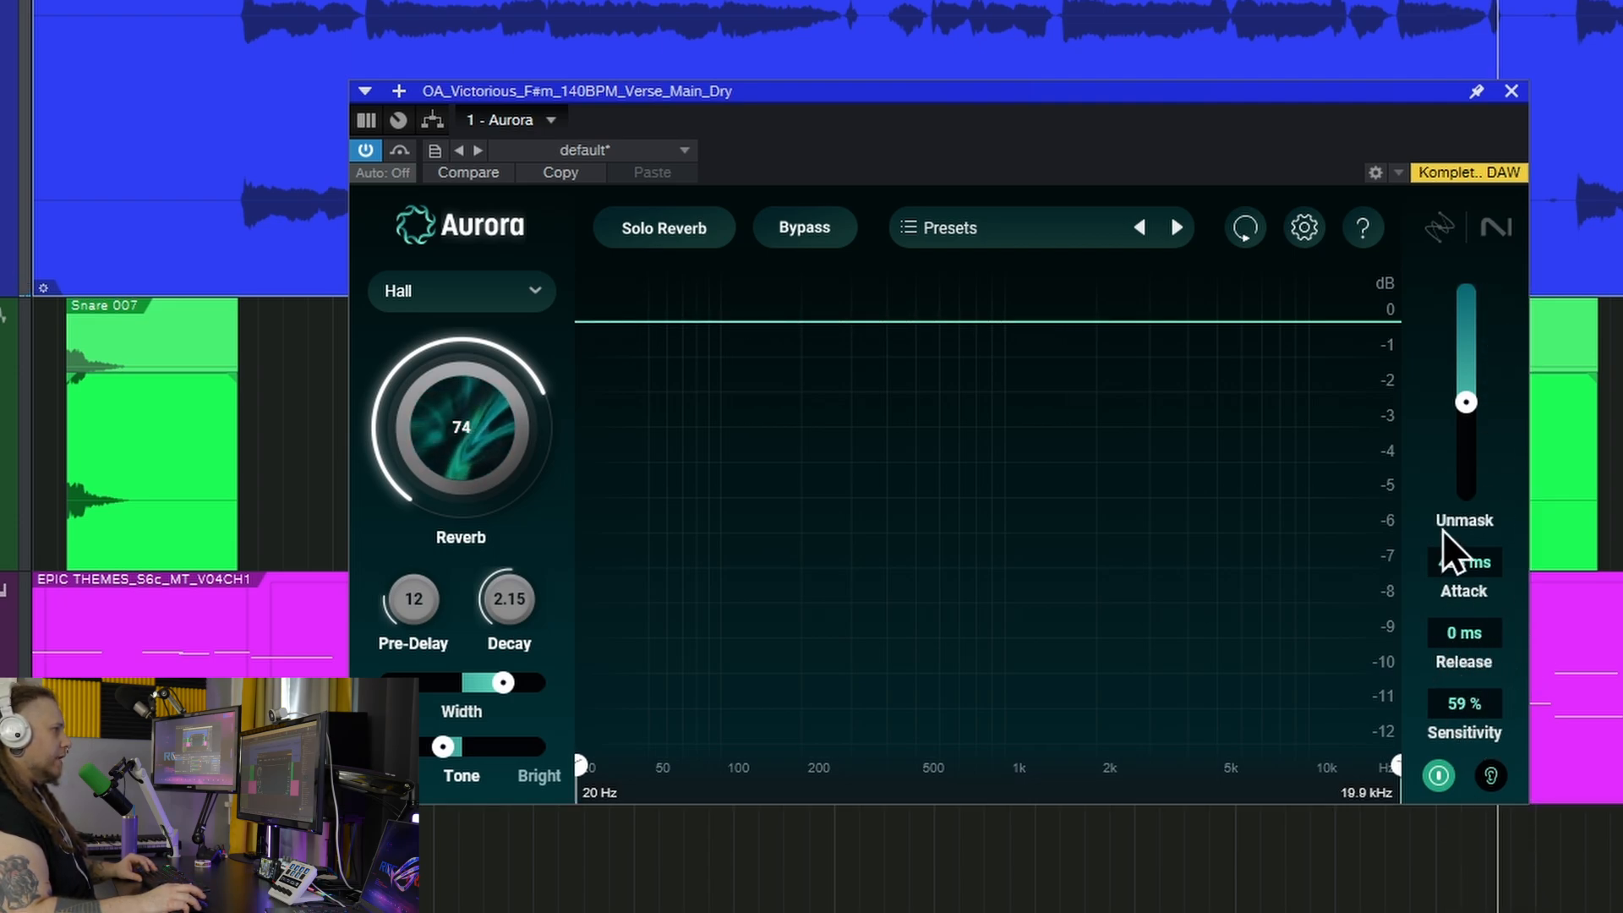
{"action": "scroll", "coordinate": [1471, 584], "scroll_direction": "down", "scroll_amount": 10}
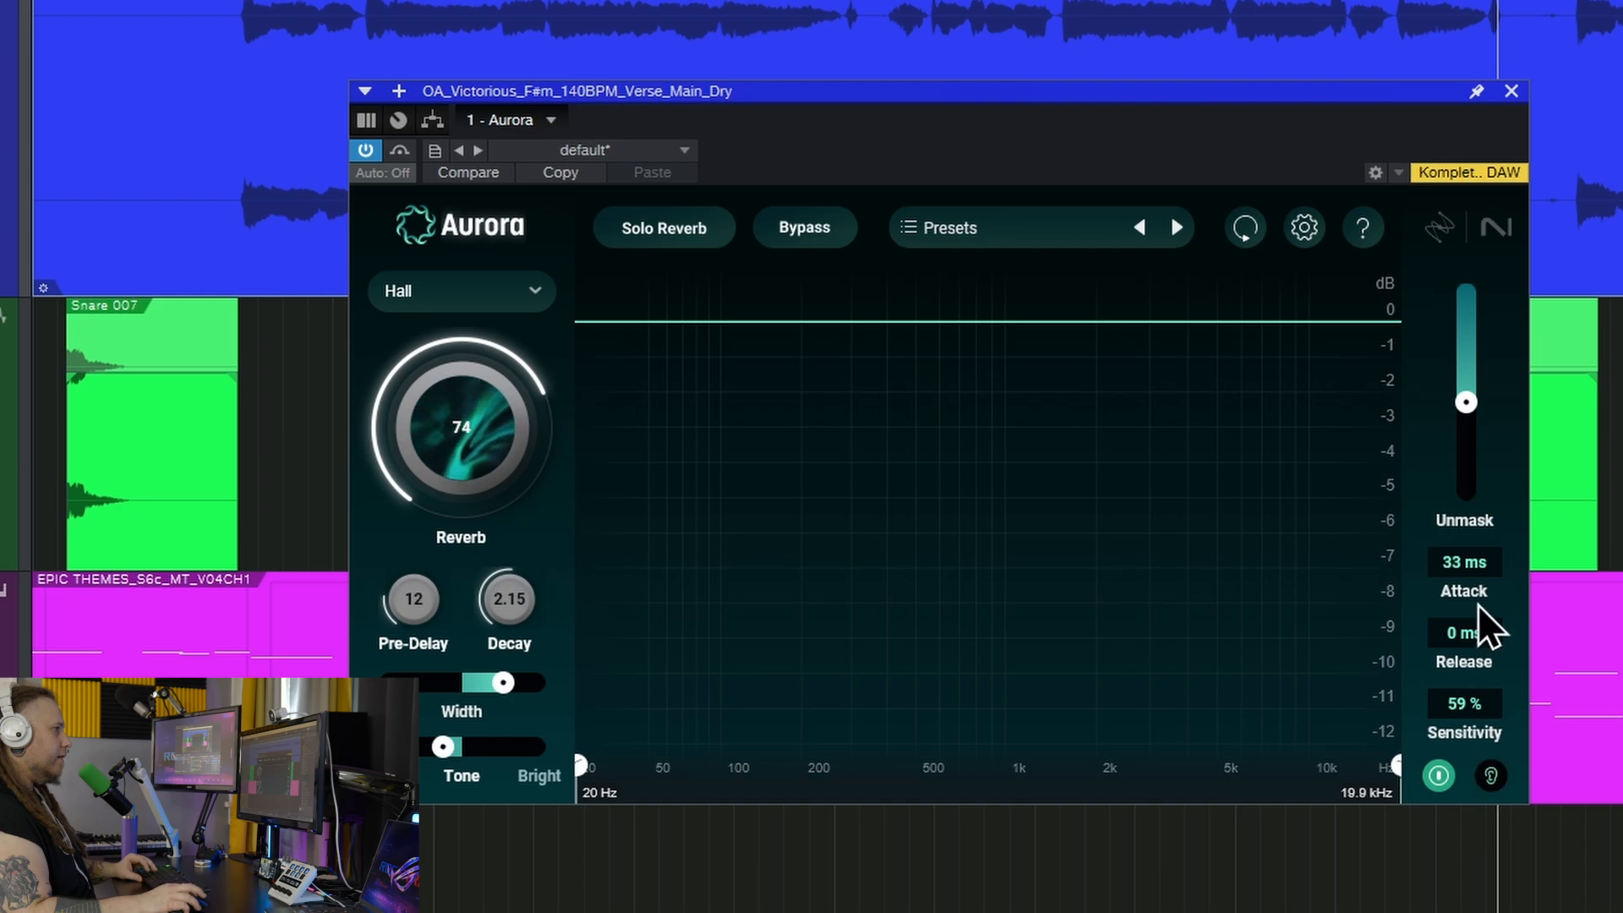
{"action": "scroll", "coordinate": [1457, 568], "scroll_direction": "down", "scroll_amount": 3}
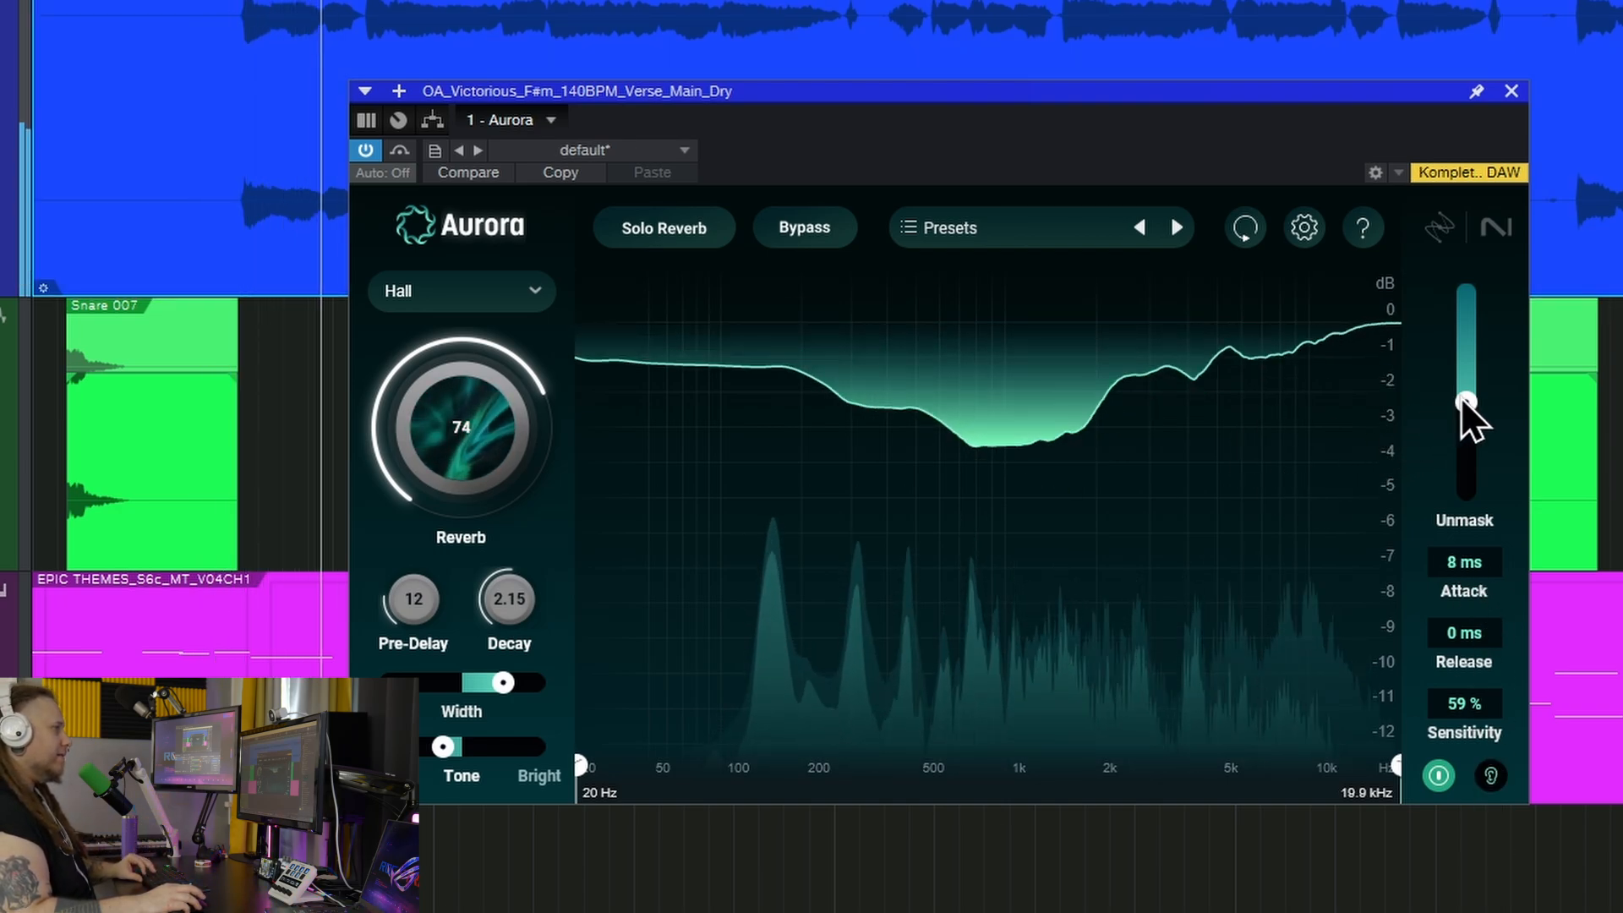
Raise Unmask to 57, Decay to 15.30 and Pre-Delay to 68 while the vocal plays.
{"action": "left_click_drag", "start_coordinate": [1465, 403], "coordinate": [1467, 463]}
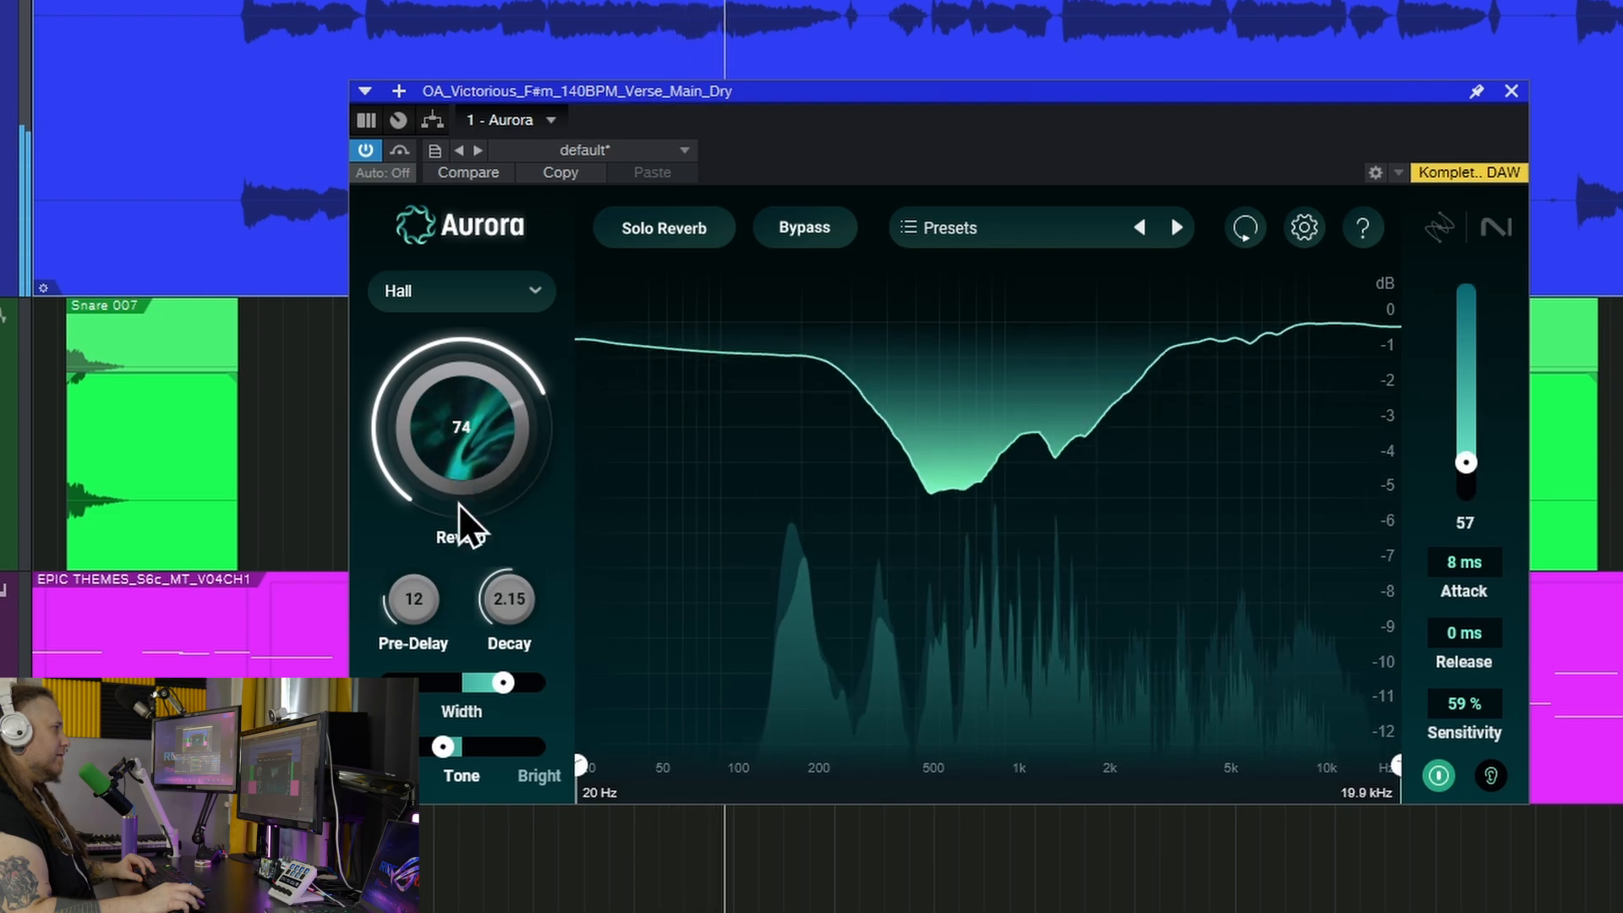
{"action": "left_click_drag", "start_coordinate": [536, 638], "coordinate": [548, 542]}
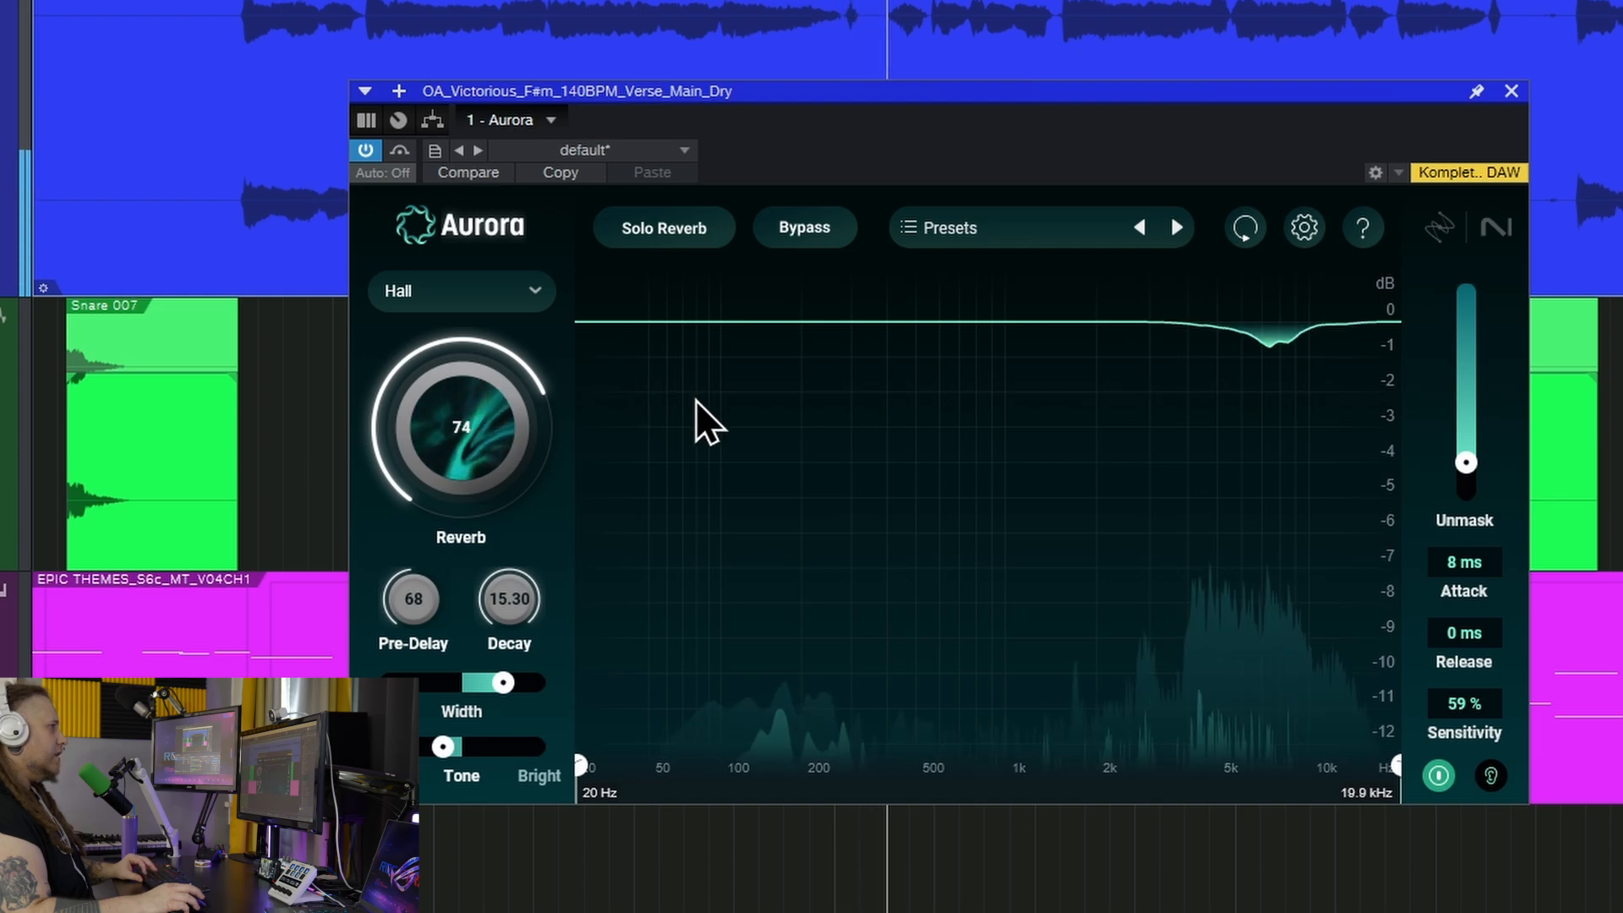
Try Reverb at 82, lower it to 54, and reset Unmask Attack to 10 ms, Release to 300 ms and Sensitivity to 50%.
{"action": "left_click_drag", "start_coordinate": [484, 441], "coordinate": [485, 412]}
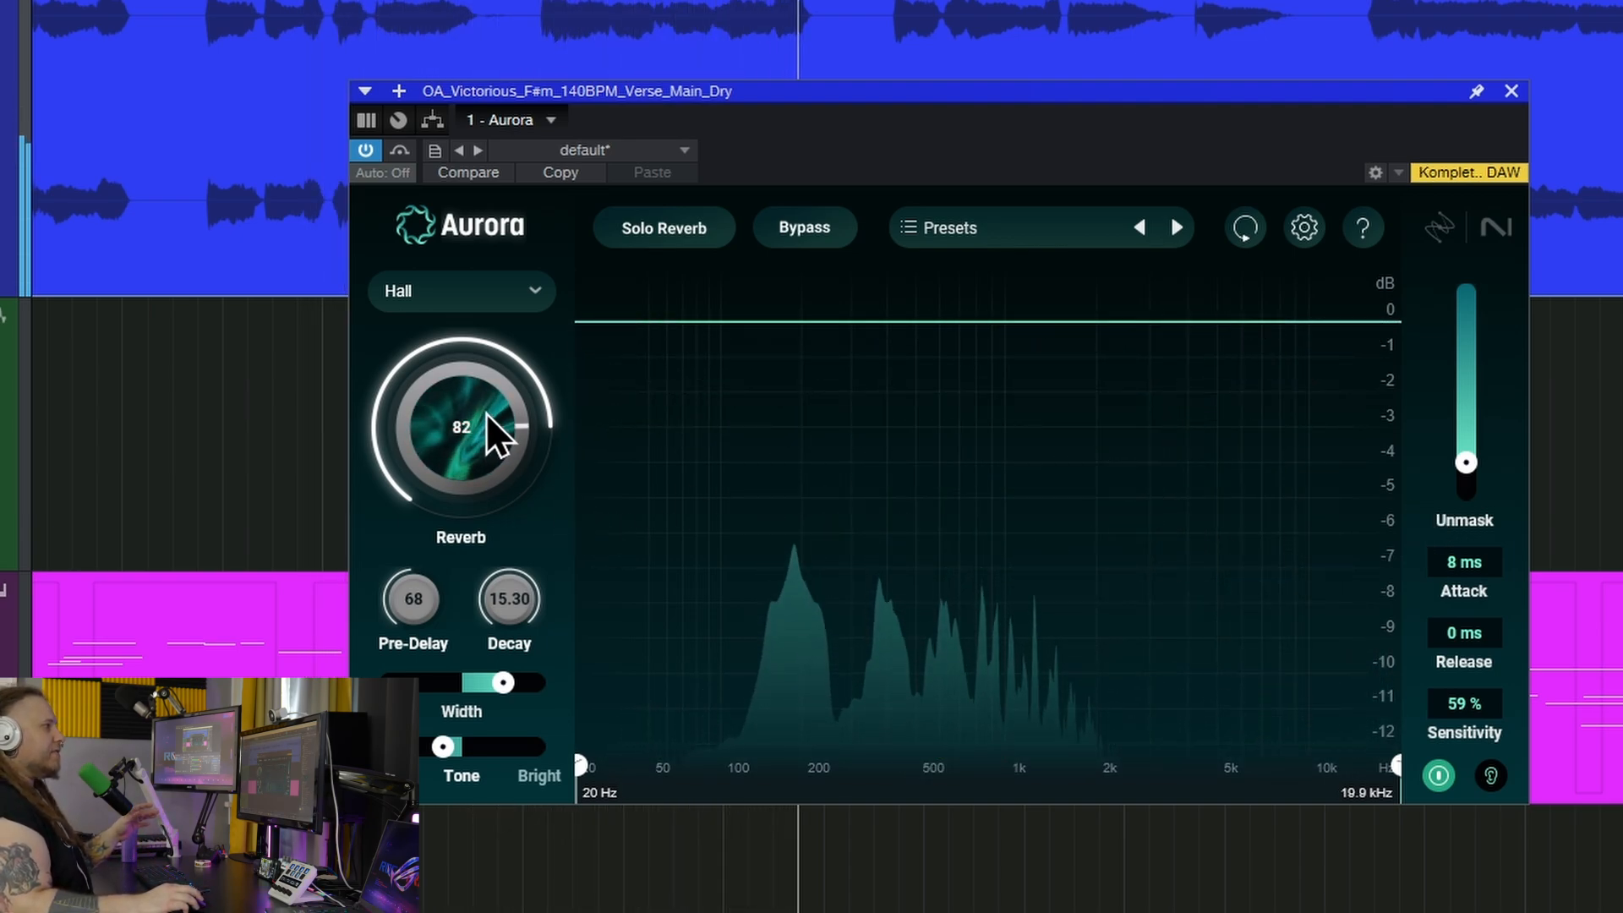
{"action": "left_click_drag", "start_coordinate": [489, 428], "coordinate": [507, 598]}
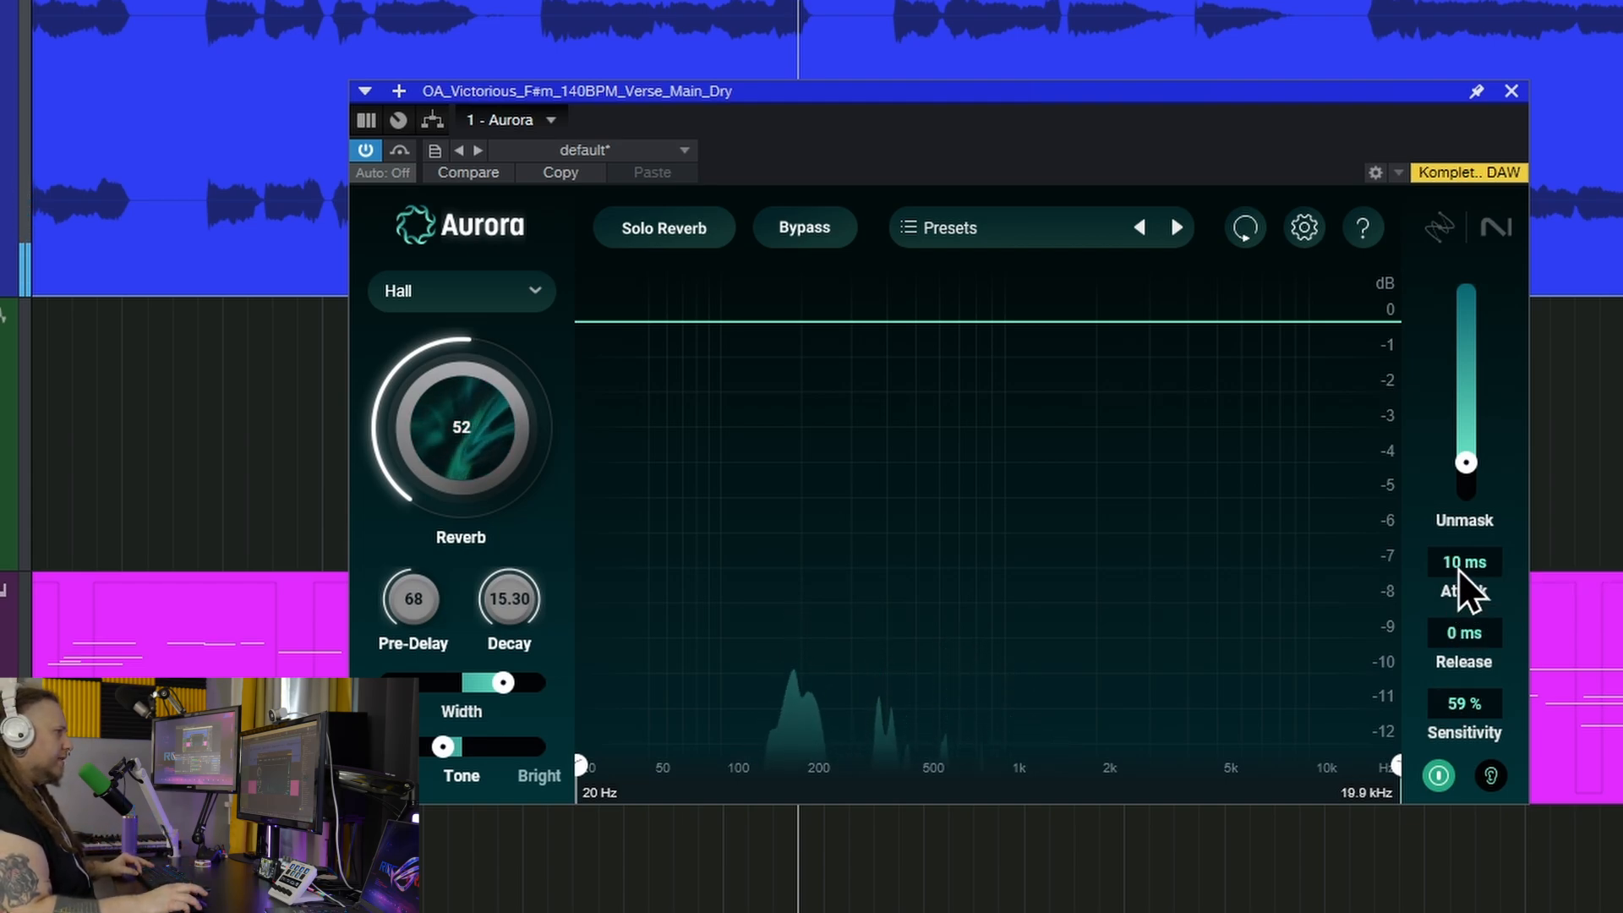
{"action": "double_click", "coordinate": [1469, 709]}
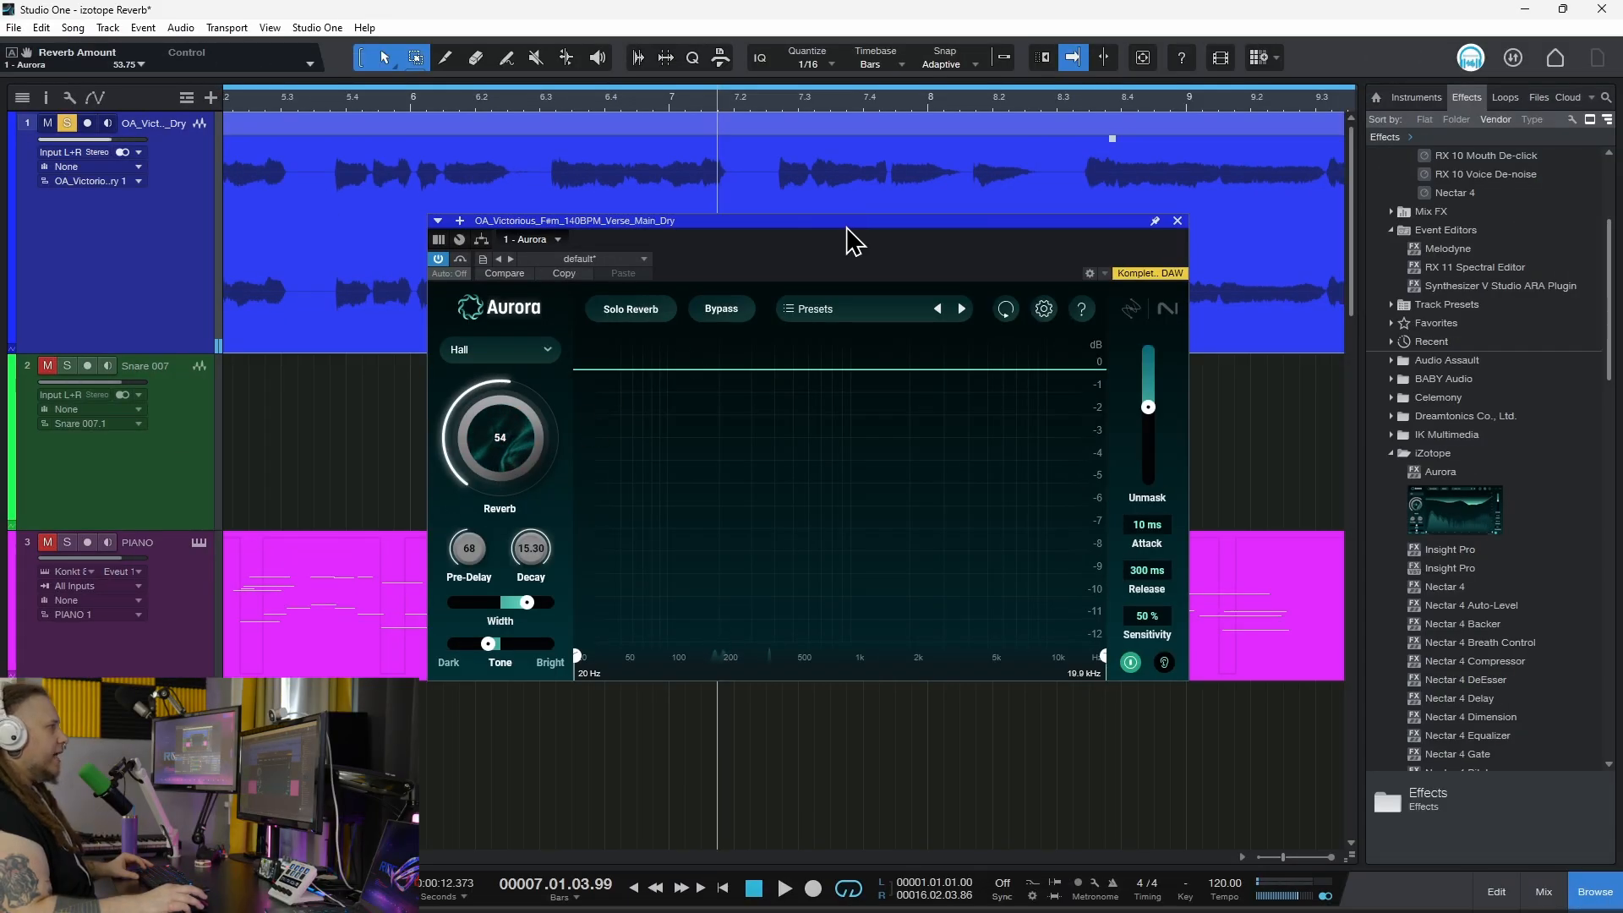
Move the Aurora window aside and place the playhead just before the first vocal phrase, between beats 1.2 and 1.3.
{"action": "left_click_drag", "start_coordinate": [848, 227], "coordinate": [901, 233]}
{"action": "key", "text": "Home"}
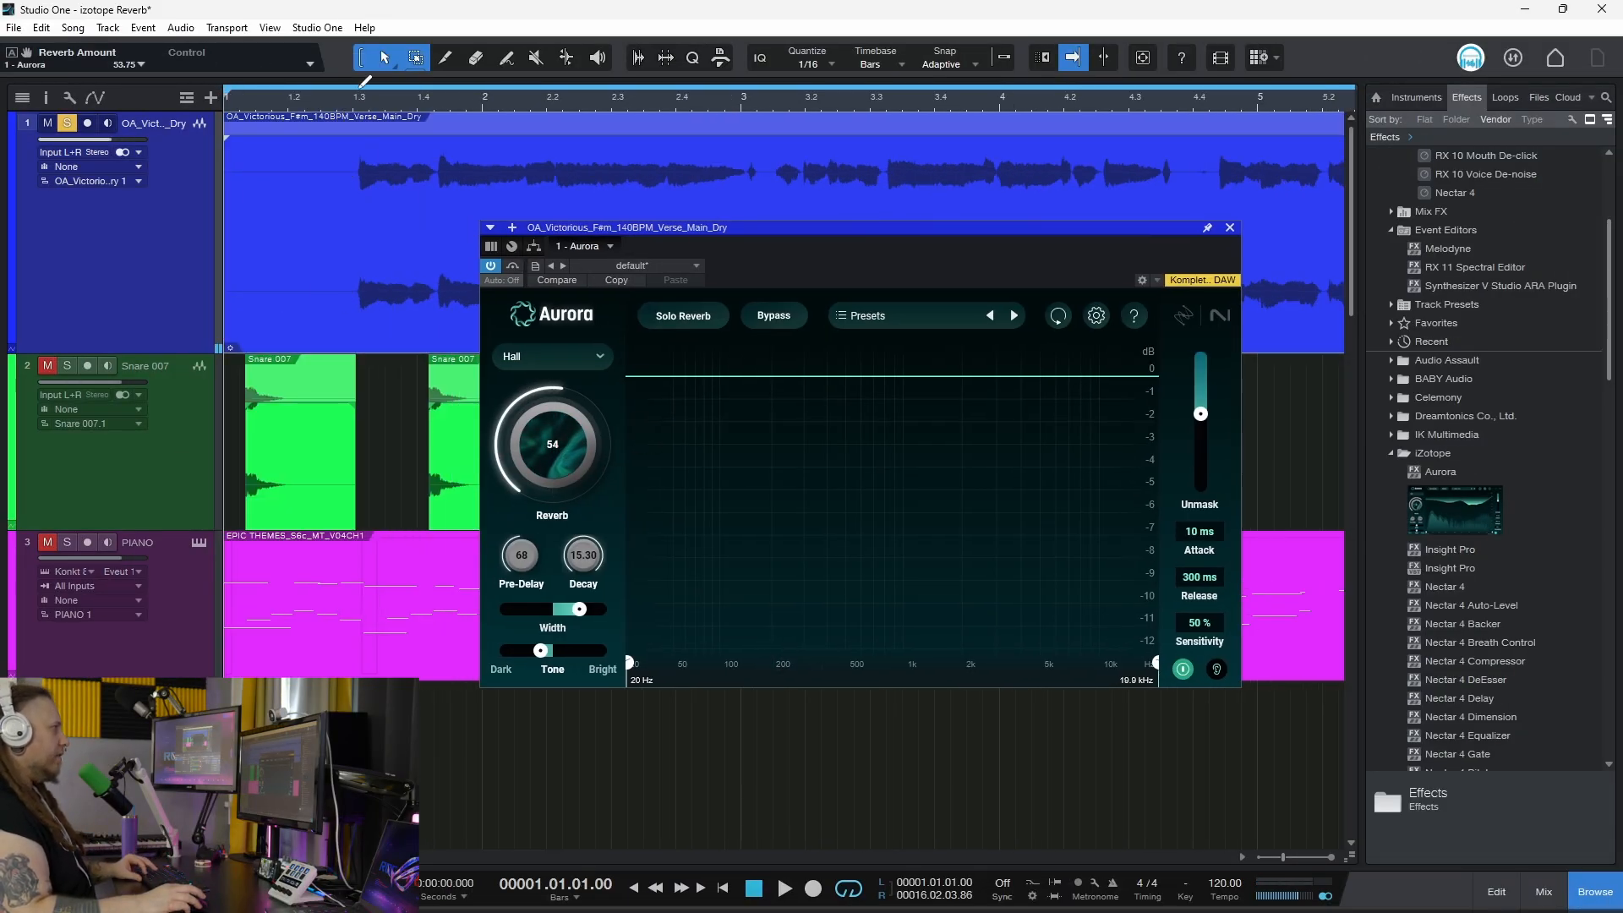
{"action": "left_click", "coordinate": [345, 110]}
Review the available reverb types in Aurora, keeping Hall selected, and shift the plugin window clear of the tracks.
{"action": "left_click", "coordinate": [600, 357]}
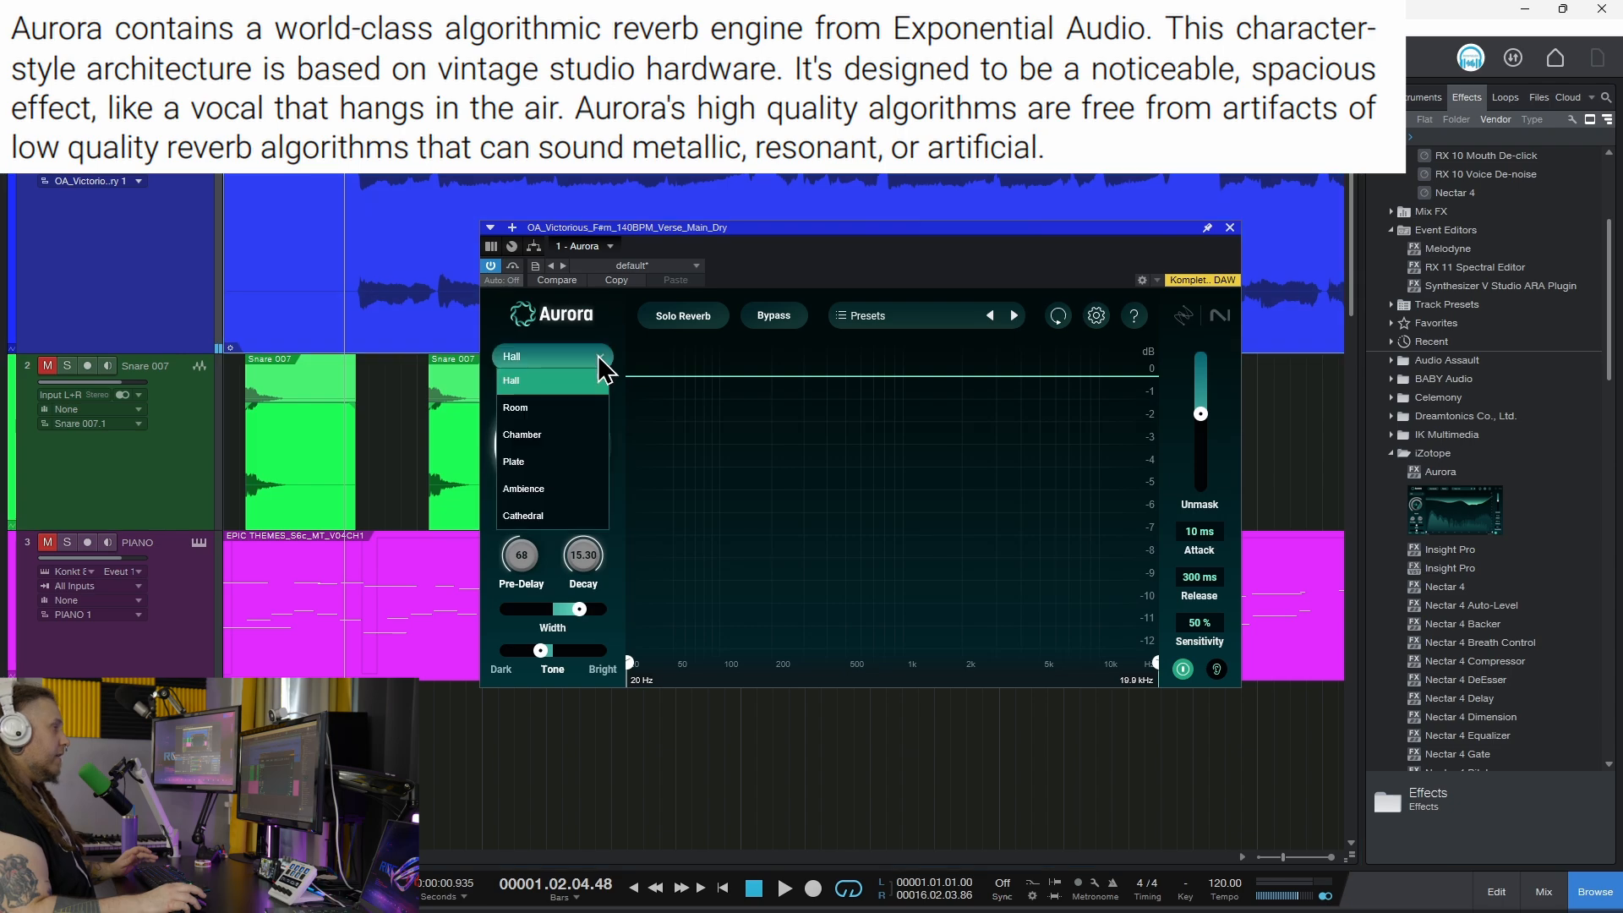
{"action": "left_click_drag", "start_coordinate": [749, 239], "coordinate": [826, 240]}
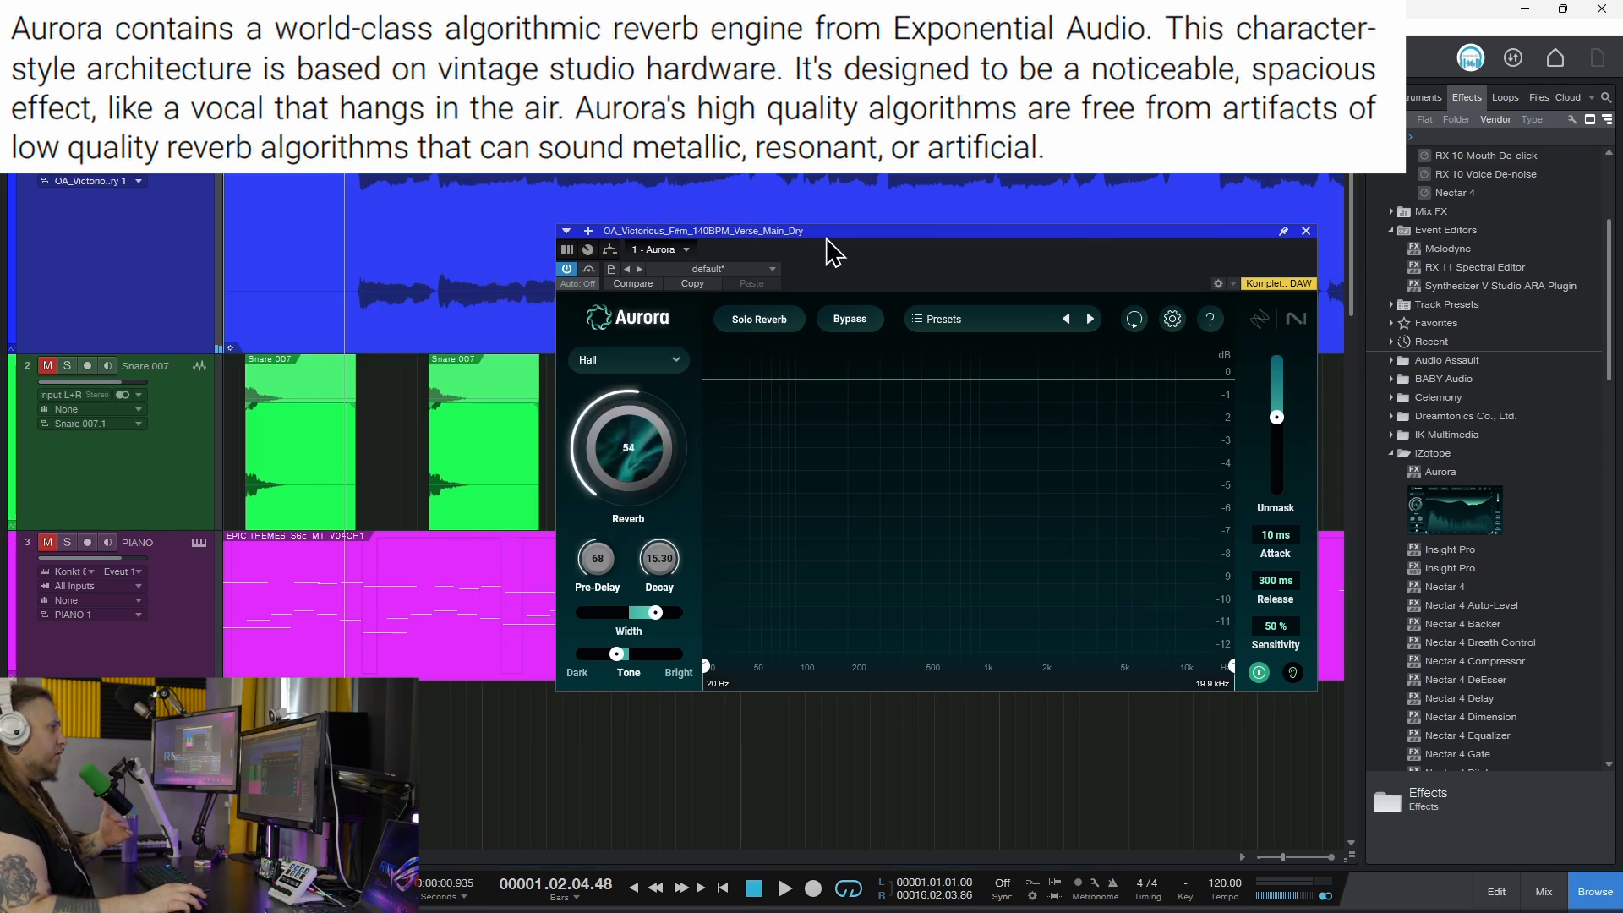
{"action": "left_click", "coordinate": [674, 364]}
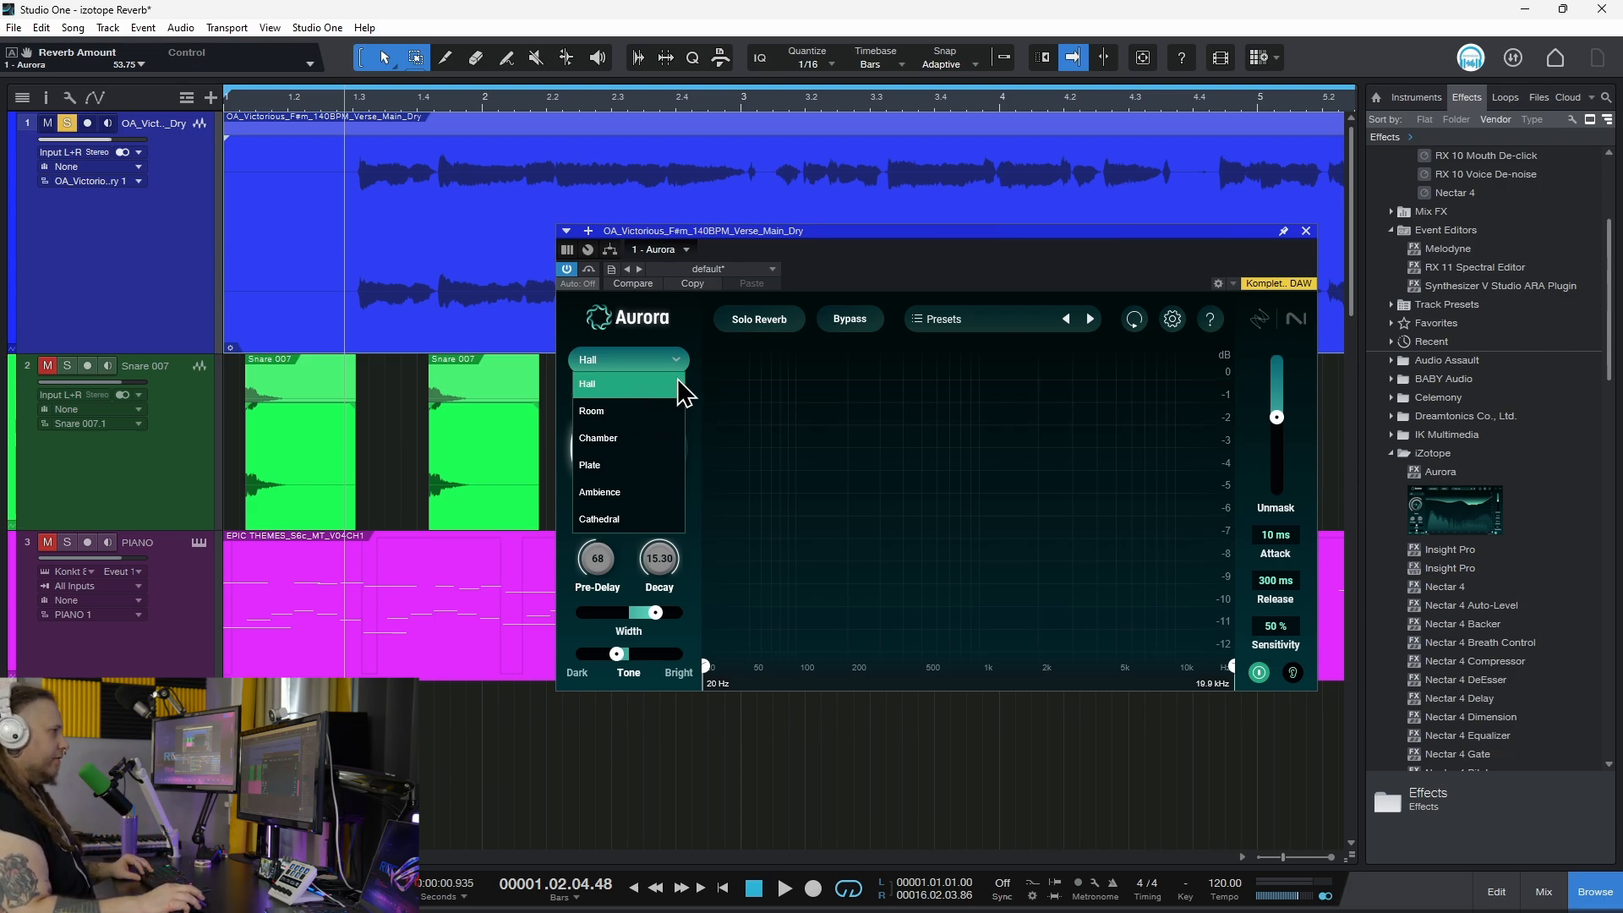
{"action": "left_click", "coordinate": [756, 471]}
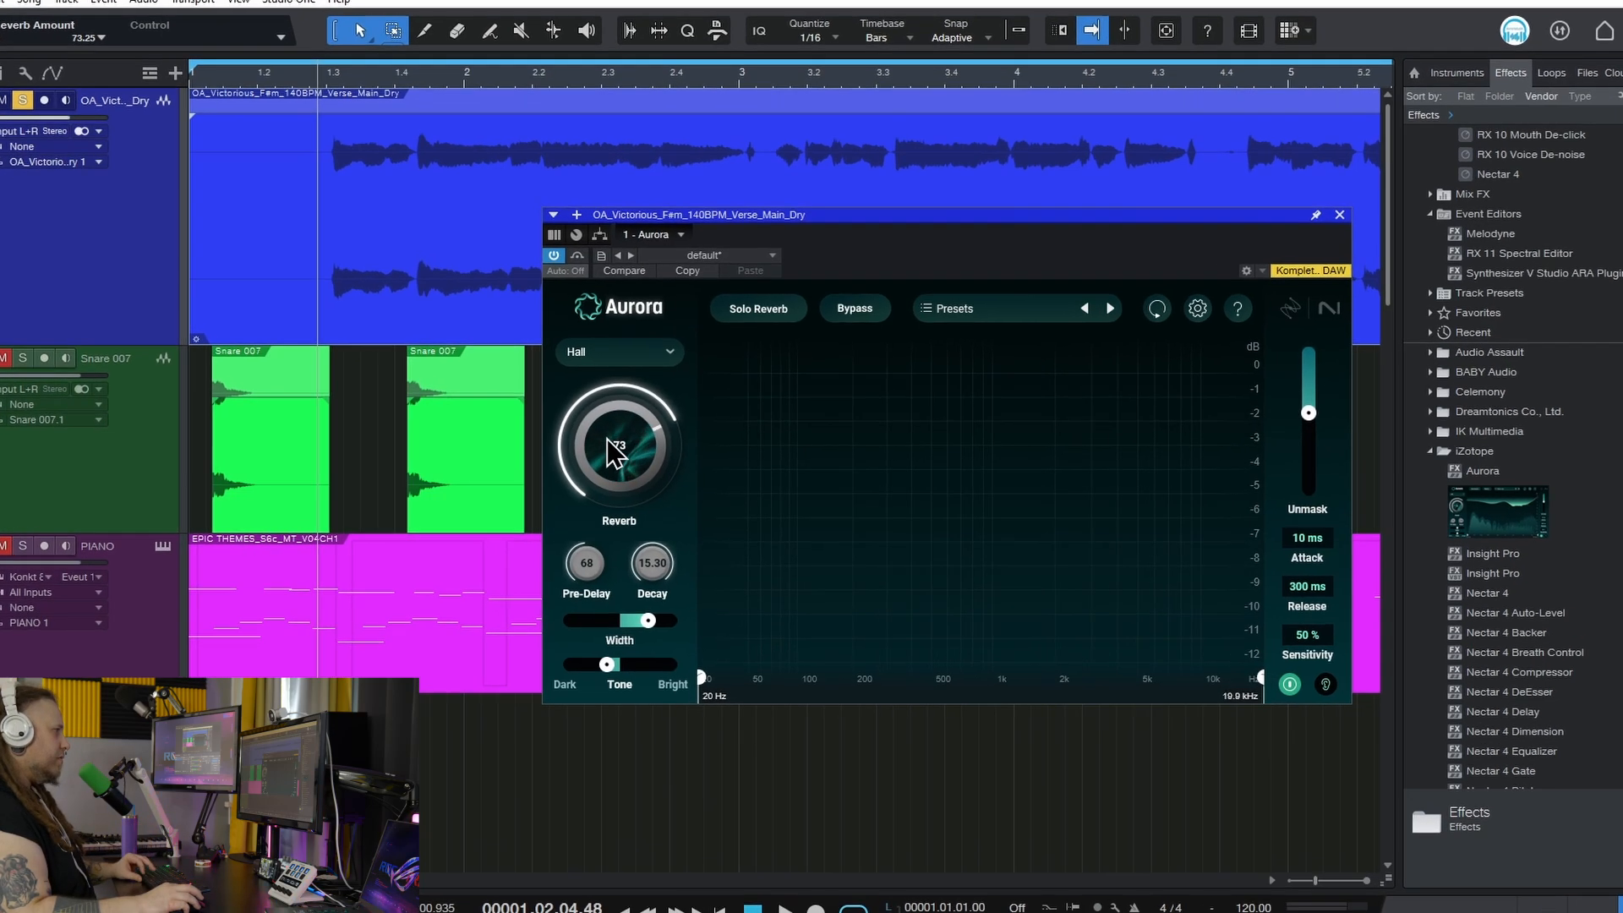
Play the vocal through the Hall reverb with Reverb at 64, Decay at 1.86 and Pre-Delay at 12 ms.
{"action": "mouse_move", "coordinate": [614, 444]}
{"action": "left_mouse_down"}
{"action": "mouse_move", "coordinate": [605, 472]}
{"action": "mouse_move", "coordinate": [599, 432]}
{"action": "left_mouse_up"}
{"action": "key", "text": "space"}
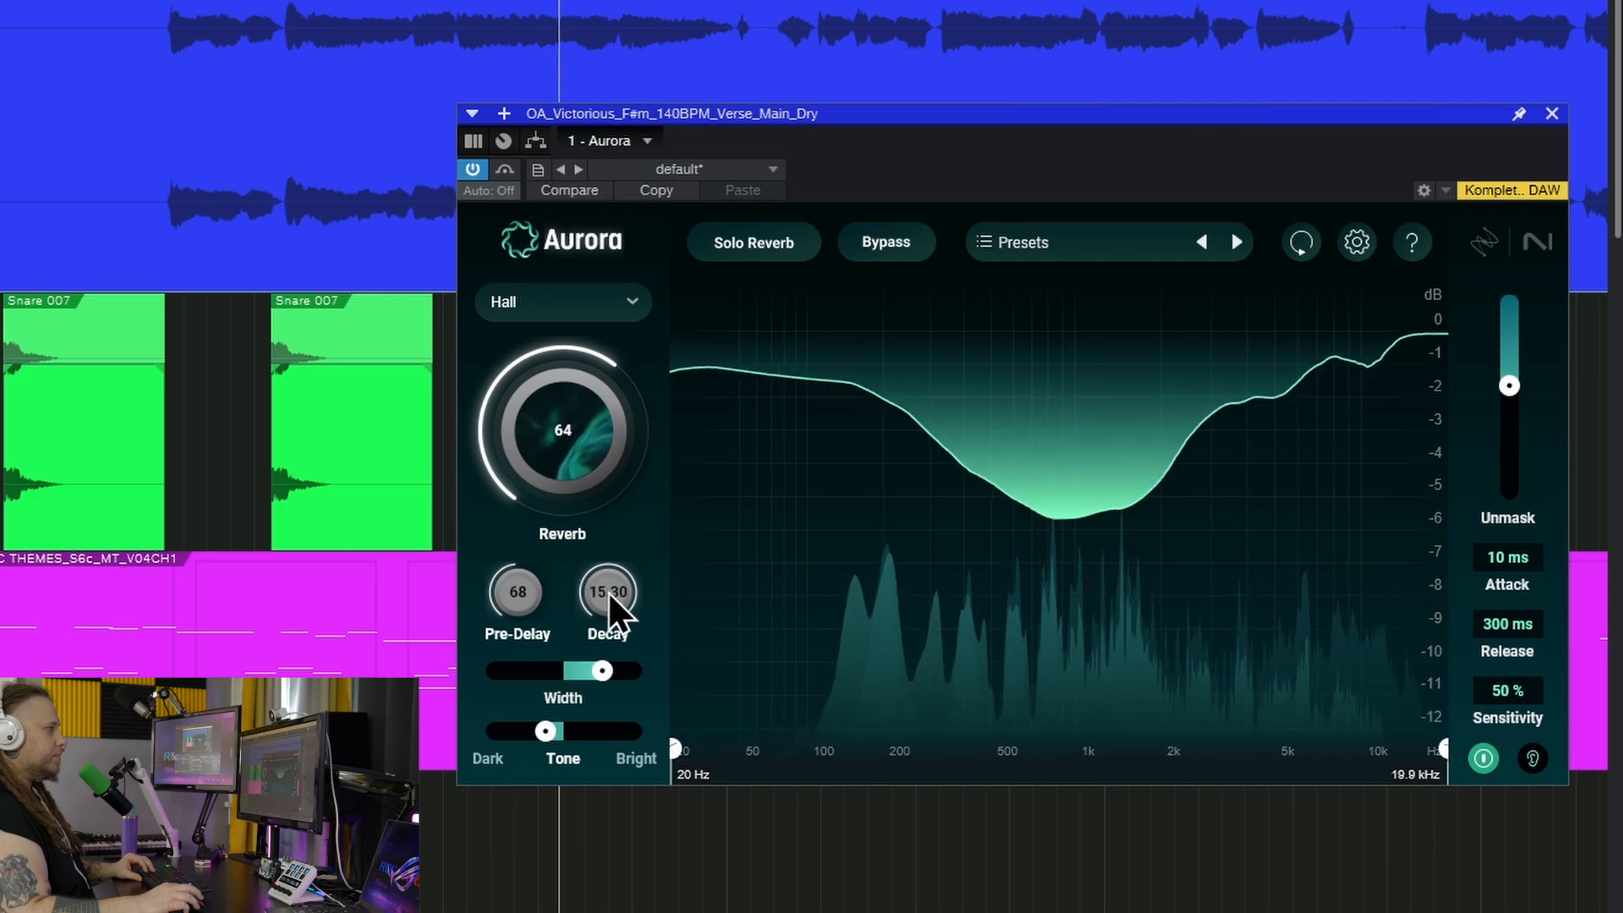
{"action": "left_click_drag", "start_coordinate": [596, 610], "coordinate": [601, 779]}
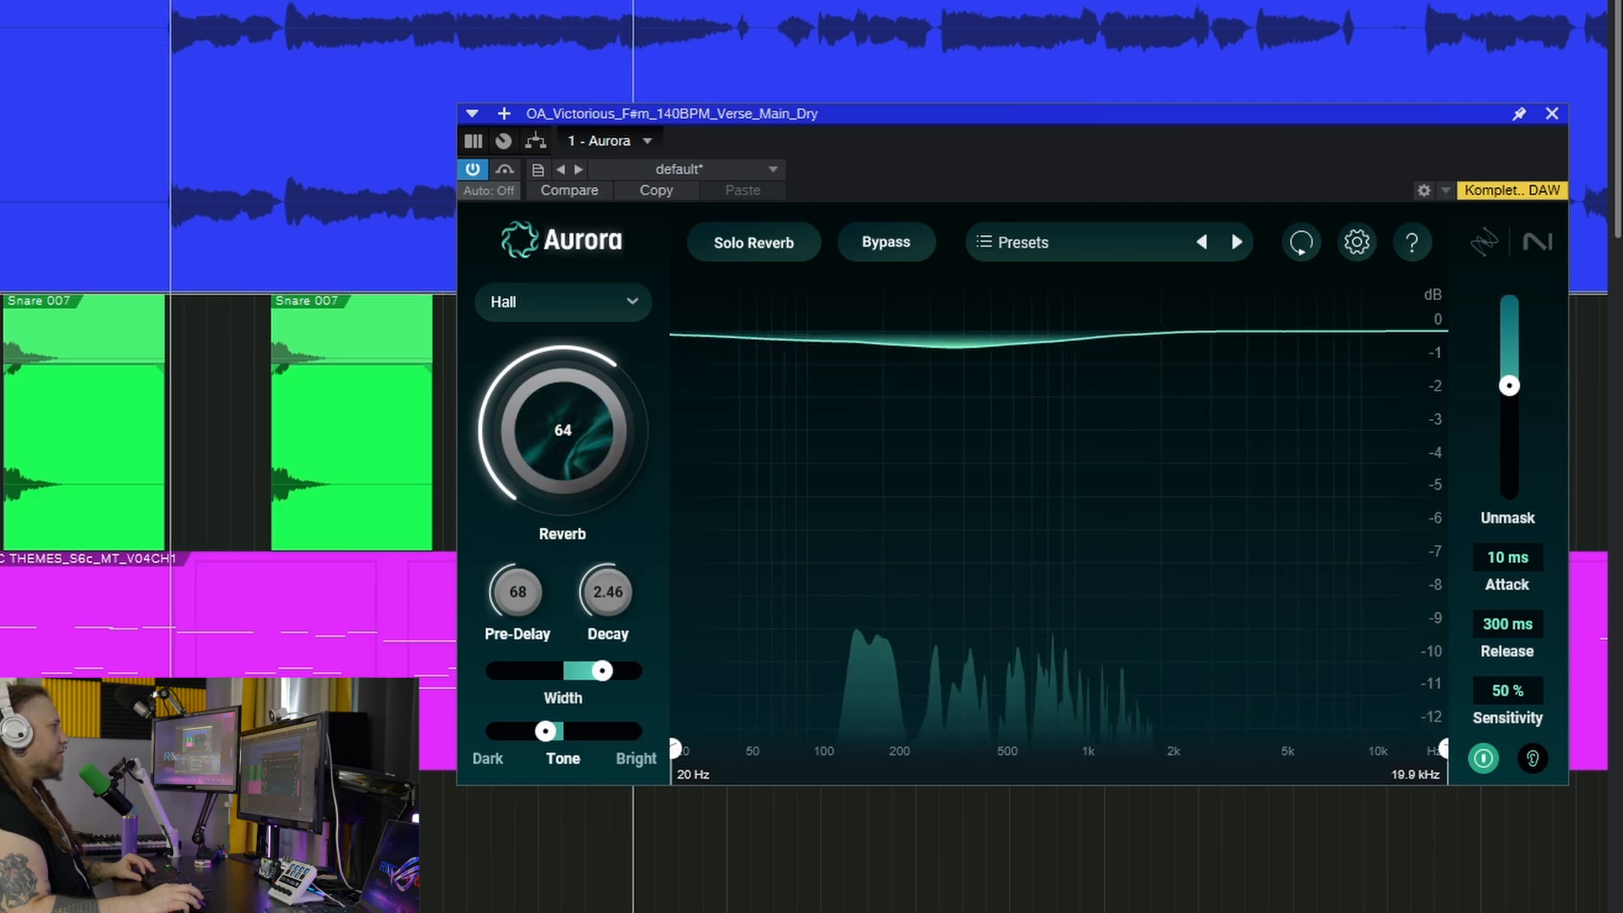
{"action": "left_click_drag", "start_coordinate": [515, 566], "coordinate": [507, 713]}
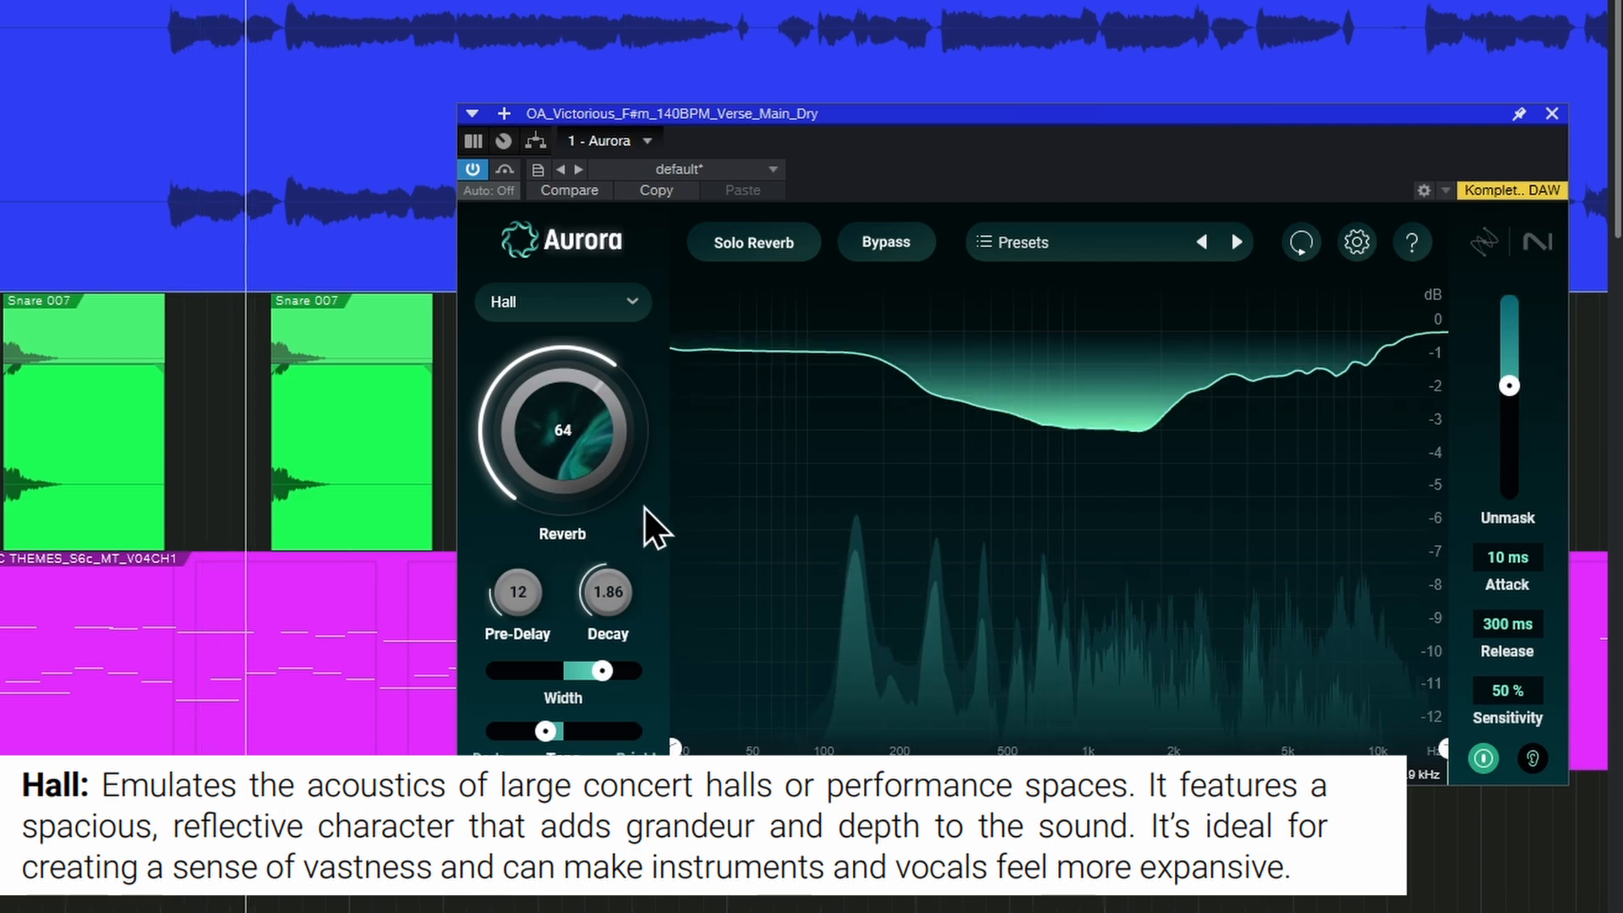
Switch the reverb type to Room during playback, with Reverb at 78 and Unmask lowered to 6.4.
{"action": "left_click_drag", "start_coordinate": [623, 464], "coordinate": [636, 318]}
{"action": "left_click", "coordinate": [632, 312]}
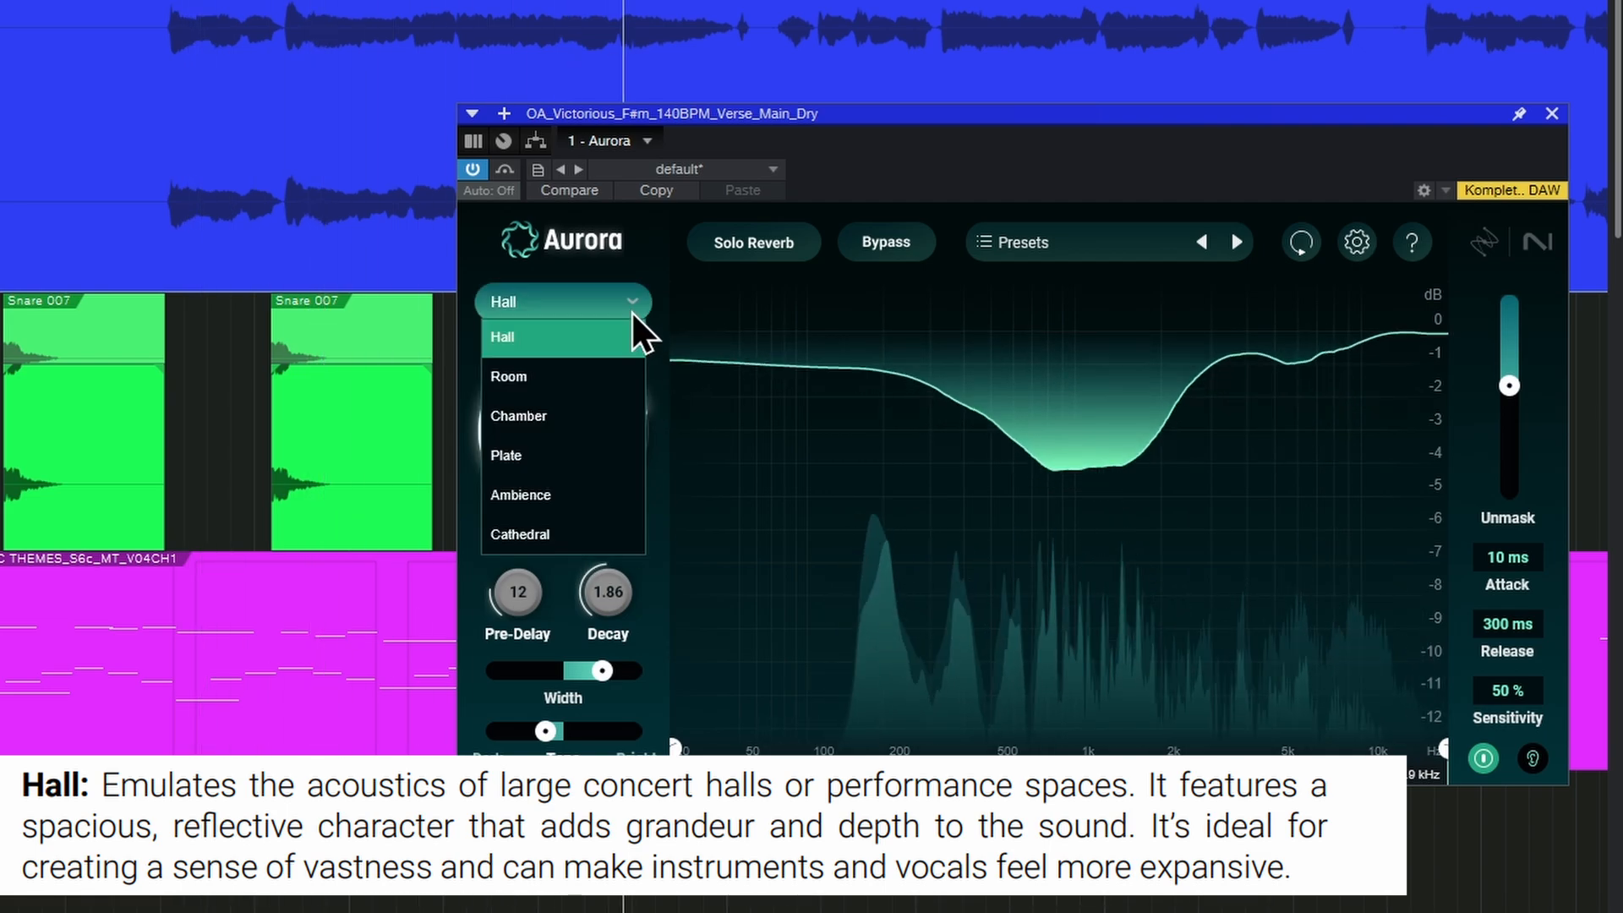
{"action": "left_click", "coordinate": [550, 373]}
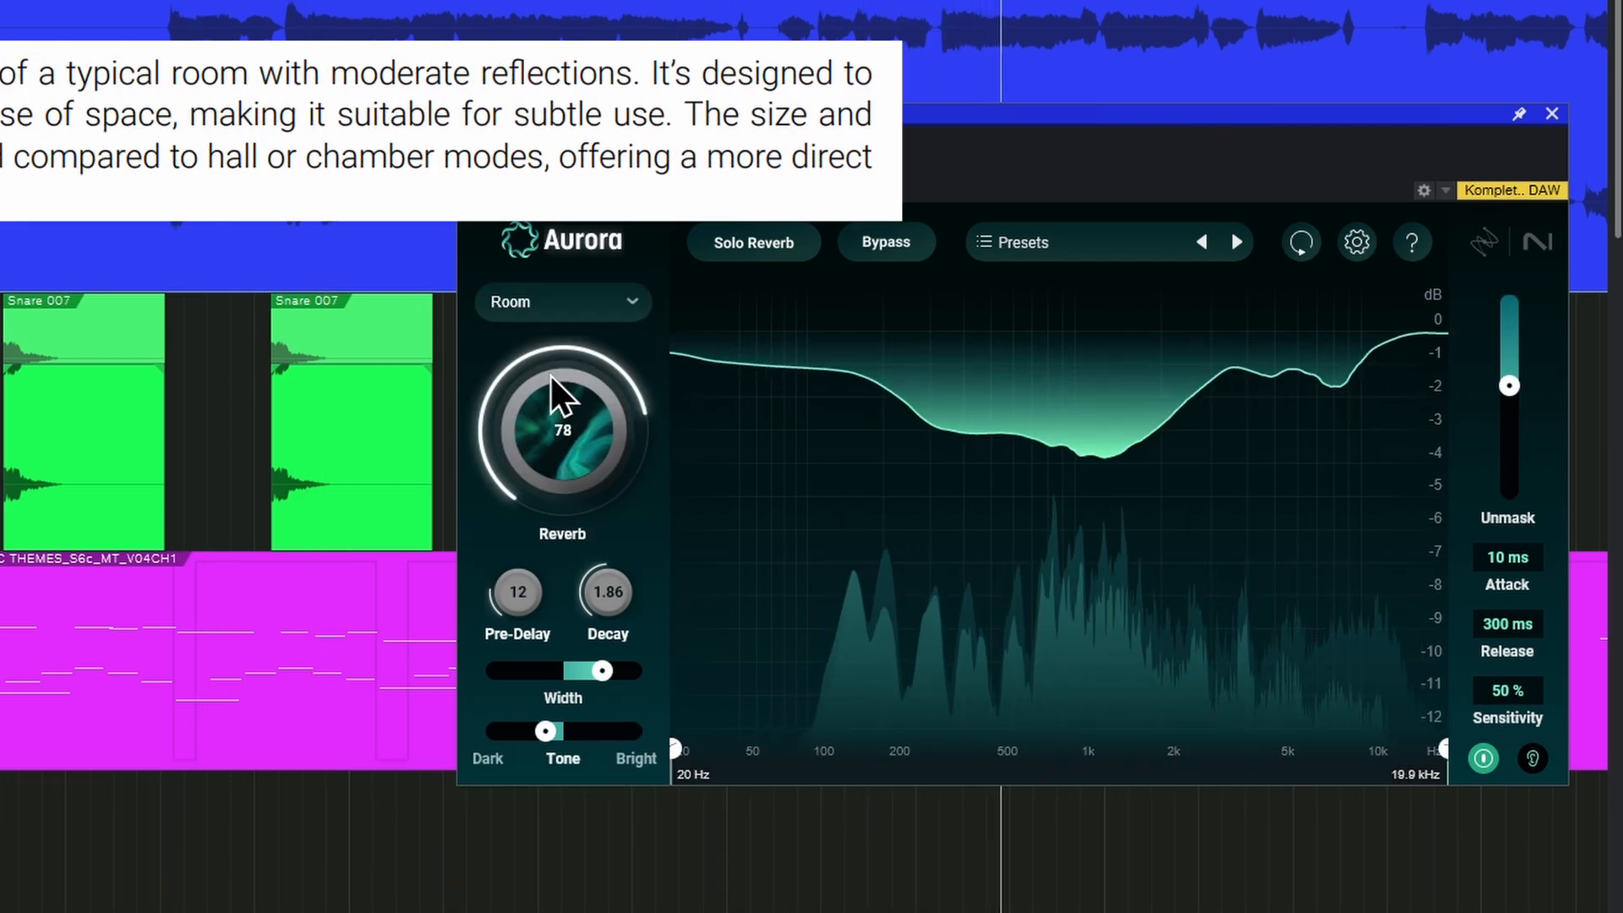
{"action": "left_click_drag", "start_coordinate": [1510, 385], "coordinate": [1528, 350]}
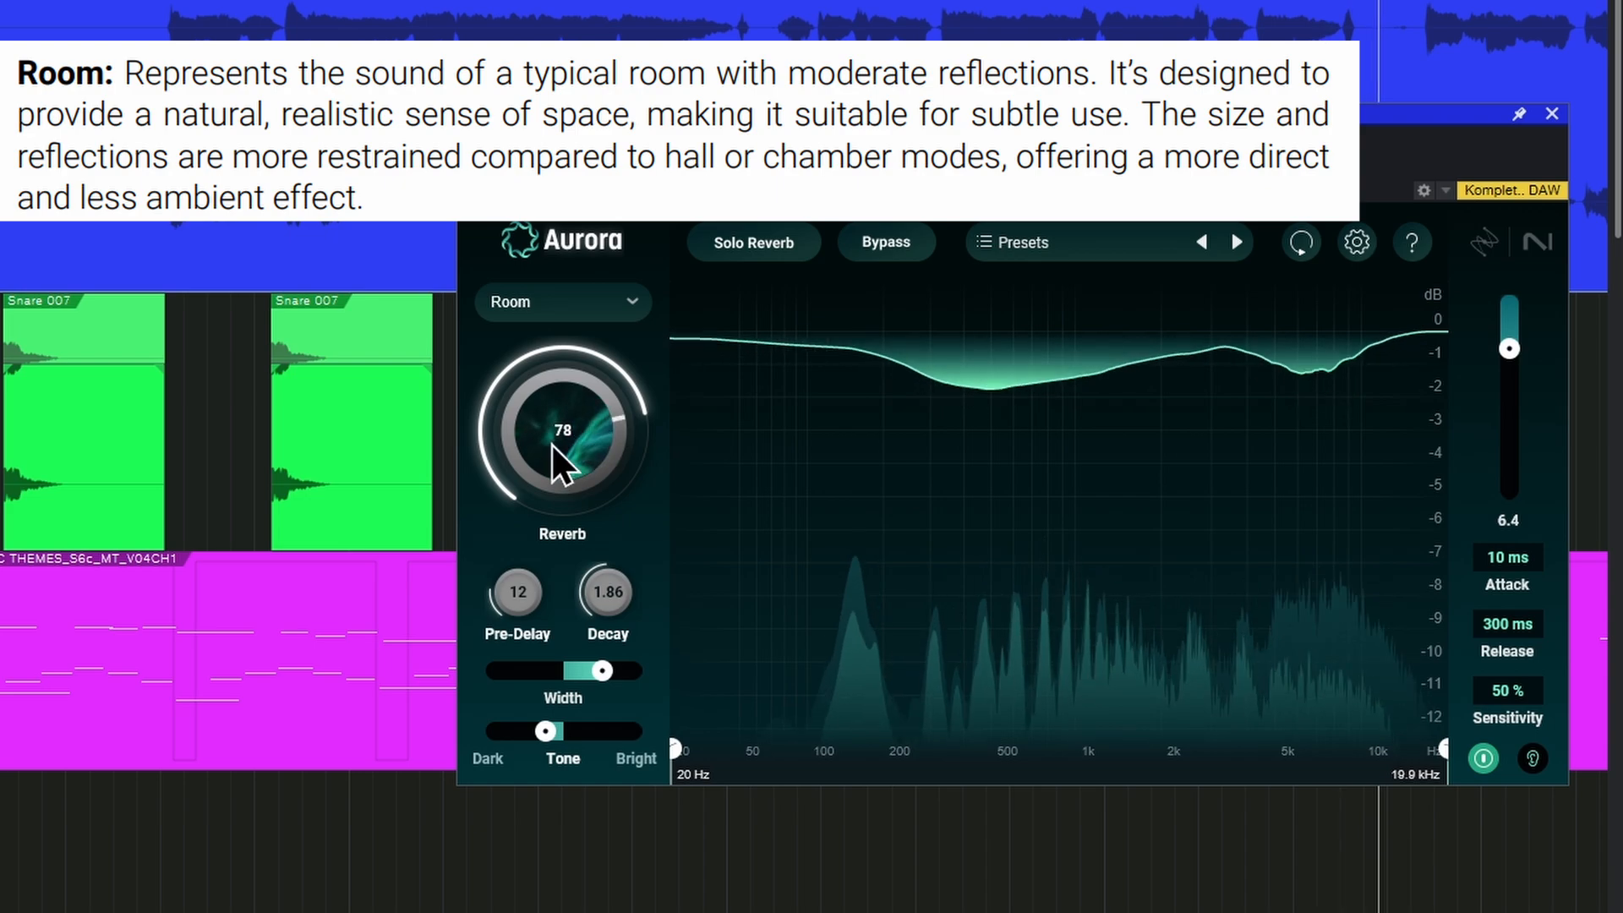
Audition the Chamber and Plate reverb types on the vocal with Reverb raised to 86.
{"action": "left_click", "coordinate": [628, 314]}
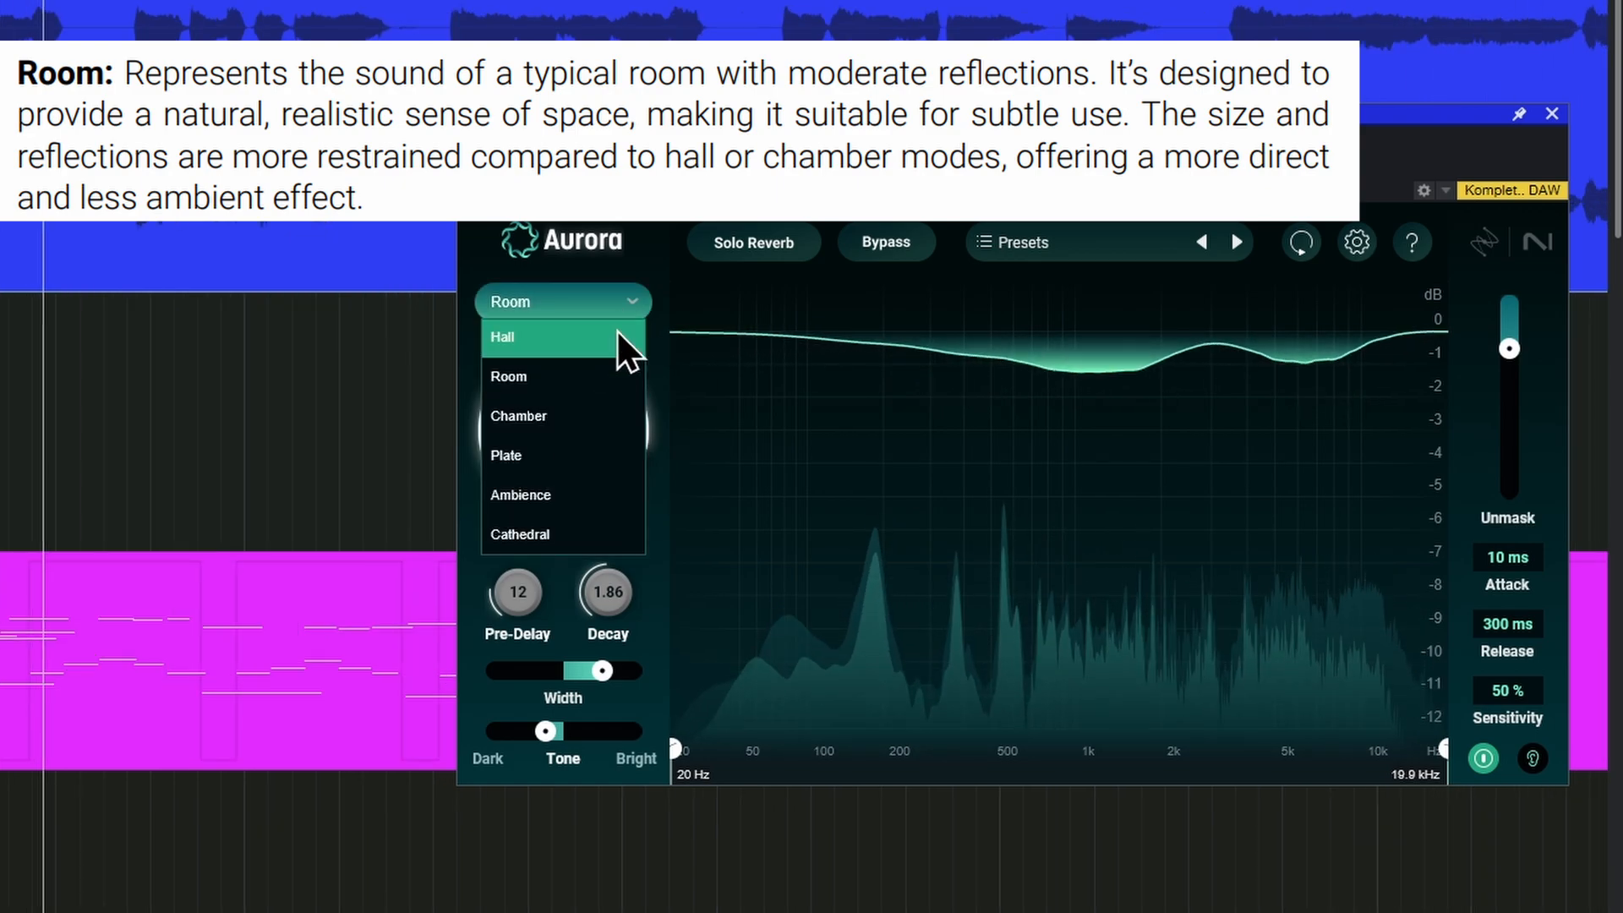
{"action": "left_click", "coordinate": [583, 423]}
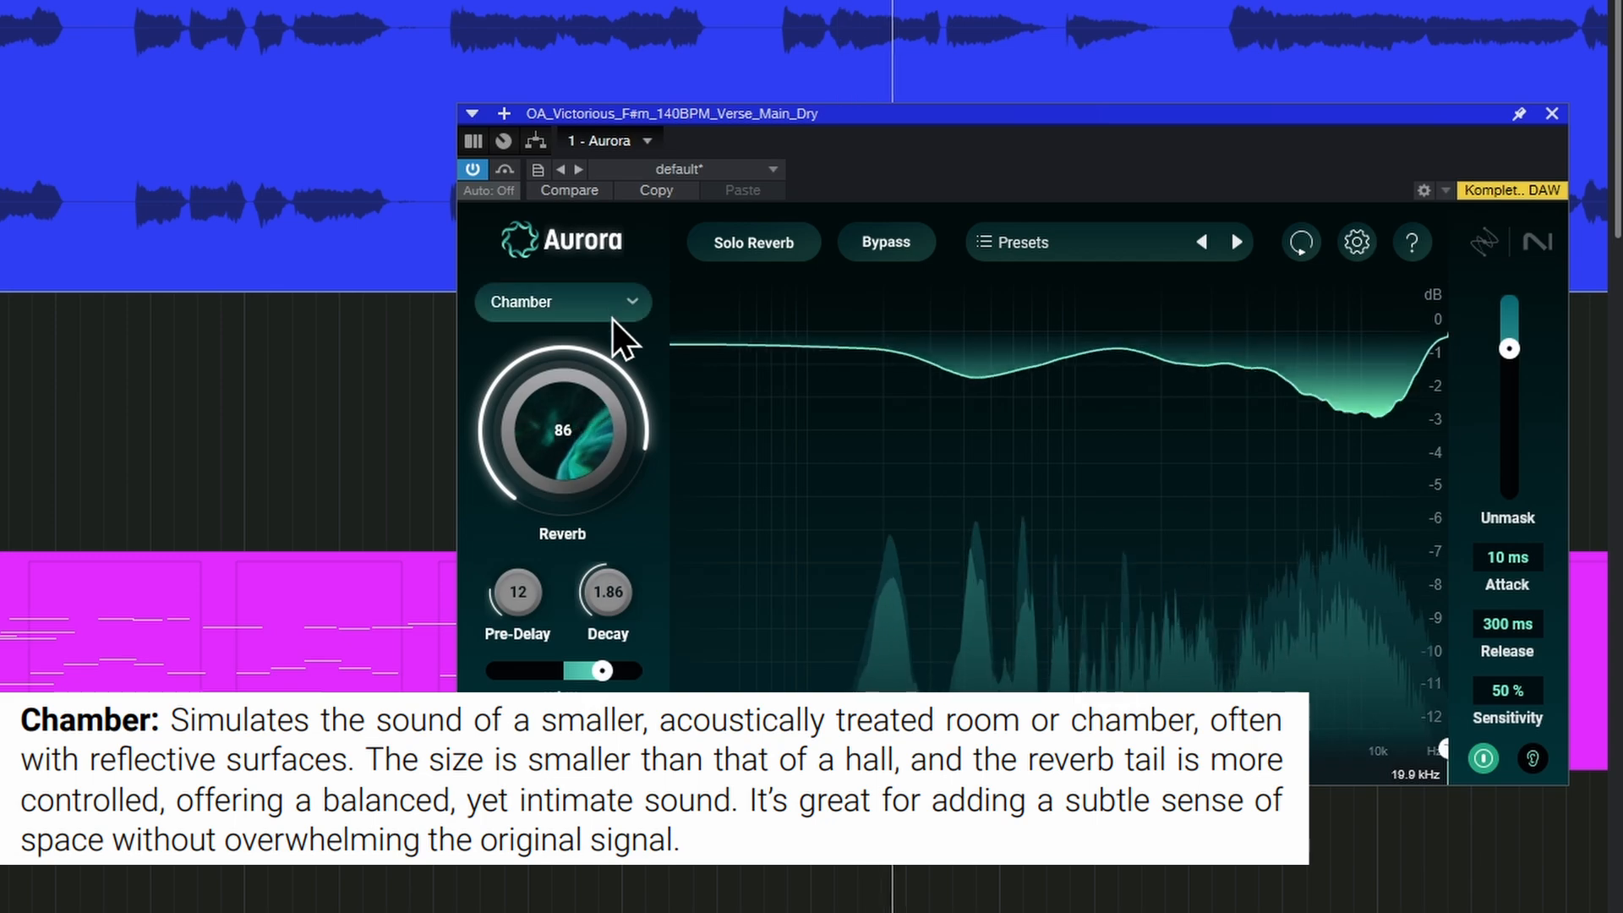
{"action": "left_click", "coordinate": [597, 319]}
{"action": "left_click", "coordinate": [576, 449]}
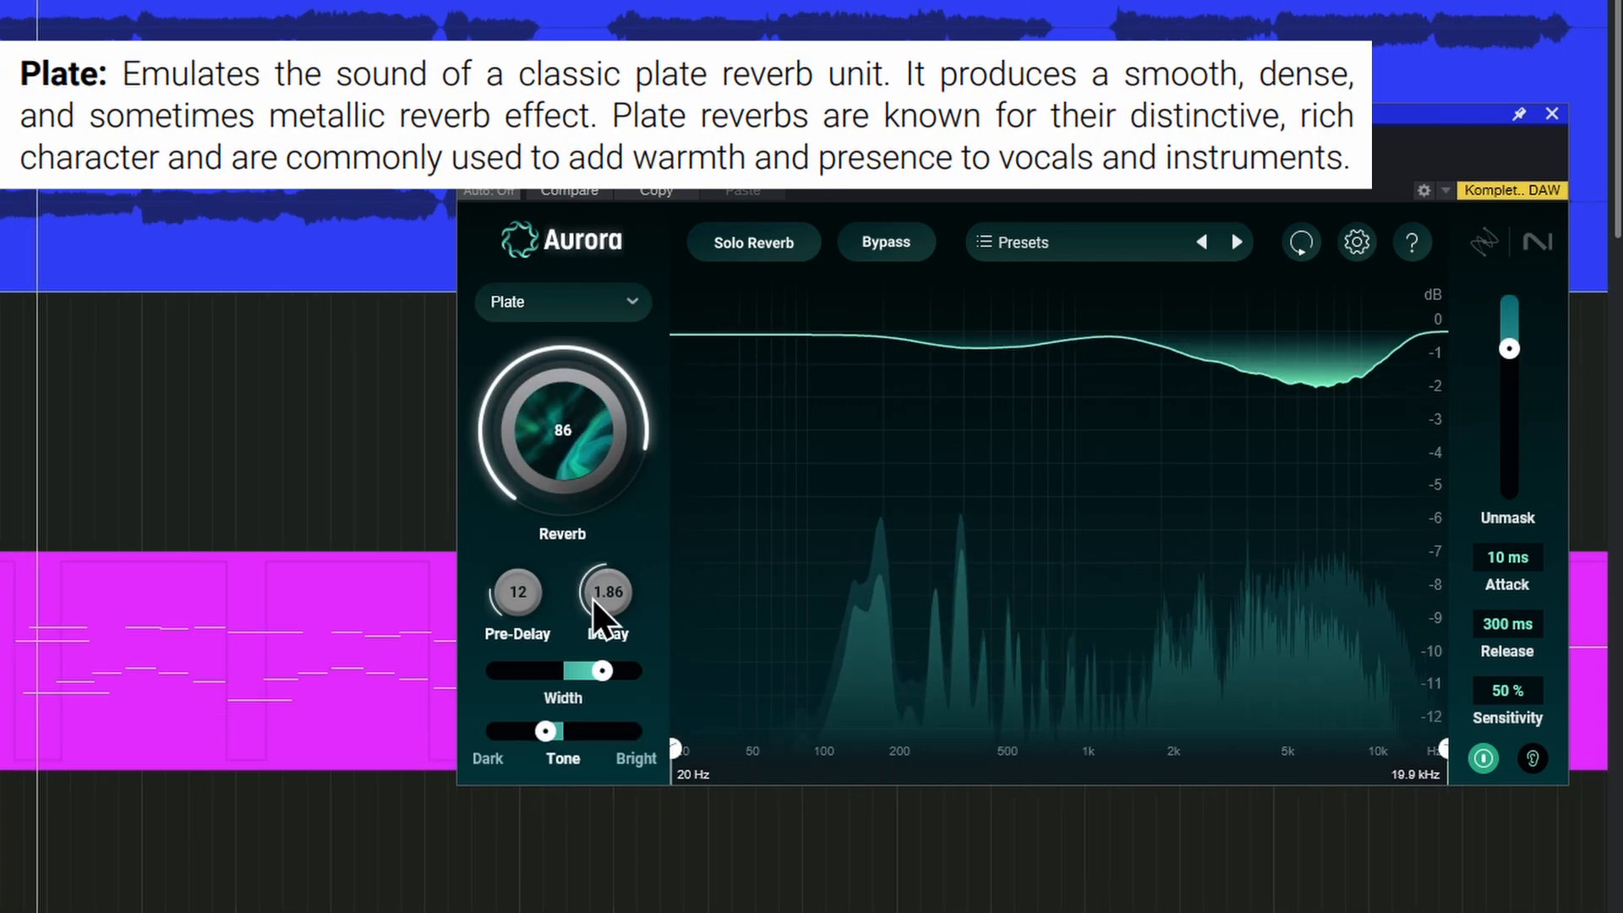
Switch the reverb type to Ambience and raise Reverb to 95 while the vocal plays.
{"action": "left_click", "coordinate": [587, 319]}
{"action": "left_click", "coordinate": [553, 493]}
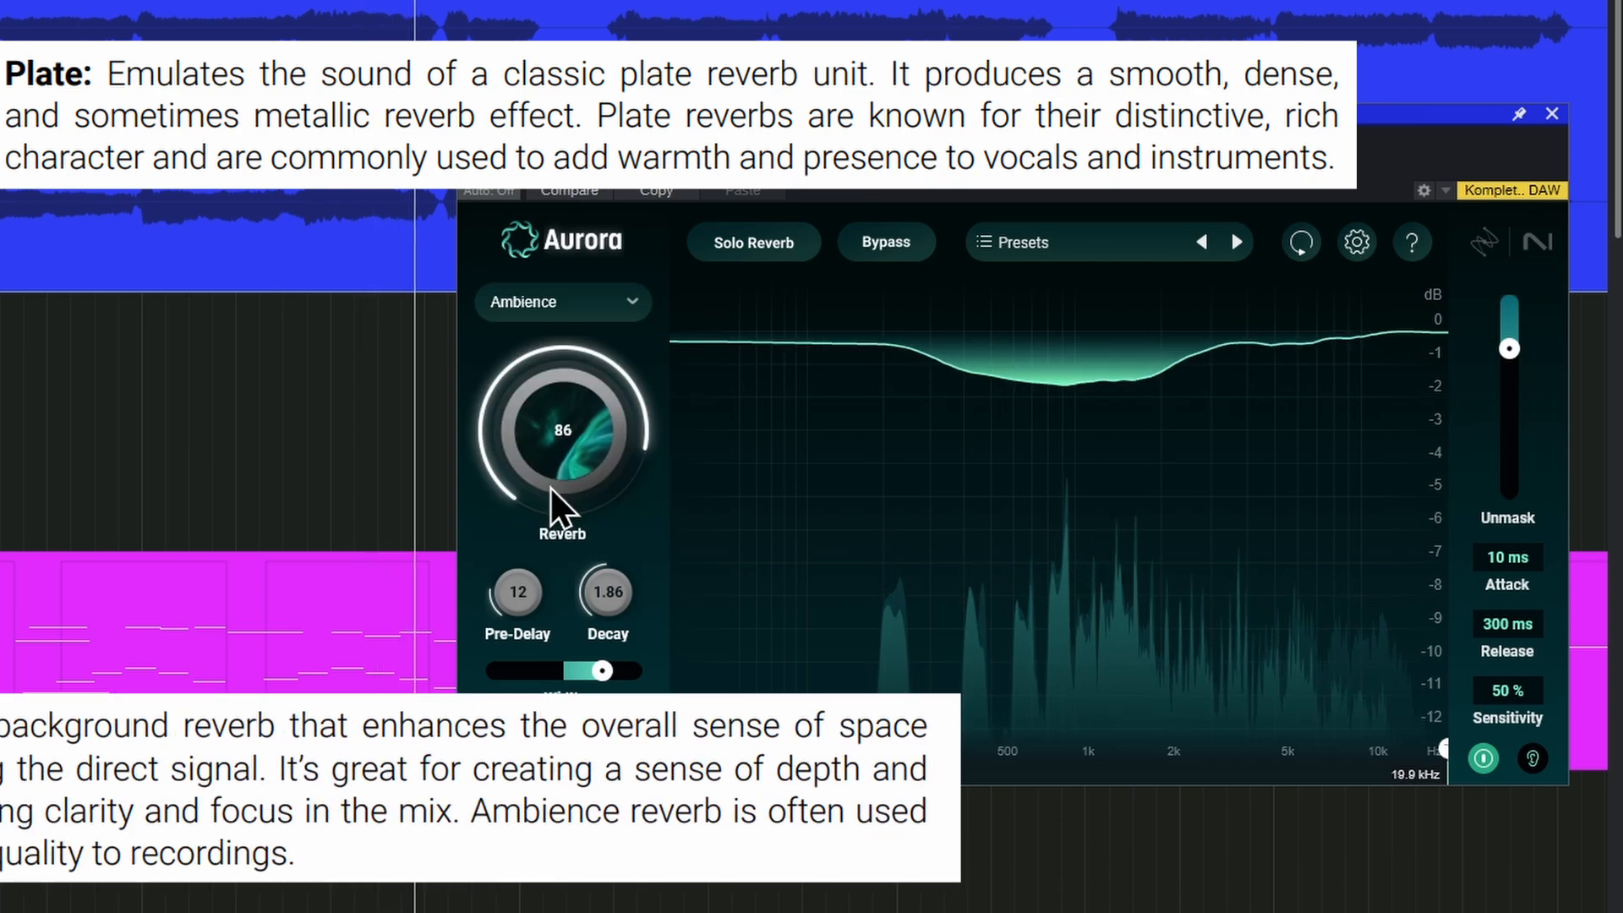
{"action": "left_click_drag", "start_coordinate": [572, 463], "coordinate": [597, 413]}
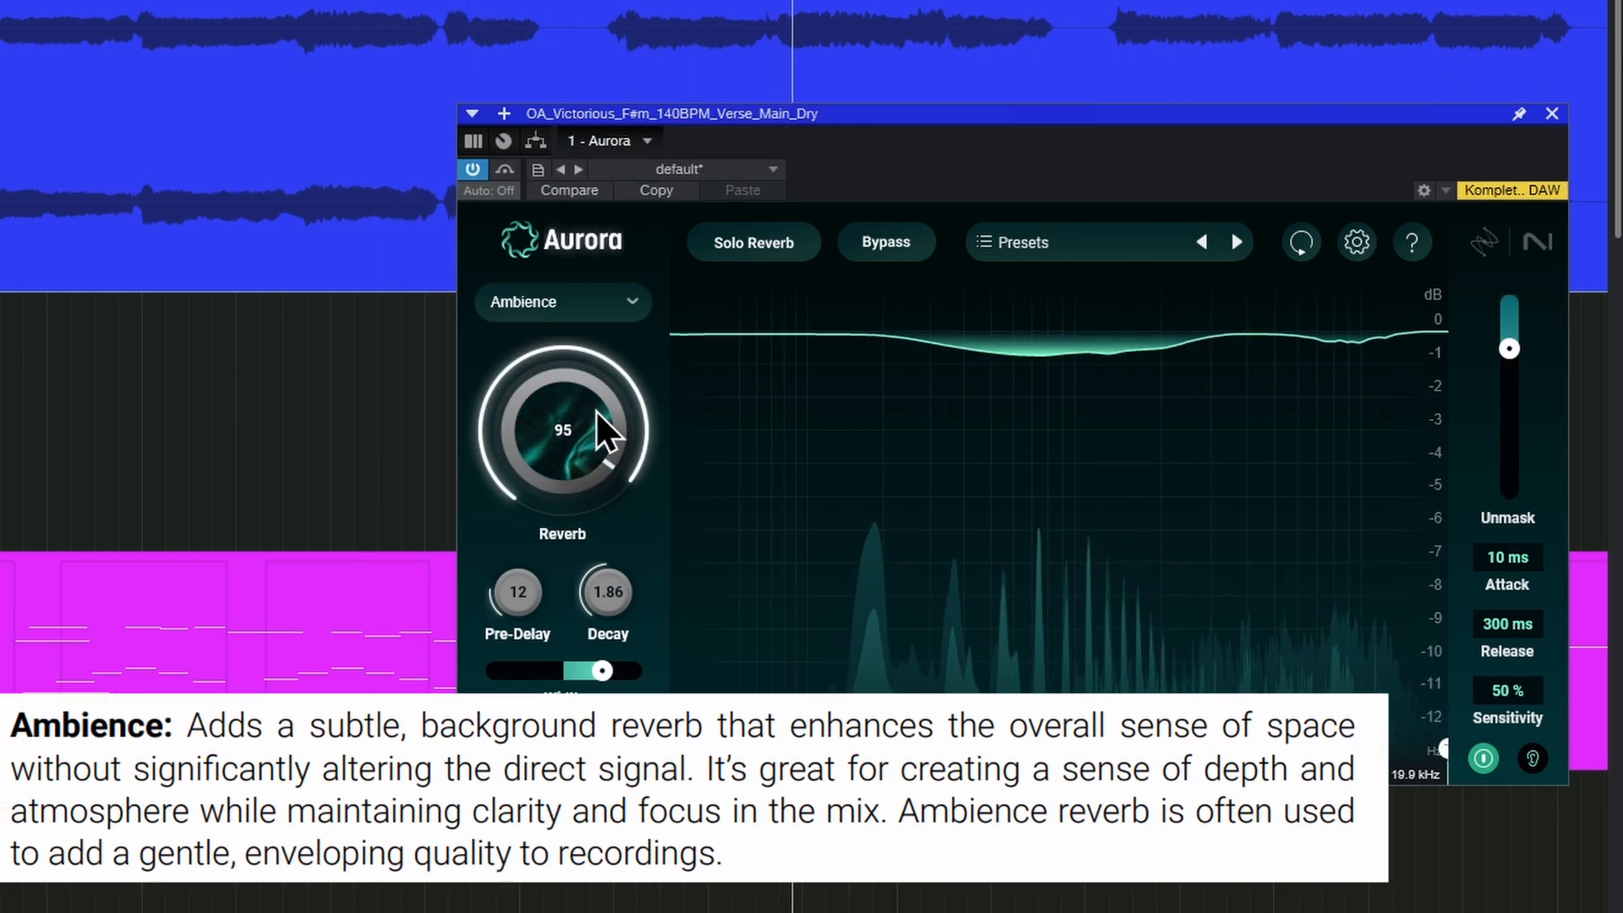
Switch the reverb type to Cathedral, with Reverb at 91 and Decay at 2.08.
{"action": "left_click", "coordinate": [624, 309]}
{"action": "left_click", "coordinate": [597, 535]}
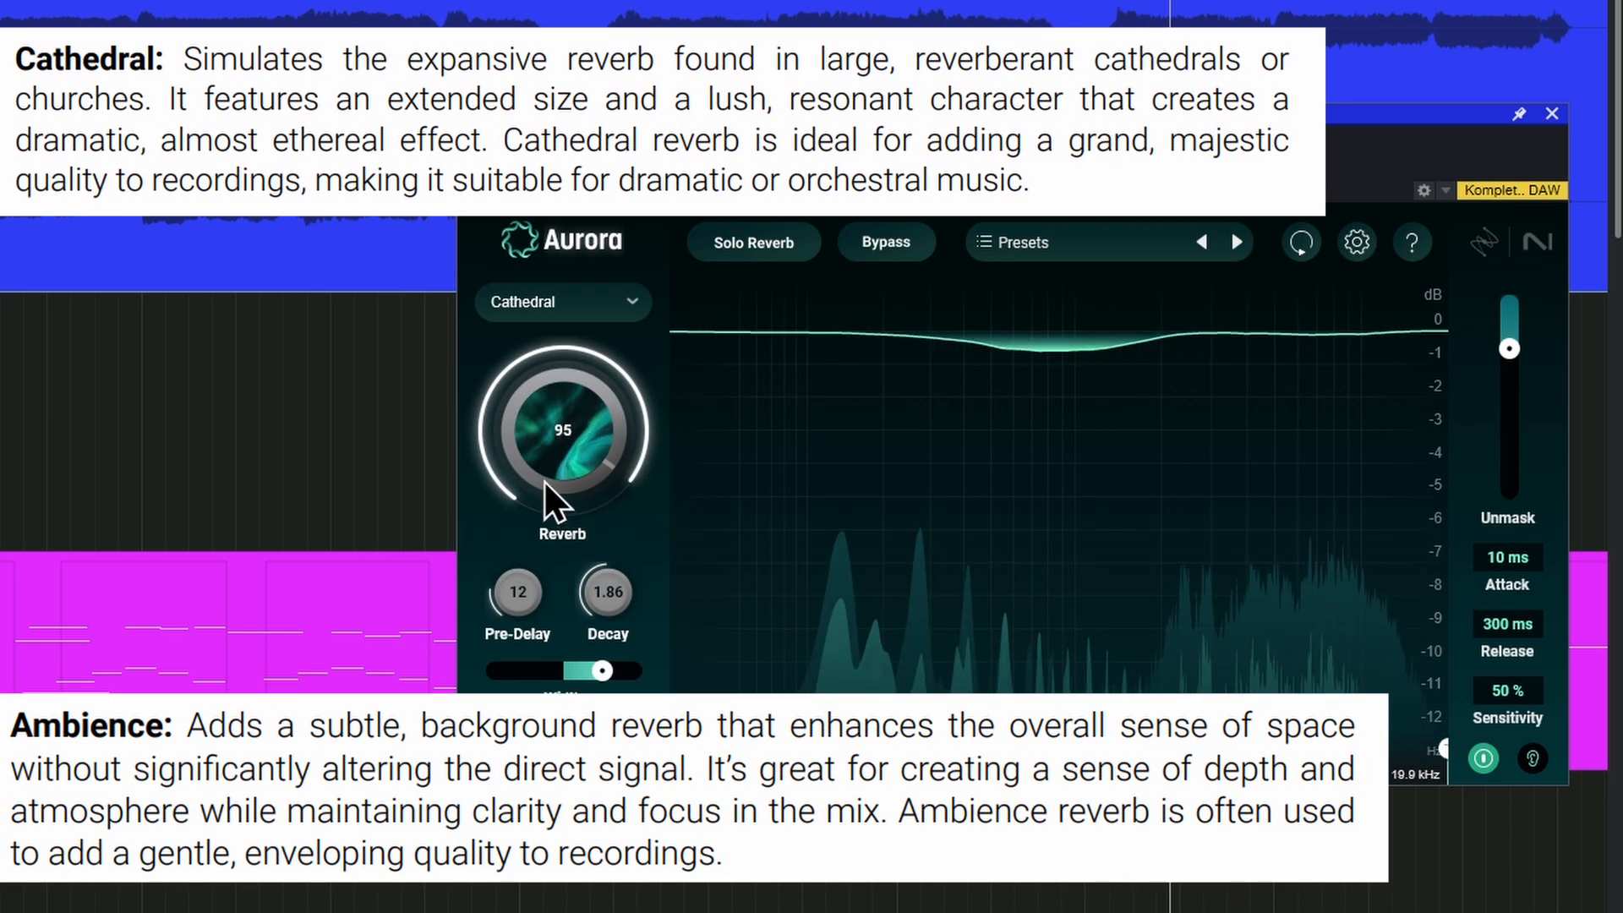
{"action": "mouse_move", "coordinate": [544, 481]}
{"action": "left_mouse_down"}
{"action": "mouse_move", "coordinate": [556, 464]}
{"action": "mouse_move", "coordinate": [544, 507]}
{"action": "left_mouse_up"}
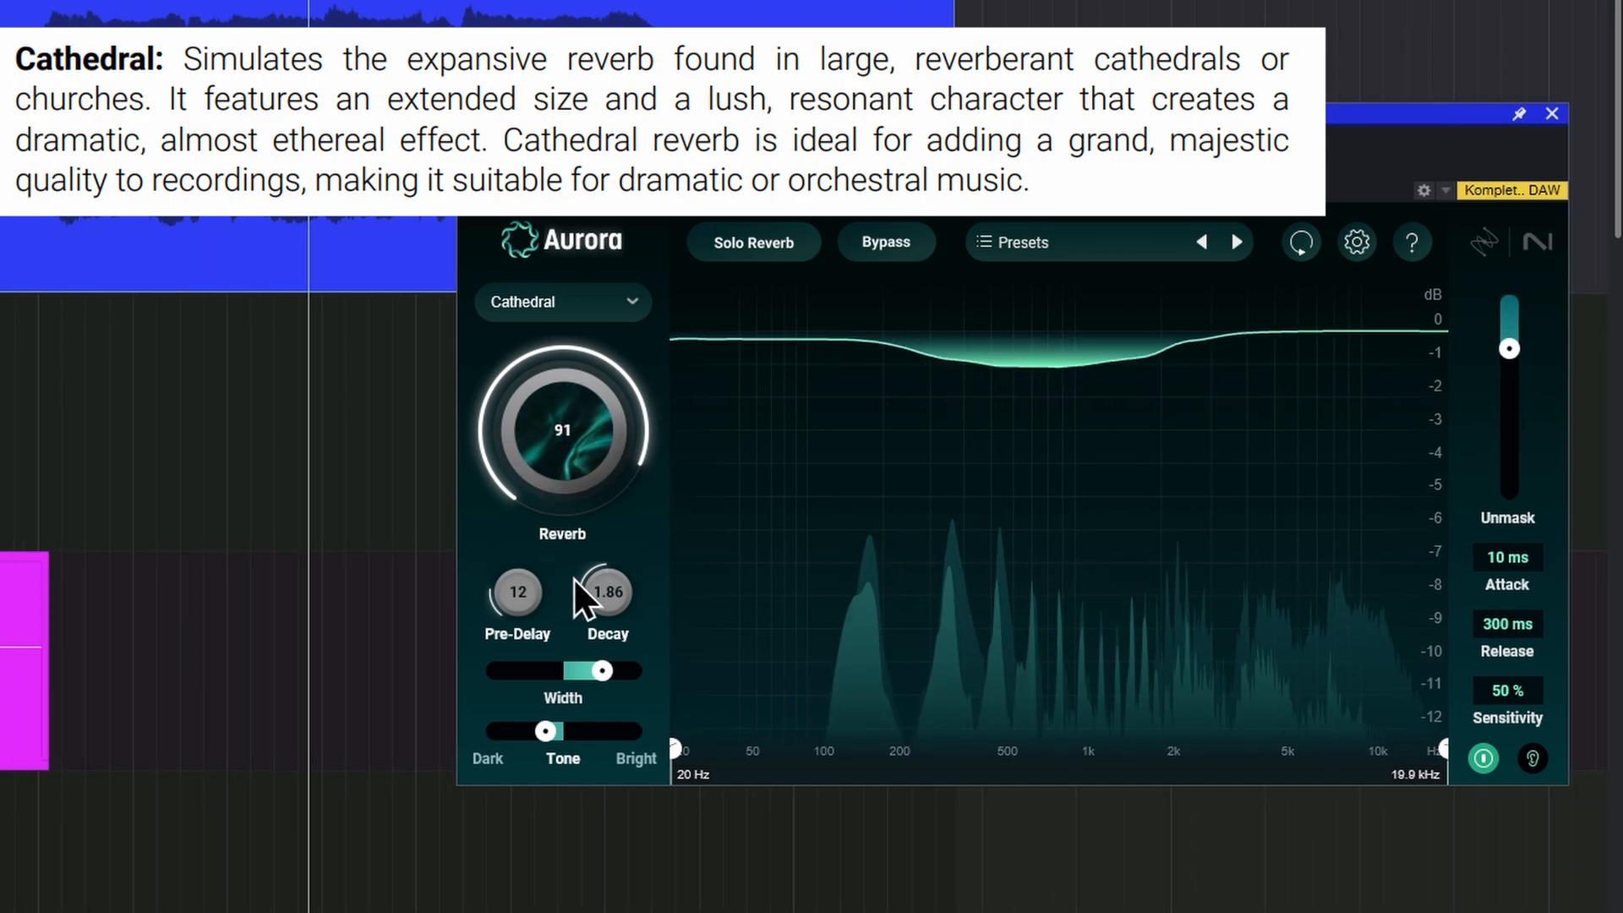
{"action": "left_click_drag", "start_coordinate": [581, 596], "coordinate": [605, 577]}
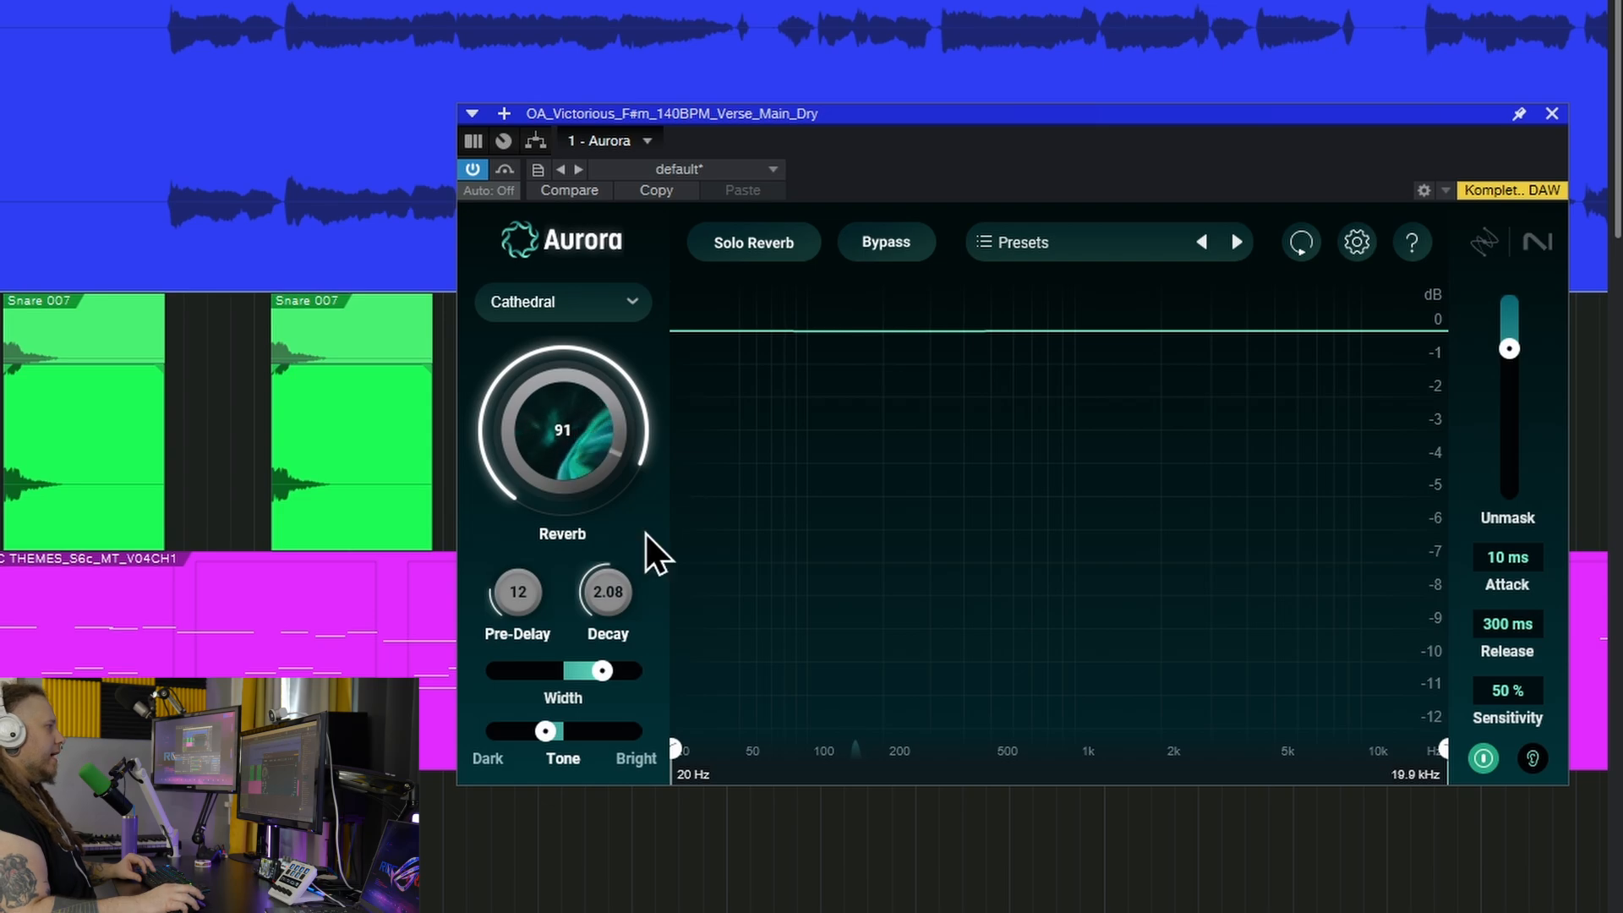
Lower the vocal's Reverb to 26 and bring up the Aurora instance on the Snare 007 track.
{"action": "double_click", "coordinate": [562, 427]}
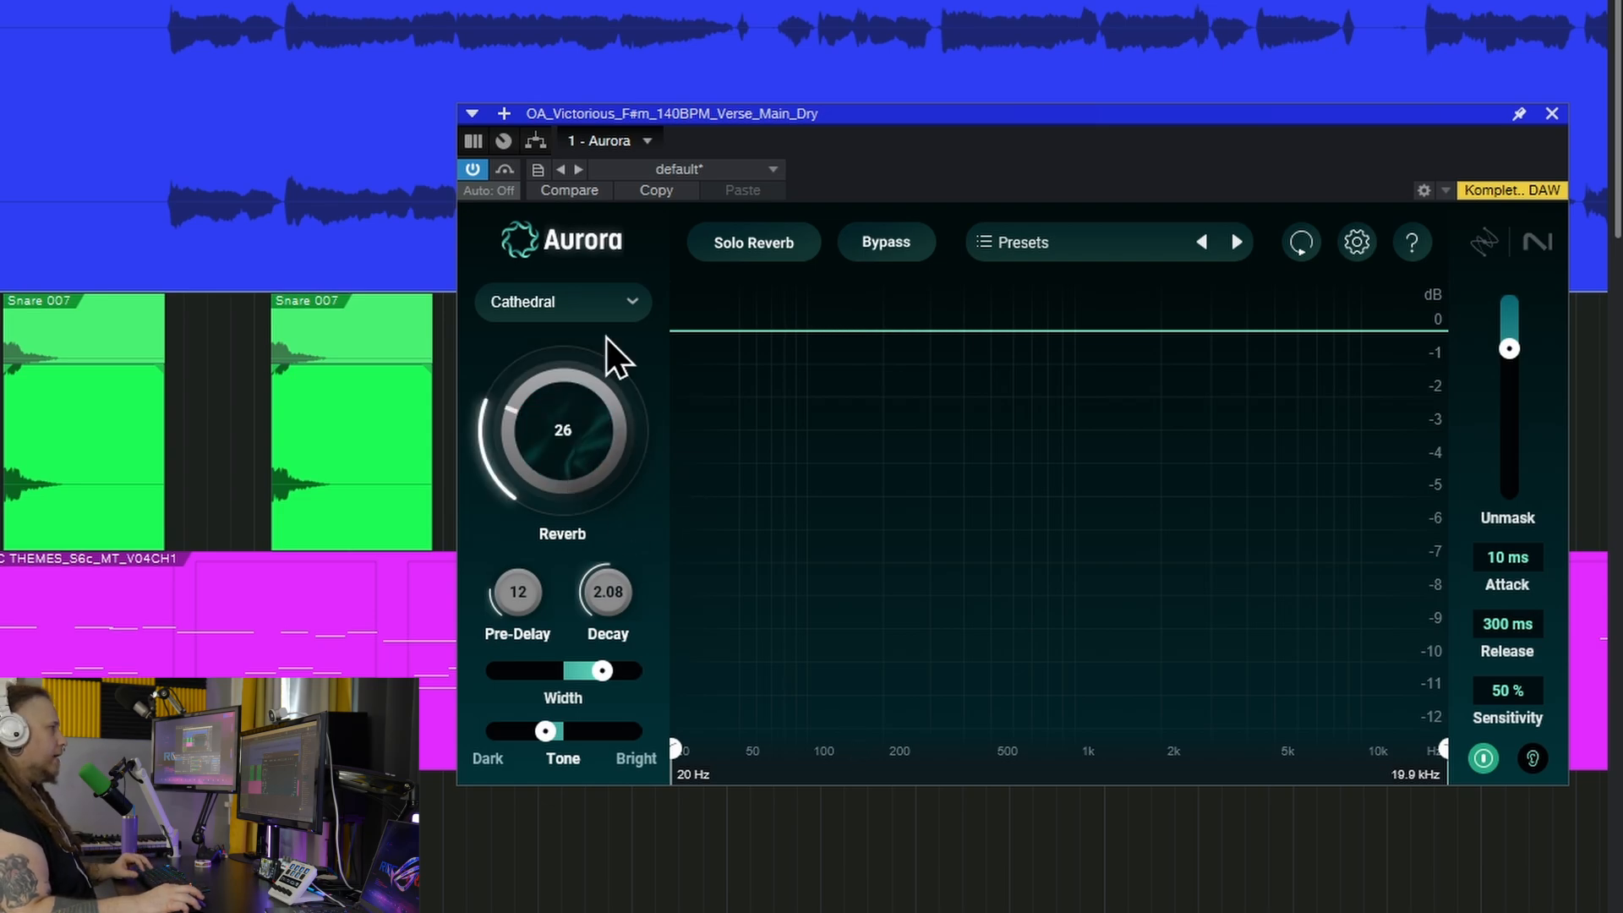
{"action": "left_click", "coordinate": [80, 508]}
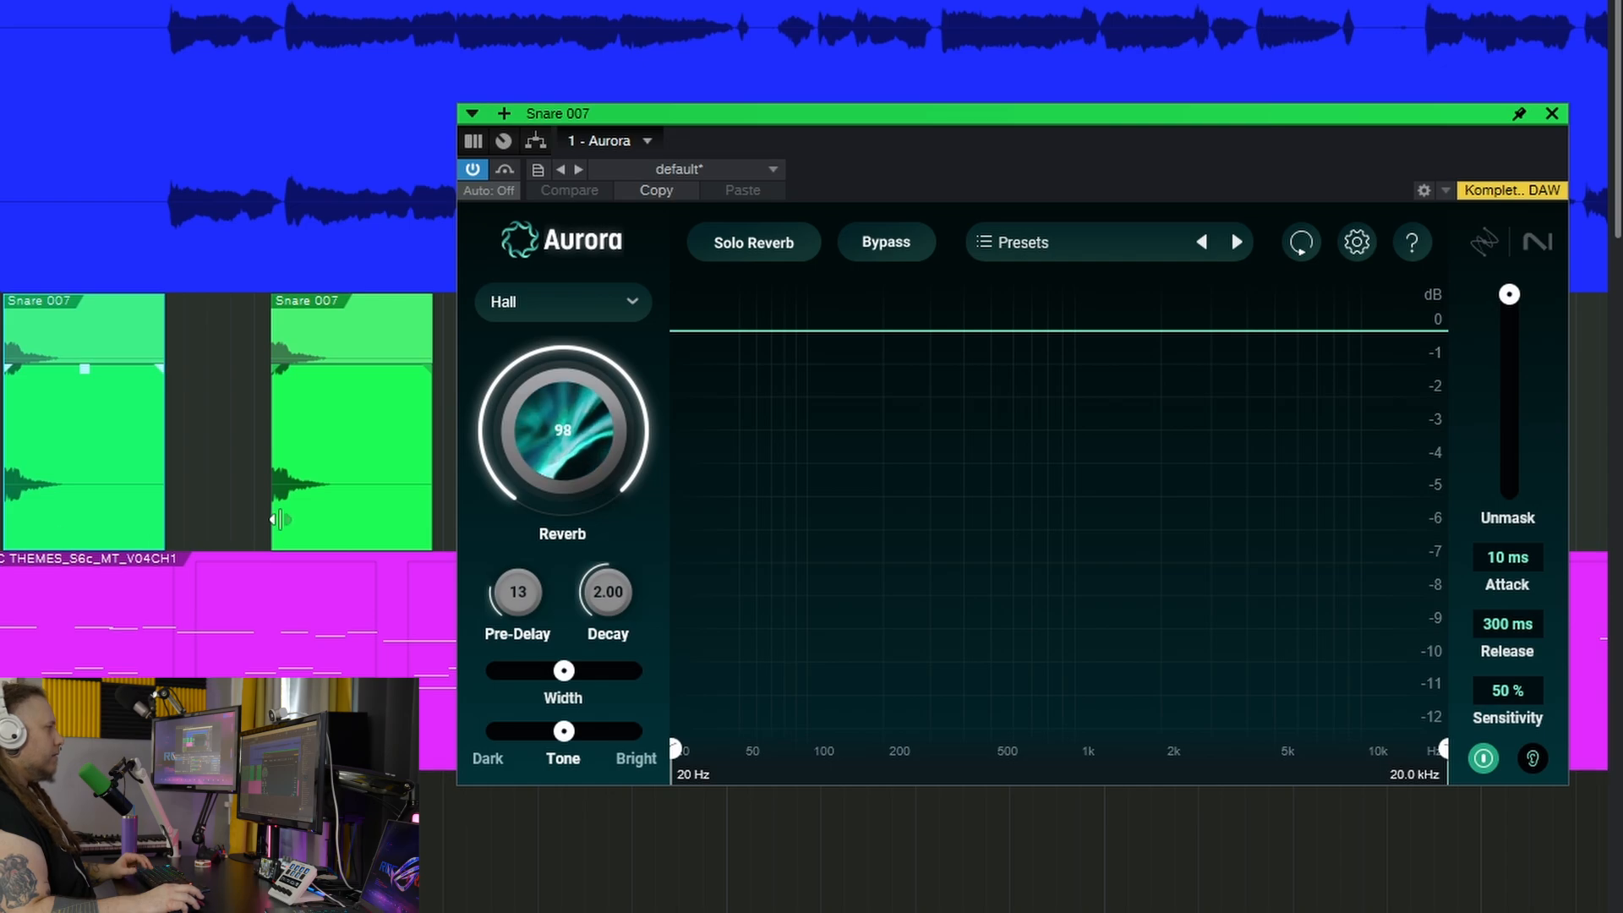
{"action": "left_click_drag", "start_coordinate": [928, 167], "coordinate": [1013, 186]}
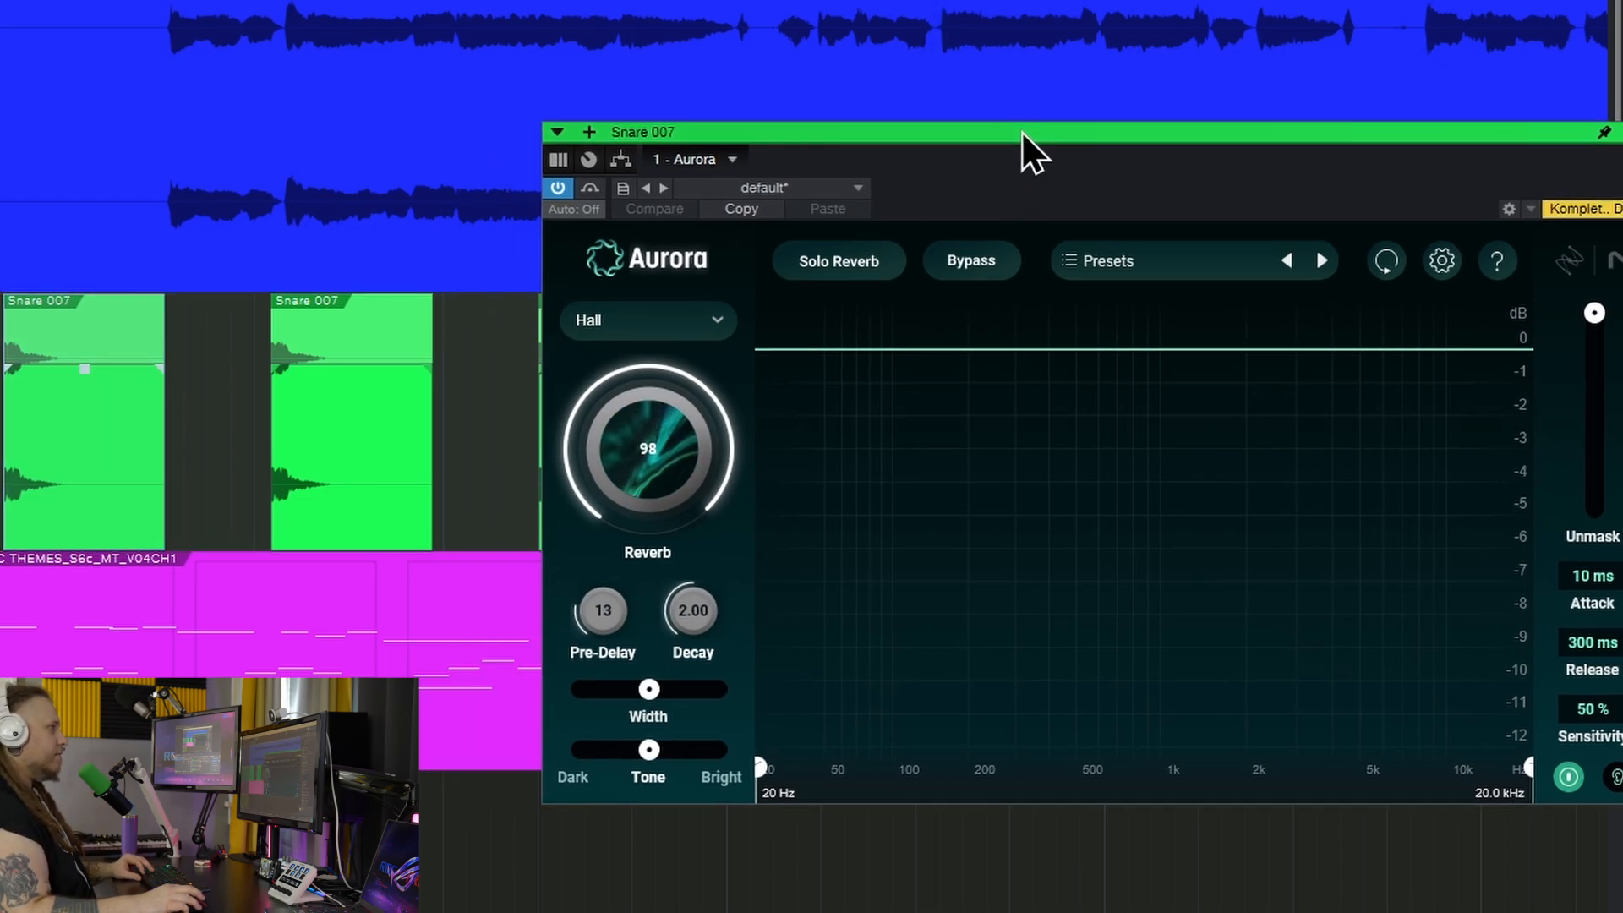
Set the snare's Reverb to 0, play the dry snare and stop playback.
{"action": "double_click", "coordinate": [671, 388]}
{"action": "key", "text": "space"}
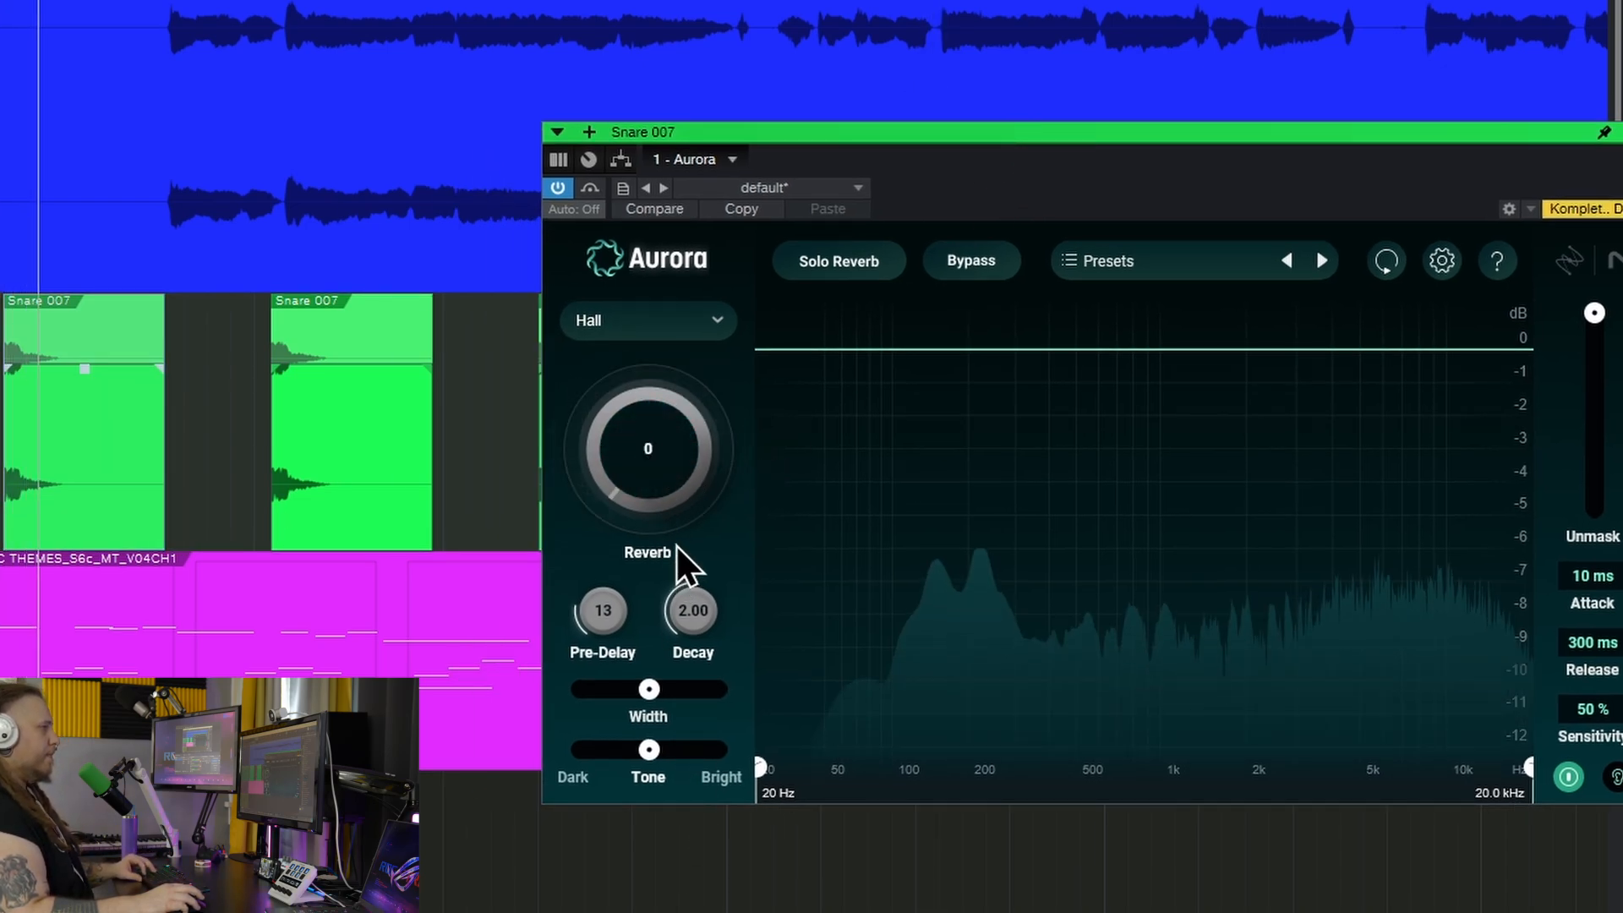
{"action": "key", "text": "space"}
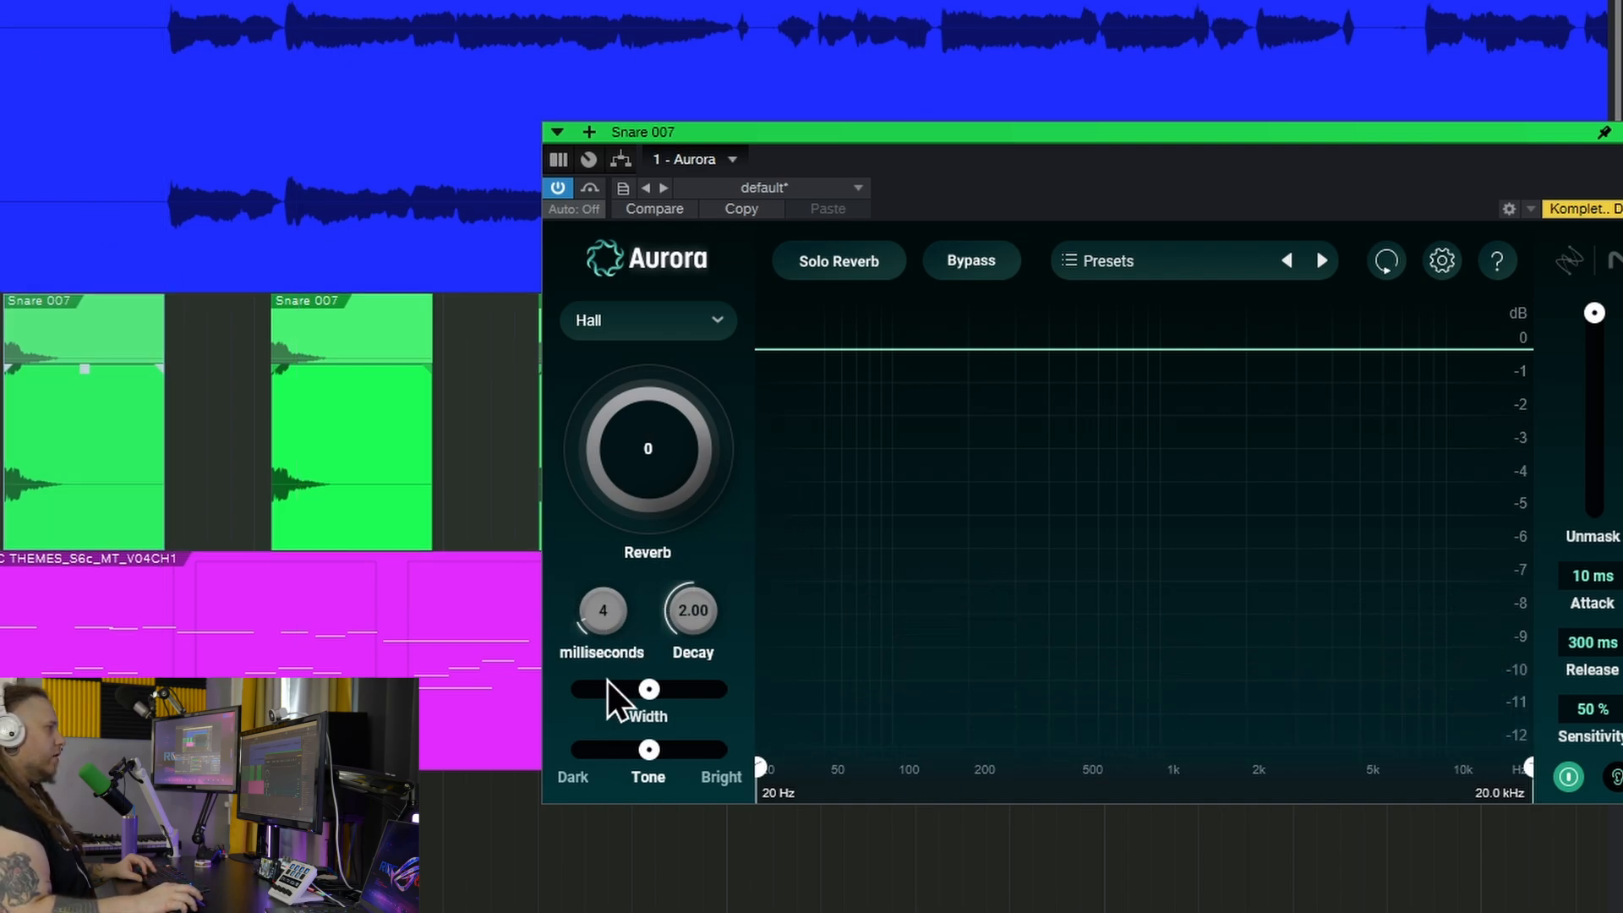
Set the snare's Pre-Delay to 0 and Reverb to 67, play it, and move the plugin window aside.
{"action": "left_click_drag", "start_coordinate": [669, 515], "coordinate": [707, 420]}
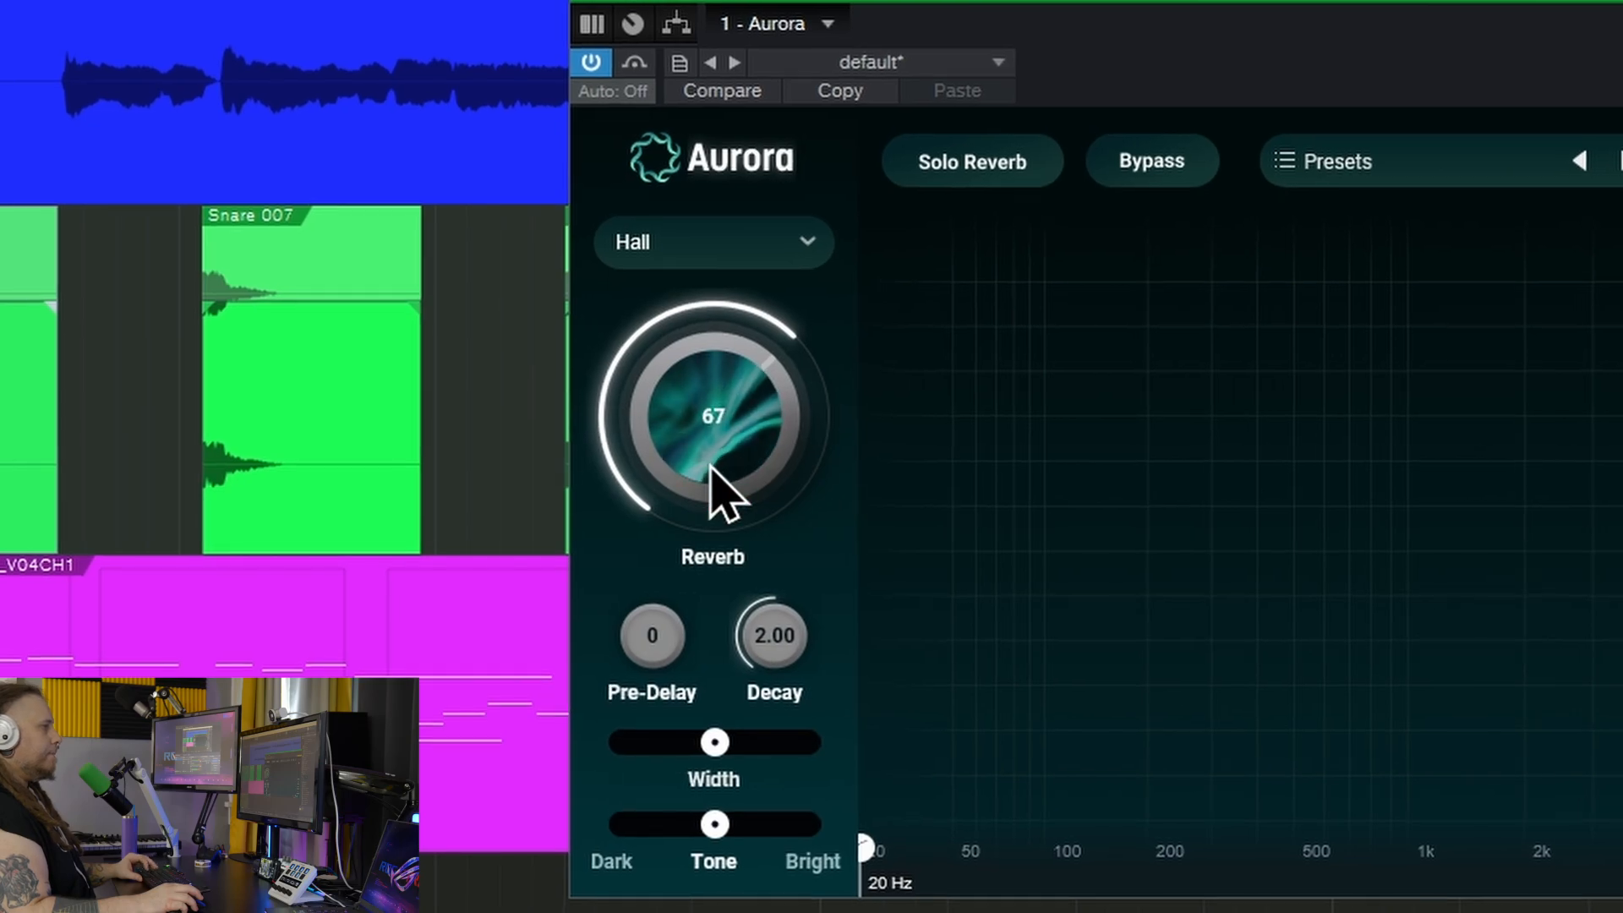
{"action": "key", "text": "space"}
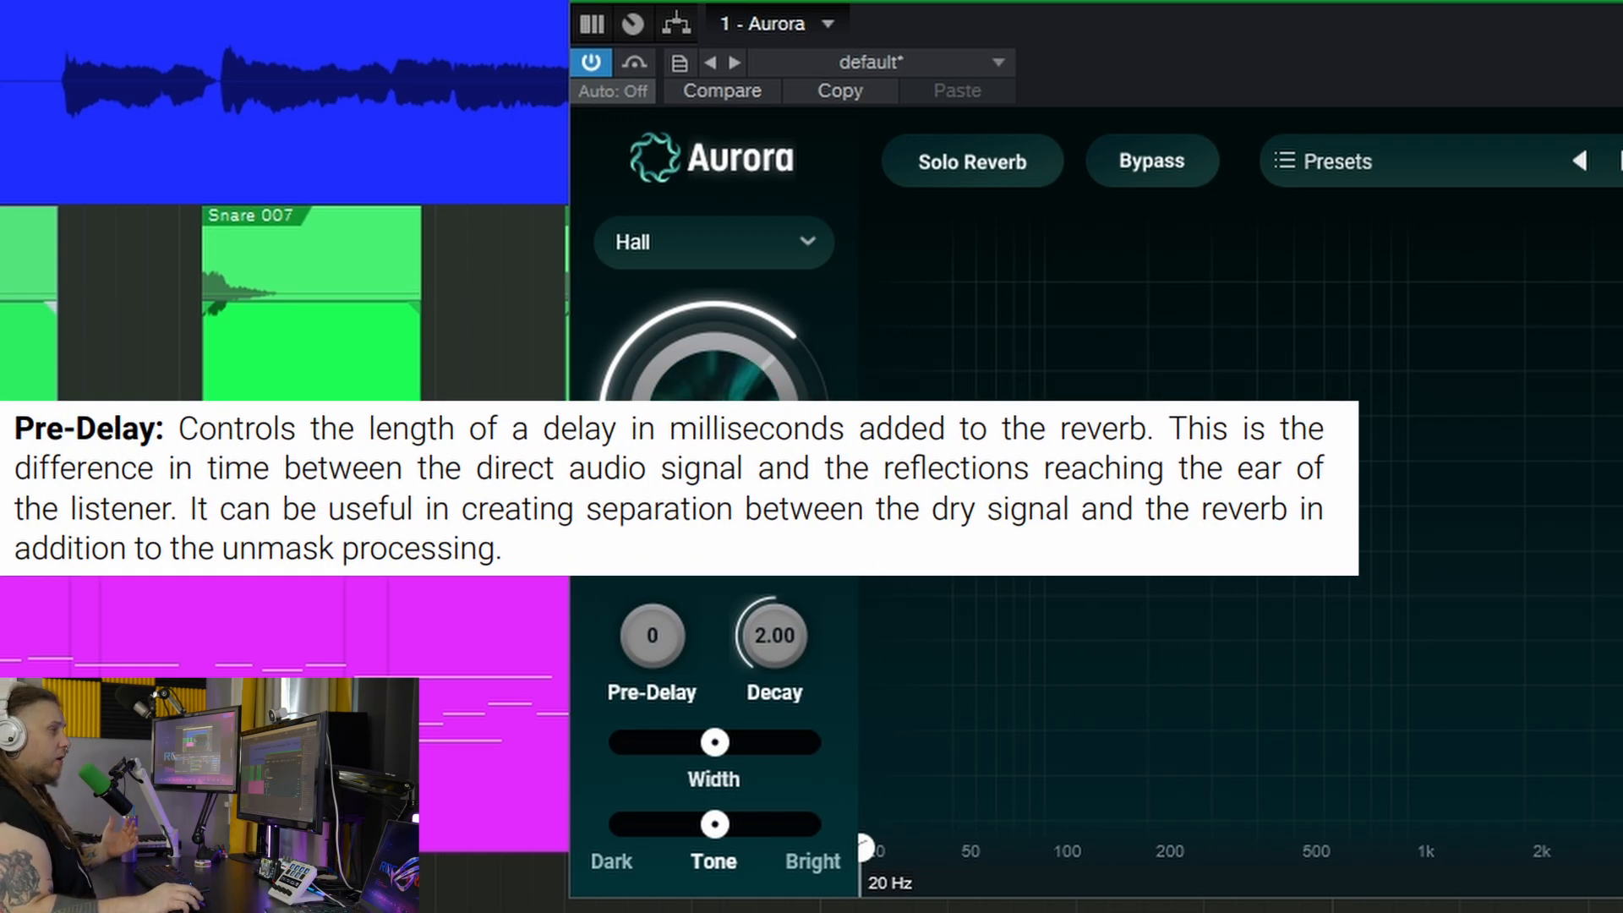
{"action": "left_click_drag", "start_coordinate": [1219, 3], "coordinate": [1309, 11]}
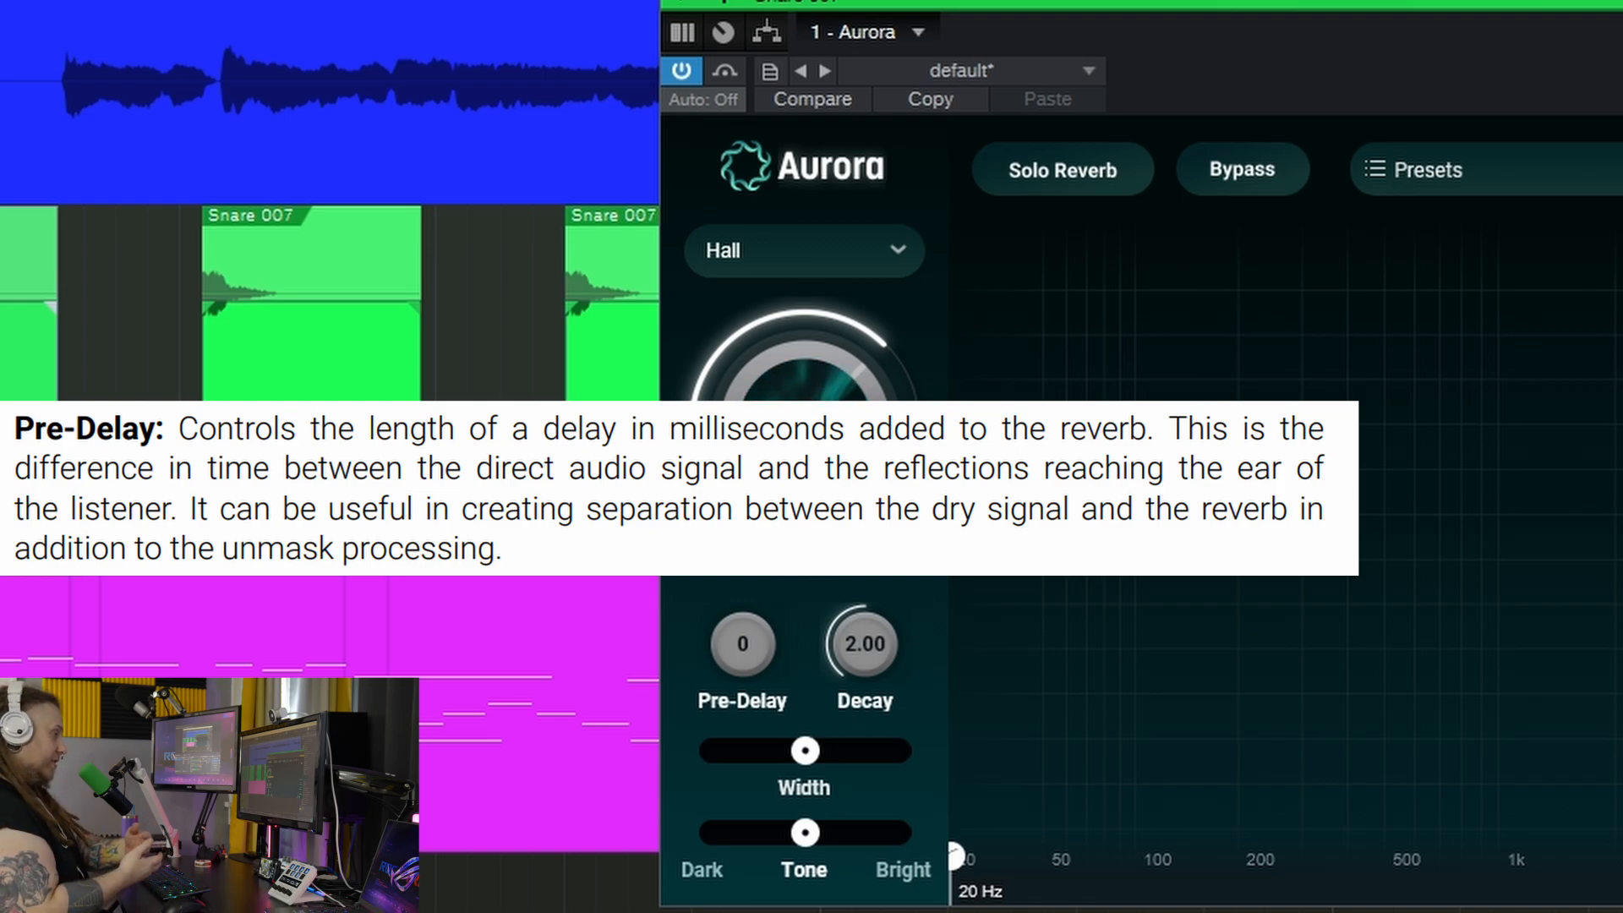
Play the snare with Pre-Delay at 14 ms, raise it to 77 ms, and move the plugin window off the snare clips.
{"action": "left_click_drag", "start_coordinate": [735, 688], "coordinate": [828, 494]}
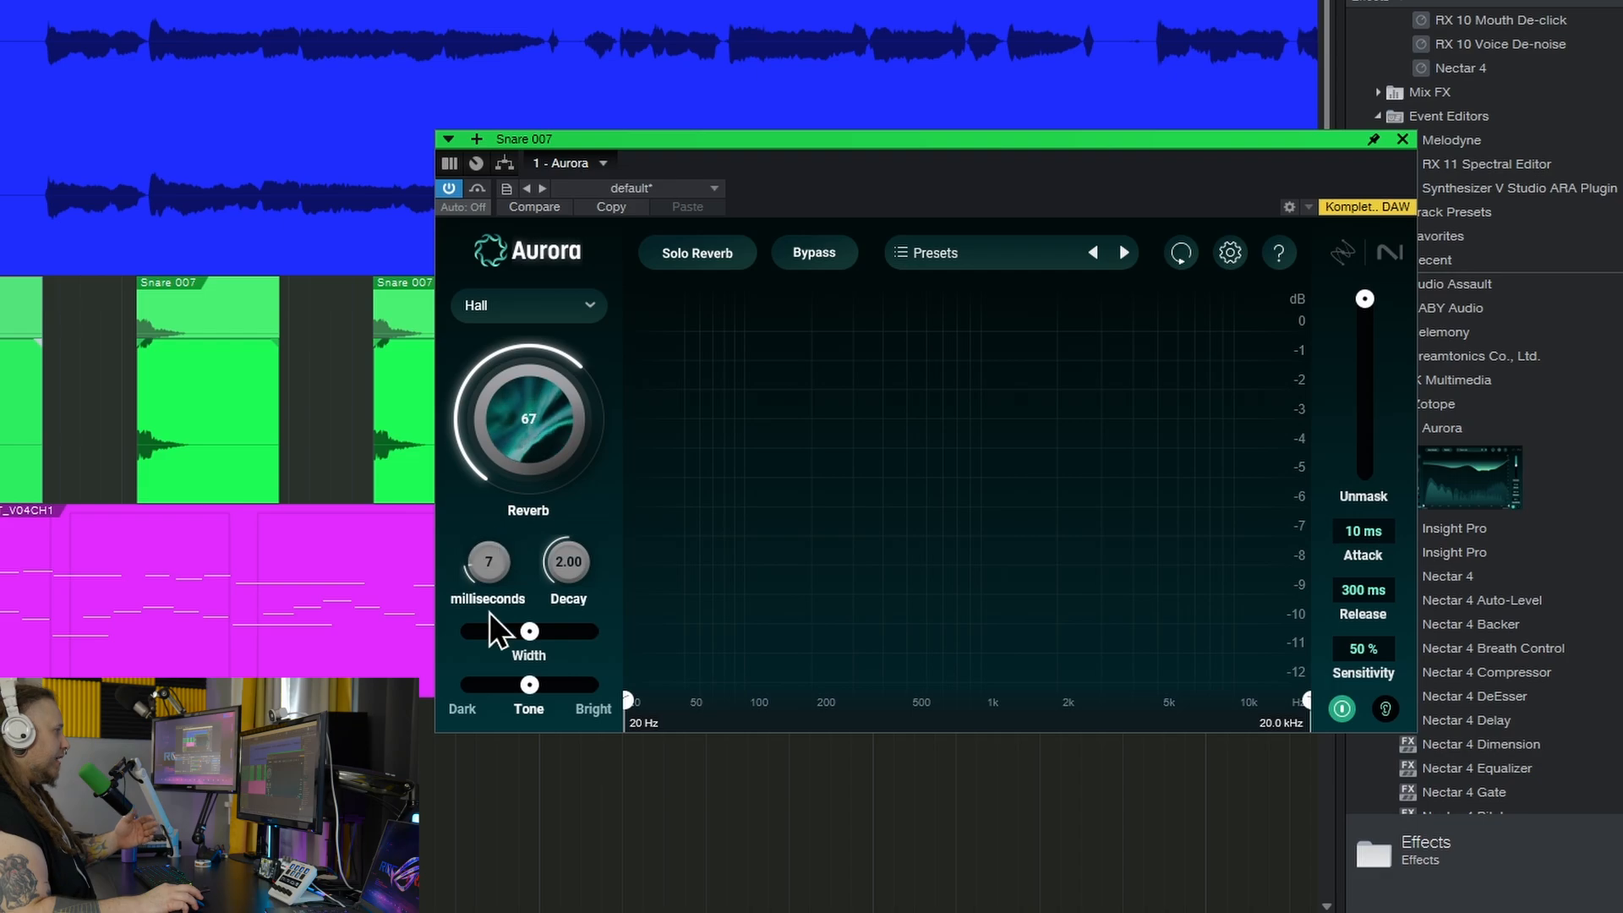
{"action": "mouse_move", "coordinate": [497, 585]}
{"action": "left_mouse_down"}
{"action": "mouse_move", "coordinate": [509, 541]}
{"action": "mouse_move", "coordinate": [473, 565]}
{"action": "left_mouse_up"}
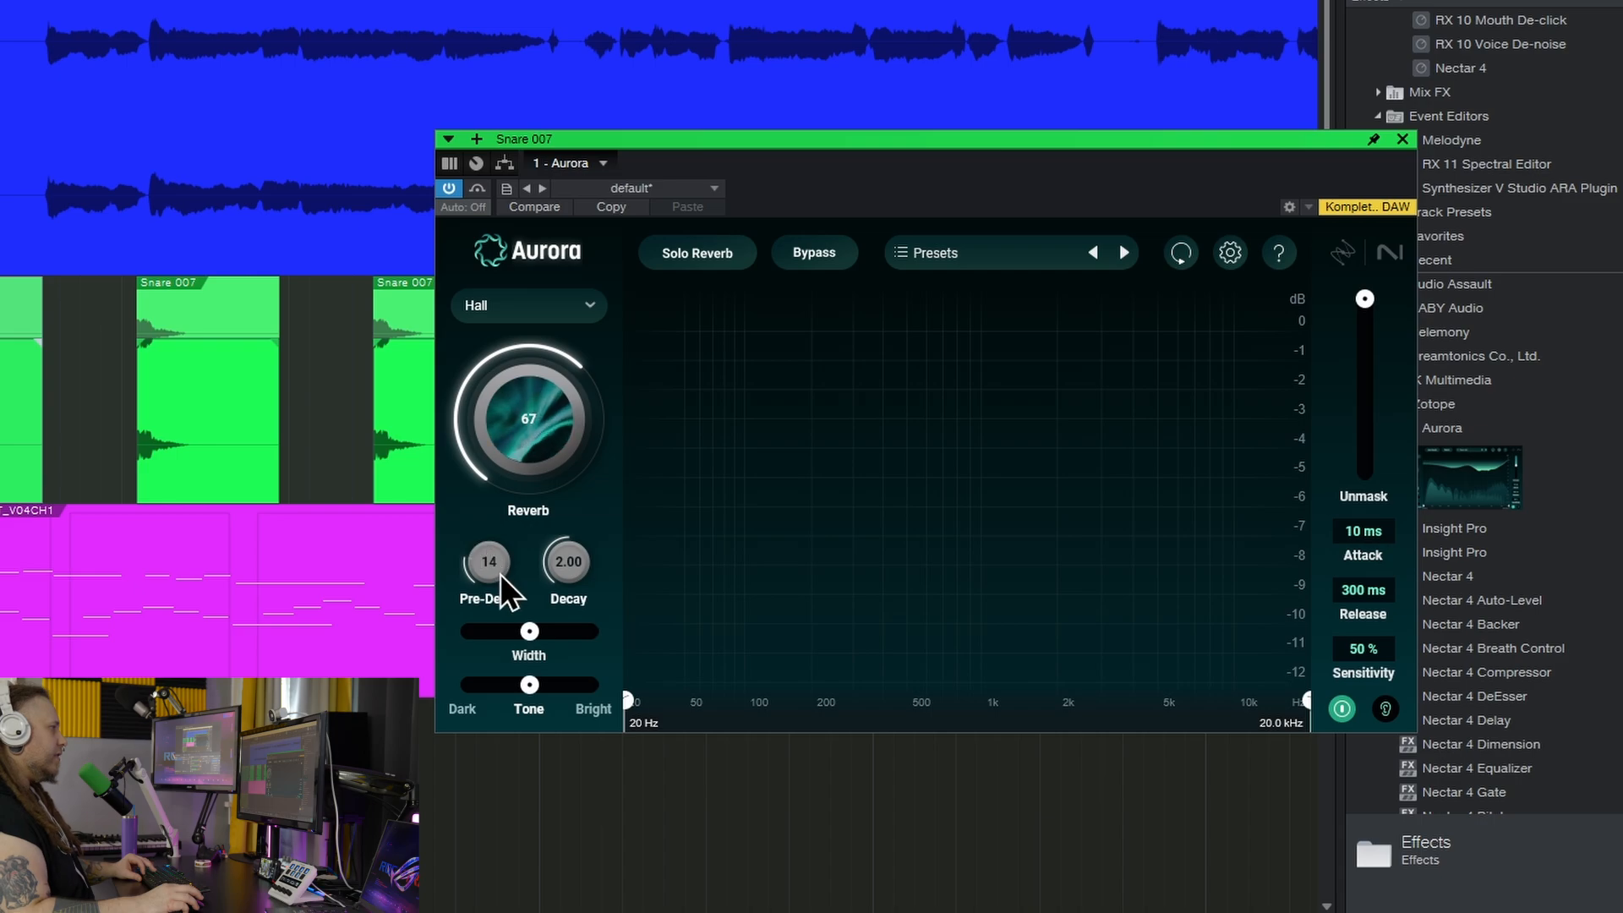
{"action": "key", "text": "space"}
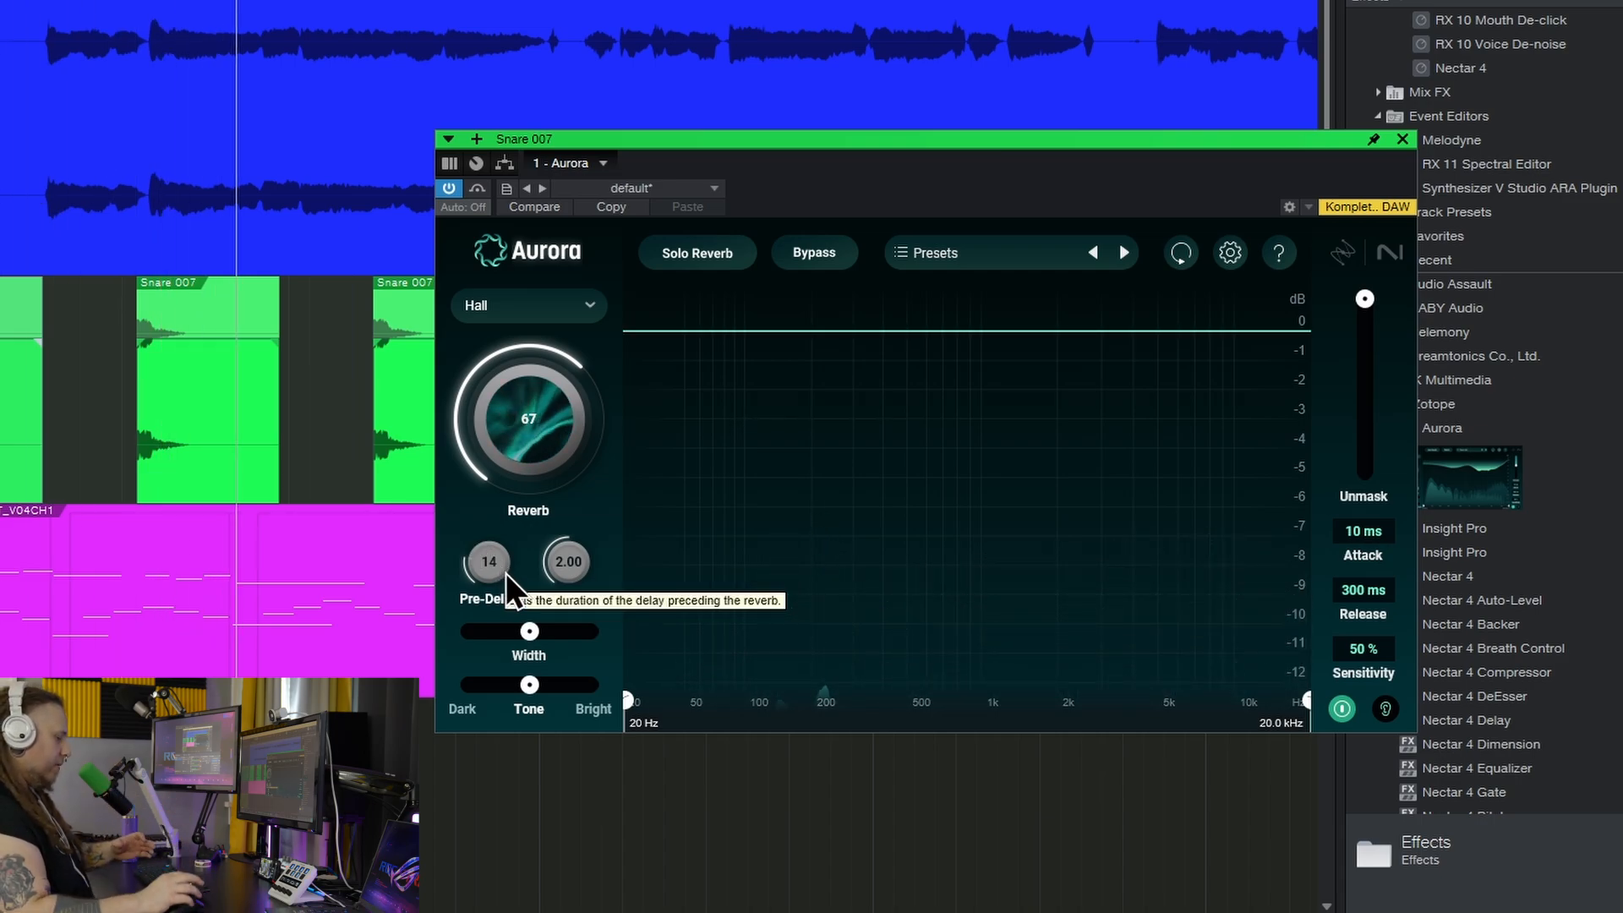
{"action": "left_click_drag", "start_coordinate": [505, 573], "coordinate": [565, 450]}
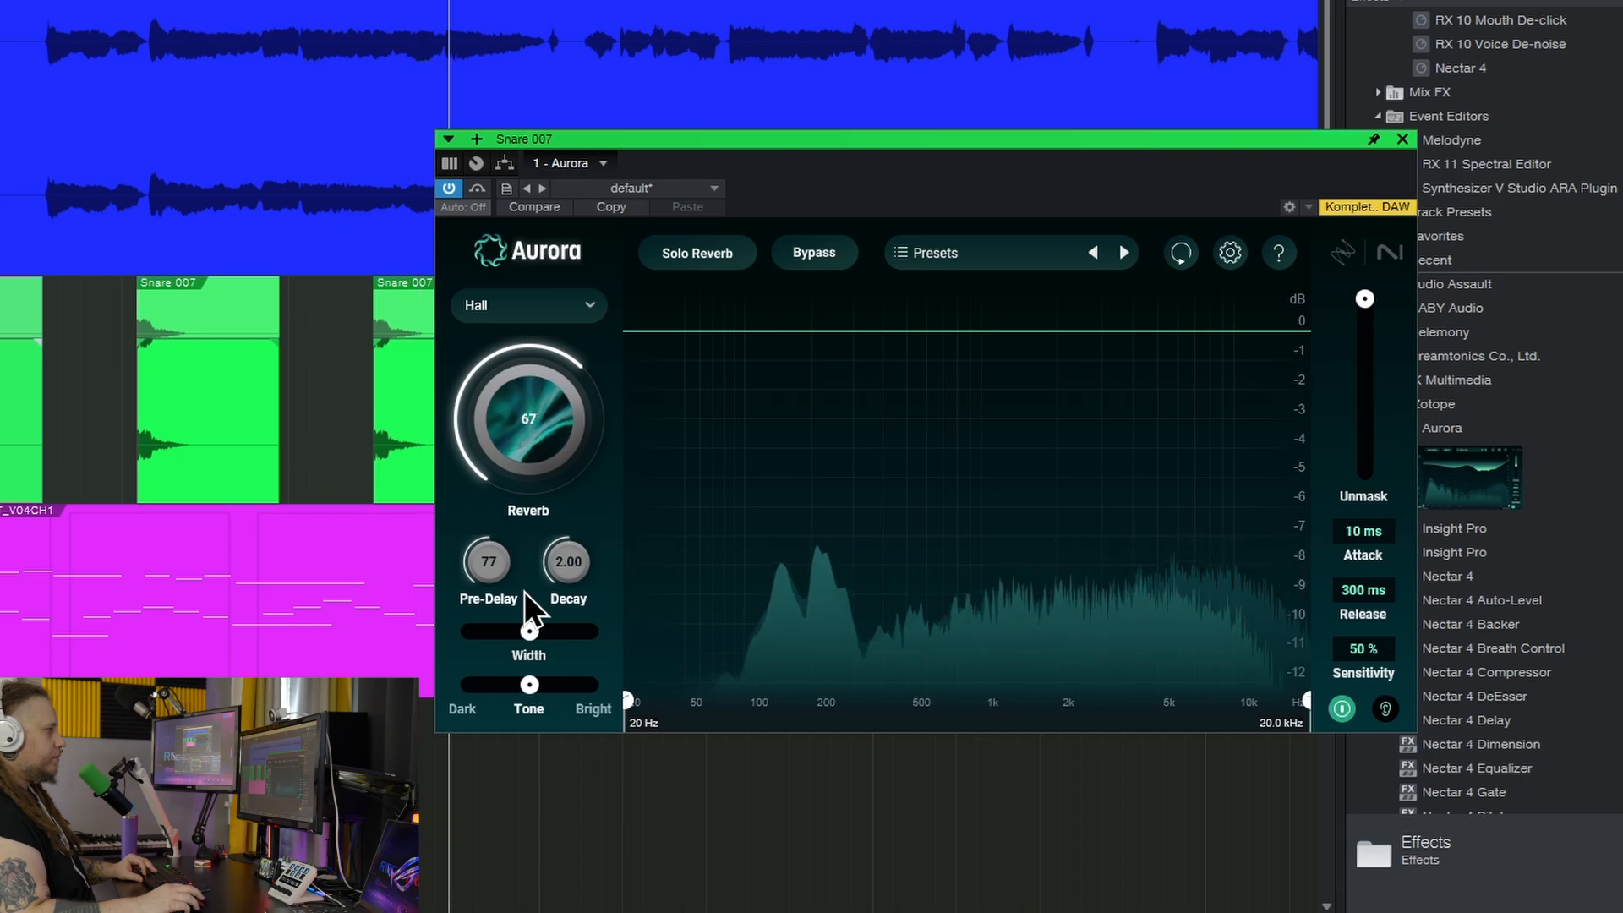
{"action": "left_click_drag", "start_coordinate": [795, 144], "coordinate": [970, 164]}
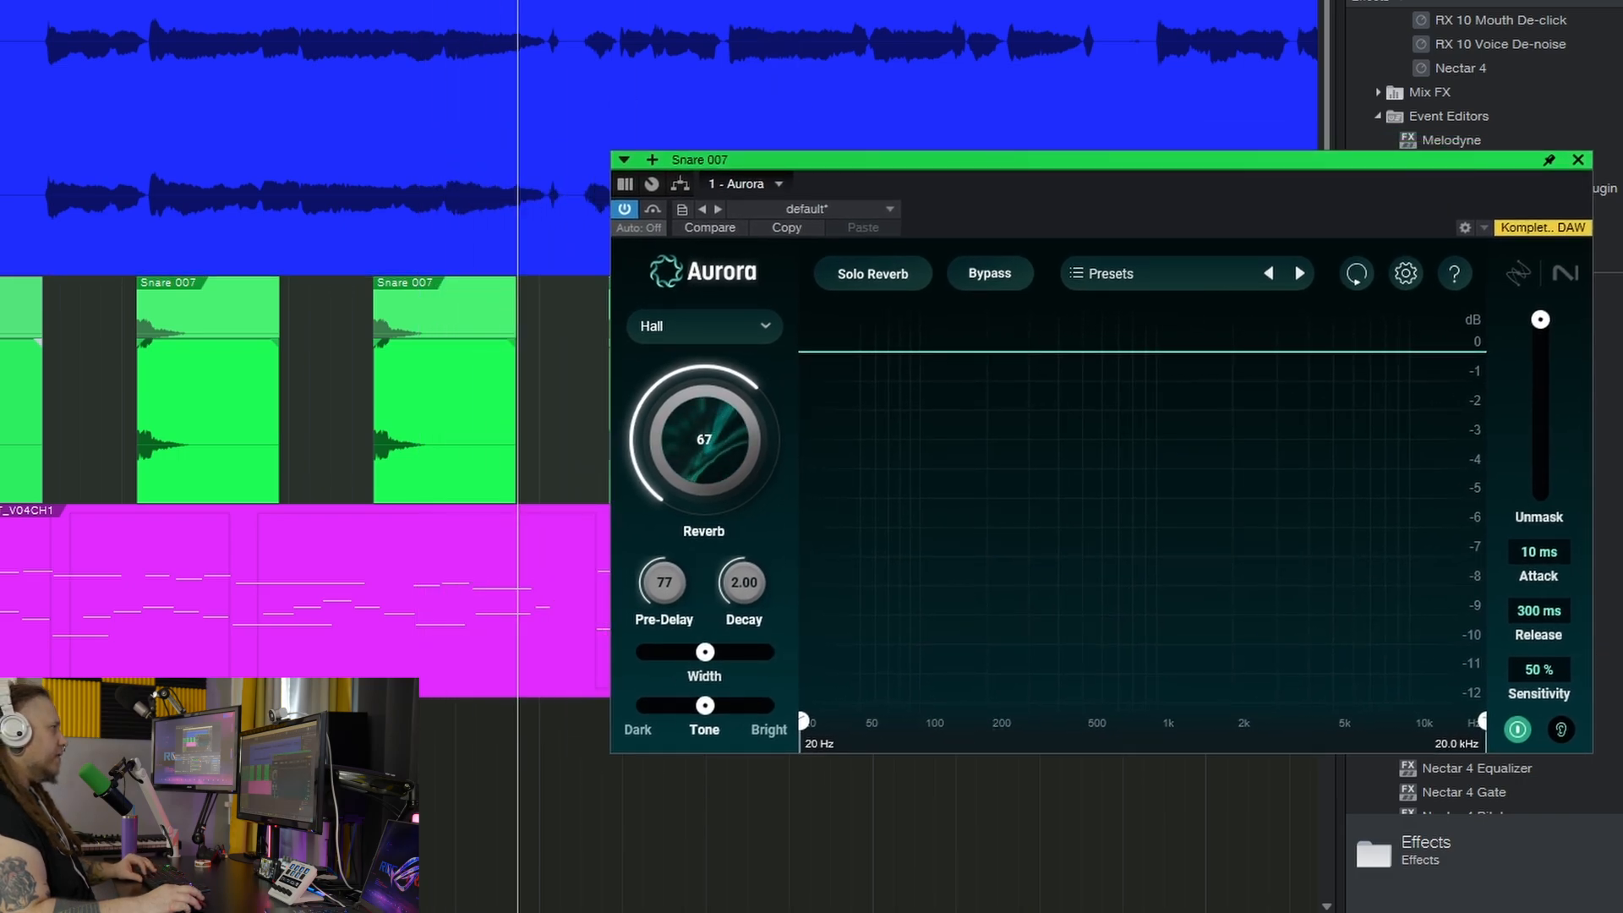
Play the snare and raise its Pre-Delay to 533 ms and on to 646 ms.
{"action": "key", "text": "space"}
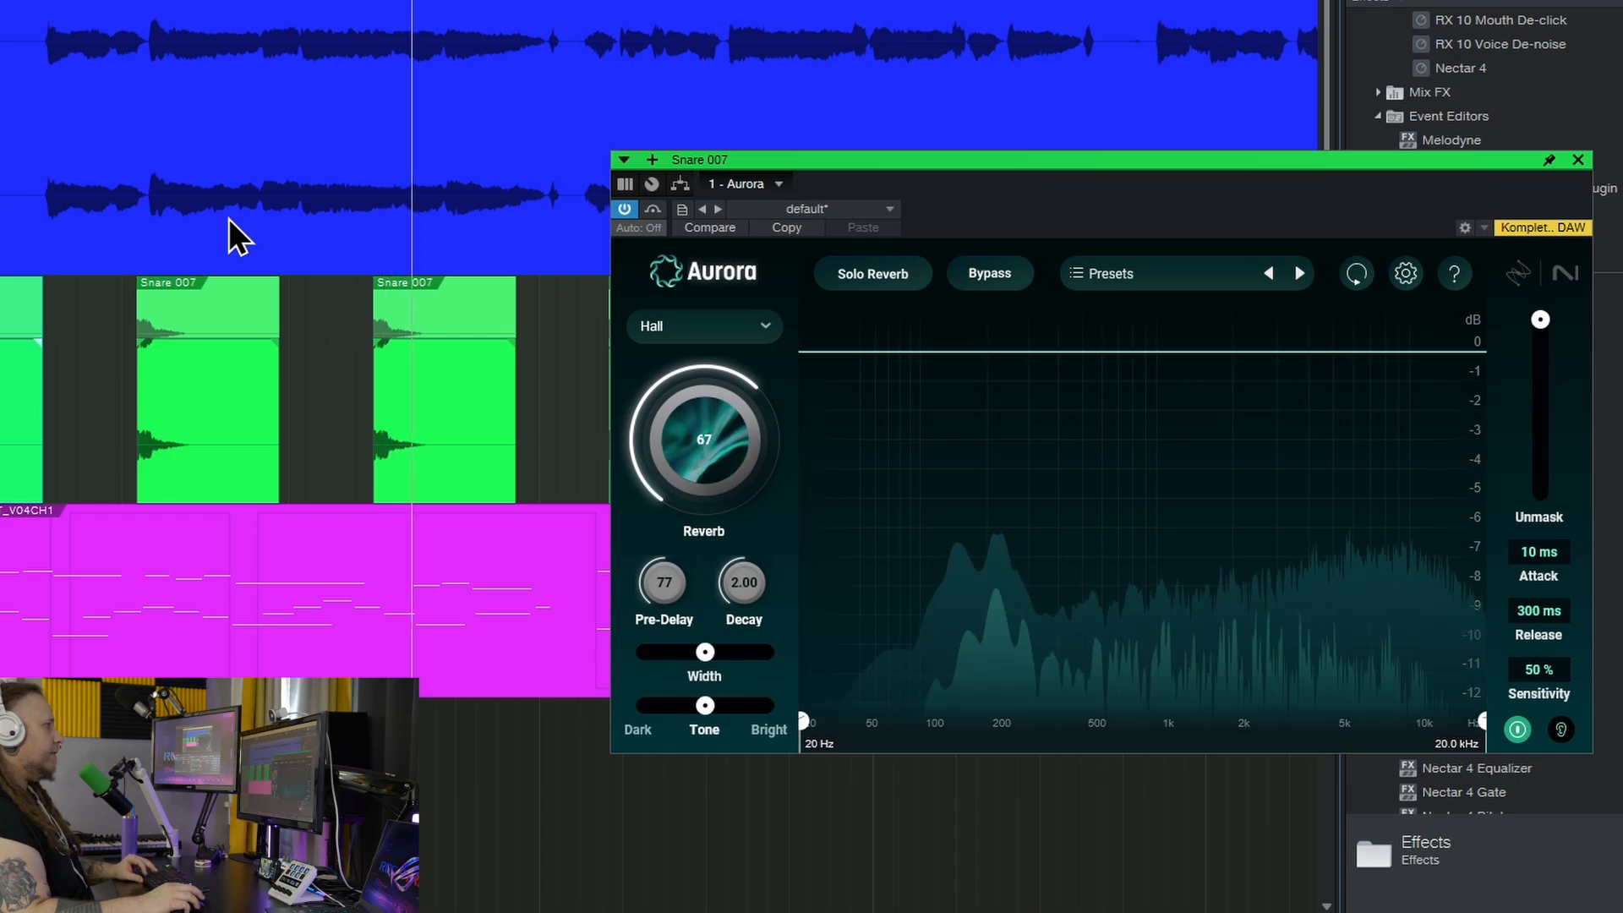
{"action": "left_click_drag", "start_coordinate": [675, 571], "coordinate": [728, 427]}
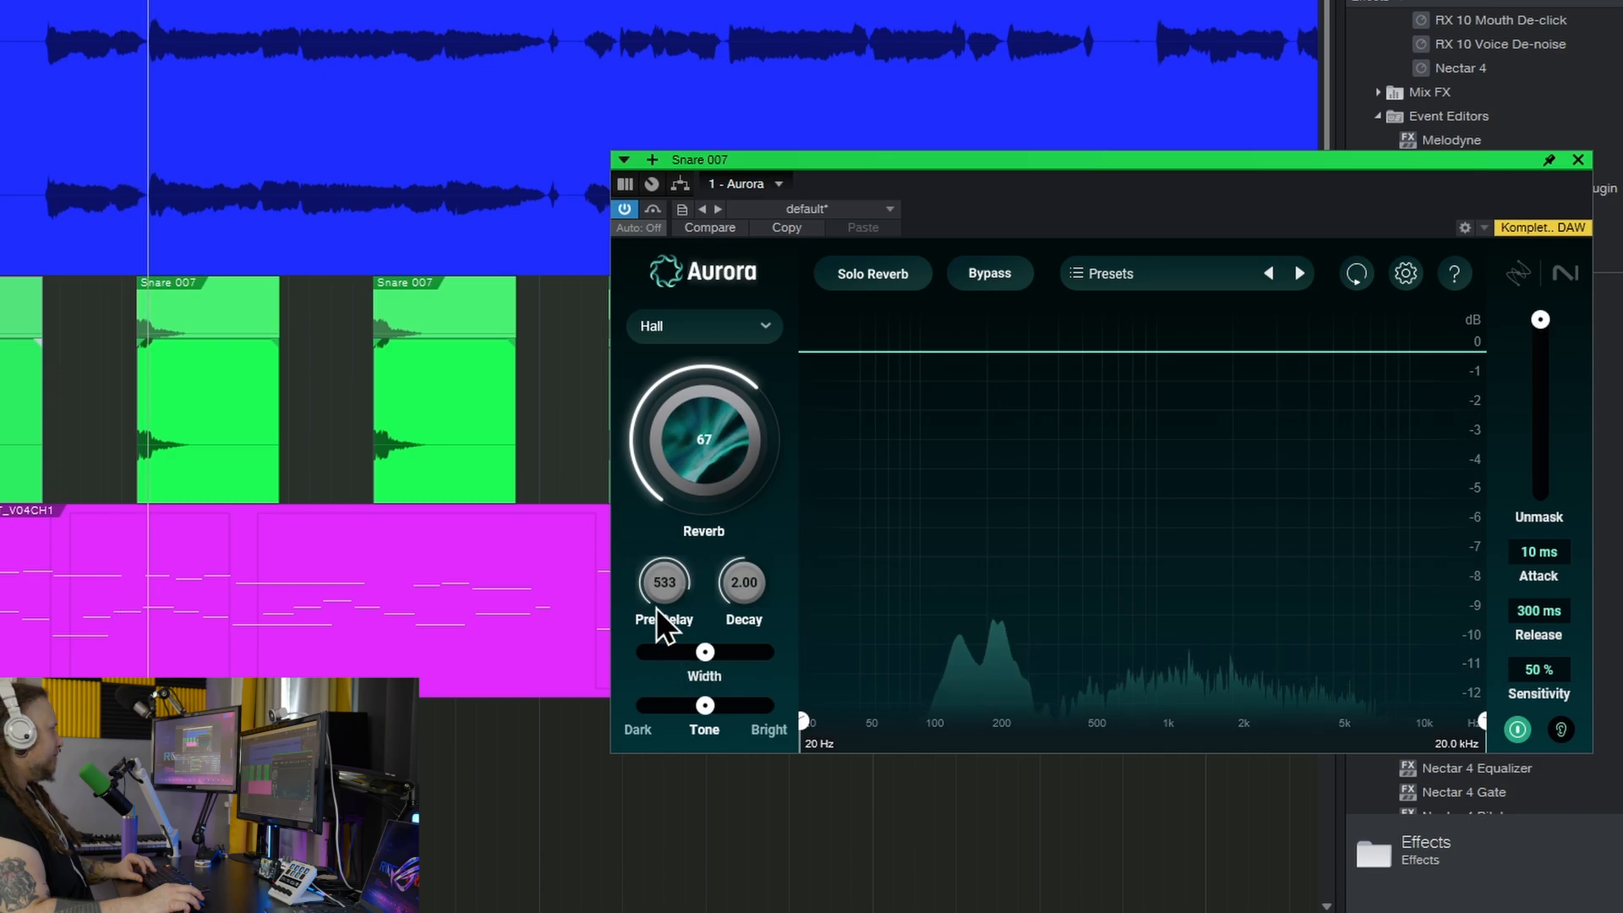
{"action": "left_click_drag", "start_coordinate": [656, 607], "coordinate": [678, 570]}
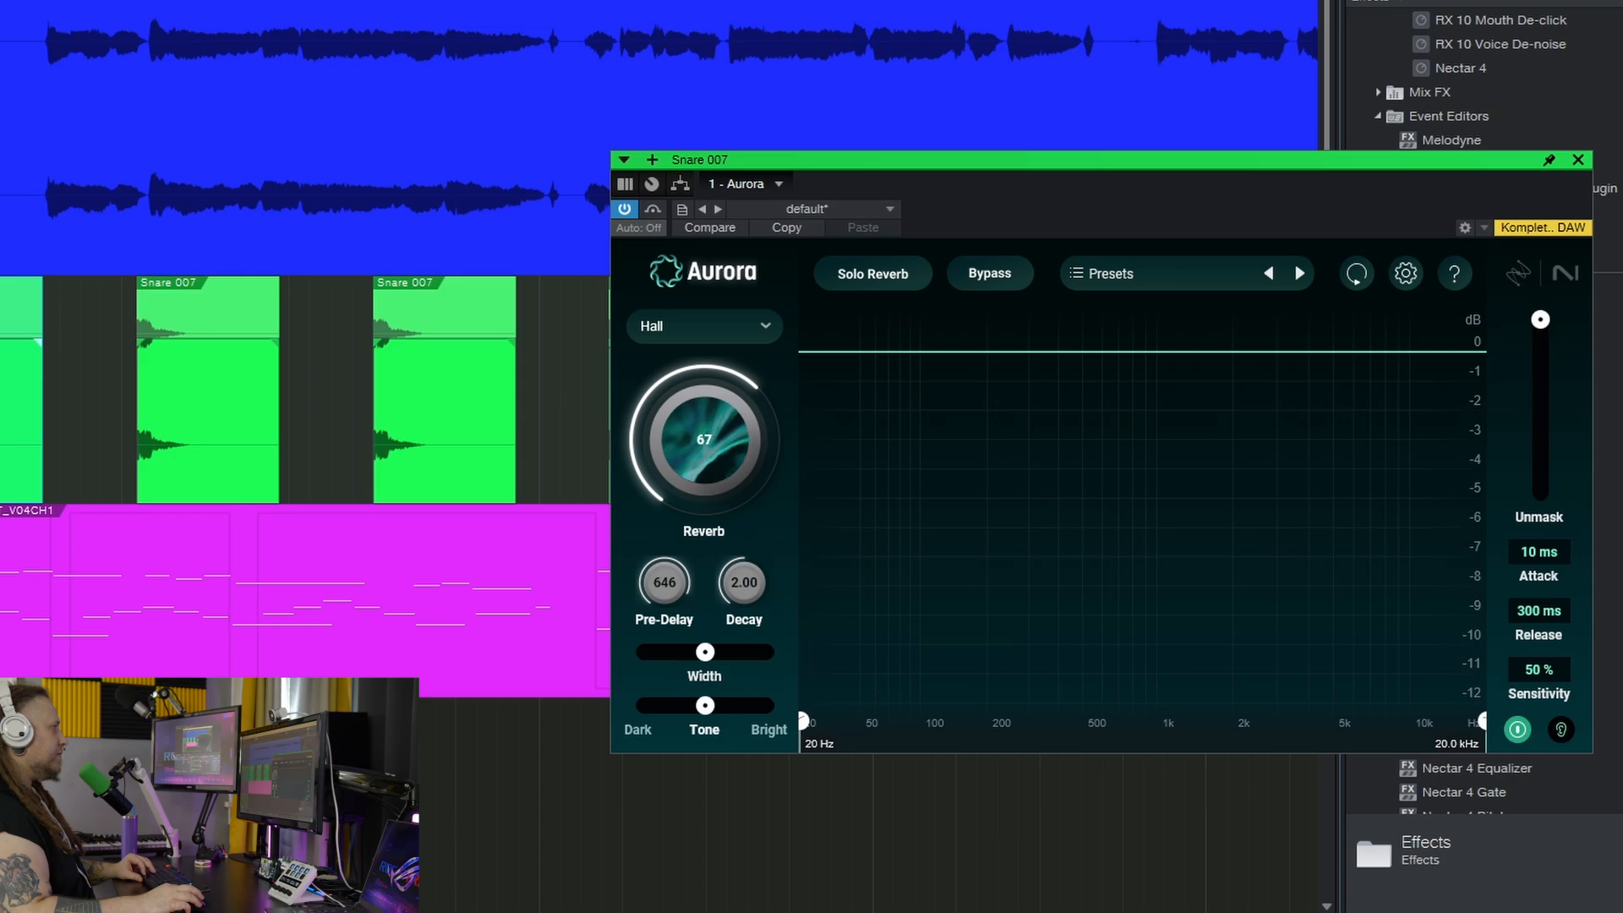
Bring up the vocal track's Aurora instance, move its window aside, and raise Pre-Delay to 271 ms and Reverb to 78 during playback.
{"action": "key", "text": "Up"}
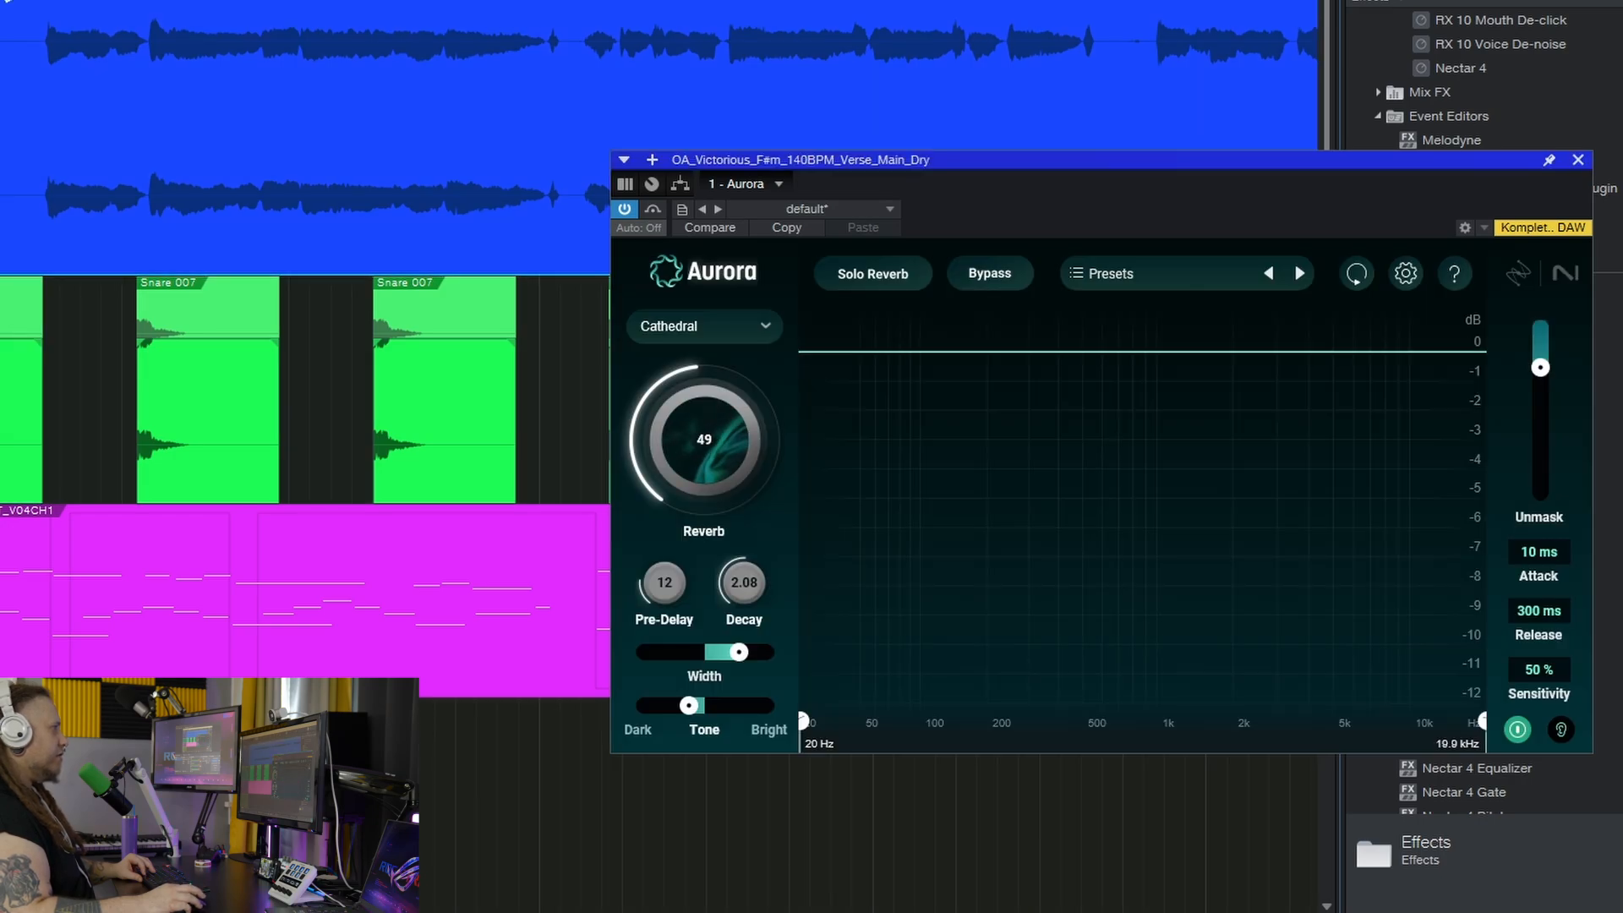
{"action": "left_click_drag", "start_coordinate": [1013, 156], "coordinate": [864, 156]}
{"action": "left_click_drag", "start_coordinate": [531, 568], "coordinate": [585, 468]}
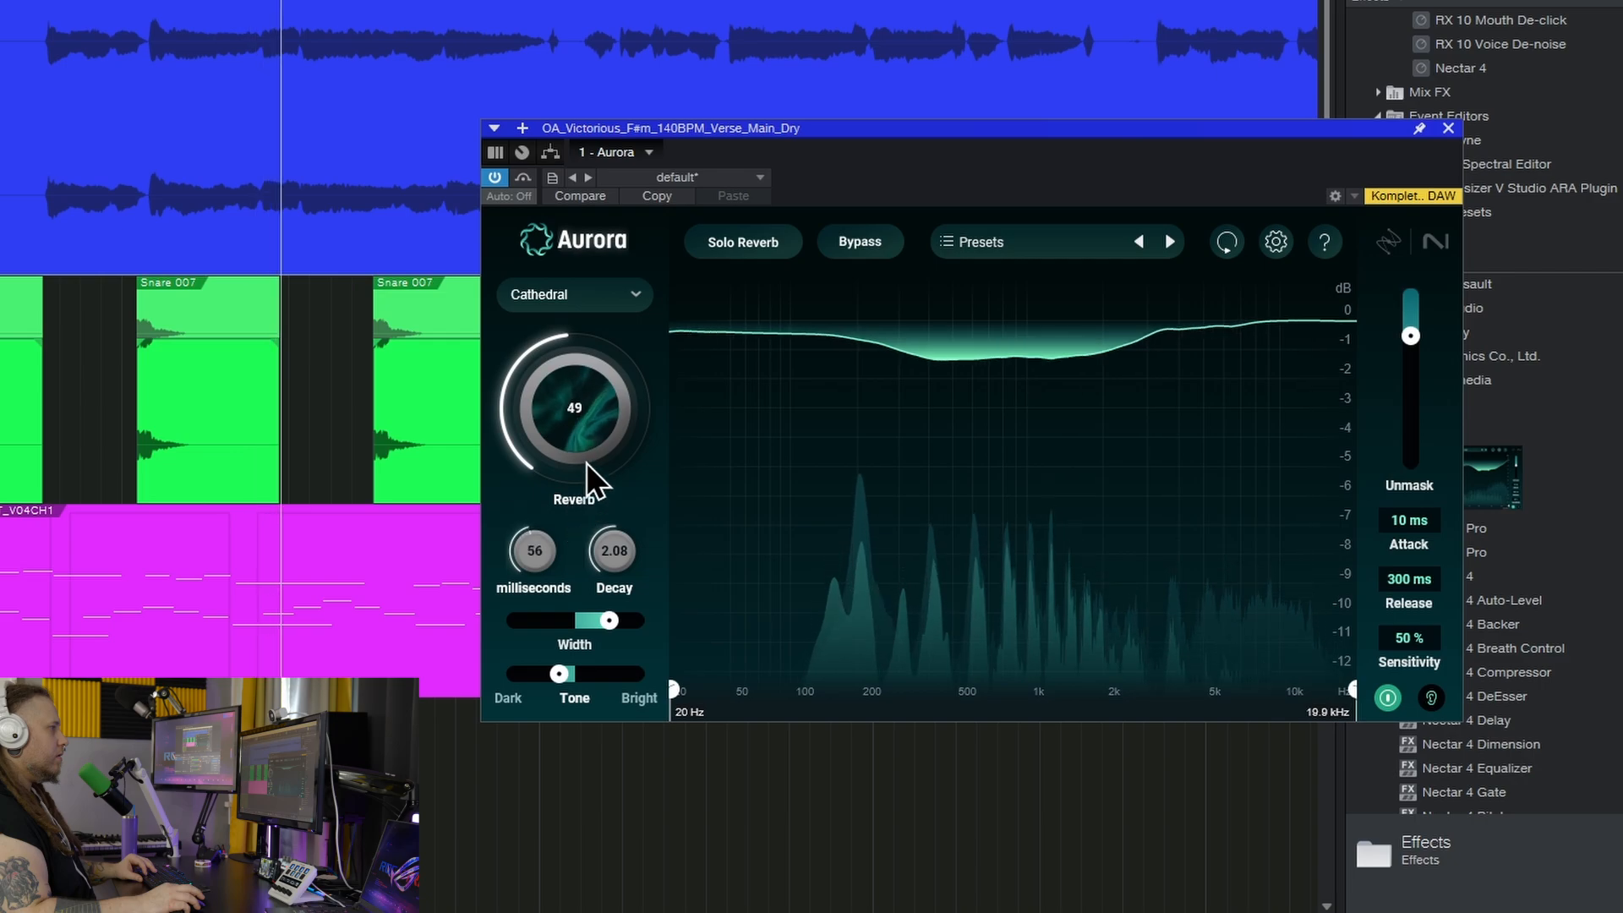
{"action": "left_click_drag", "start_coordinate": [614, 386], "coordinate": [622, 338]}
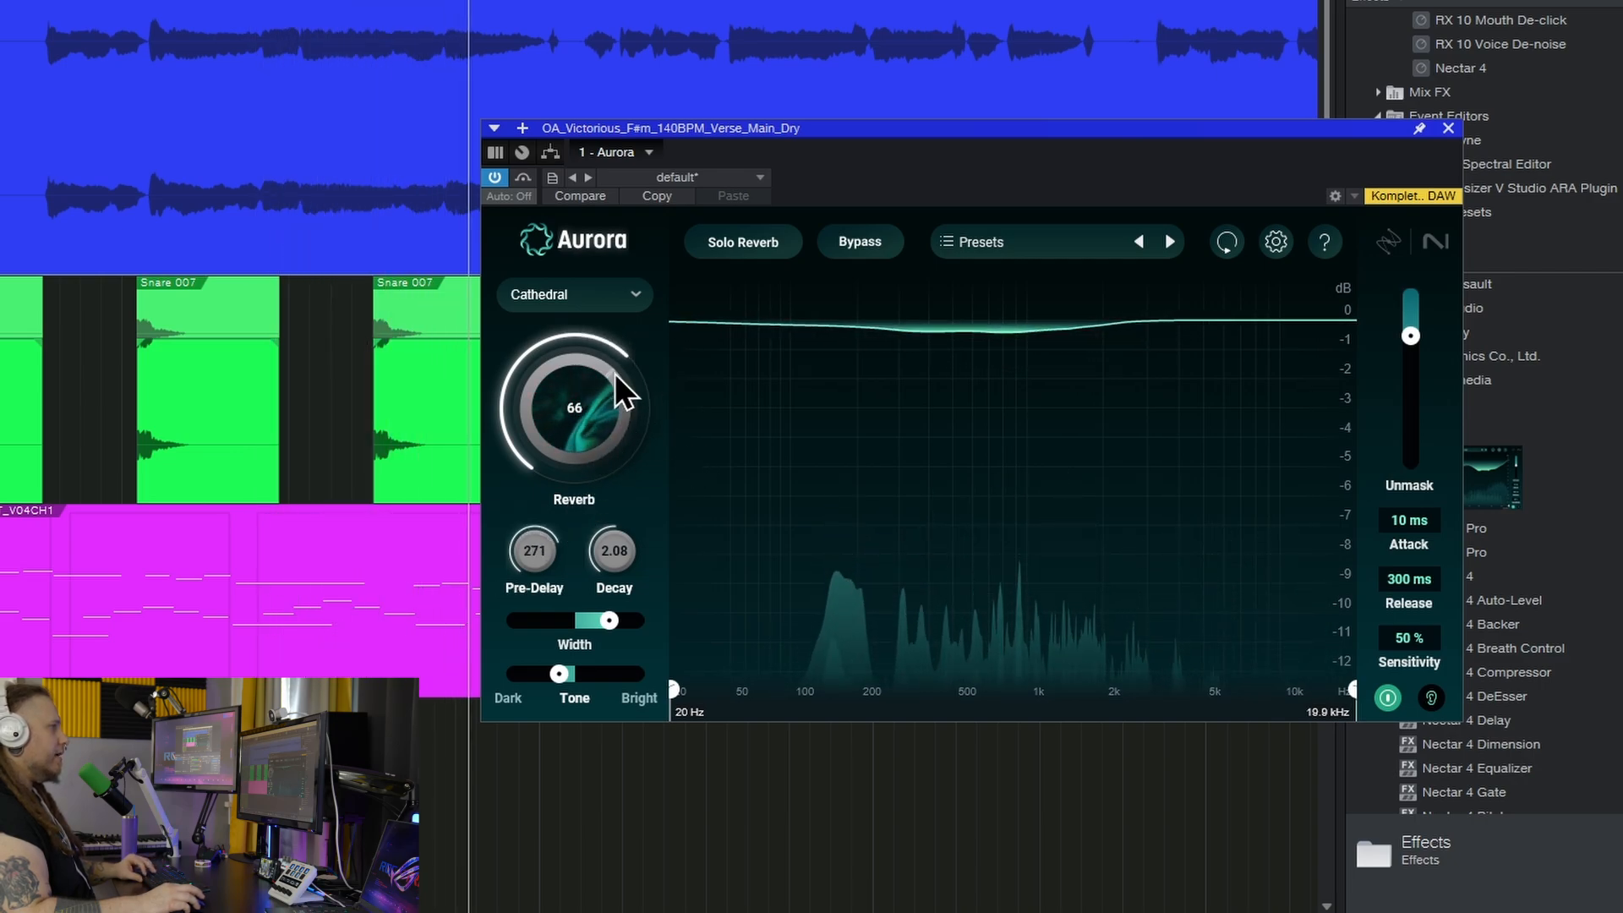
Try the vocal's Pre-Delay at 474 ms, bring it down to 238 ms, and lower Reverb to 57.
{"action": "left_click_drag", "start_coordinate": [515, 560], "coordinate": [551, 495]}
{"action": "key", "text": "w"}
{"action": "key", "text": "w"}
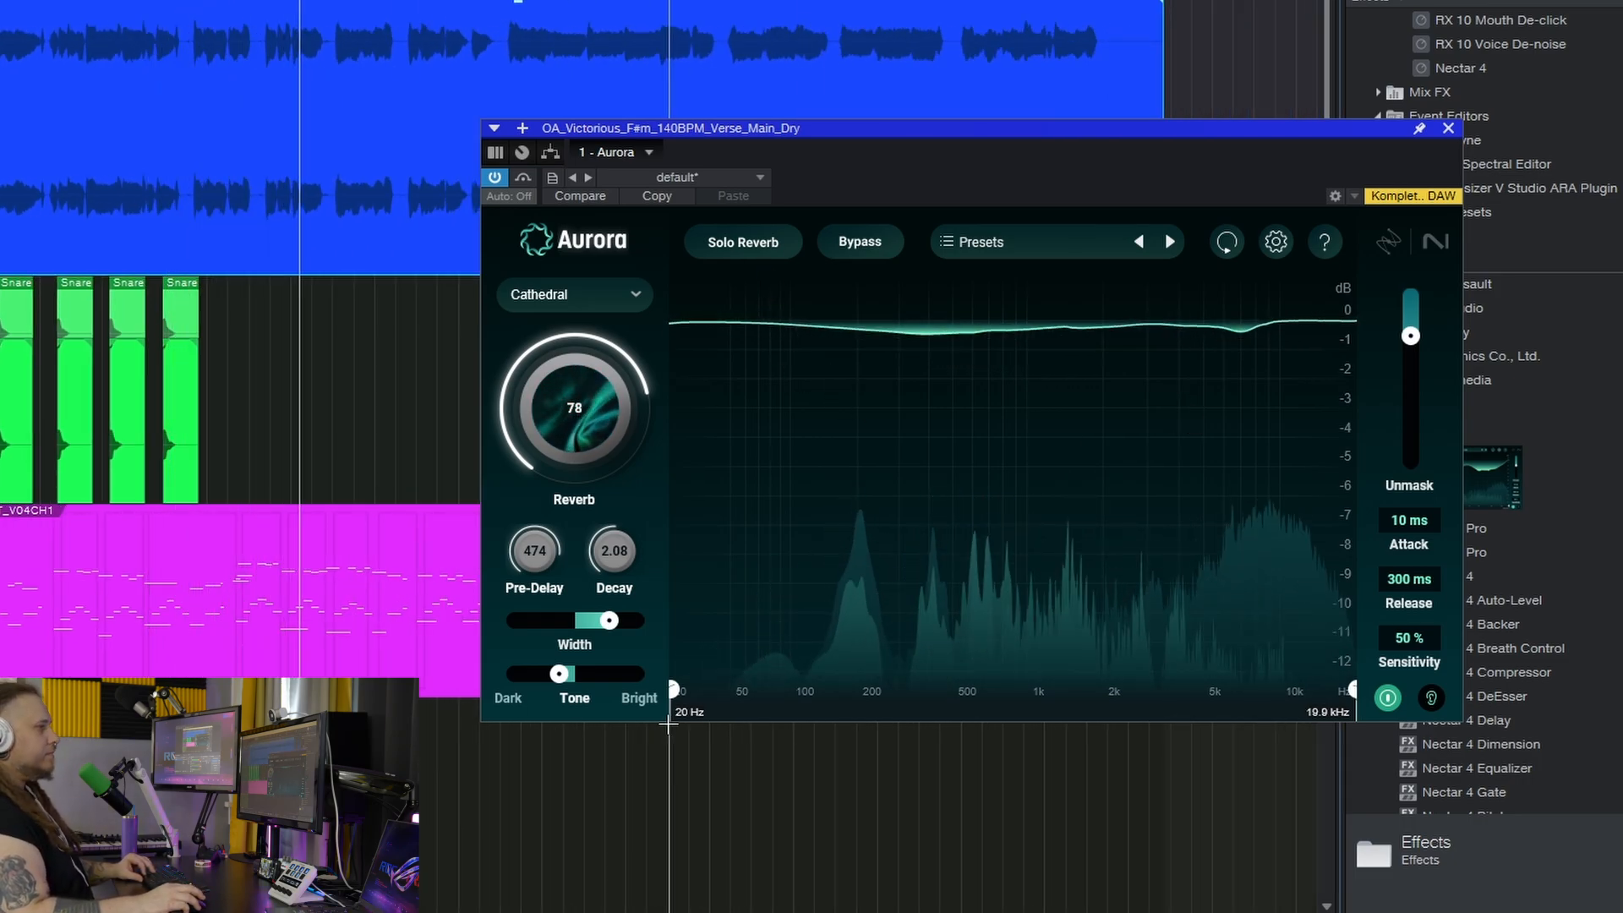
{"action": "left_click_drag", "start_coordinate": [529, 551], "coordinate": [504, 626]}
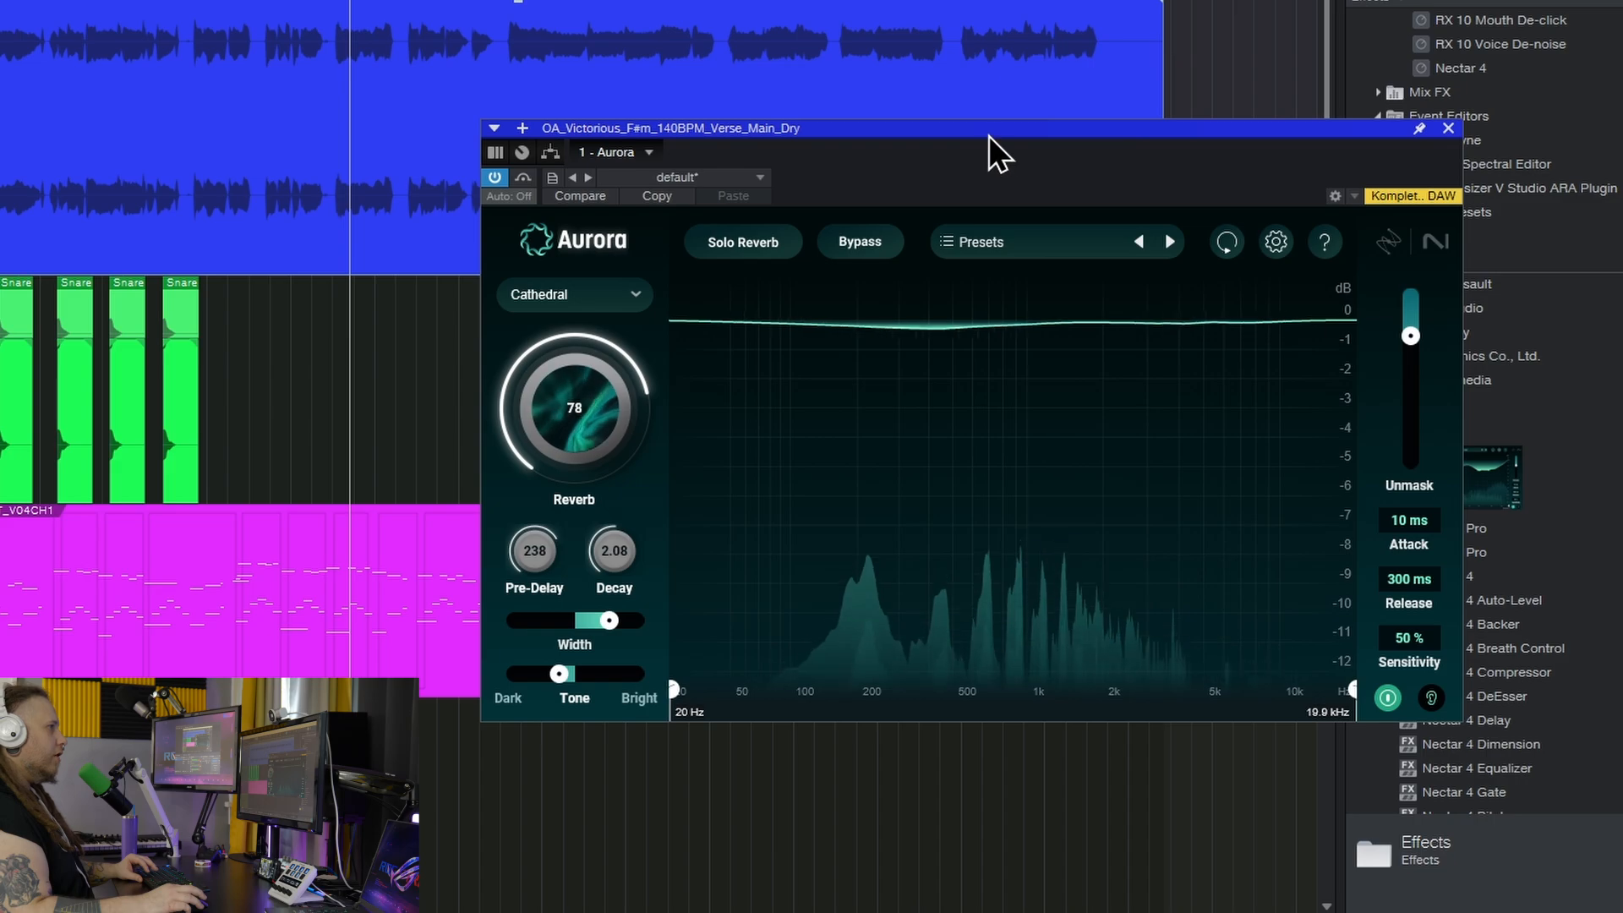
{"action": "left_click_drag", "start_coordinate": [992, 131], "coordinate": [1009, 133]}
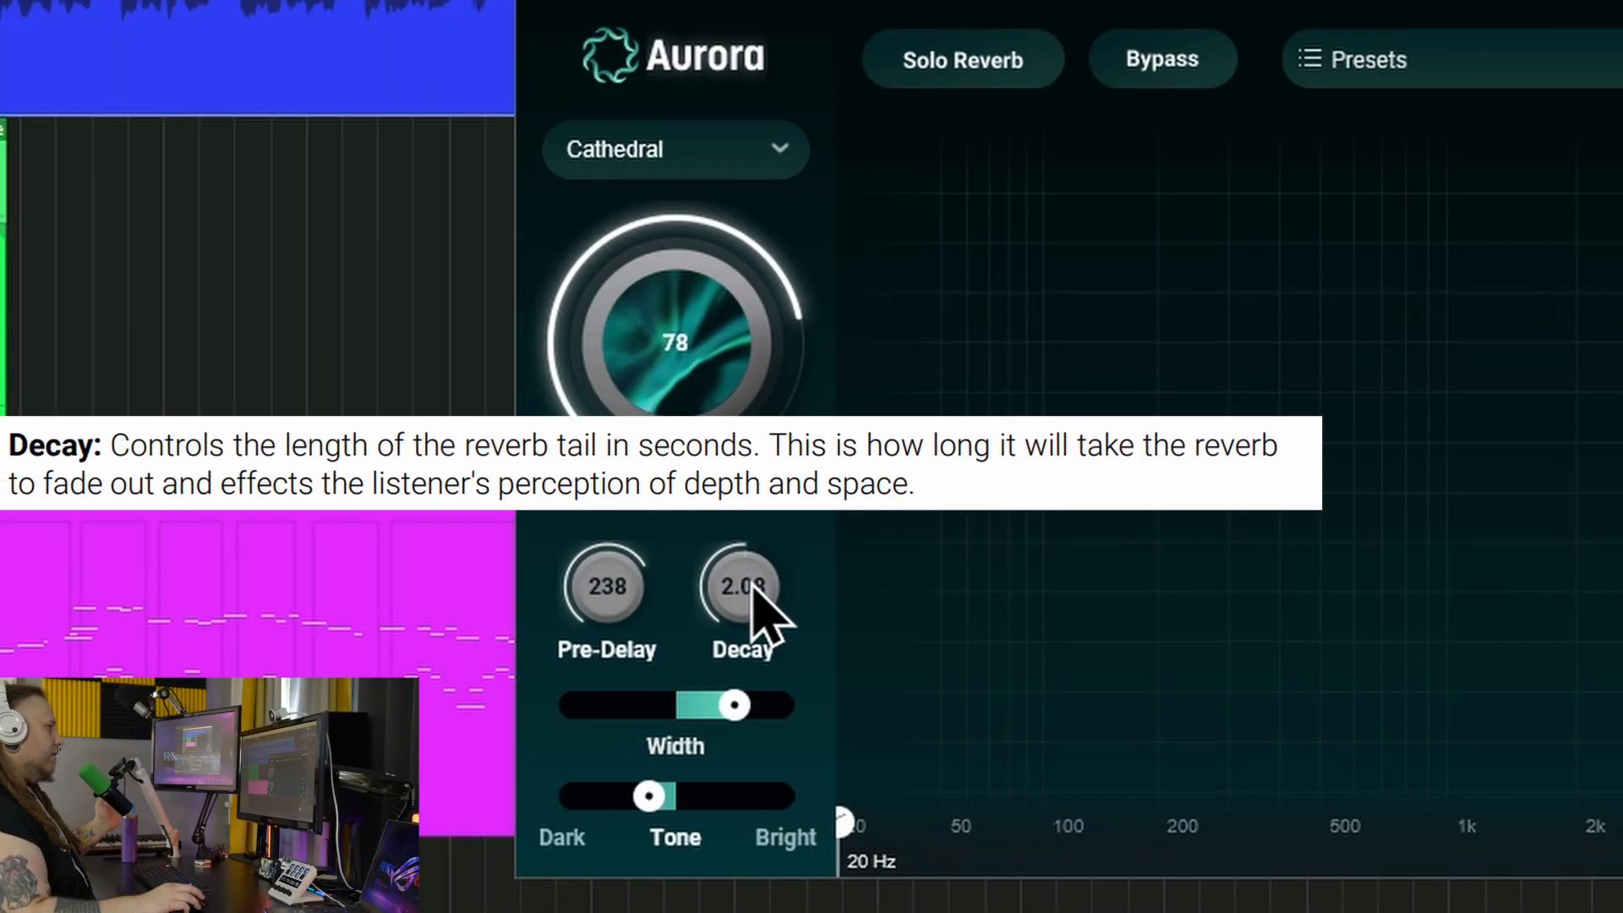
{"action": "left_click_drag", "start_coordinate": [652, 378], "coordinate": [652, 401]}
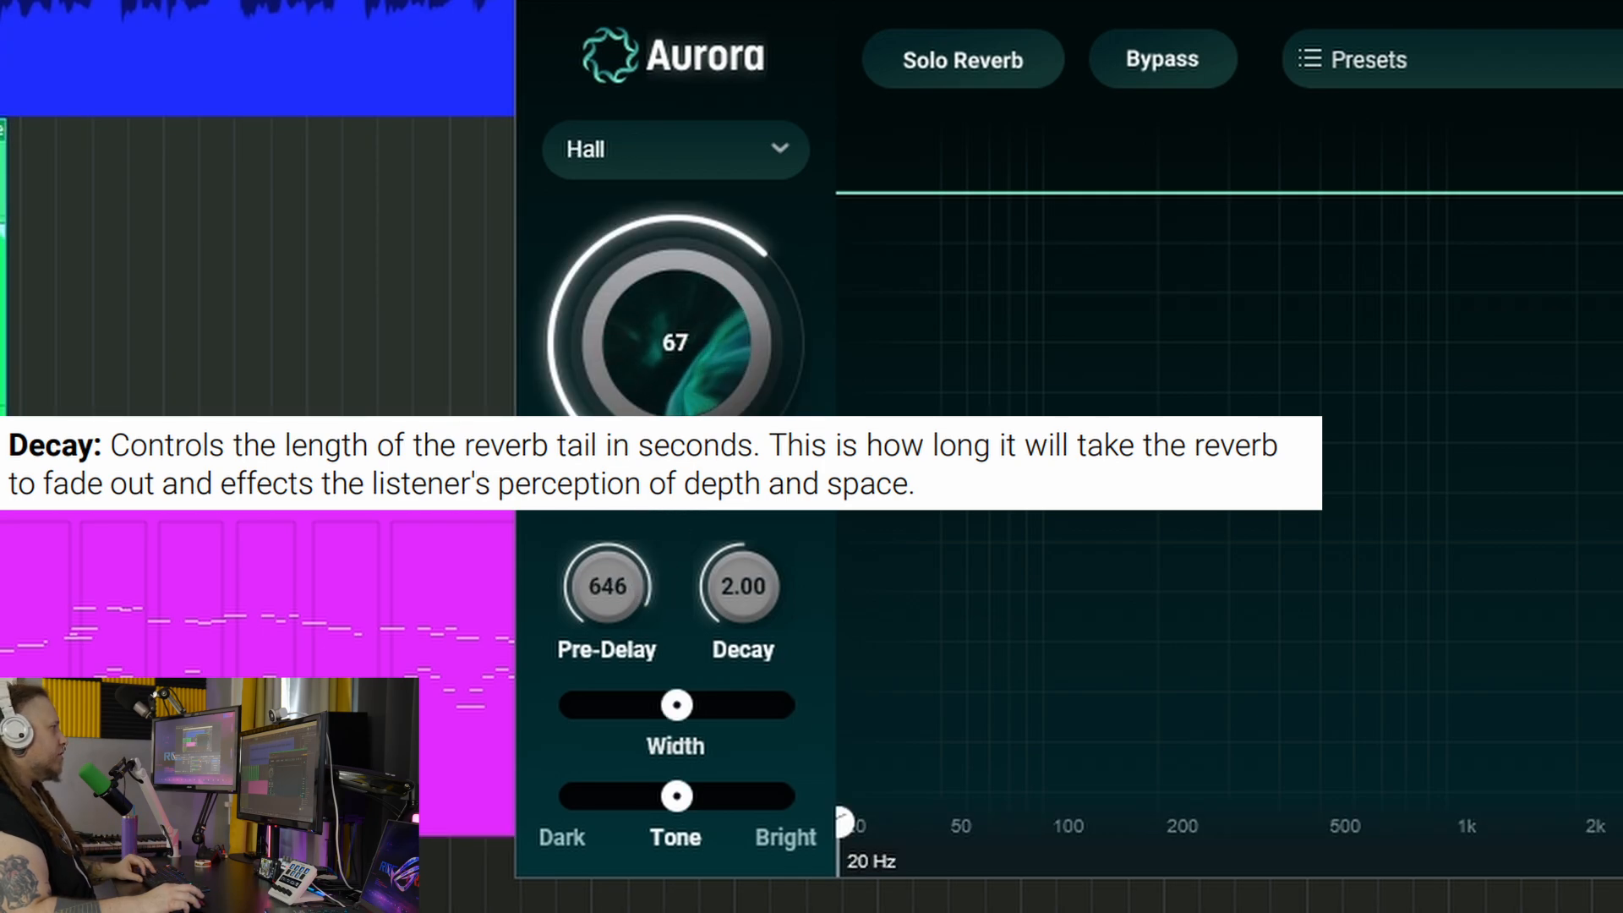
Set the snare's Pre-Delay to 10 ms and raise its Reverb to 73.
{"action": "left_click_drag", "start_coordinate": [607, 594], "coordinate": [562, 744]}
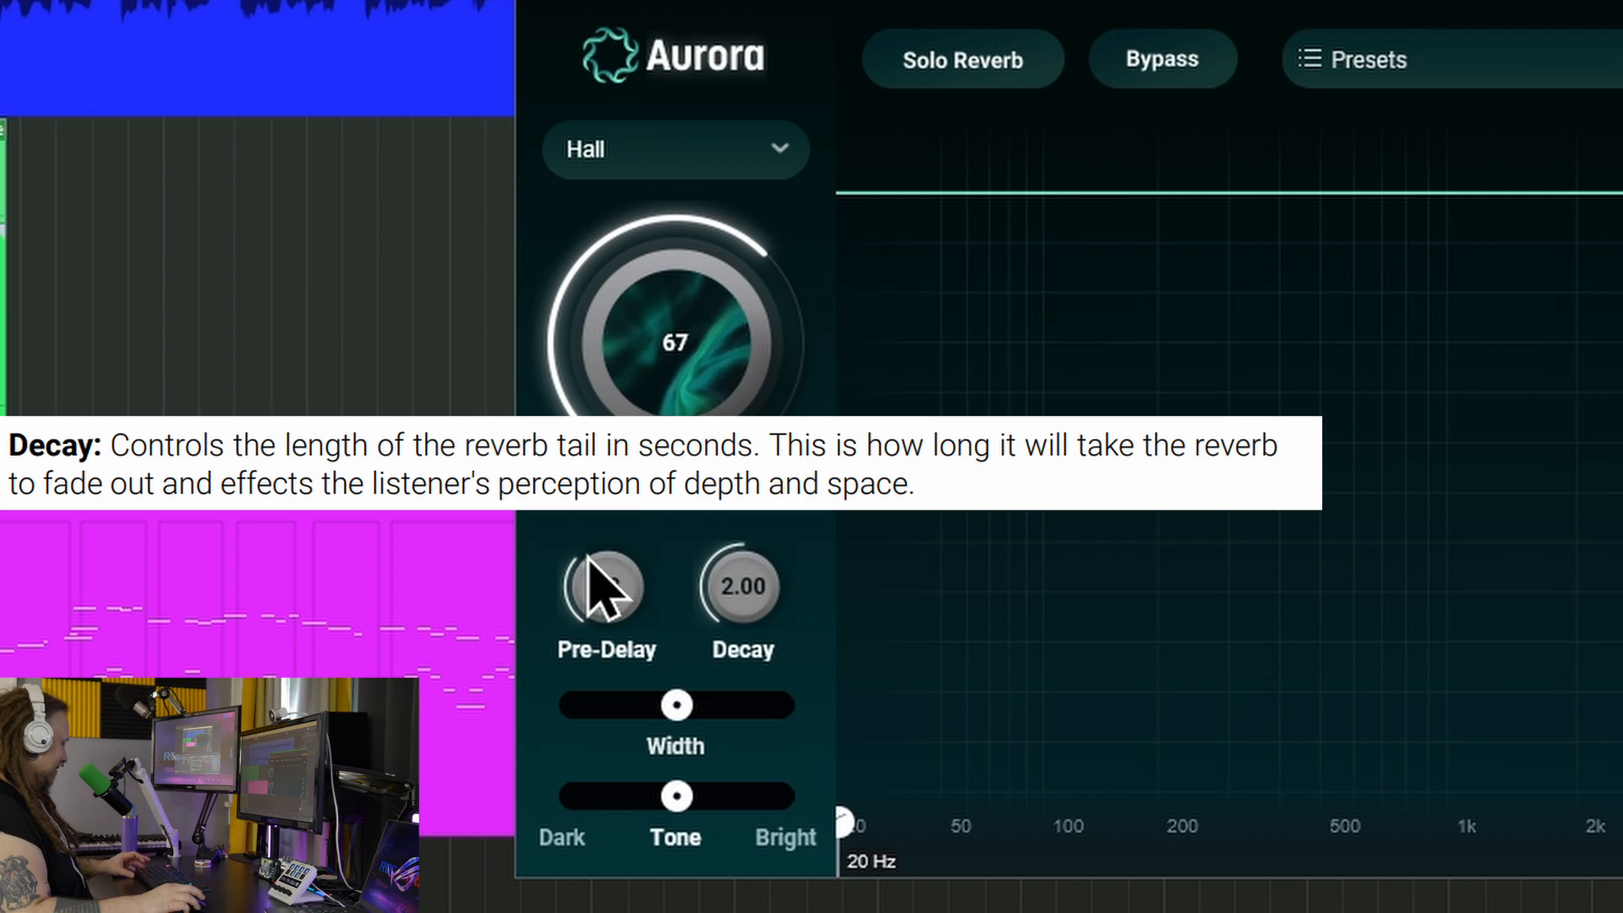
{"action": "left_click_drag", "start_coordinate": [583, 592], "coordinate": [591, 598]}
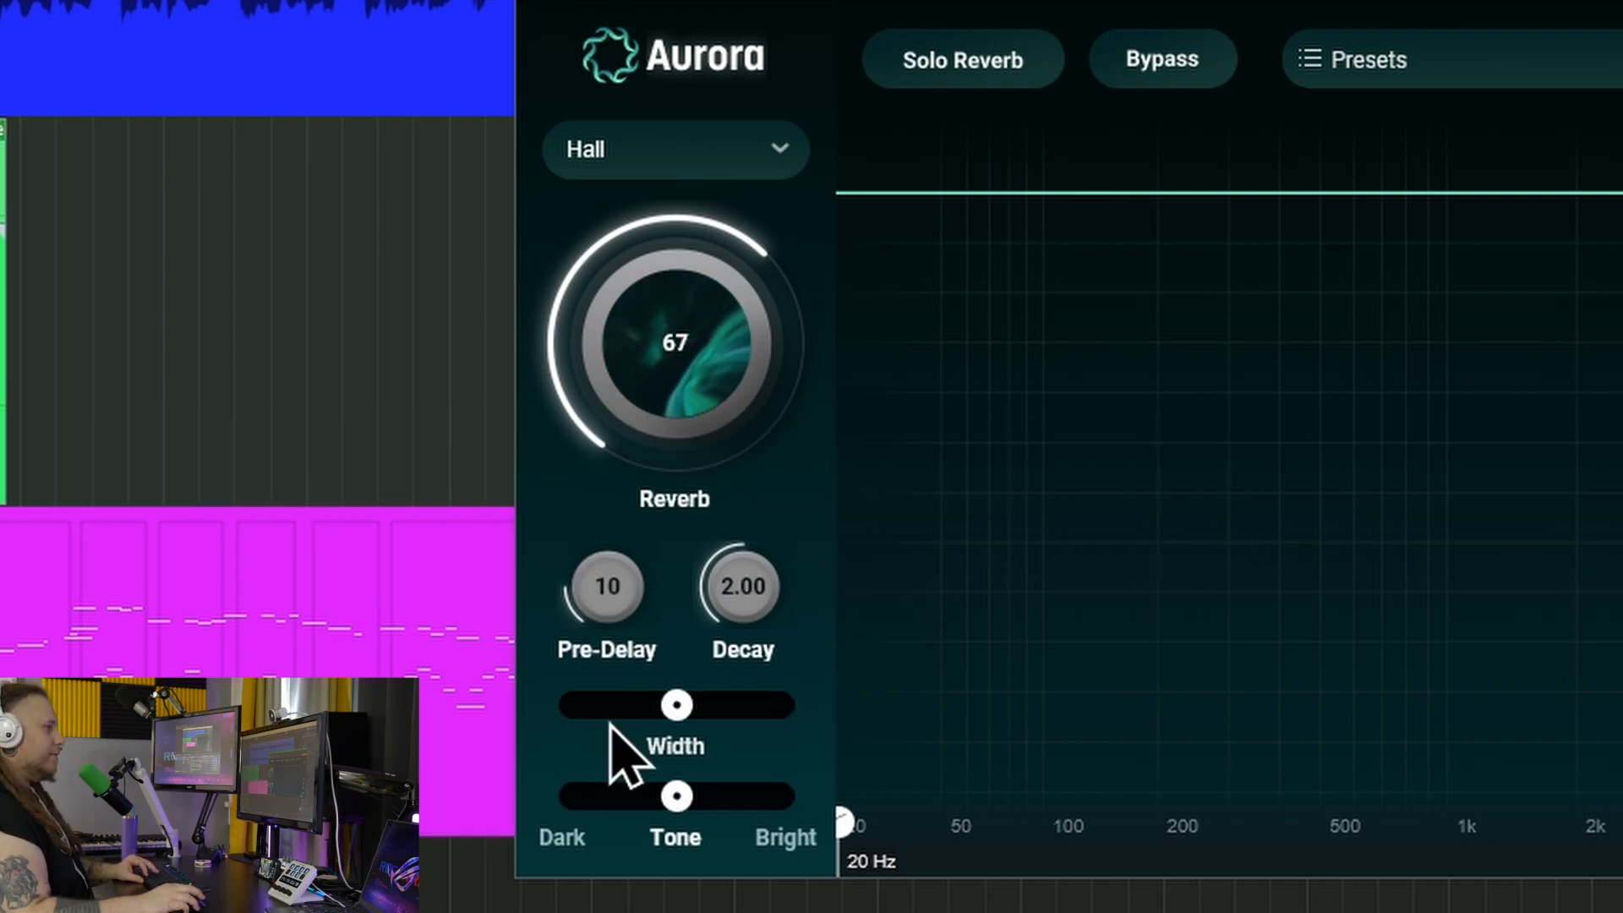
{"action": "left_click_drag", "start_coordinate": [702, 374], "coordinate": [702, 347]}
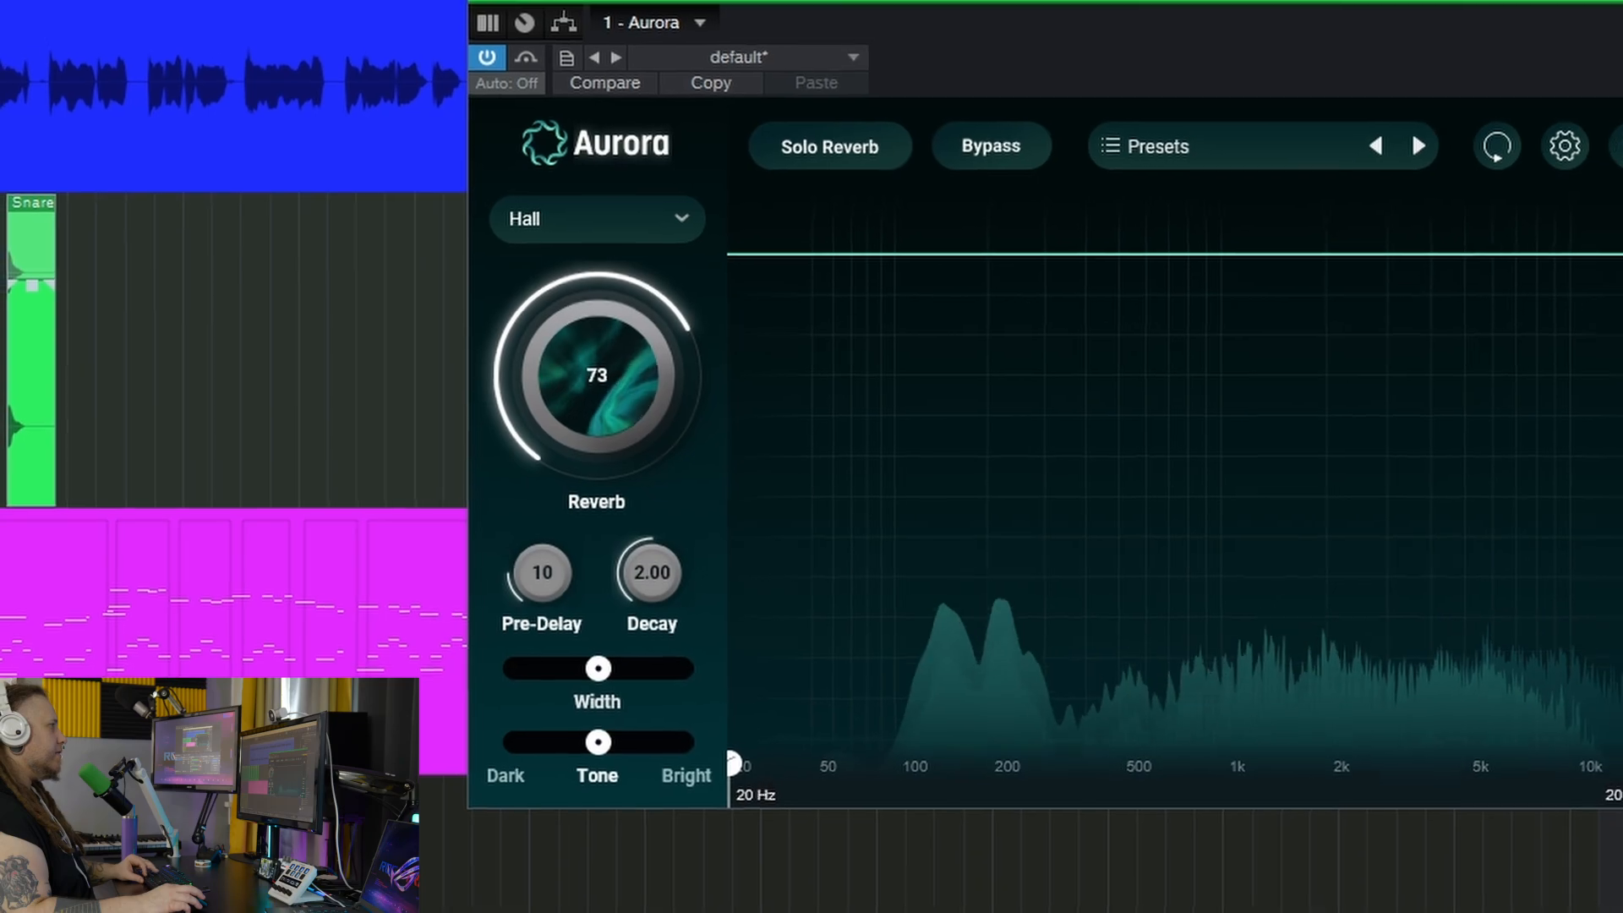
Set the snare's Decay to 15.30 seconds and play the last hit to hear the full reverb tail.
{"action": "left_click_drag", "start_coordinate": [610, 613], "coordinate": [641, 414]}
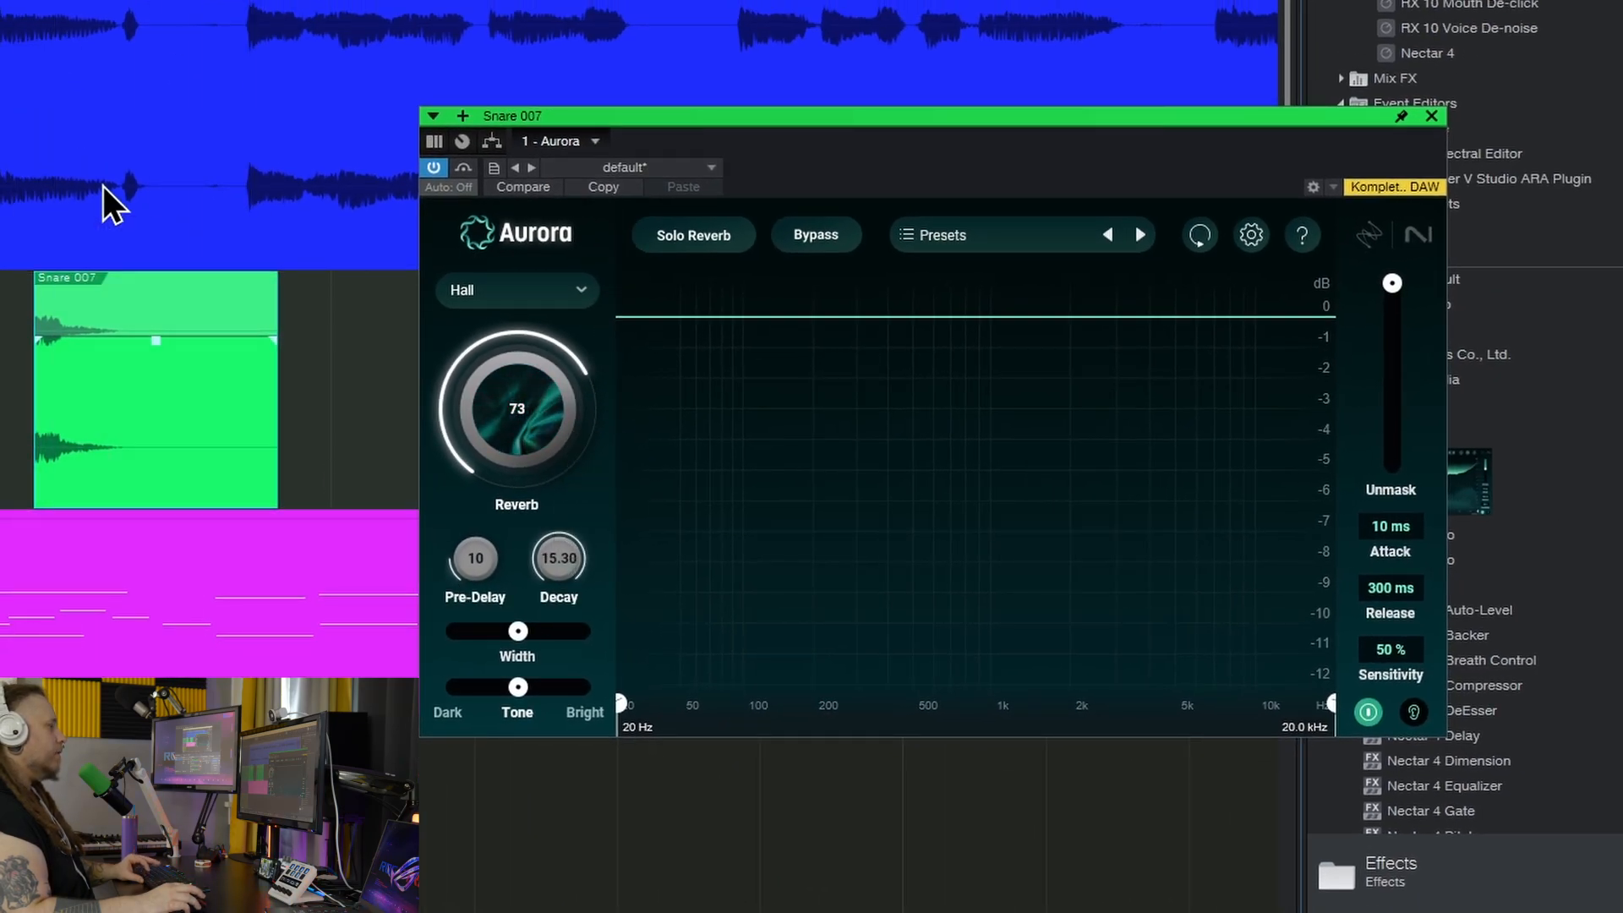
{"action": "key", "text": "space"}
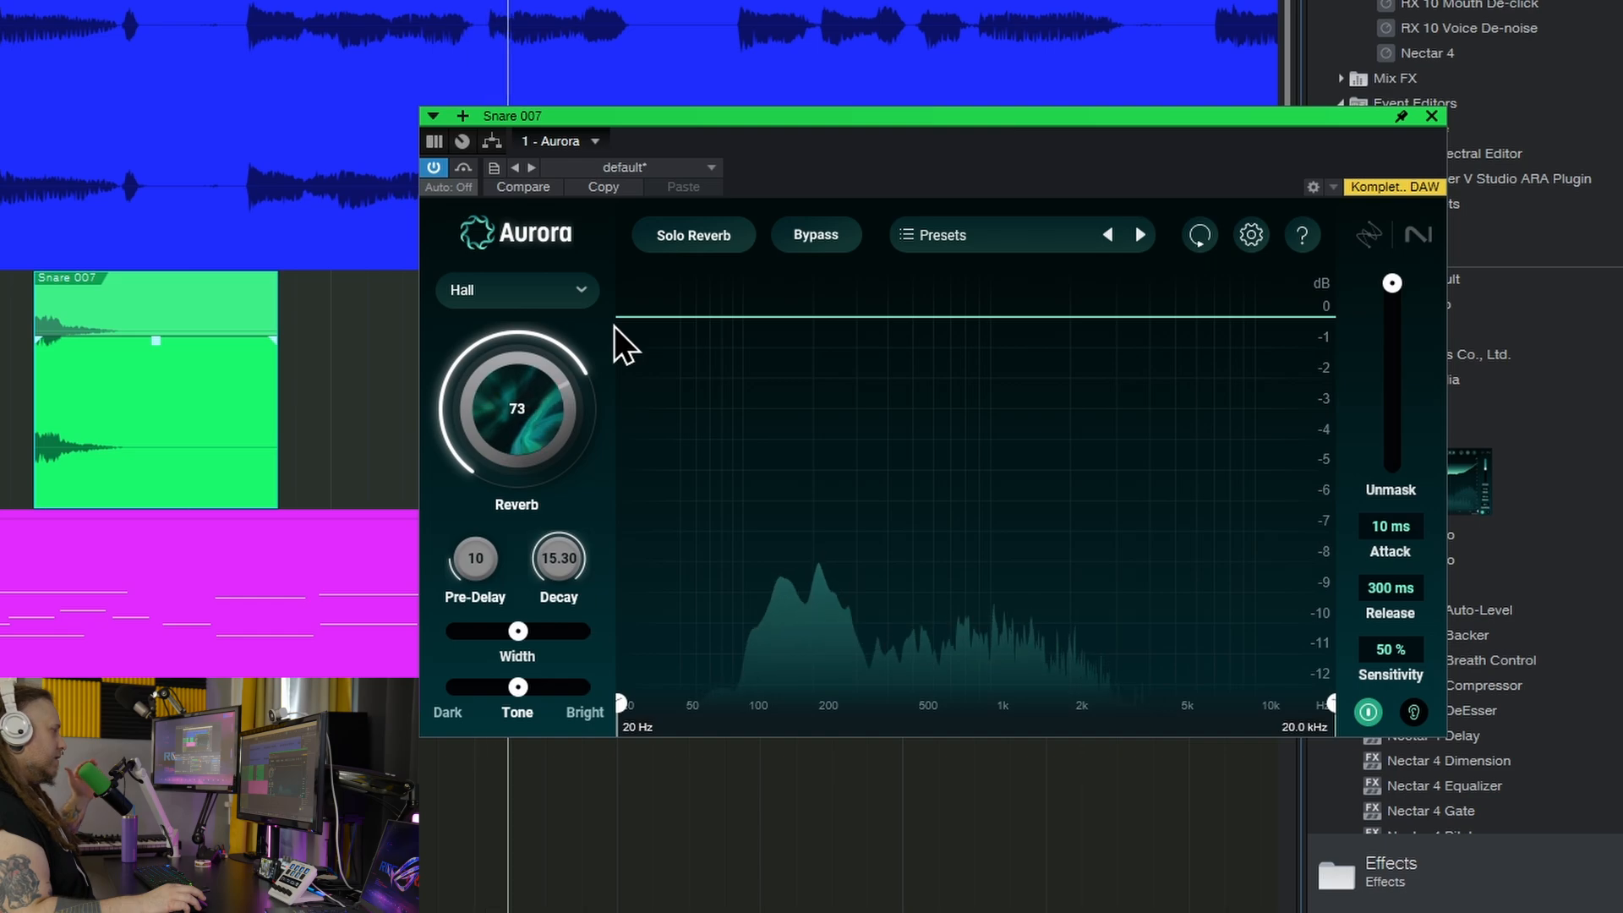
{"action": "key", "text": "w"}
{"action": "key", "text": "w"}
{"action": "key", "text": "w"}
{"action": "key", "text": "w"}
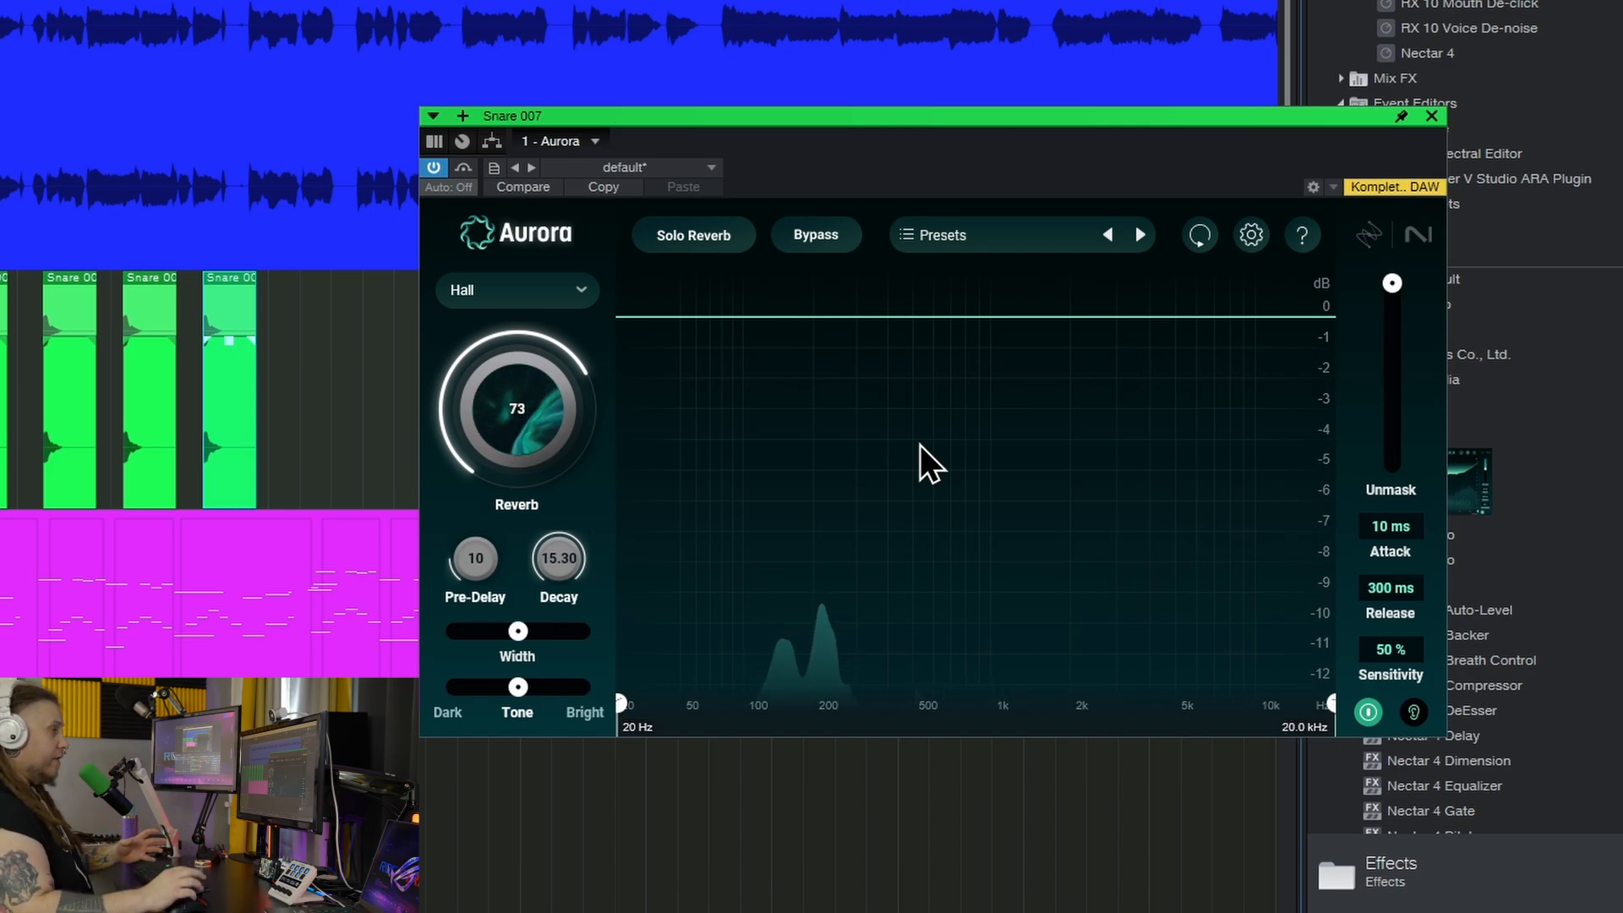
Raise the snare's Unmask to 26 and play the last hit again.
{"action": "mouse_move", "coordinate": [1389, 282]}
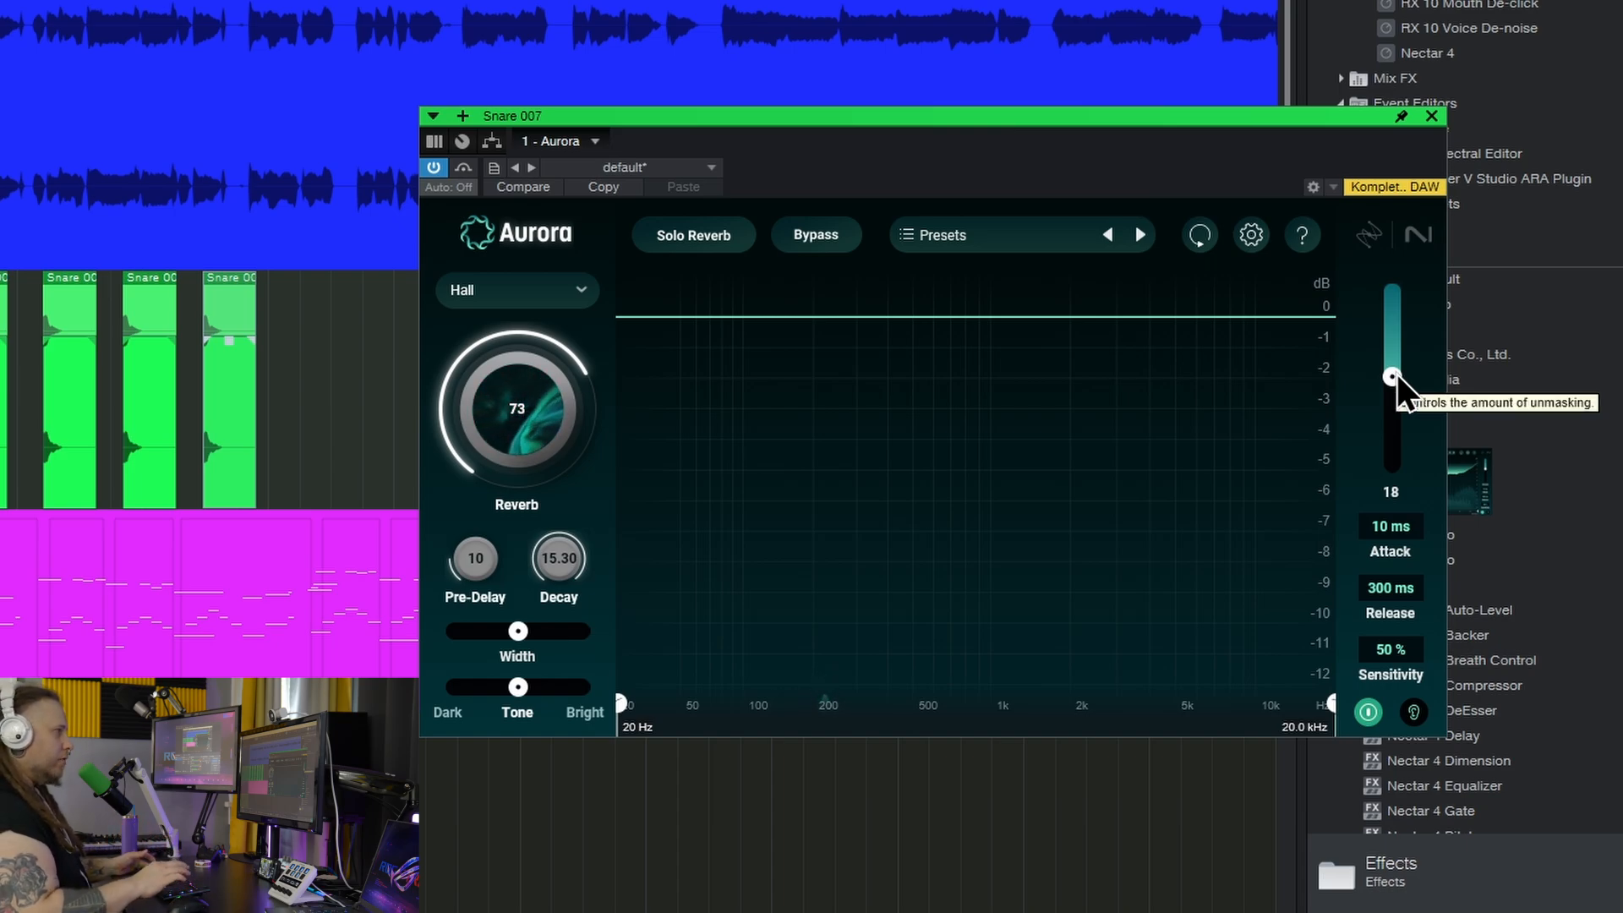
{"action": "left_click_drag", "start_coordinate": [1397, 374], "coordinate": [1392, 394]}
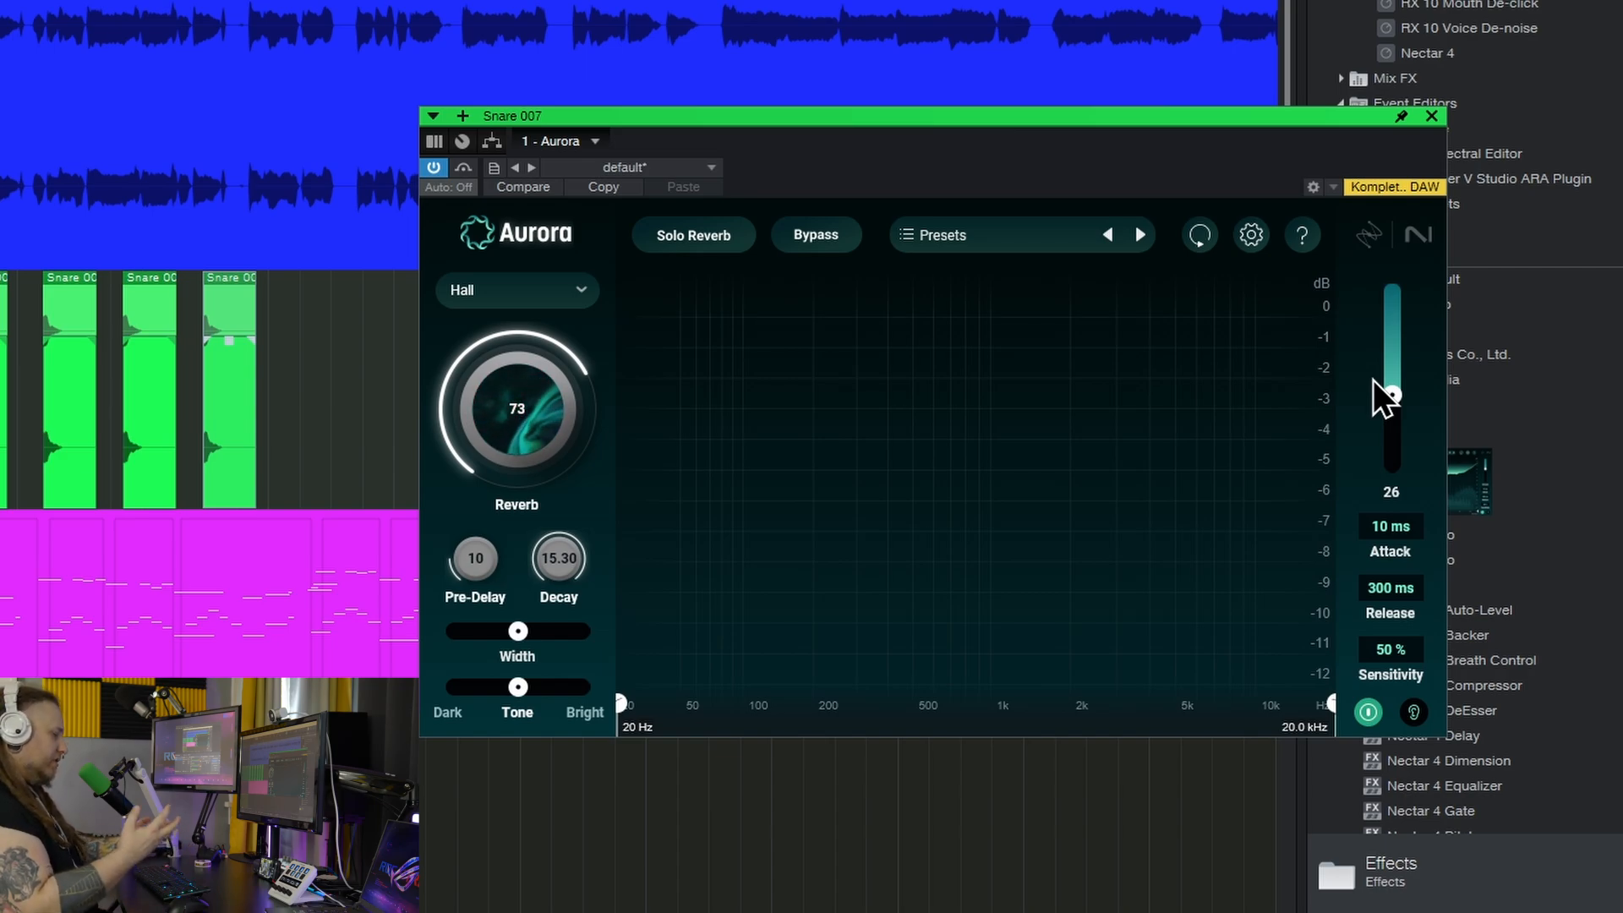
{"action": "key", "text": "space"}
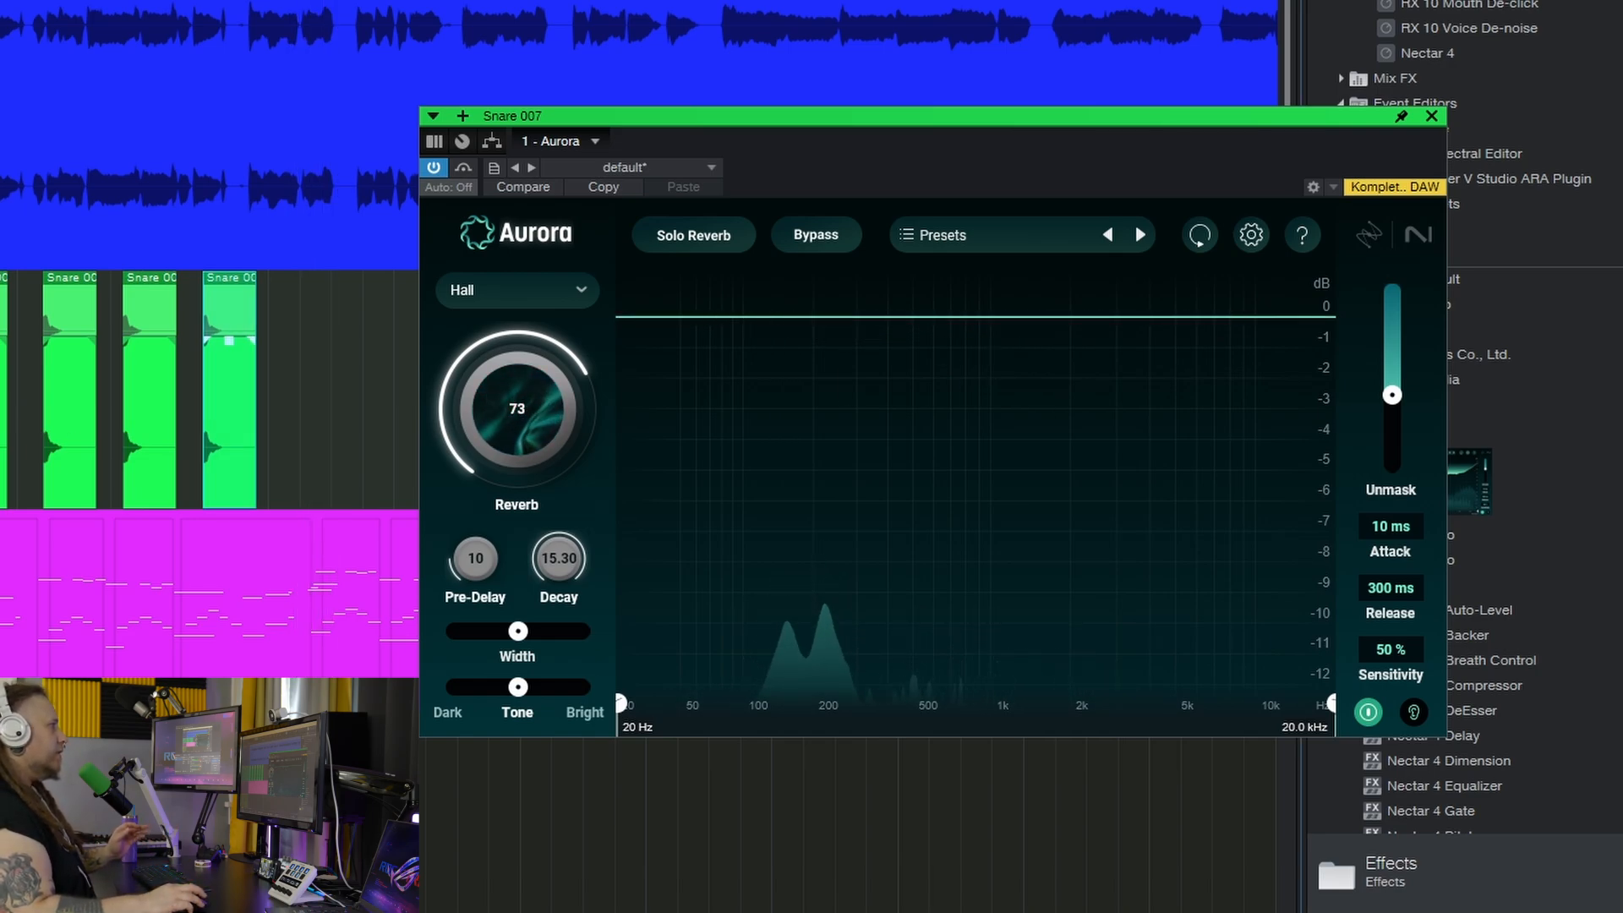
Bring up the vocal's Aurora instance and raise its Decay to 2.49 and on to 13.46 seconds during playback.
{"action": "left_click", "coordinate": [1, 186]}
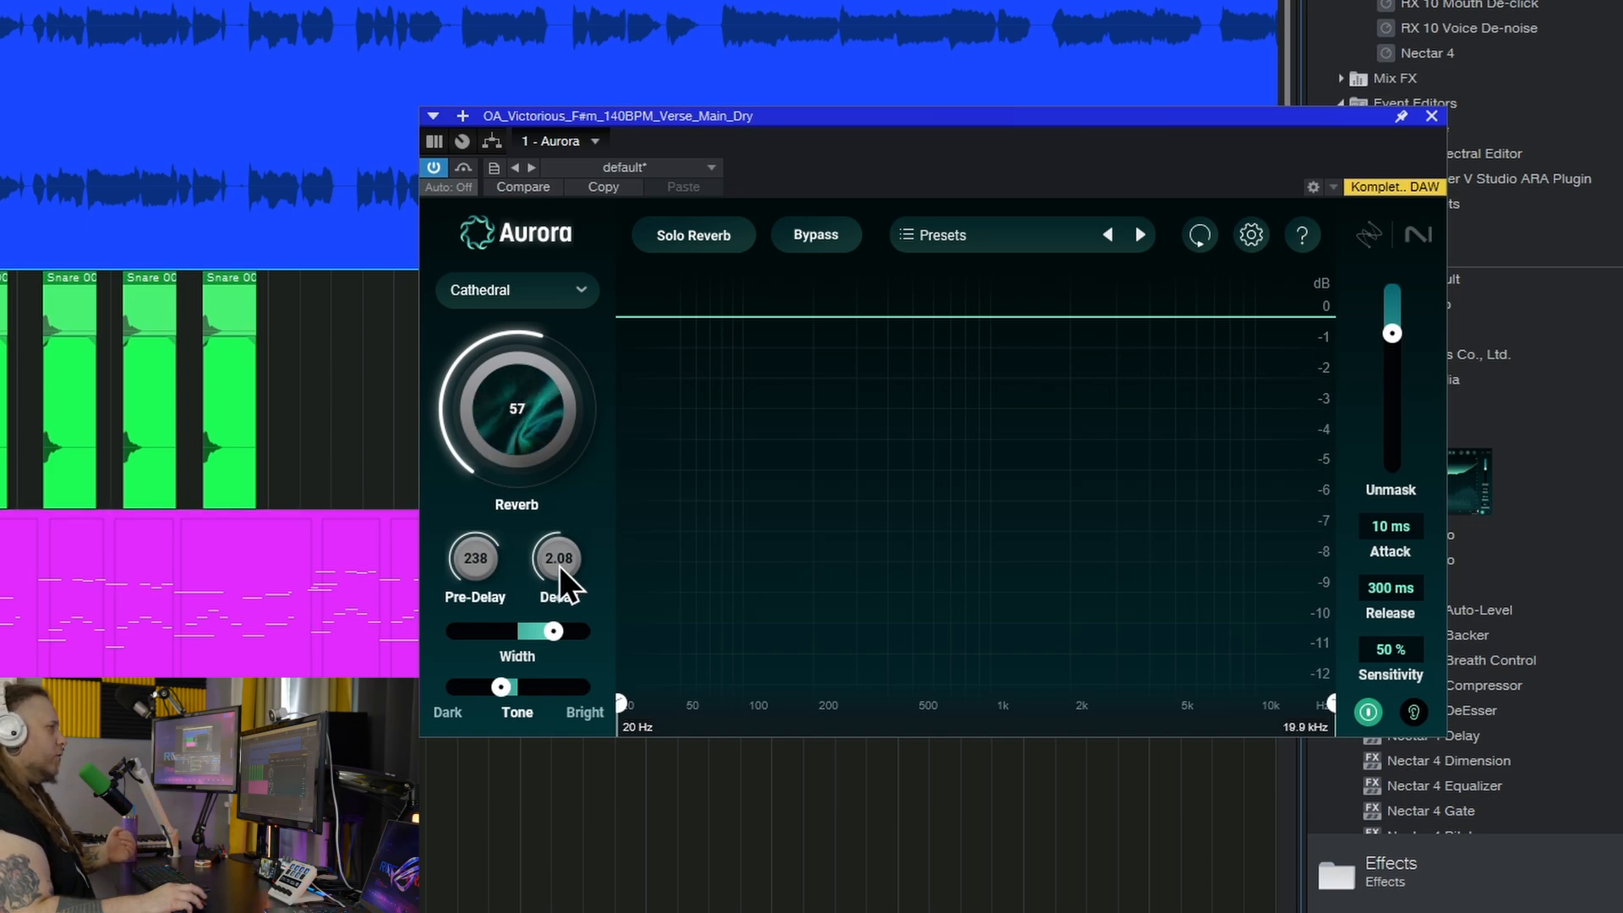
{"action": "left_click_drag", "start_coordinate": [619, 203], "coordinate": [570, 546]}
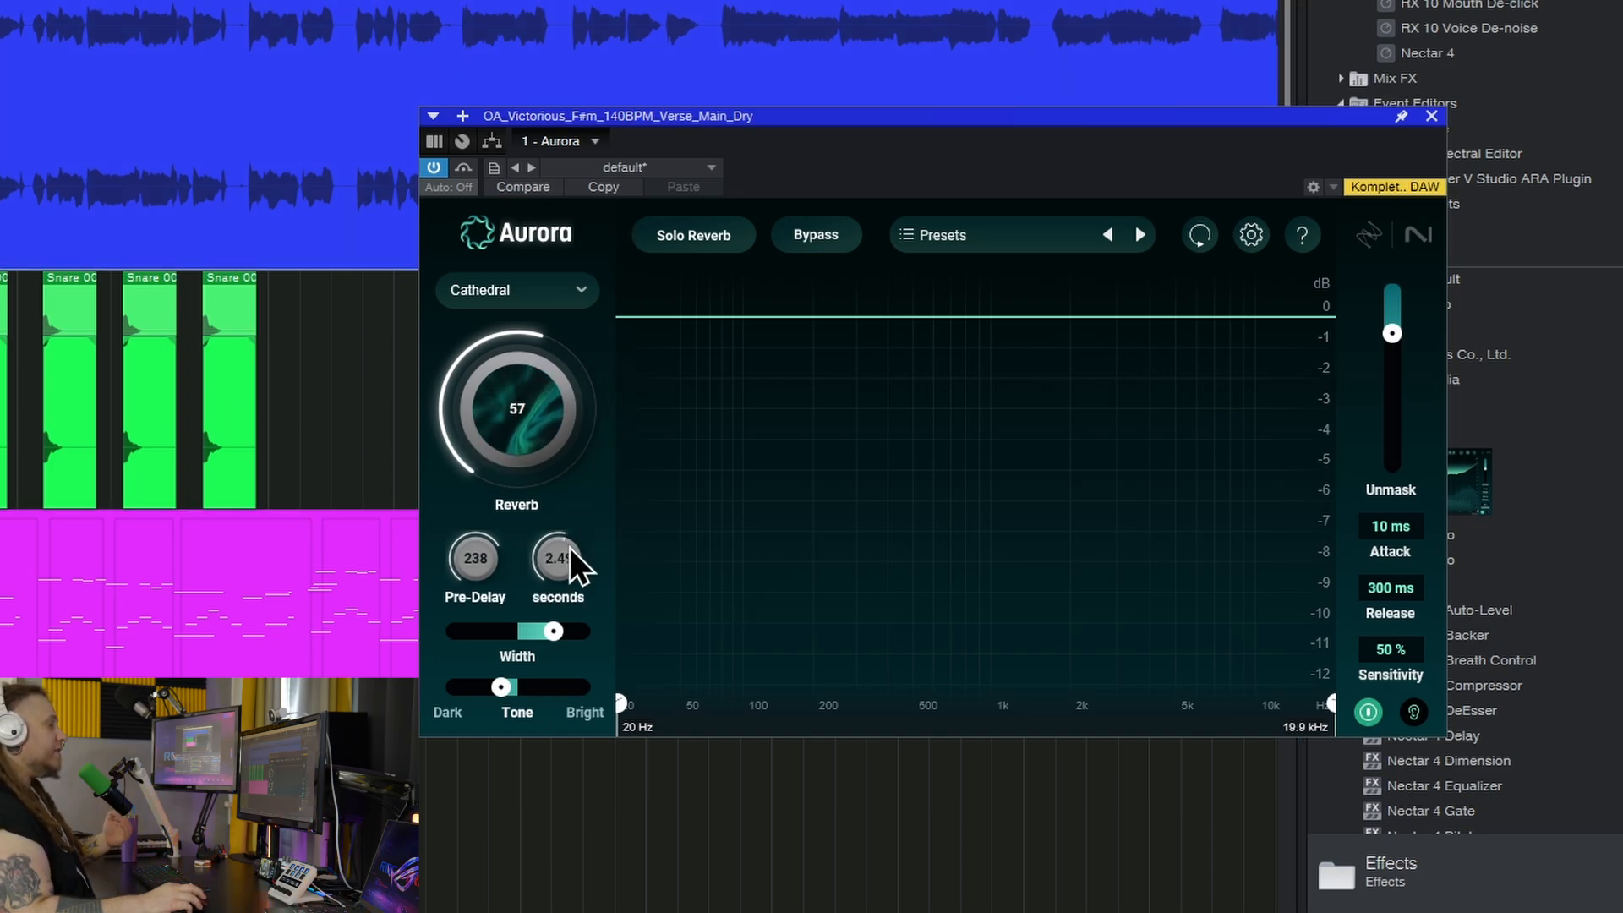
{"action": "key", "text": "space"}
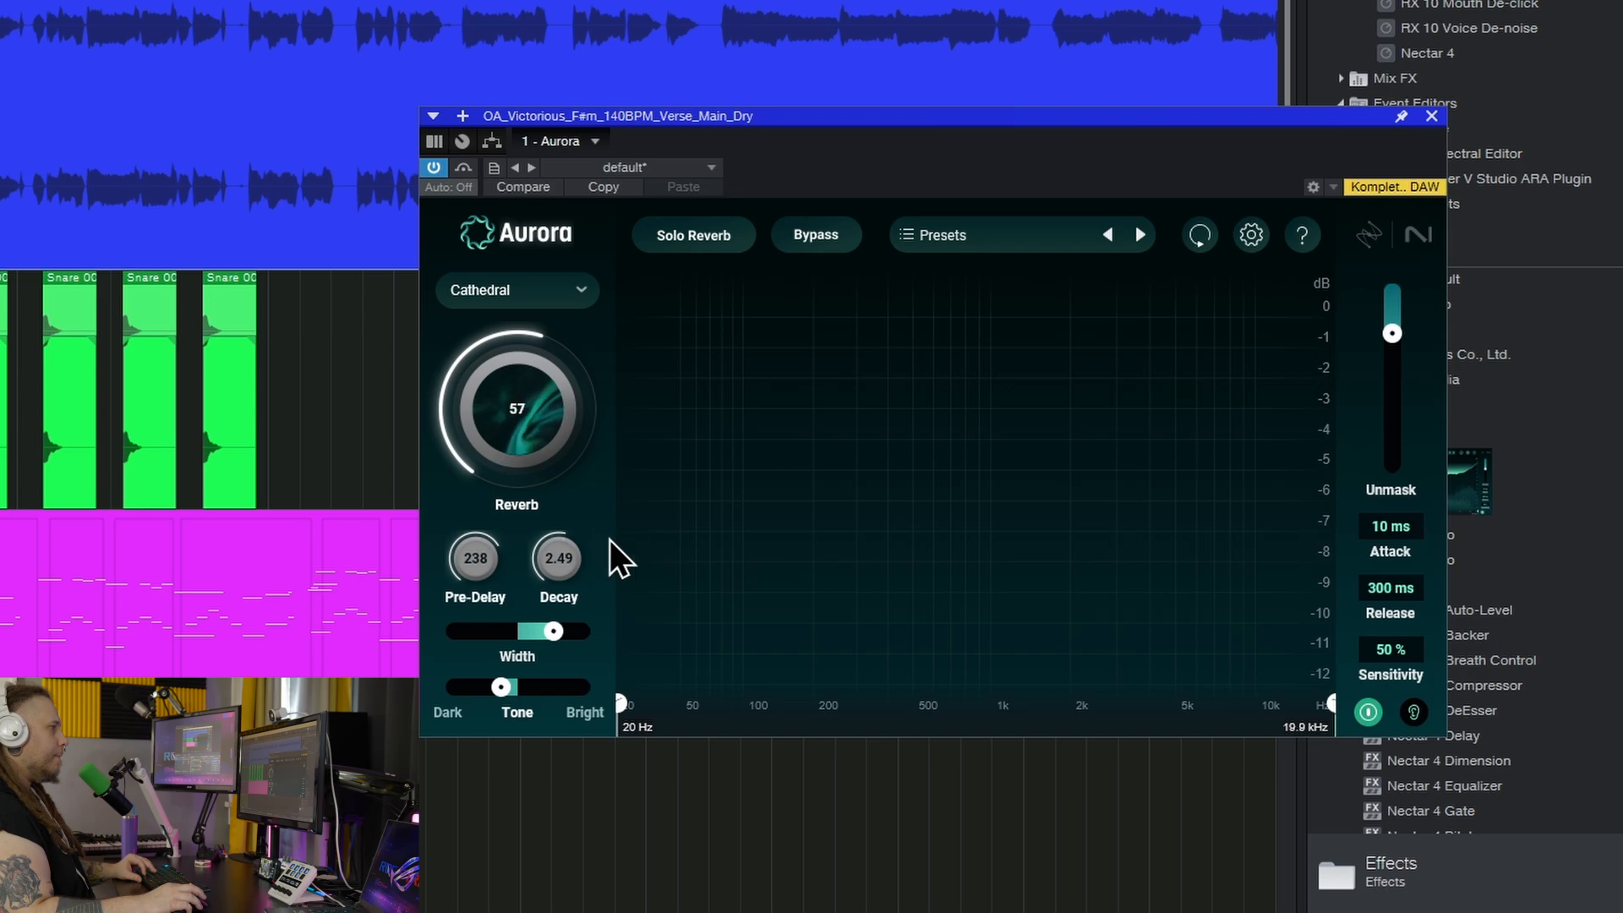
{"action": "left_click_drag", "start_coordinate": [565, 570], "coordinate": [639, 338]}
Set the vocal's Pre-Delay to 10 ms, Decay to 15.30 seconds and Reverb to 68, and increase Unmask.
{"action": "double_click", "coordinate": [463, 555]}
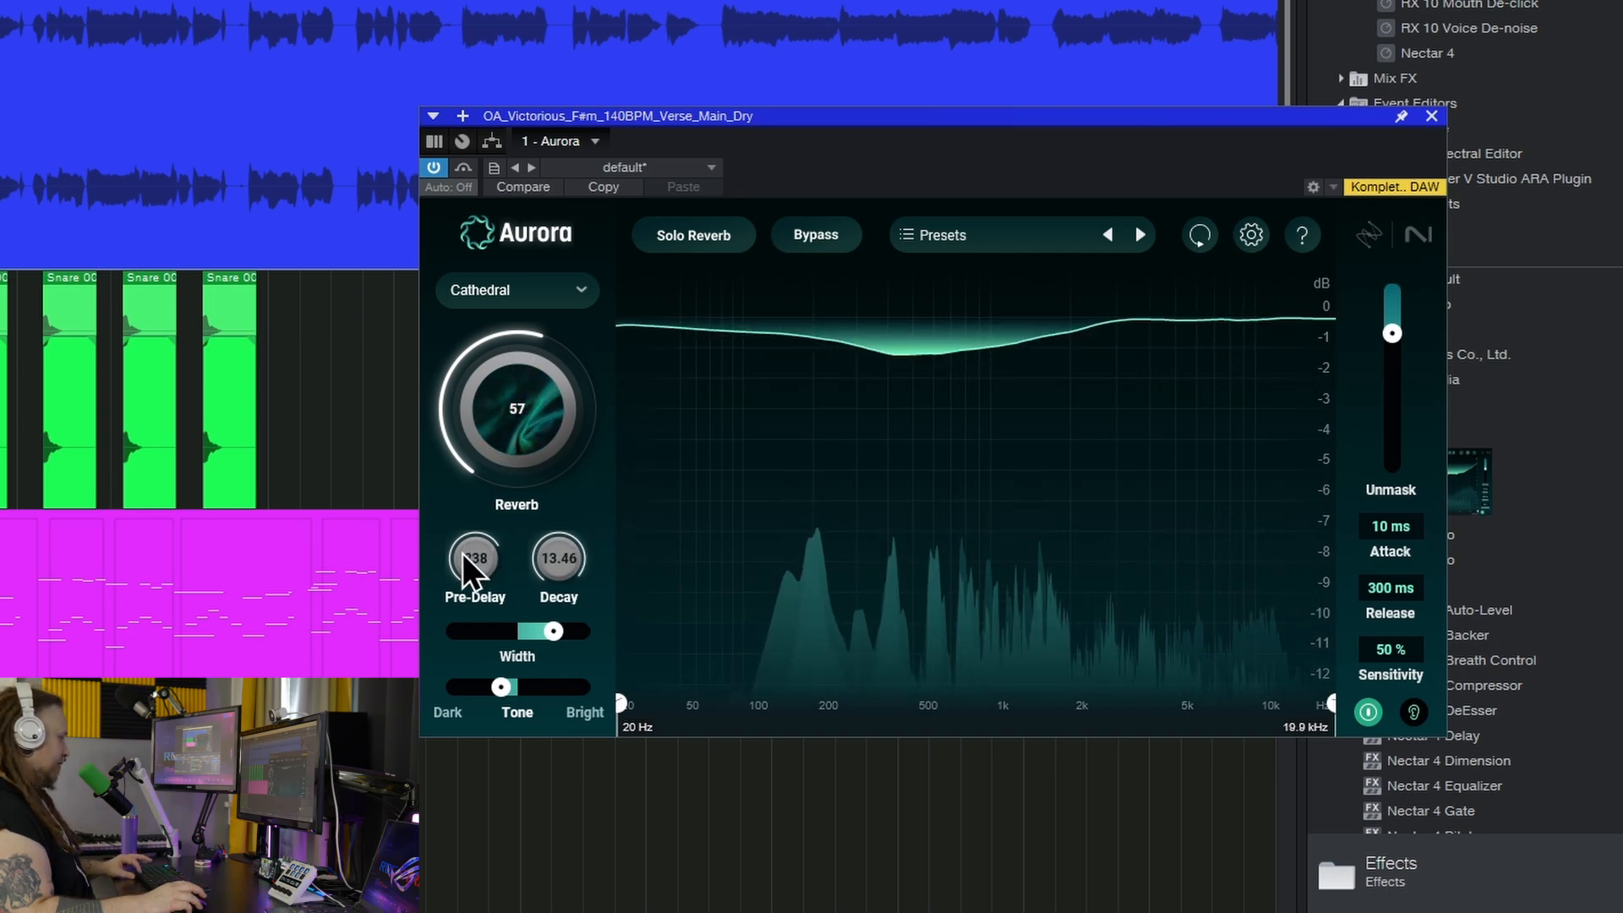
{"action": "double_click", "coordinate": [558, 546]}
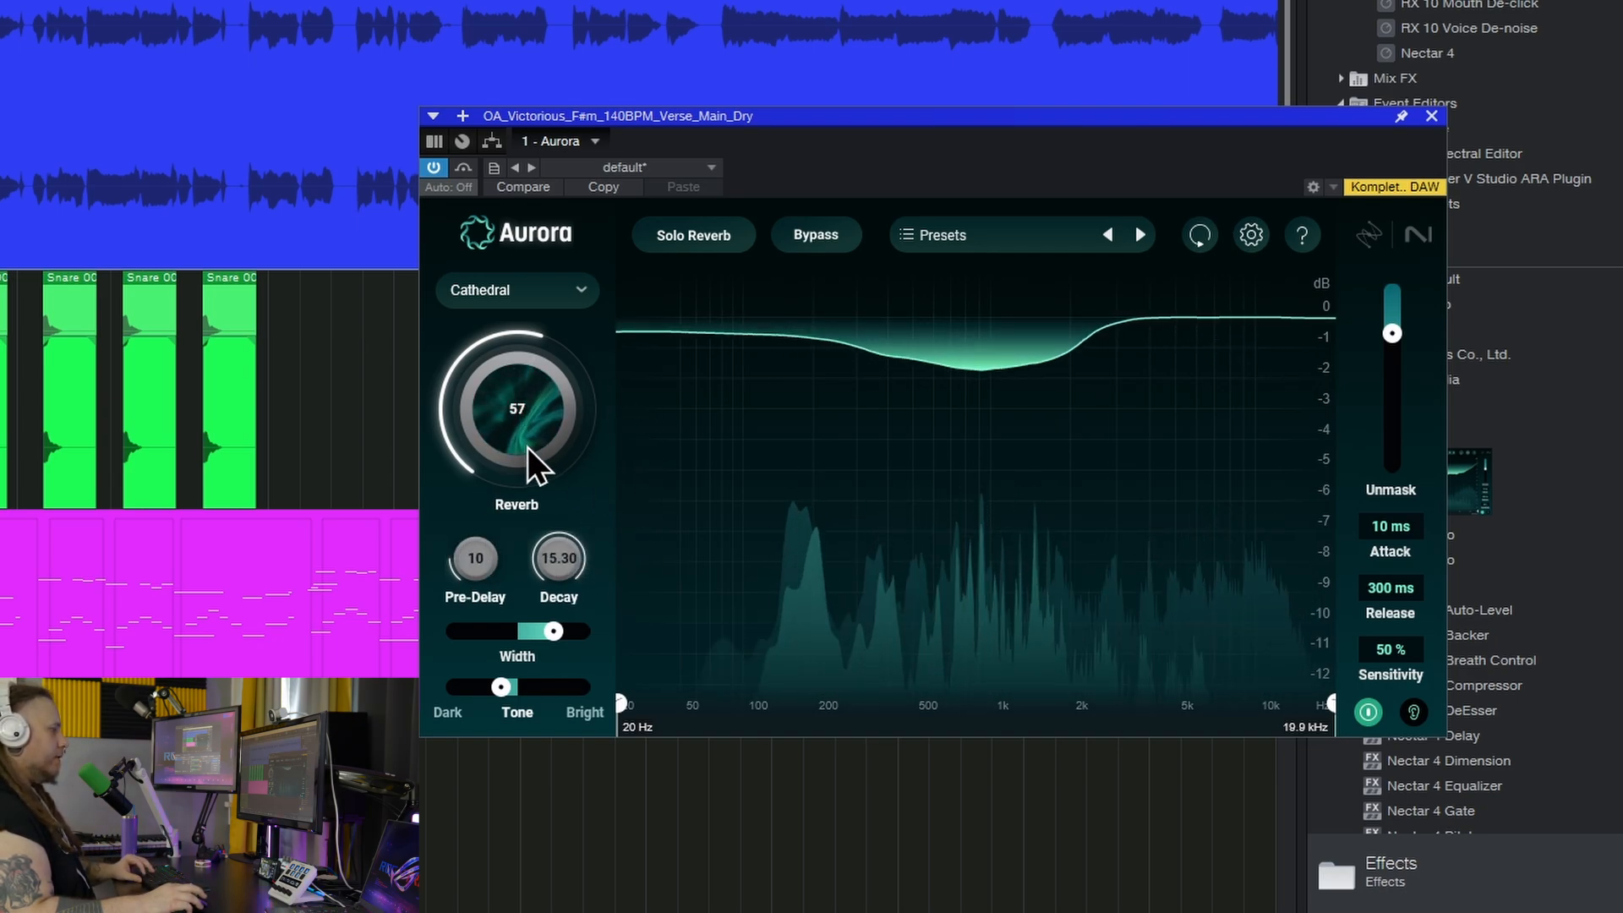
{"action": "left_click_drag", "start_coordinate": [535, 430], "coordinate": [554, 396]}
{"action": "left_click_drag", "start_coordinate": [1392, 333], "coordinate": [1380, 388]}
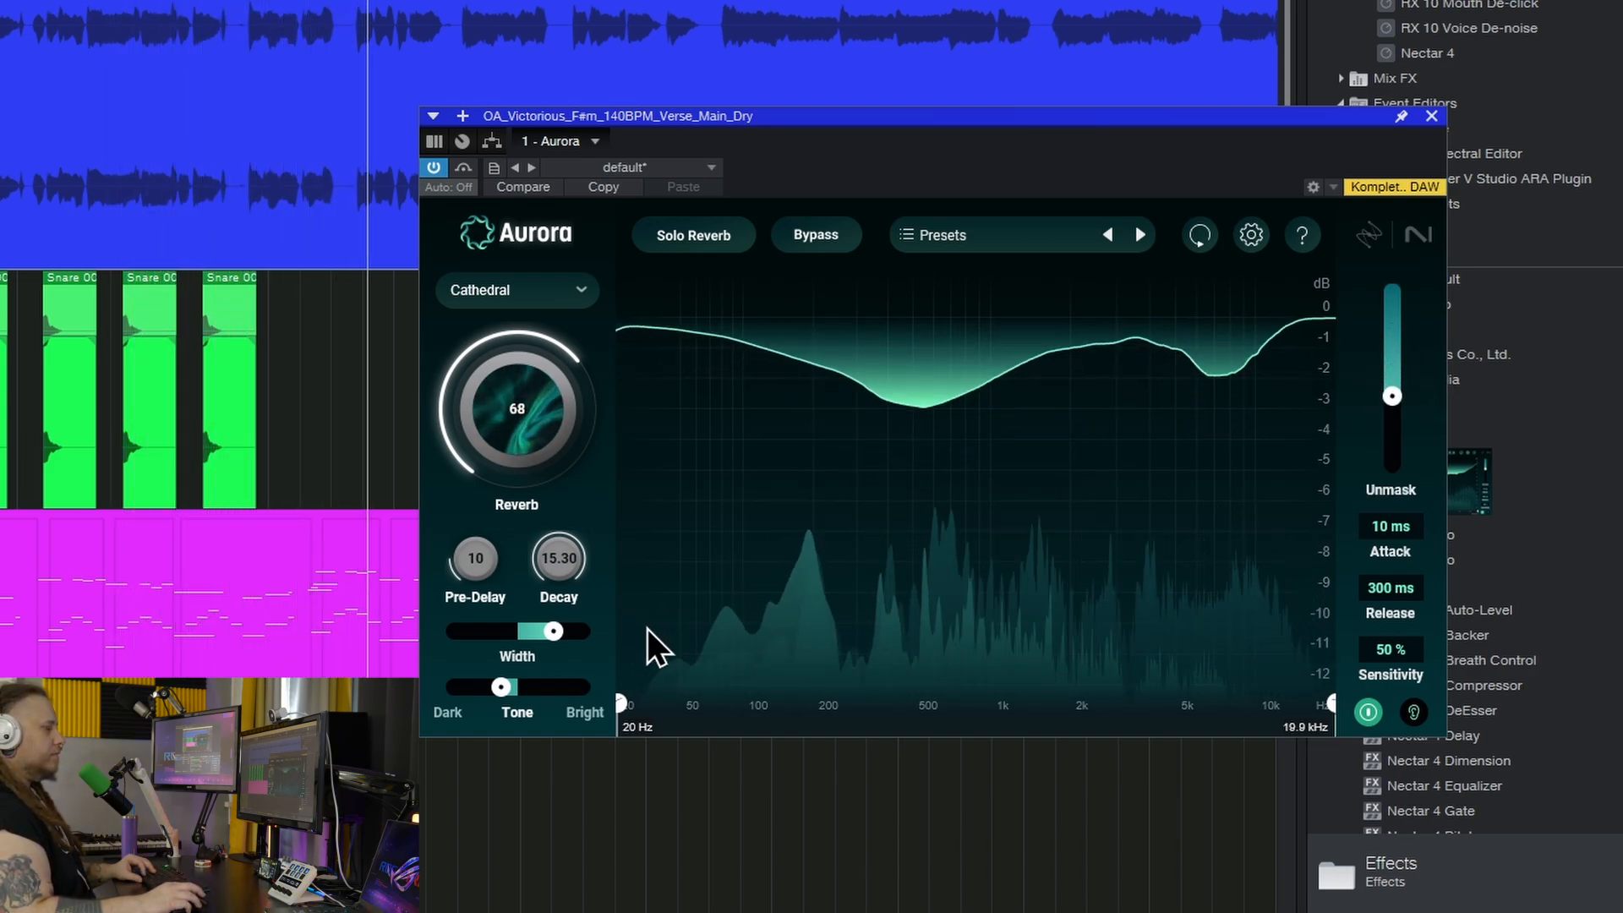
Try the vocal reverb's low-cut filter at 199 Hz, stop playback, and return the filter to 20 Hz.
{"action": "left_click_drag", "start_coordinate": [617, 701], "coordinate": [818, 688]}
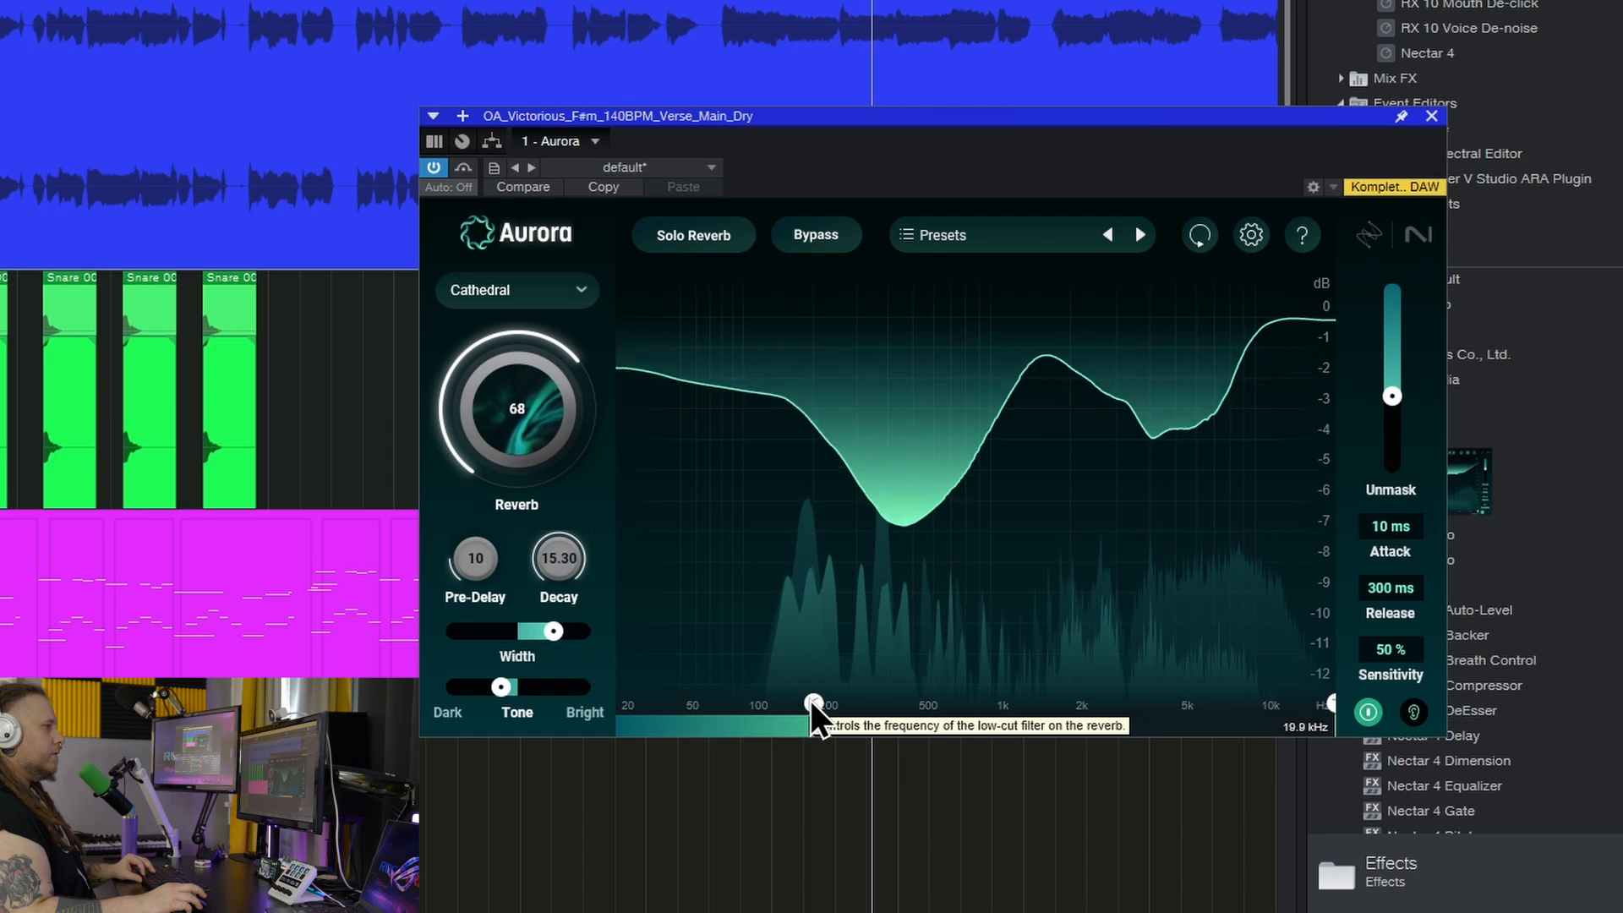
{"action": "key", "text": "space"}
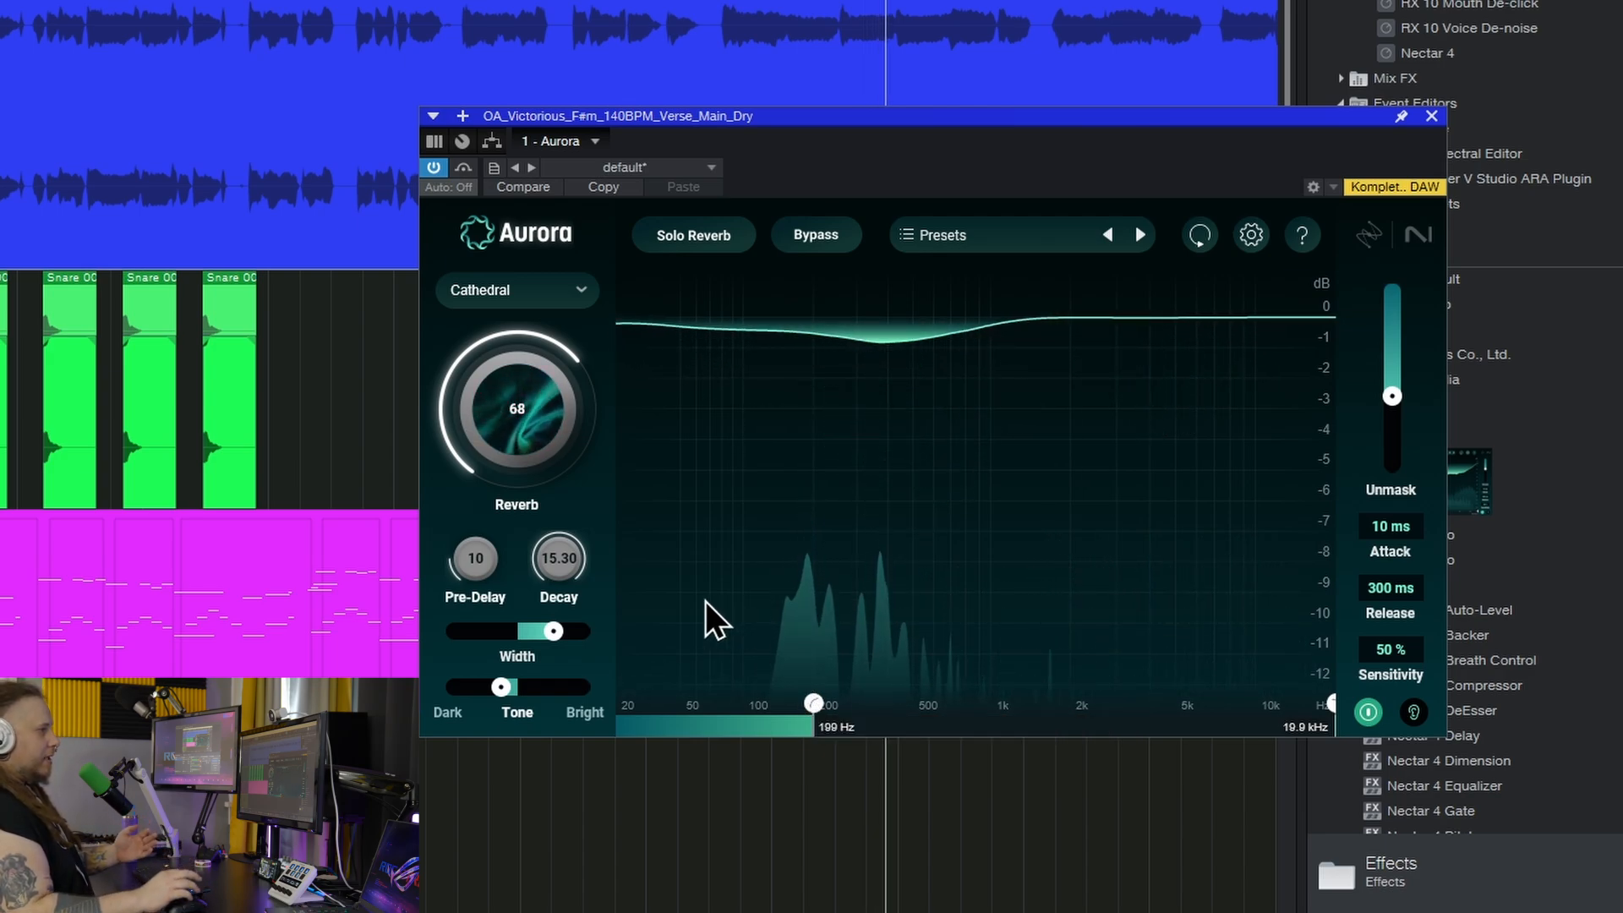
{"action": "left_click_drag", "start_coordinate": [813, 705], "coordinate": [599, 700]}
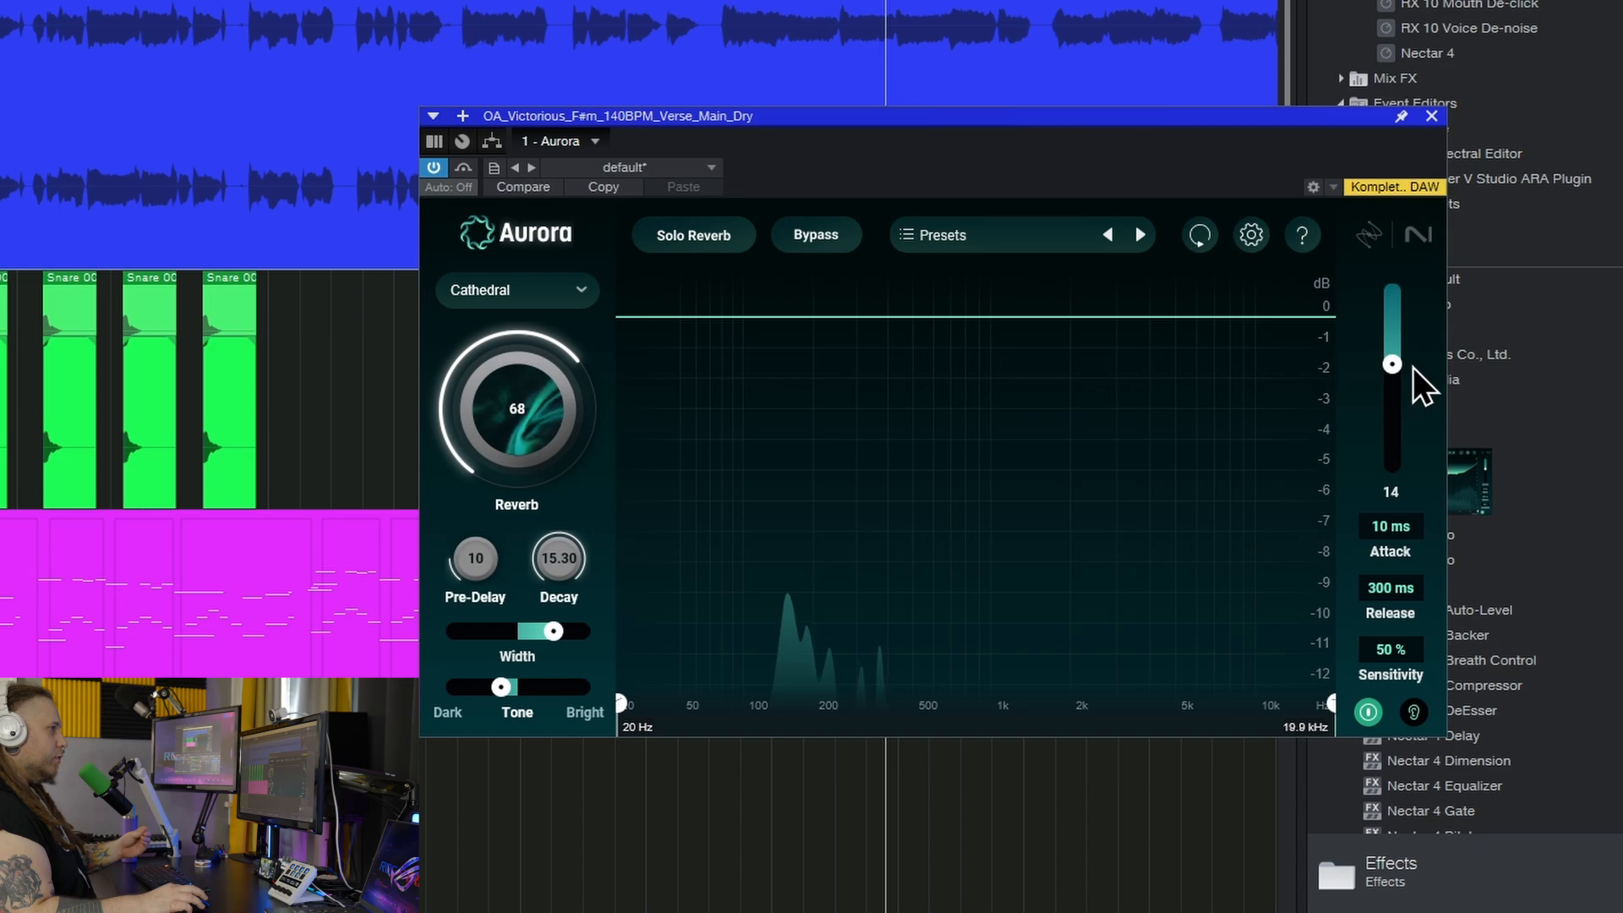
Lower the vocal's Unmask to 8.4 and its Reverb to 49.
{"action": "left_click_drag", "start_coordinate": [1417, 362], "coordinate": [1419, 347]}
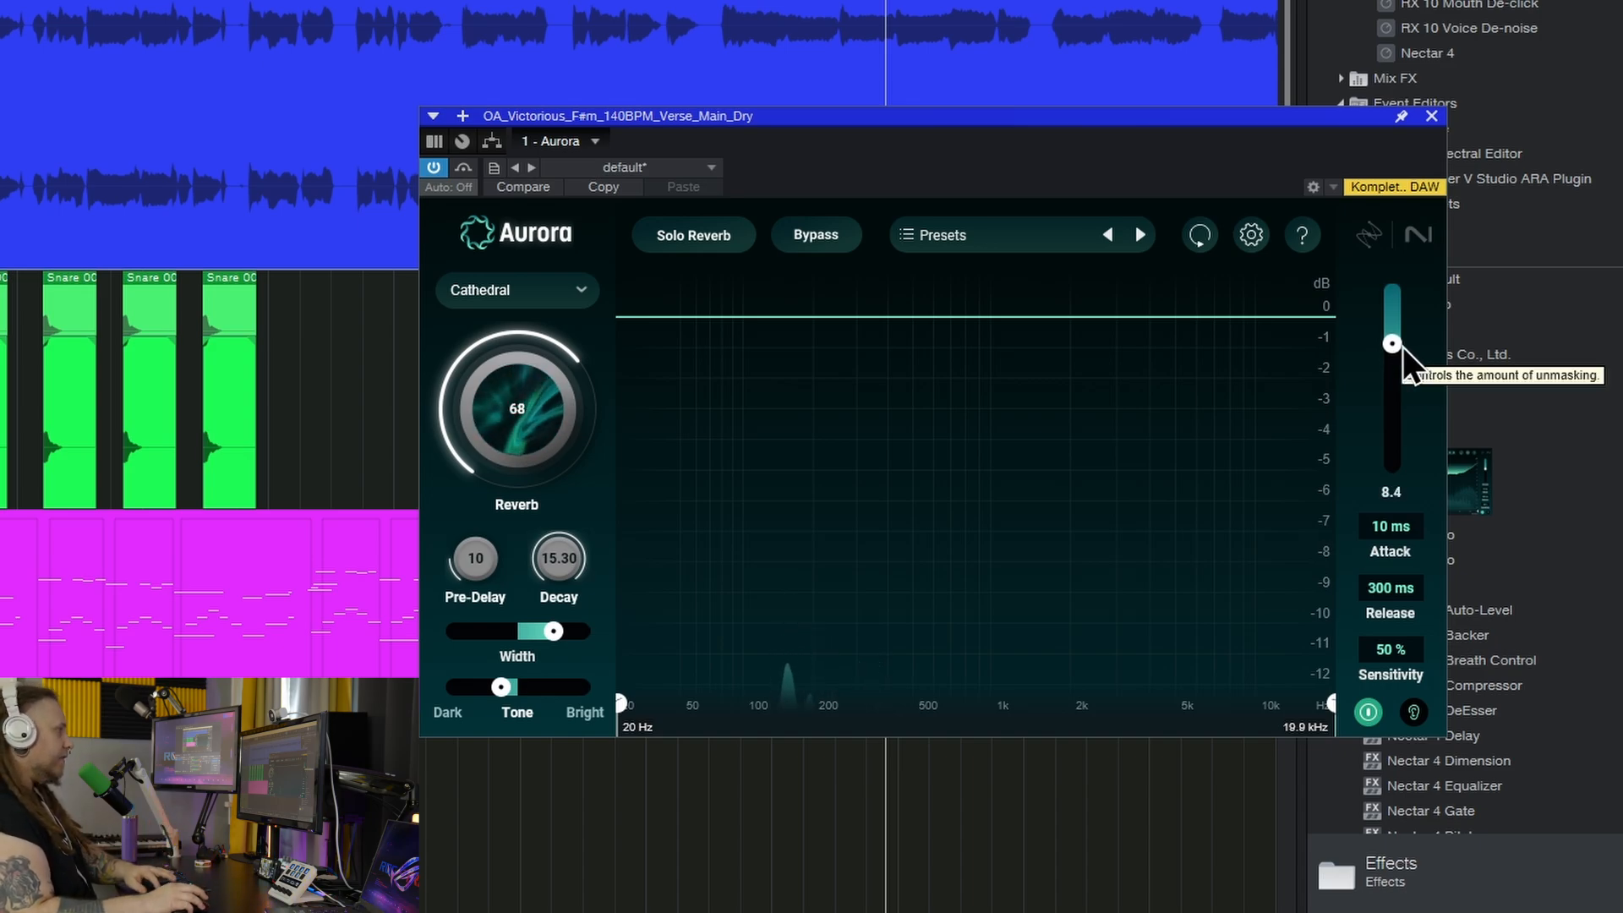
{"action": "left_click_drag", "start_coordinate": [534, 403], "coordinate": [546, 548]}
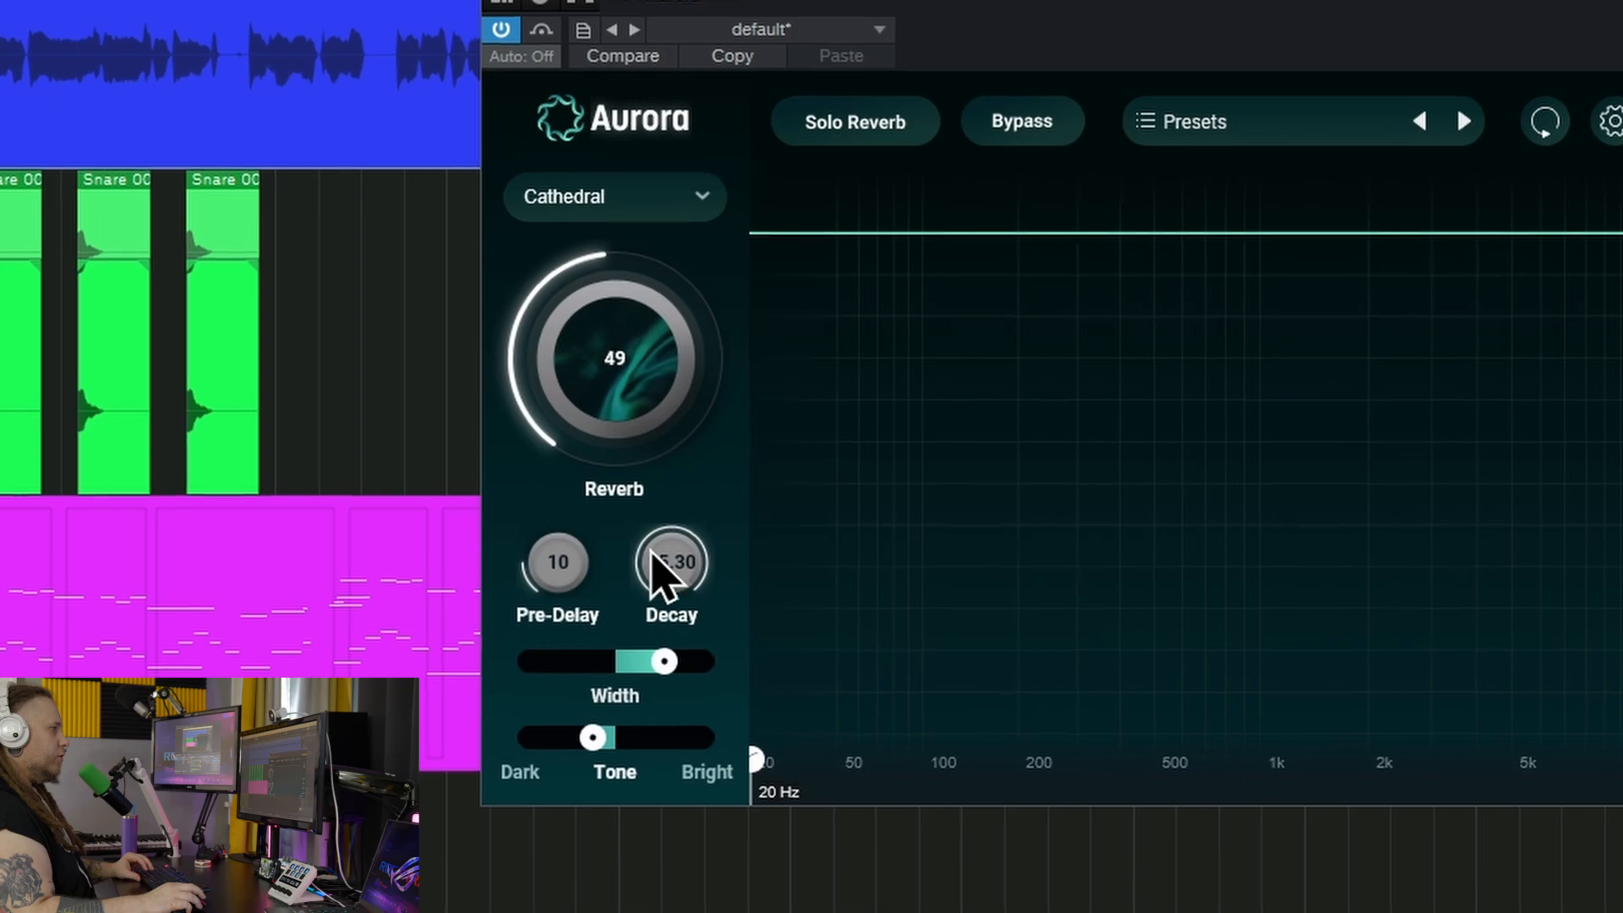
Set the vocal reverb's Width fully narrow and raise Reverb to 92.
{"action": "mouse_move", "coordinate": [694, 678]}
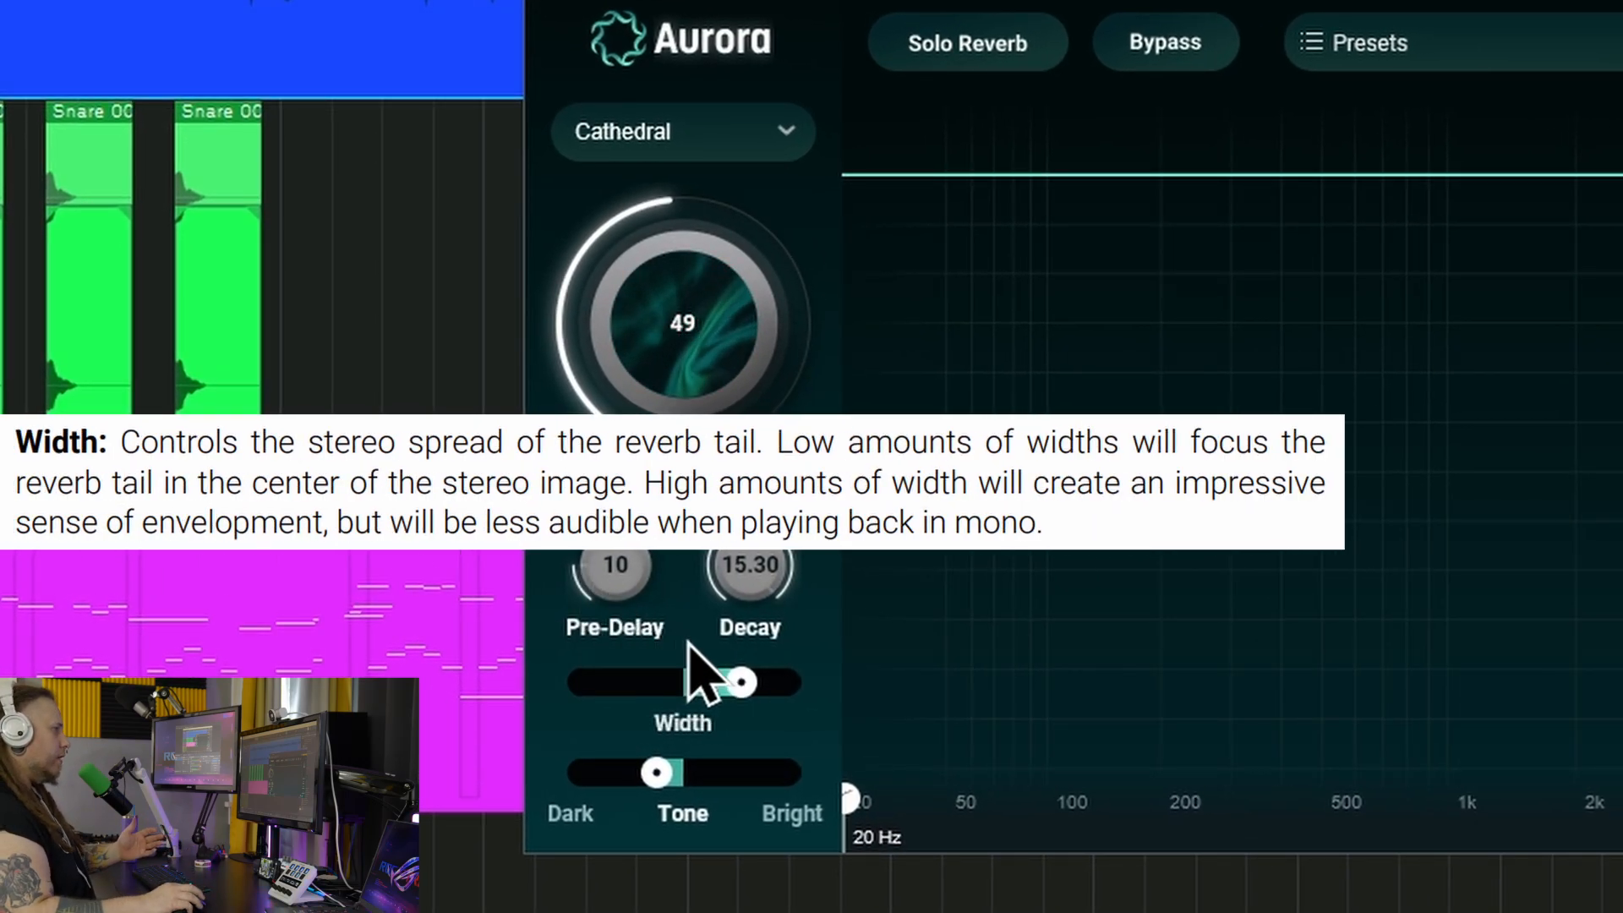
{"action": "left_click_drag", "start_coordinate": [736, 671], "coordinate": [489, 686]}
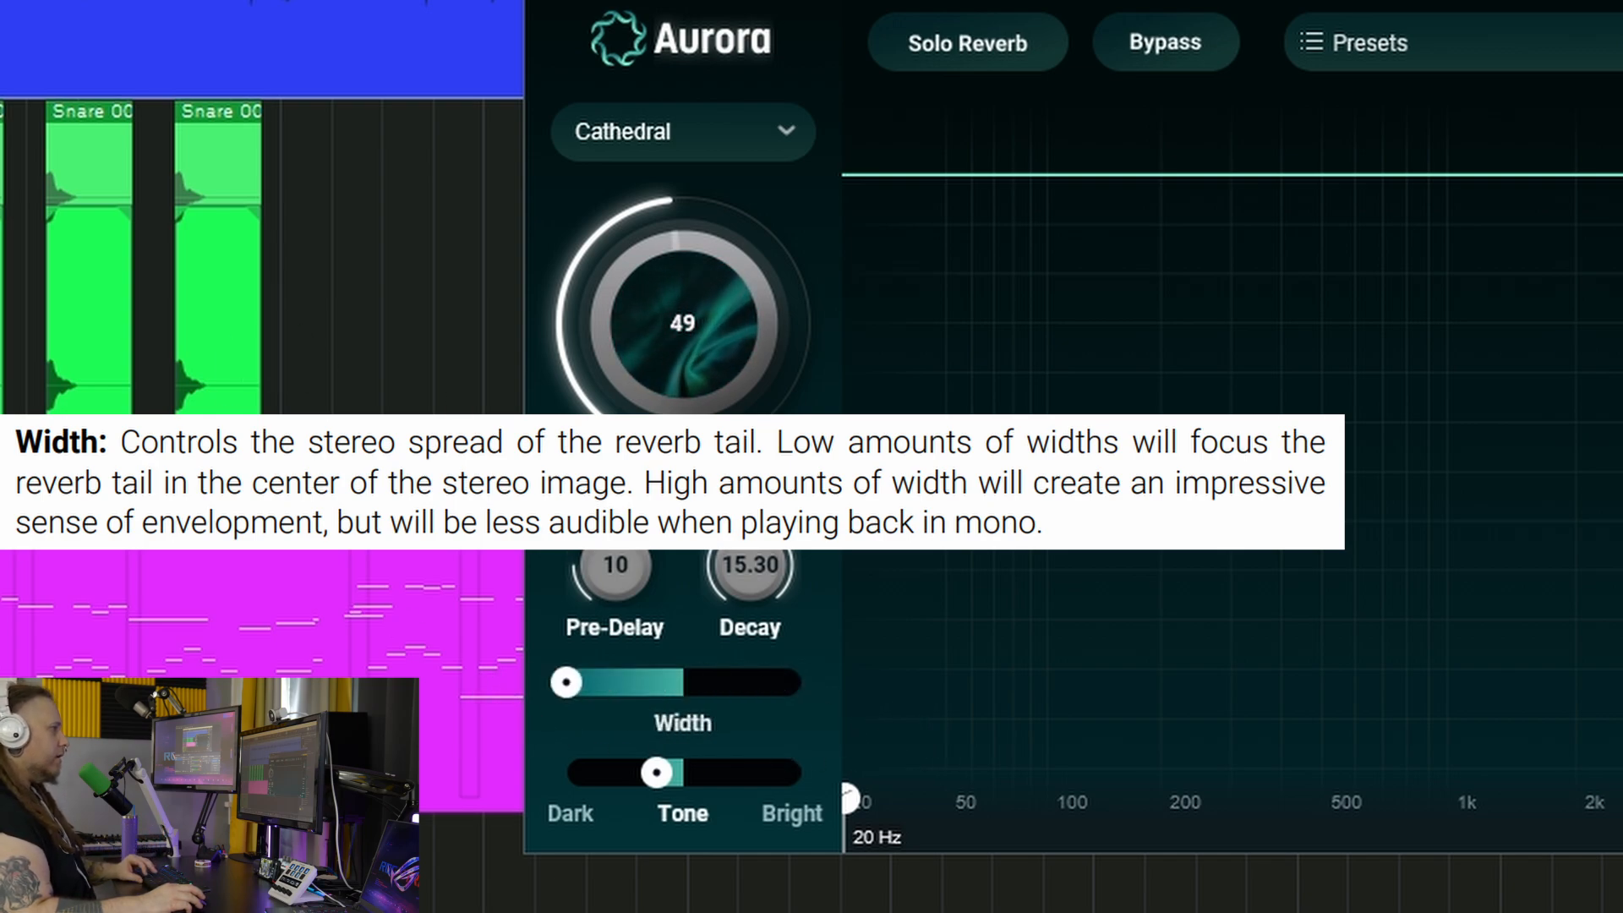
{"action": "left_click_drag", "start_coordinate": [717, 423], "coordinate": [766, 87]}
{"action": "left_click_drag", "start_coordinate": [647, 343], "coordinate": [651, 325]}
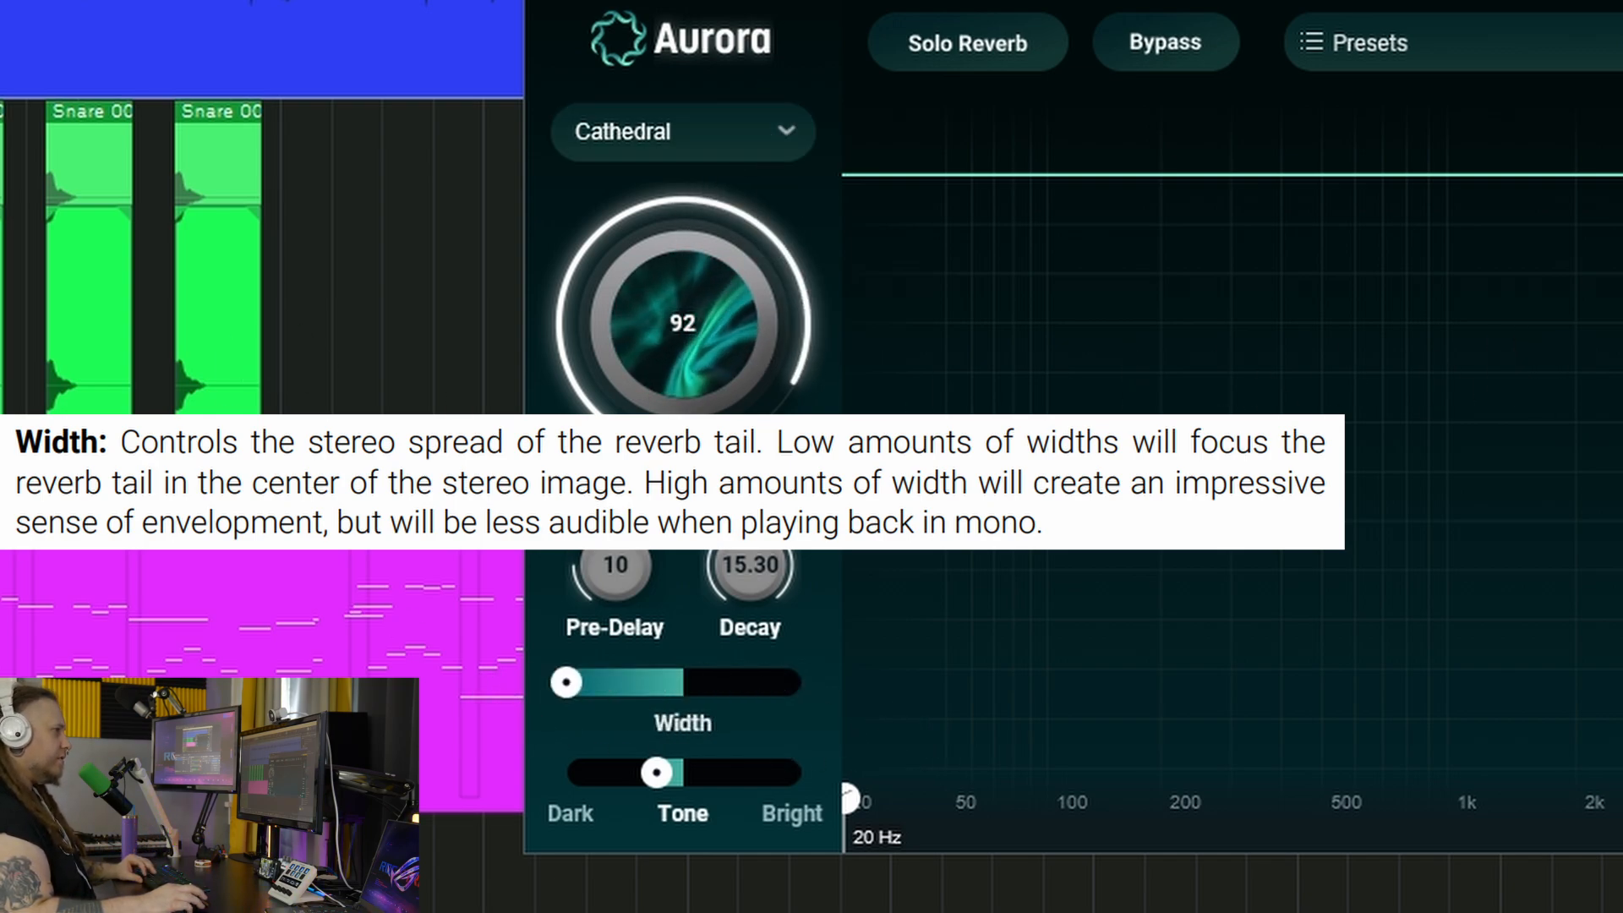
Shorten the vocal's Decay to 4.74 seconds and play the vocal with Width kept fully narrow.
{"action": "left_click_drag", "start_coordinate": [743, 615], "coordinate": [744, 808]}
{"action": "left_click_drag", "start_coordinate": [564, 682], "coordinate": [452, 686]}
{"action": "key", "text": "space"}
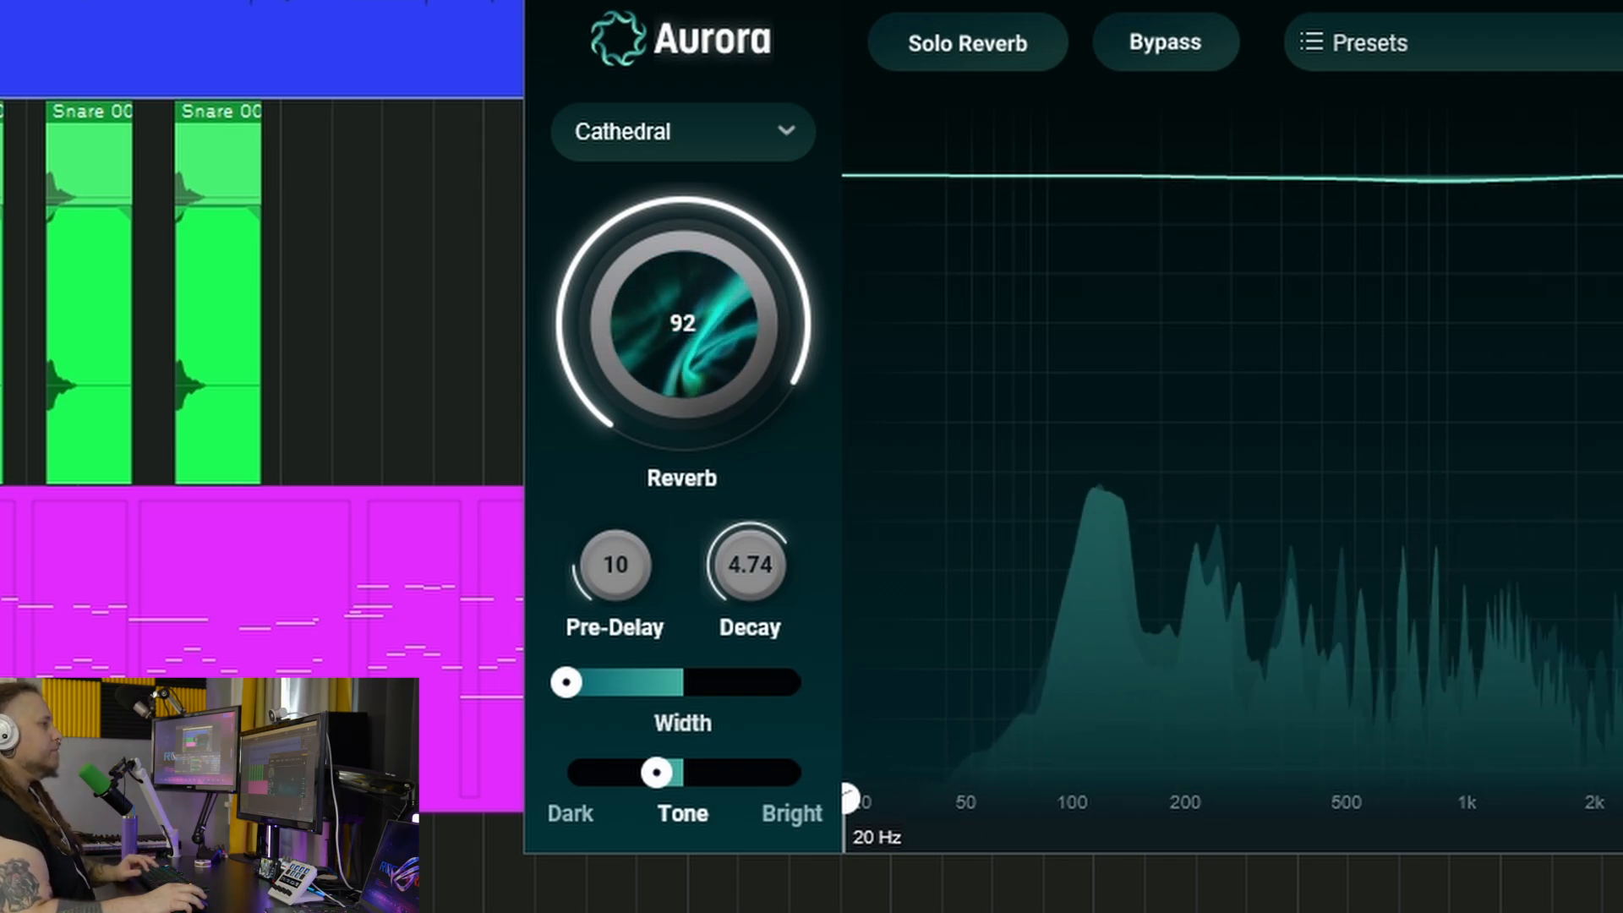
{"action": "mouse_move", "coordinate": [556, 682]}
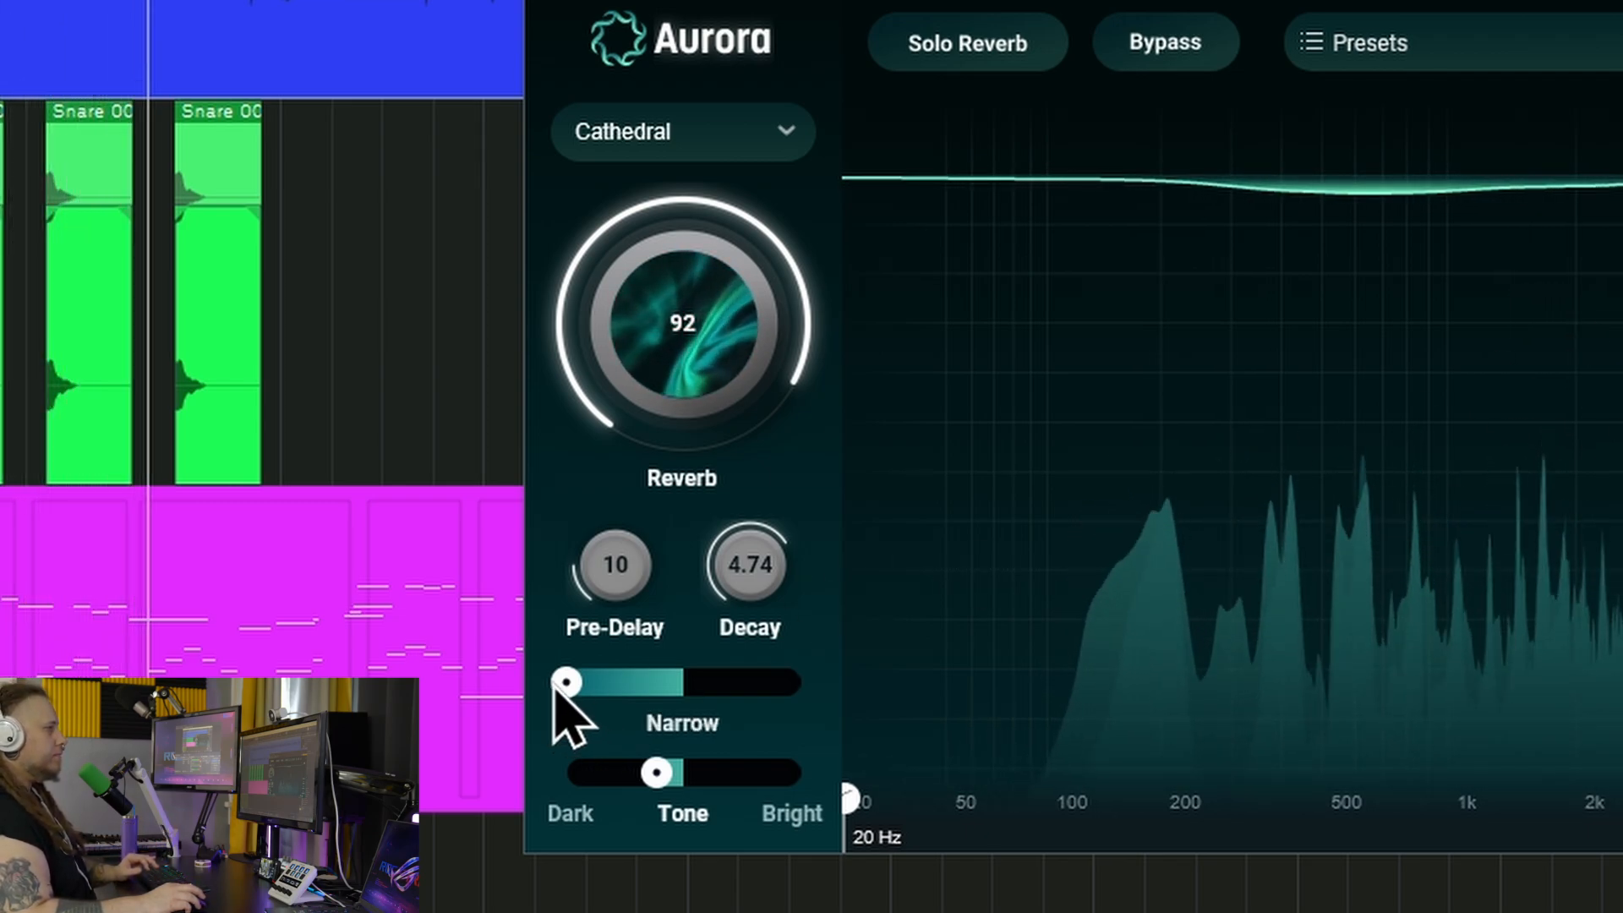
Widen the vocal reverb's Width to Normal+ and tilt its Tone fully Dark.
{"action": "left_click_drag", "start_coordinate": [565, 681], "coordinate": [905, 707]}
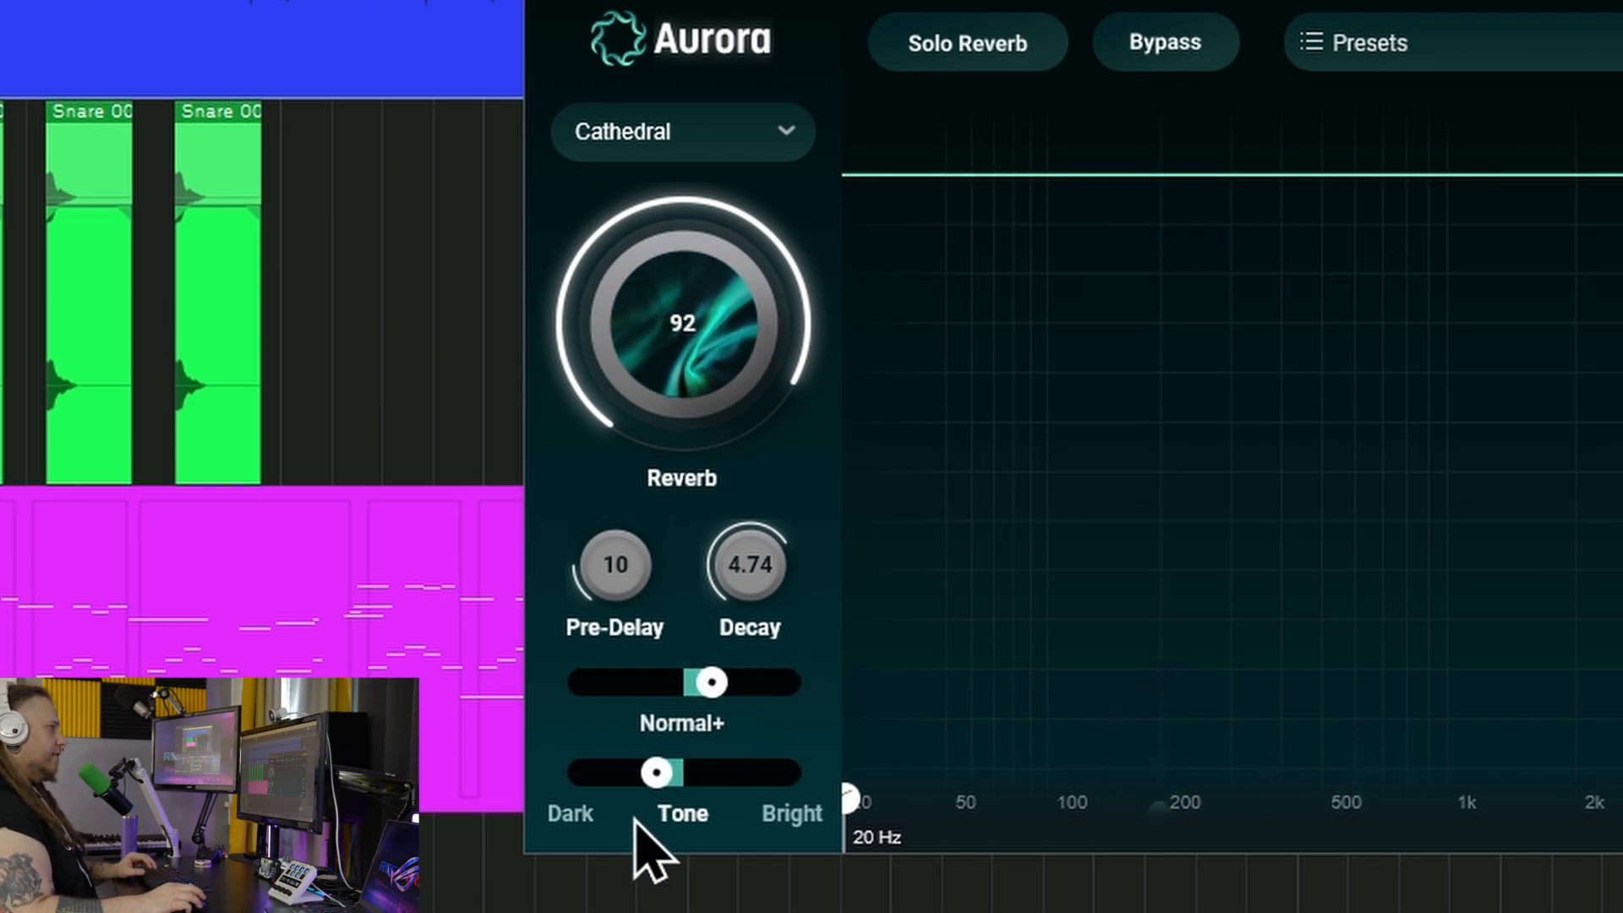
{"action": "left_click_drag", "start_coordinate": [663, 778], "coordinate": [588, 807]}
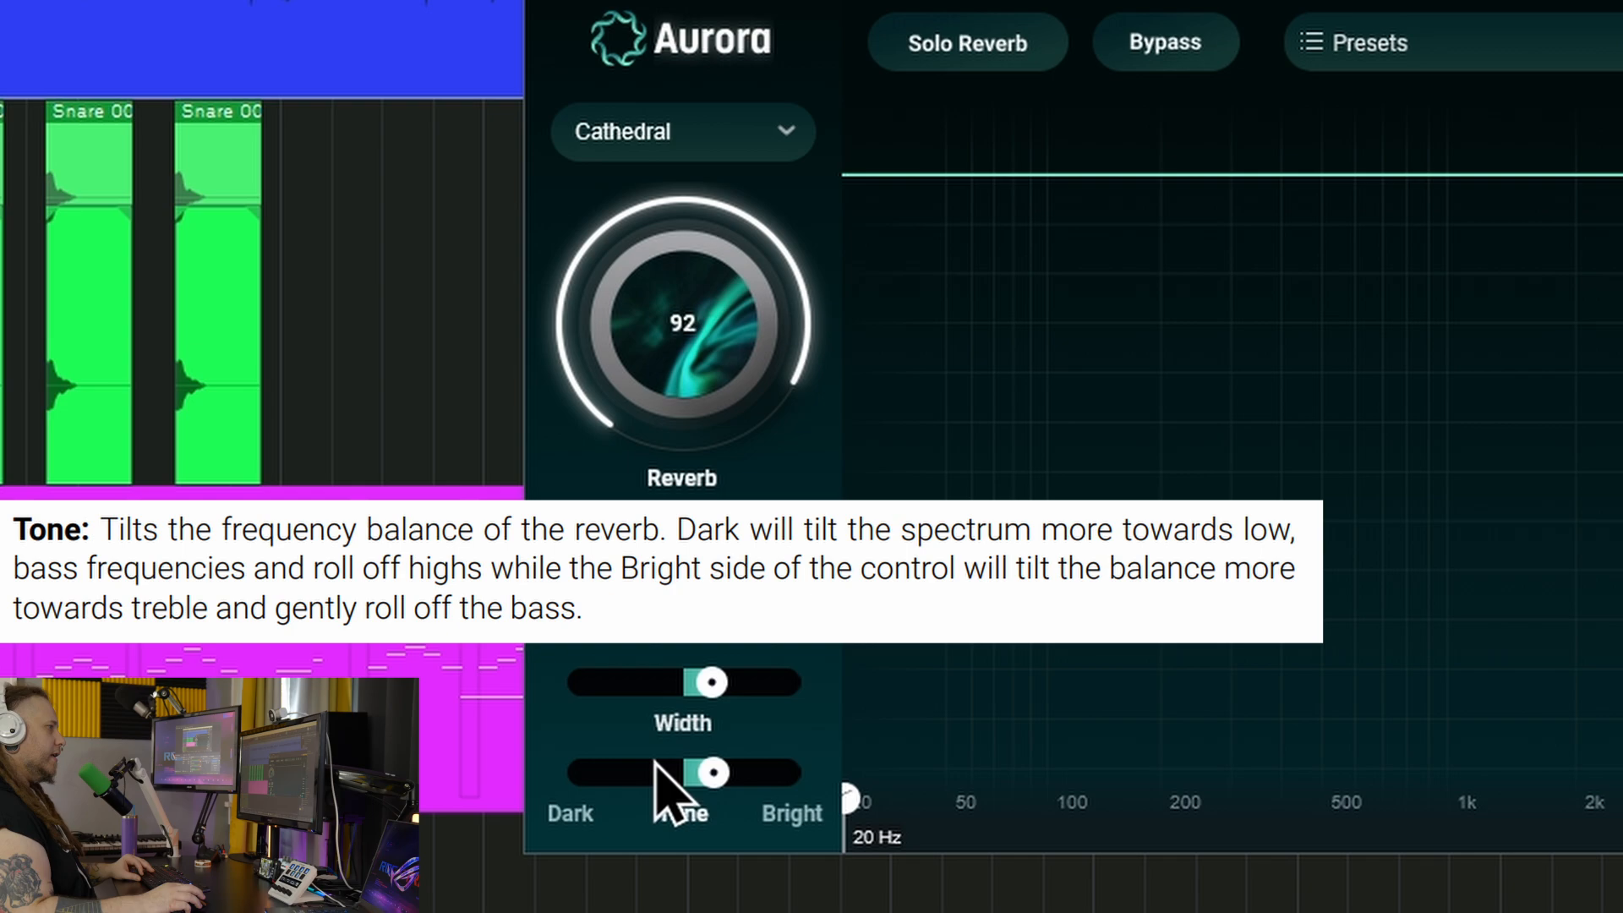
{"action": "left_click_drag", "start_coordinate": [714, 771], "coordinate": [508, 775]}
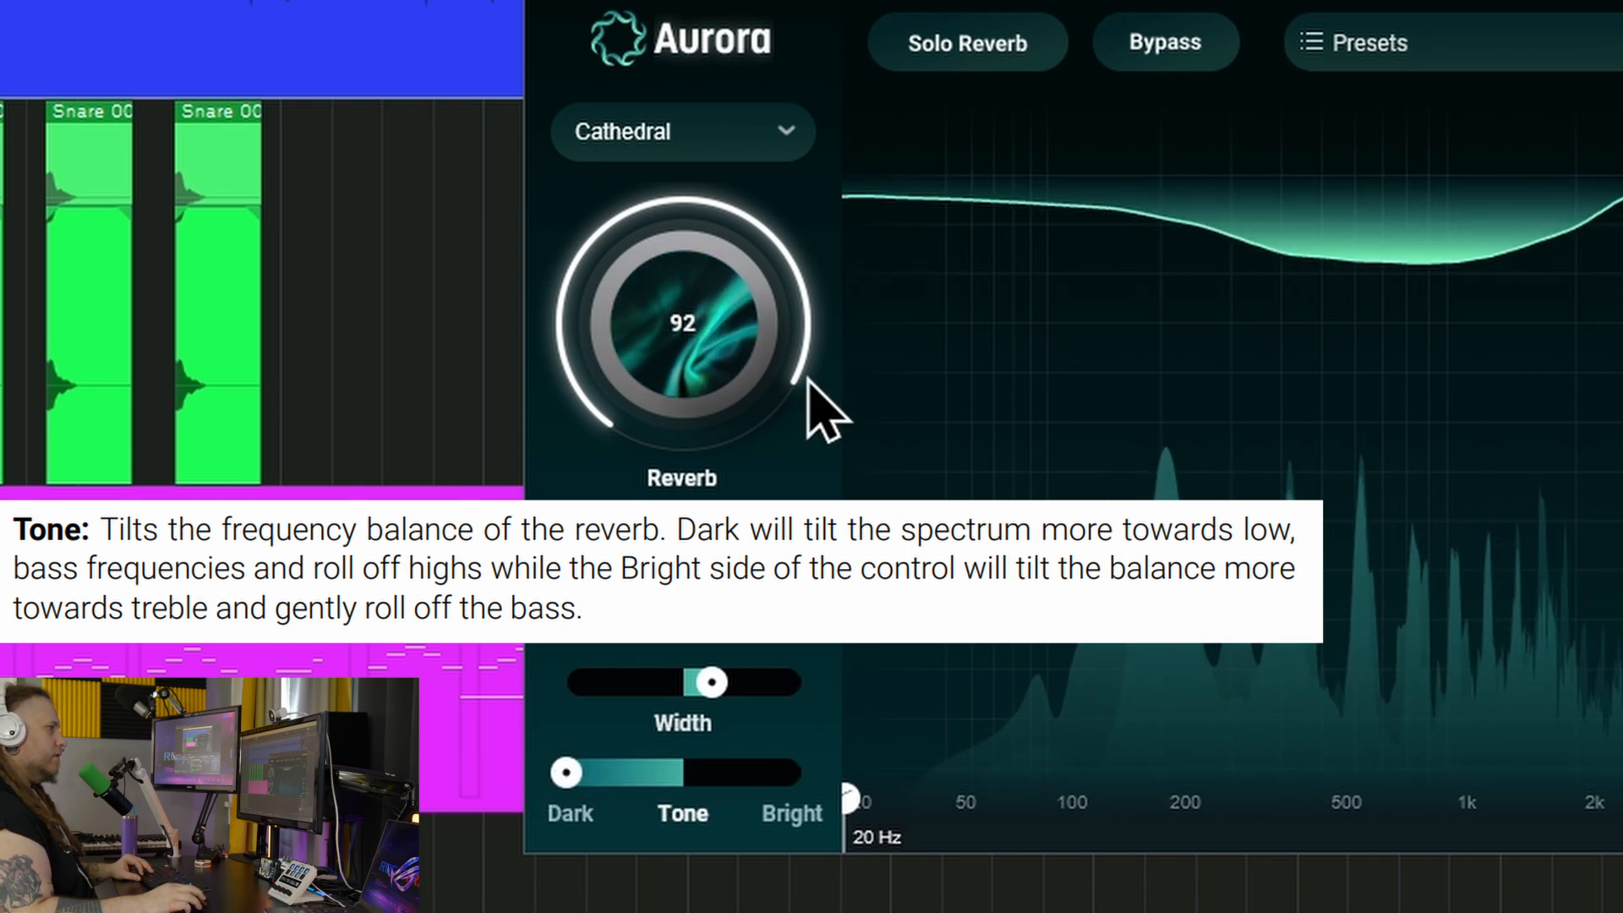
Lower the vocal's Reverb to 81 and switch the reverb type to Hall.
{"action": "left_click_drag", "start_coordinate": [655, 351], "coordinate": [630, 384]}
{"action": "left_click", "coordinate": [778, 148]}
{"action": "left_click", "coordinate": [761, 181]}
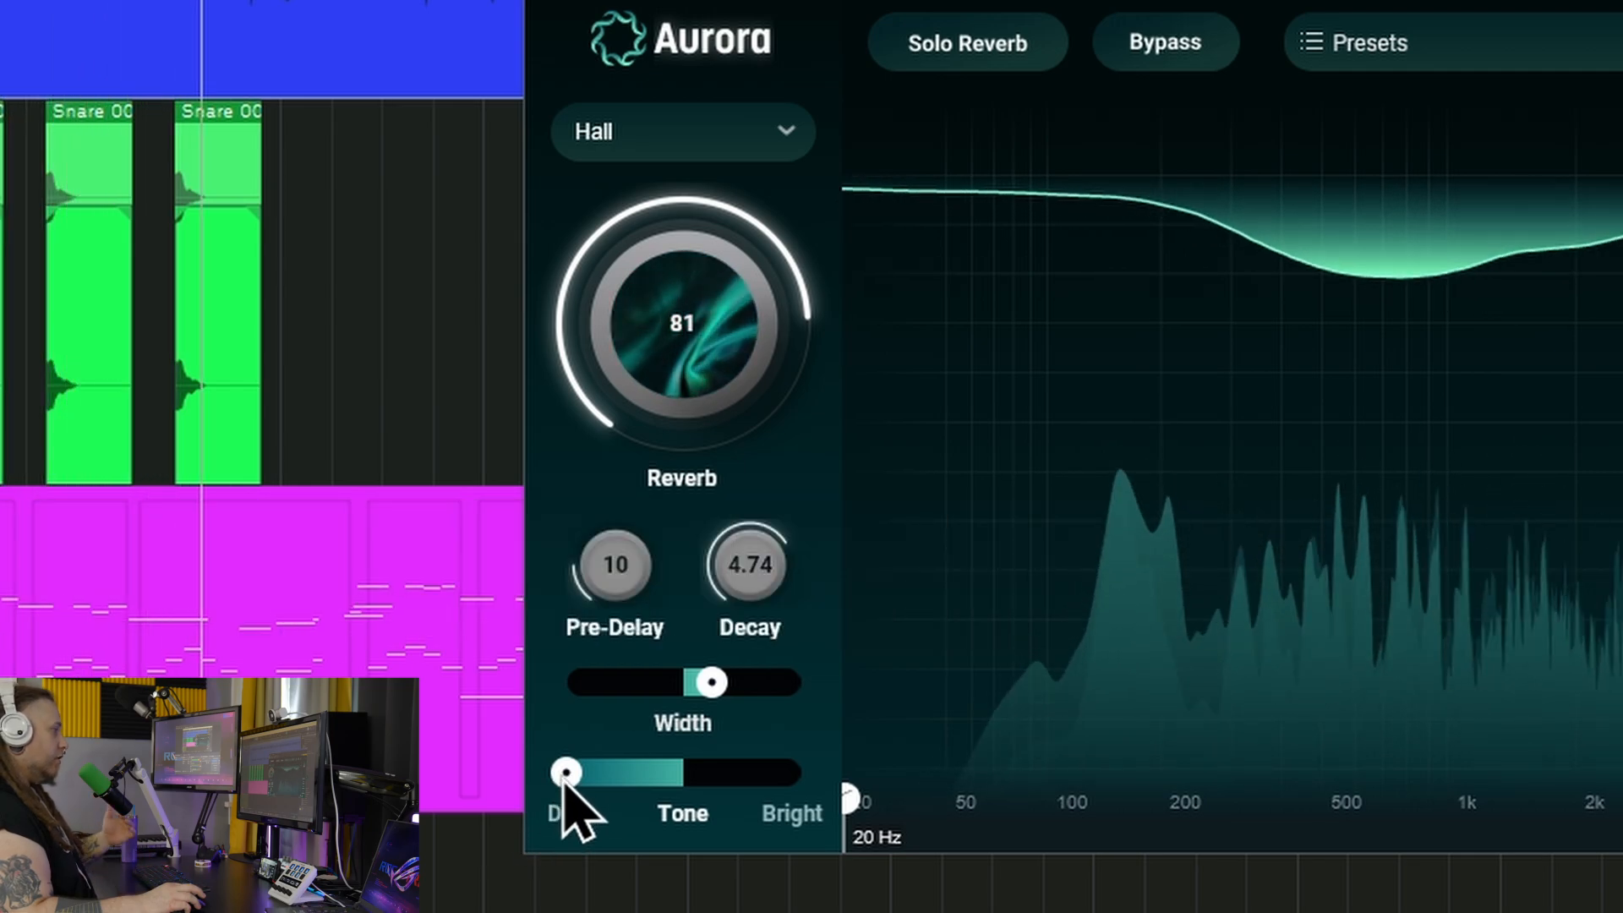
Try the vocal reverb's Tone fully Bright and return it to near the centre.
{"action": "left_click_drag", "start_coordinate": [550, 767], "coordinate": [884, 765]}
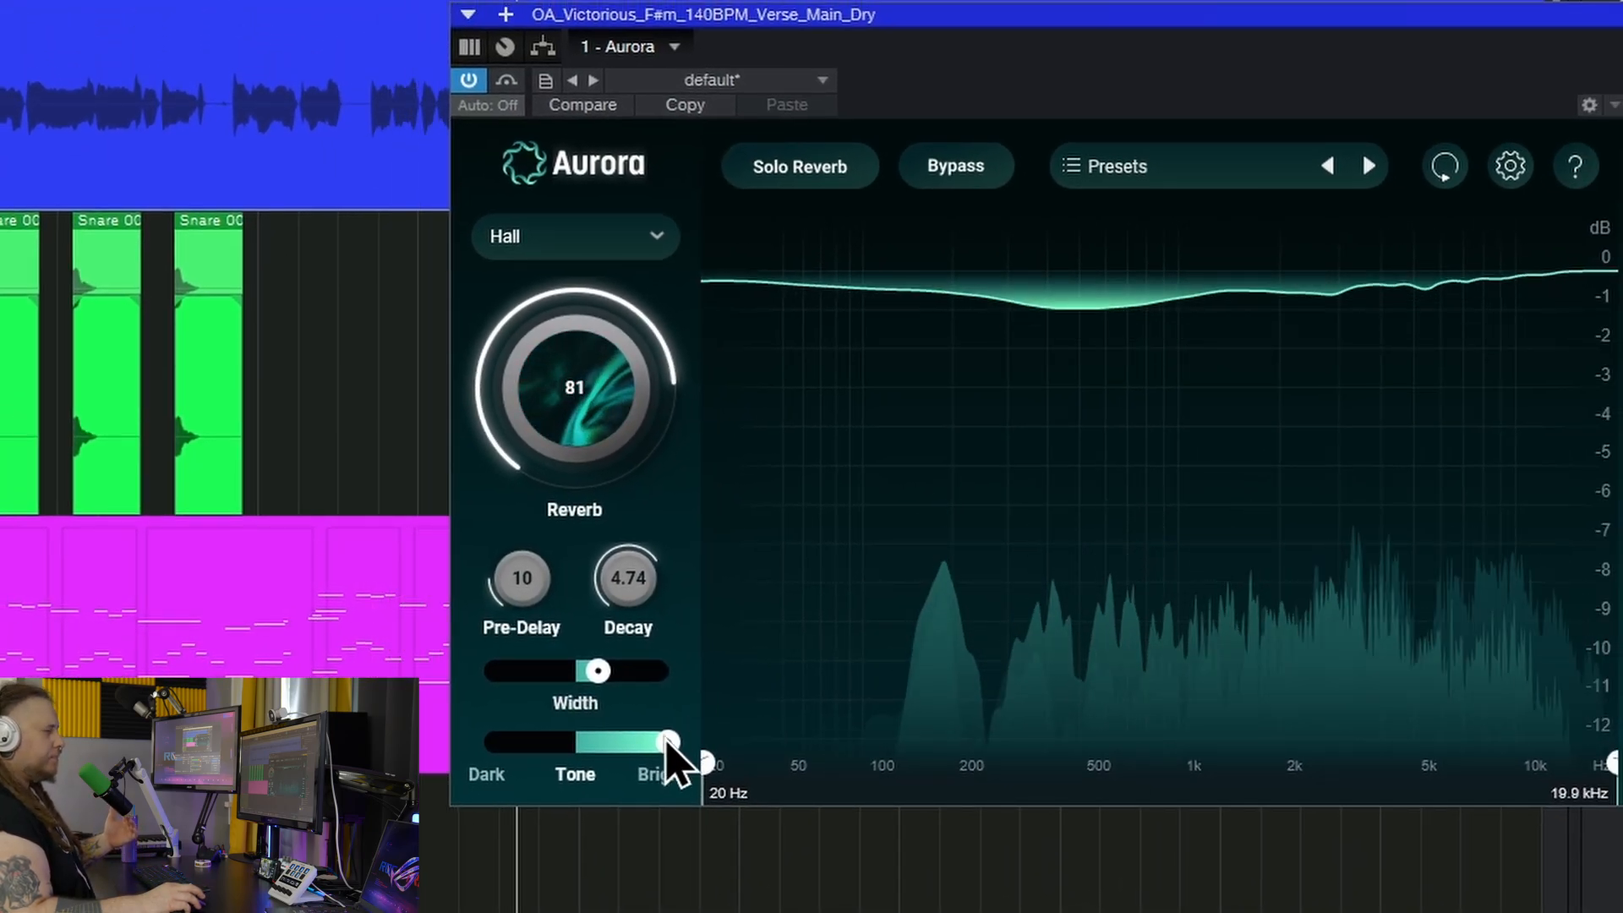
{"action": "left_click_drag", "start_coordinate": [668, 741], "coordinate": [581, 744]}
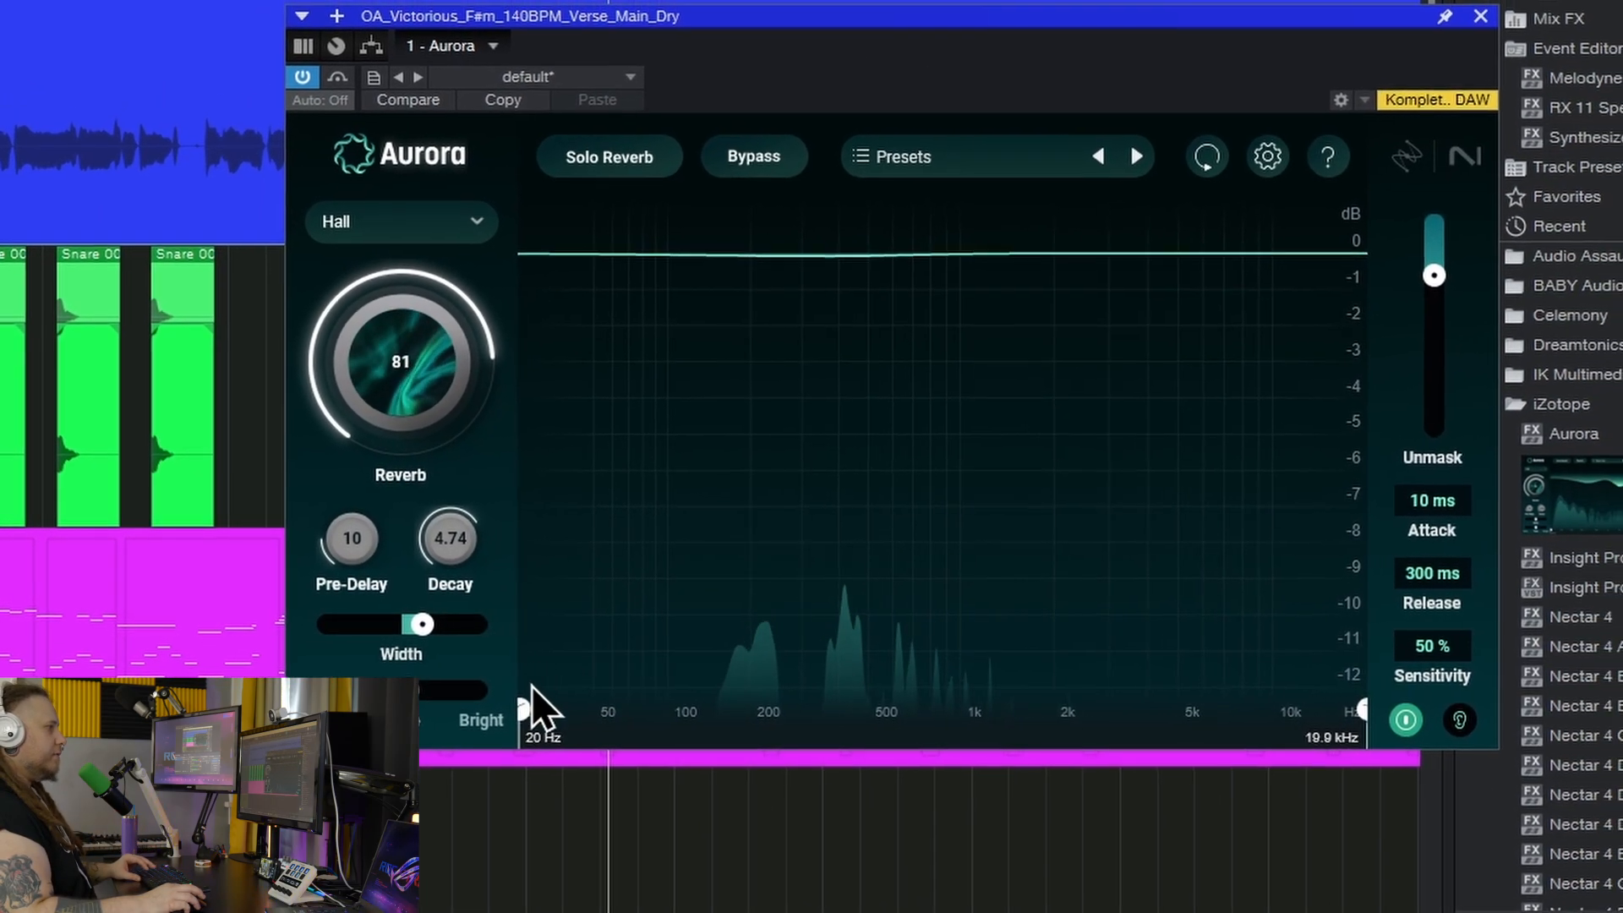
Play the vocal and set the reverb's low-cut filter to 659 Hz and high-cut filter to 7.2 kHz.
{"action": "left_click_drag", "start_coordinate": [679, 713], "coordinate": [508, 700]}
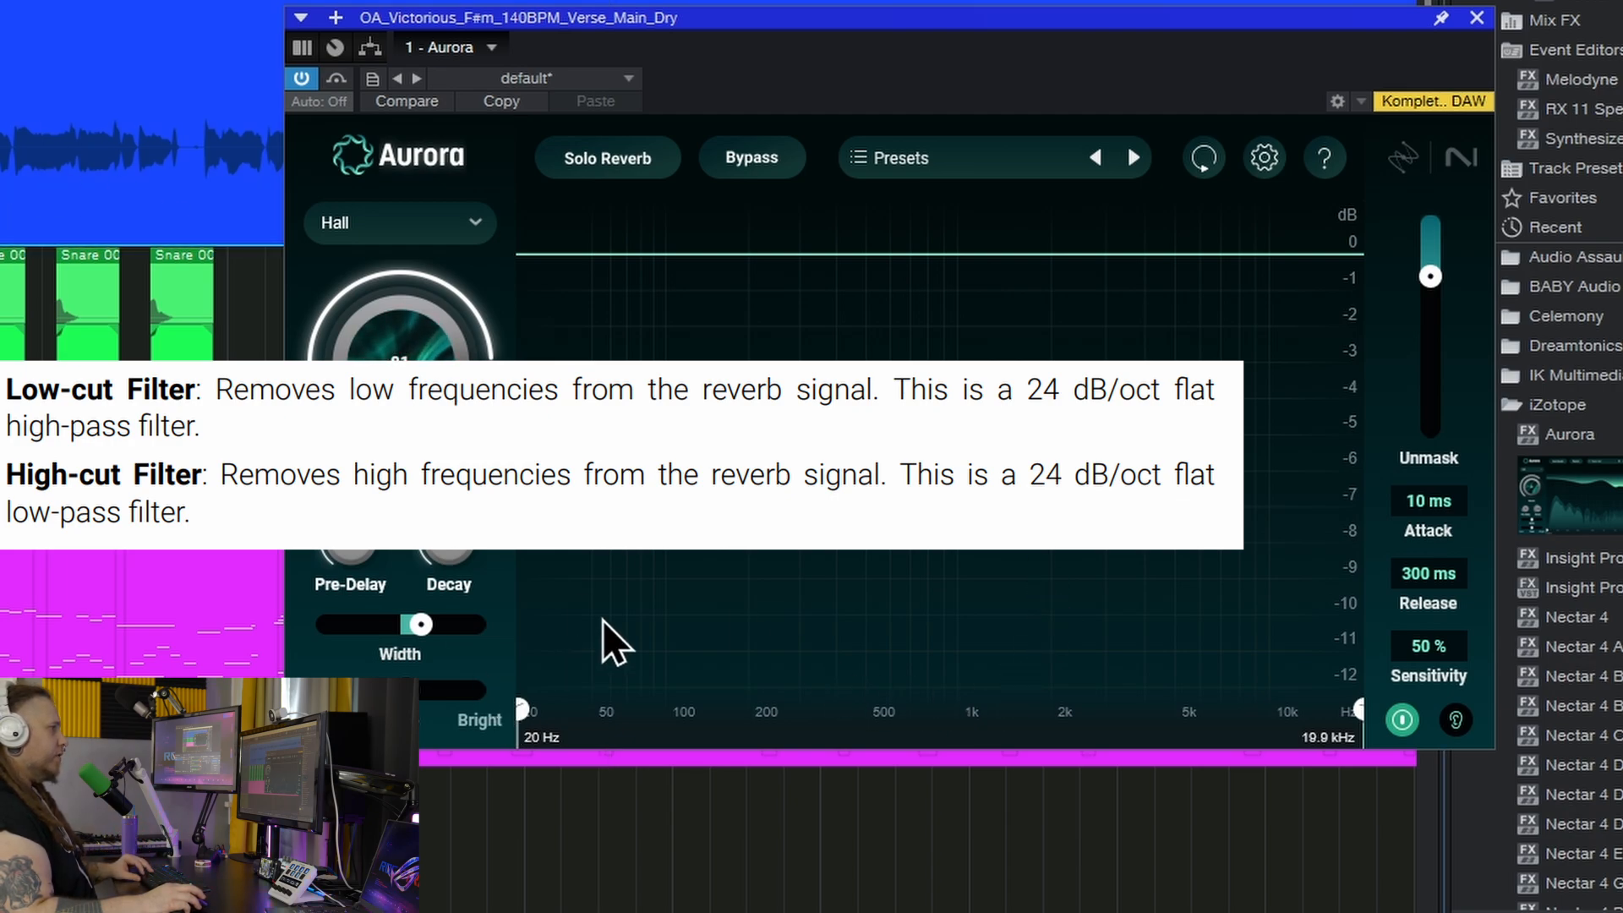
{"action": "left_click_drag", "start_coordinate": [519, 714], "coordinate": [615, 691]}
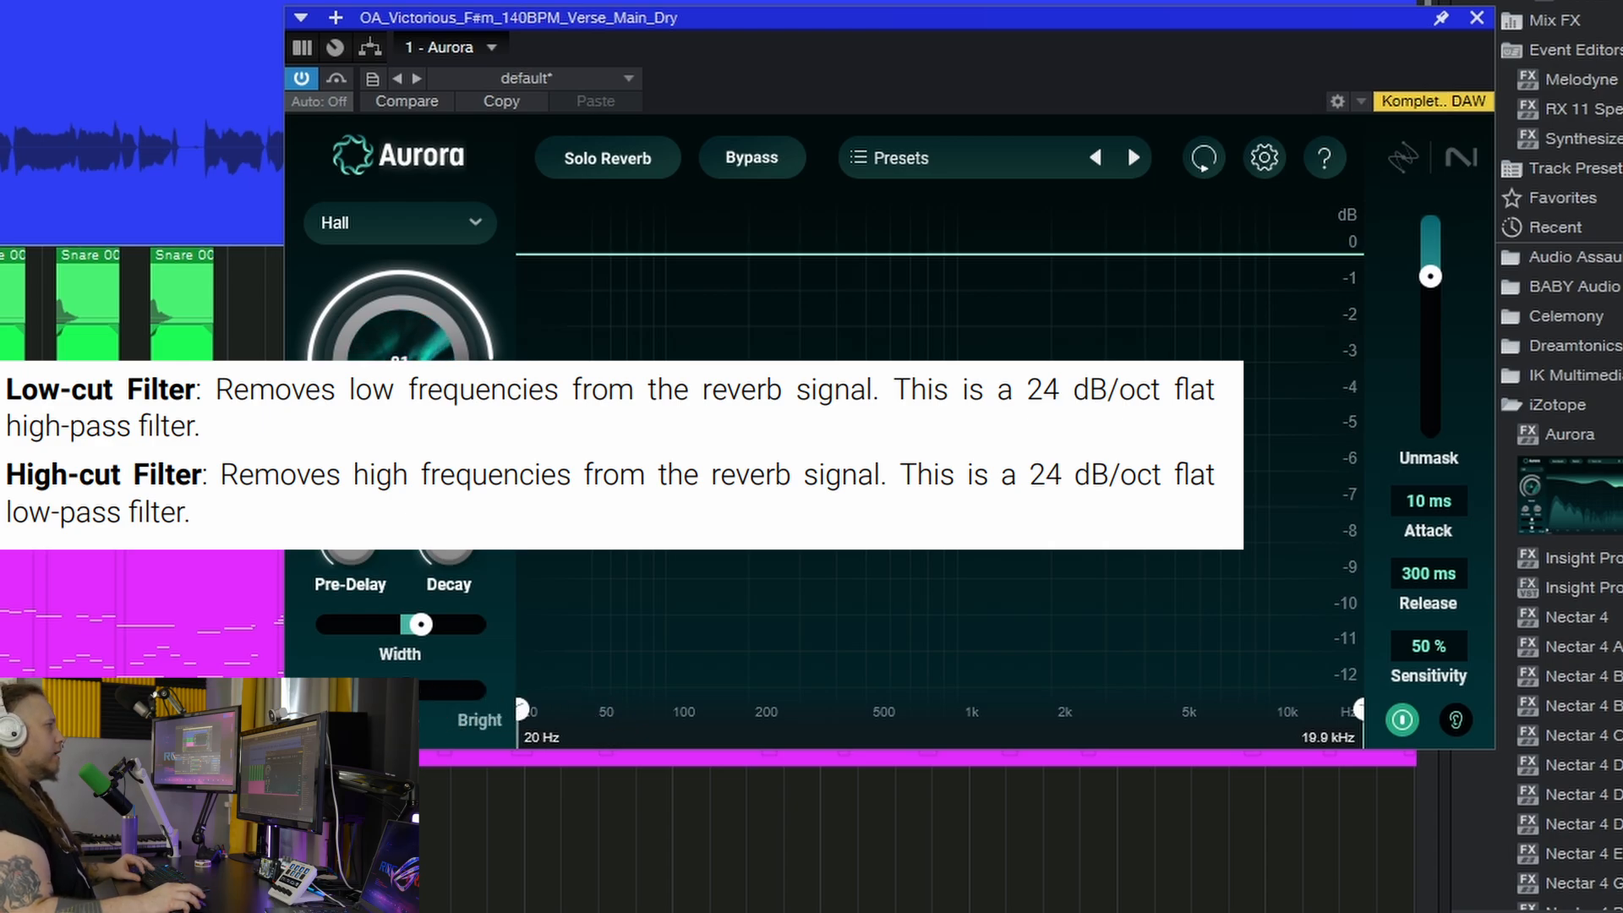
{"action": "key", "text": "space"}
{"action": "left_click_drag", "start_coordinate": [526, 712], "coordinate": [884, 713]}
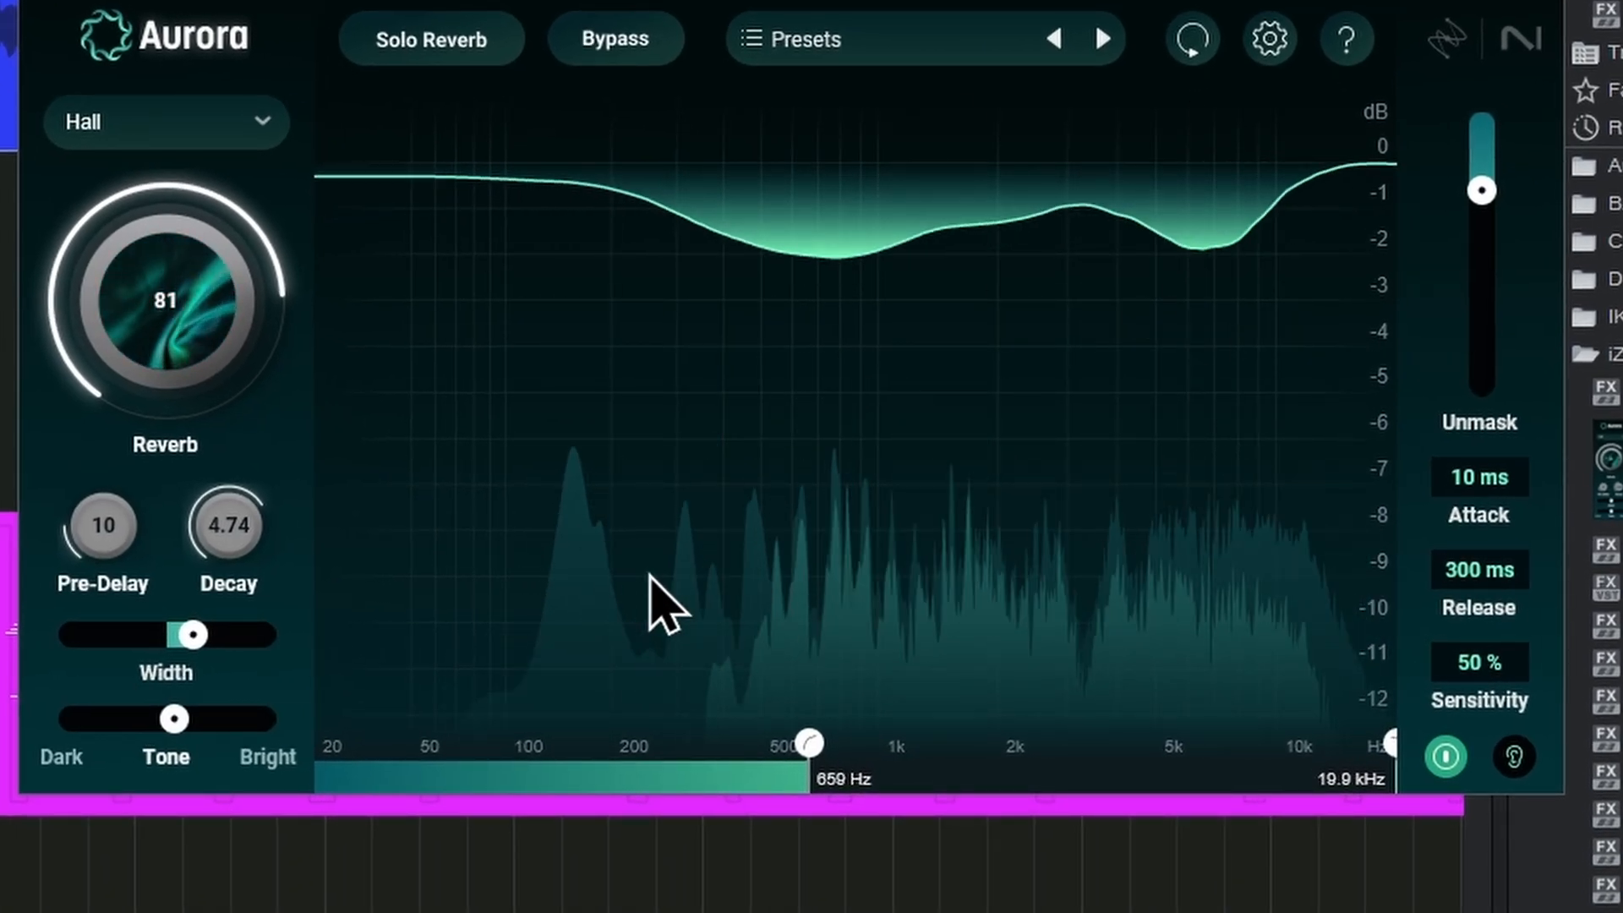
{"action": "left_click_drag", "start_coordinate": [1393, 755], "coordinate": [1221, 755]}
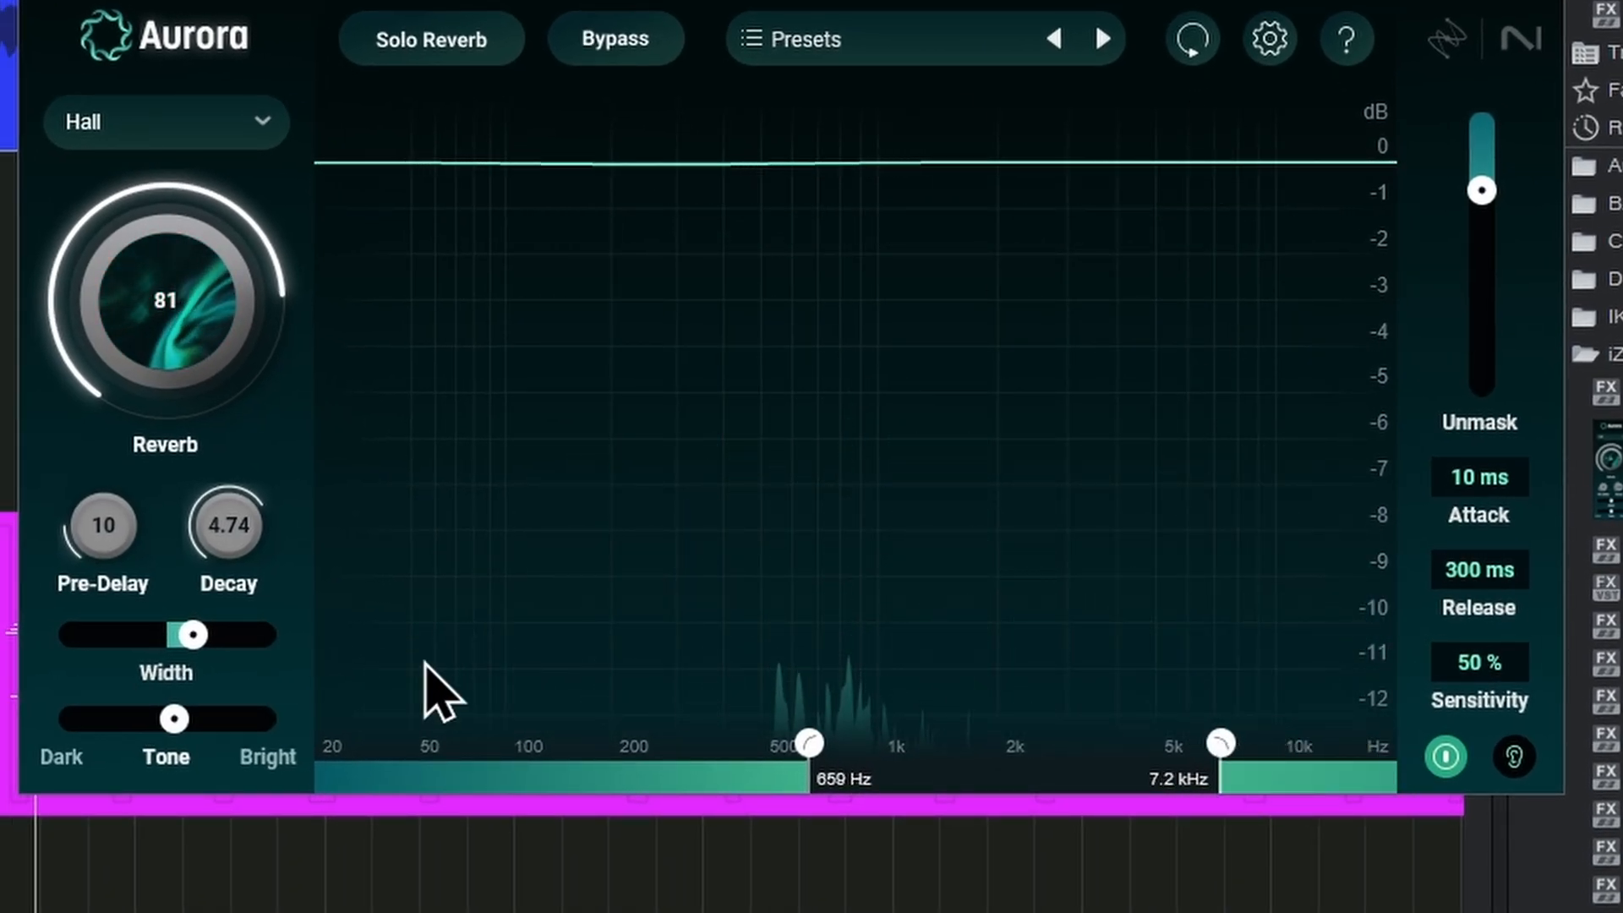
Play the vocal while lowering the low-cut filter to 234 Hz and the high-cut filter to 1.3 kHz.
{"action": "left_click_drag", "start_coordinate": [792, 750], "coordinate": [697, 751]}
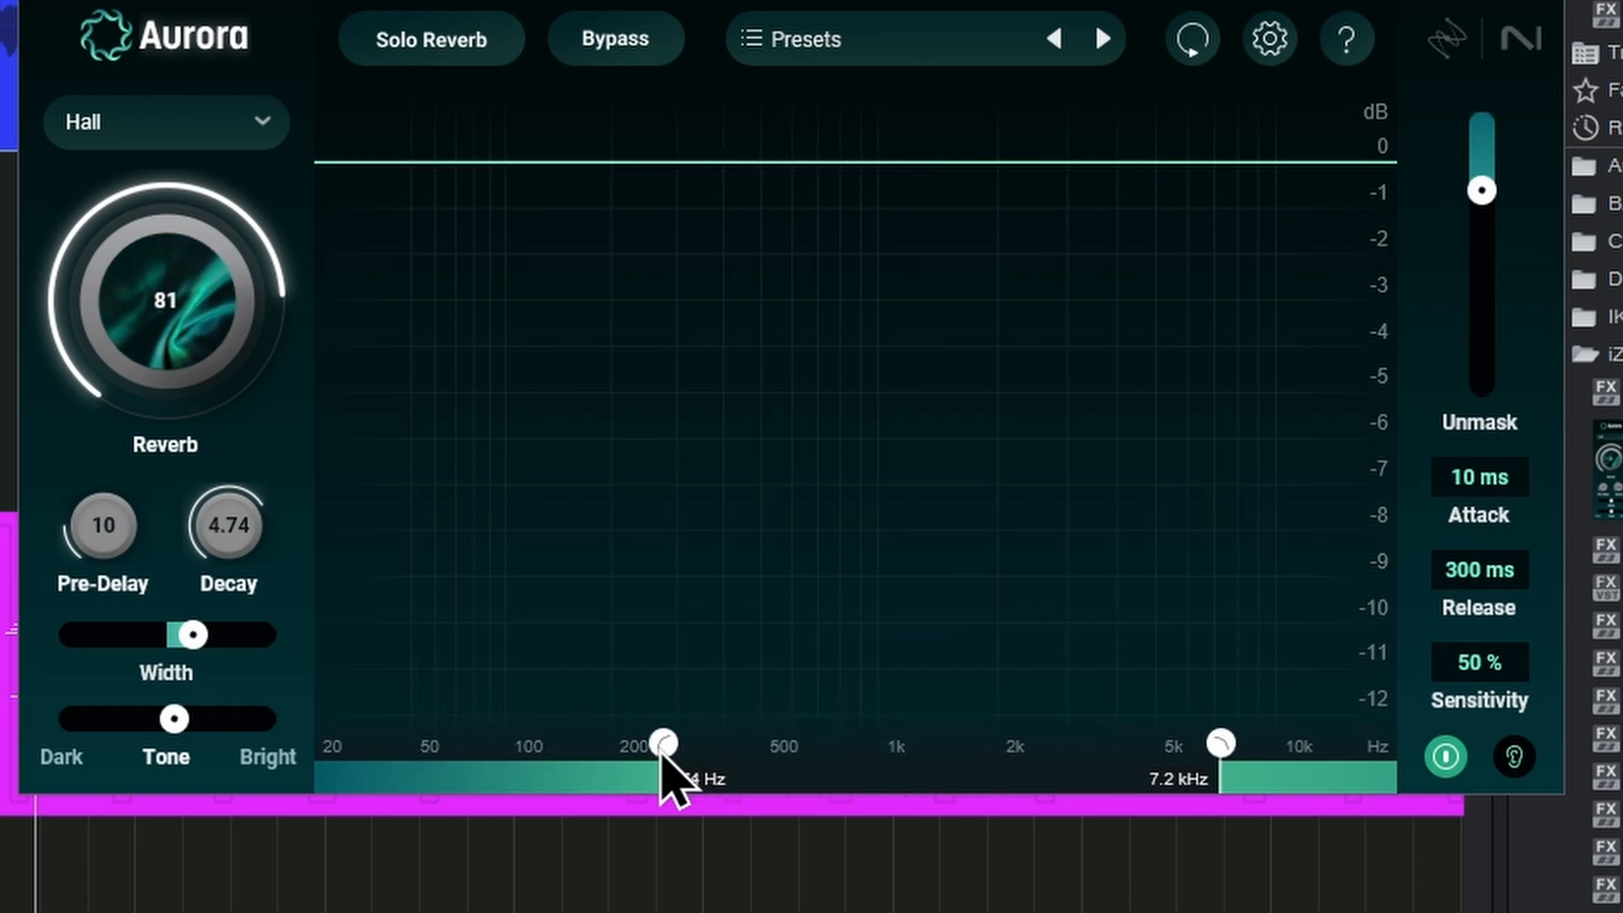
{"action": "key", "text": "space"}
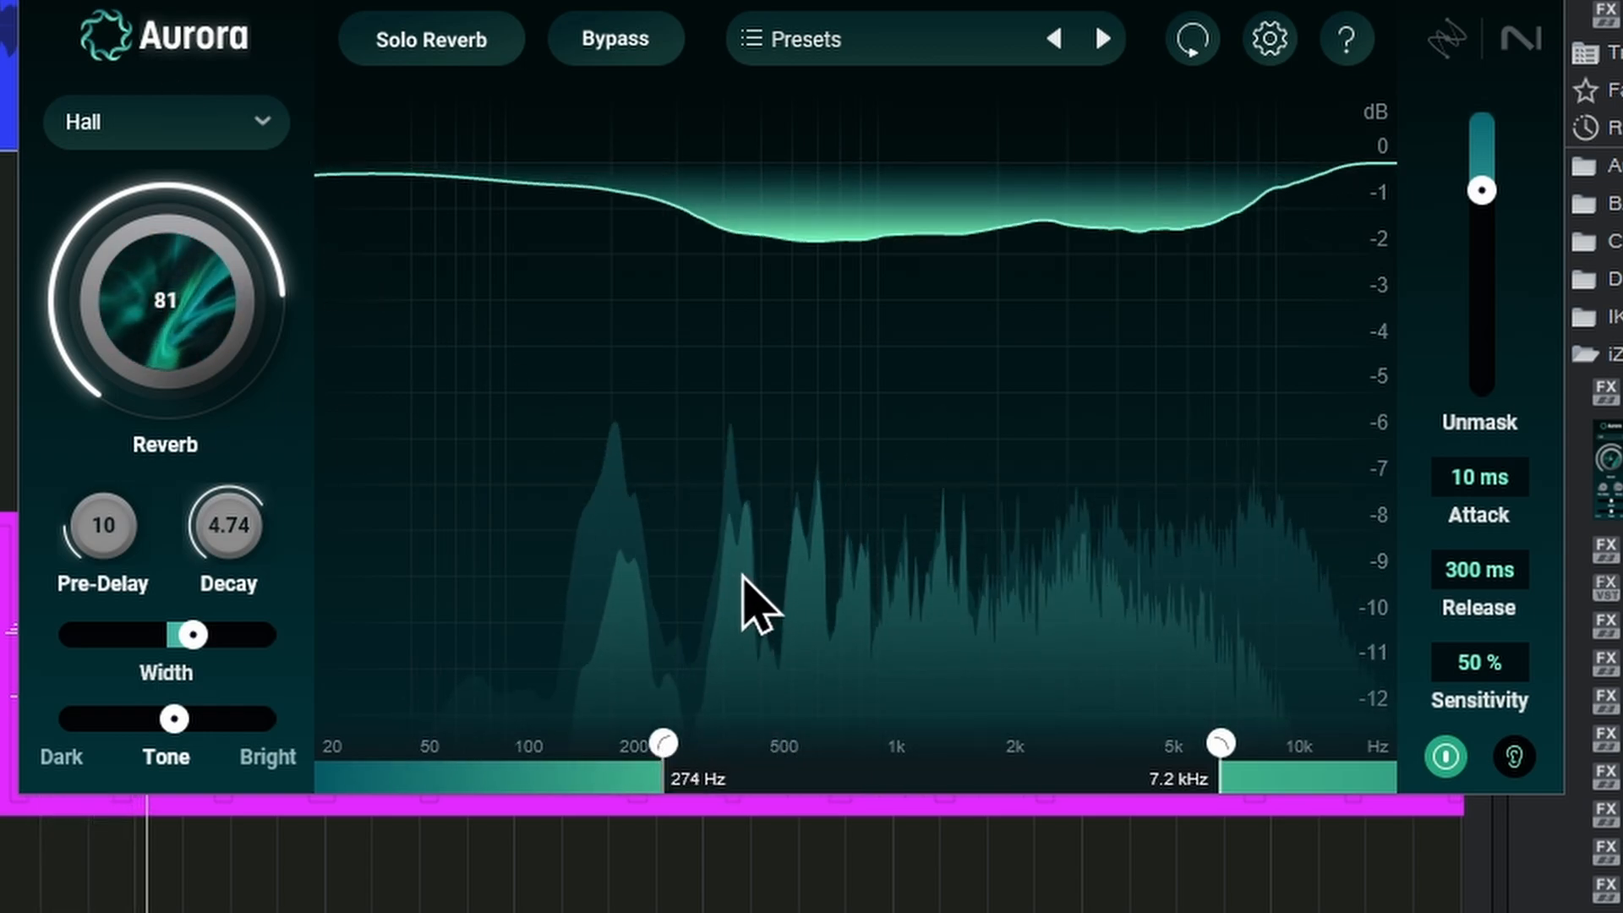
{"action": "mouse_move", "coordinate": [664, 744]}
{"action": "left_mouse_down"}
{"action": "mouse_move", "coordinate": [648, 745]}
{"action": "mouse_move", "coordinate": [672, 744]}
{"action": "left_mouse_up"}
{"action": "left_click_drag", "start_coordinate": [1209, 765], "coordinate": [933, 748]}
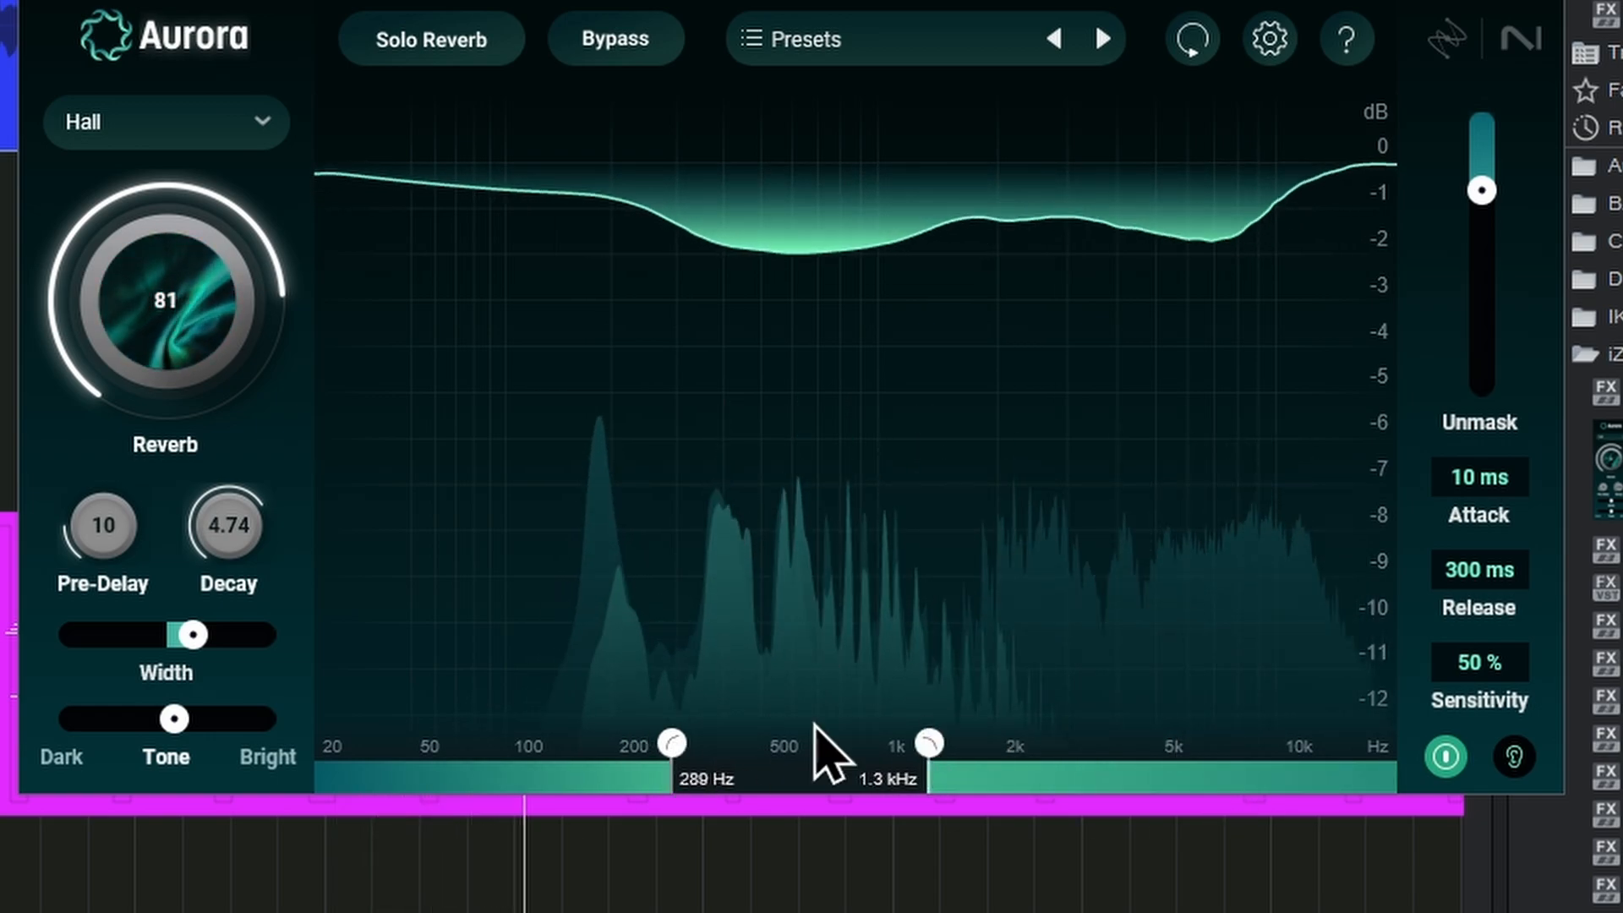
{"action": "left_click_drag", "start_coordinate": [674, 751], "coordinate": [637, 745]}
Reopen the vocal reverb's high-cut filter to 19.9 kHz and its low-cut filter to 20 Hz.
{"action": "mouse_move", "coordinate": [1471, 194]}
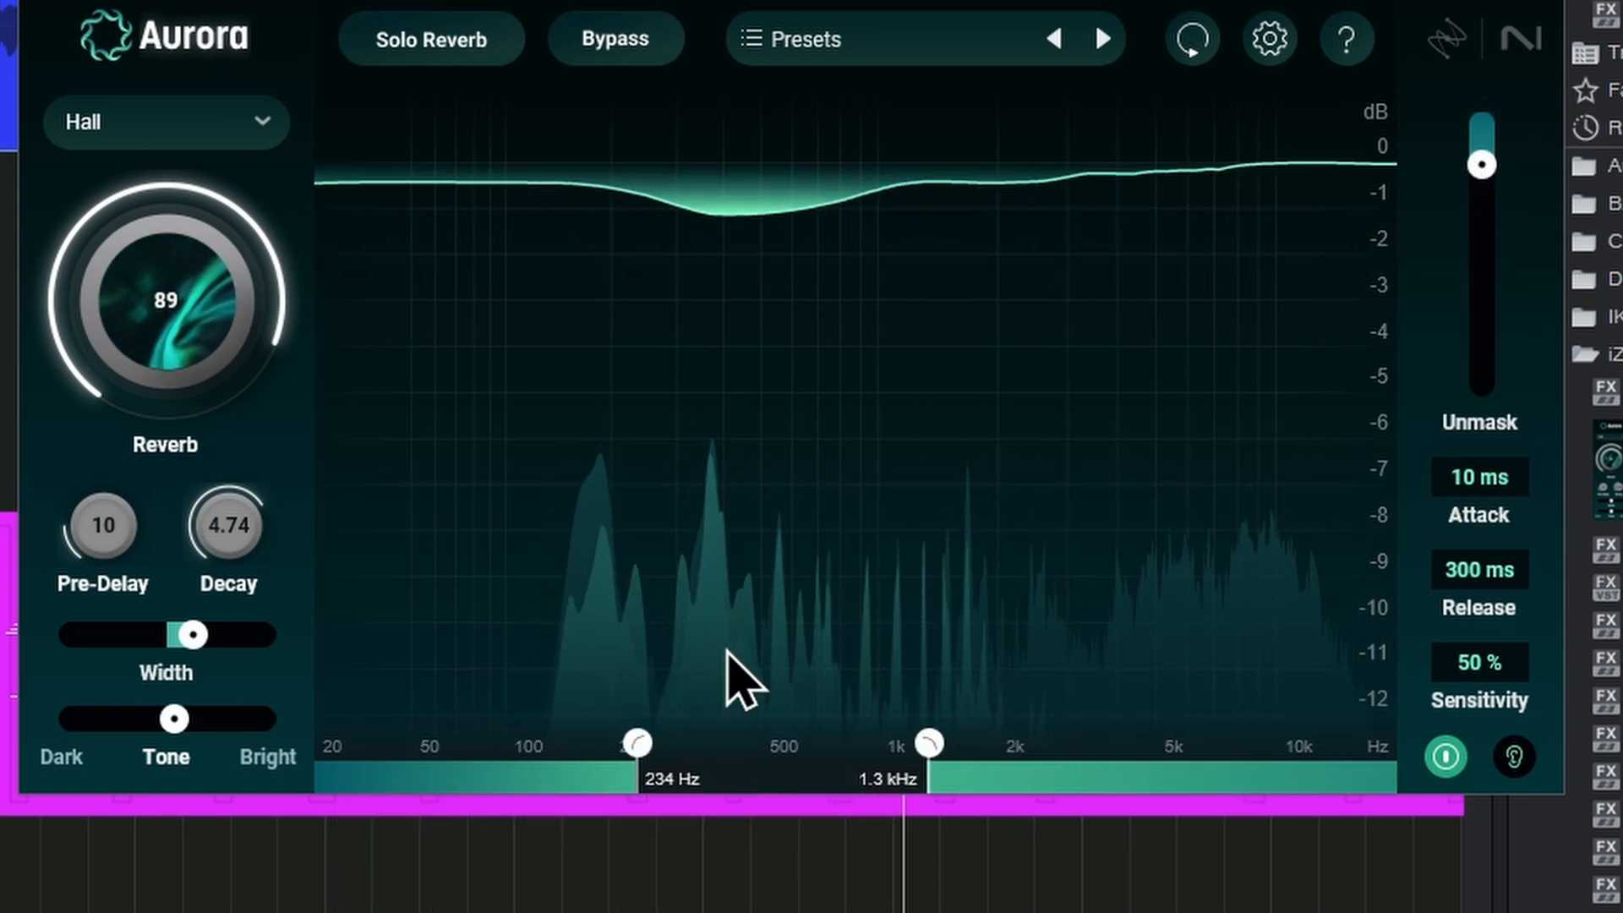
{"action": "left_click_drag", "start_coordinate": [930, 749], "coordinate": [1438, 736]}
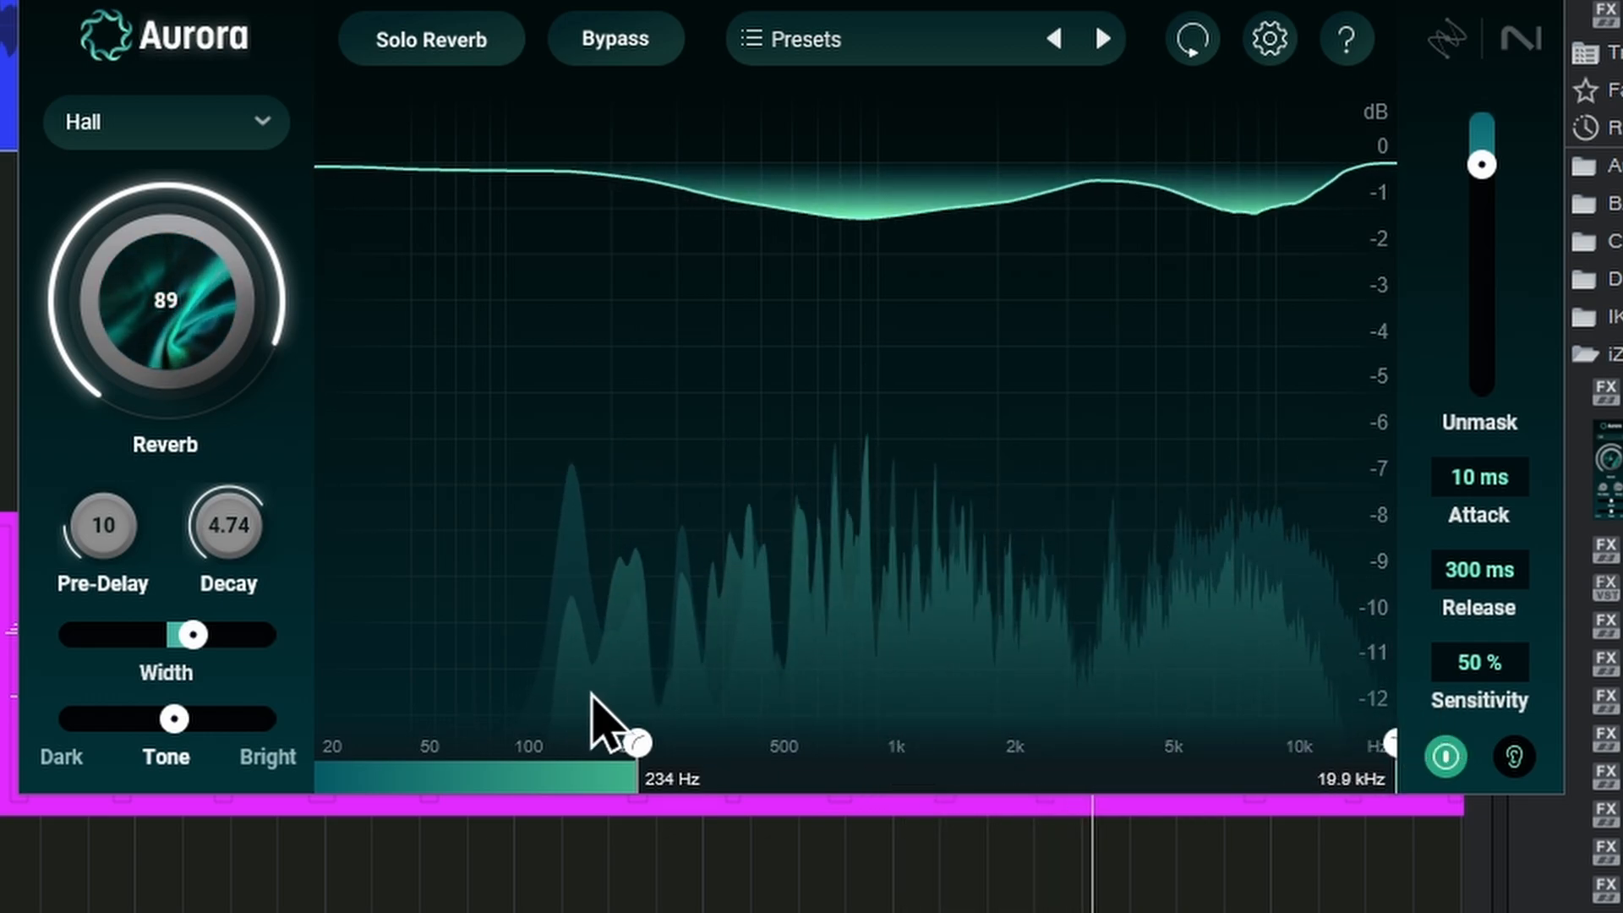
{"action": "left_click_drag", "start_coordinate": [643, 748], "coordinate": [237, 773]}
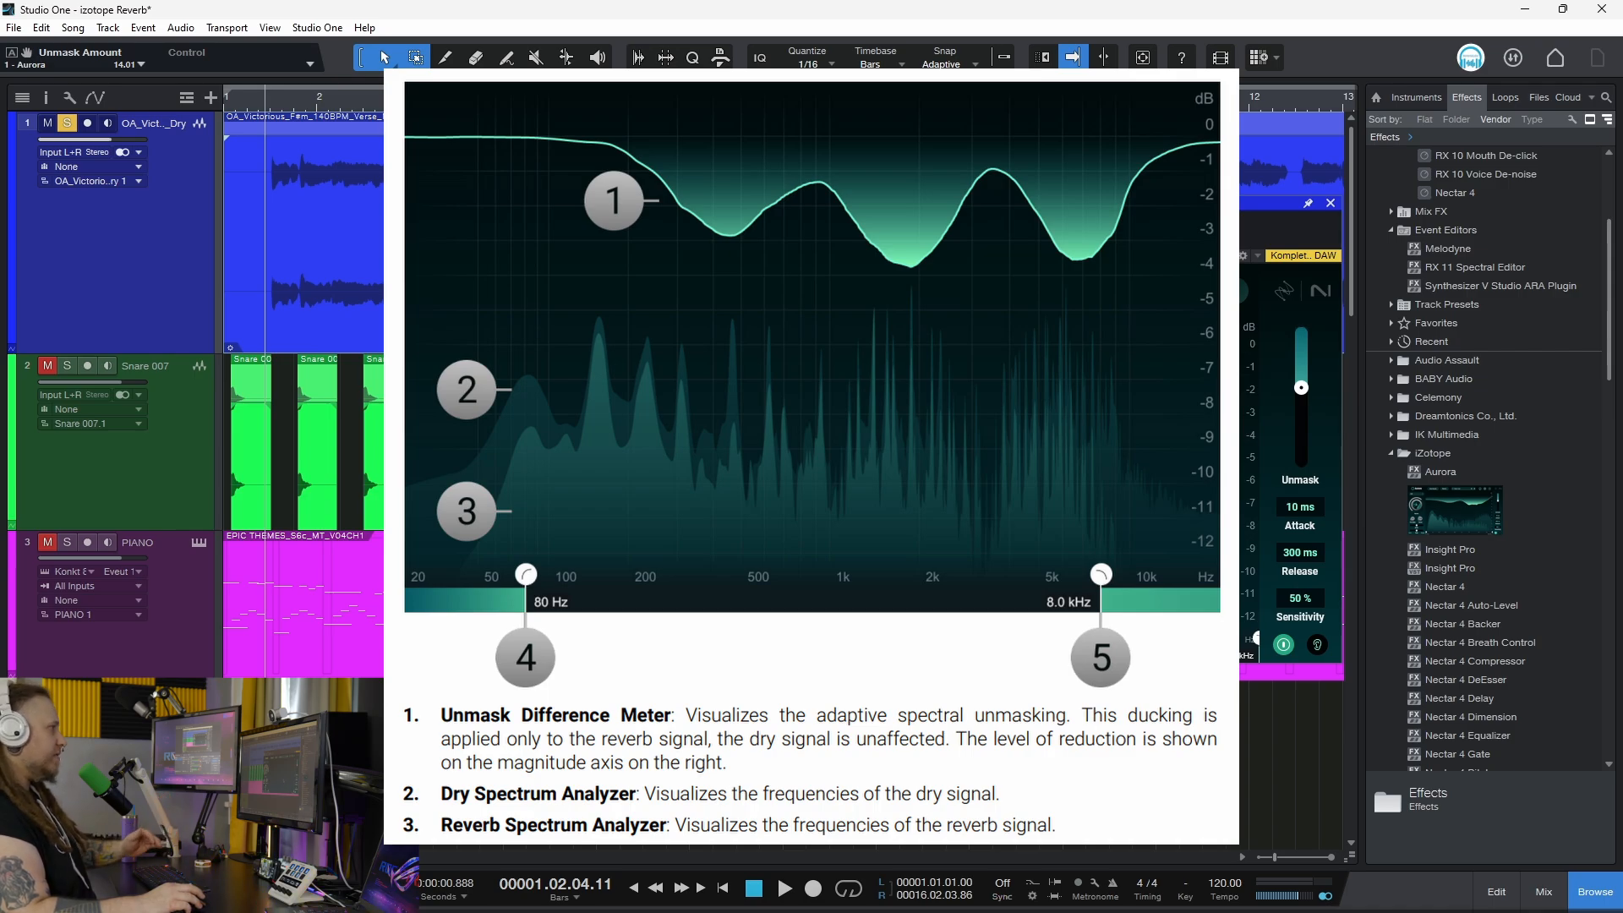
Play the vocal with Unmask at 1.6, try the low-cut filter at 2.3 kHz, and return it to 20 Hz.
{"action": "key", "text": "space"}
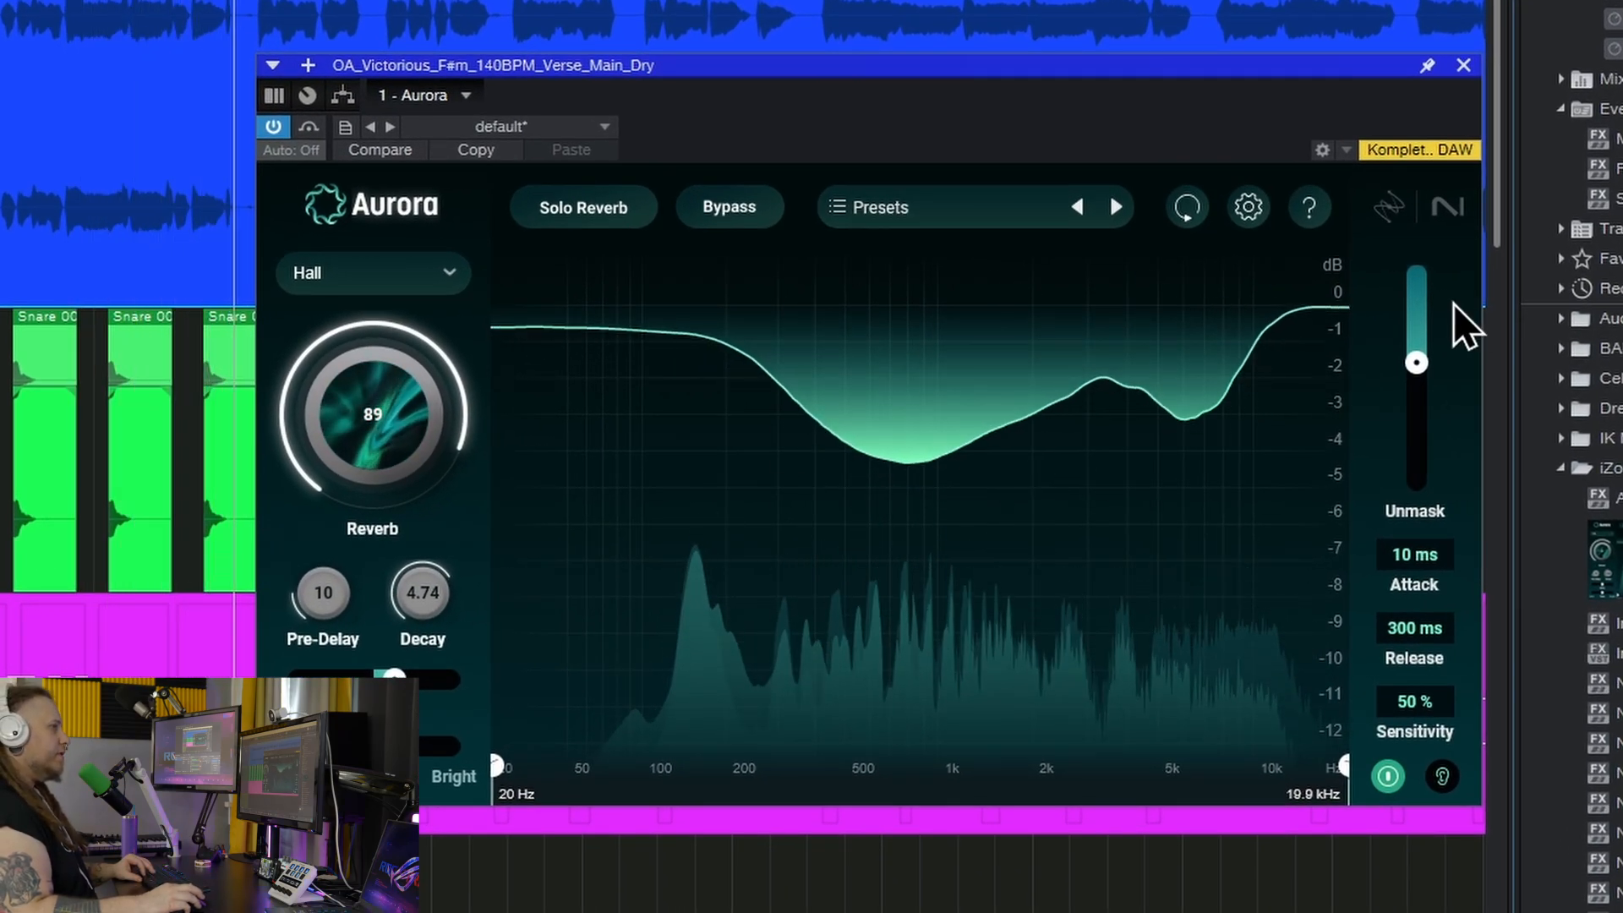
{"action": "left_click_drag", "start_coordinate": [1416, 364], "coordinate": [1425, 284]}
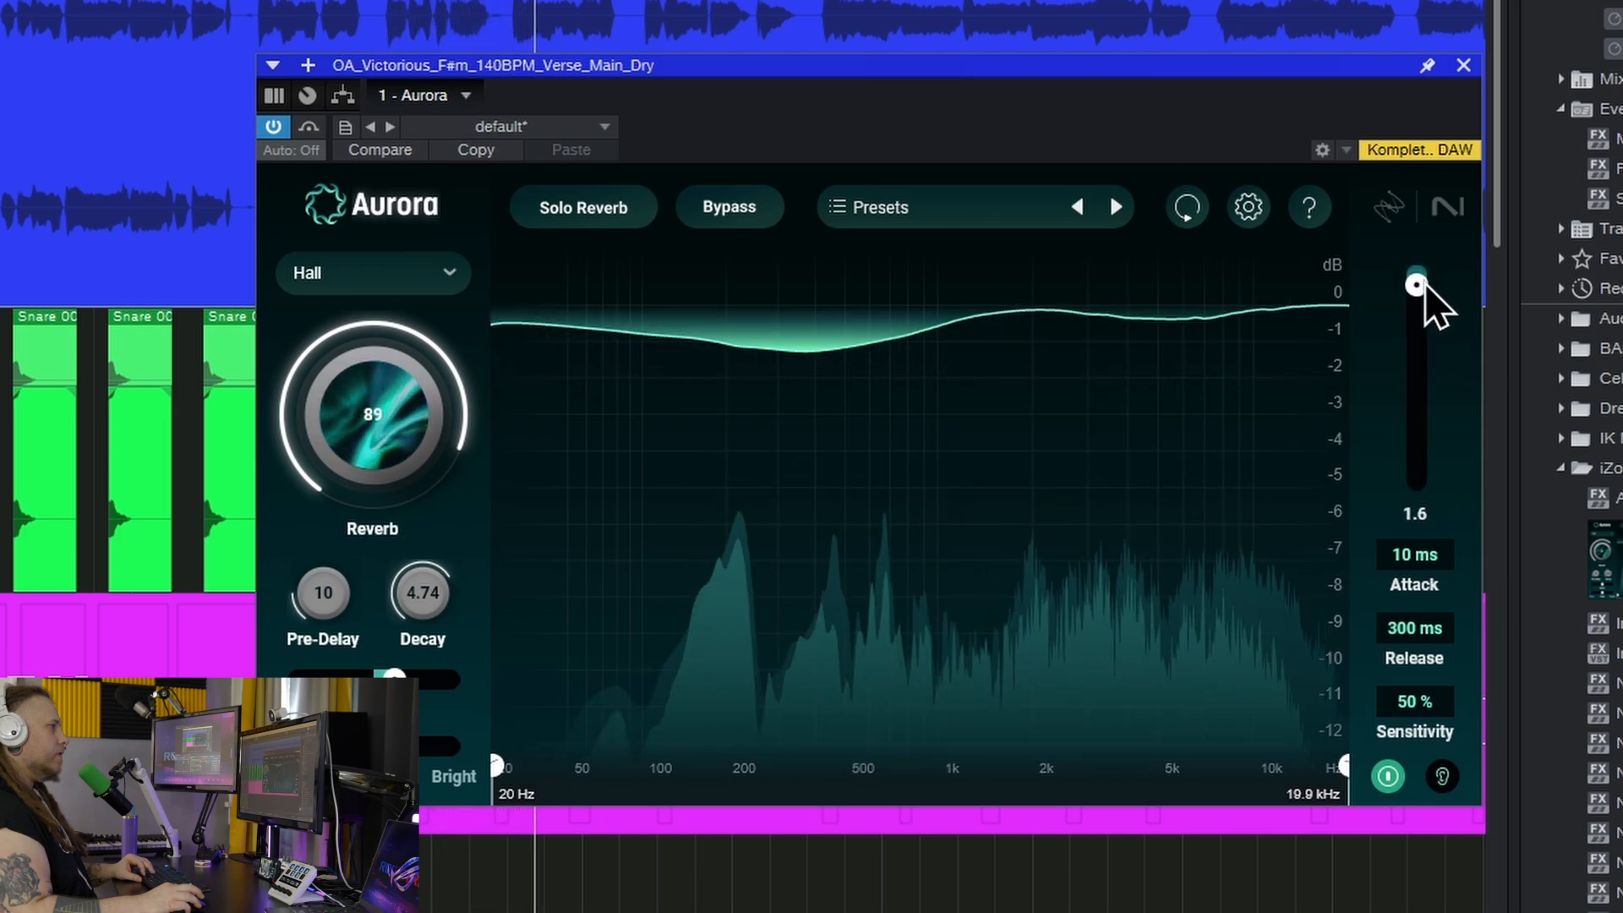
{"action": "left_click_drag", "start_coordinate": [501, 769], "coordinate": [1054, 766]}
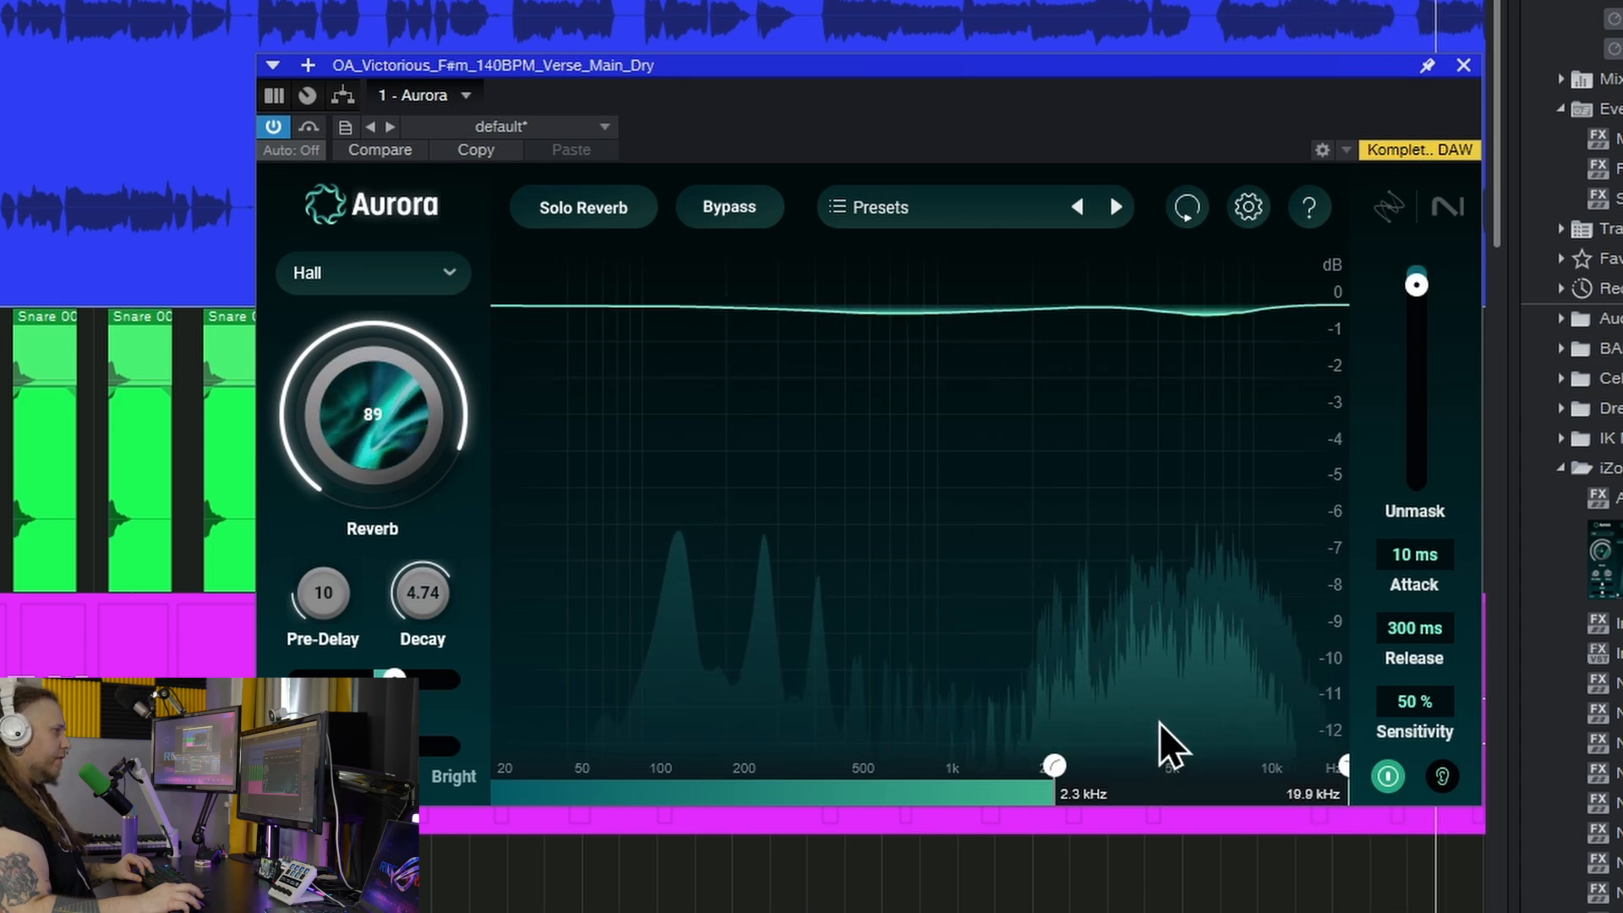
{"action": "left_click_drag", "start_coordinate": [1048, 776], "coordinate": [471, 786]}
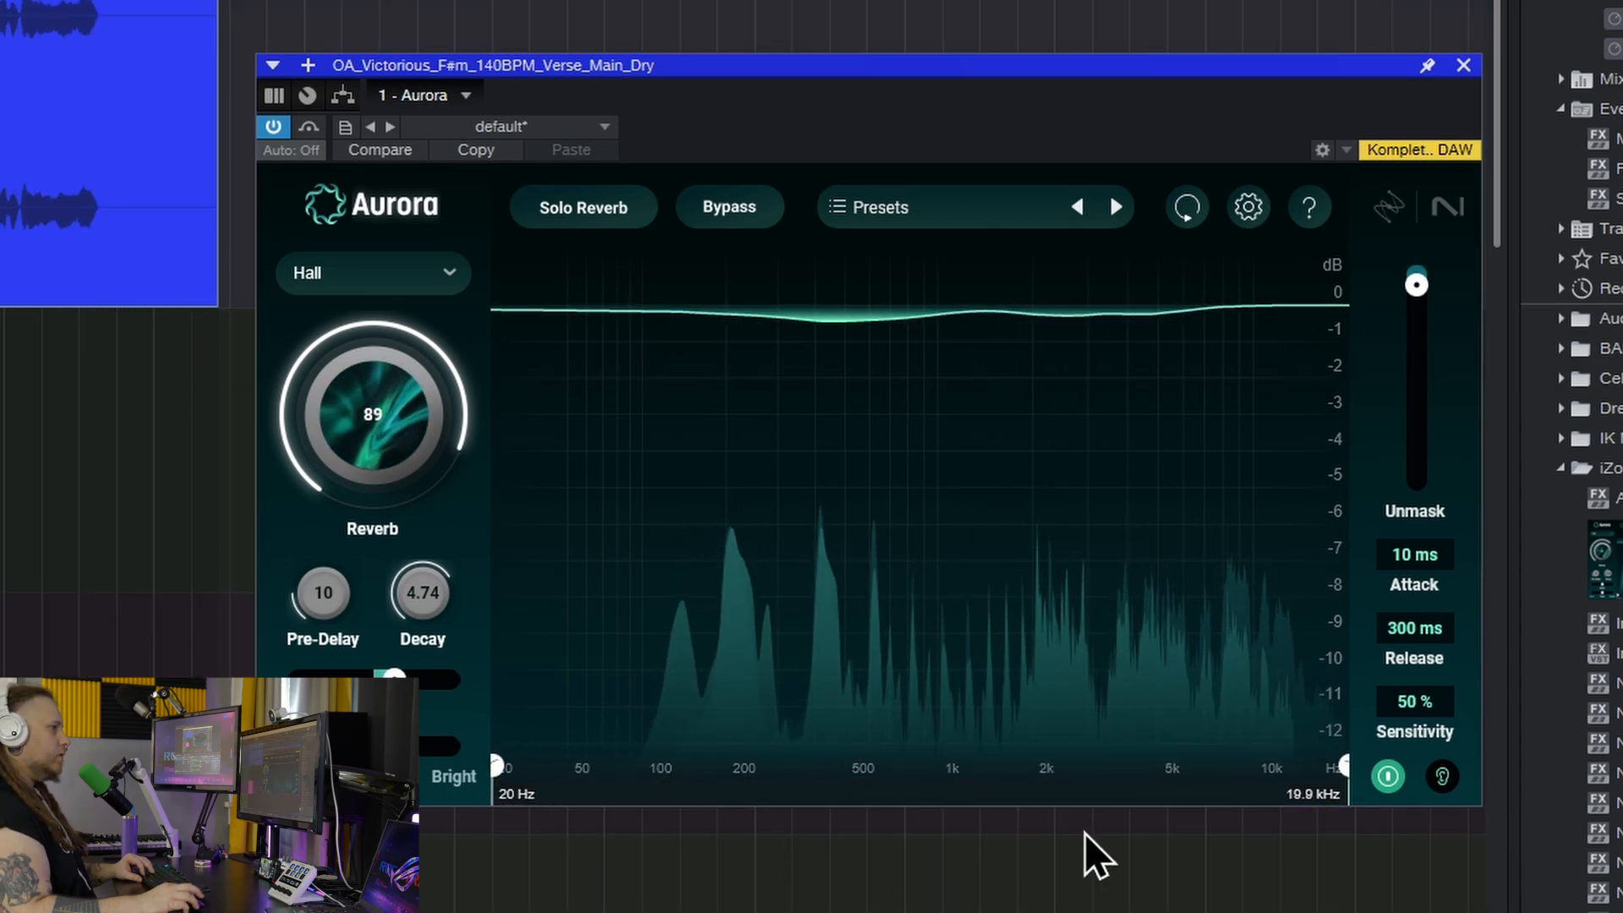
Raise the vocal's Unmask to a moderate amount and lower Reverb to 53.
{"action": "mouse_move", "coordinate": [1421, 292]}
{"action": "left_click_drag", "start_coordinate": [1417, 285], "coordinate": [1417, 355]}
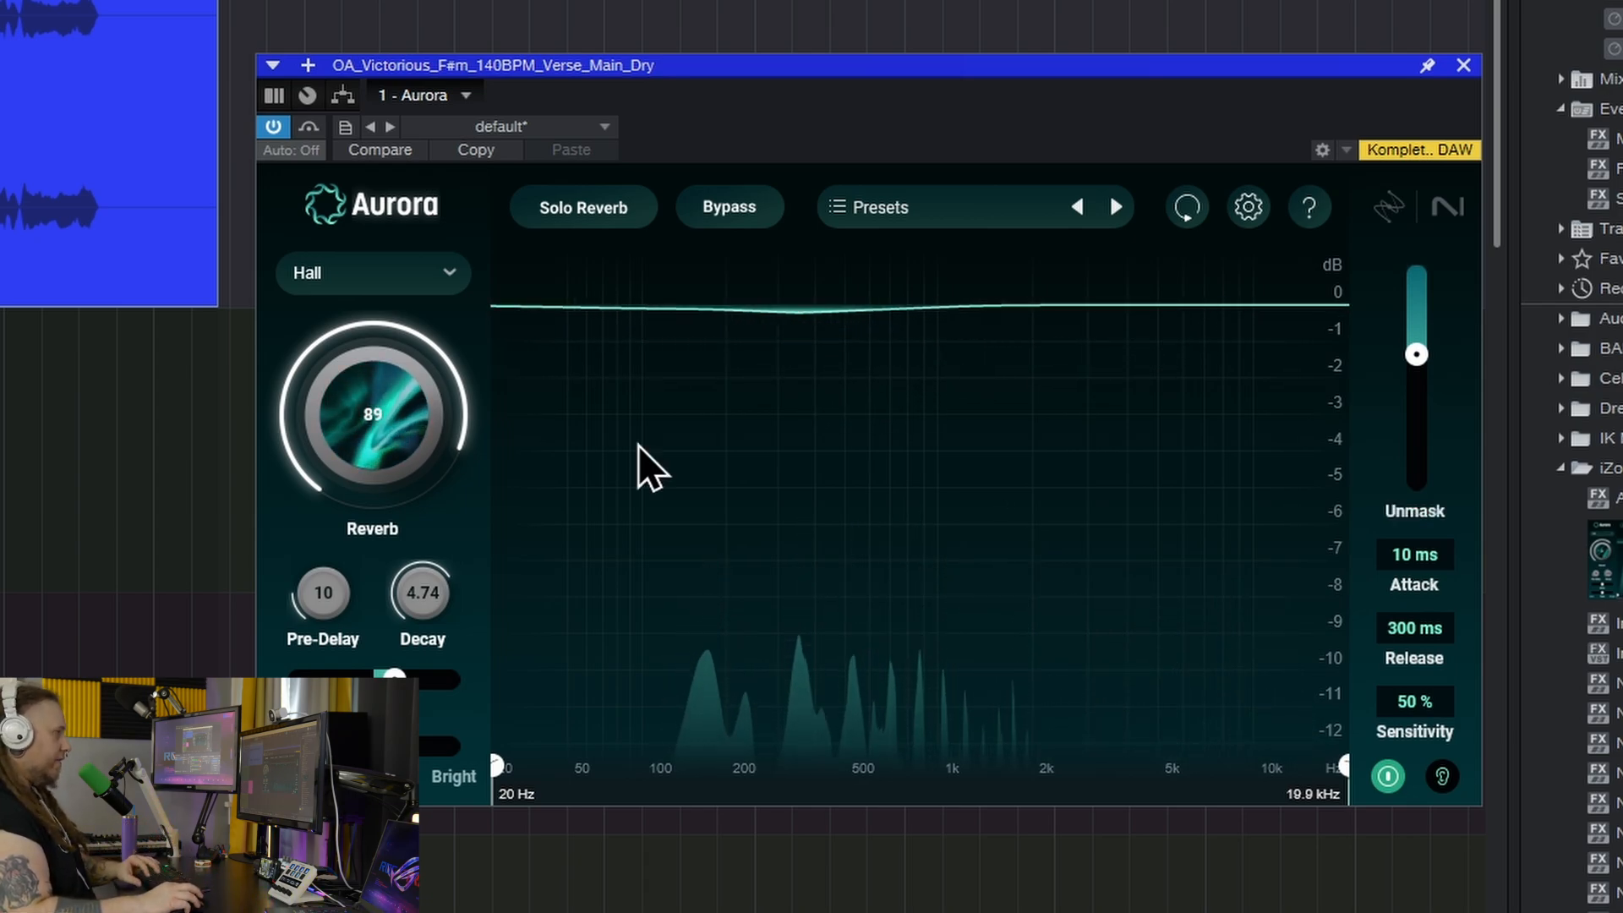
{"action": "left_click_drag", "start_coordinate": [385, 436], "coordinate": [406, 359]}
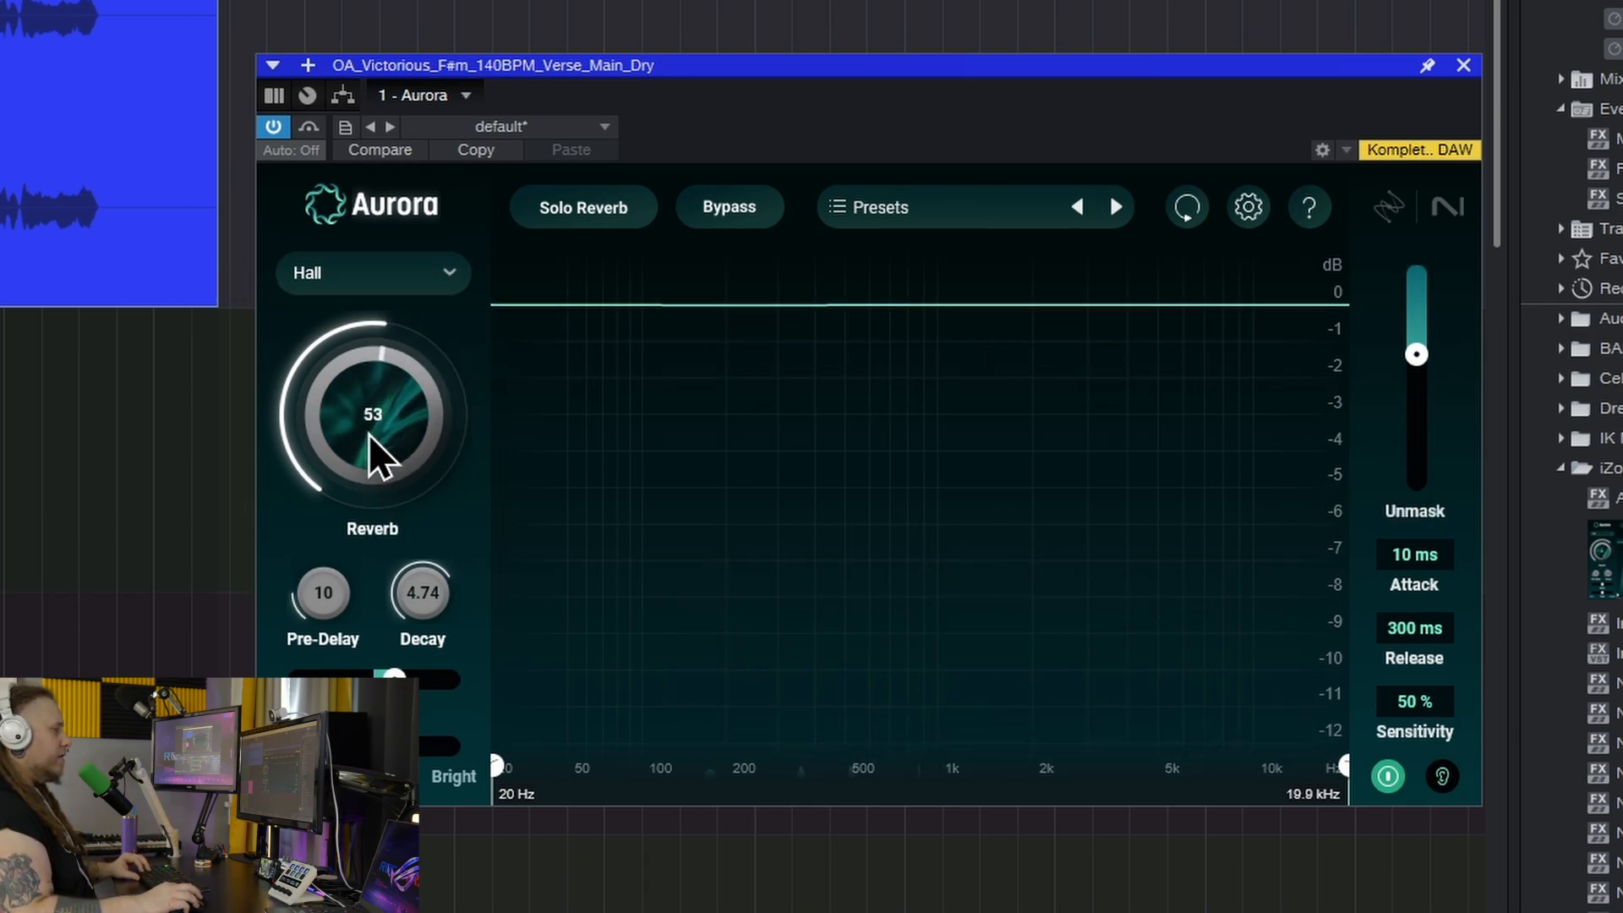
{"action": "mouse_move", "coordinate": [1417, 354]}
{"action": "left_mouse_down"}
{"action": "mouse_move", "coordinate": [1438, 320]}
{"action": "mouse_move", "coordinate": [1412, 343]}
{"action": "left_mouse_up"}
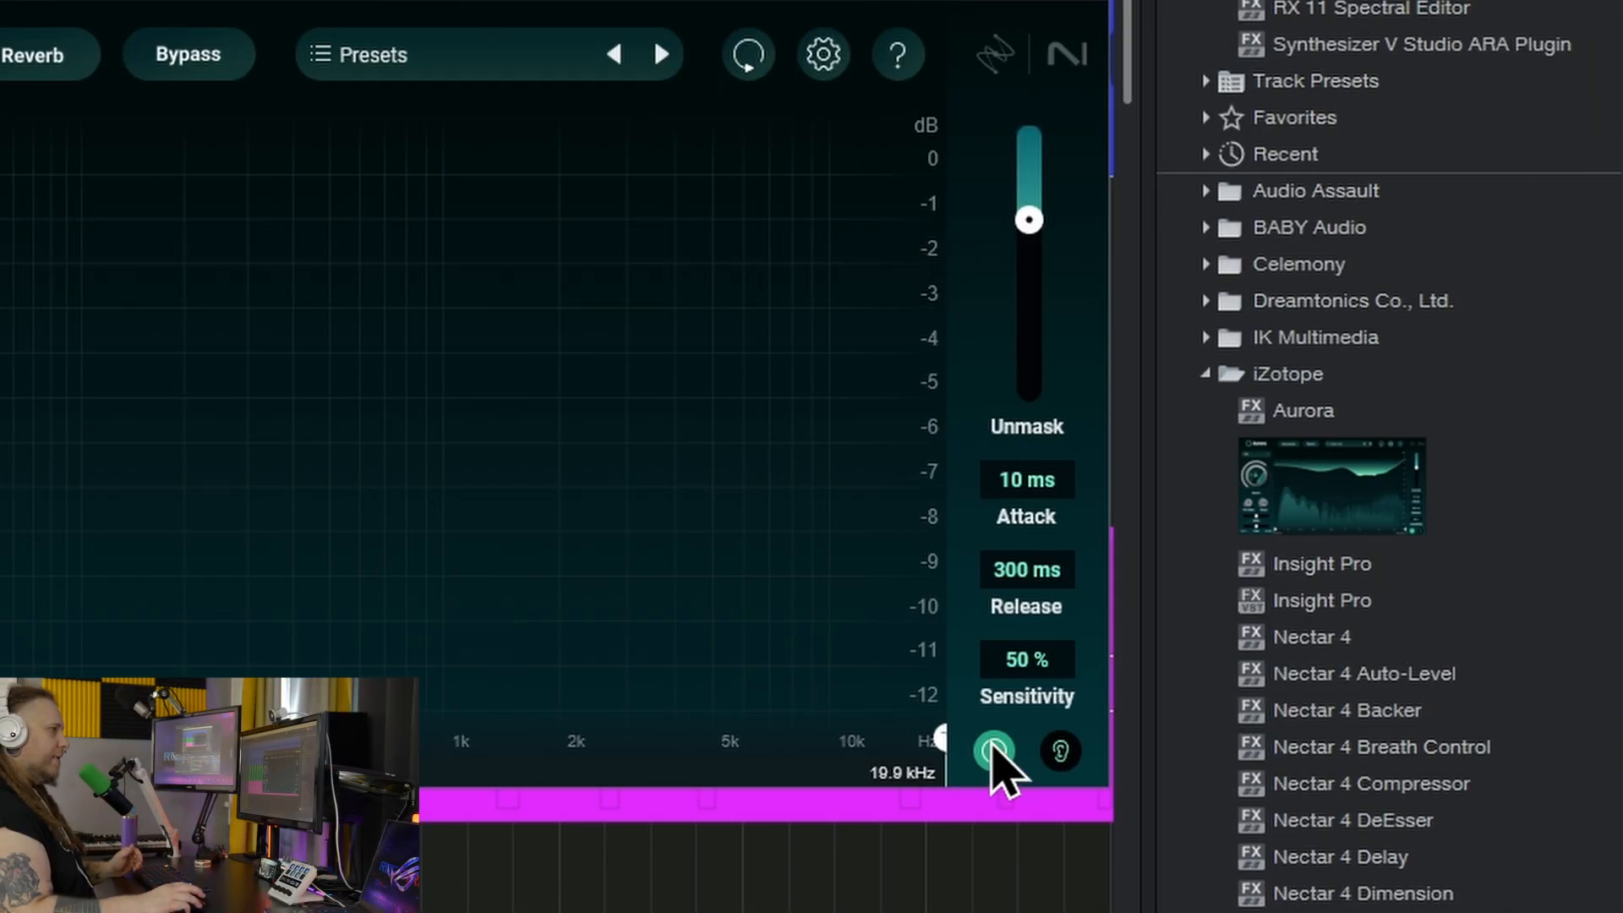
Compare the vocal with unmask processing off and on at Unmask 75, and bring Unmask back to a moderate amount.
{"action": "left_click", "coordinate": [994, 751]}
{"action": "left_click", "coordinate": [994, 751]}
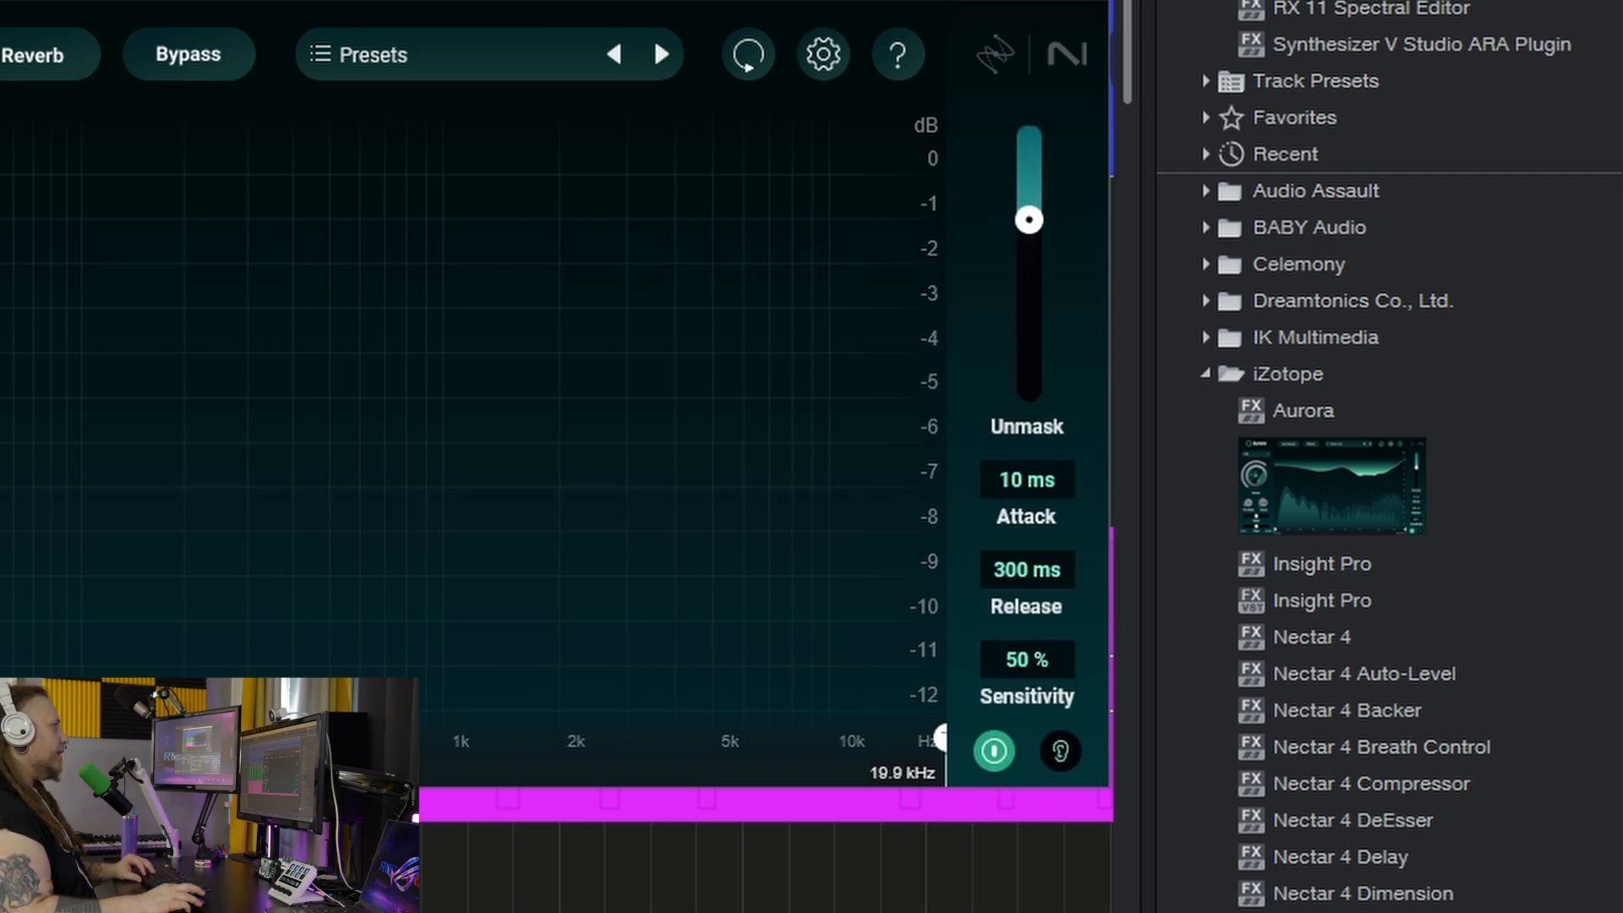
{"action": "left_click_drag", "start_coordinate": [1029, 220], "coordinate": [1019, 372]}
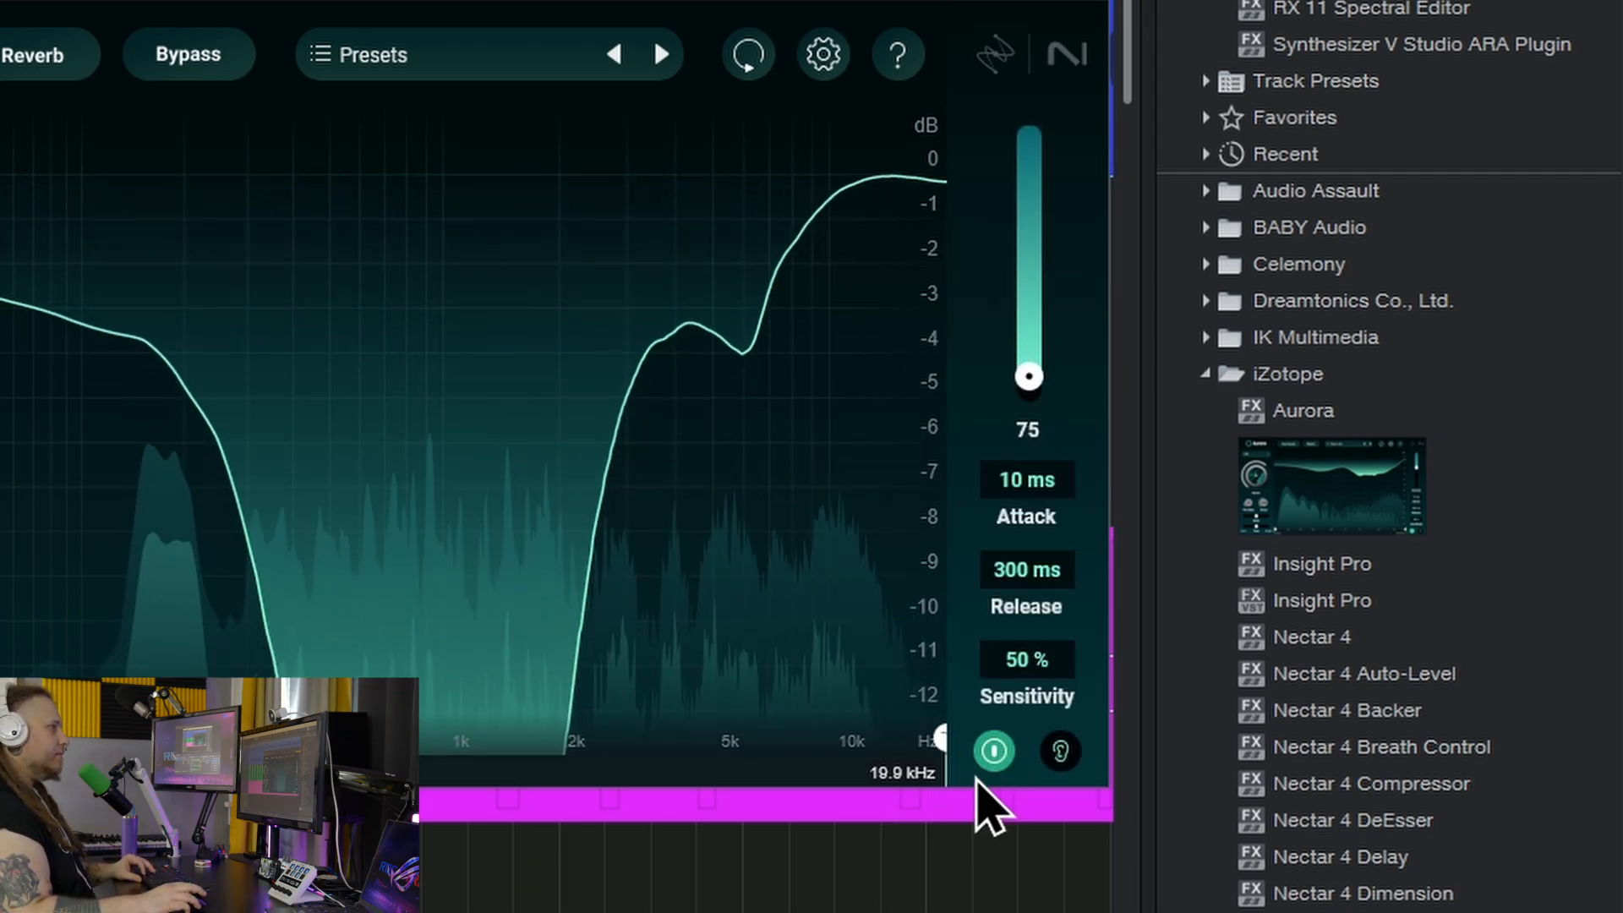
{"action": "left_click", "coordinate": [994, 751]}
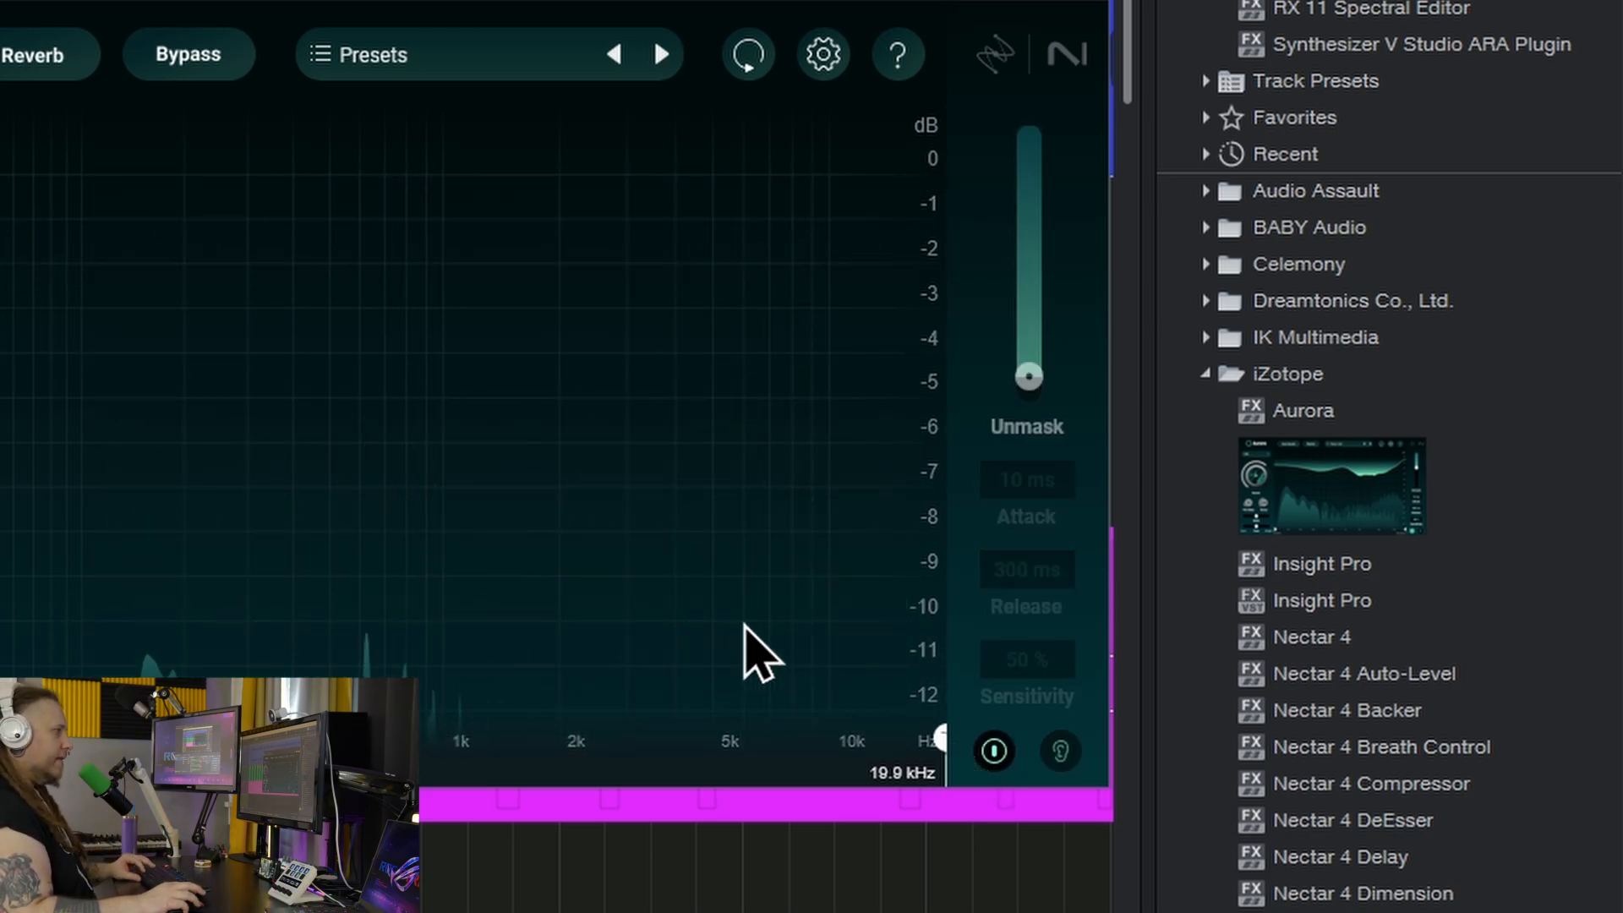
{"action": "left_click", "coordinate": [994, 752]}
{"action": "mouse_move", "coordinate": [1038, 377]}
{"action": "left_click_drag", "start_coordinate": [1038, 377], "coordinate": [1042, 253]}
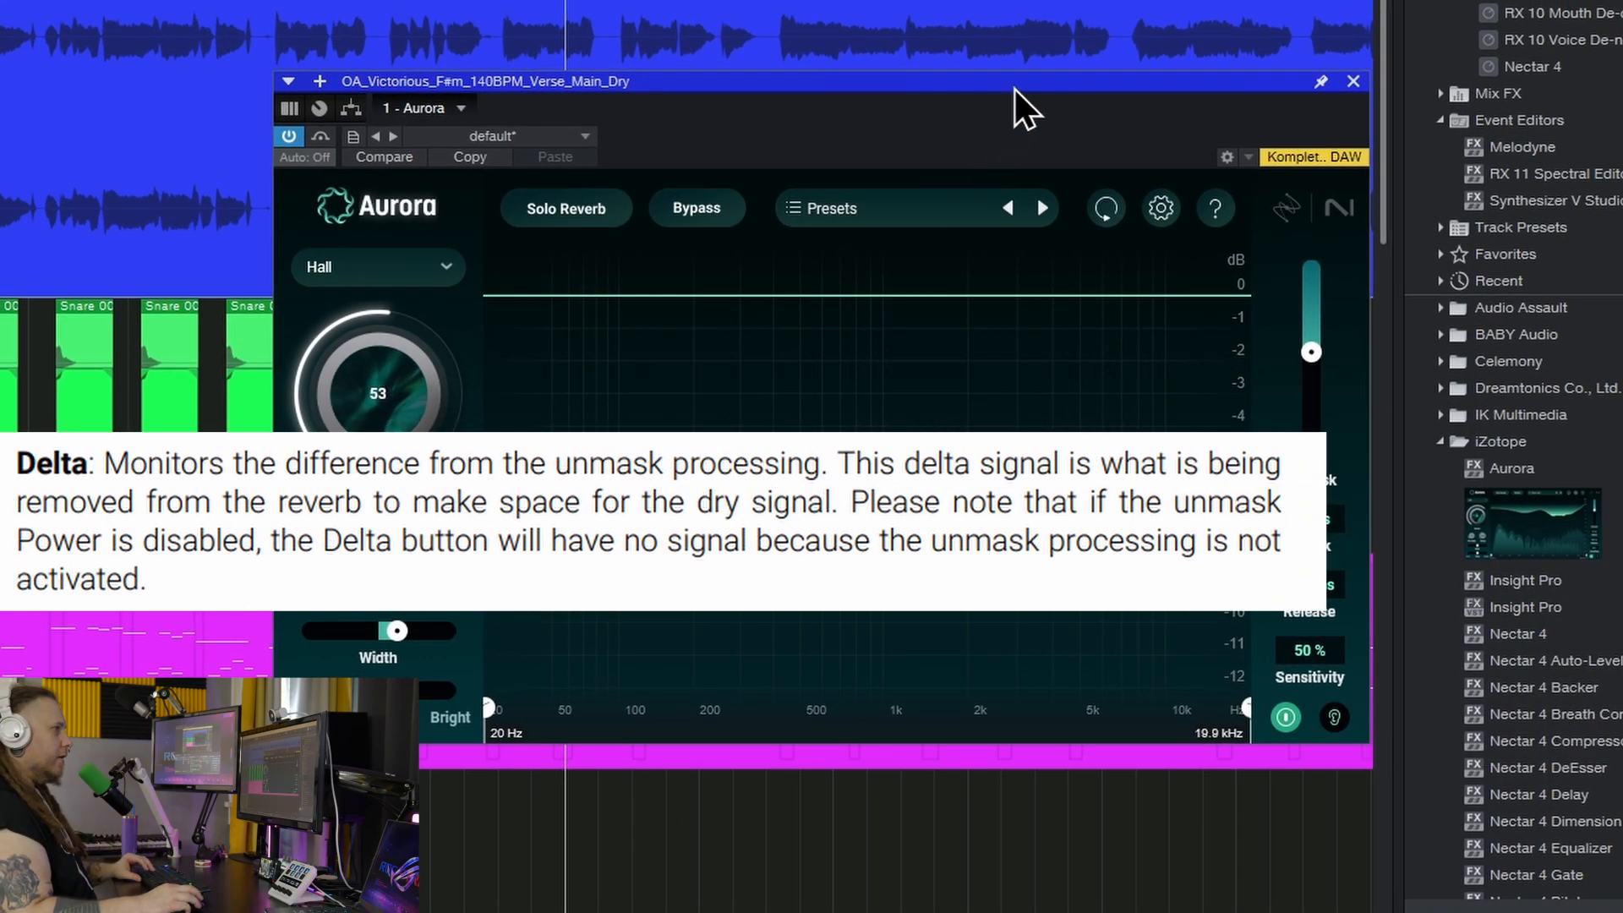
Reposition the plugin window and play the vocal with unmask Delta monitoring enabled.
{"action": "left_click_drag", "start_coordinate": [1015, 87], "coordinate": [937, 145]}
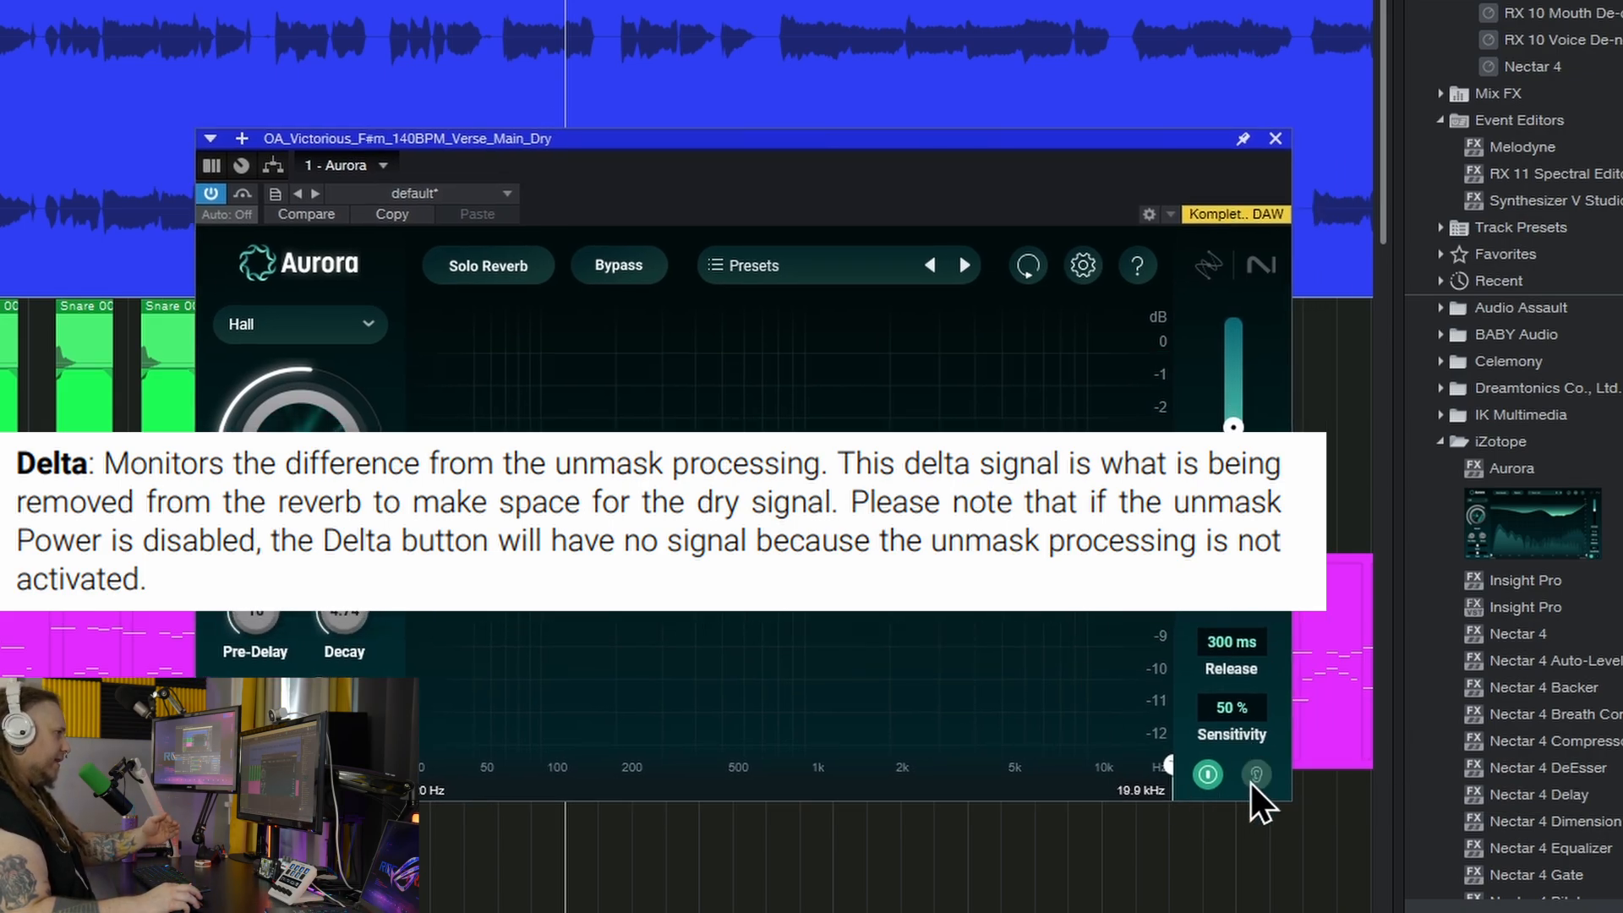
{"action": "key", "text": "space"}
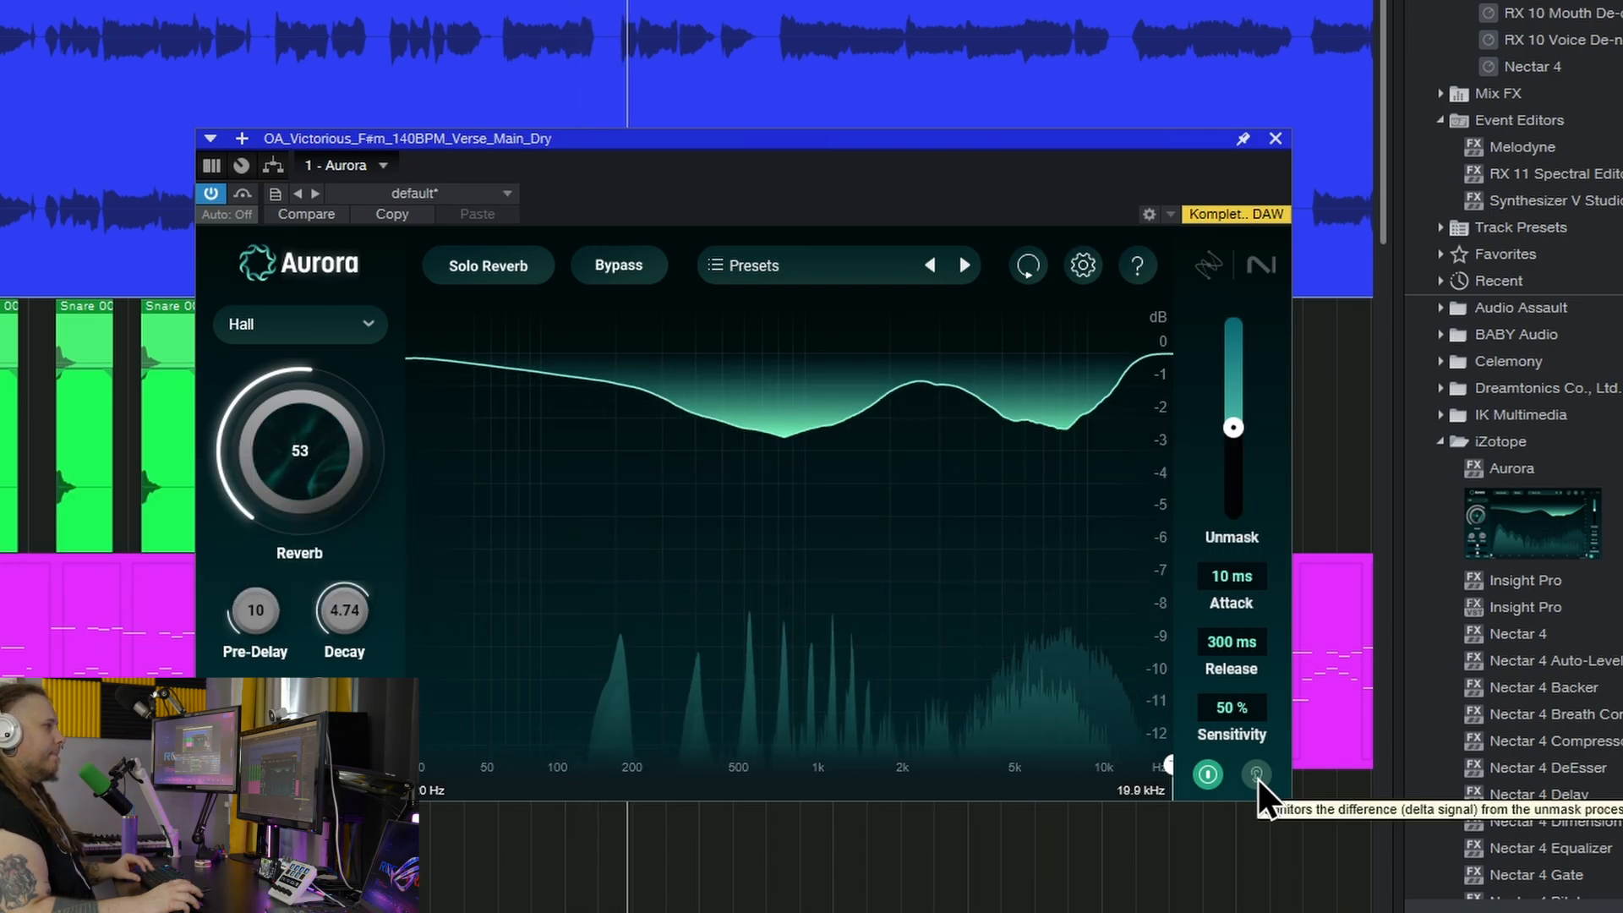
{"action": "left_click", "coordinate": [1258, 779]}
Audition the Delta signal with Unmask at minimum and at 67, restore a moderate Unmask amount, and disable Delta.
{"action": "left_click_drag", "start_coordinate": [1236, 428], "coordinate": [1246, 327]}
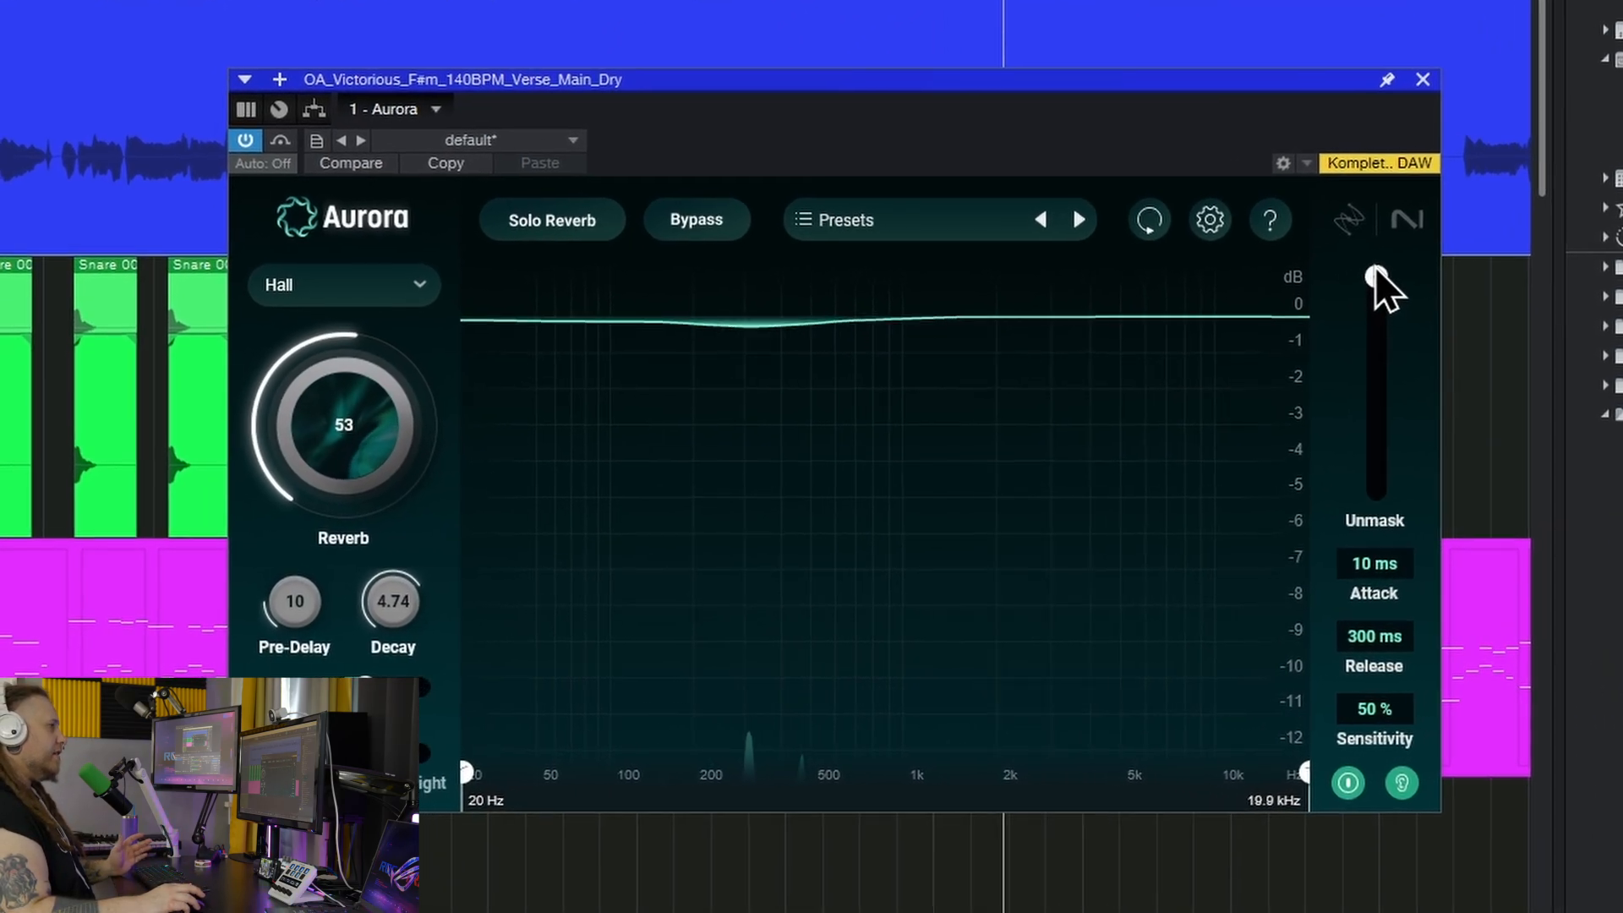
{"action": "left_click_drag", "start_coordinate": [1429, 321], "coordinate": [1449, 463]}
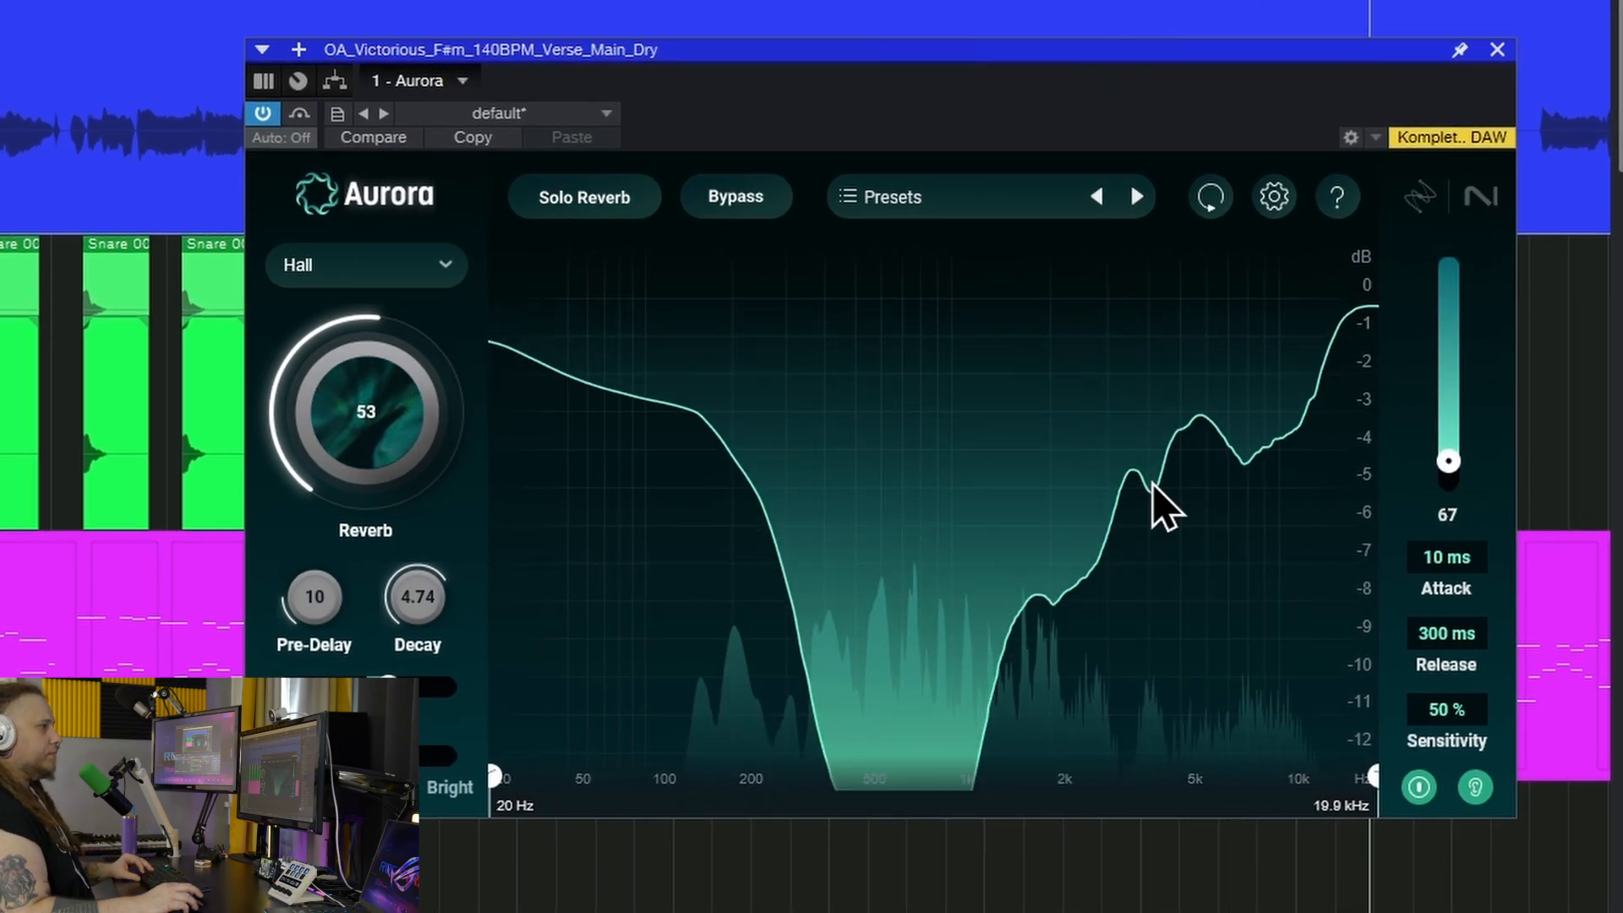
{"action": "left_click_drag", "start_coordinate": [1449, 464], "coordinate": [1484, 376]}
{"action": "left_click", "coordinate": [1477, 789]}
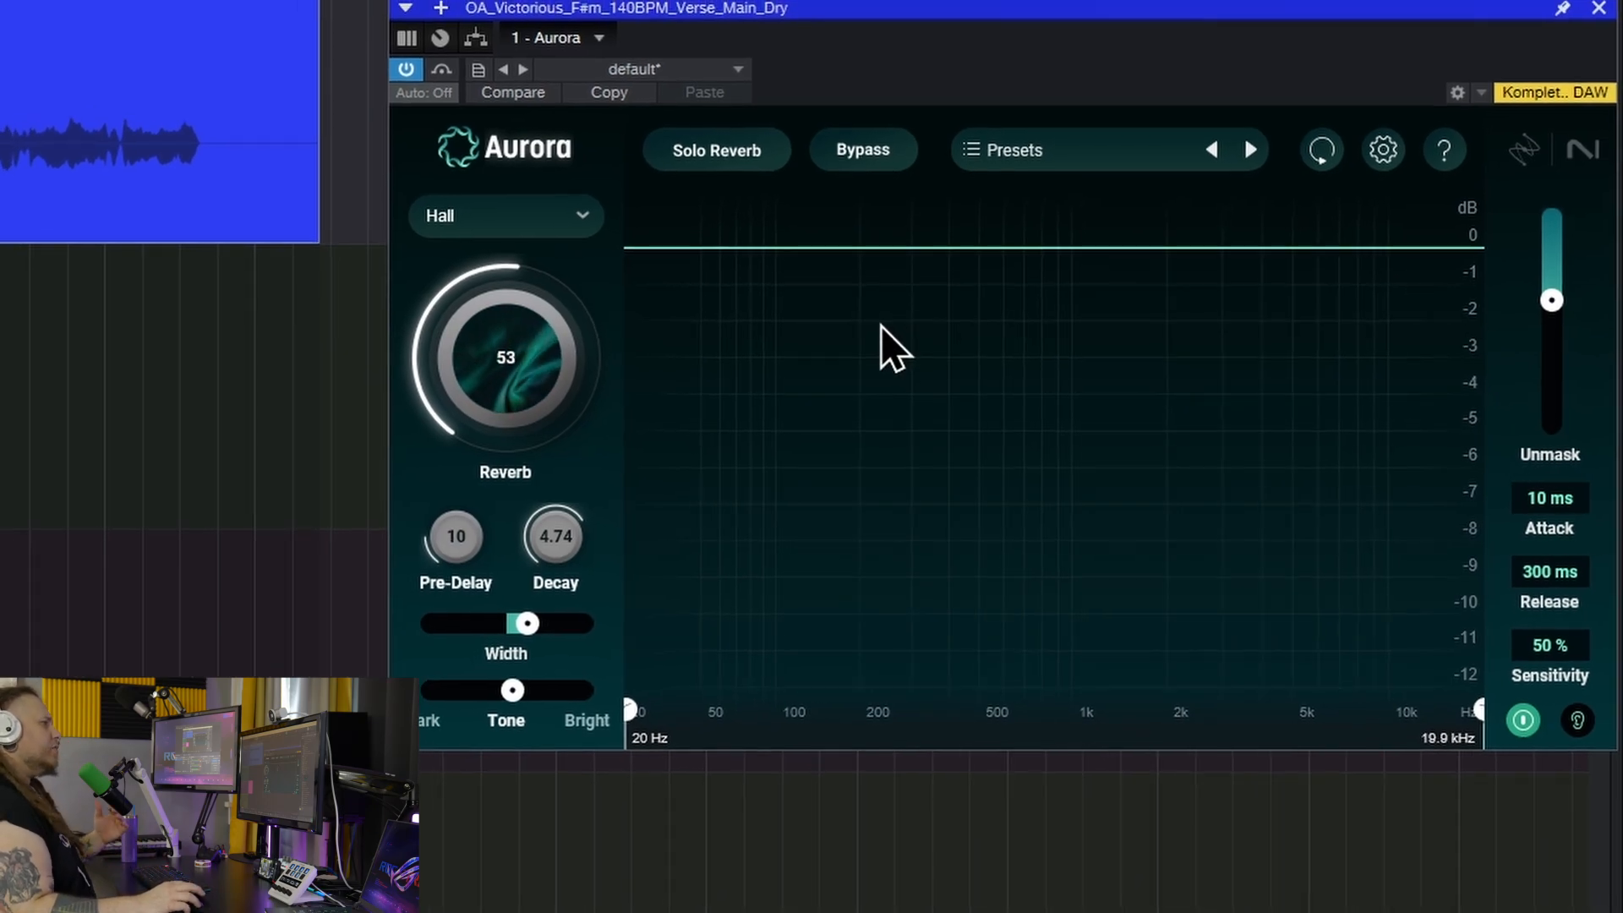
Try the vocal's Reverb at 59 and lower it to 27.
{"action": "left_click_drag", "start_coordinate": [506, 357], "coordinate": [558, 311]}
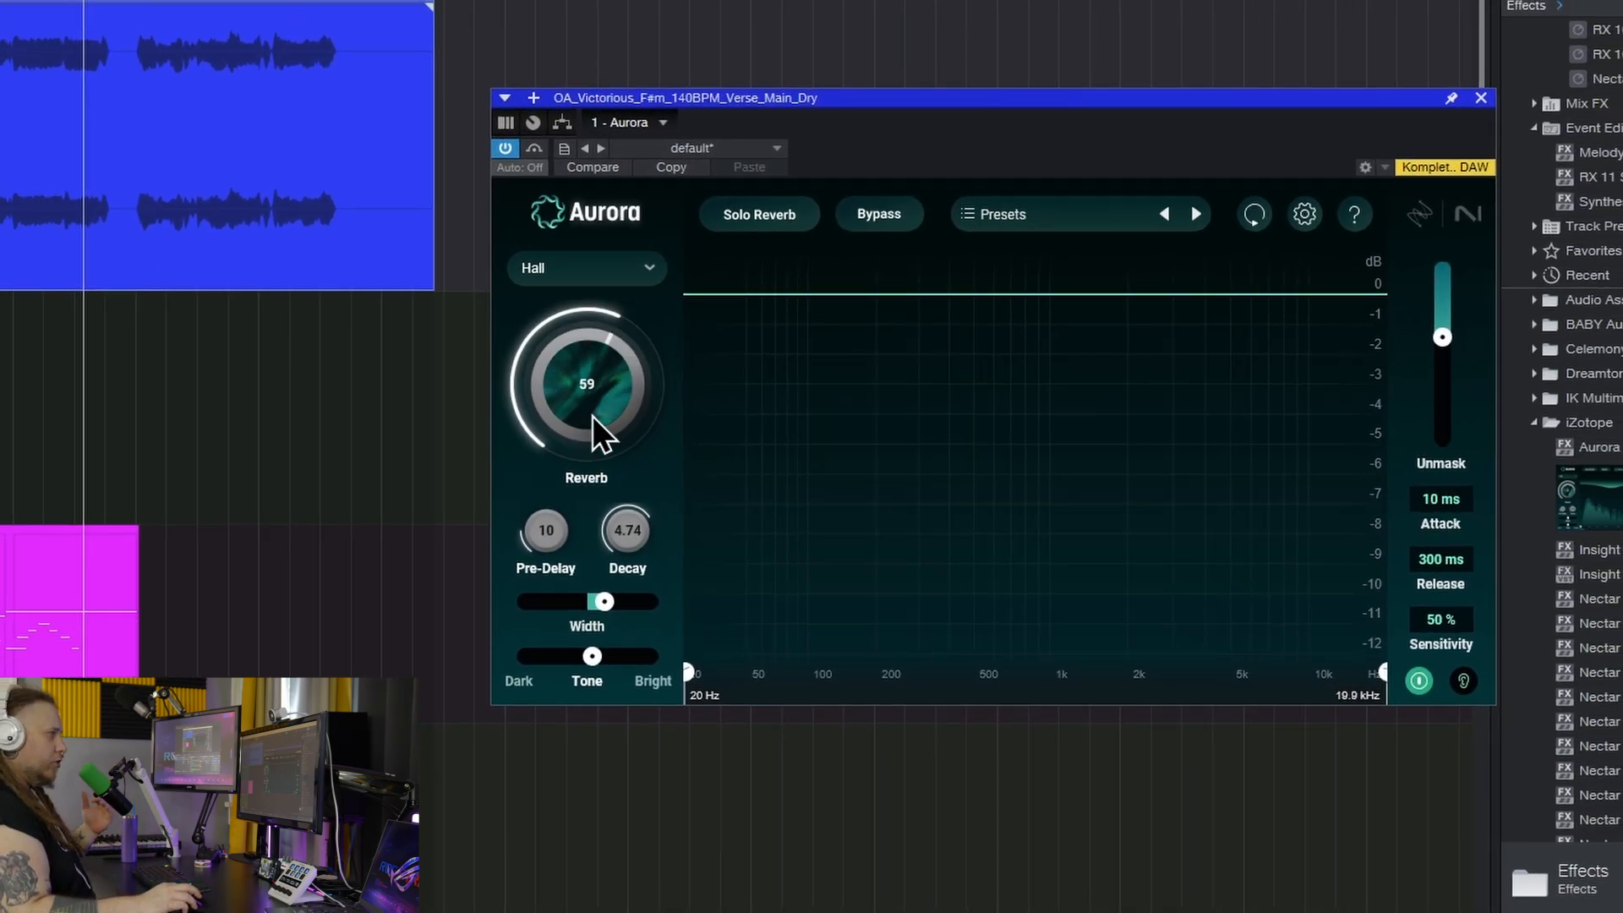
{"action": "left_click_drag", "start_coordinate": [593, 417], "coordinate": [622, 349]}
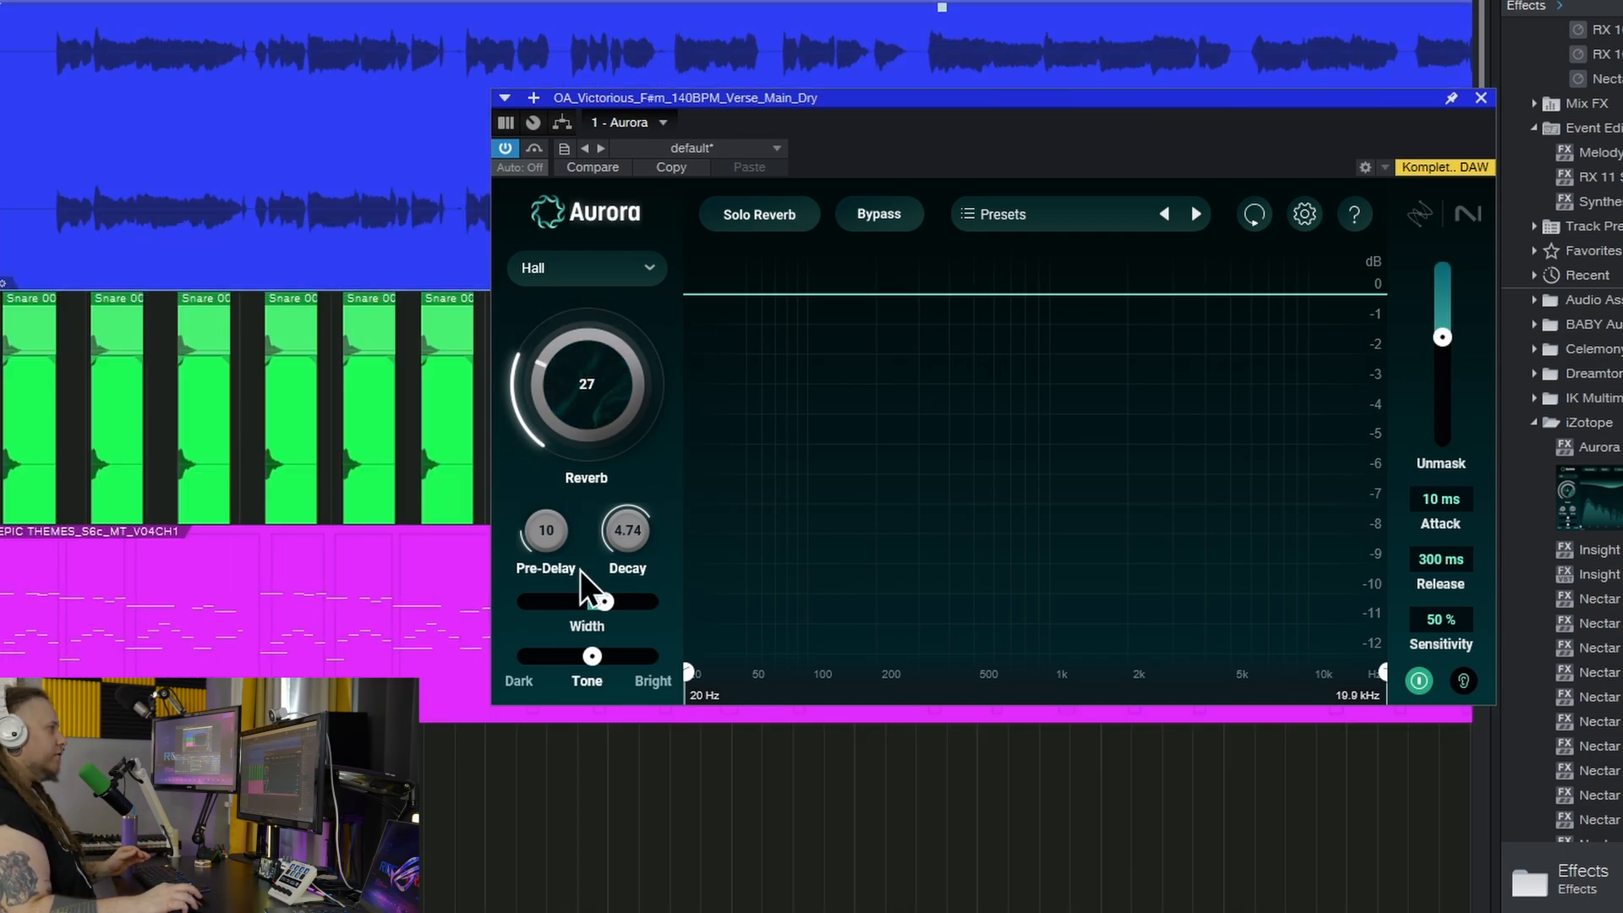
{"action": "left_click_drag", "start_coordinate": [580, 570], "coordinate": [586, 384]}
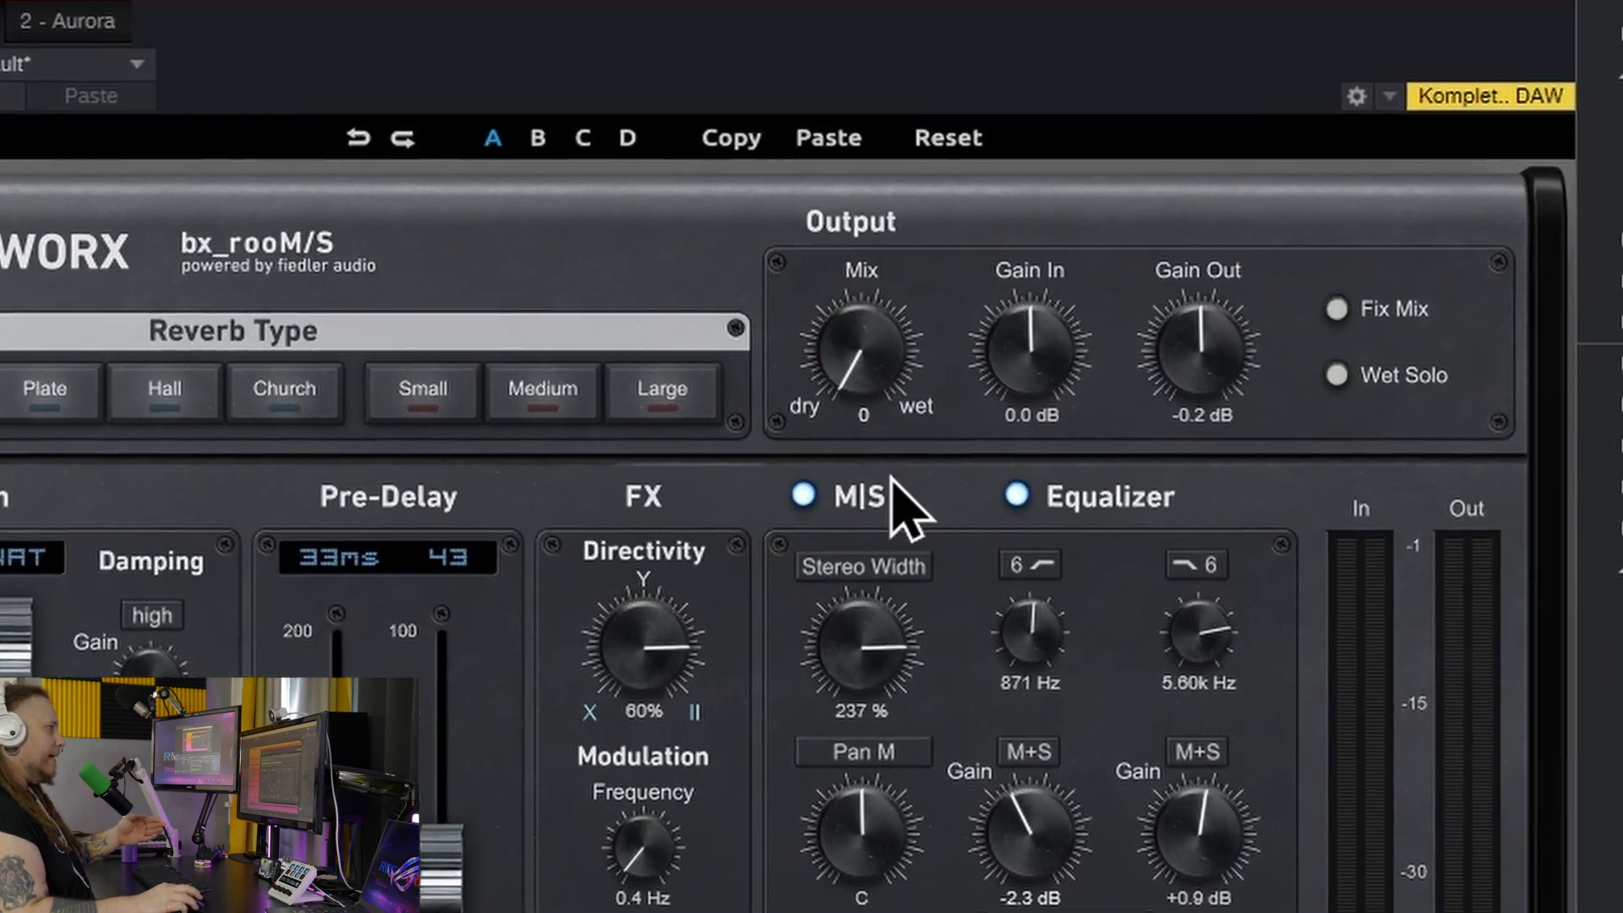
Play the vocal while sweeping the bx_rooM/S Mix from fully dry up to 93%, and settle it at 60%.
{"action": "left_click_drag", "start_coordinate": [886, 380], "coordinate": [901, 2]}
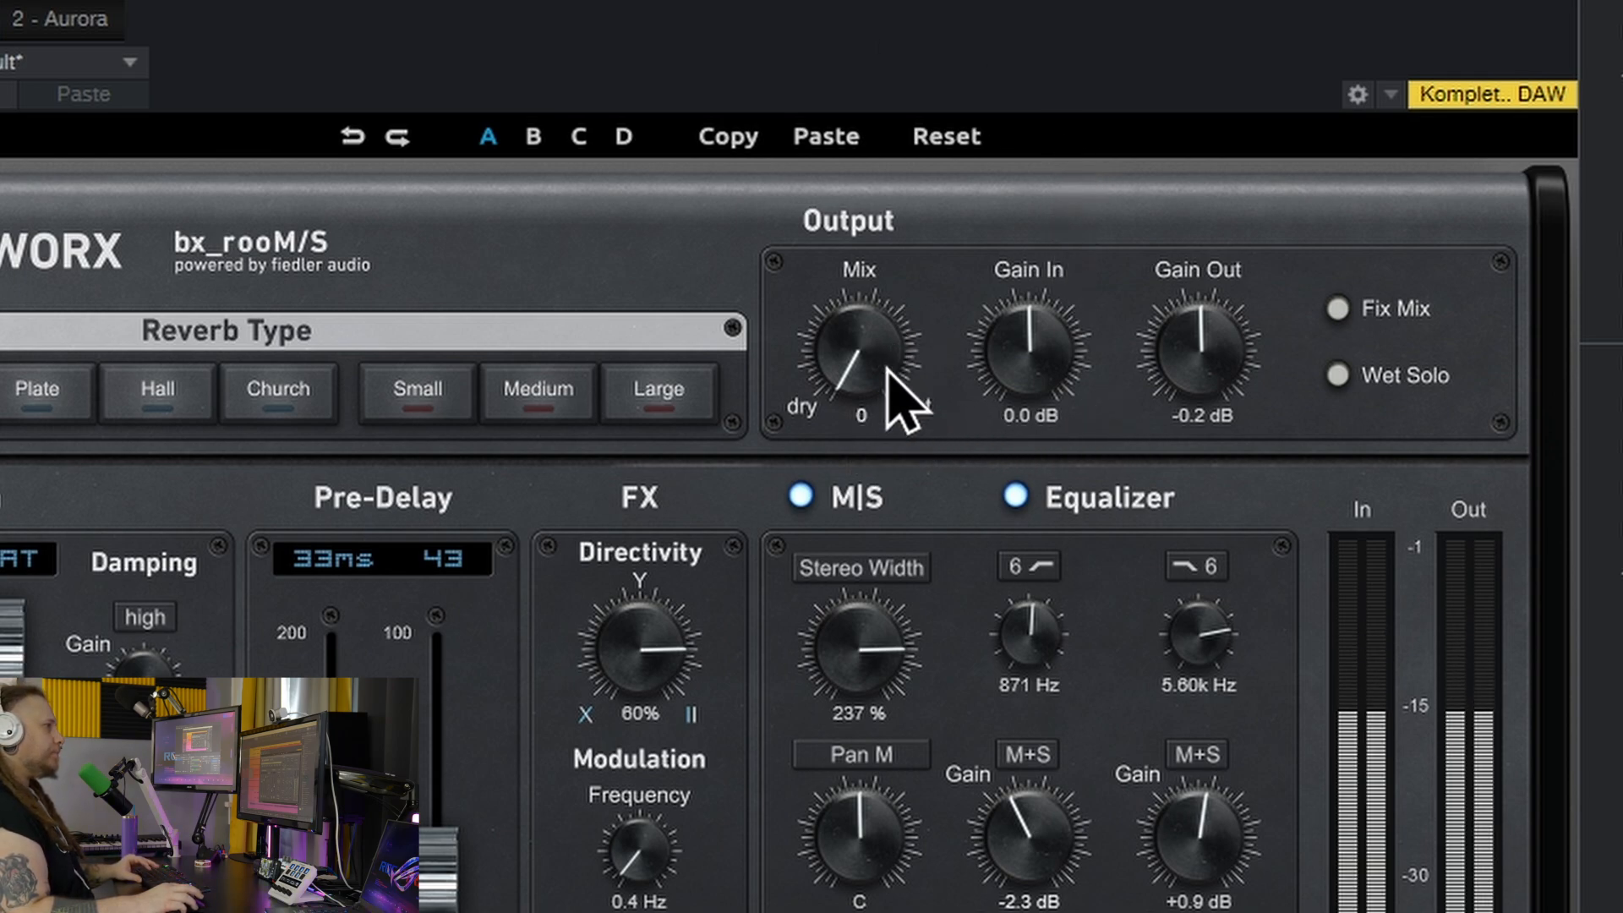
{"action": "left_click_drag", "start_coordinate": [879, 359], "coordinate": [856, 237]}
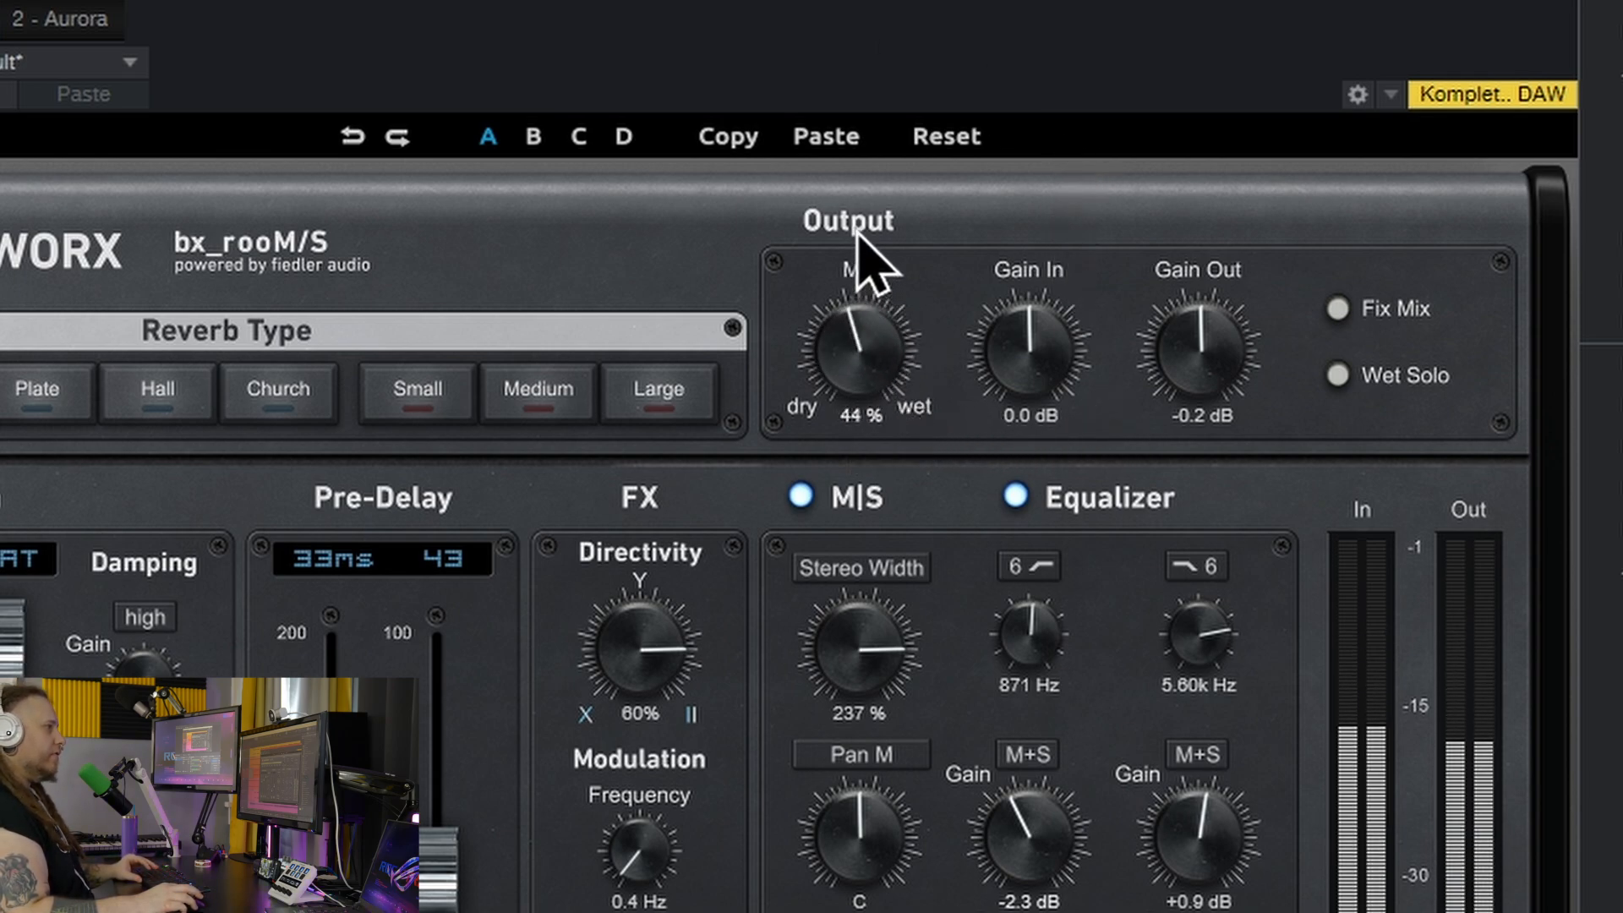
{"action": "left_click_drag", "start_coordinate": [869, 179], "coordinate": [892, 118]}
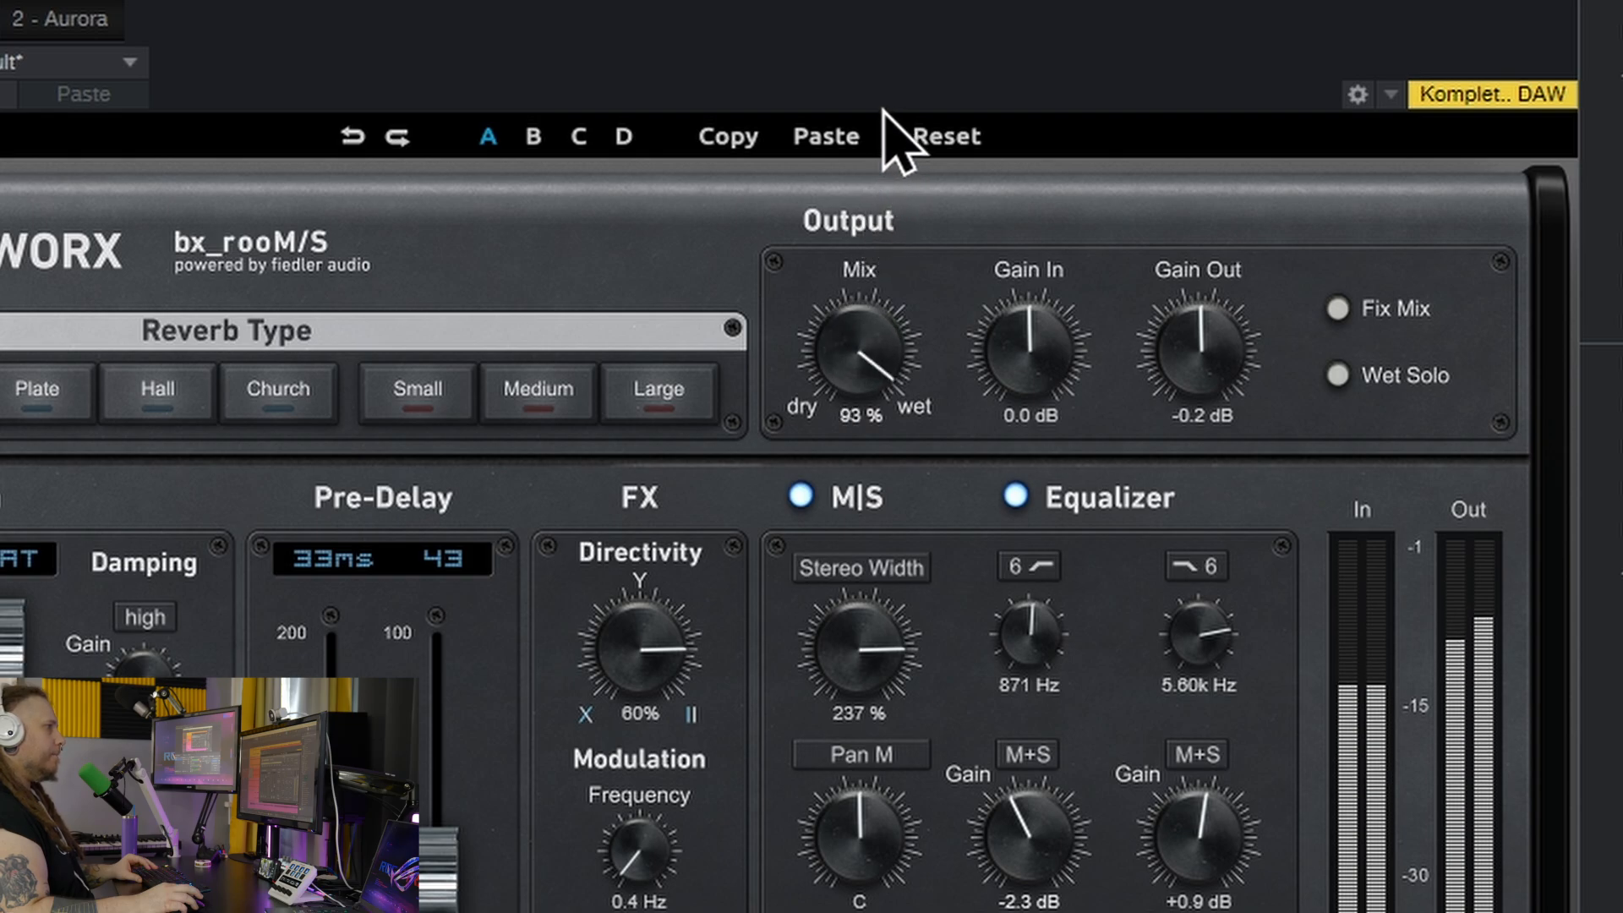
{"action": "left_click_drag", "start_coordinate": [872, 343], "coordinate": [905, 416]}
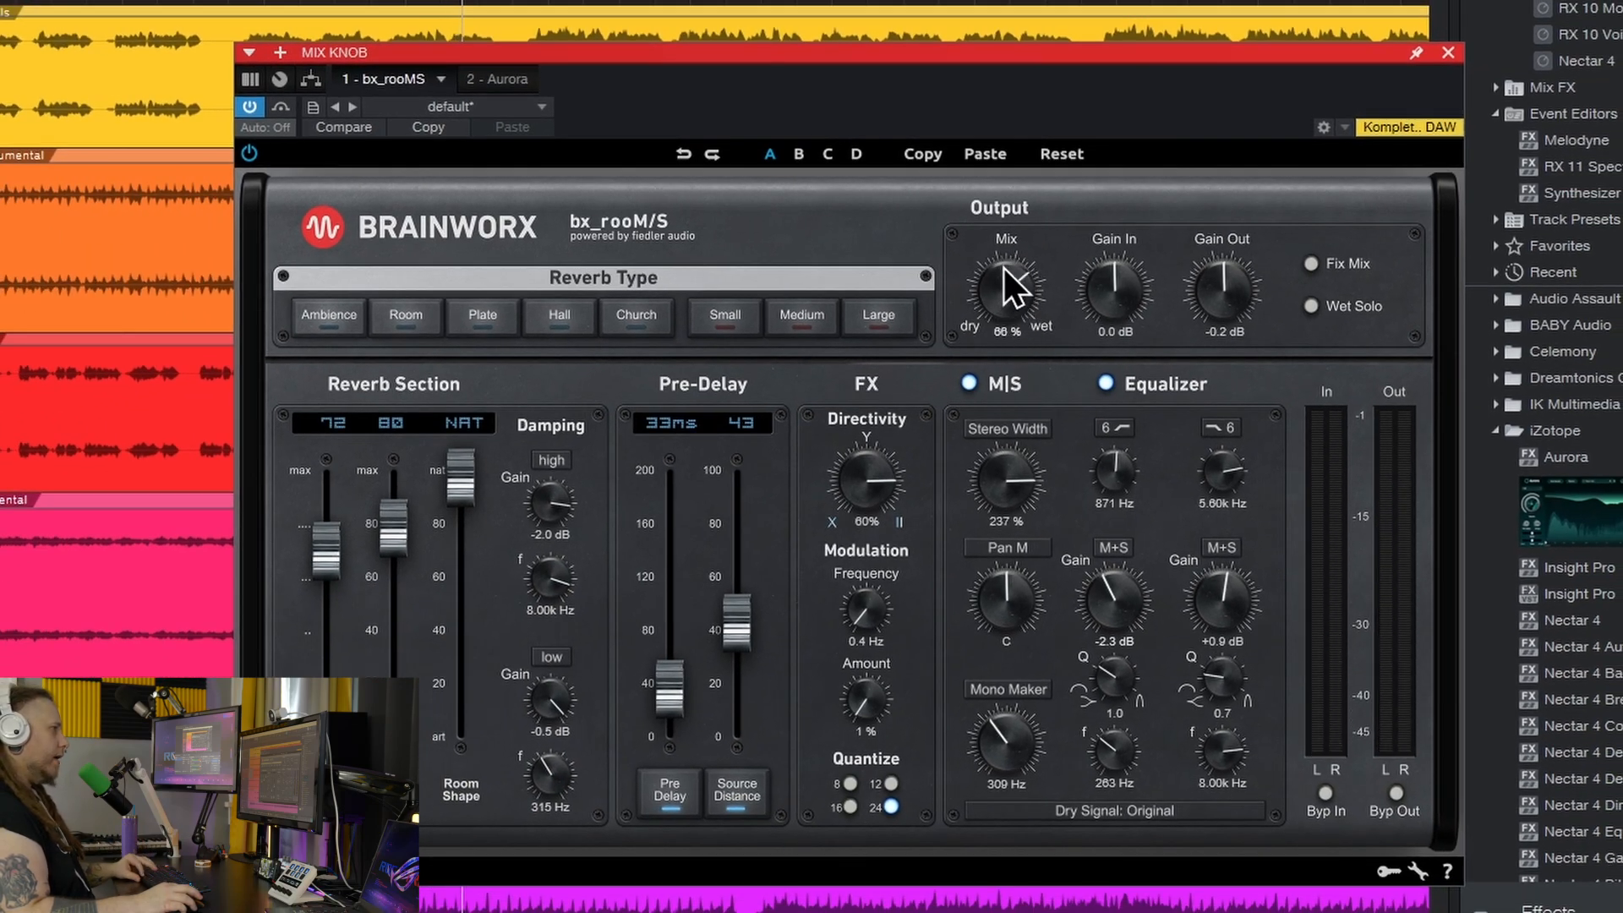
{"action": "mouse_move", "coordinate": [1016, 305]}
{"action": "left_mouse_down"}
{"action": "mouse_move", "coordinate": [1026, 280]}
{"action": "mouse_move", "coordinate": [1012, 296]}
{"action": "left_mouse_up"}
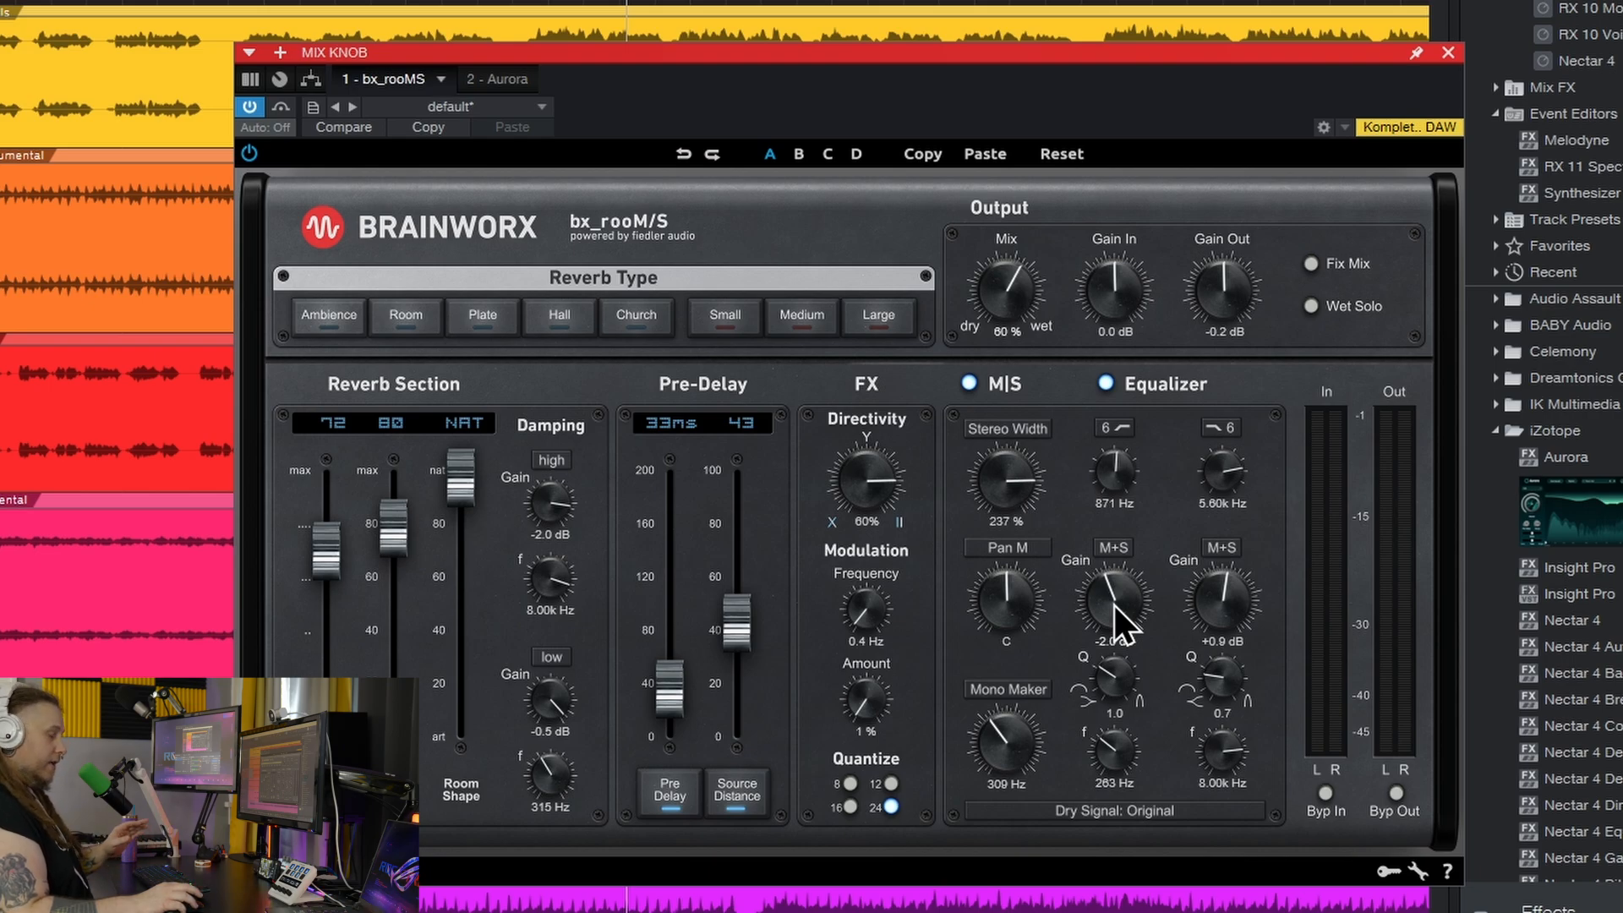
Switch to Aurora on the MIX KNOB track and sweep Reverb from 13 up to 100 during playback, settling it at 40.
{"action": "left_click", "coordinate": [489, 78]}
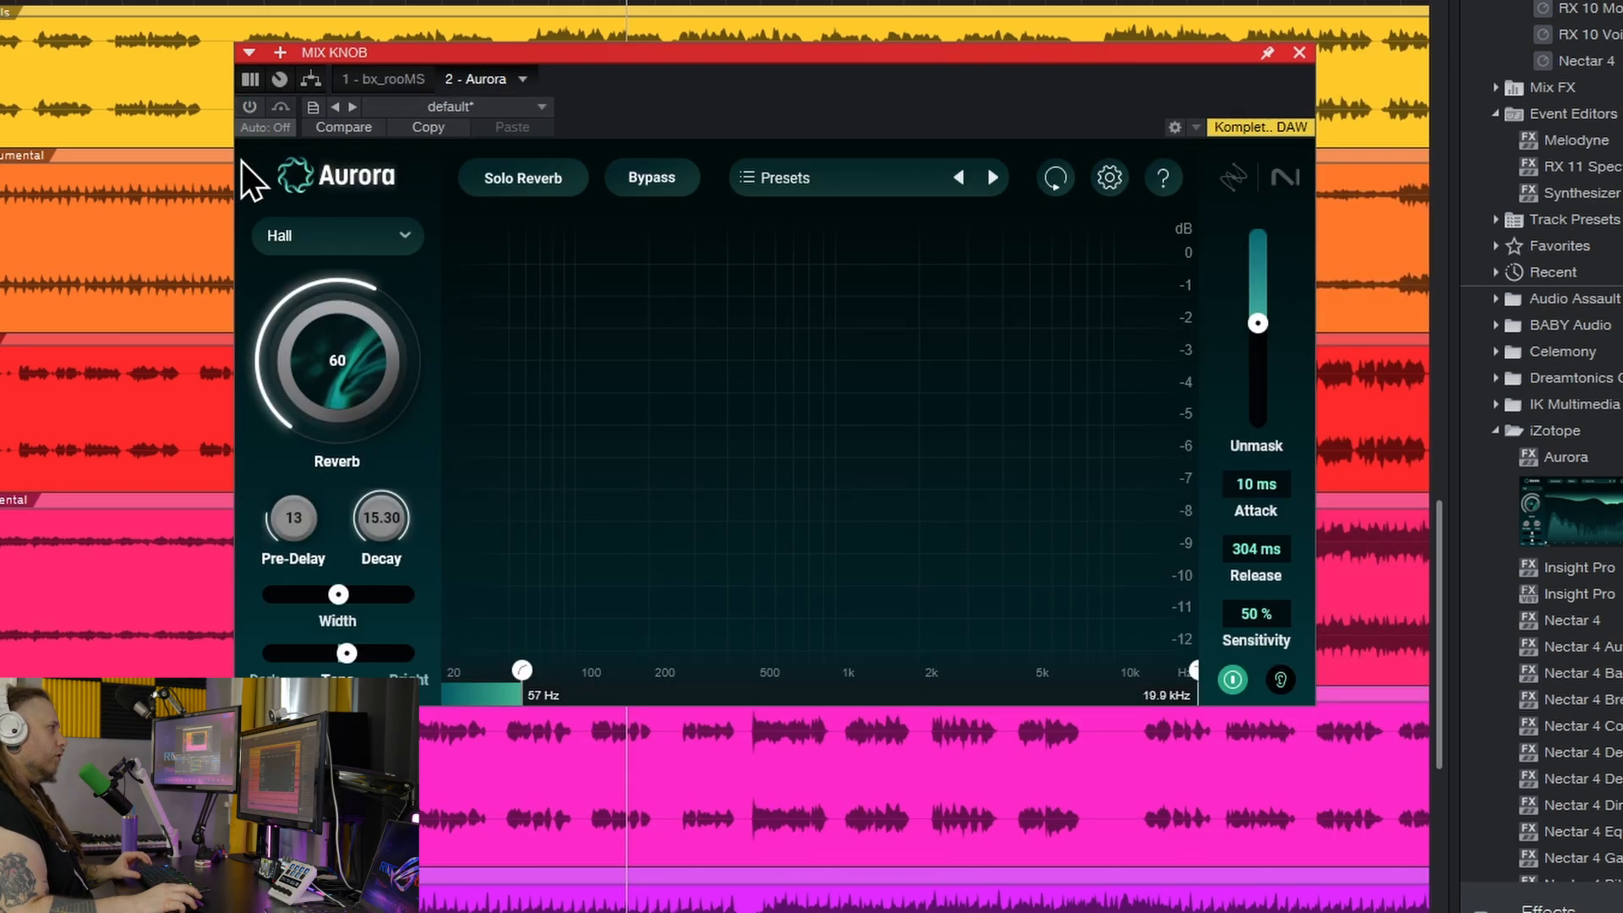
{"action": "left_click_drag", "start_coordinate": [382, 418], "coordinate": [457, 450]}
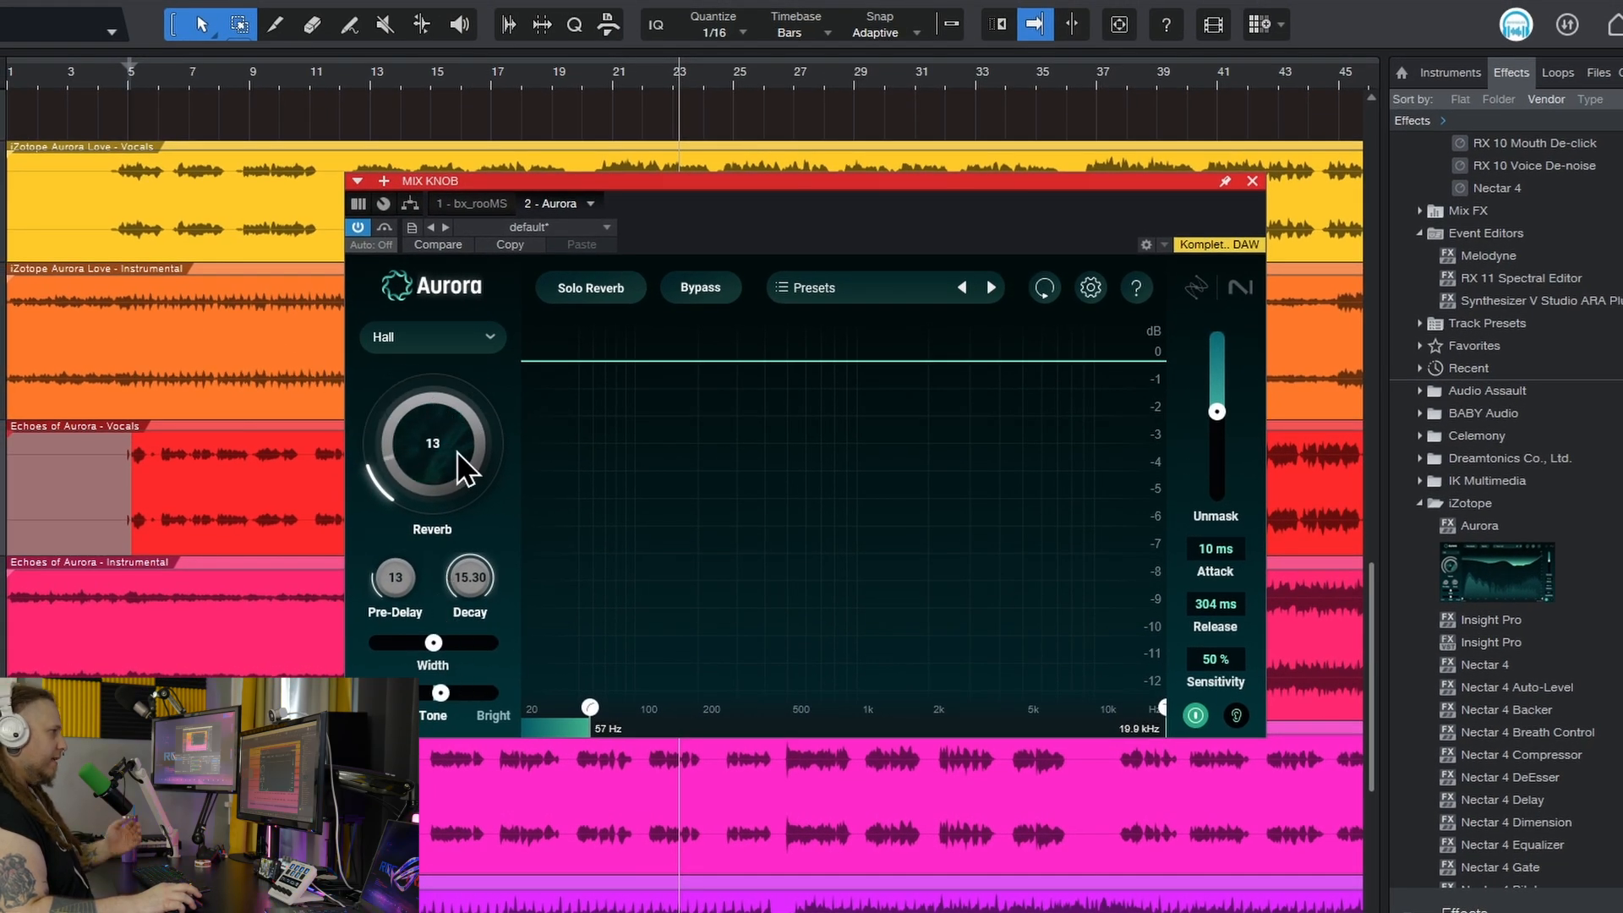
{"action": "key", "text": "space"}
{"action": "left_click_drag", "start_coordinate": [448, 489], "coordinate": [495, 313]}
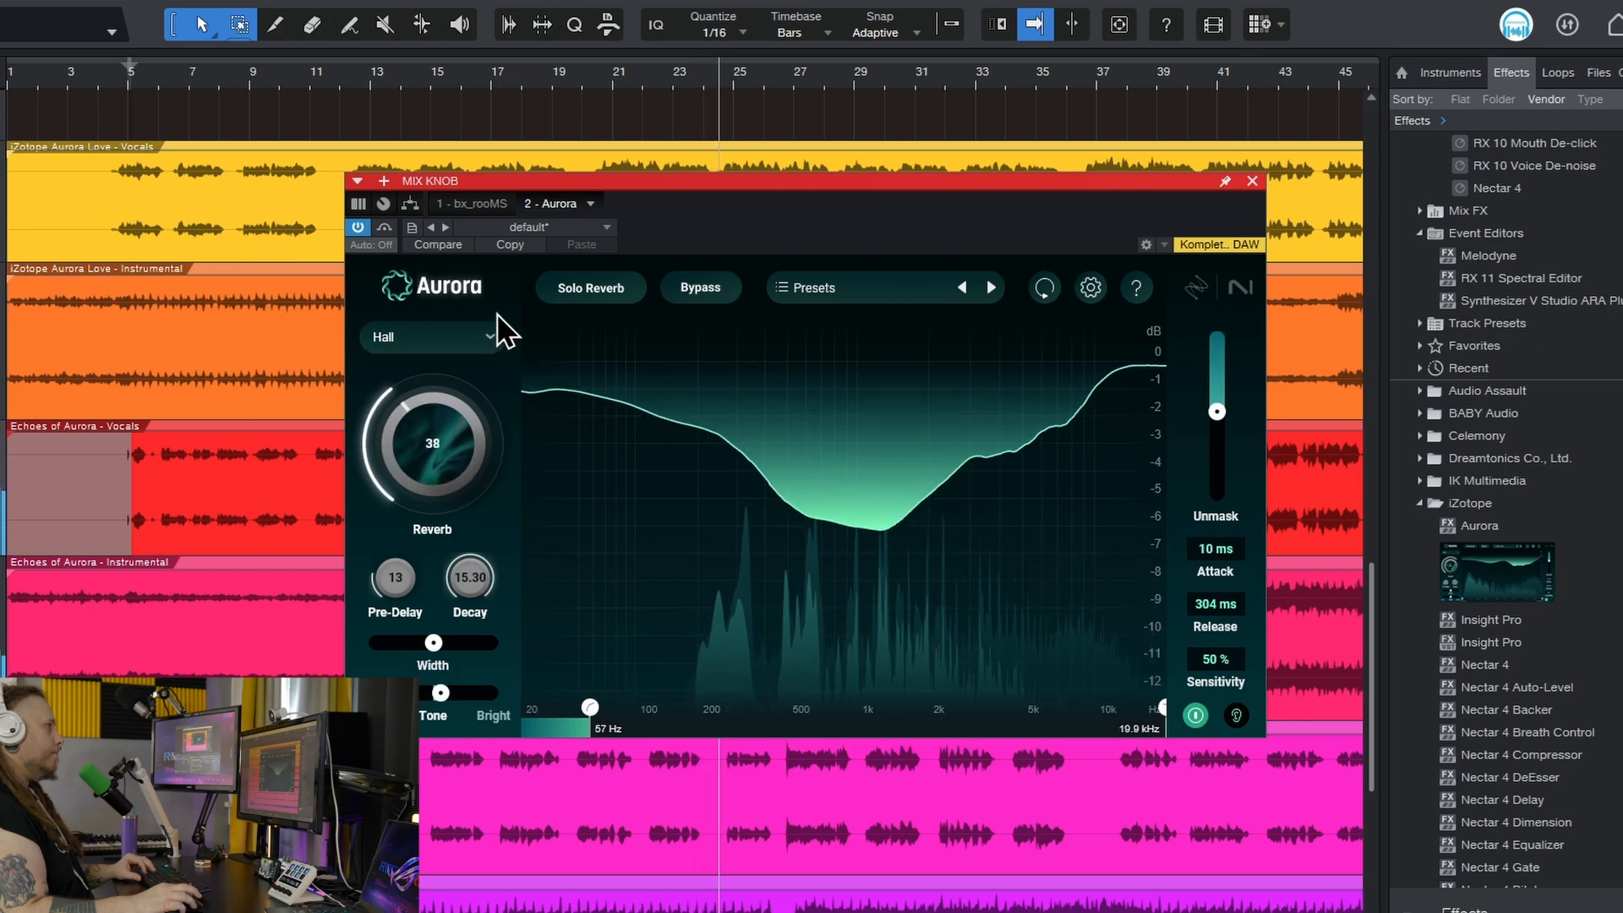
{"action": "left_click_drag", "start_coordinate": [519, 208], "coordinate": [541, 58]}
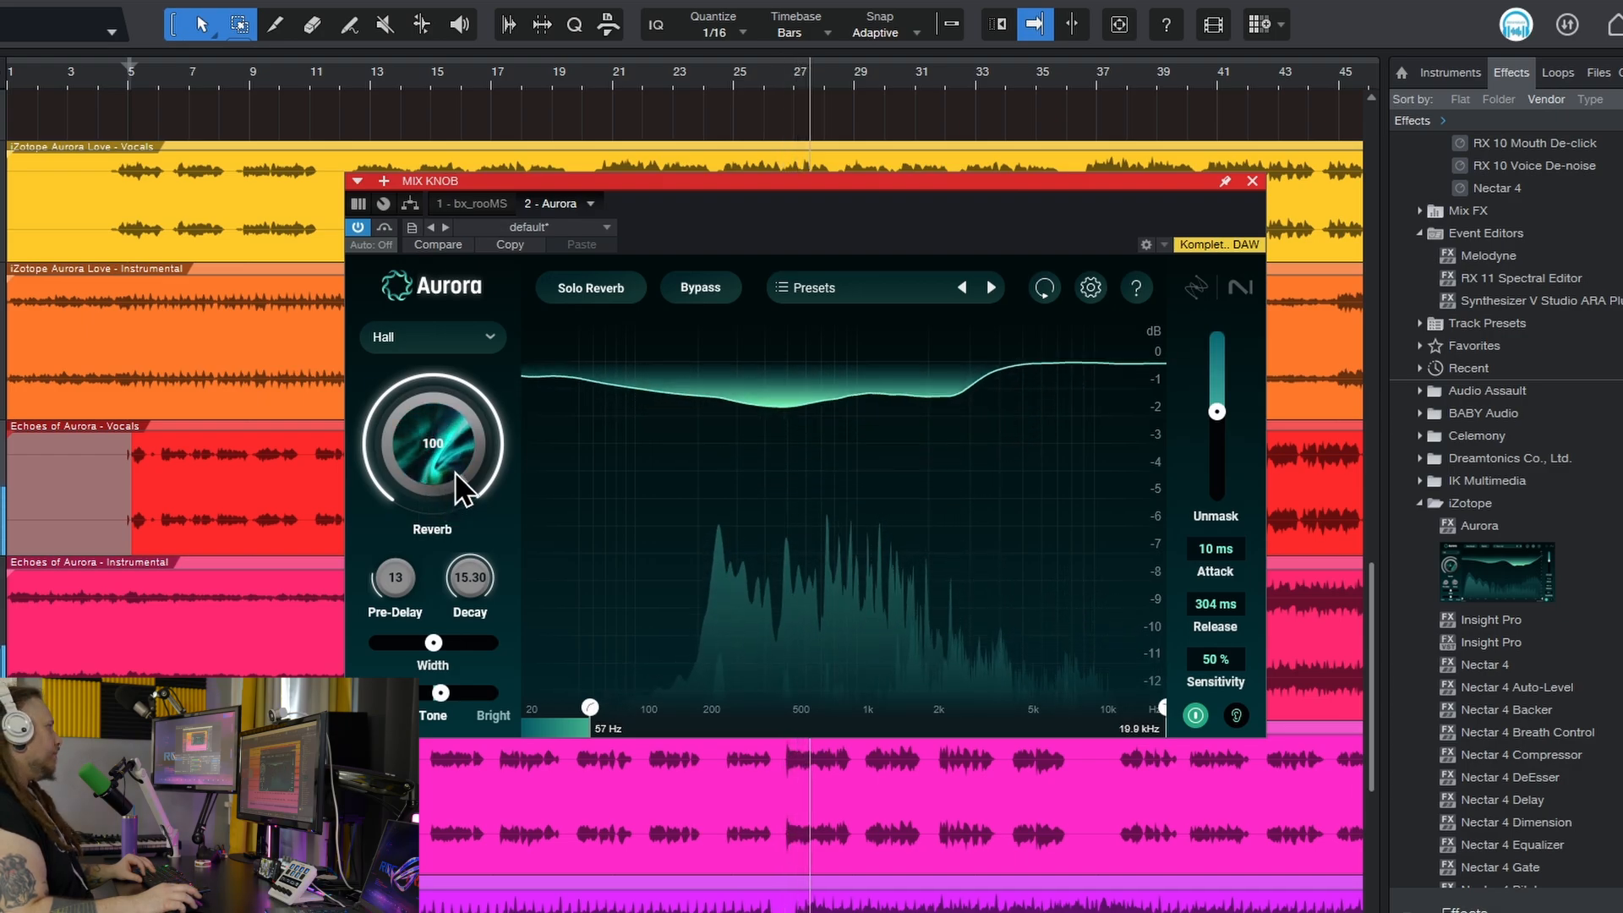
{"action": "left_click_drag", "start_coordinate": [442, 420], "coordinate": [446, 602]}
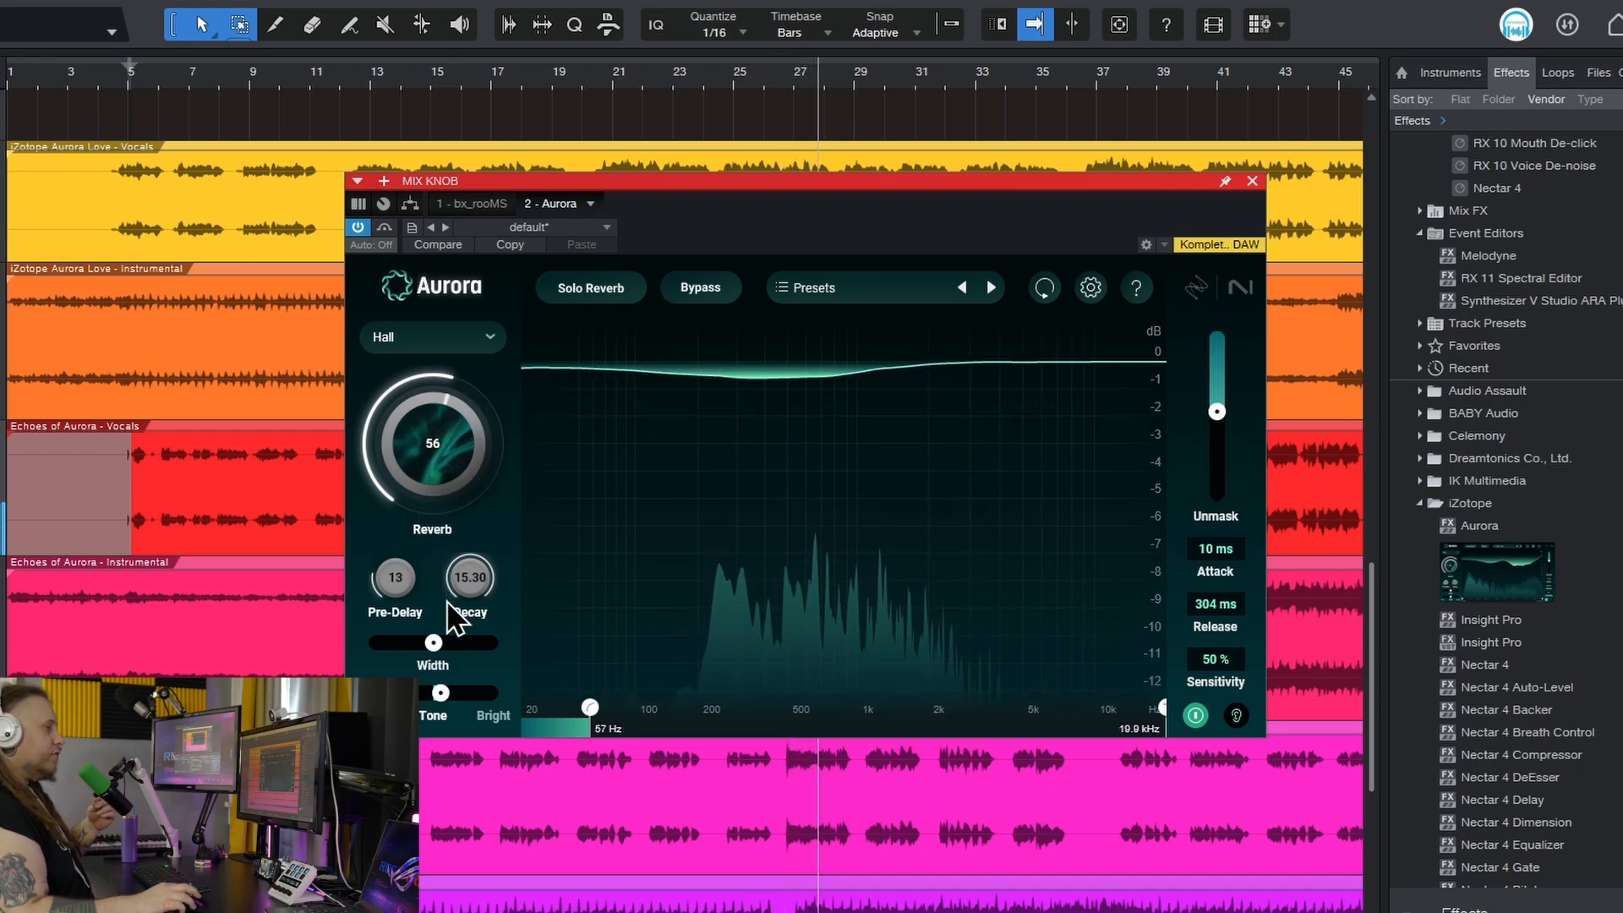
{"action": "mouse_move", "coordinate": [448, 456]}
{"action": "left_mouse_down"}
{"action": "mouse_move", "coordinate": [454, 563]}
{"action": "mouse_move", "coordinate": [454, 214]}
{"action": "mouse_move", "coordinate": [450, 518]}
{"action": "left_mouse_up"}
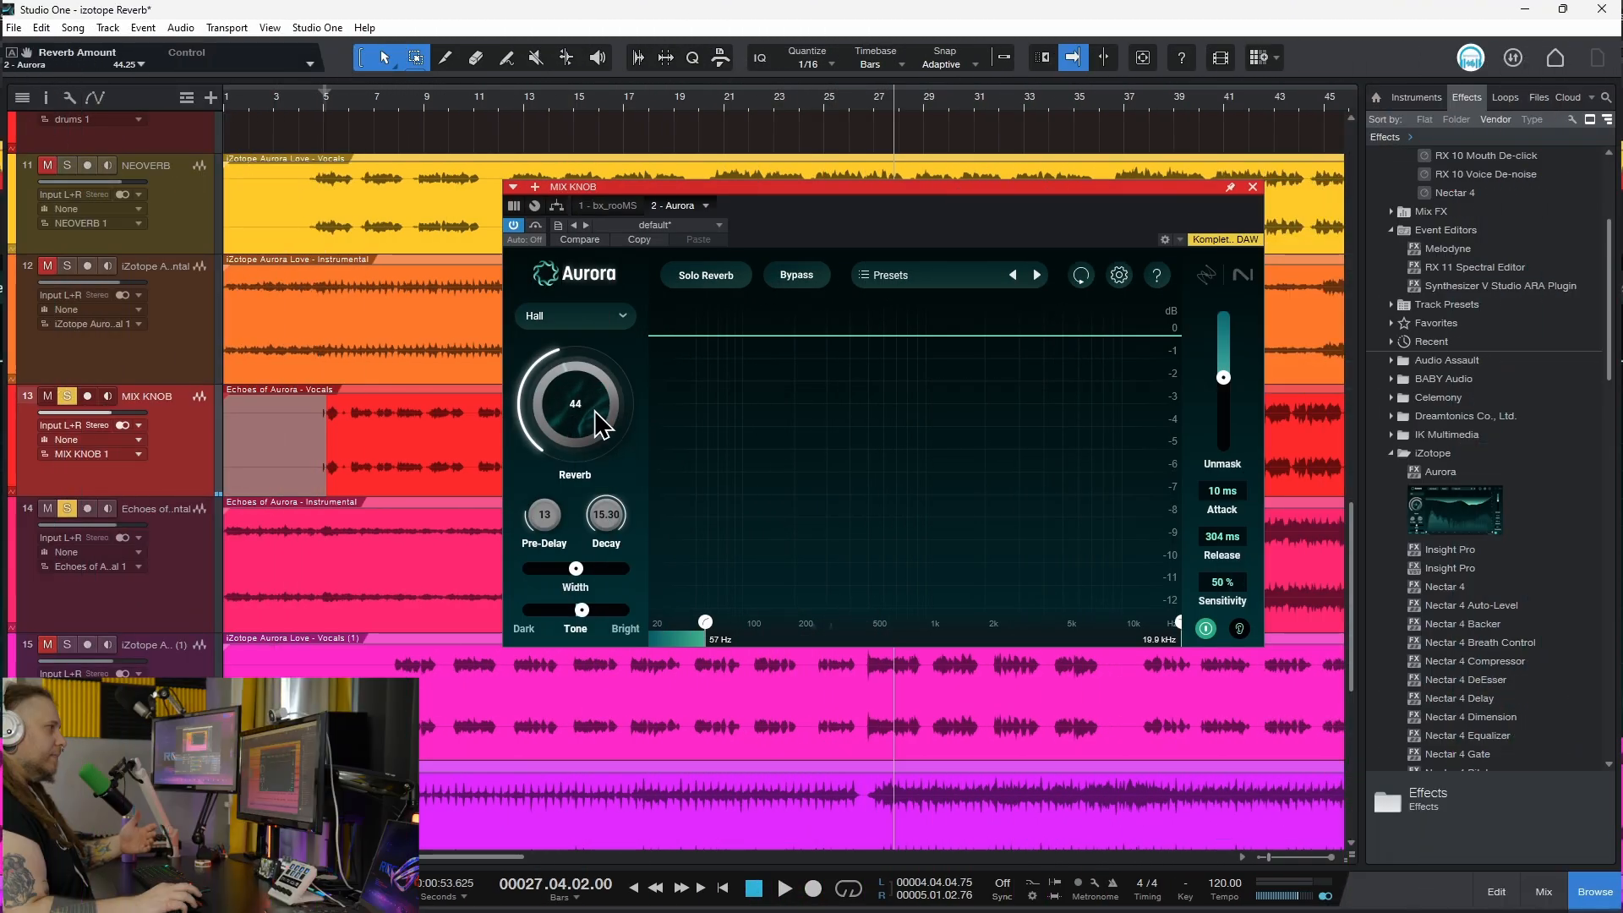
{"action": "left_click_drag", "start_coordinate": [596, 411], "coordinate": [586, 423]}
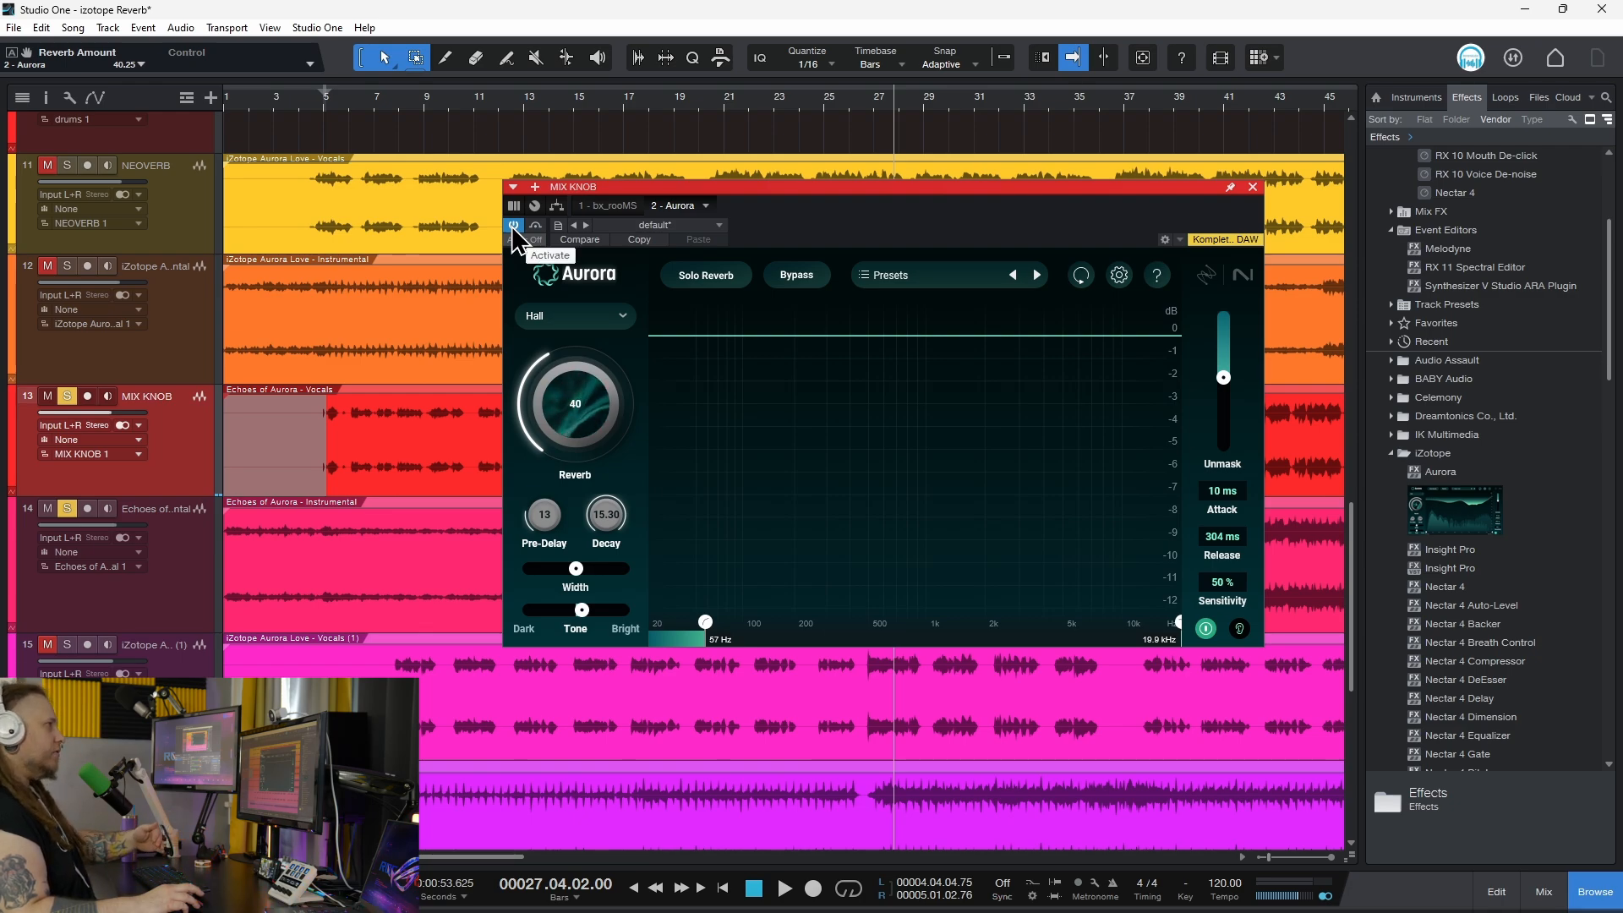
Close the plugin window, move from the MIX KNOB track to the soloed SEND EX vocal, and play it from about bar 16.
{"action": "left_click", "coordinate": [1254, 188]}
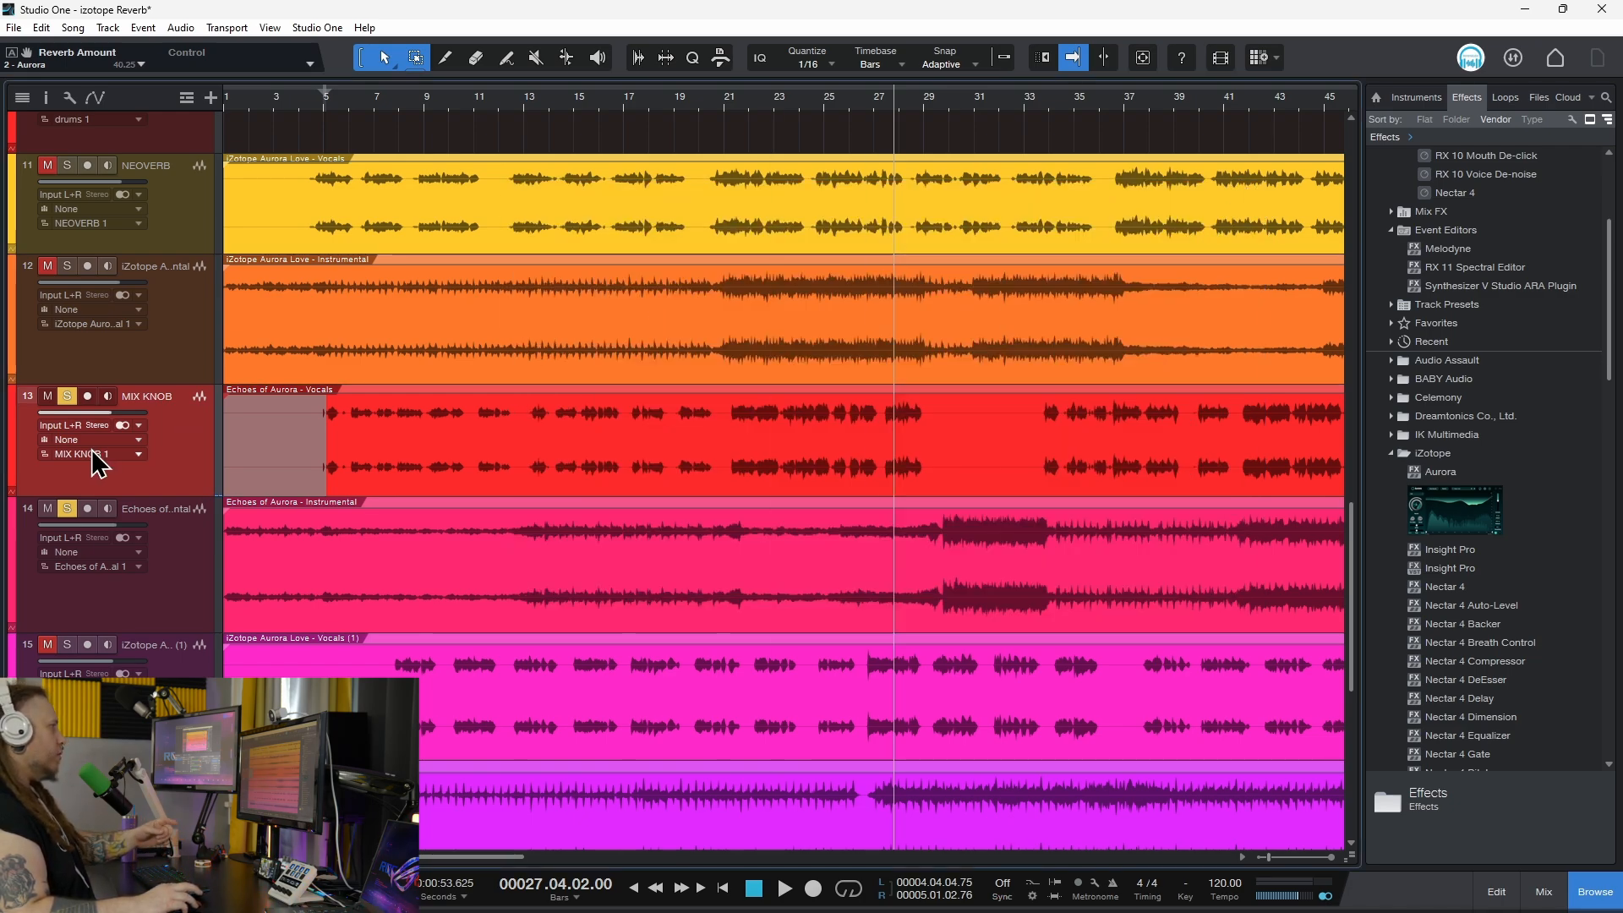
{"action": "left_click", "coordinate": [67, 395]}
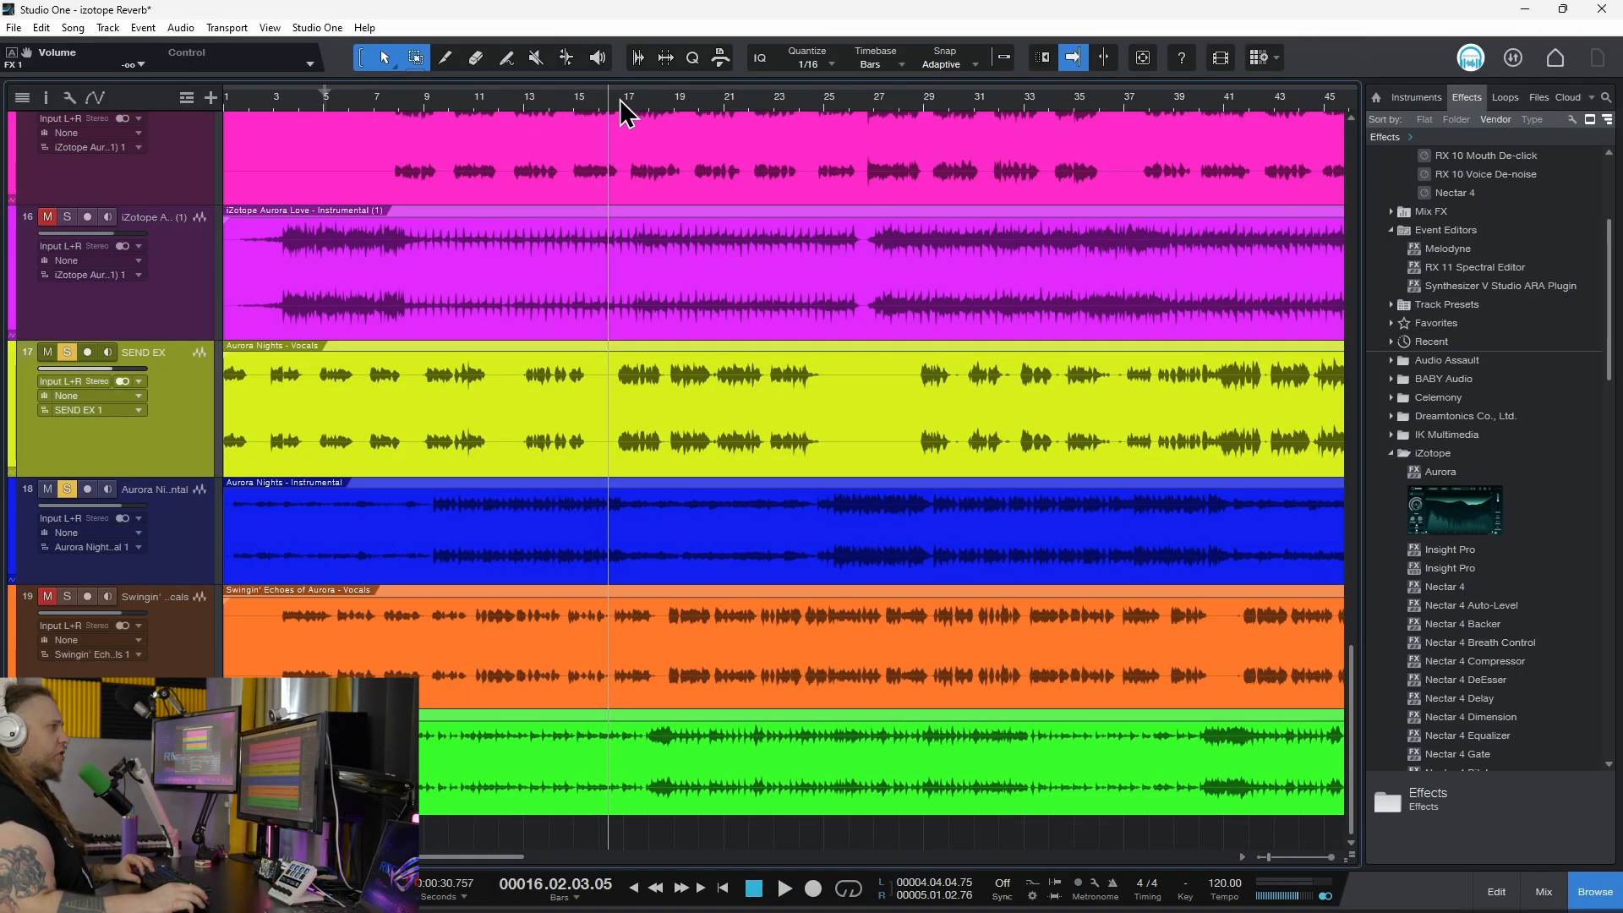
{"action": "left_click", "coordinate": [615, 104]}
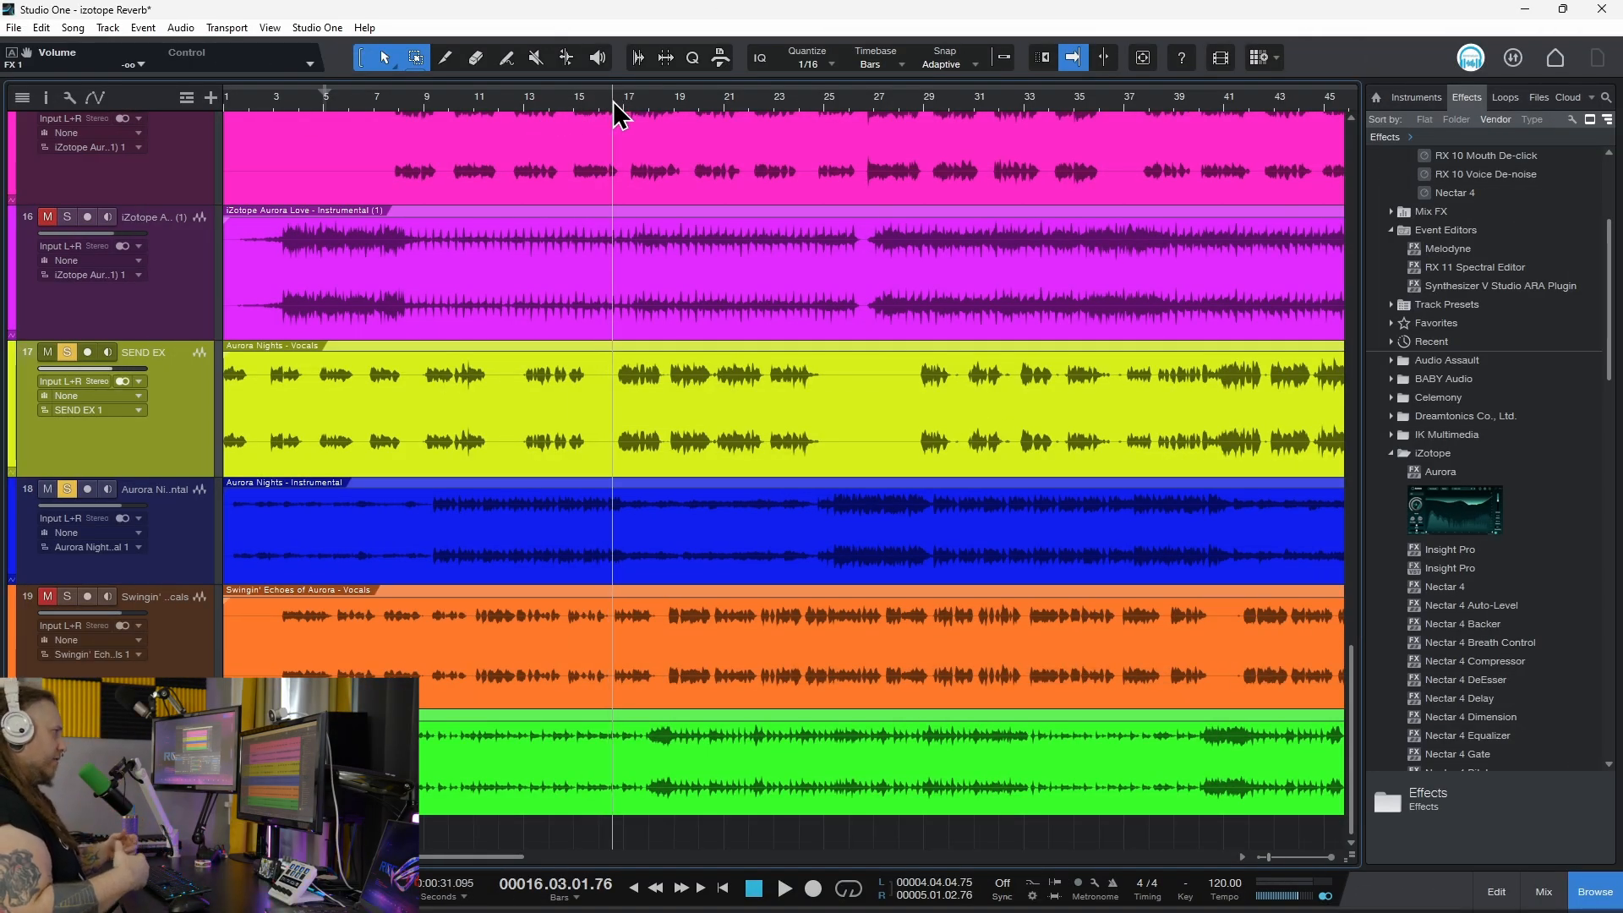
{"action": "key", "text": "space"}
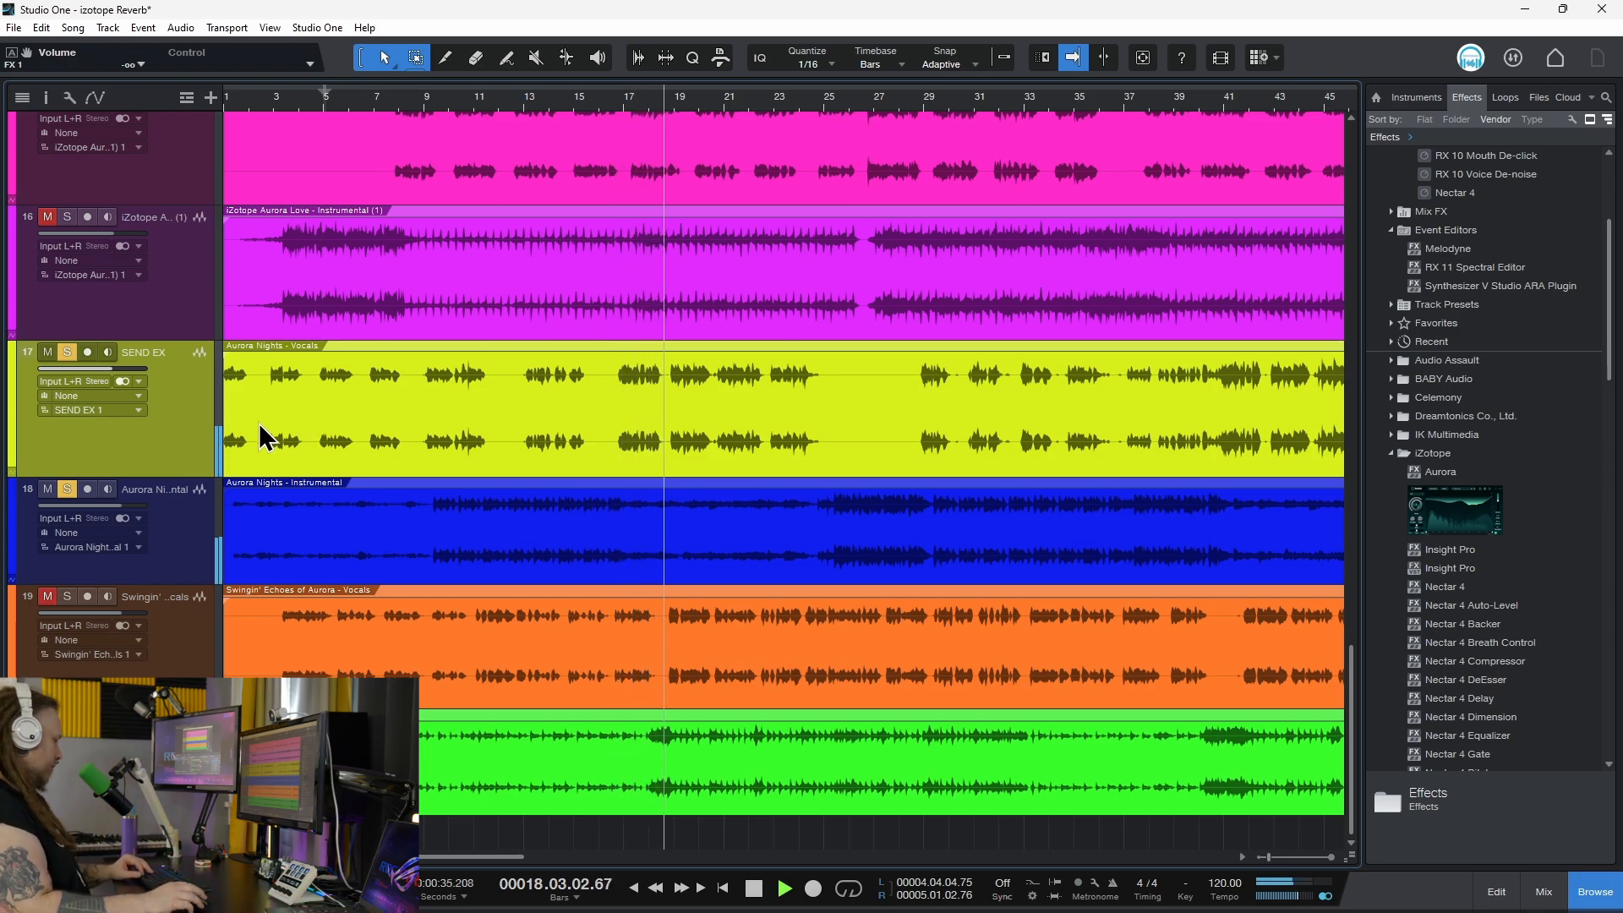
{"action": "key", "text": "space"}
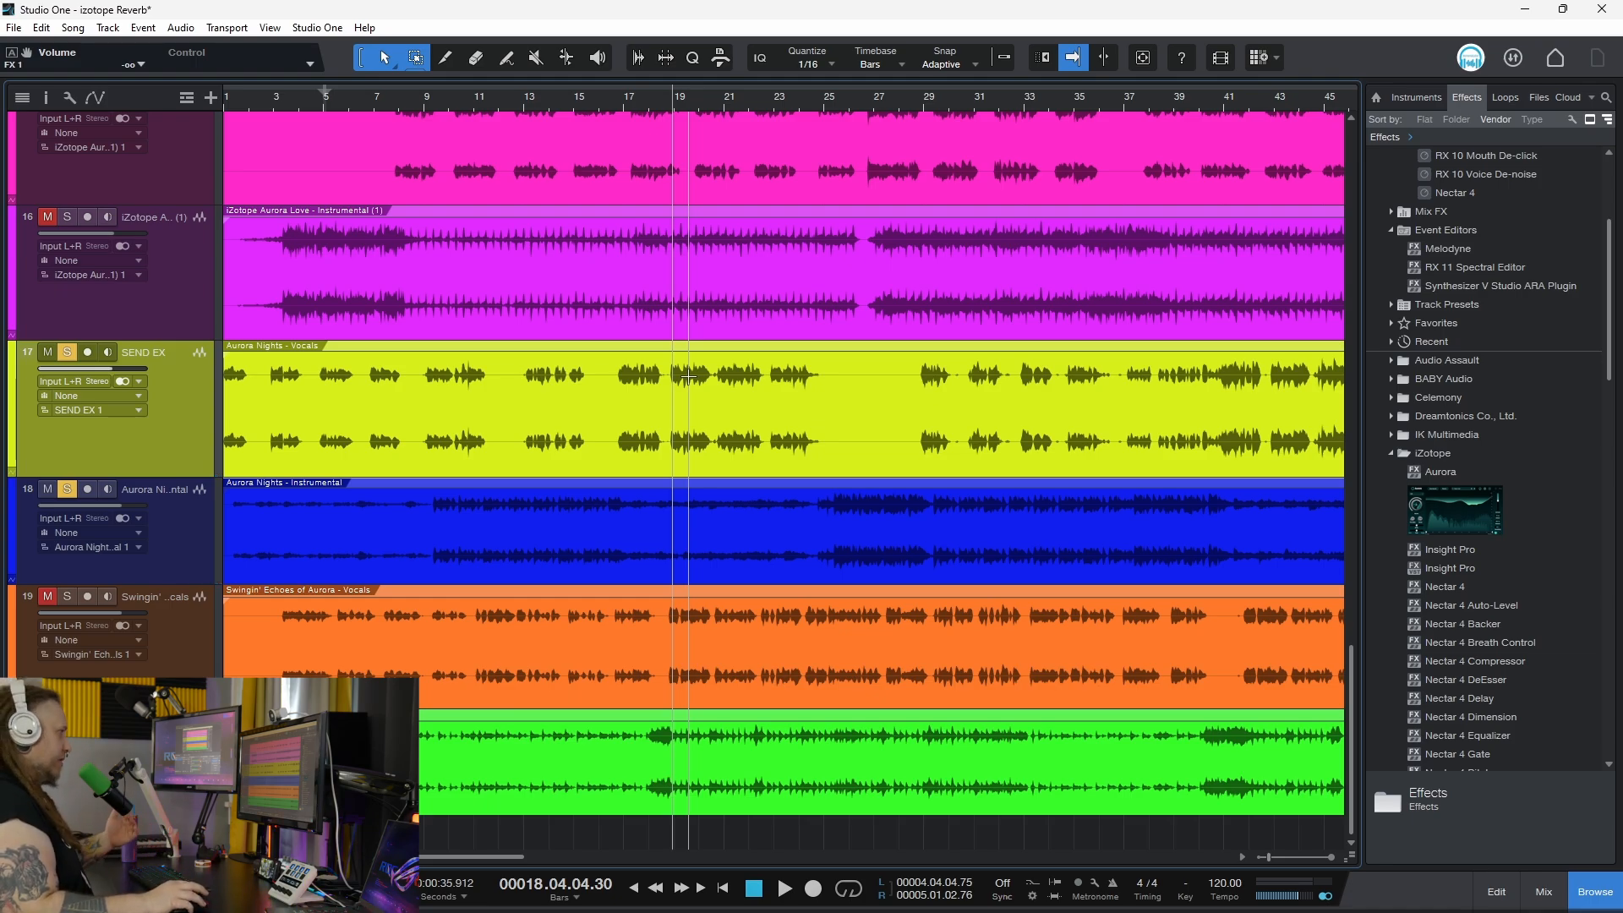
Examine the SEND EX channel's macro controls, routing, inserts and sends, and close the channel window.
{"action": "double_click", "coordinate": [27, 356]}
{"action": "left_click_drag", "start_coordinate": [964, 222], "coordinate": [895, 219]}
{"action": "left_click", "coordinate": [1210, 206]}
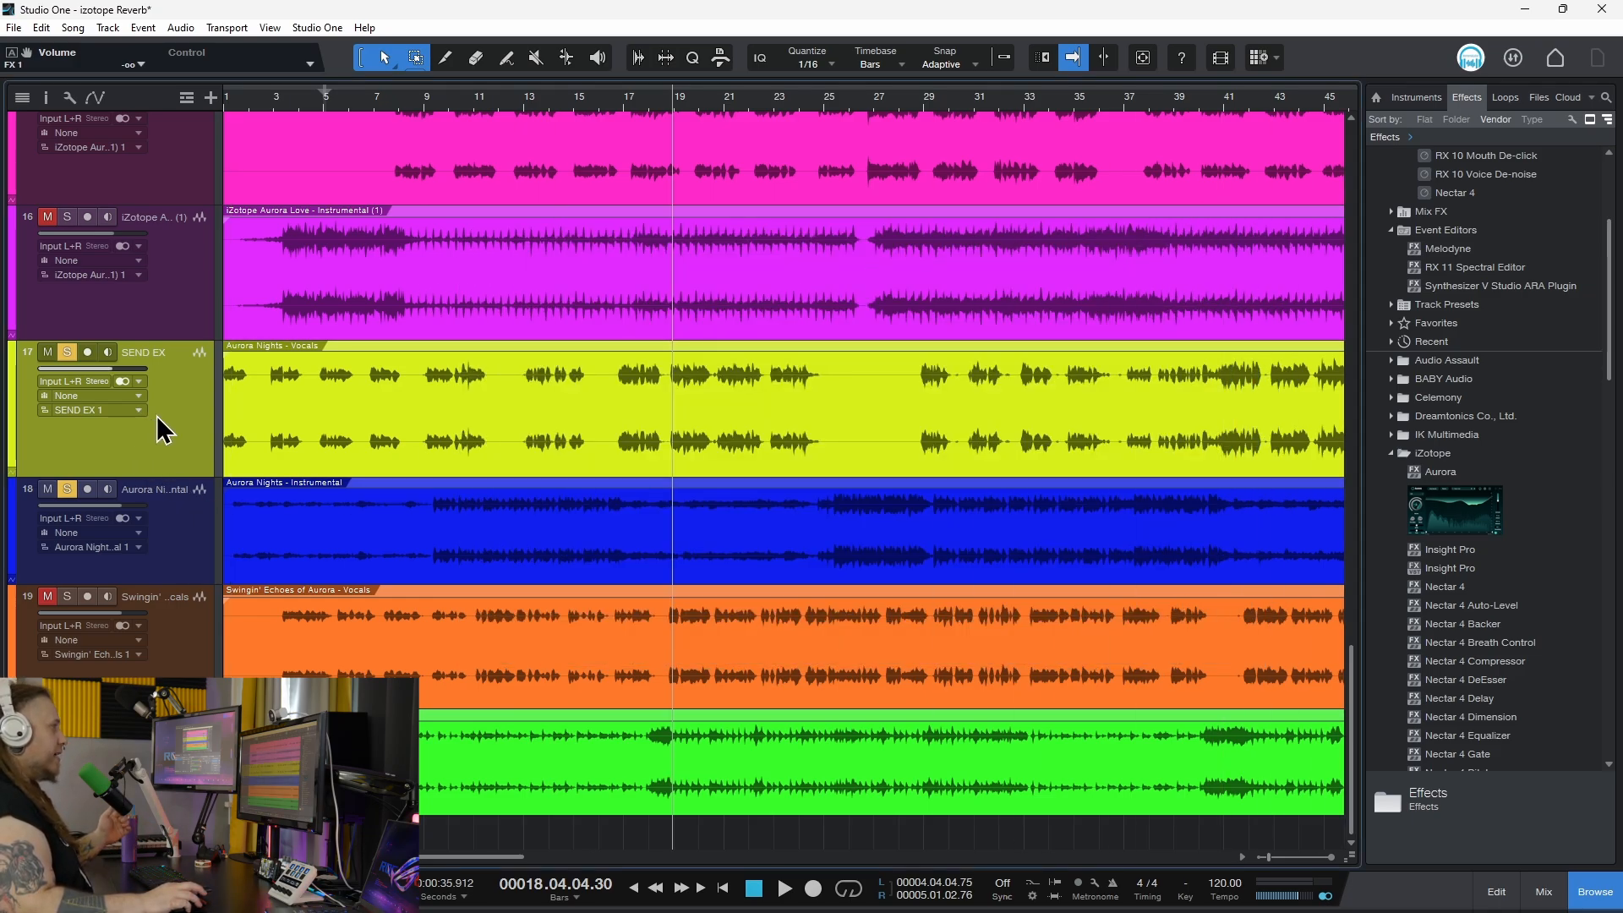
{"action": "double_click", "coordinate": [25, 355]}
{"action": "left_click", "coordinate": [492, 224]}
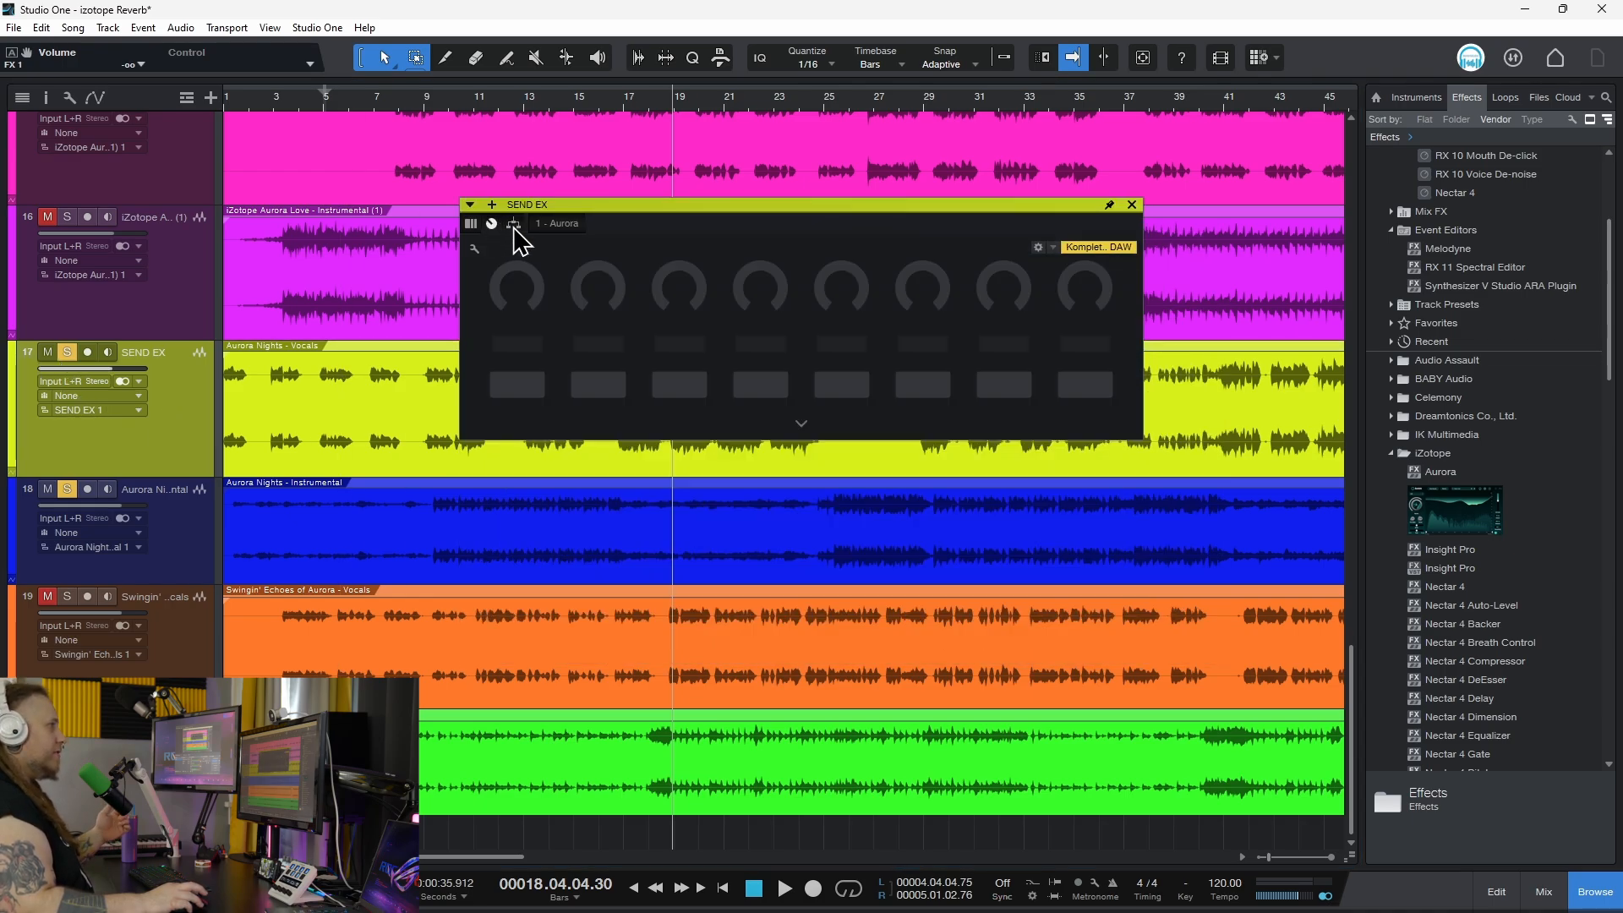
{"action": "left_click", "coordinate": [514, 226]}
{"action": "left_click", "coordinate": [471, 225]}
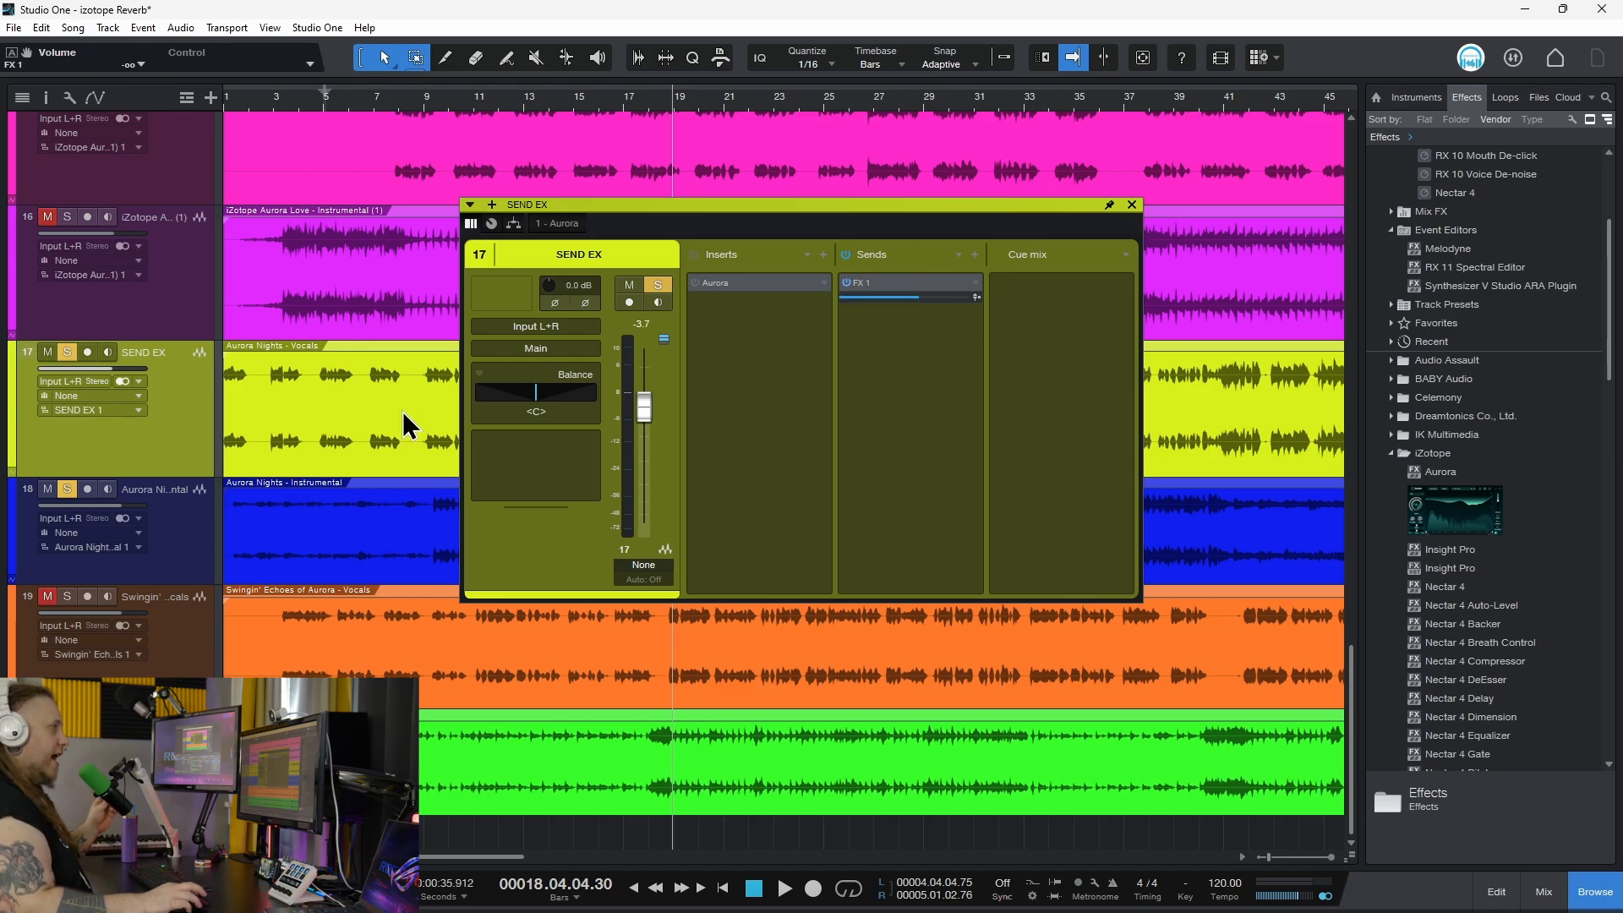
{"action": "left_click", "coordinate": [1133, 205]}
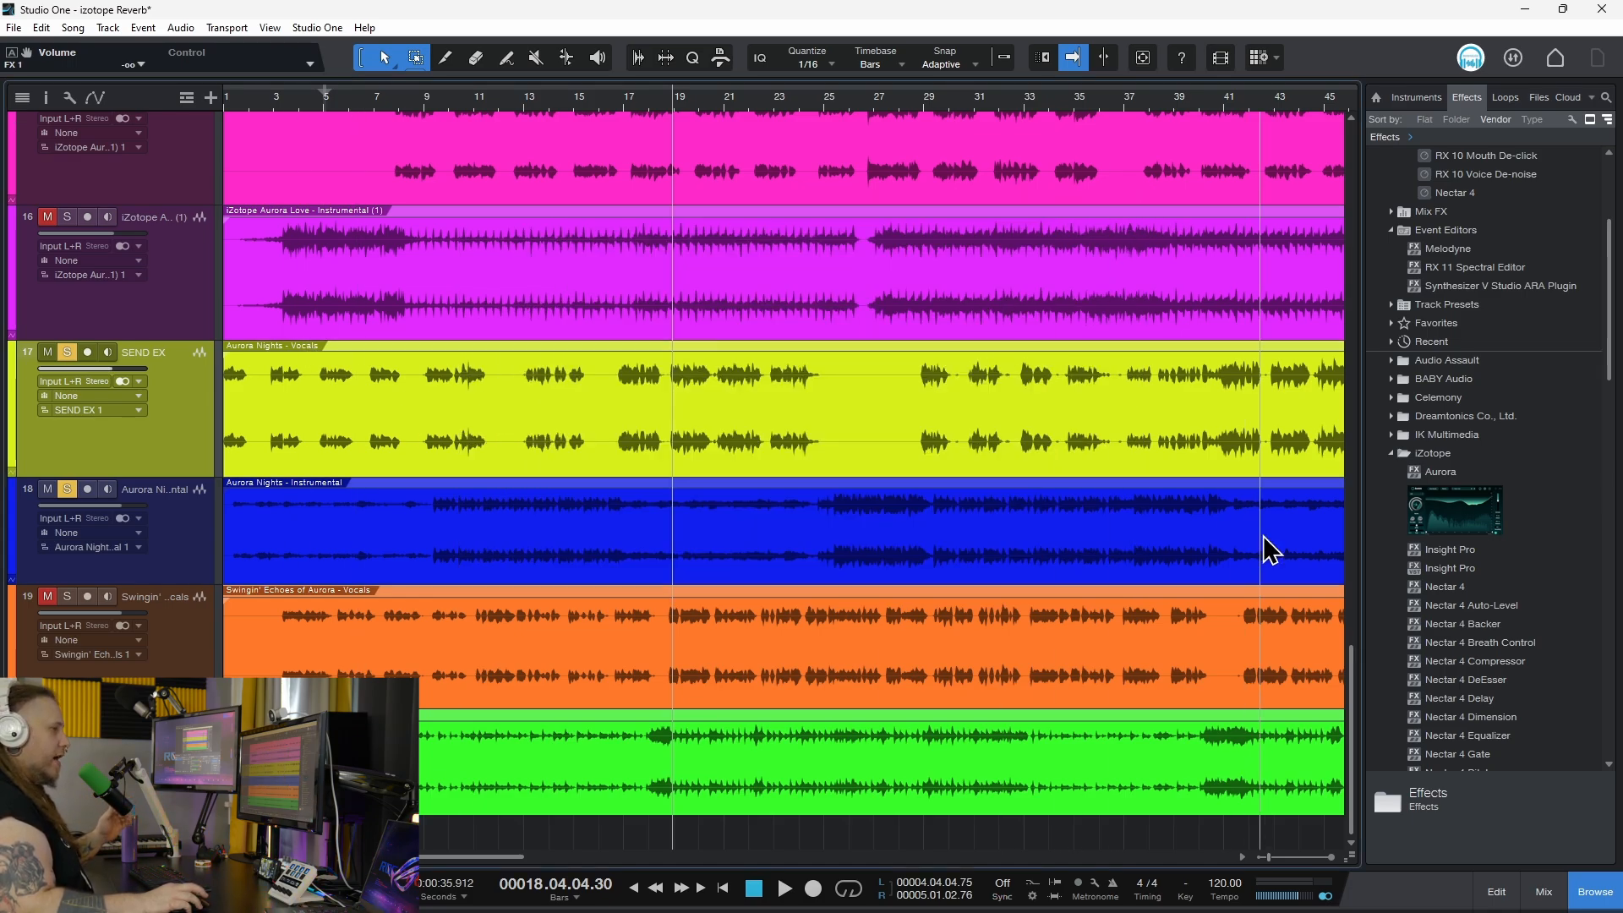
Show the mixer, view the FX 1 channel's Pro EQ 2 and bx_aura inserts, and reposition the plugin window.
{"action": "left_click", "coordinate": [1548, 894]}
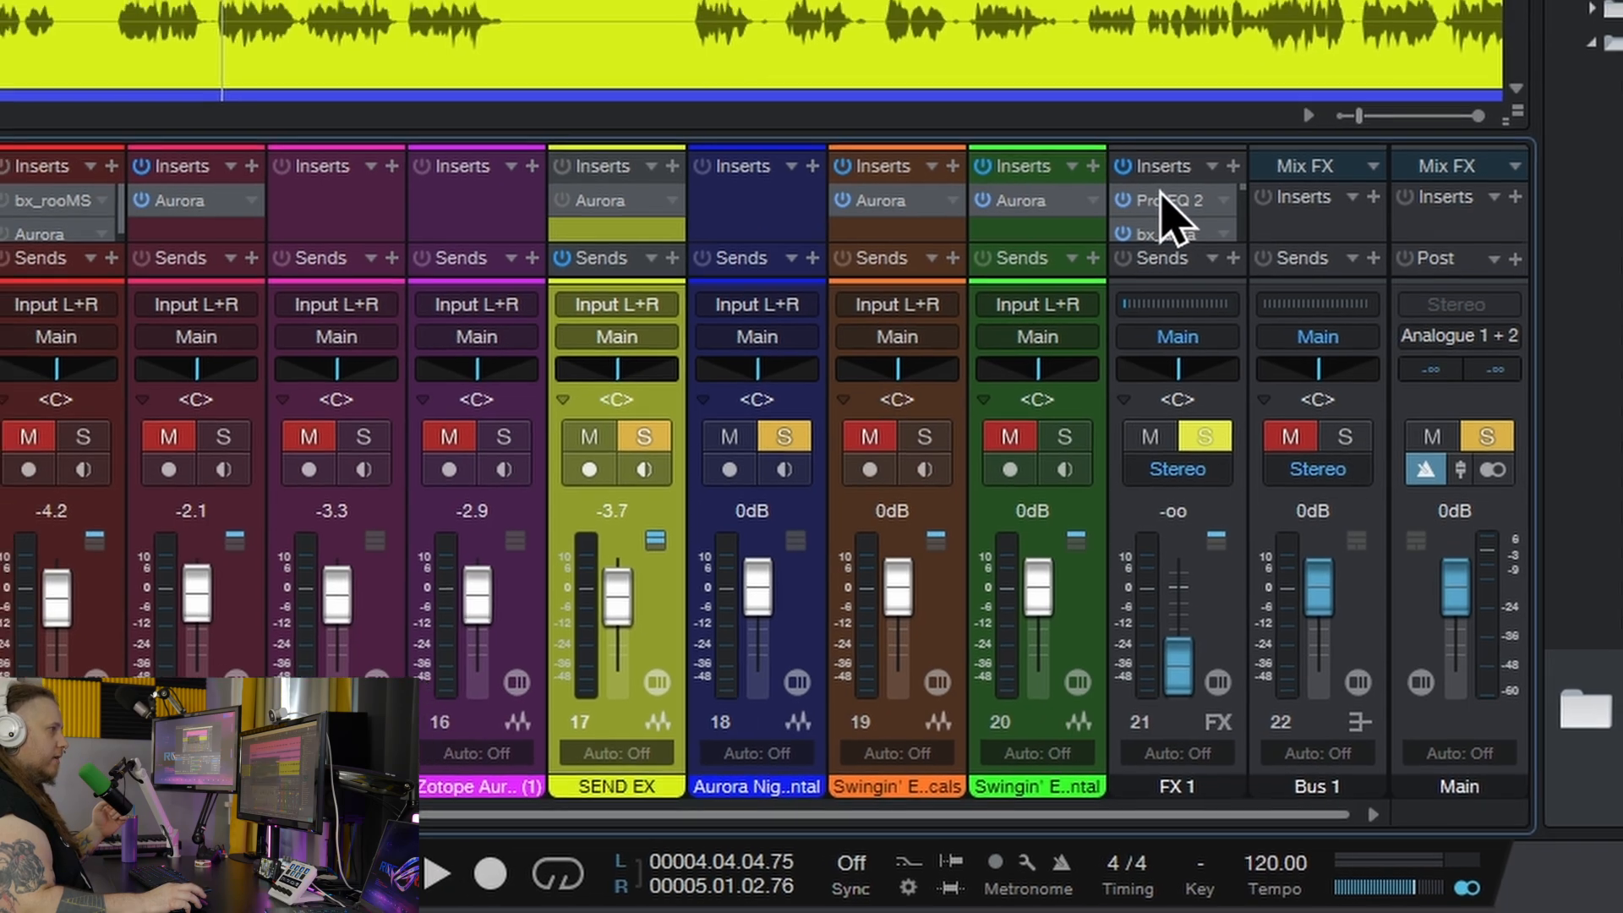
{"action": "left_click", "coordinate": [1160, 177]}
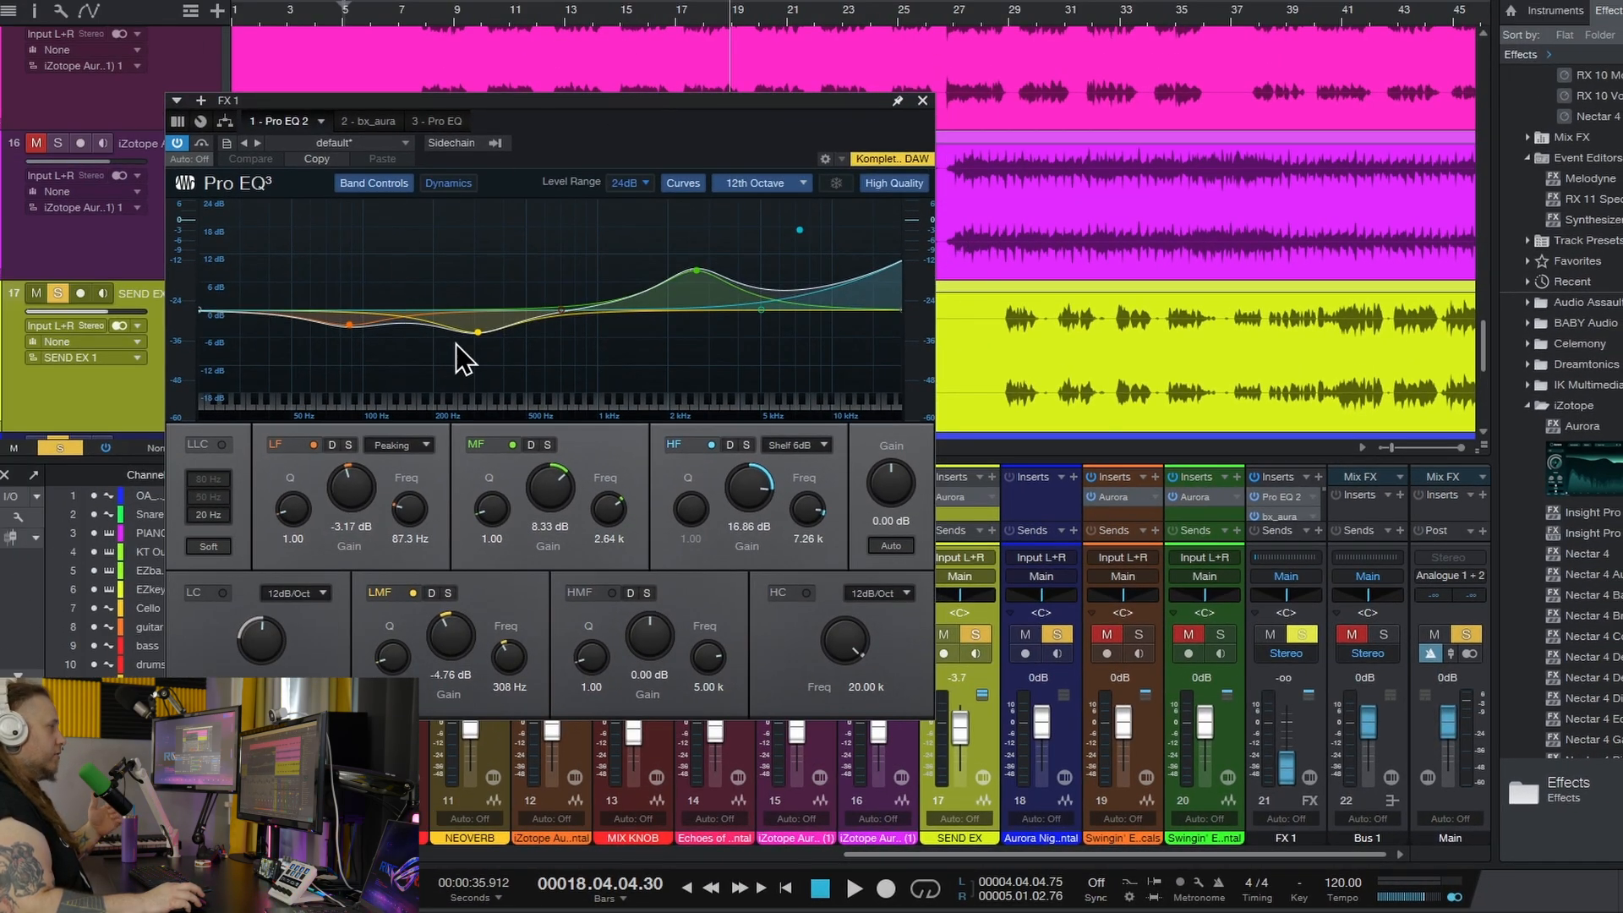
{"action": "left_click", "coordinate": [368, 122]}
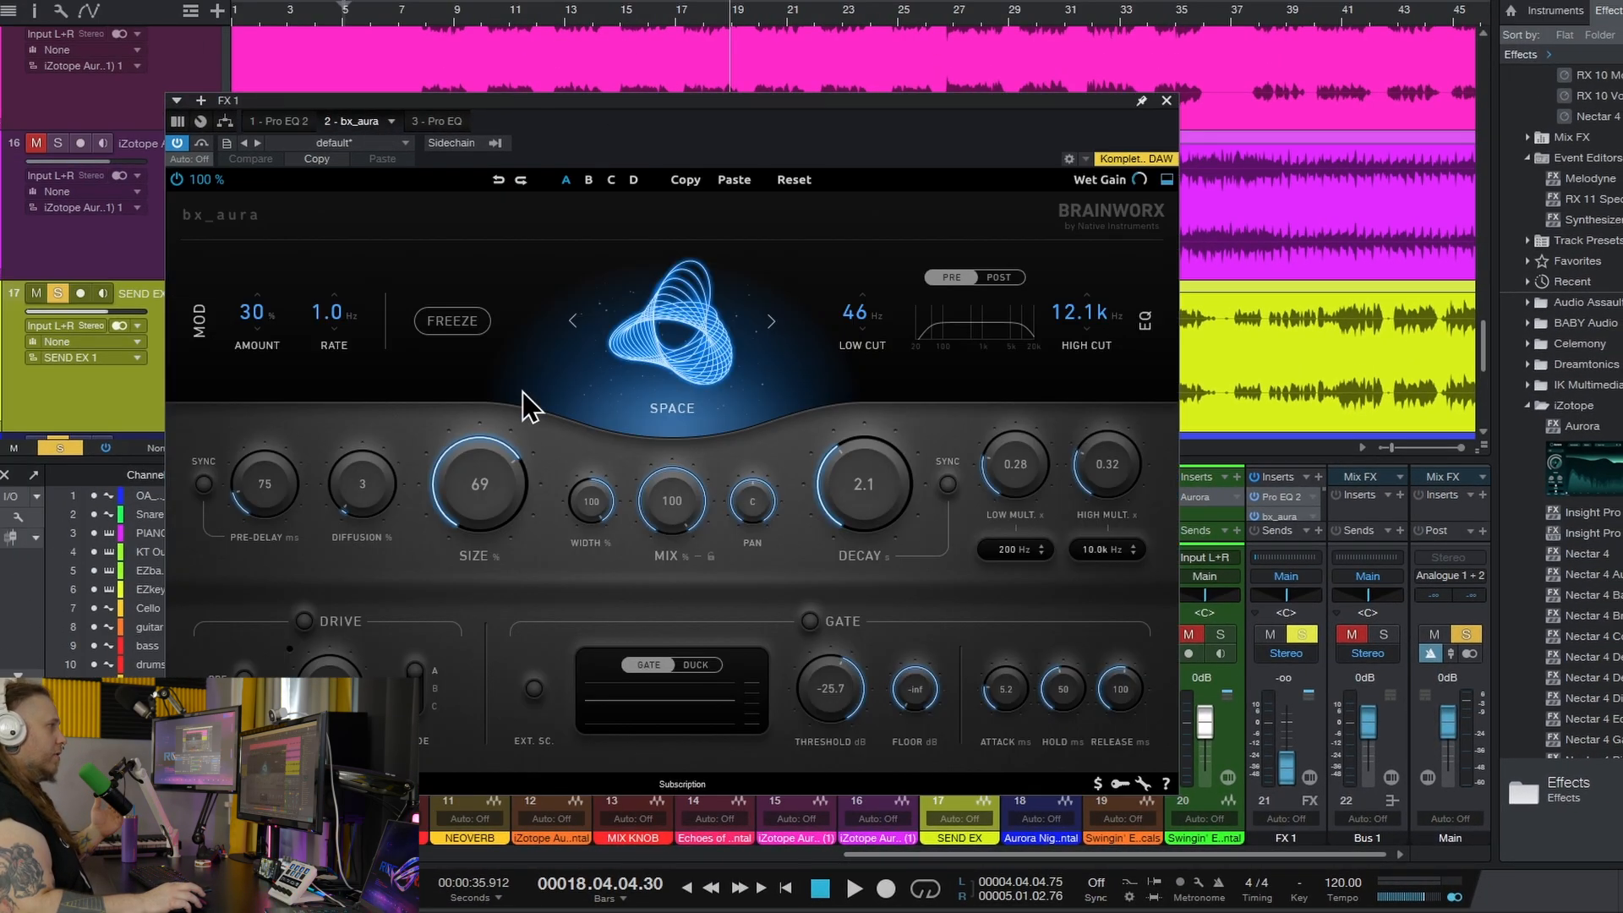
{"action": "left_click_drag", "start_coordinate": [719, 103], "coordinate": [849, 84]}
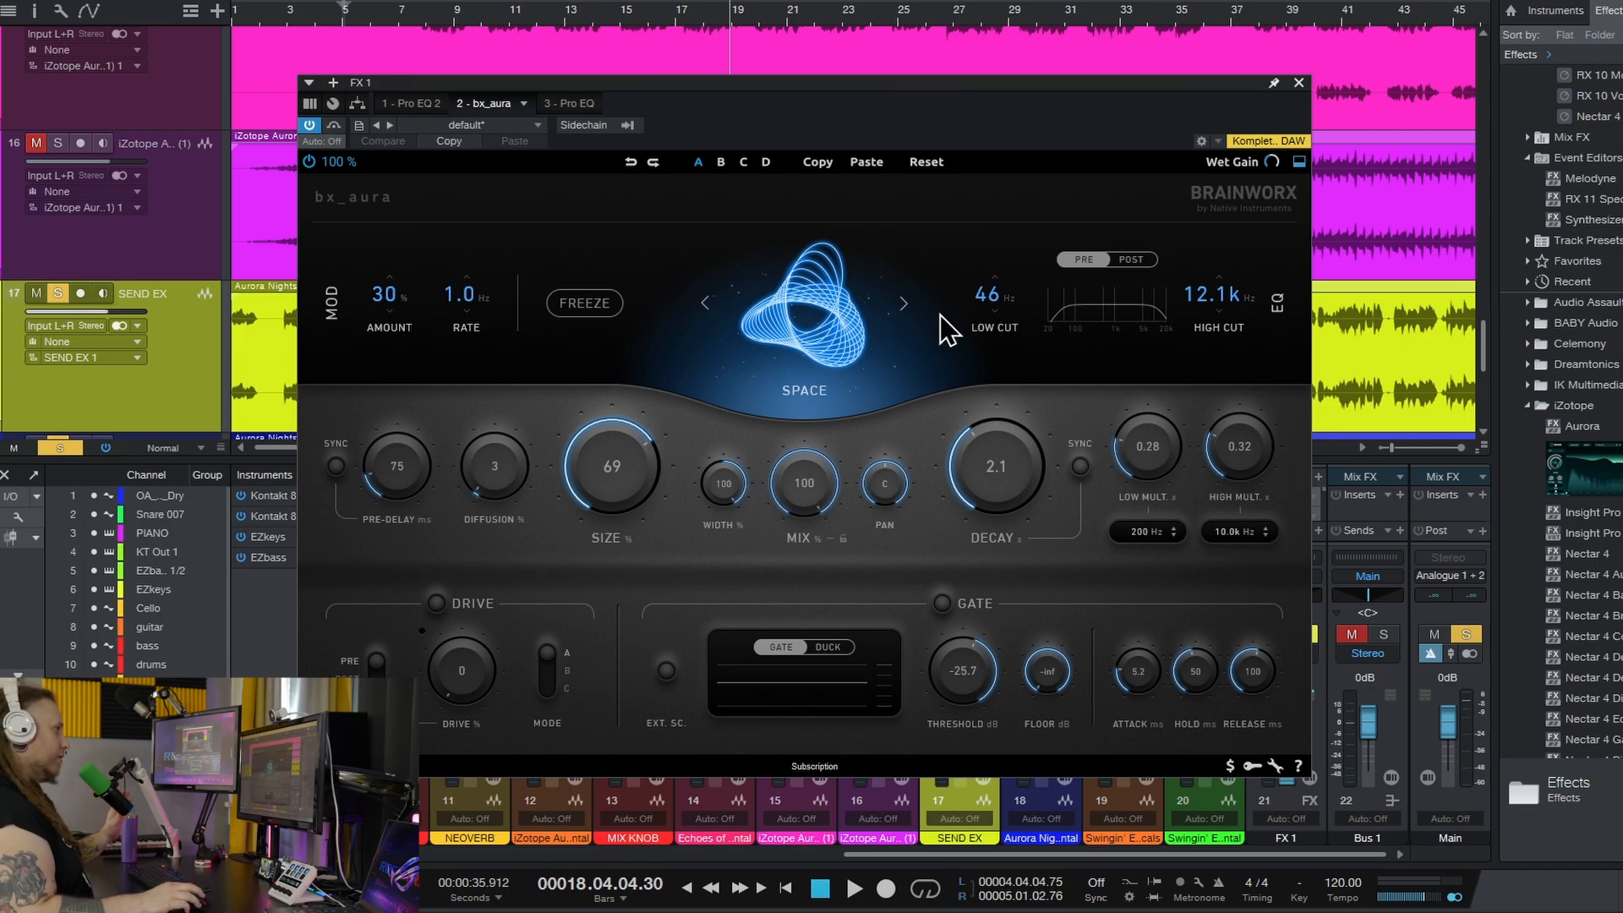
{"action": "left_click_drag", "start_coordinate": [718, 88], "coordinate": [753, 83]}
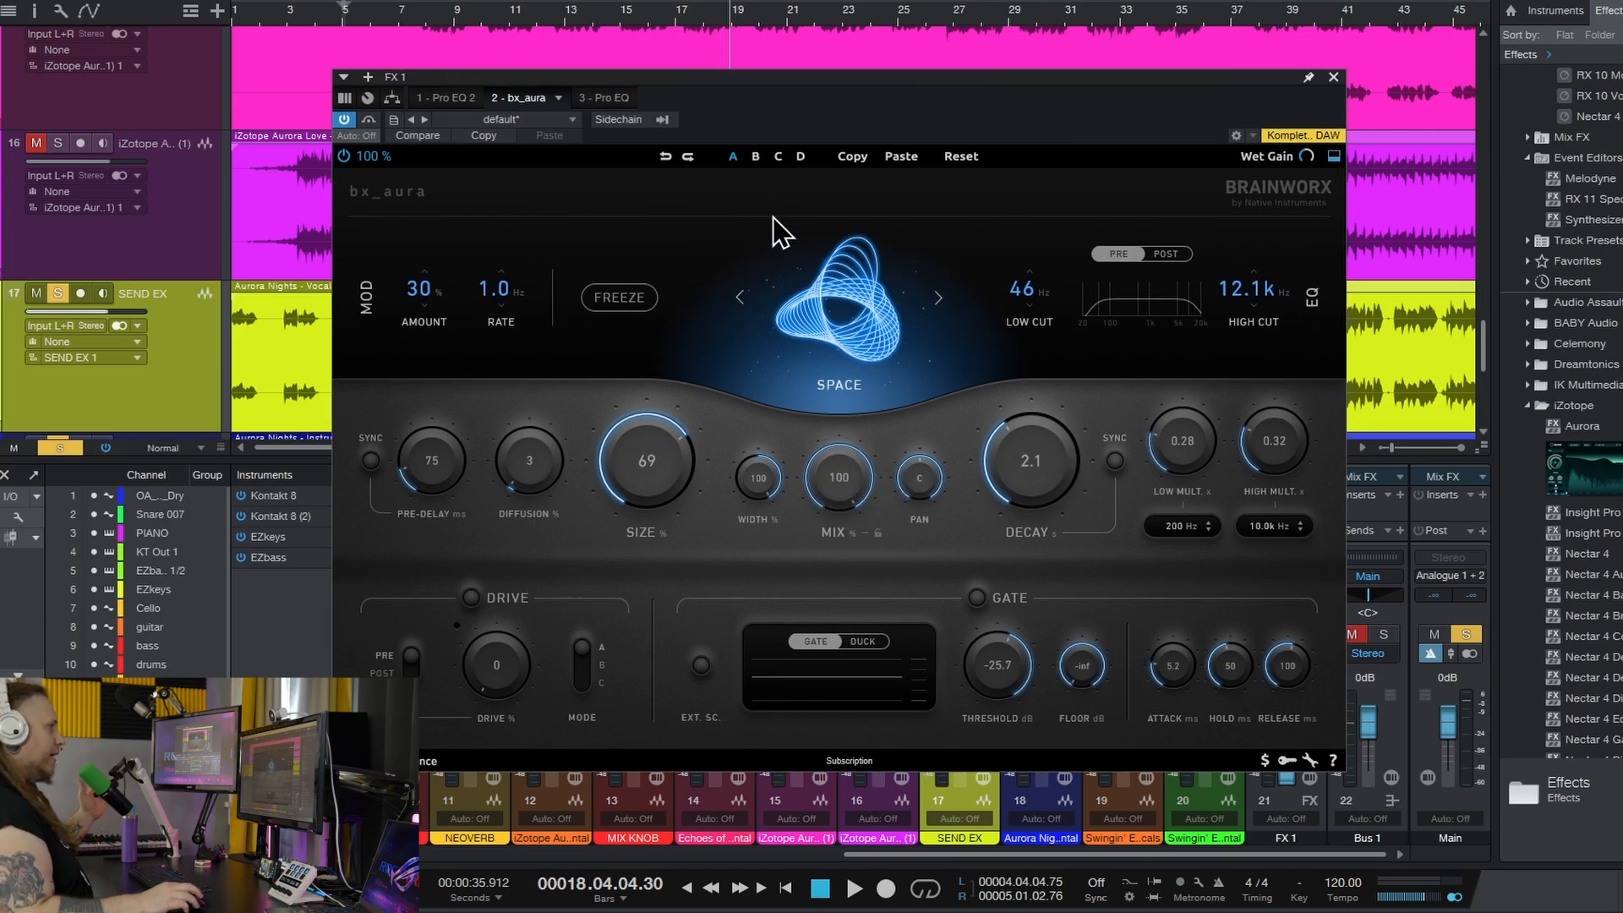
{"action": "left_click_drag", "start_coordinate": [903, 81], "coordinate": [773, 66]}
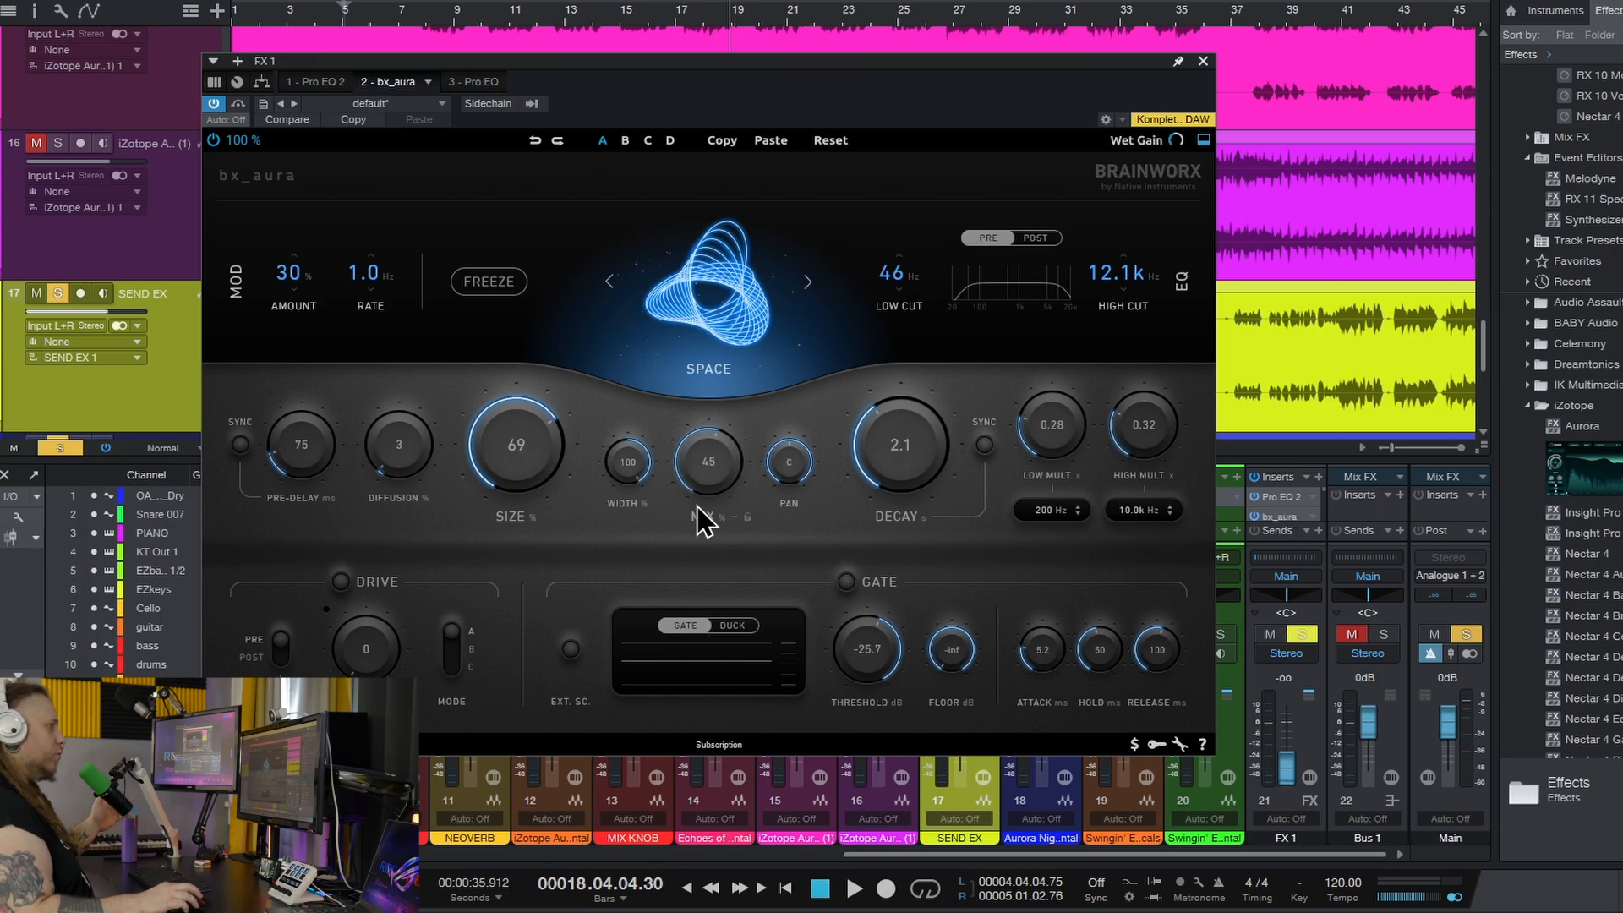
Compare the Pro EQ settings after and before bx_aura in the FX 1 insert chain.
{"action": "left_click", "coordinate": [477, 82]}
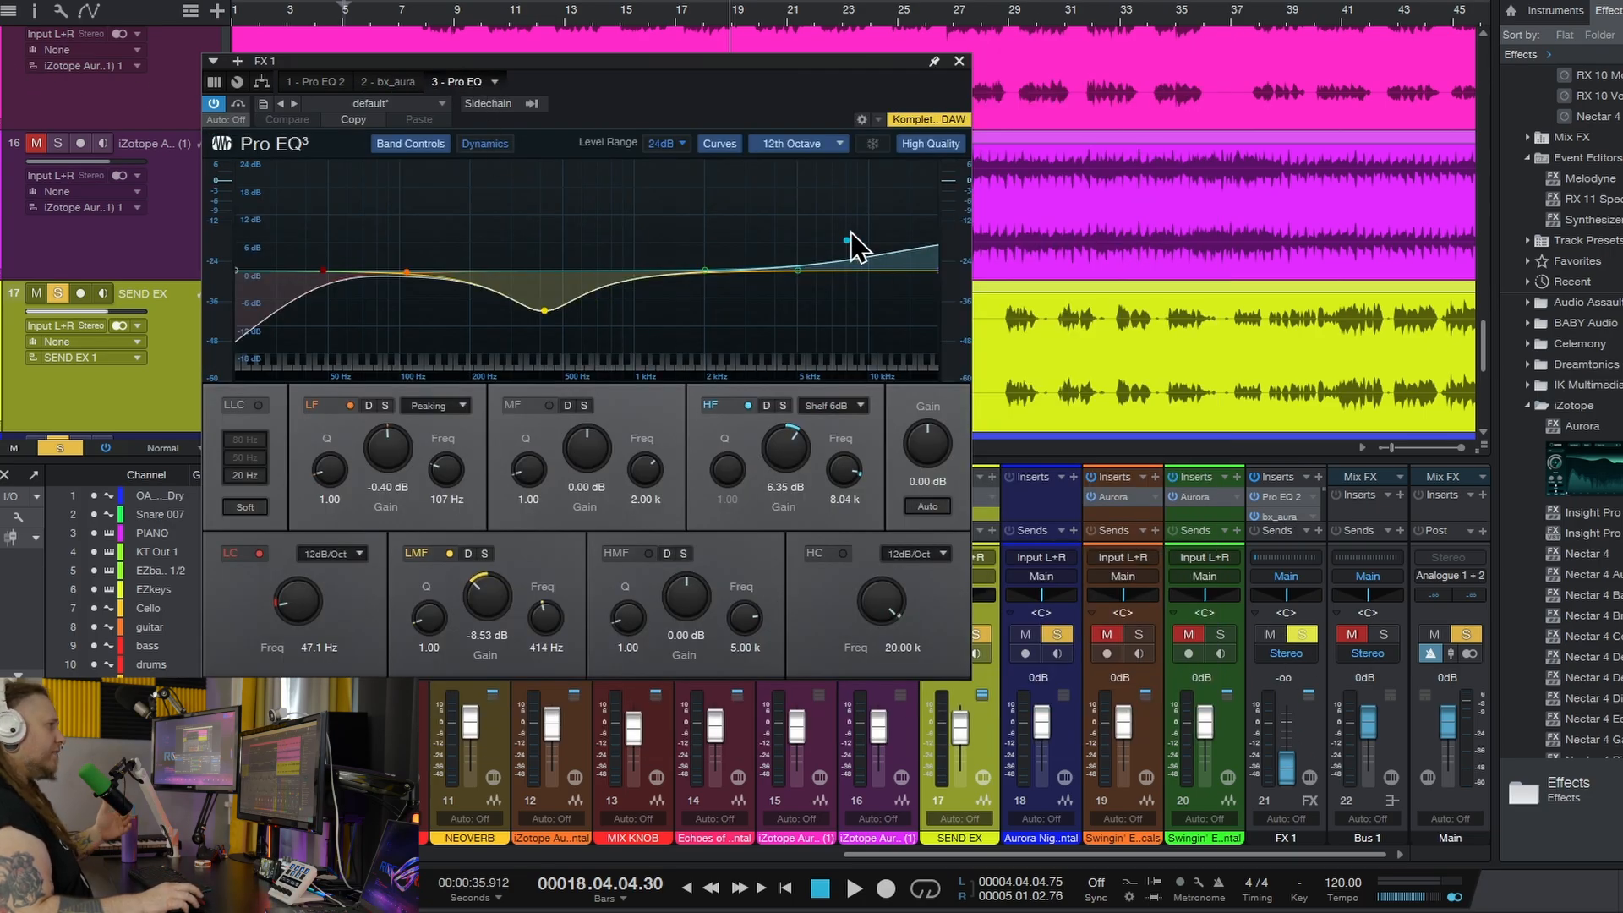
{"action": "left_click", "coordinate": [397, 82]}
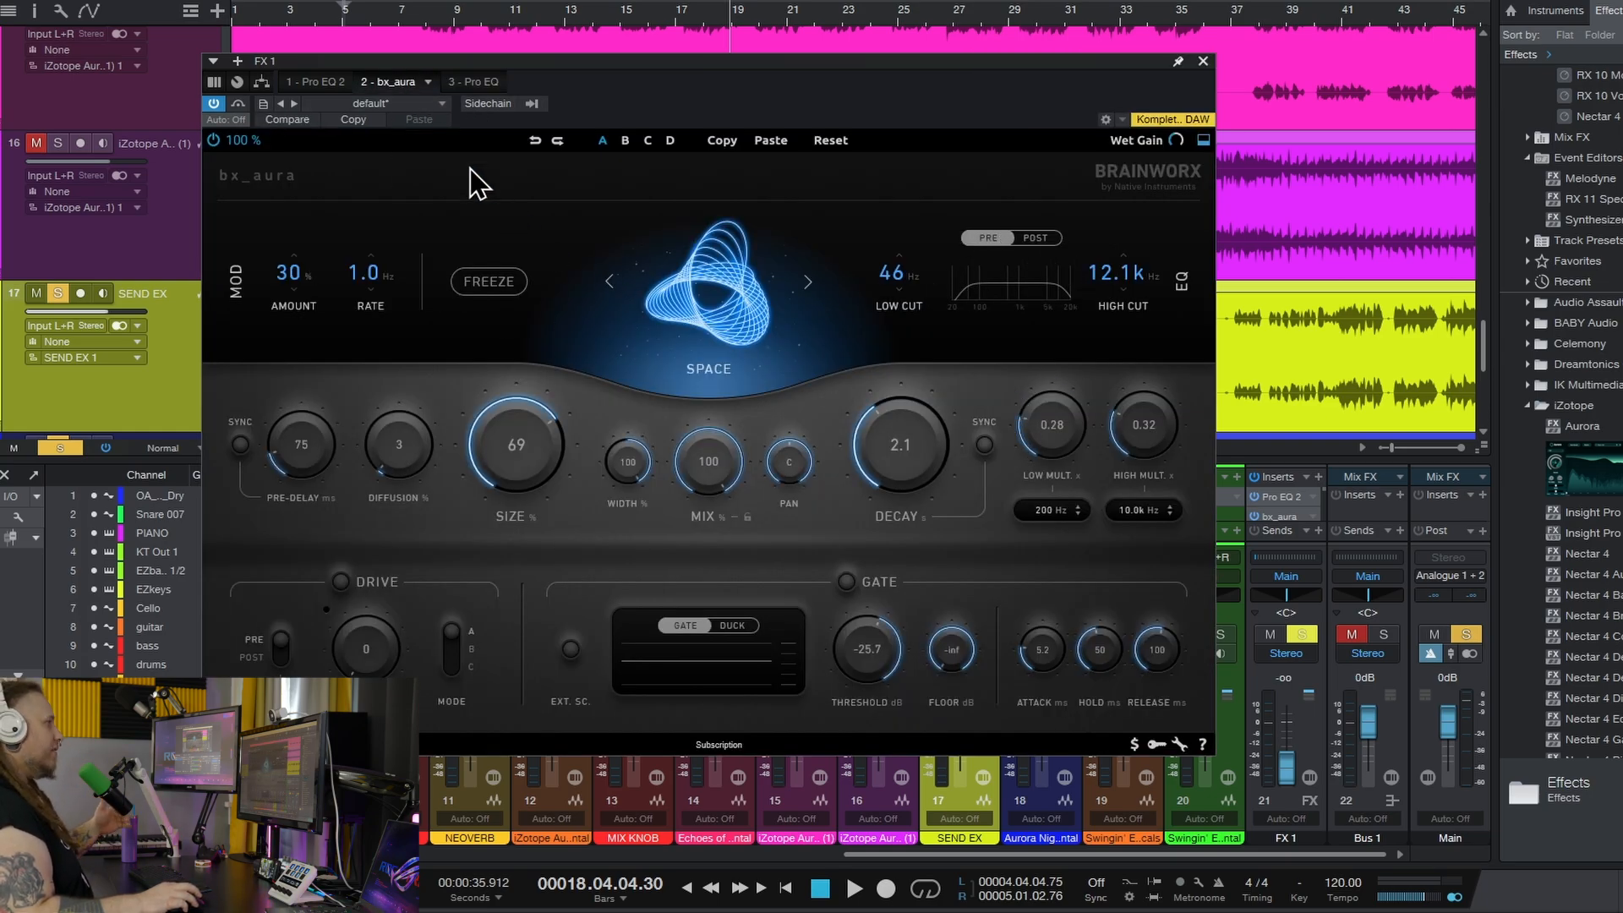
{"action": "left_click", "coordinate": [482, 82]}
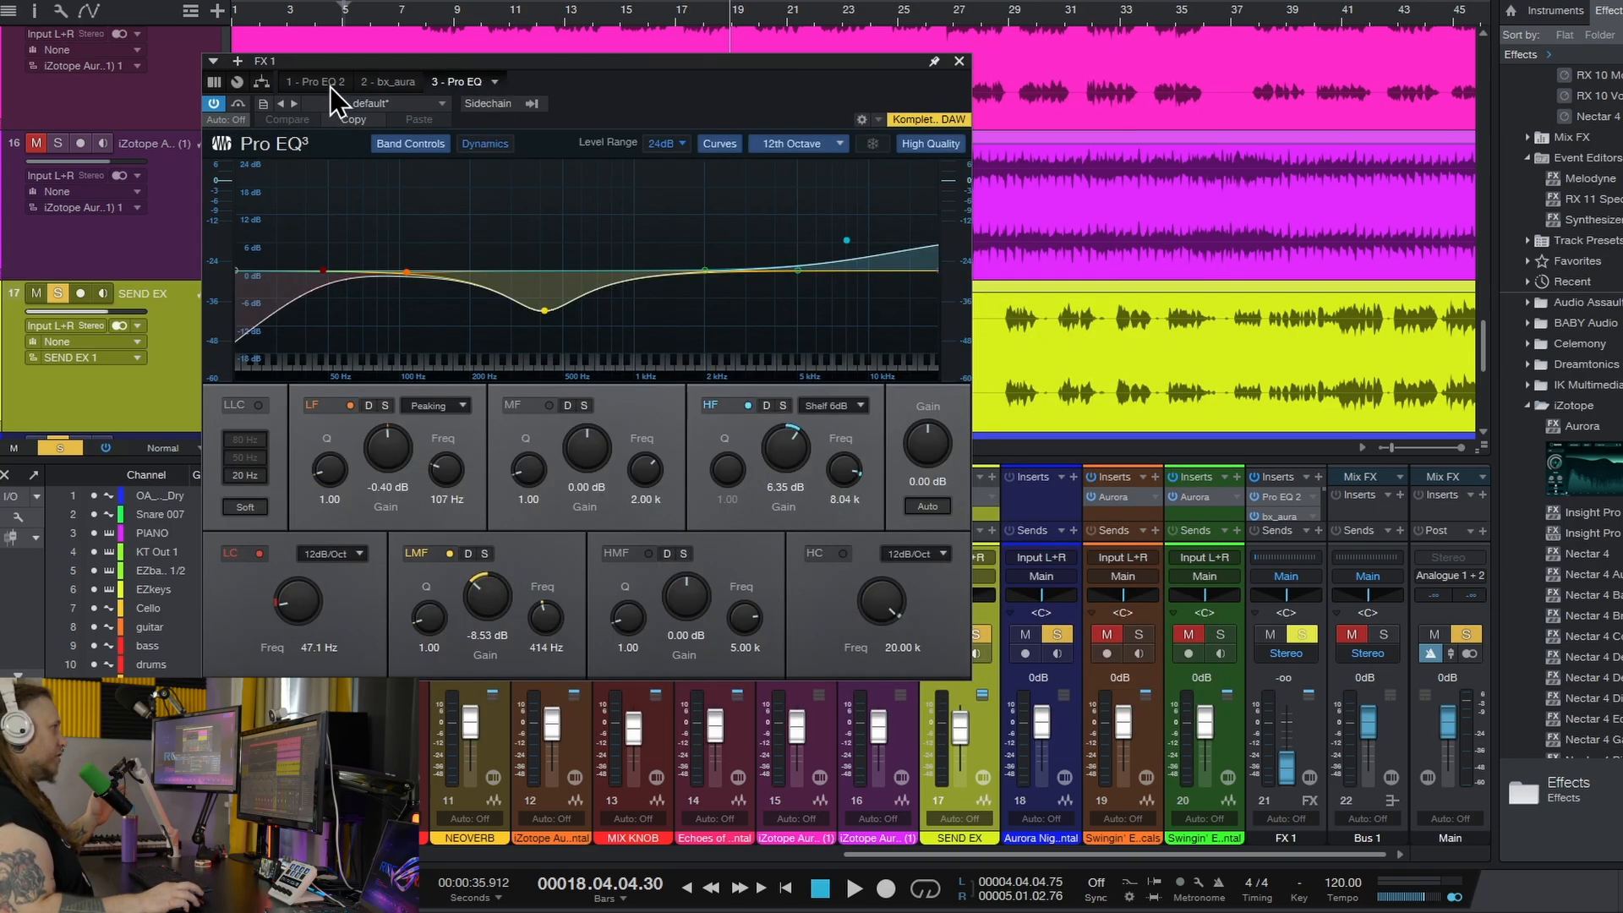
{"action": "left_click", "coordinate": [323, 85]}
{"action": "left_click_drag", "start_coordinate": [594, 66], "coordinate": [715, 79]}
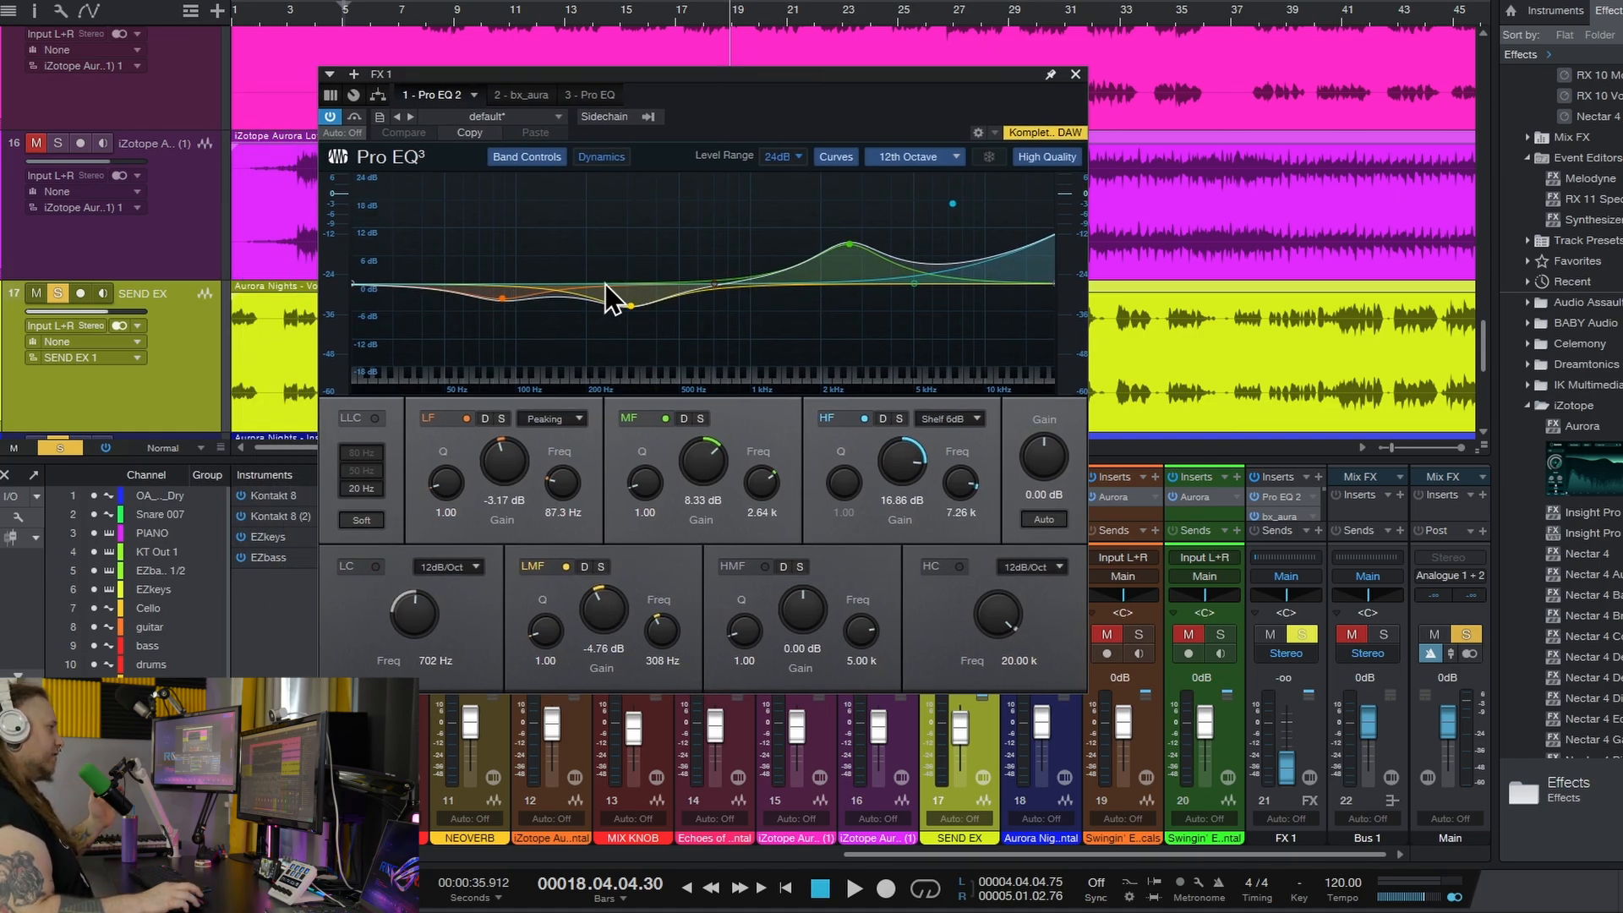
Set the LMF band of the Pro EQ that follows bx_aura to -6.94 dB at 395 Hz.
{"action": "left_click", "coordinate": [520, 94]}
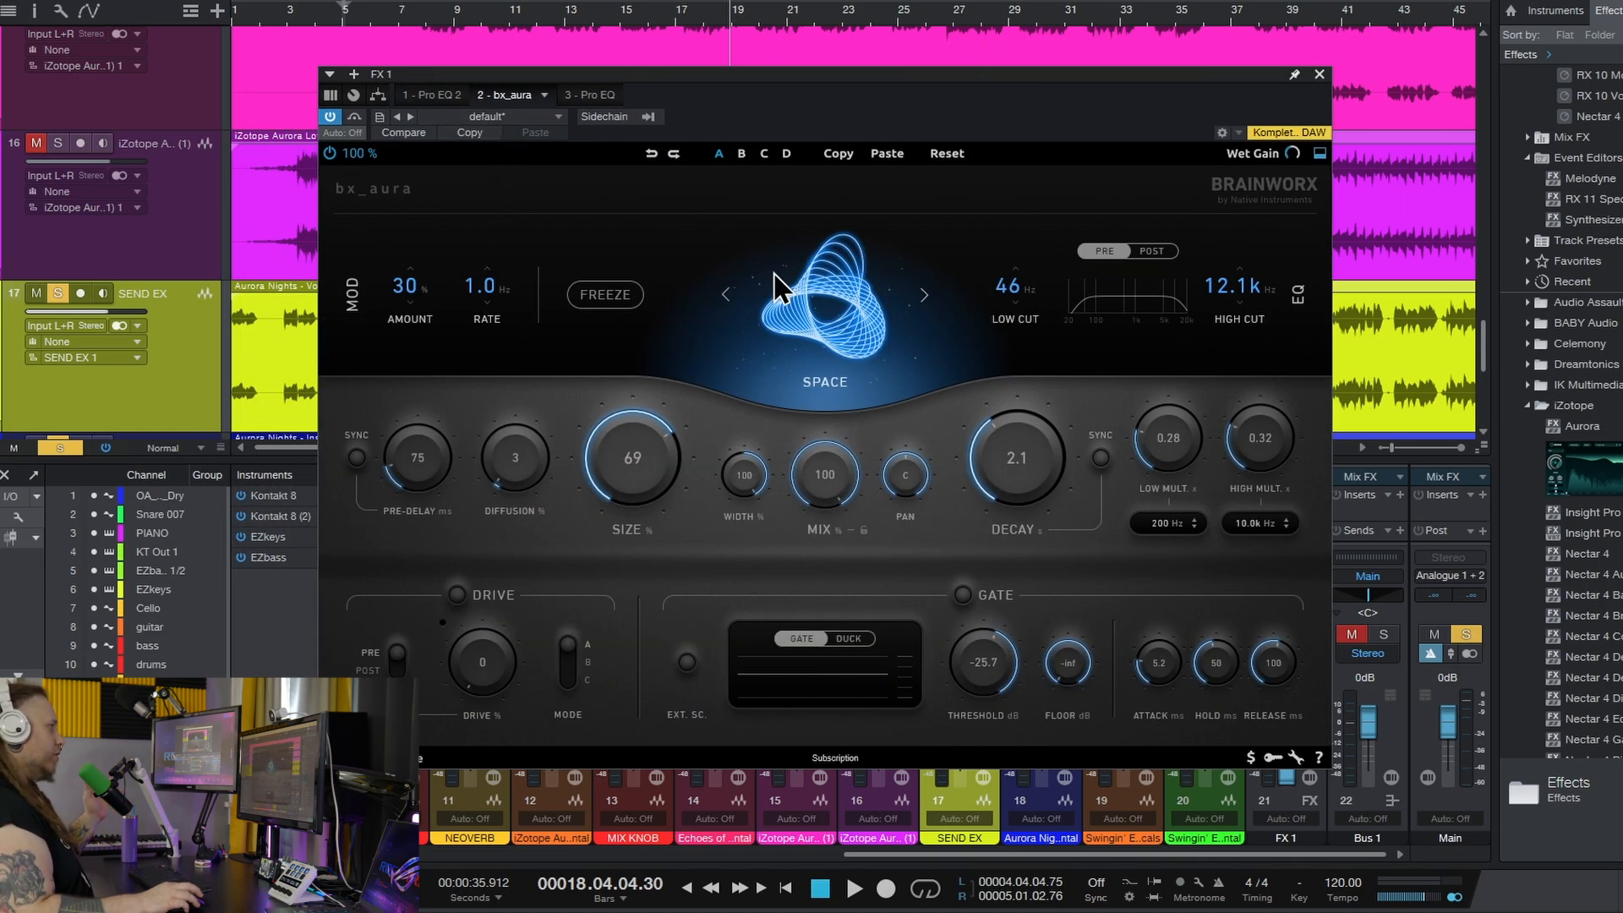
{"action": "left_click", "coordinate": [592, 97]}
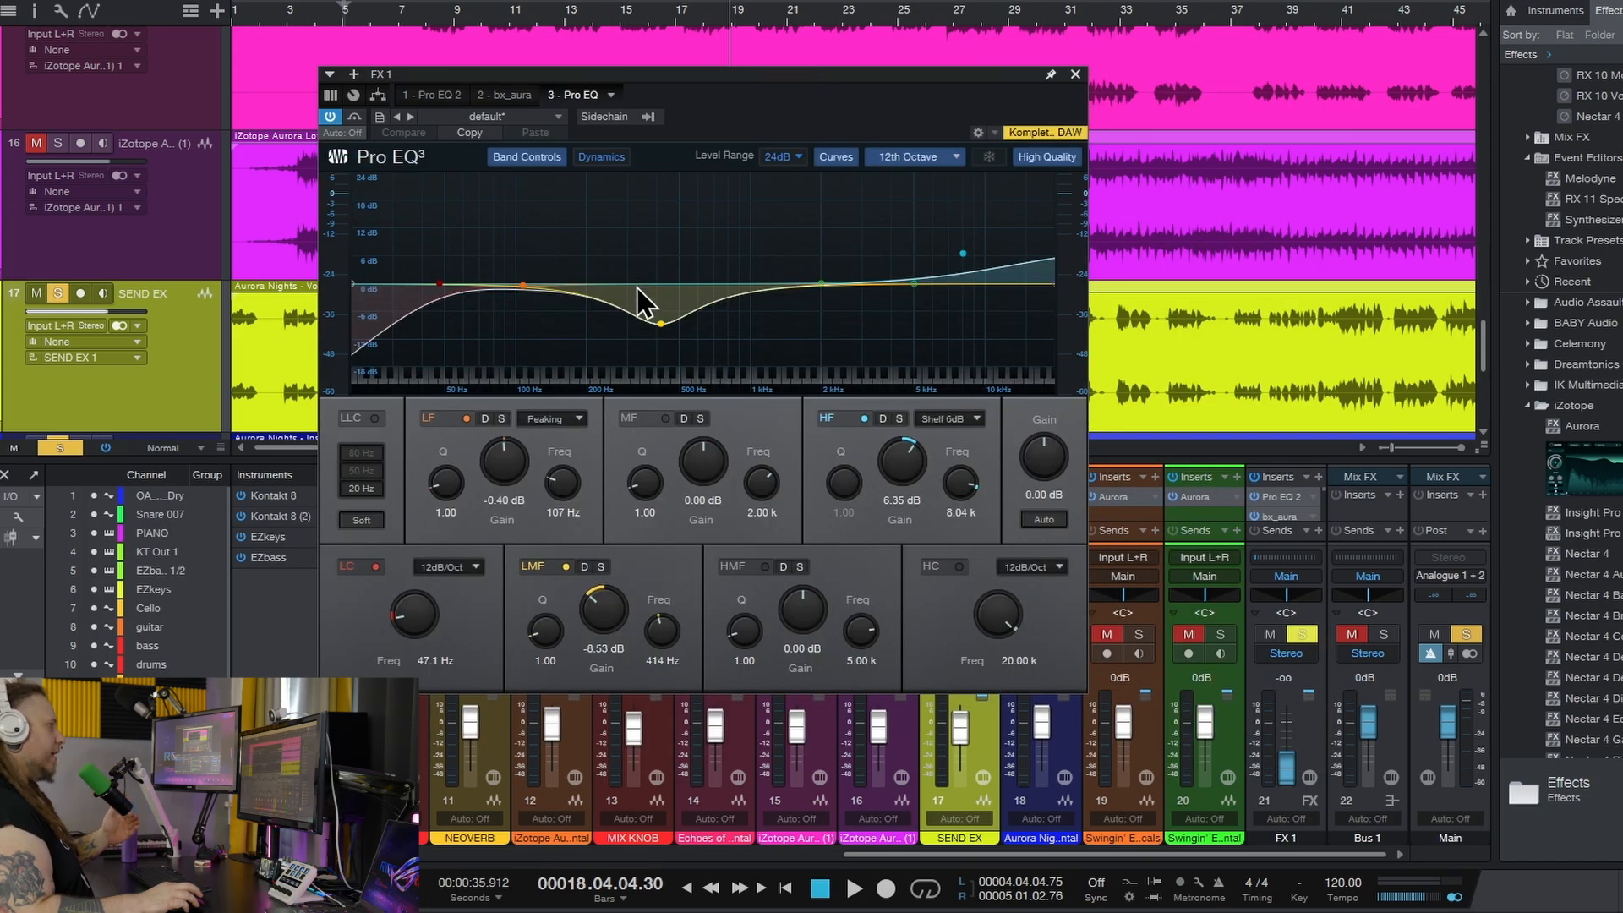
{"action": "left_click_drag", "start_coordinate": [660, 323], "coordinate": [657, 317]}
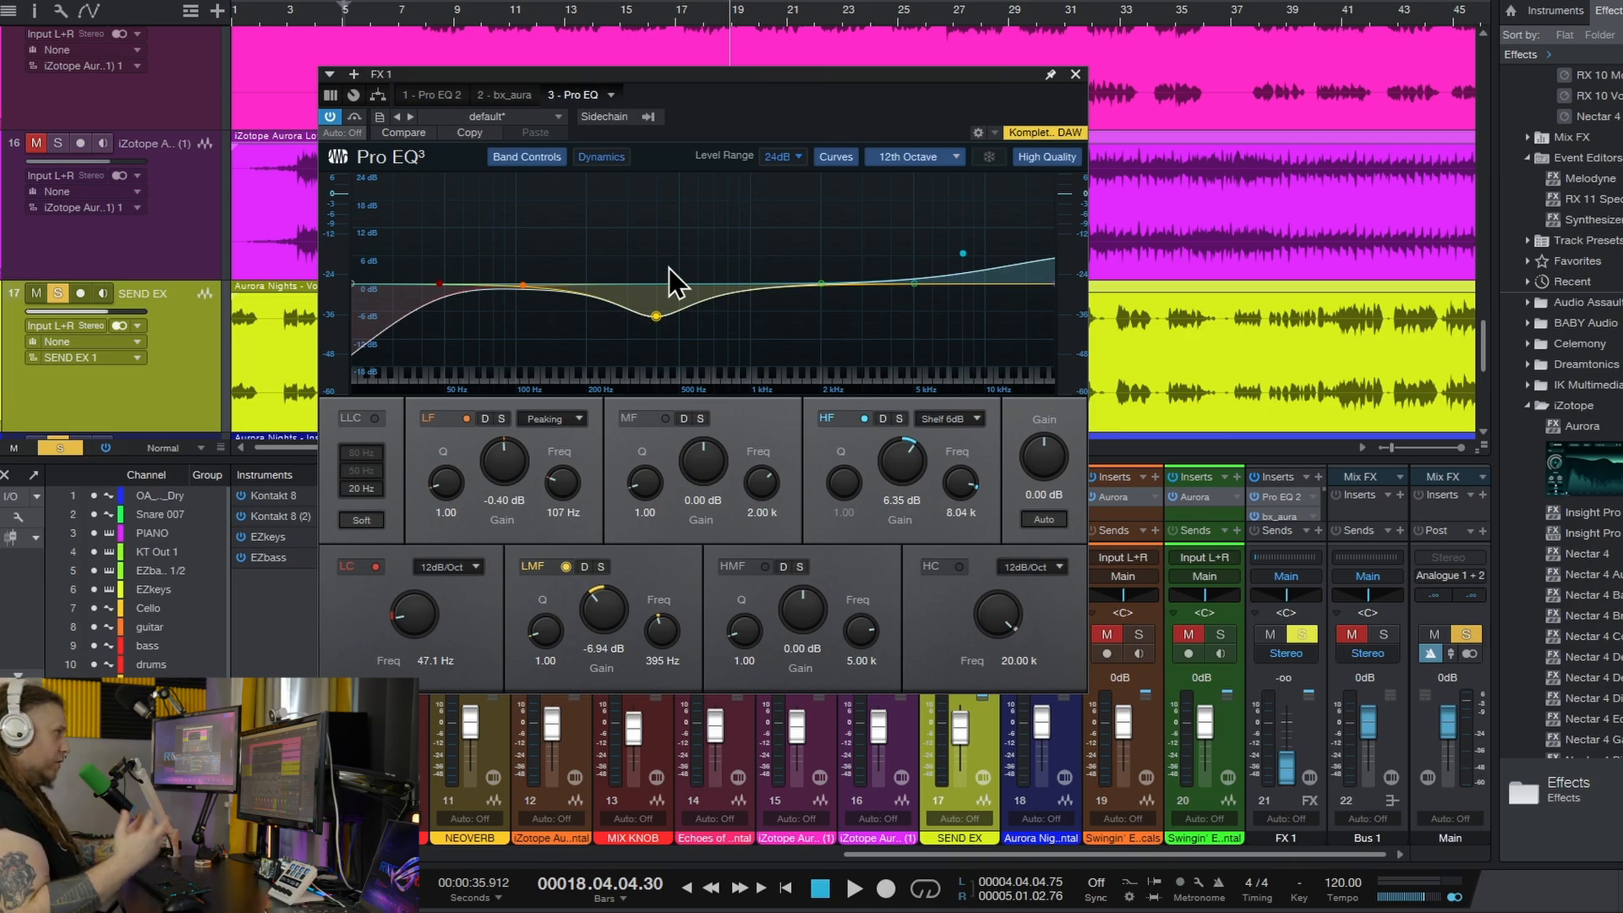
Return the playhead to the song start and bypass the Pro EQ and Pro EQ 2 inserts on FX 1.
{"action": "key", "text": "KP_0"}
{"action": "key", "text": "KP_0"}
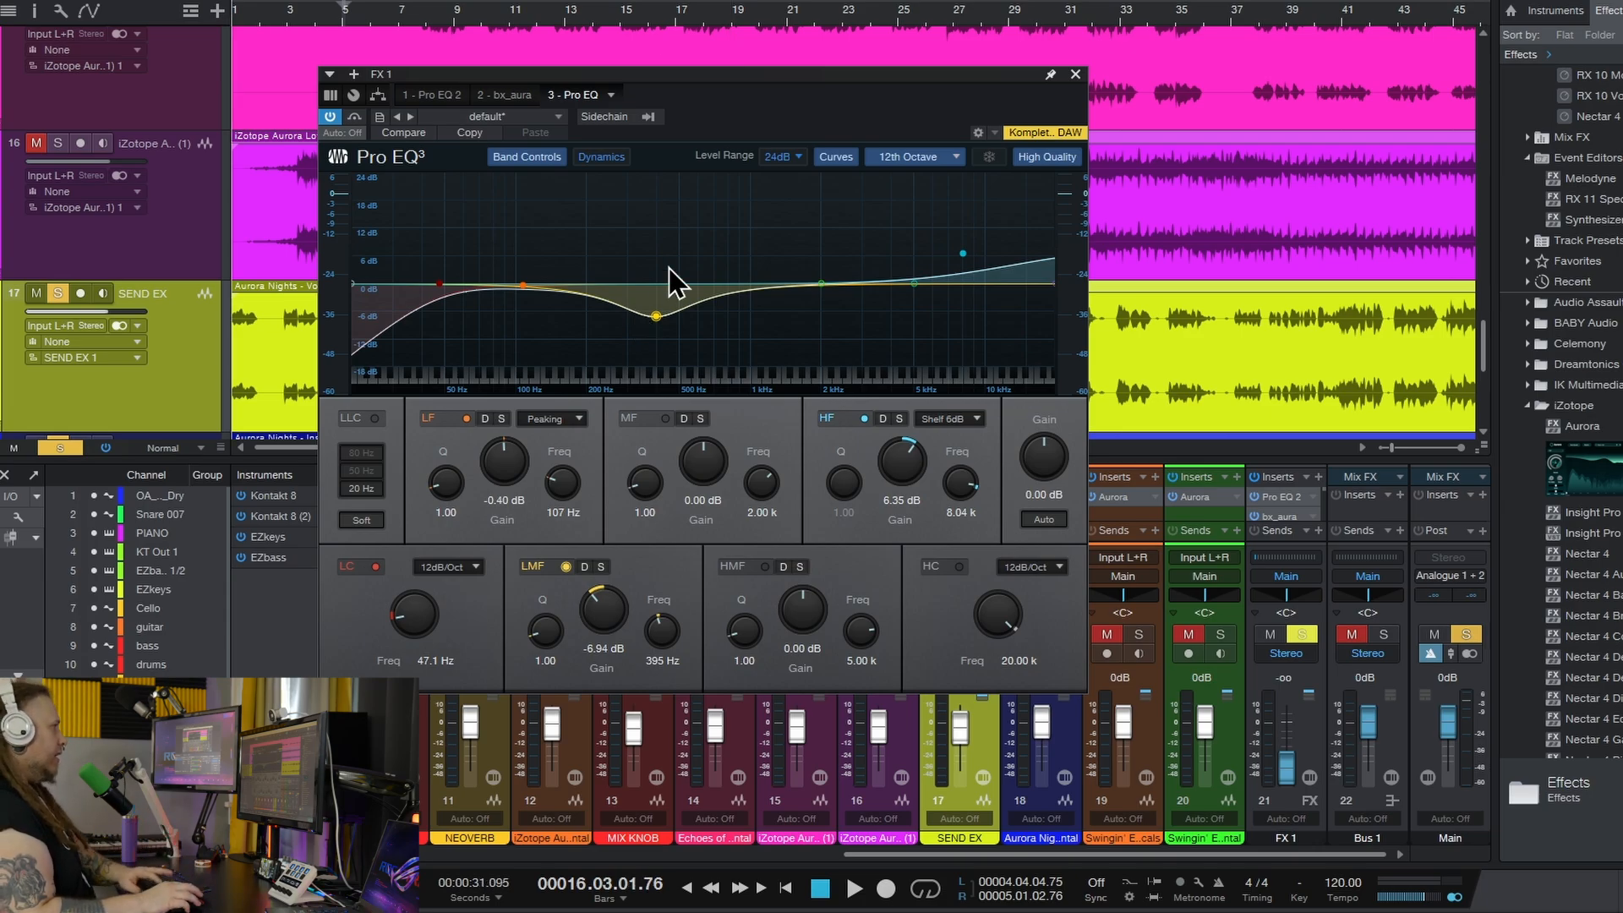
{"action": "left_click", "coordinate": [331, 116]}
{"action": "left_click", "coordinate": [431, 95]}
{"action": "left_click", "coordinate": [330, 116]}
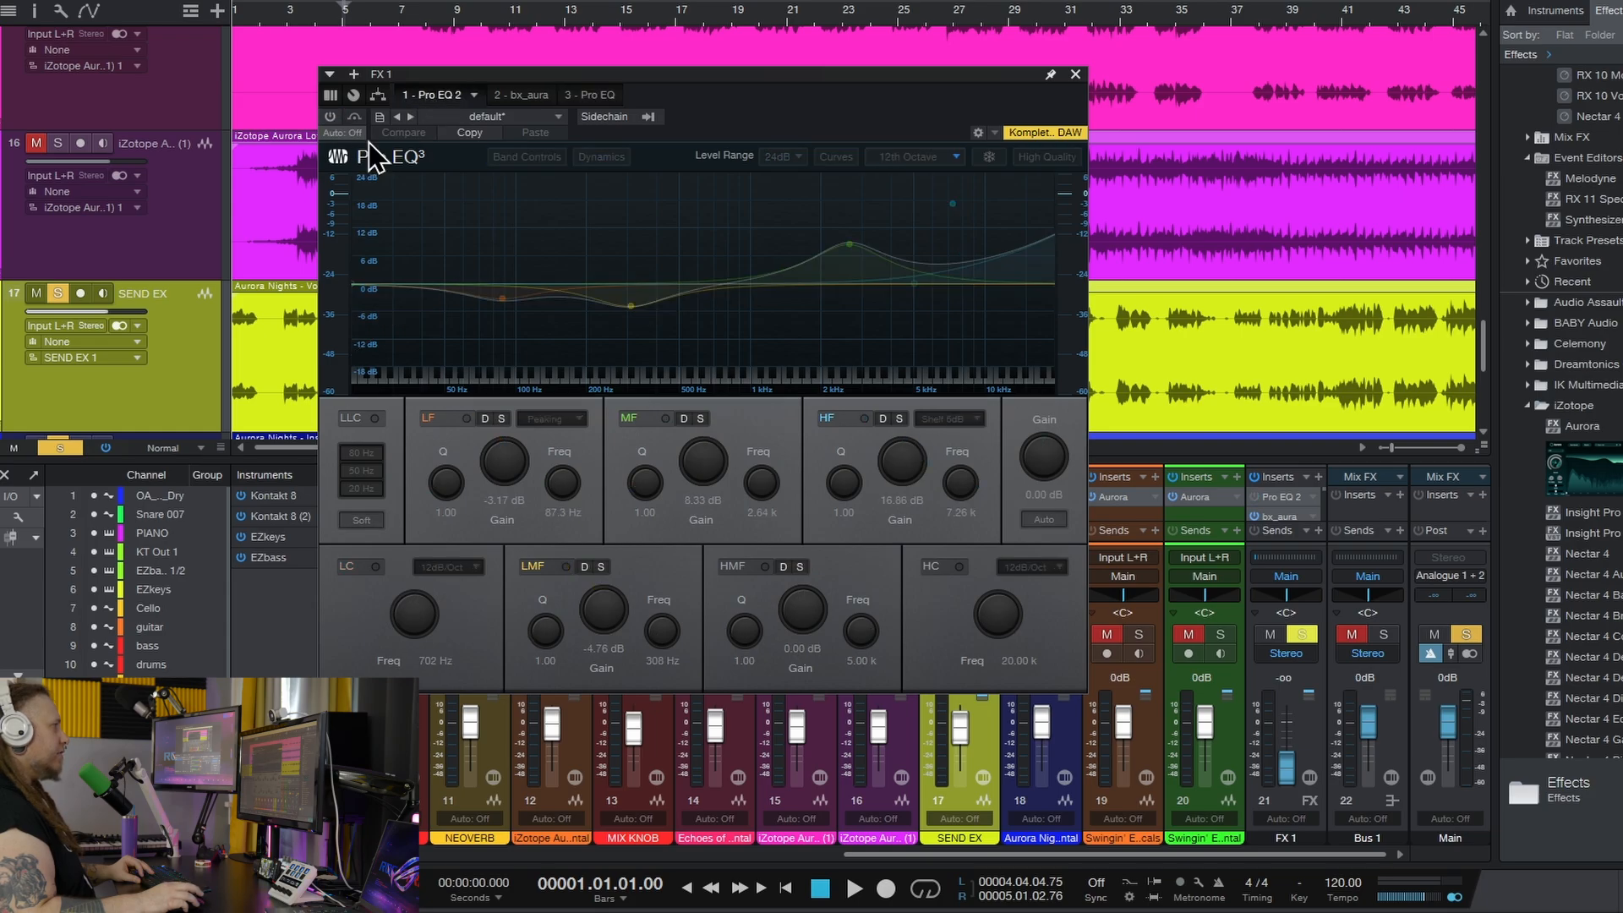
Show the bx_aura reverb on FX 1 and play the song, keeping the FX 1 fader in view.
{"action": "left_click", "coordinate": [520, 95]}
{"action": "left_click_drag", "start_coordinate": [616, 69], "coordinate": [645, 73]}
{"action": "left_click", "coordinate": [473, 17]}
{"action": "left_click_drag", "start_coordinate": [848, 80], "coordinate": [810, 76]}
{"action": "key", "text": "space"}
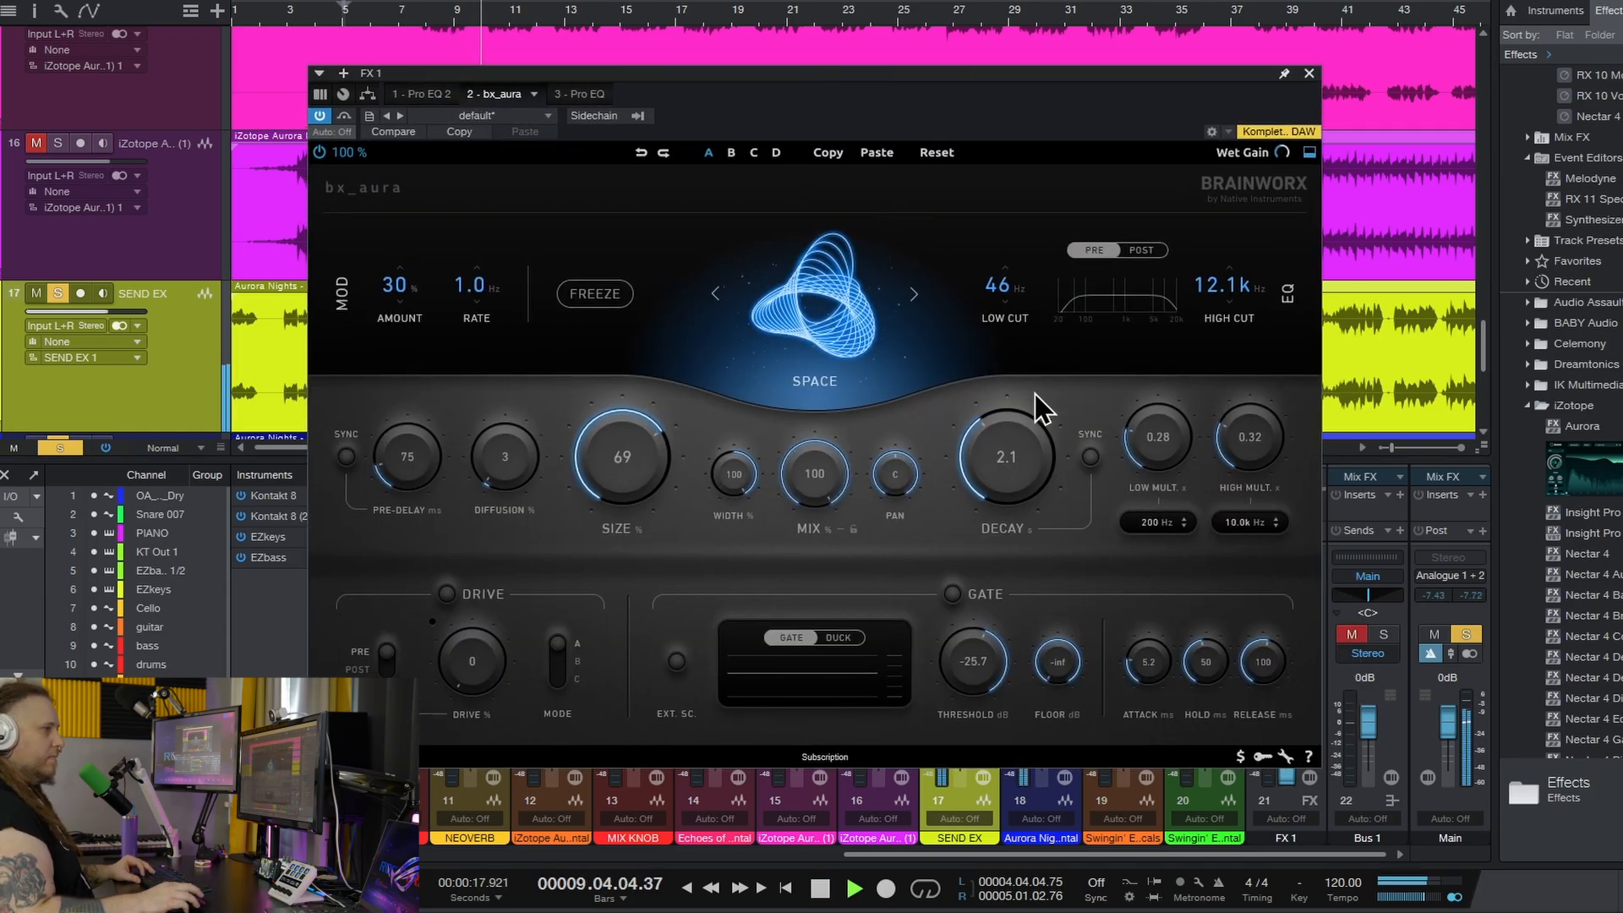
{"action": "left_click_drag", "start_coordinate": [973, 76], "coordinate": [864, 55]}
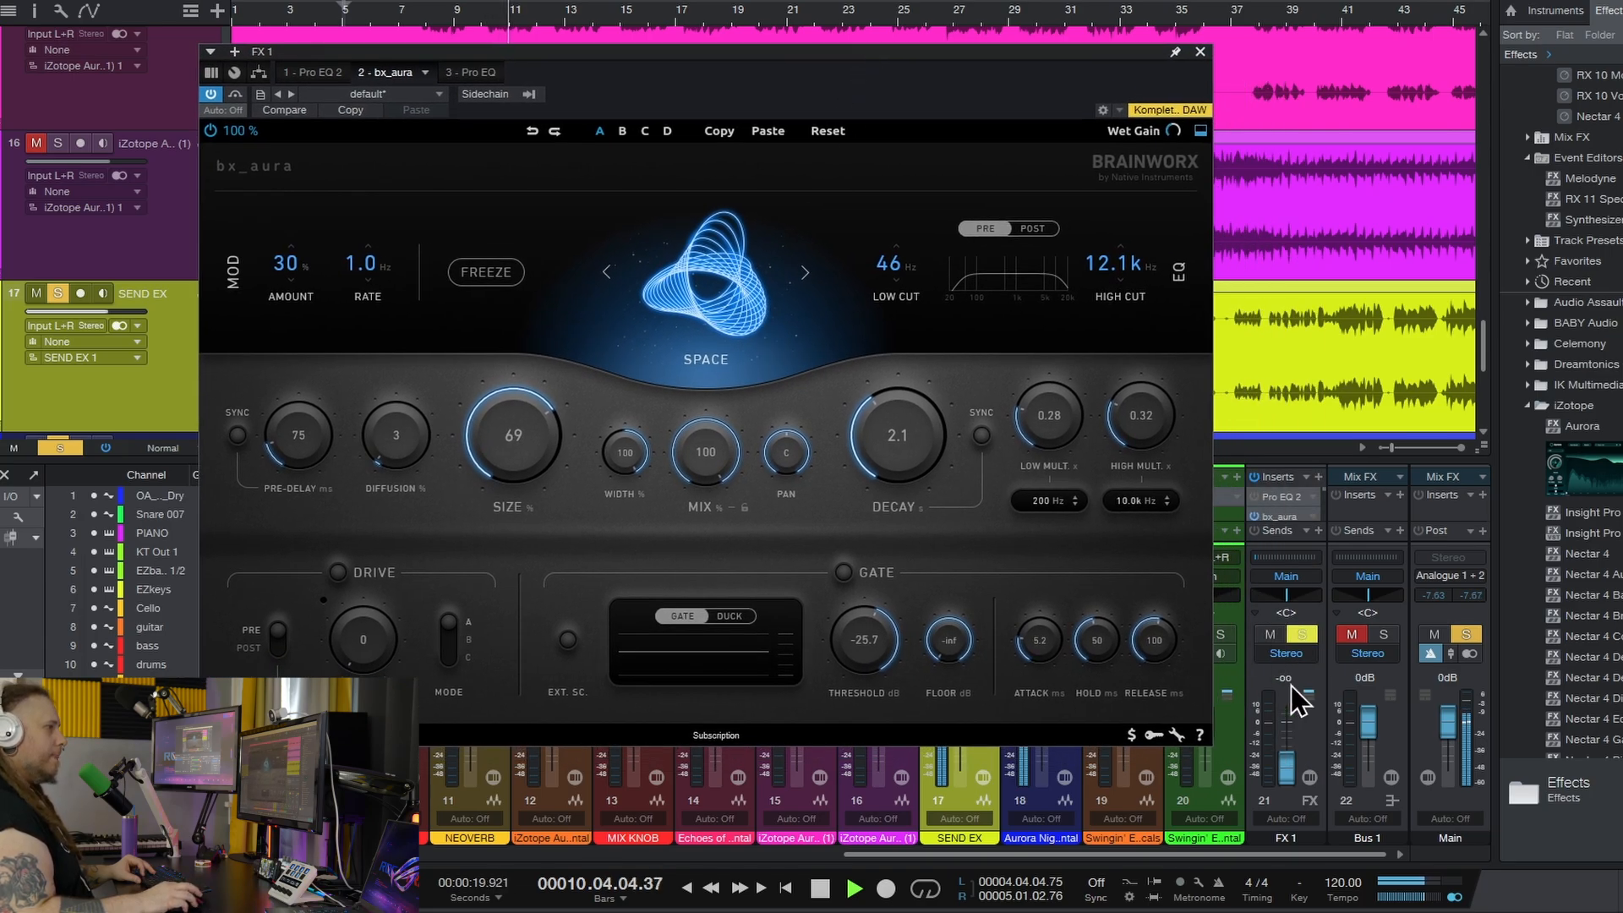
Raise the FX 1 fader to +5.4 dB and audition the reverb without the EQs.
{"action": "key", "text": "space"}
{"action": "left_click_drag", "start_coordinate": [1289, 774], "coordinate": [1298, 728]}
{"action": "key", "text": "space"}
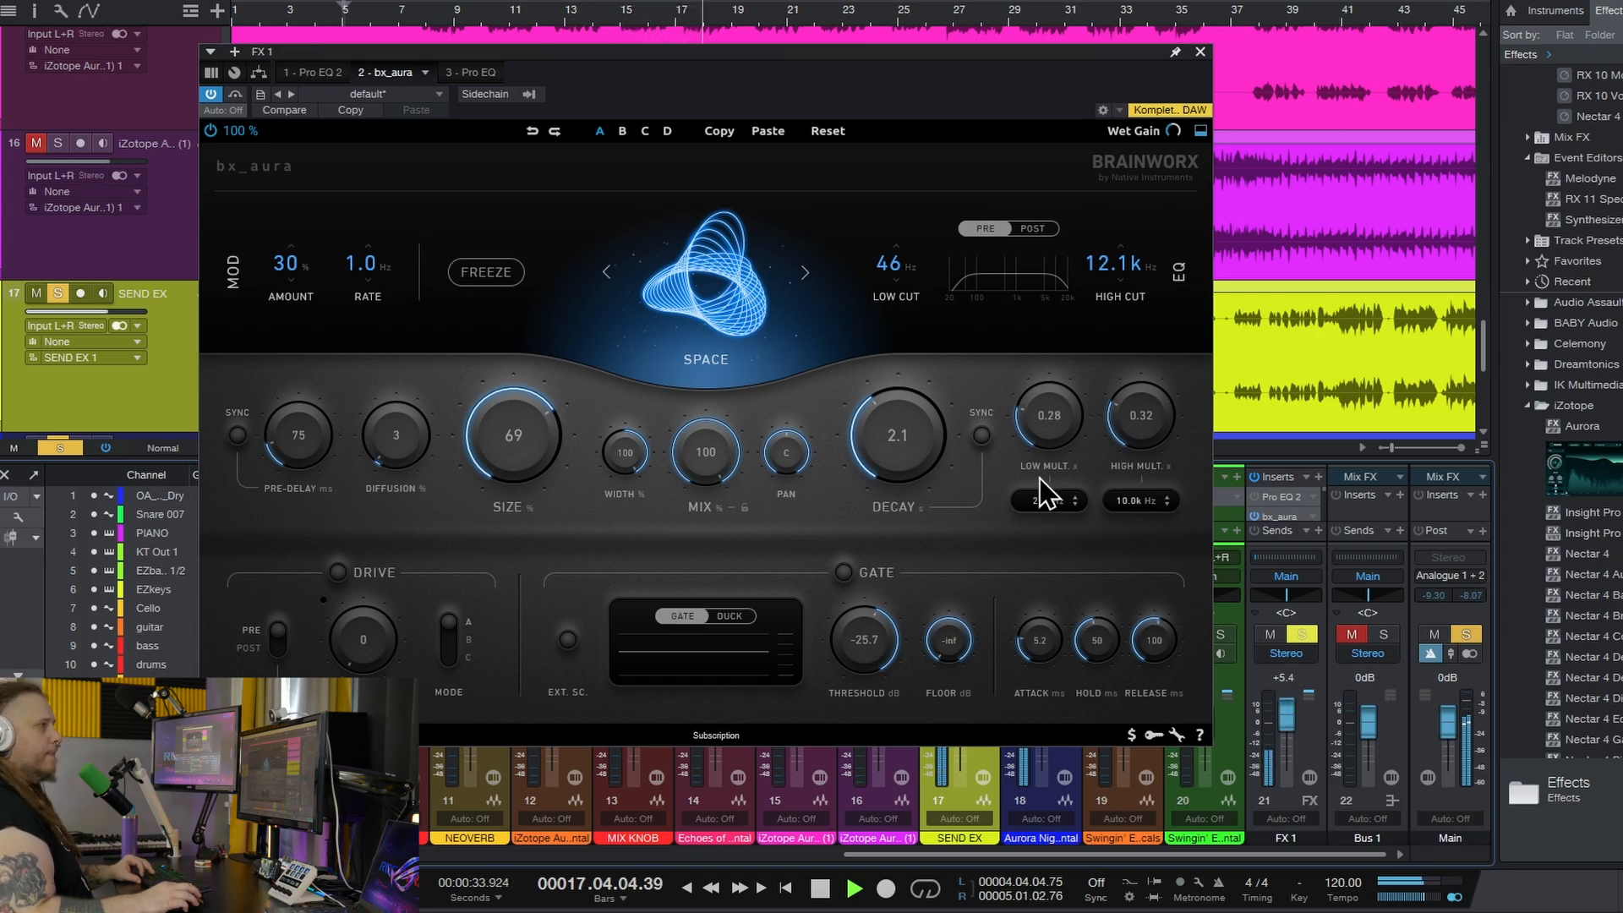
{"action": "key", "text": "space"}
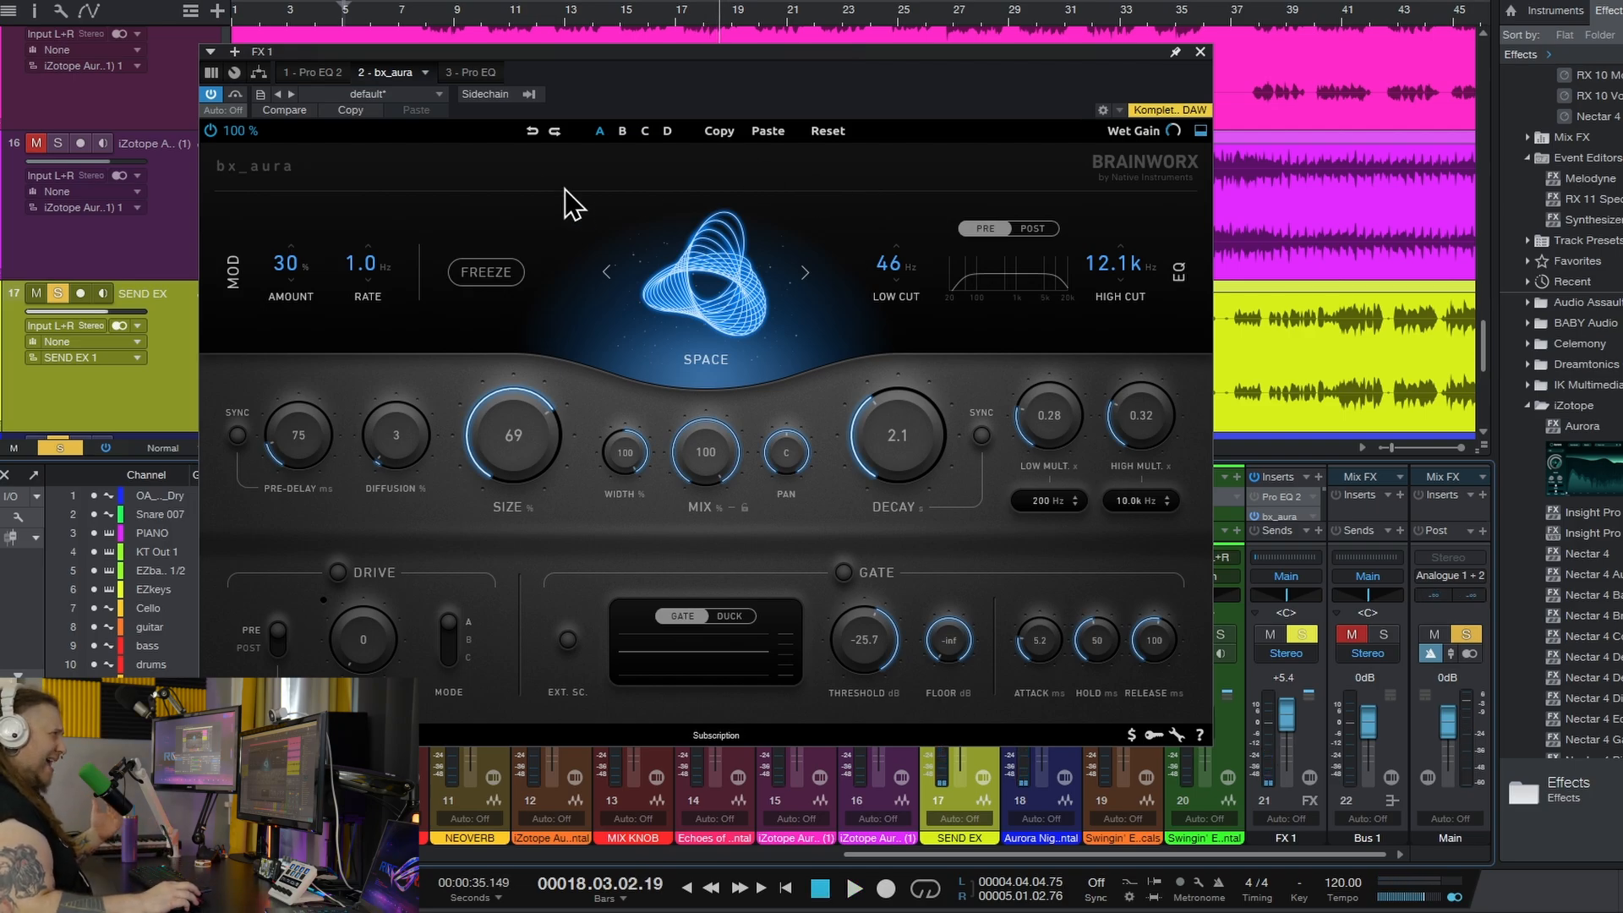
Enable Pro EQ 2 before the reverb and set MF to 4.56 dB at 2.21 kHz and LMF to -6.15 dB at 308 Hz.
{"action": "left_click", "coordinate": [320, 73]}
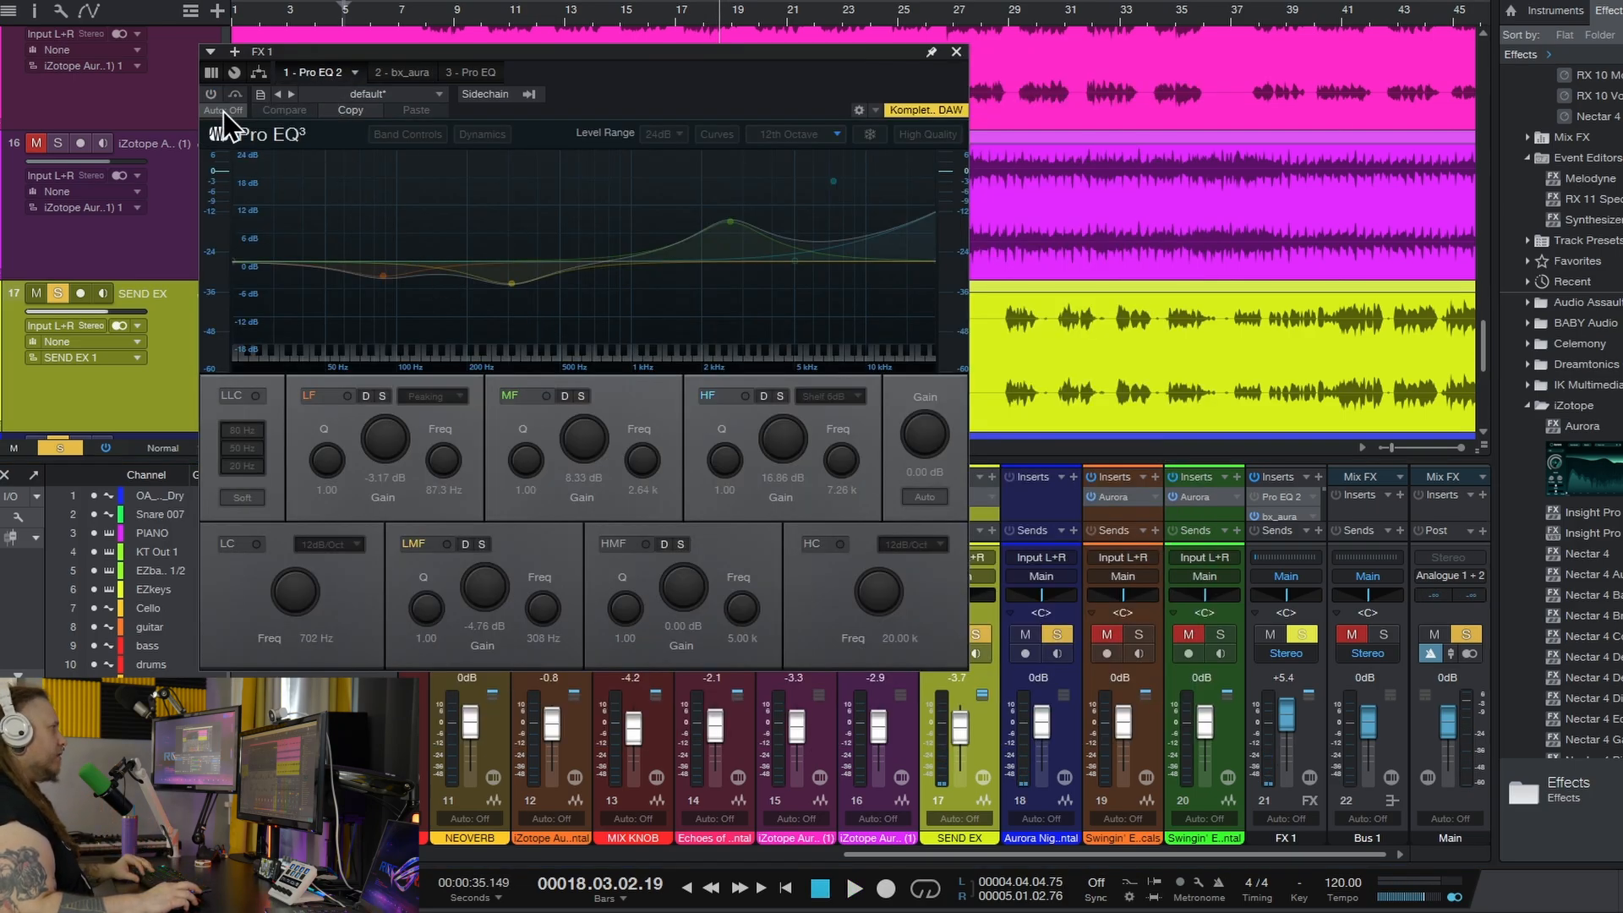
{"action": "left_click", "coordinate": [212, 94]}
{"action": "left_click_drag", "start_coordinate": [728, 223], "coordinate": [725, 231]}
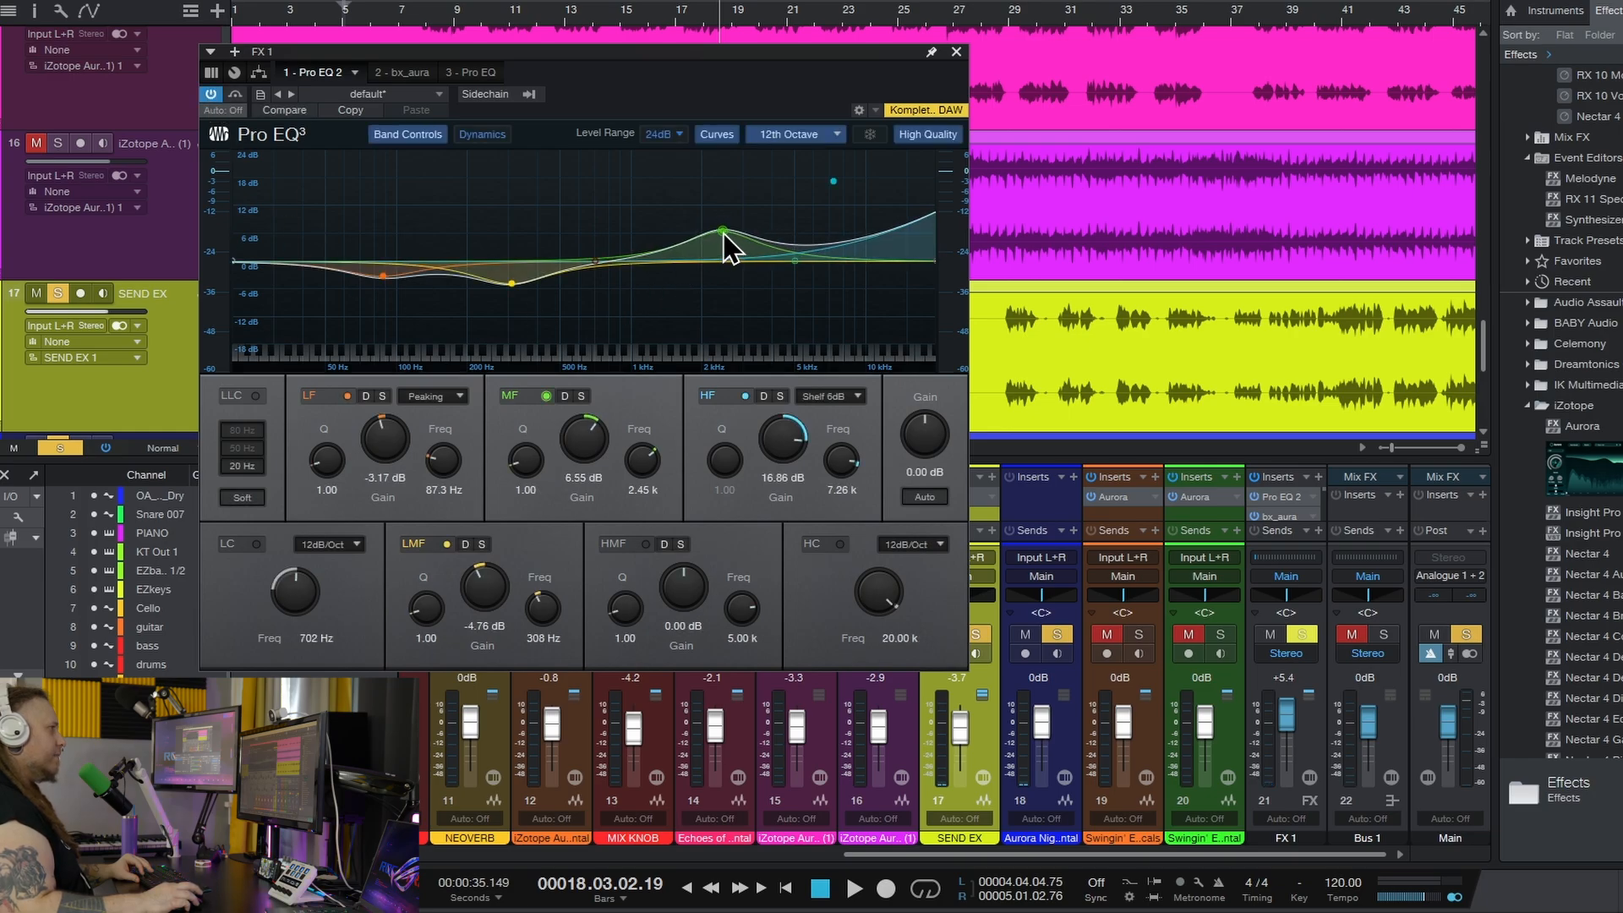
{"action": "left_click_drag", "start_coordinate": [509, 282], "coordinate": [513, 294]}
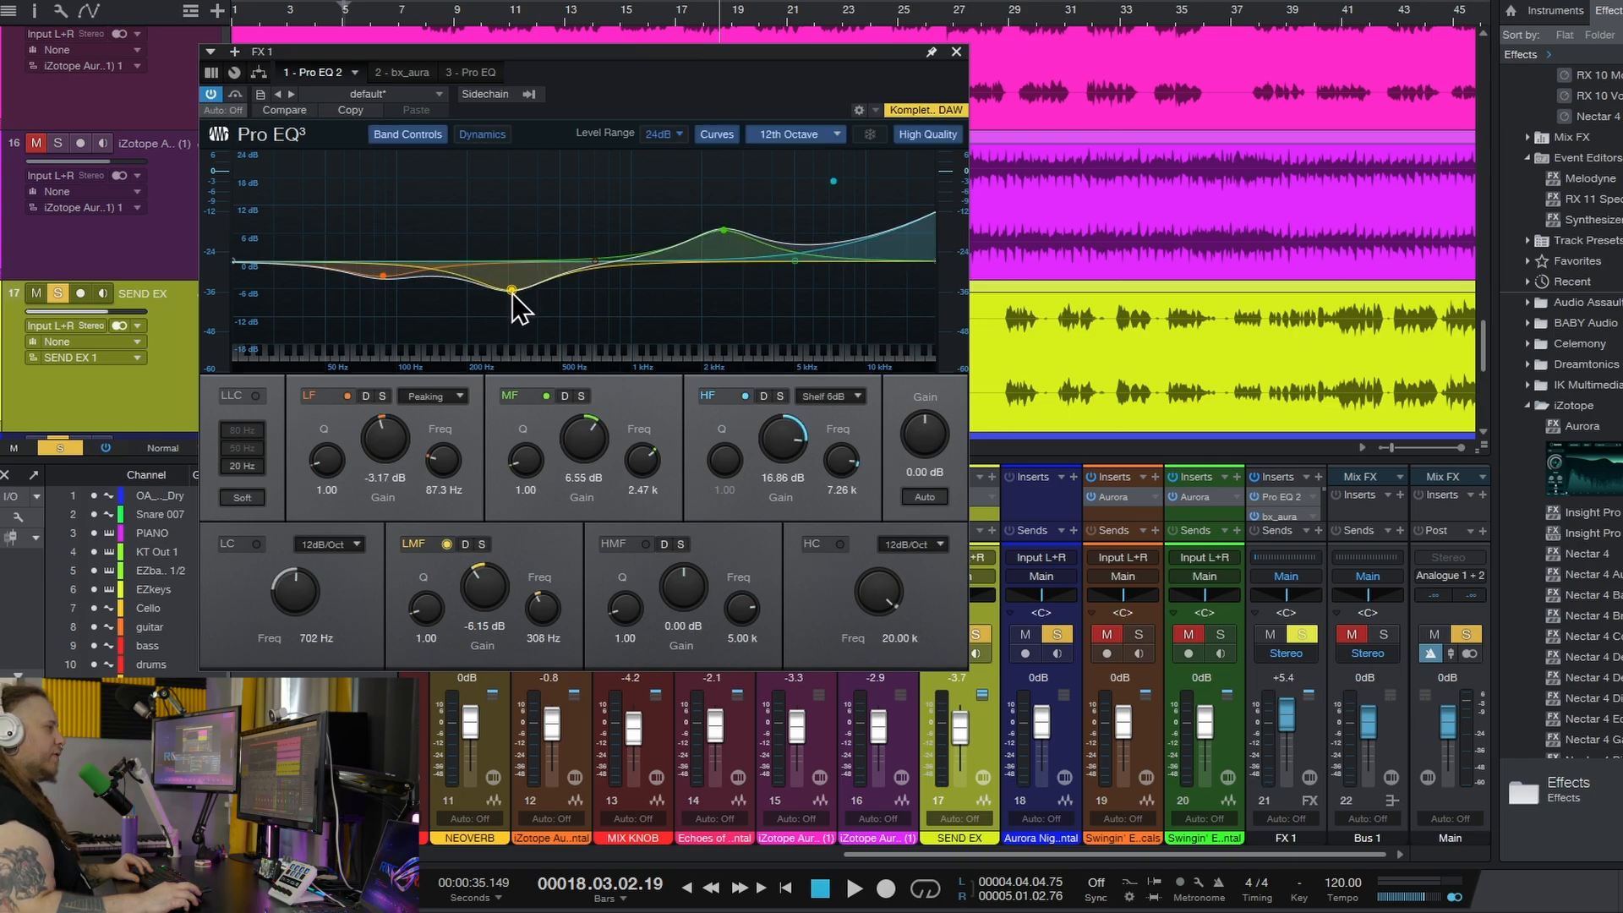
{"action": "left_click_drag", "start_coordinate": [723, 230], "coordinate": [718, 237]}
{"action": "key", "text": "space"}
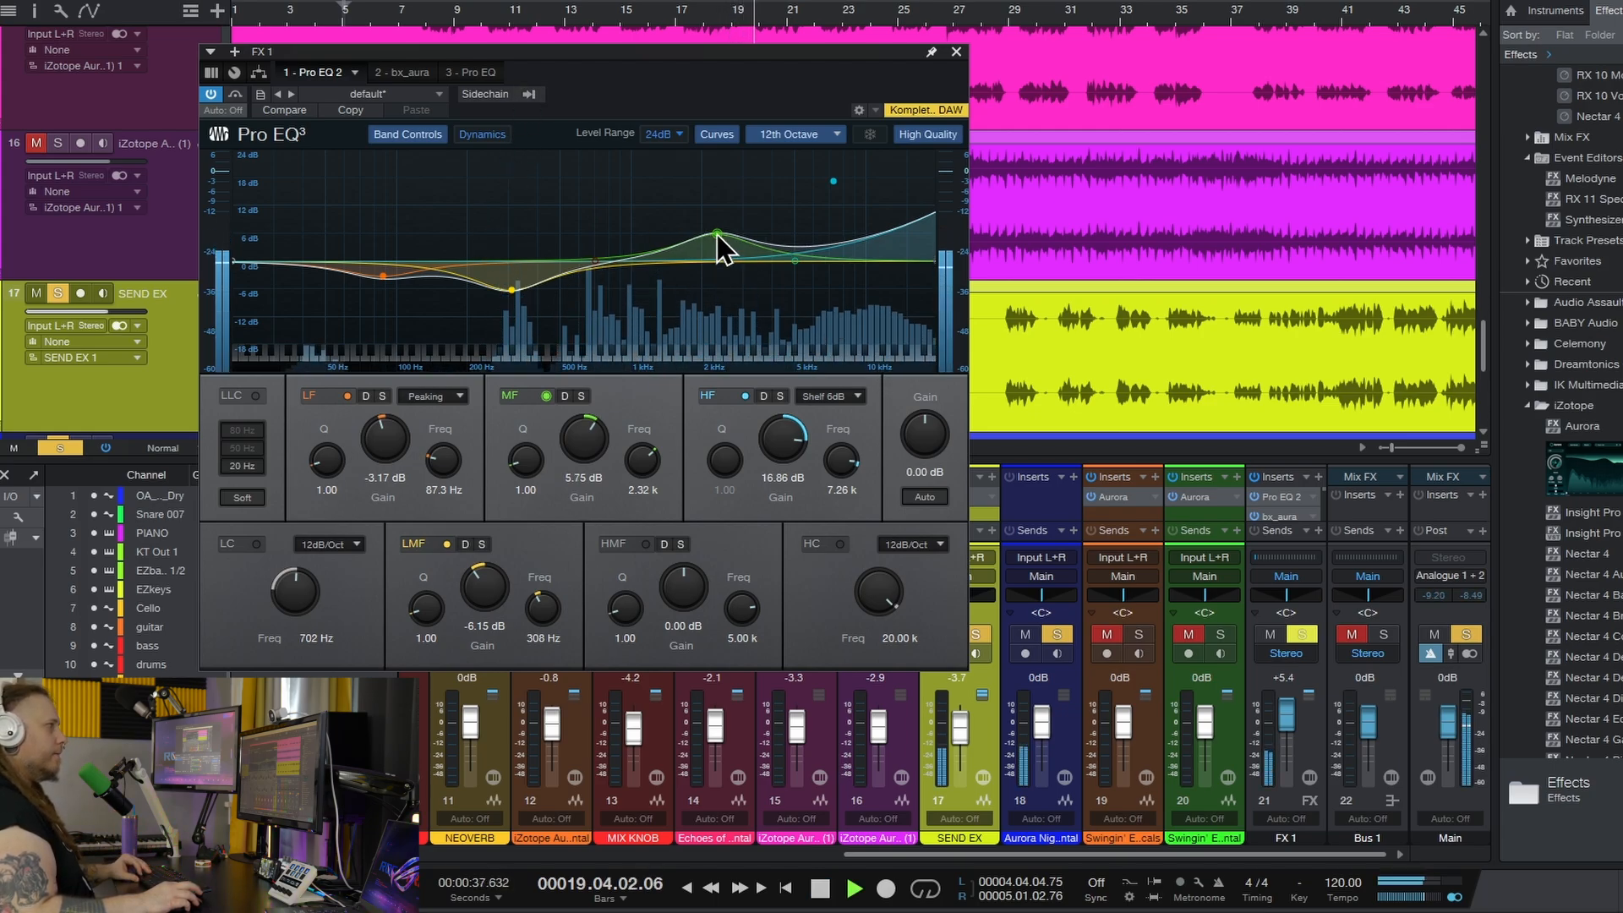
{"action": "left_click_drag", "start_coordinate": [717, 234], "coordinate": [713, 238]}
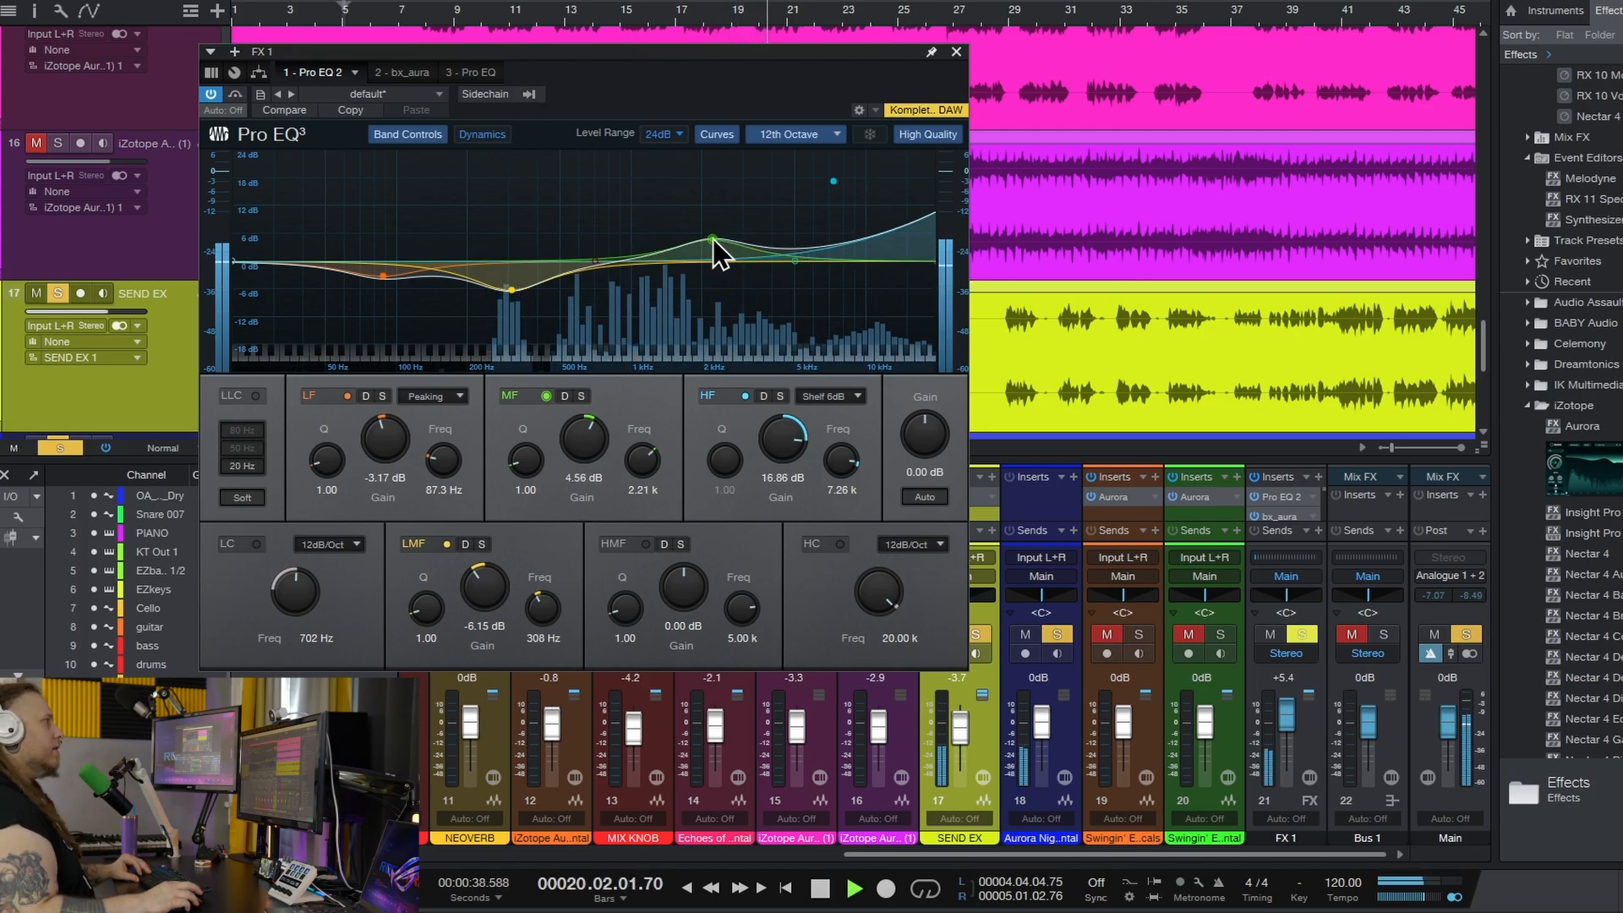
Enable the Pro EQ after the reverb and set LMF to -7.93 dB at 374 Hz and HF to 5.16 dB at 7.60 kHz.
{"action": "left_click", "coordinate": [471, 72]}
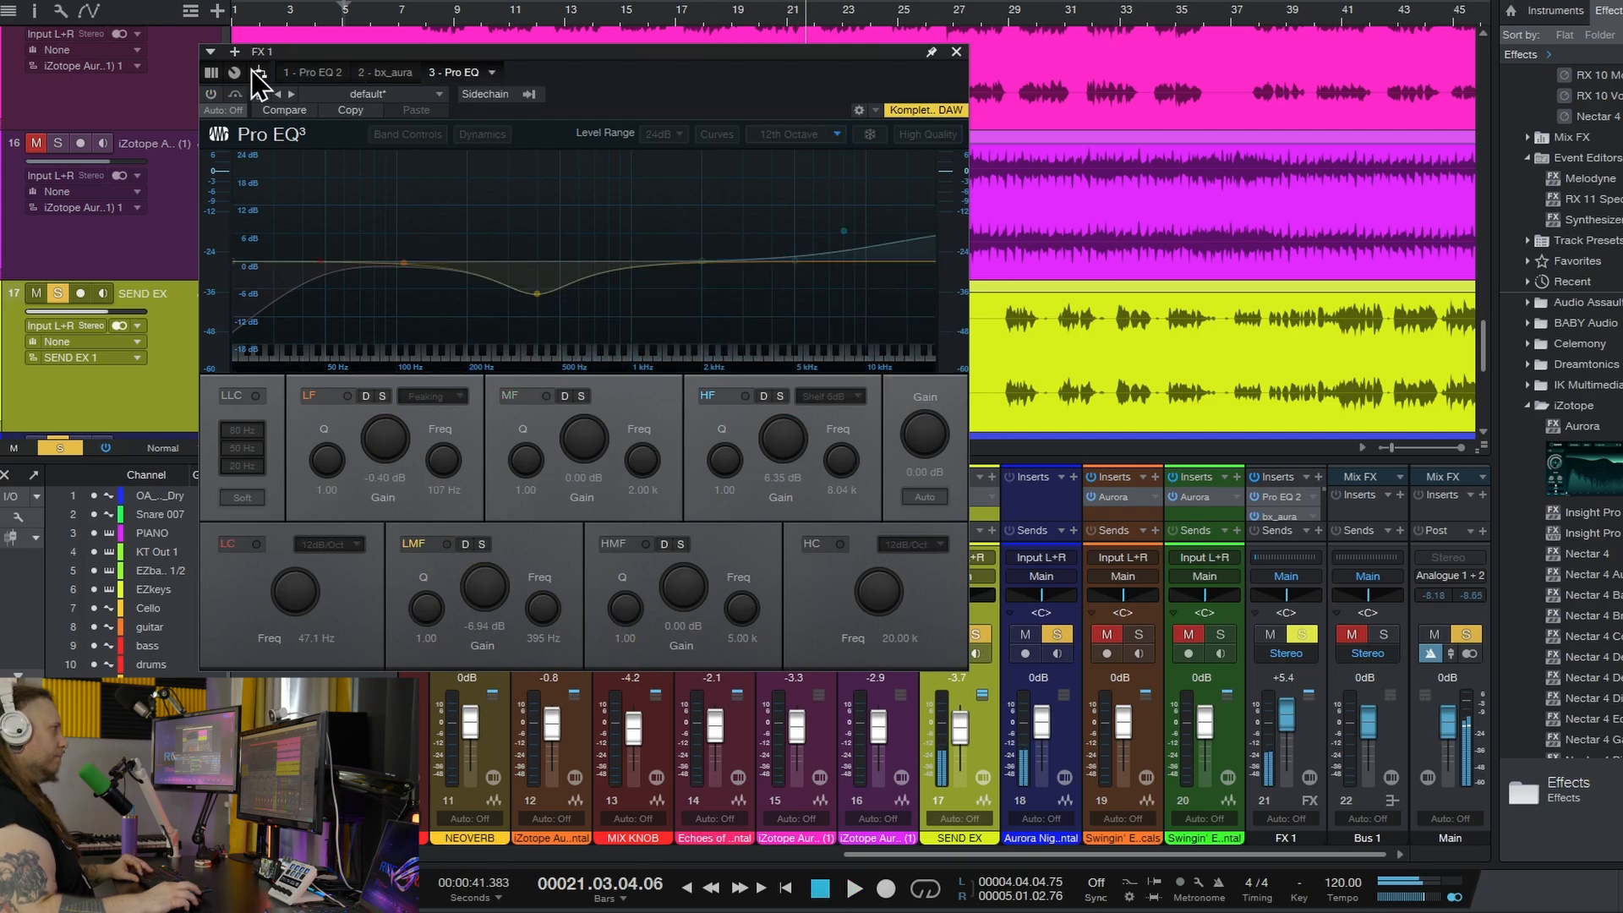
{"action": "left_click", "coordinate": [211, 94]}
{"action": "mouse_move", "coordinate": [536, 296]}
{"action": "left_mouse_down"}
{"action": "mouse_move", "coordinate": [534, 280]}
{"action": "mouse_move", "coordinate": [531, 298]}
{"action": "left_mouse_up"}
{"action": "key", "text": "space"}
{"action": "key", "text": "space"}
{"action": "left_click_drag", "start_coordinate": [829, 230], "coordinate": [839, 233]}
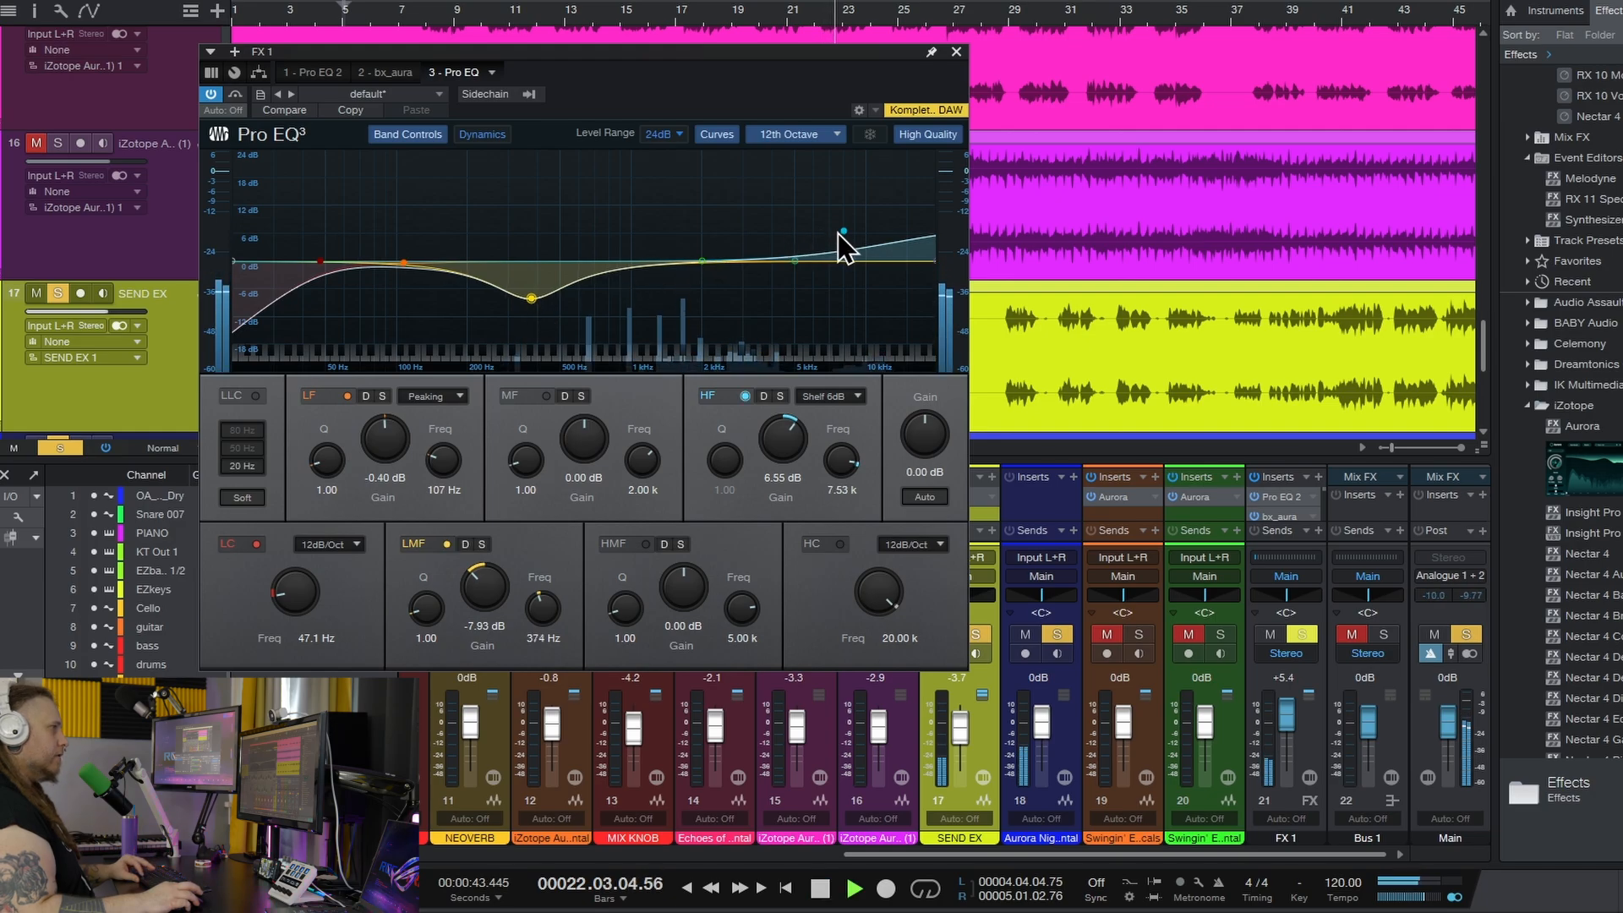
Balance the FX 1 return during playback with bx_aura showing, first at -5.0 dB, ending at +0.9 dB, and stop playback.
{"action": "left_click", "coordinate": [404, 75]}
{"action": "scroll", "coordinate": [1286, 728], "scroll_direction": "down", "scroll_amount": 5}
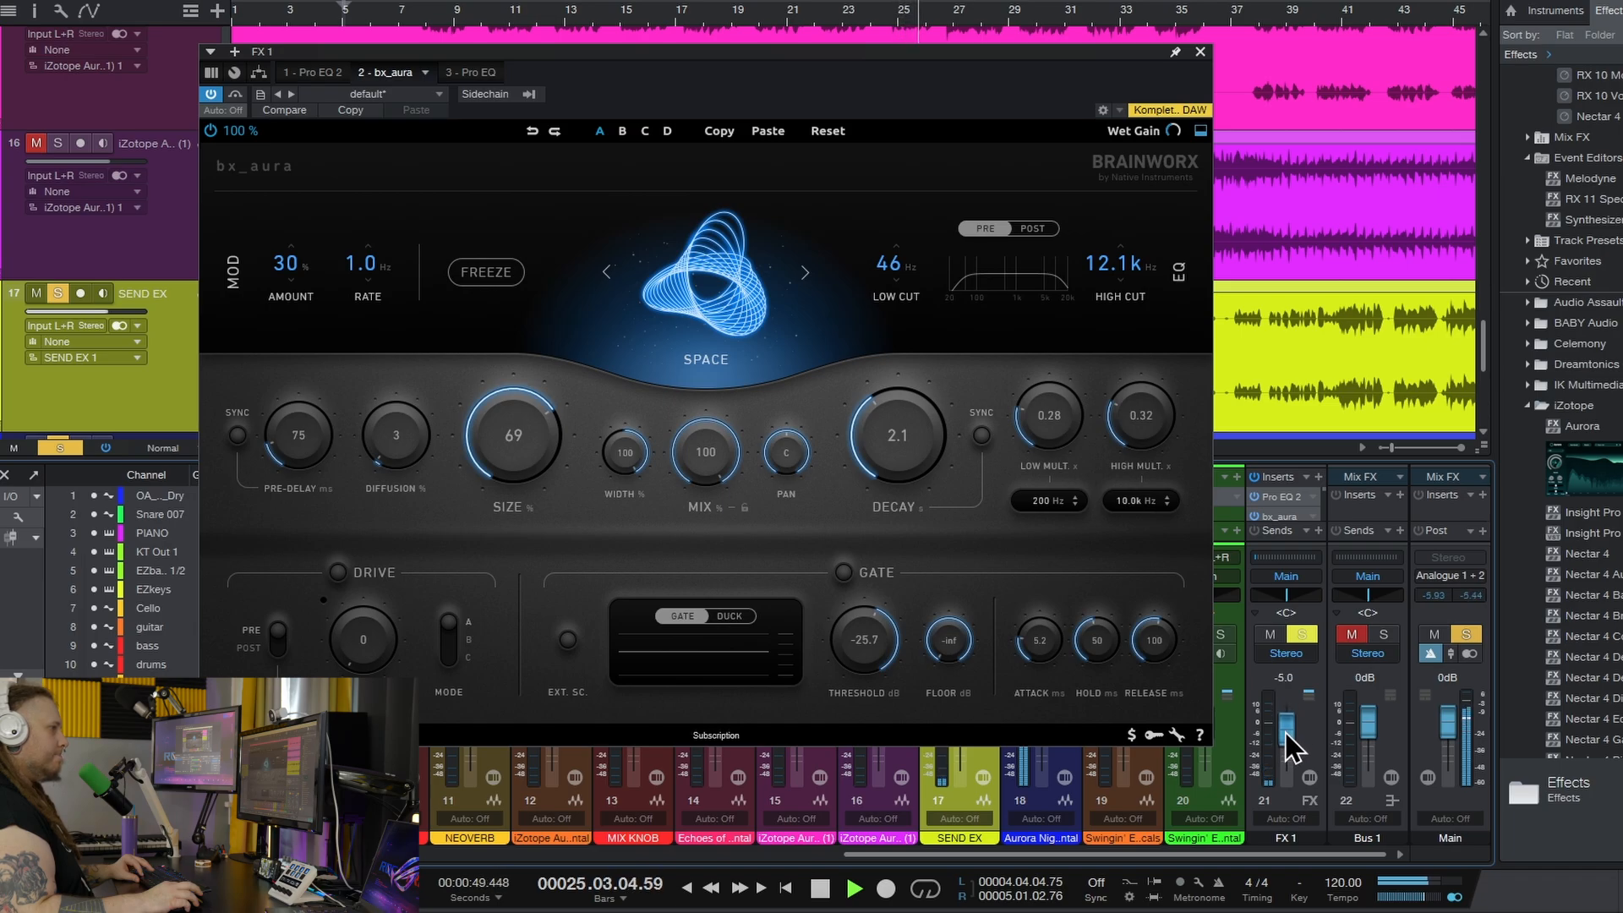
{"action": "left_click_drag", "start_coordinate": [1000, 65], "coordinate": [559, 101]}
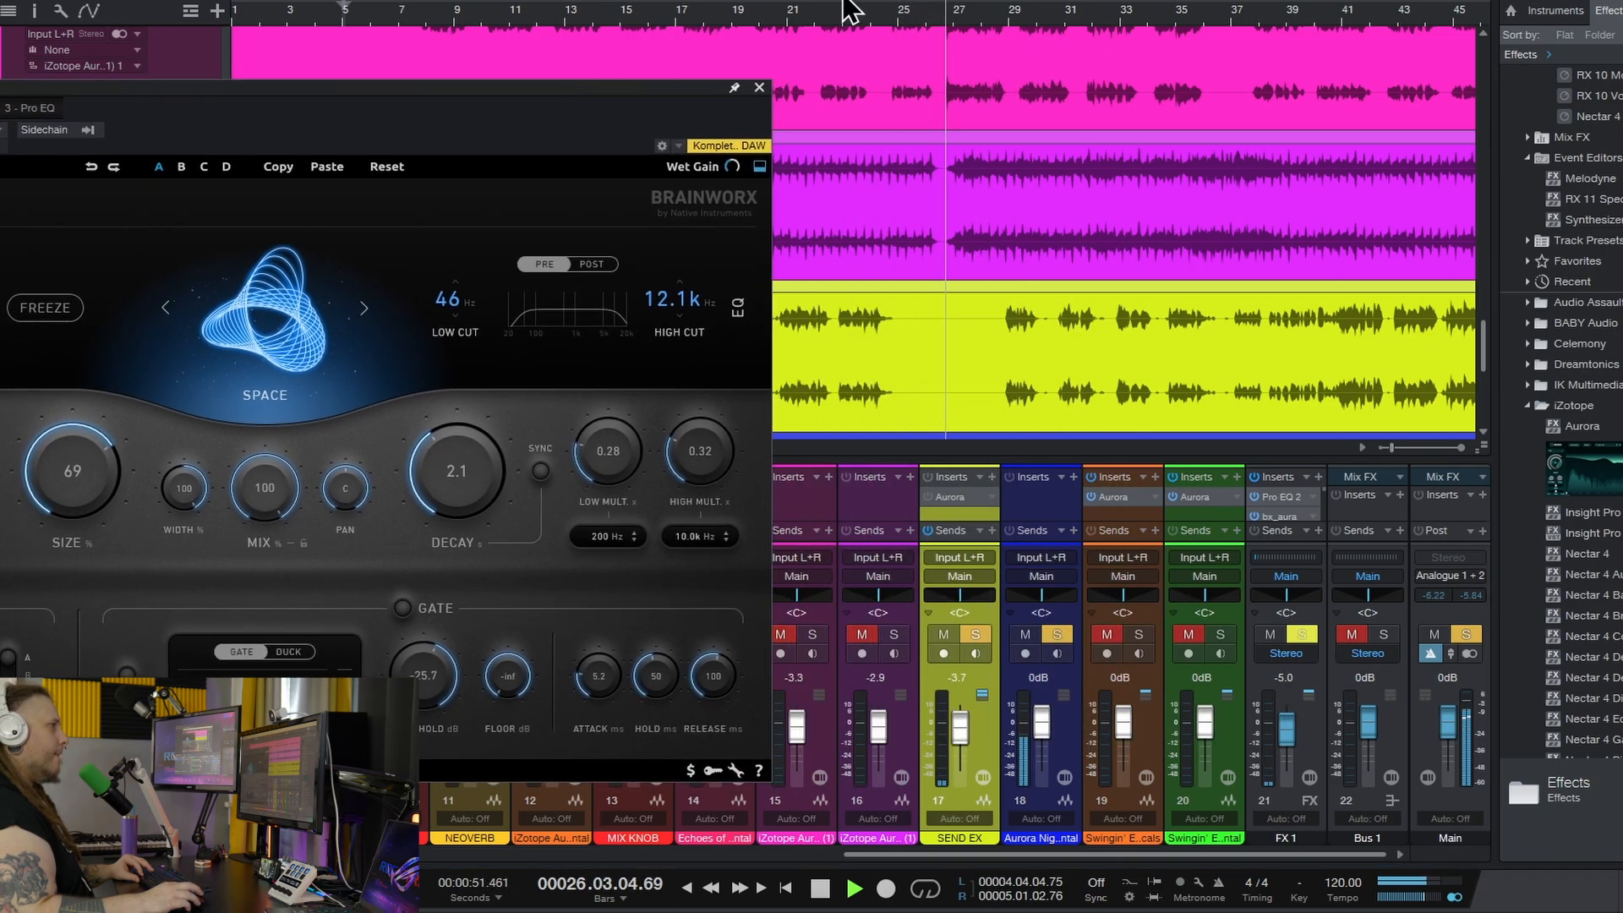
{"action": "left_click_drag", "start_coordinate": [378, 80], "coordinate": [718, 36]}
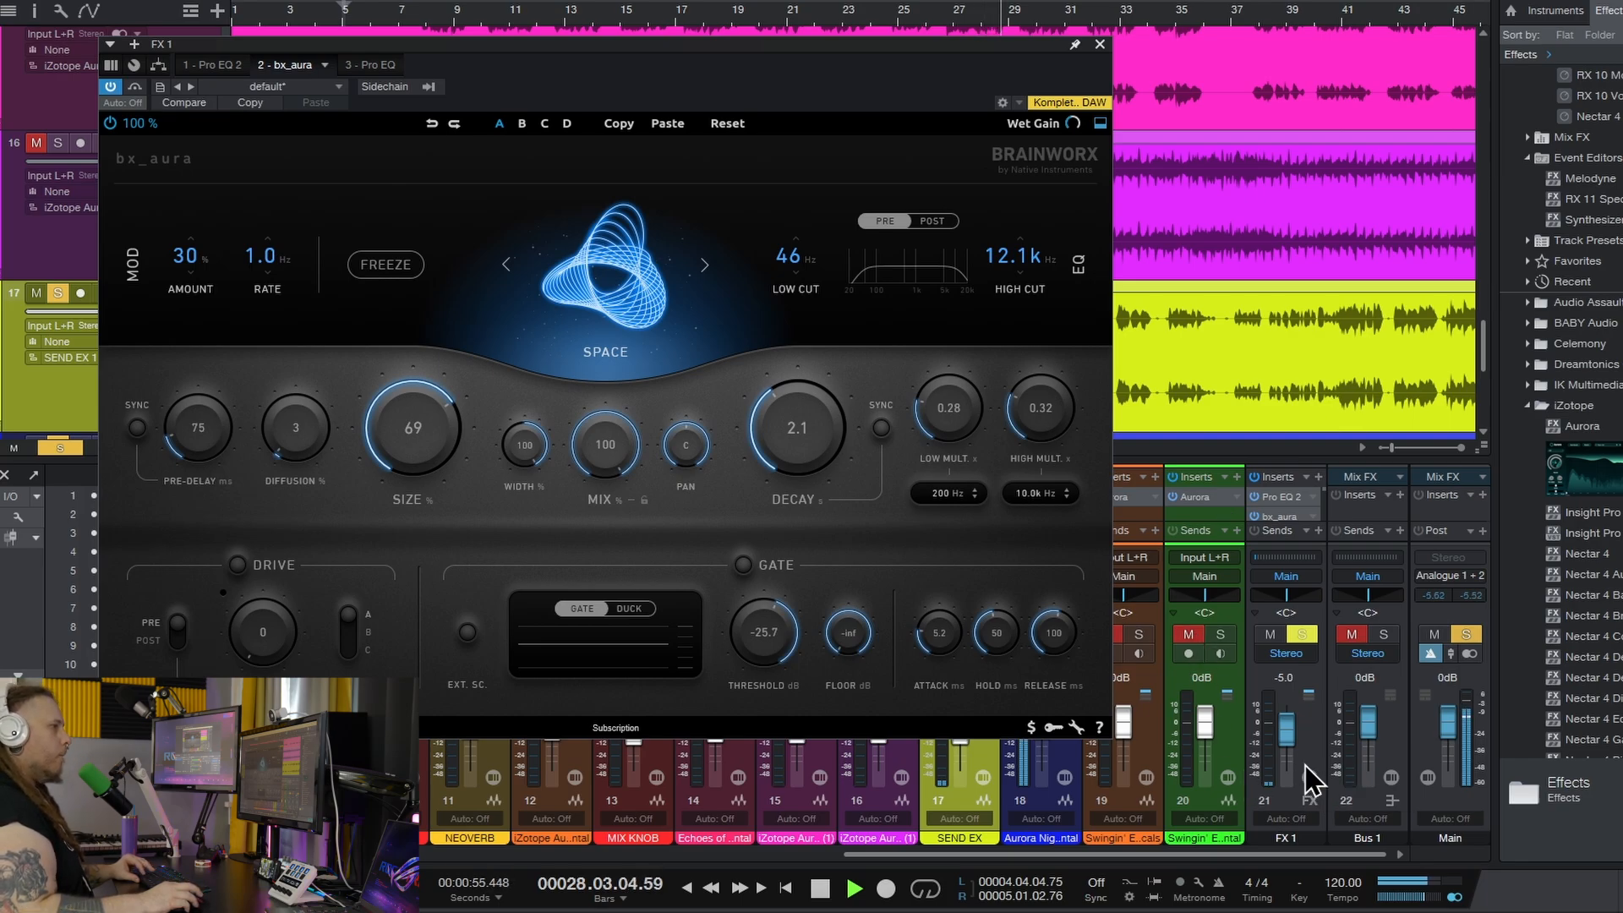
{"action": "scroll", "coordinate": [1288, 747], "scroll_direction": "up", "scroll_amount": 2}
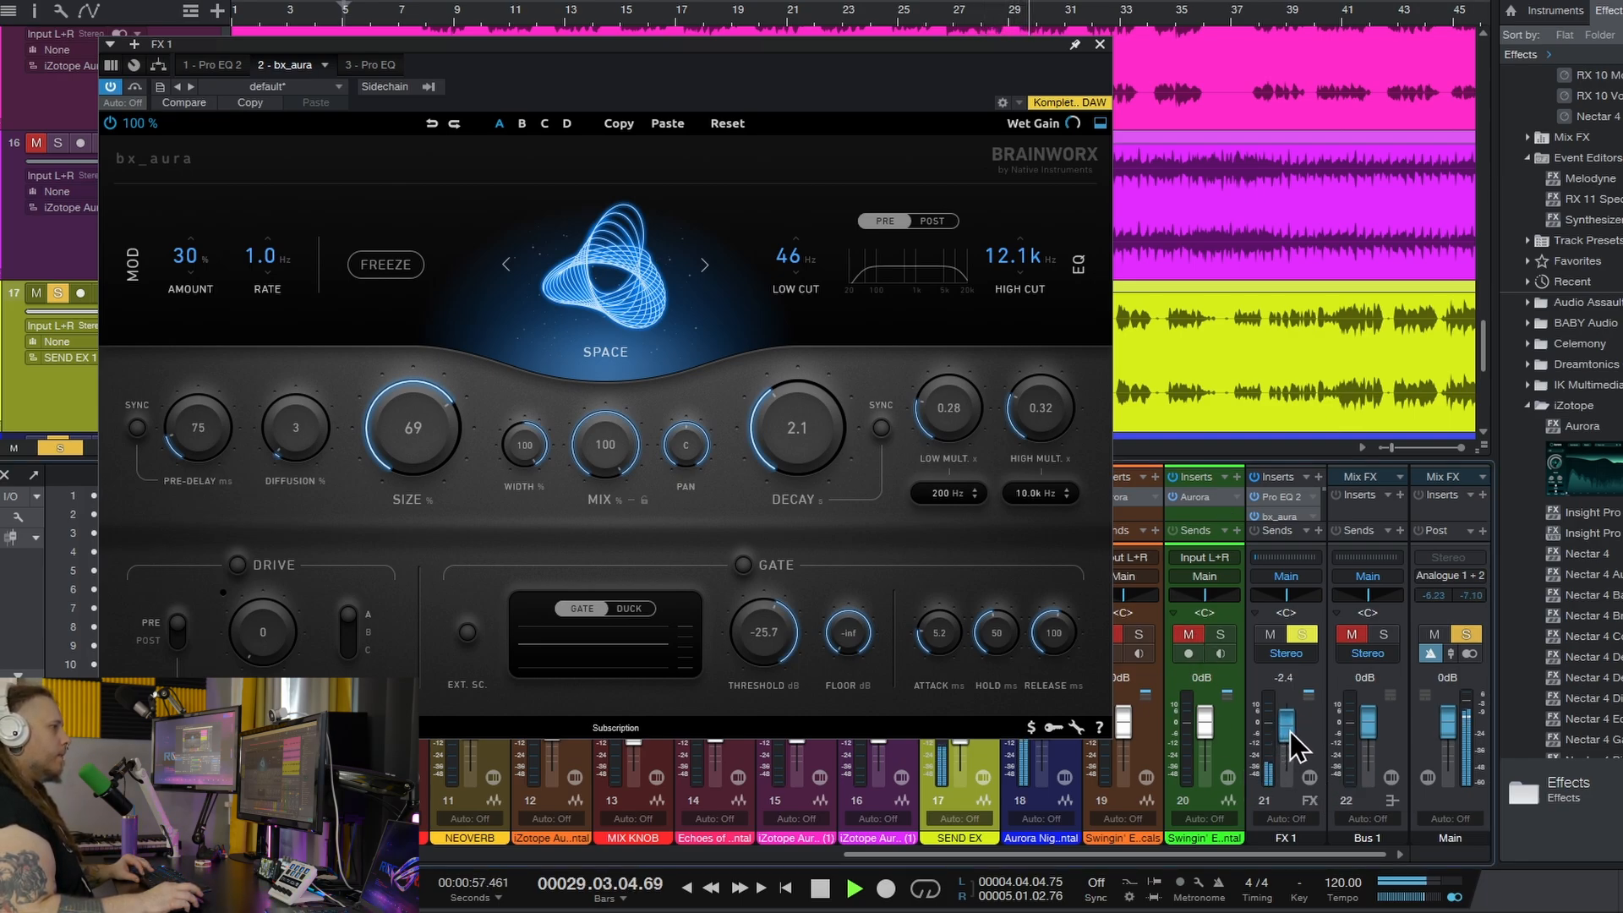
{"action": "scroll", "coordinate": [1291, 733], "scroll_direction": "up", "scroll_amount": 3}
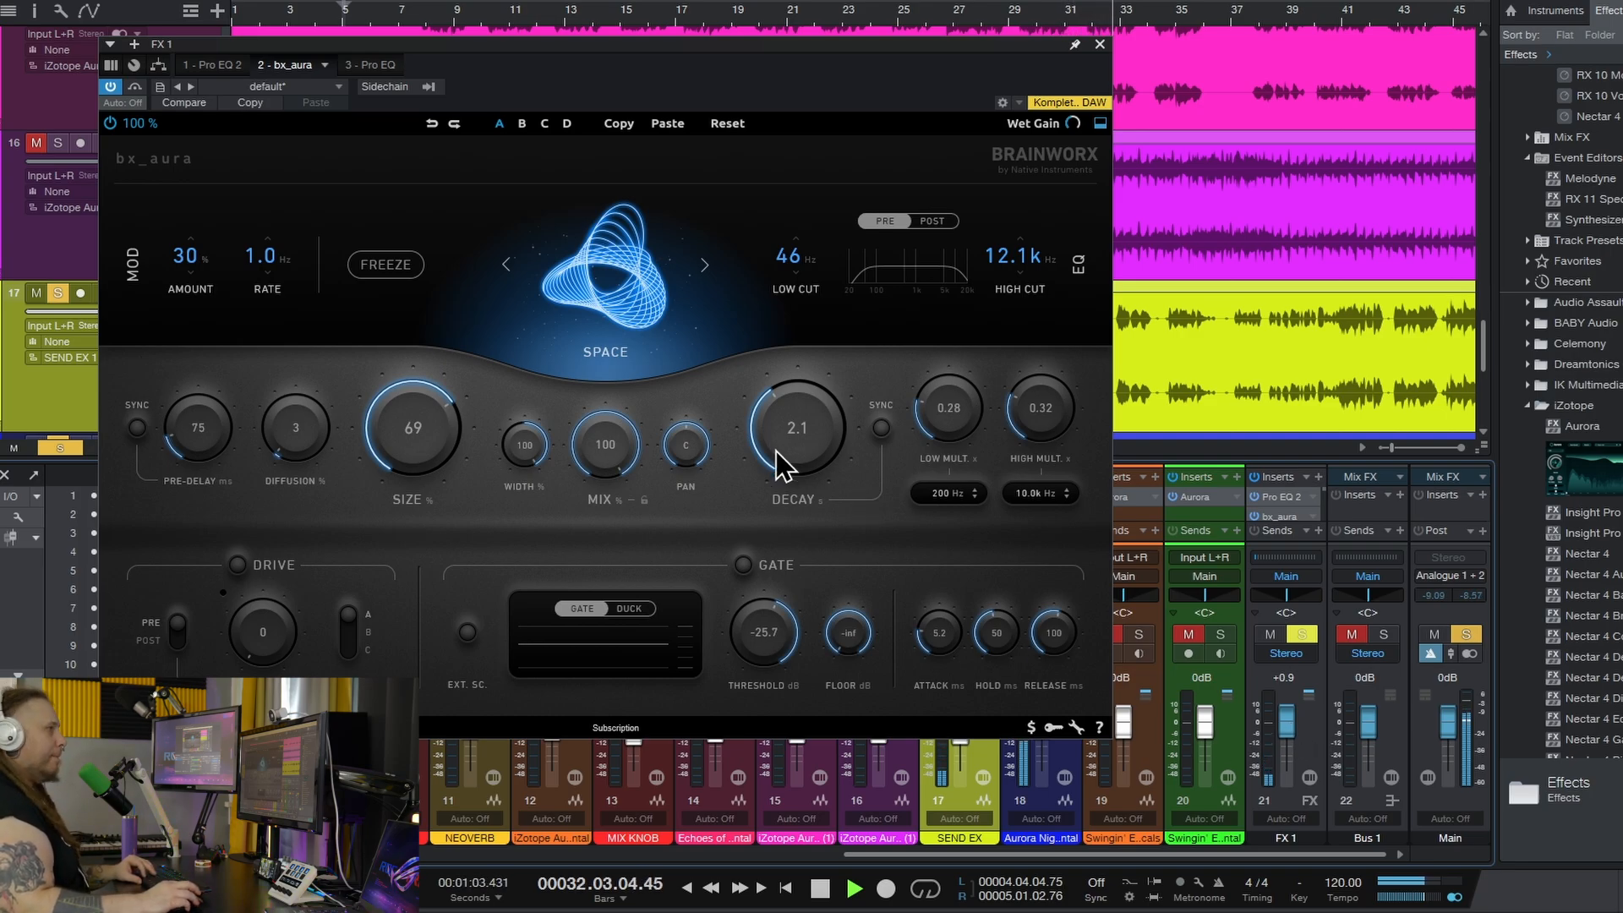
{"action": "key", "text": "space"}
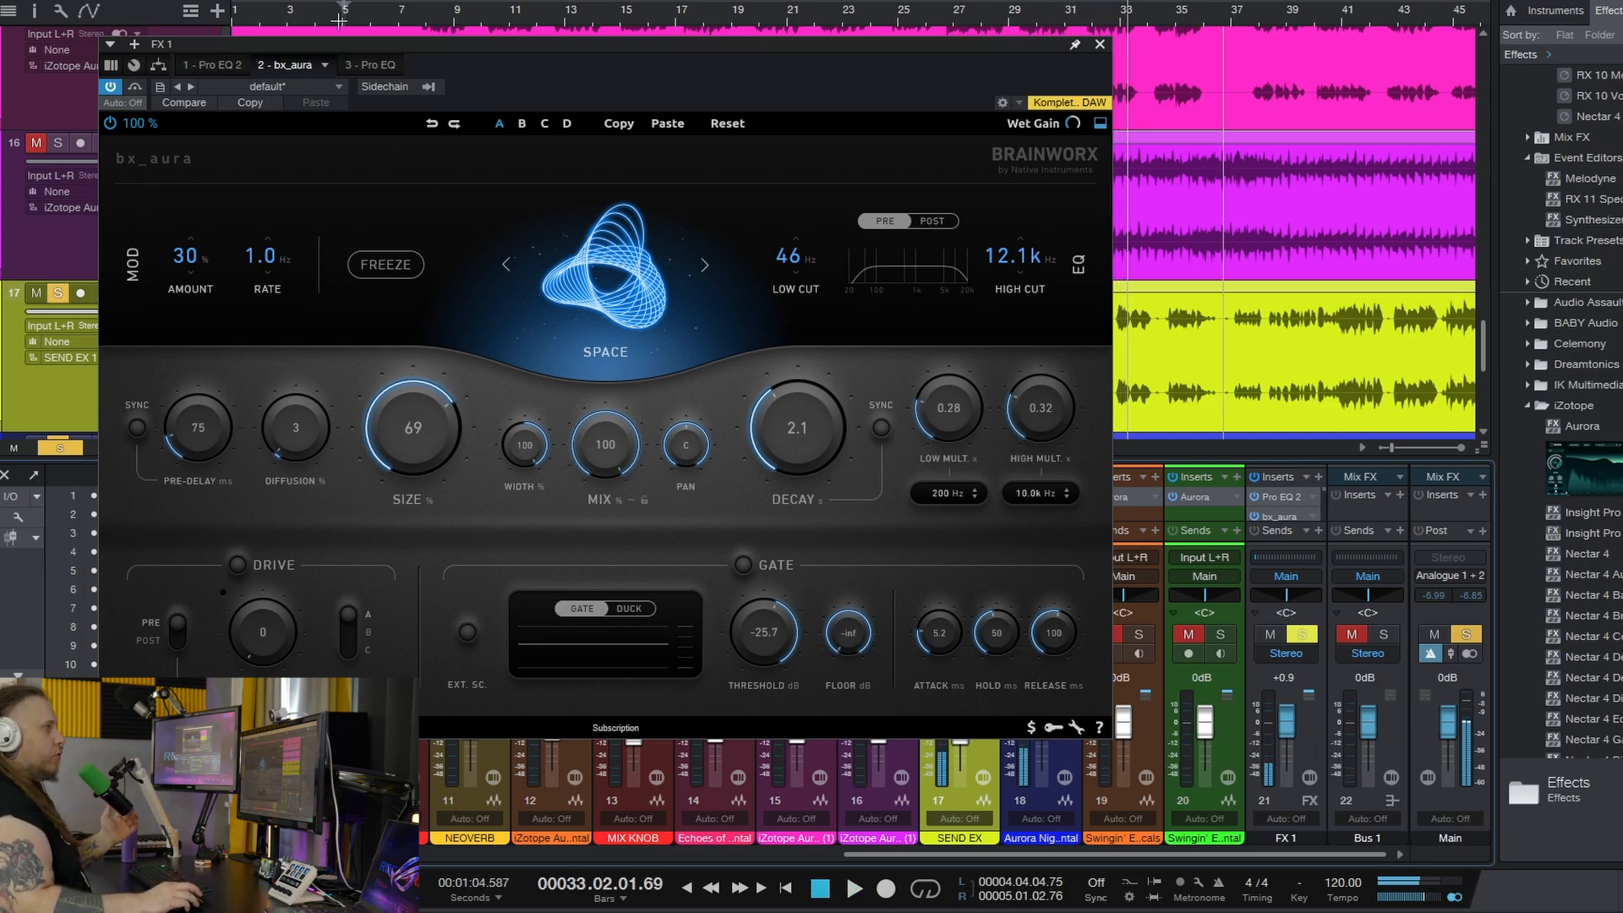
Review the EQ after the reverb, and cycle through bx_aura's reverb algorithms, ending on Soft.
{"action": "left_click", "coordinate": [378, 65]}
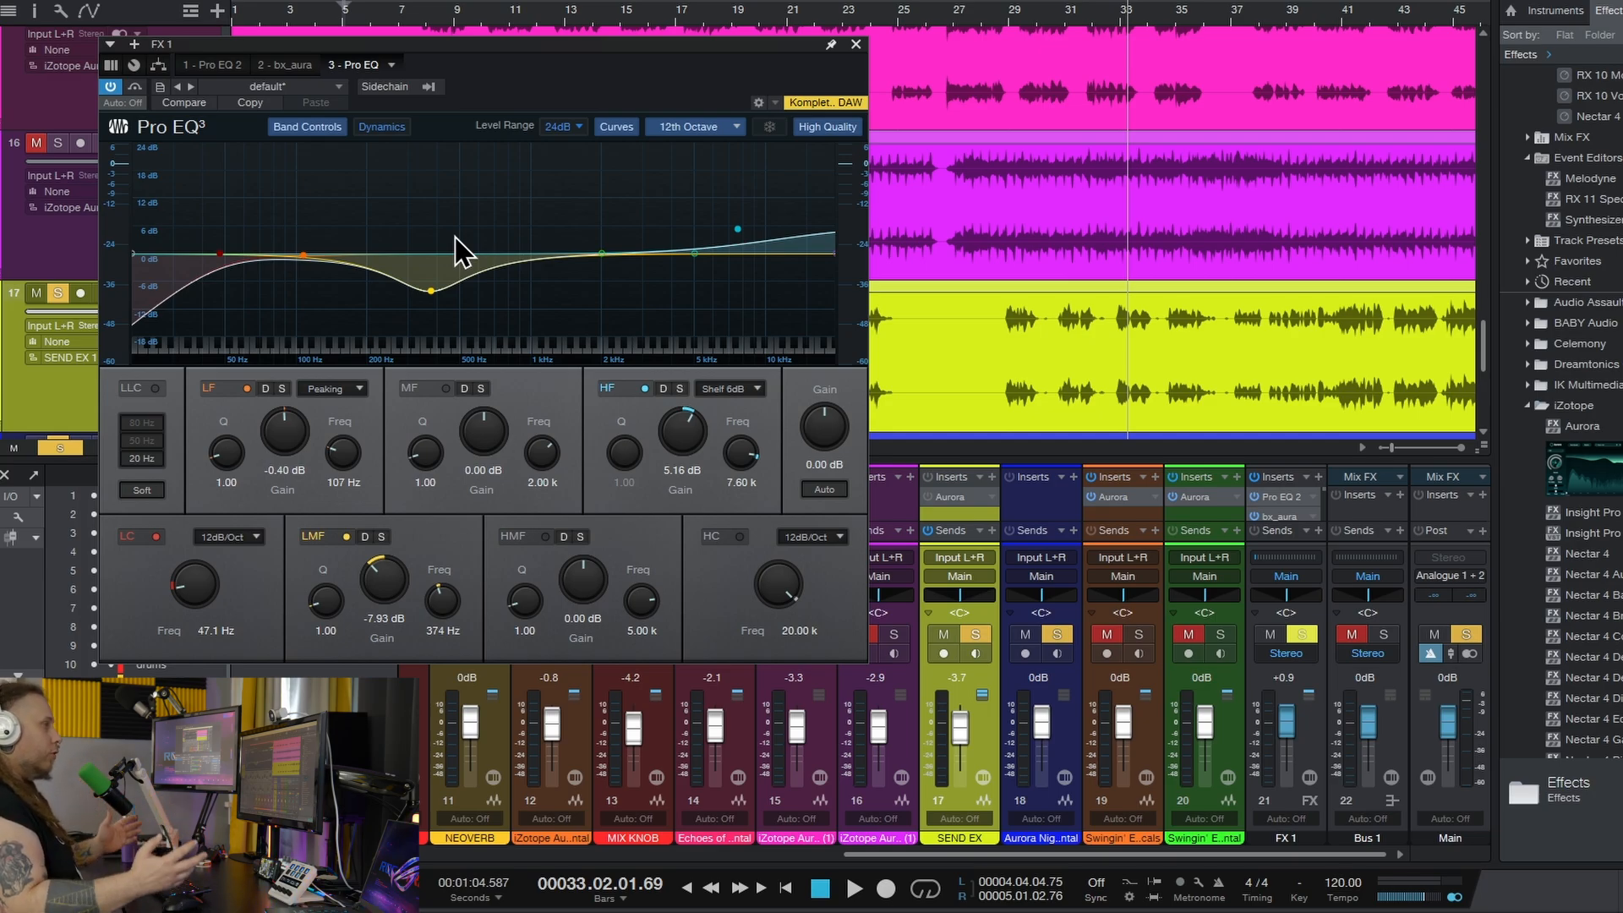
{"action": "left_click", "coordinate": [292, 65]}
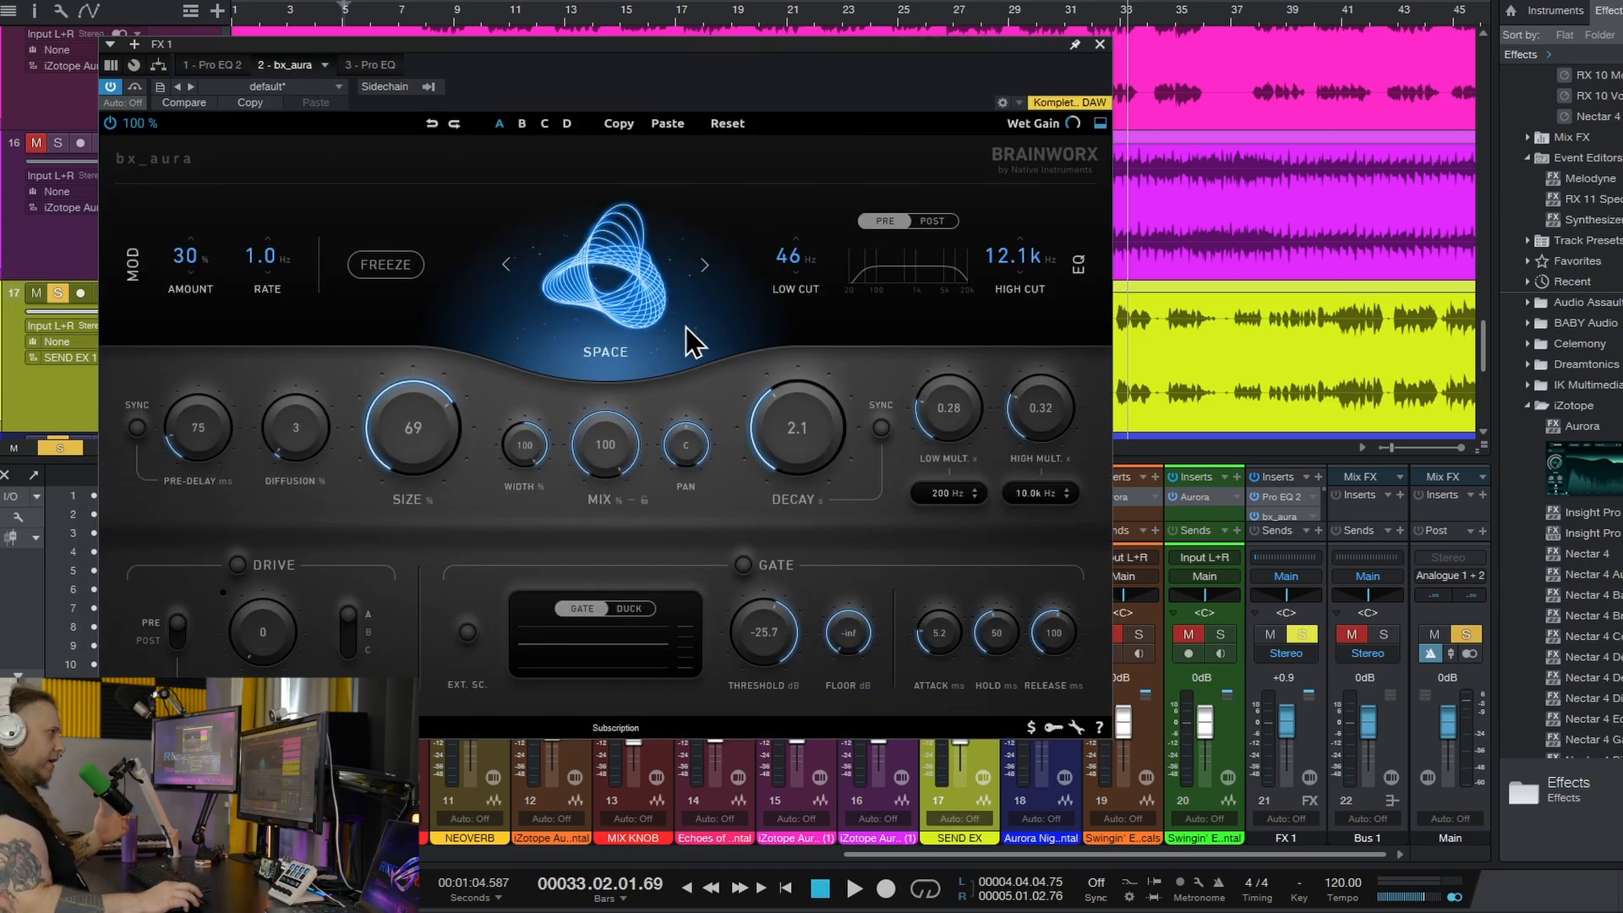
{"action": "left_click", "coordinate": [707, 265]}
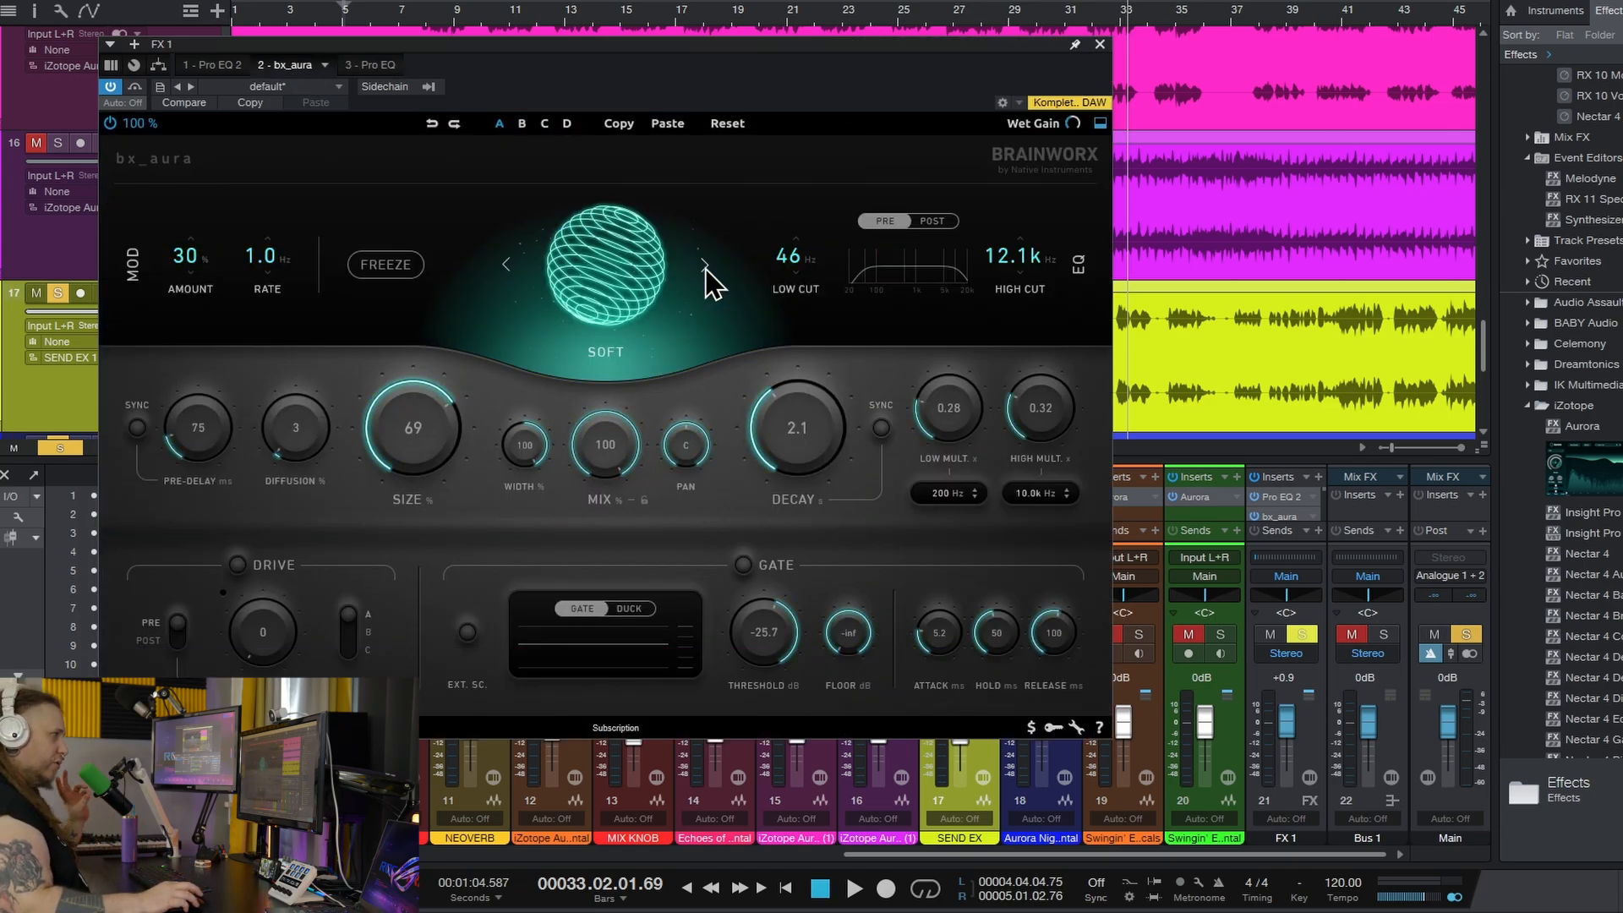
{"action": "left_click", "coordinate": [706, 265]}
{"action": "left_click", "coordinate": [706, 265]}
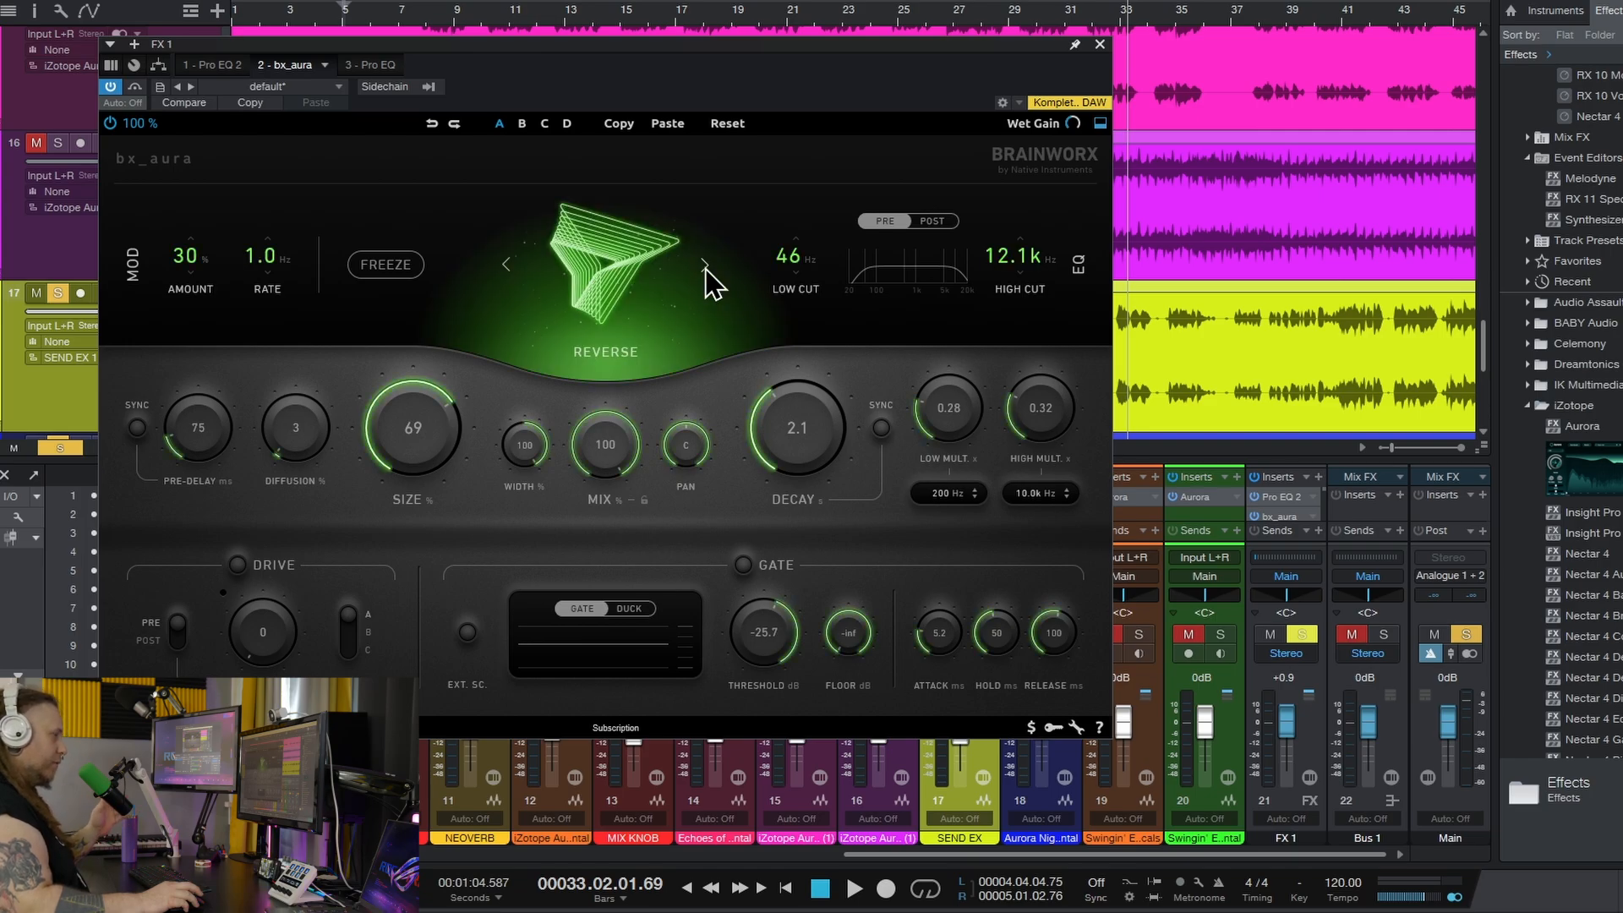
{"action": "left_click", "coordinate": [706, 265]}
{"action": "left_click", "coordinate": [507, 264]}
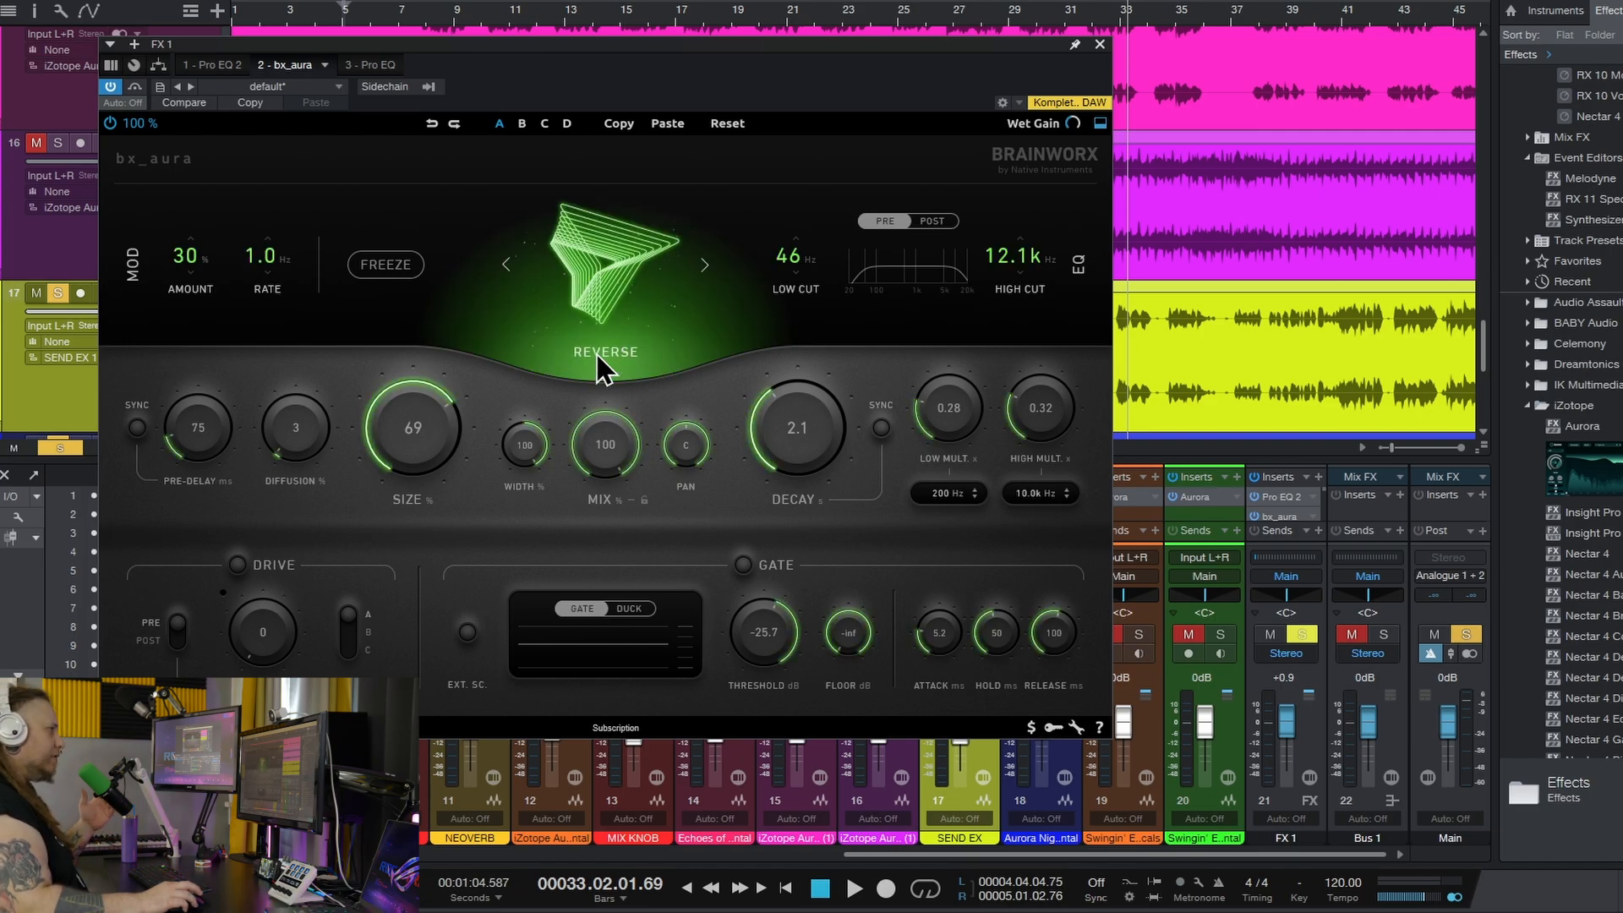
{"action": "left_click", "coordinate": [704, 267]}
{"action": "left_click", "coordinate": [704, 268]}
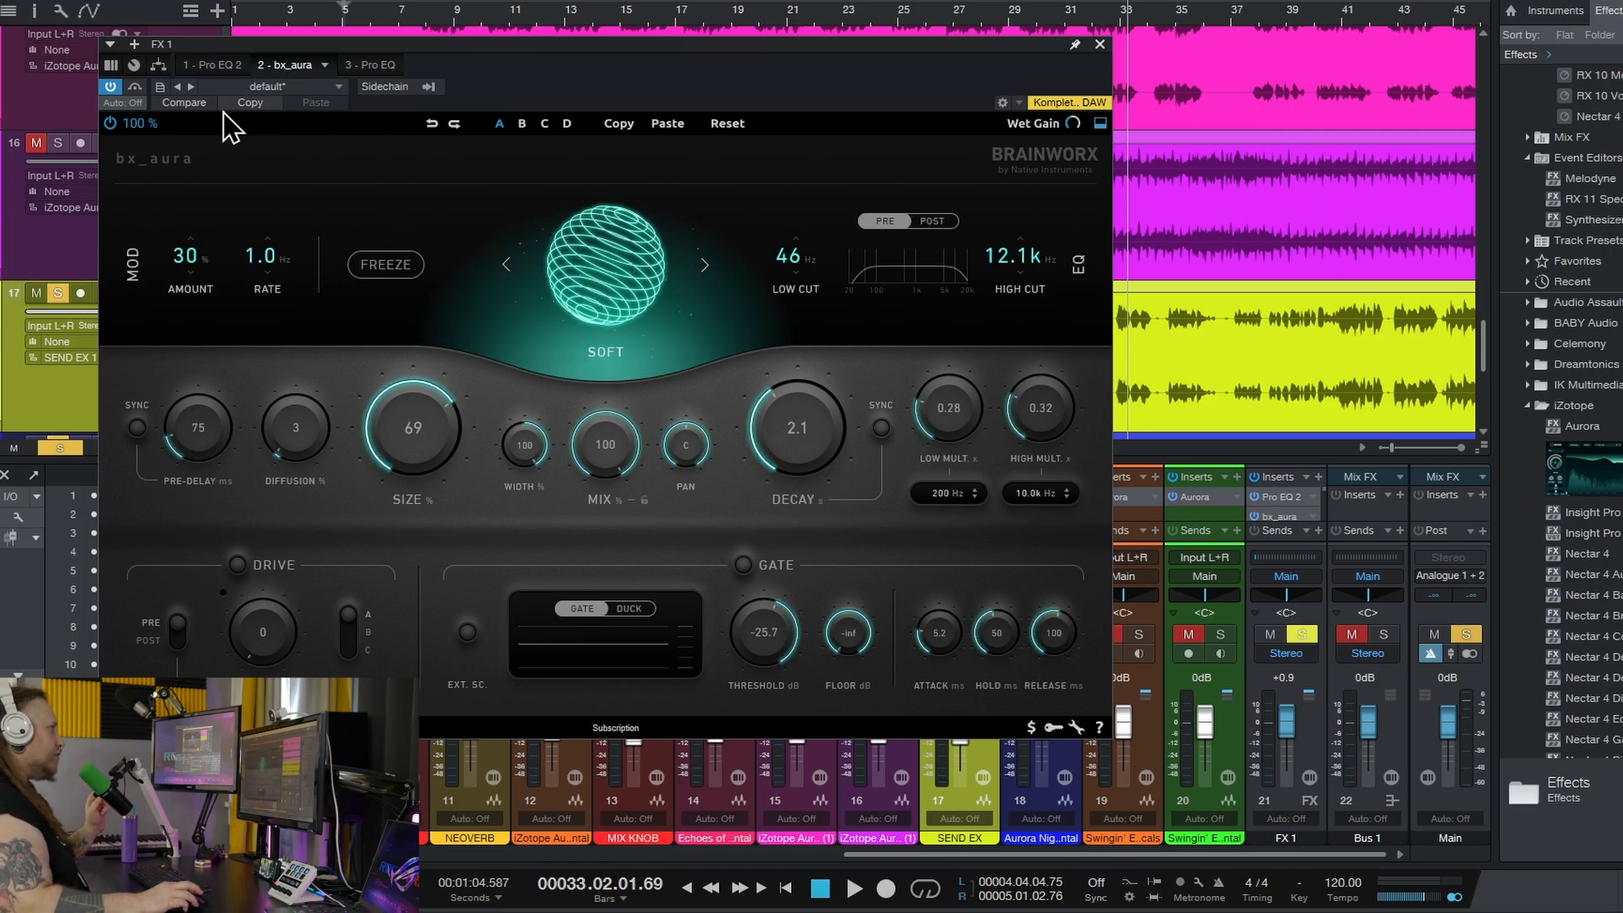
Bypass bx_aura and both Pro EQ inserts on FX 1, close the effect window, and lower the FX 1 fader fully.
{"action": "left_click_drag", "start_coordinate": [547, 47], "coordinate": [743, 57]}
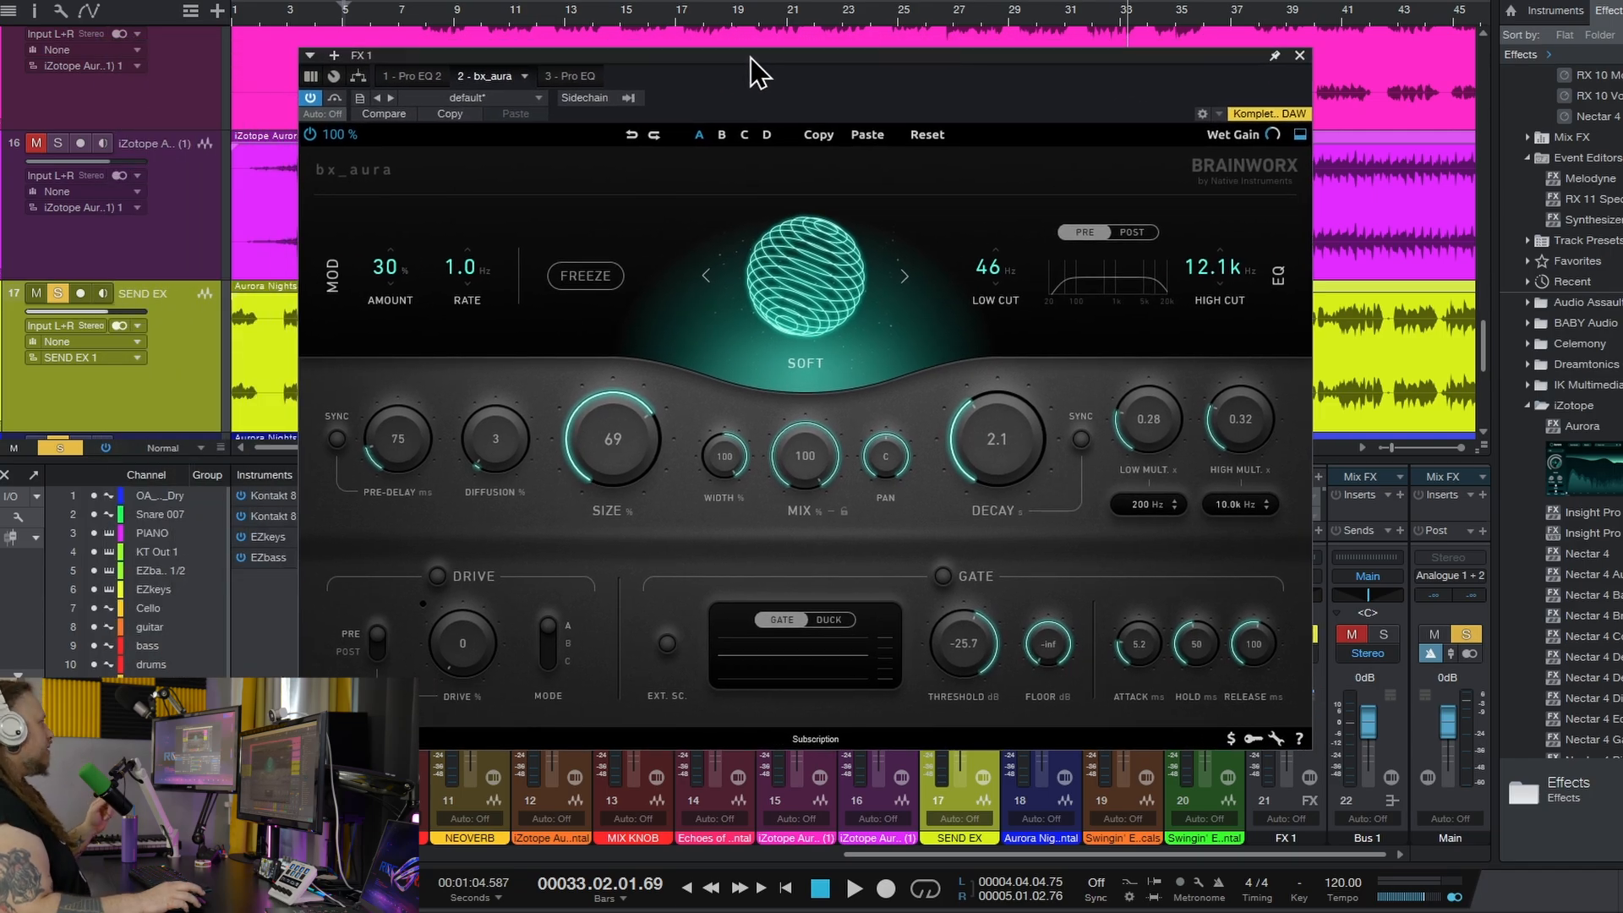
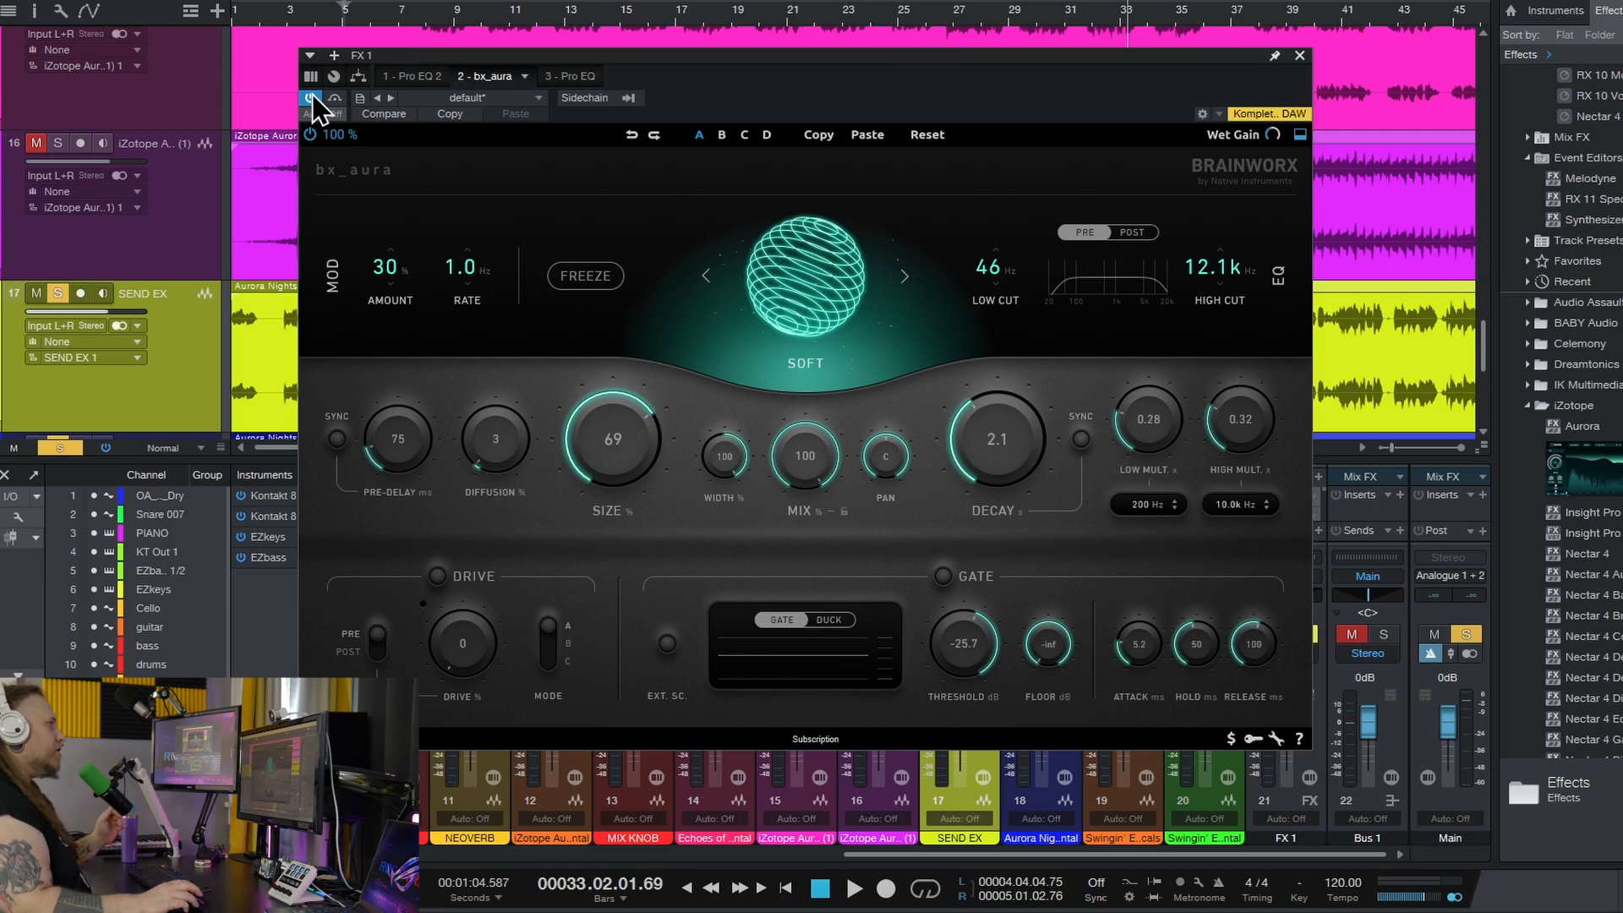
{"action": "left_click", "coordinate": [409, 76]}
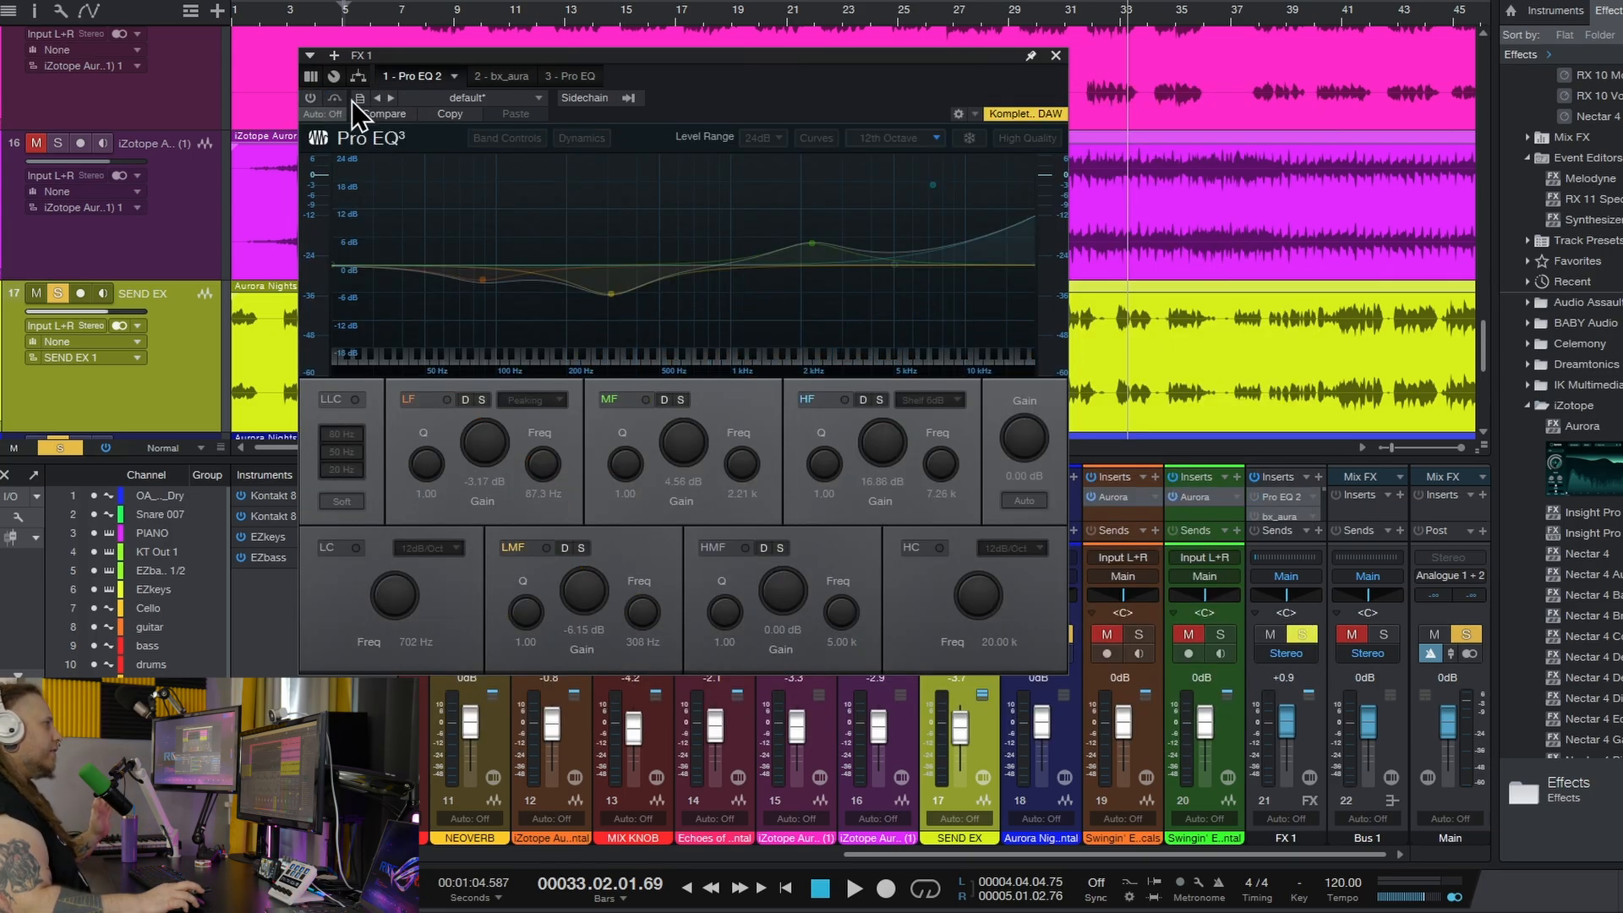
{"action": "left_click", "coordinate": [568, 77]}
{"action": "left_click", "coordinate": [309, 98]}
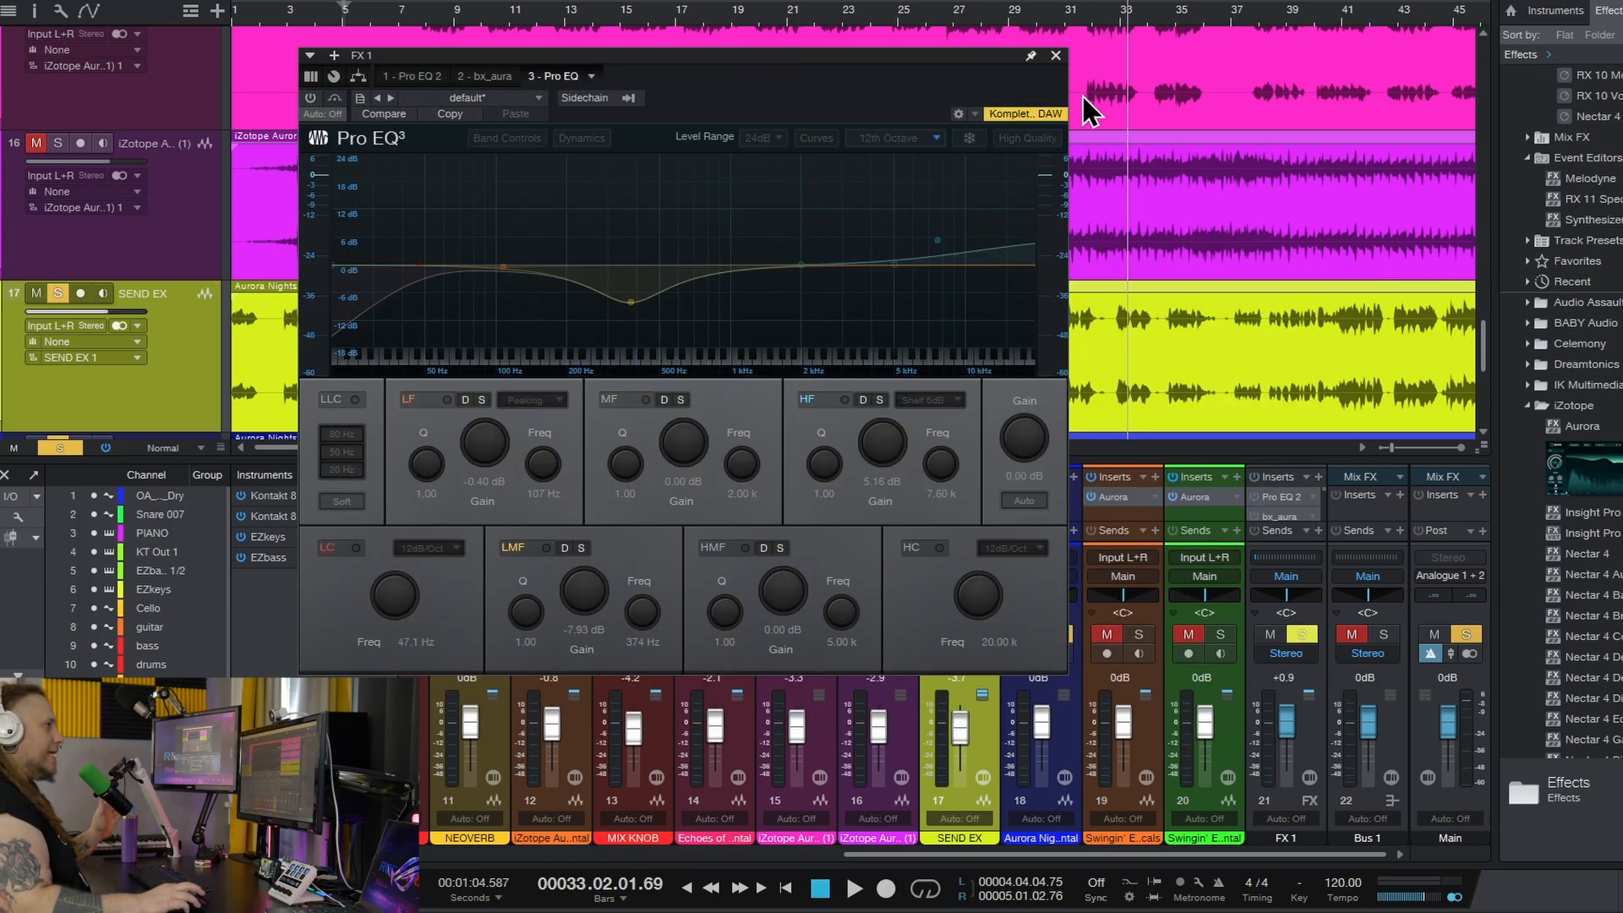
{"action": "left_click", "coordinate": [1056, 56]}
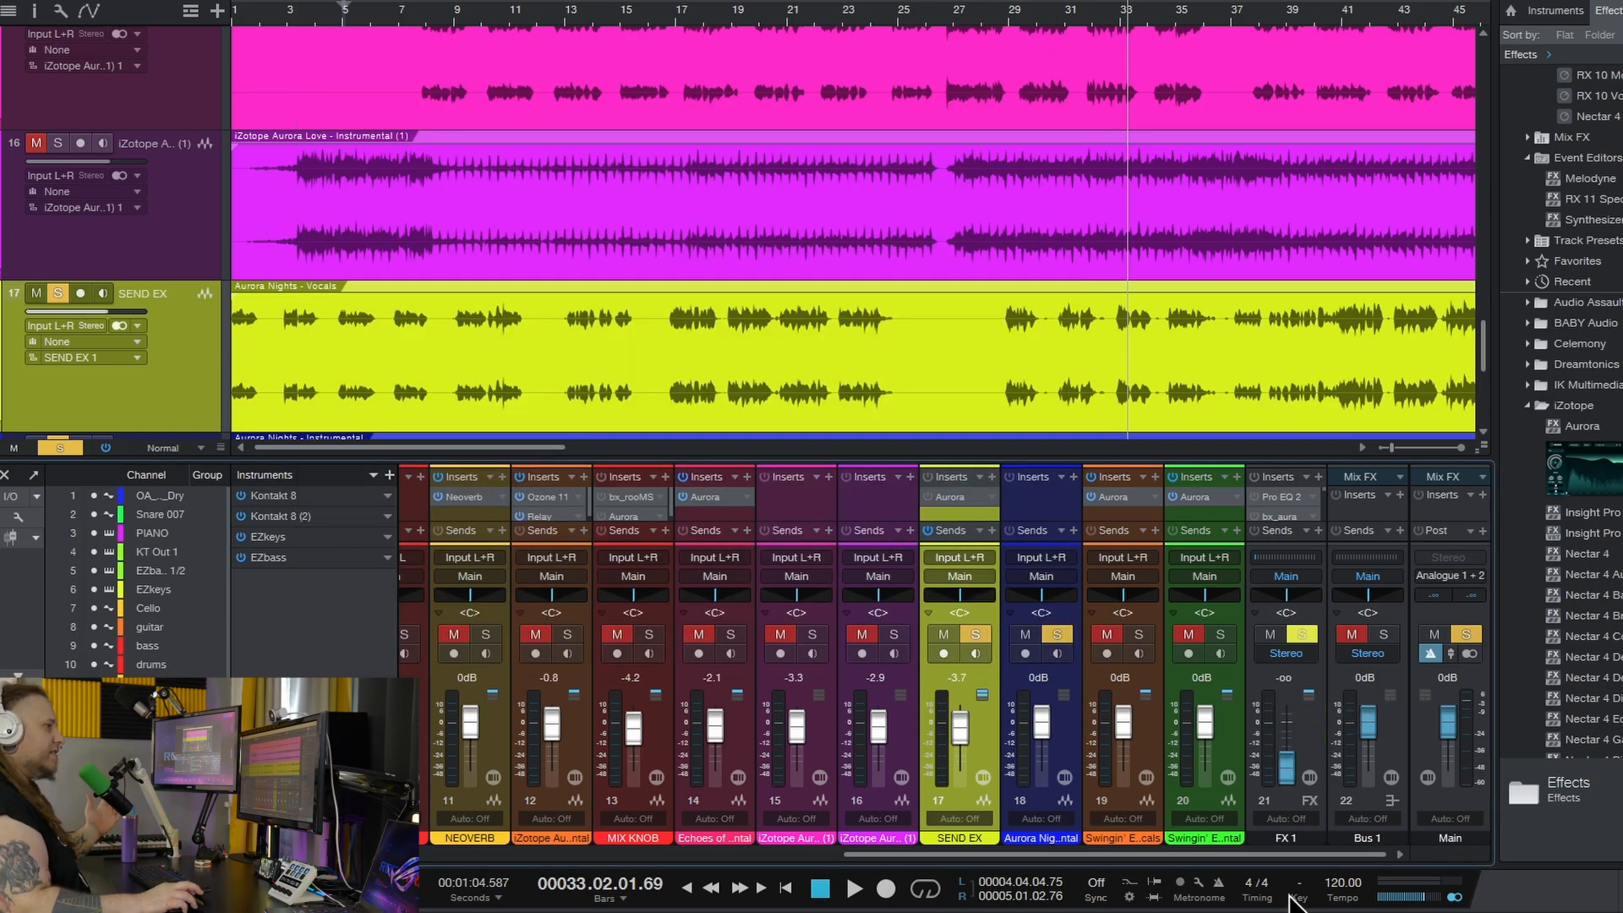
Return the playhead to the song start, hide the mixer, and open the enabled Aurora reverb on the SEND EX track.
{"action": "key", "text": "KP_0"}
{"action": "key", "text": "KP_0"}
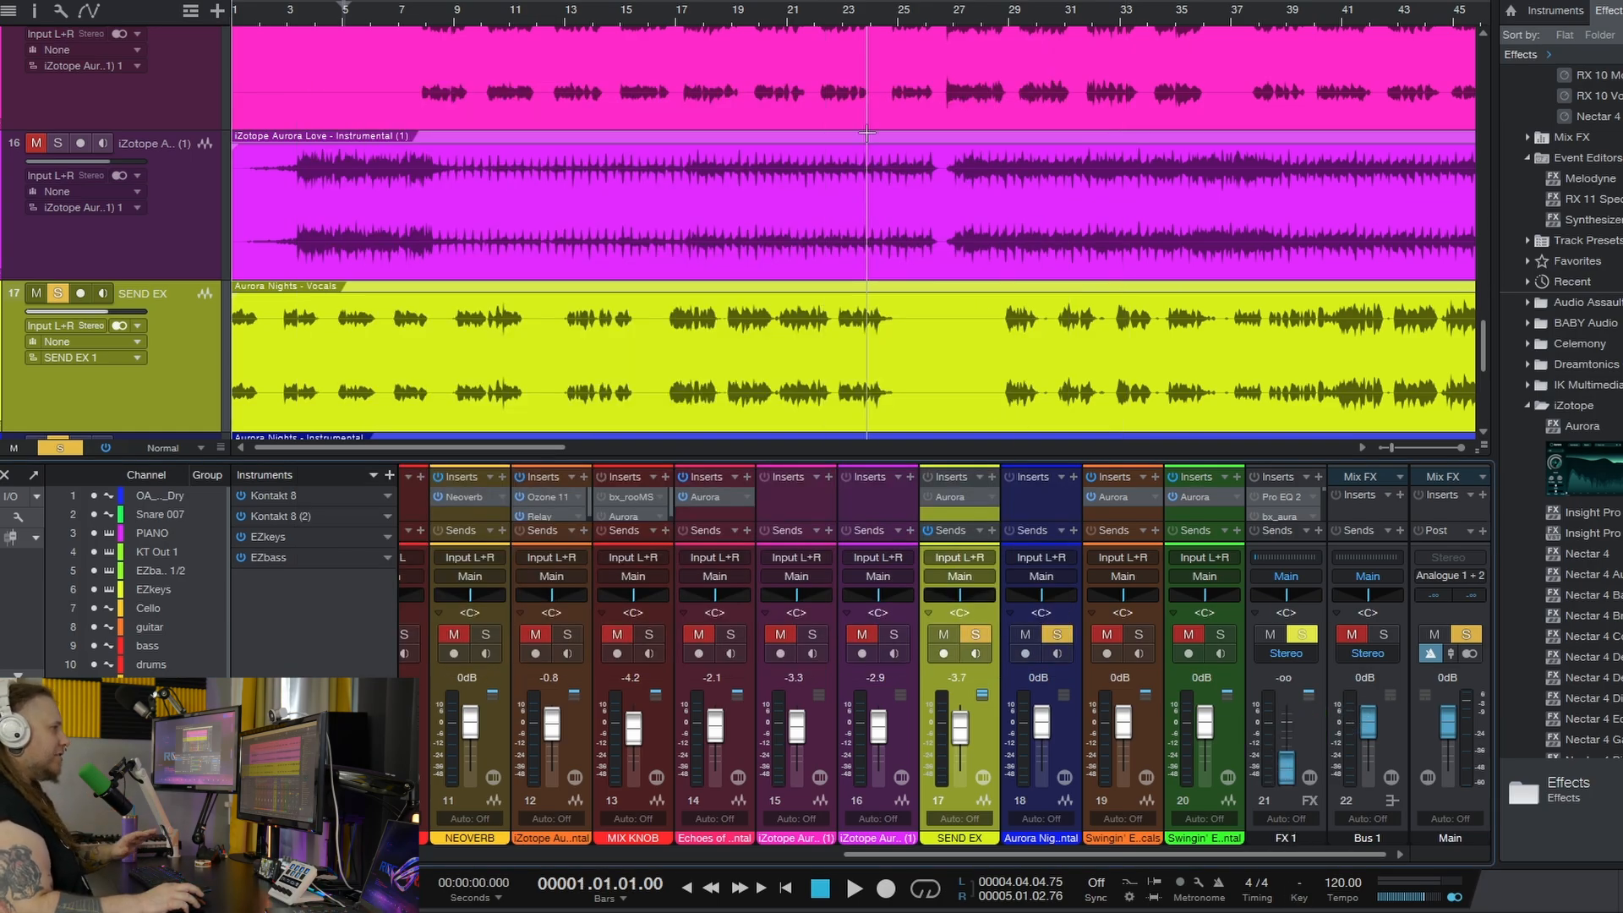
{"action": "key", "text": "F3"}
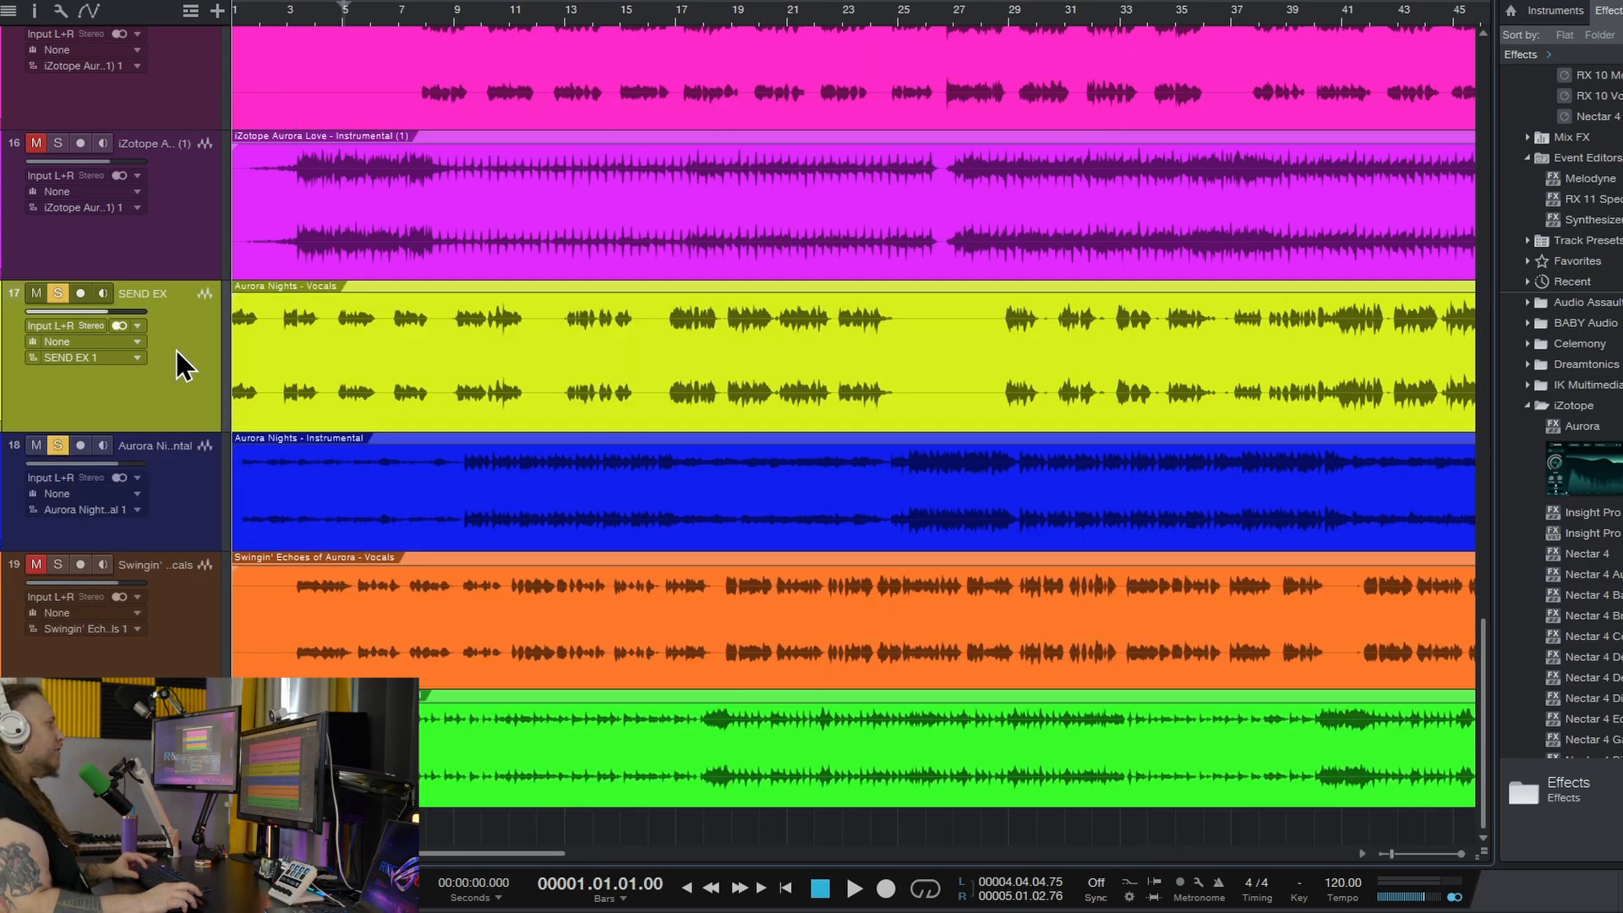
{"action": "double_click", "coordinate": [13, 302]}
{"action": "left_click", "coordinate": [507, 176]}
{"action": "left_click_drag", "start_coordinate": [800, 134], "coordinate": [852, 134]}
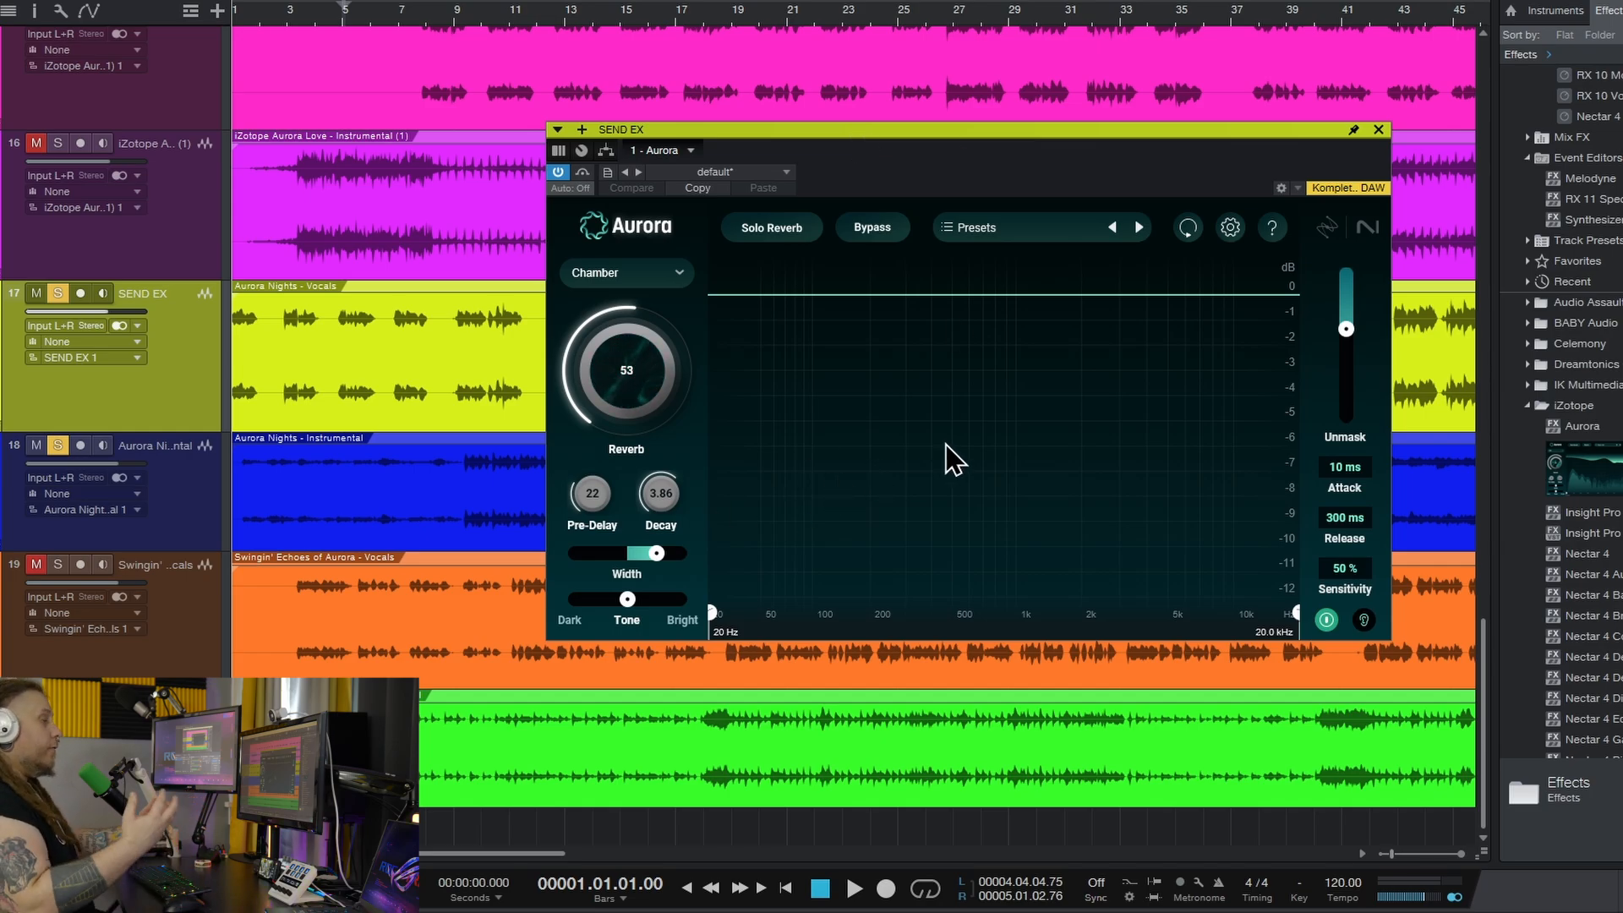
Set Aurora's Reverb amount to 60, lower the Unmask slider slightly, and start playback on the SEND EX track.
{"action": "mouse_move", "coordinate": [1346, 329]}
{"action": "left_mouse_down"}
{"action": "mouse_move", "coordinate": [1350, 378]}
{"action": "mouse_move", "coordinate": [1362, 307]}
{"action": "left_mouse_up"}
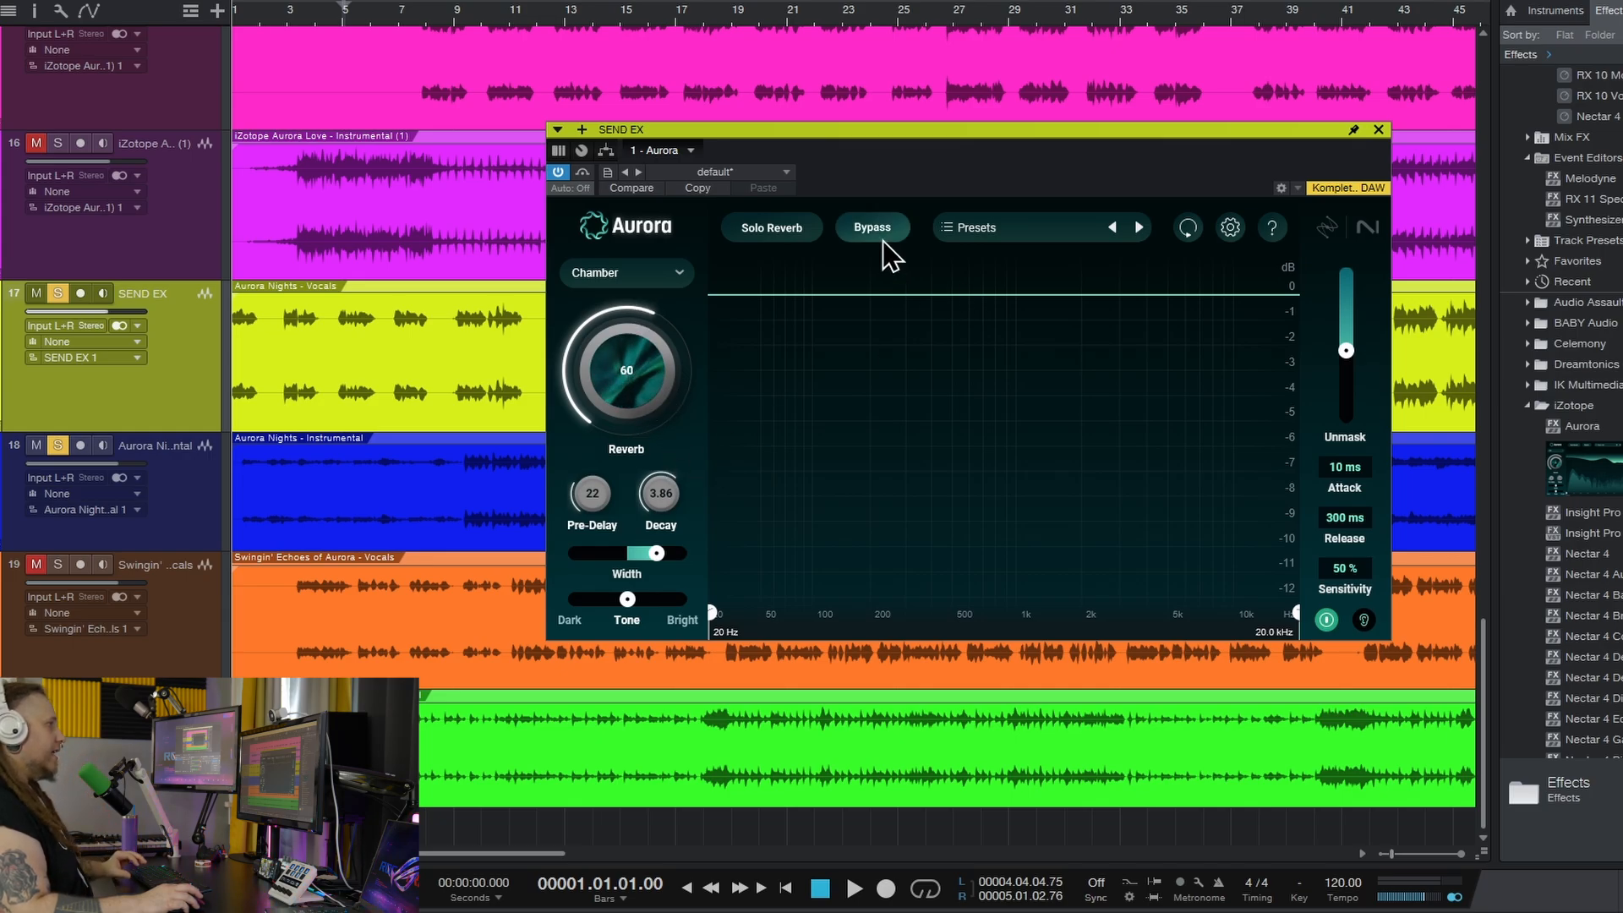
{"action": "key", "text": "space"}
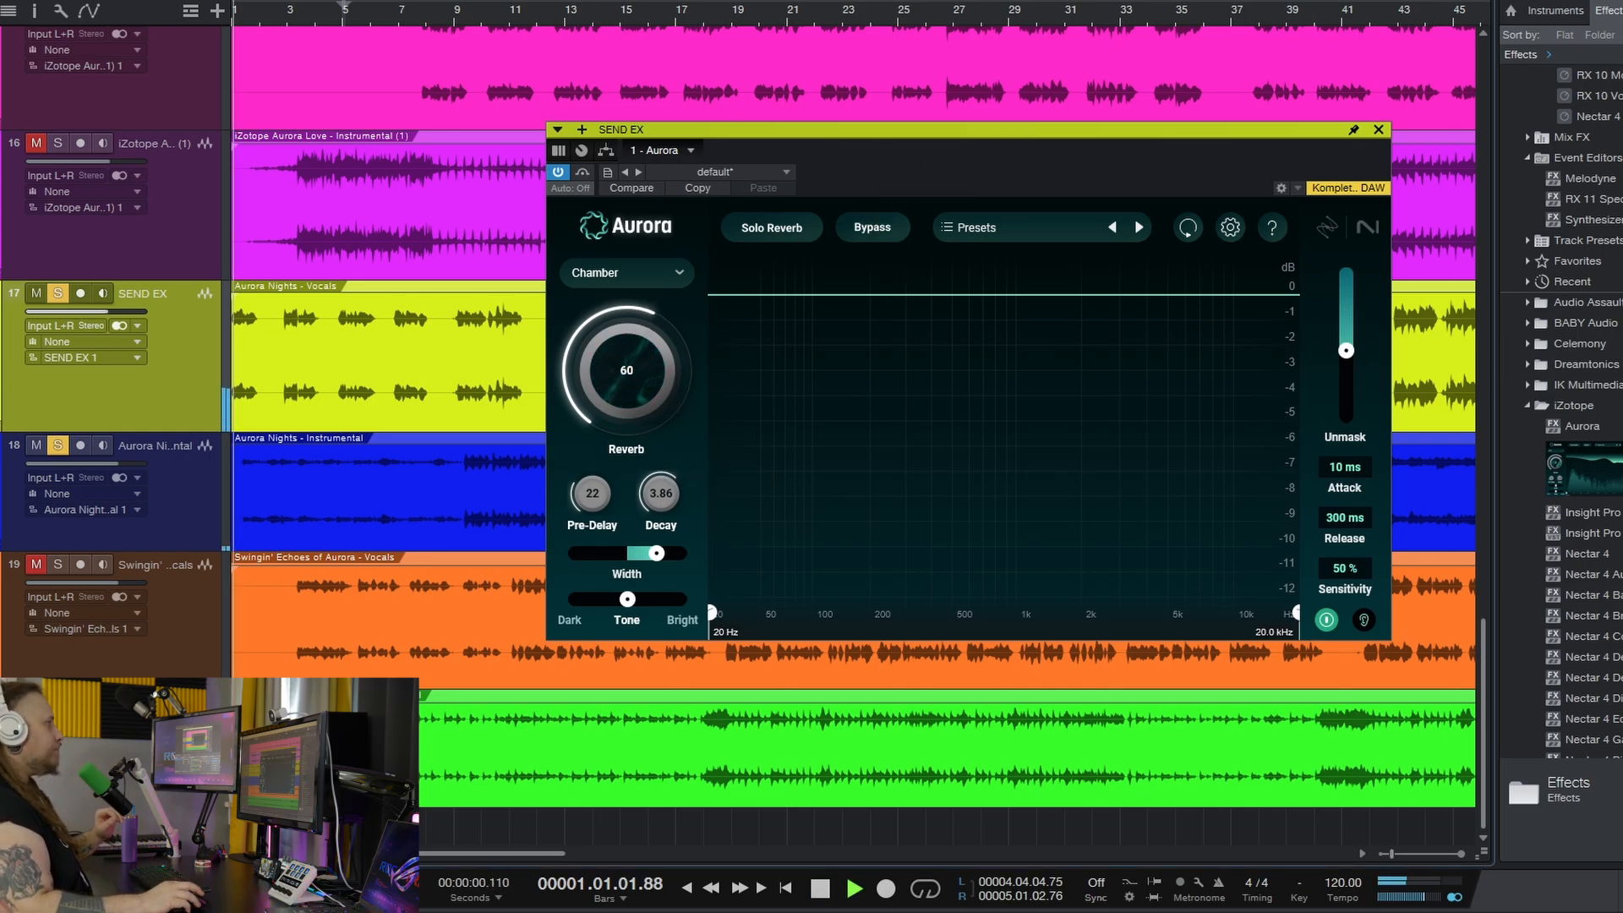
Raise Aurora's Reverb amount to 67, nudge Tone toward Bright, and raise Unmask slightly while the song plays.
{"action": "left_click_drag", "start_coordinate": [639, 359], "coordinate": [635, 347]}
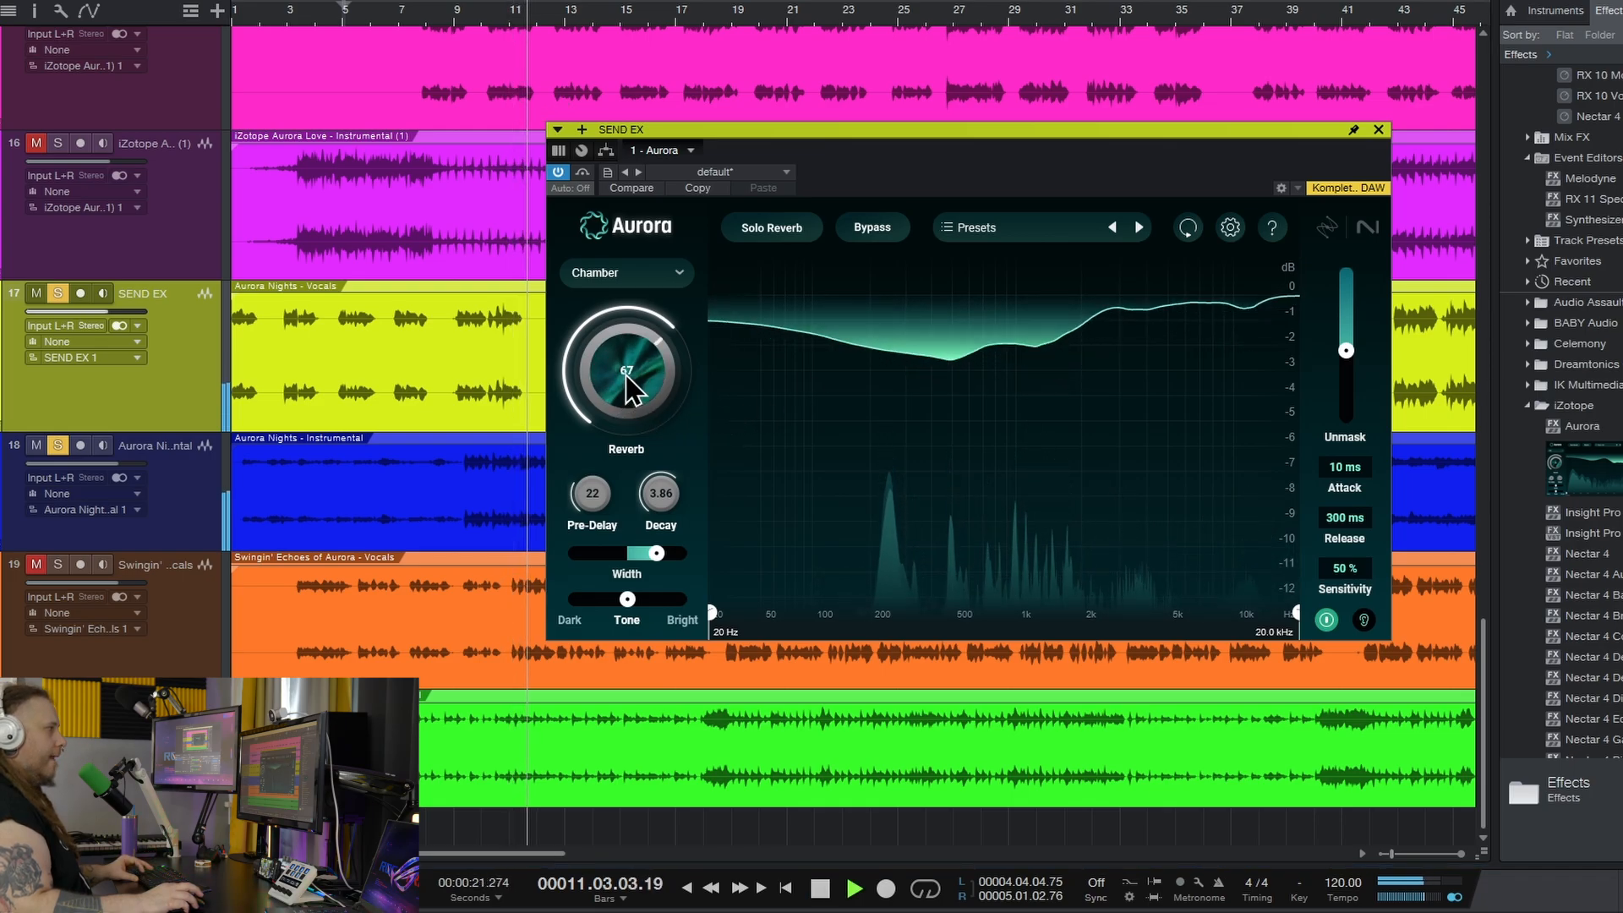
{"action": "left_click_drag", "start_coordinate": [619, 388], "coordinate": [619, 379]}
{"action": "left_click_drag", "start_coordinate": [628, 600], "coordinate": [633, 600]}
{"action": "left_click_drag", "start_coordinate": [1346, 350], "coordinate": [1347, 341]}
{"action": "left_click_drag", "start_coordinate": [934, 159], "coordinate": [1000, 138]}
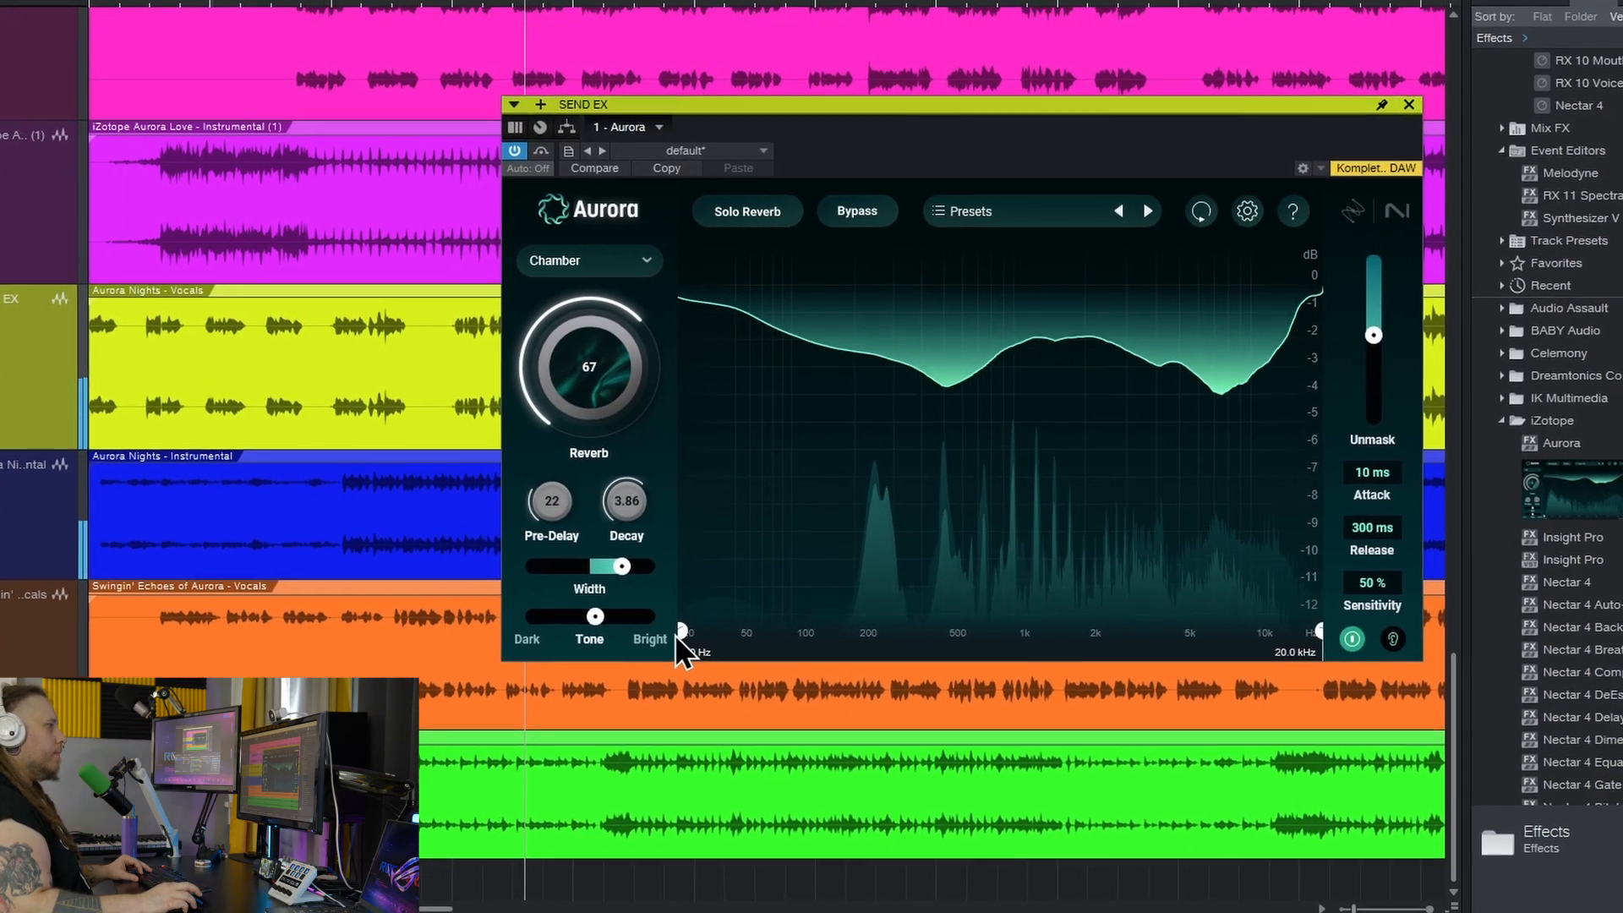
Compare Aurora's Width at fully narrow and fully wide, and settle just below the widest setting.
{"action": "left_click_drag", "start_coordinate": [622, 566], "coordinate": [524, 573]}
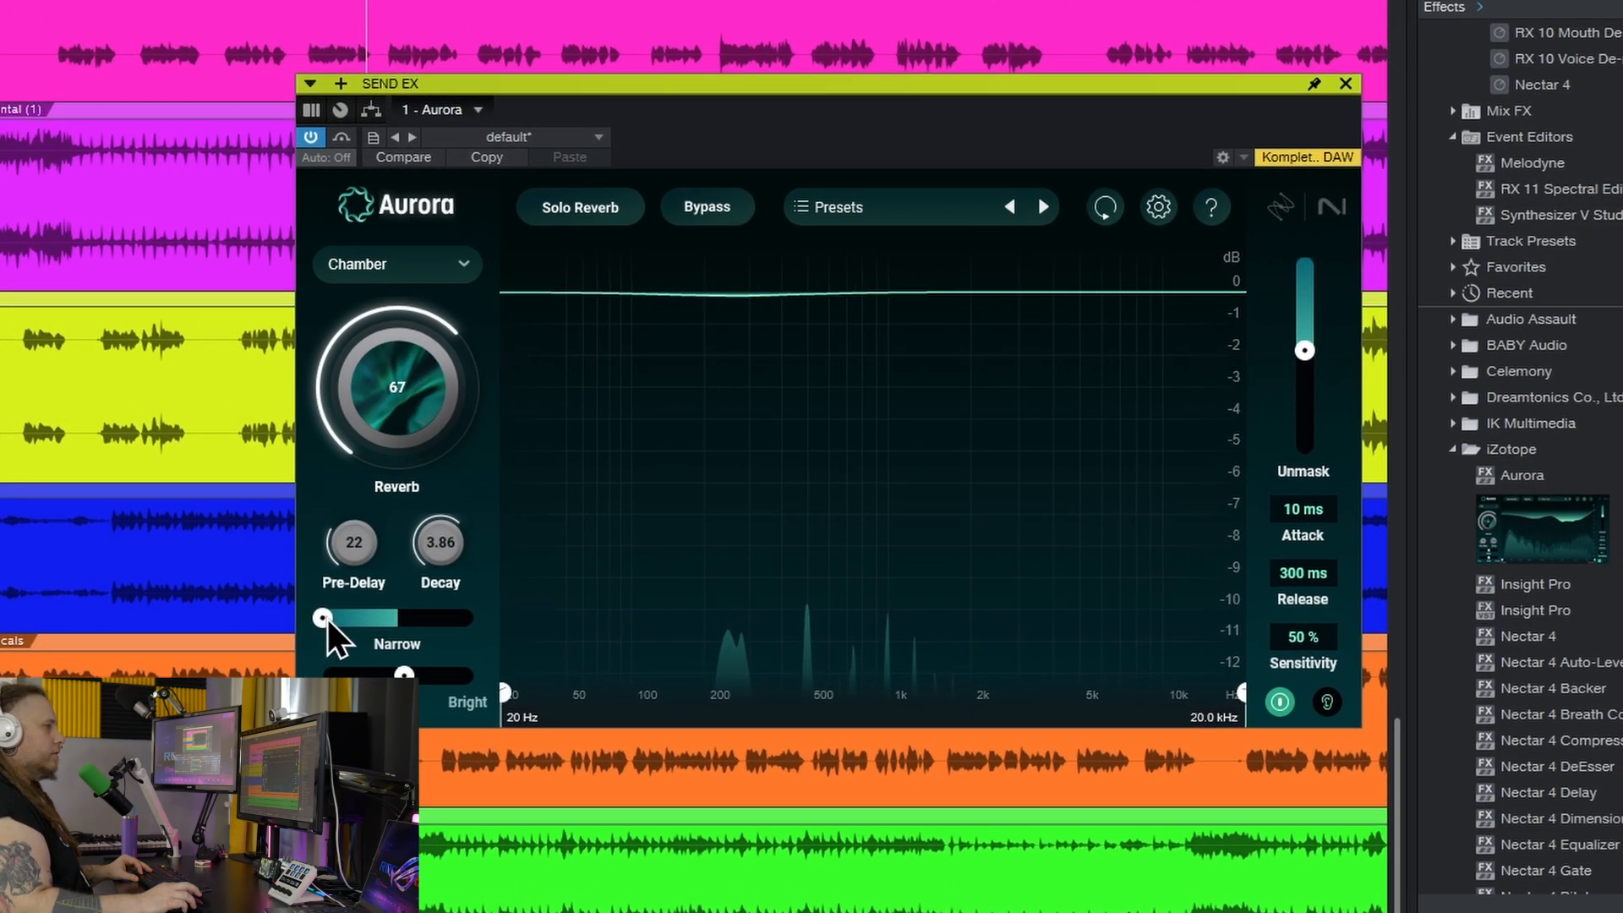
{"action": "left_click_drag", "start_coordinate": [318, 617], "coordinate": [481, 627]}
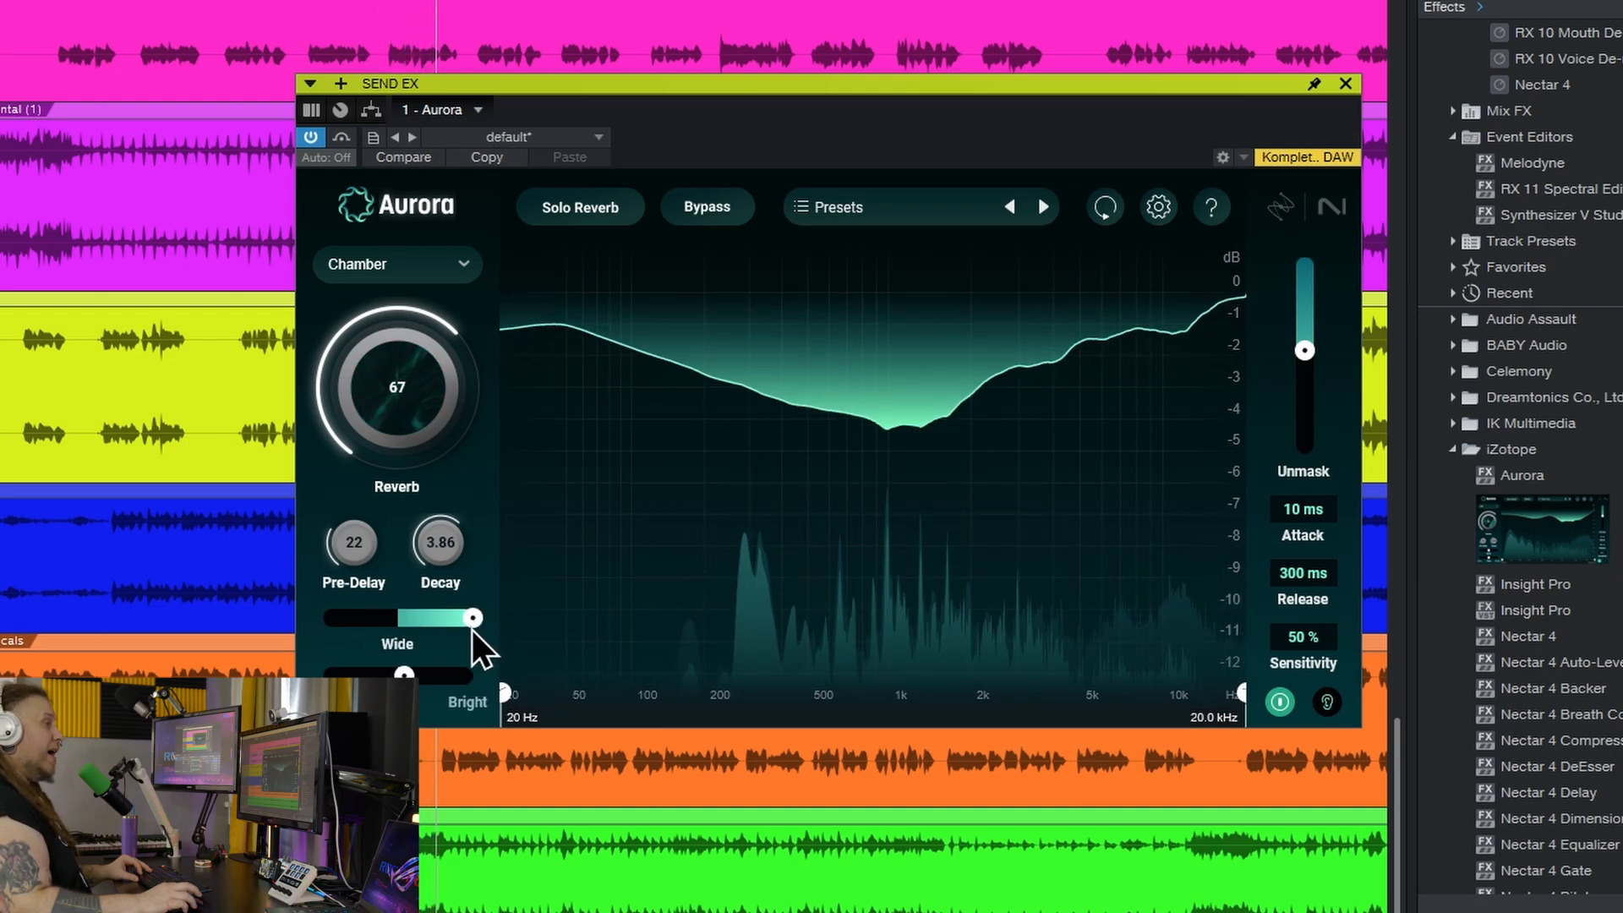
{"action": "left_click_drag", "start_coordinate": [475, 622], "coordinate": [454, 633]}
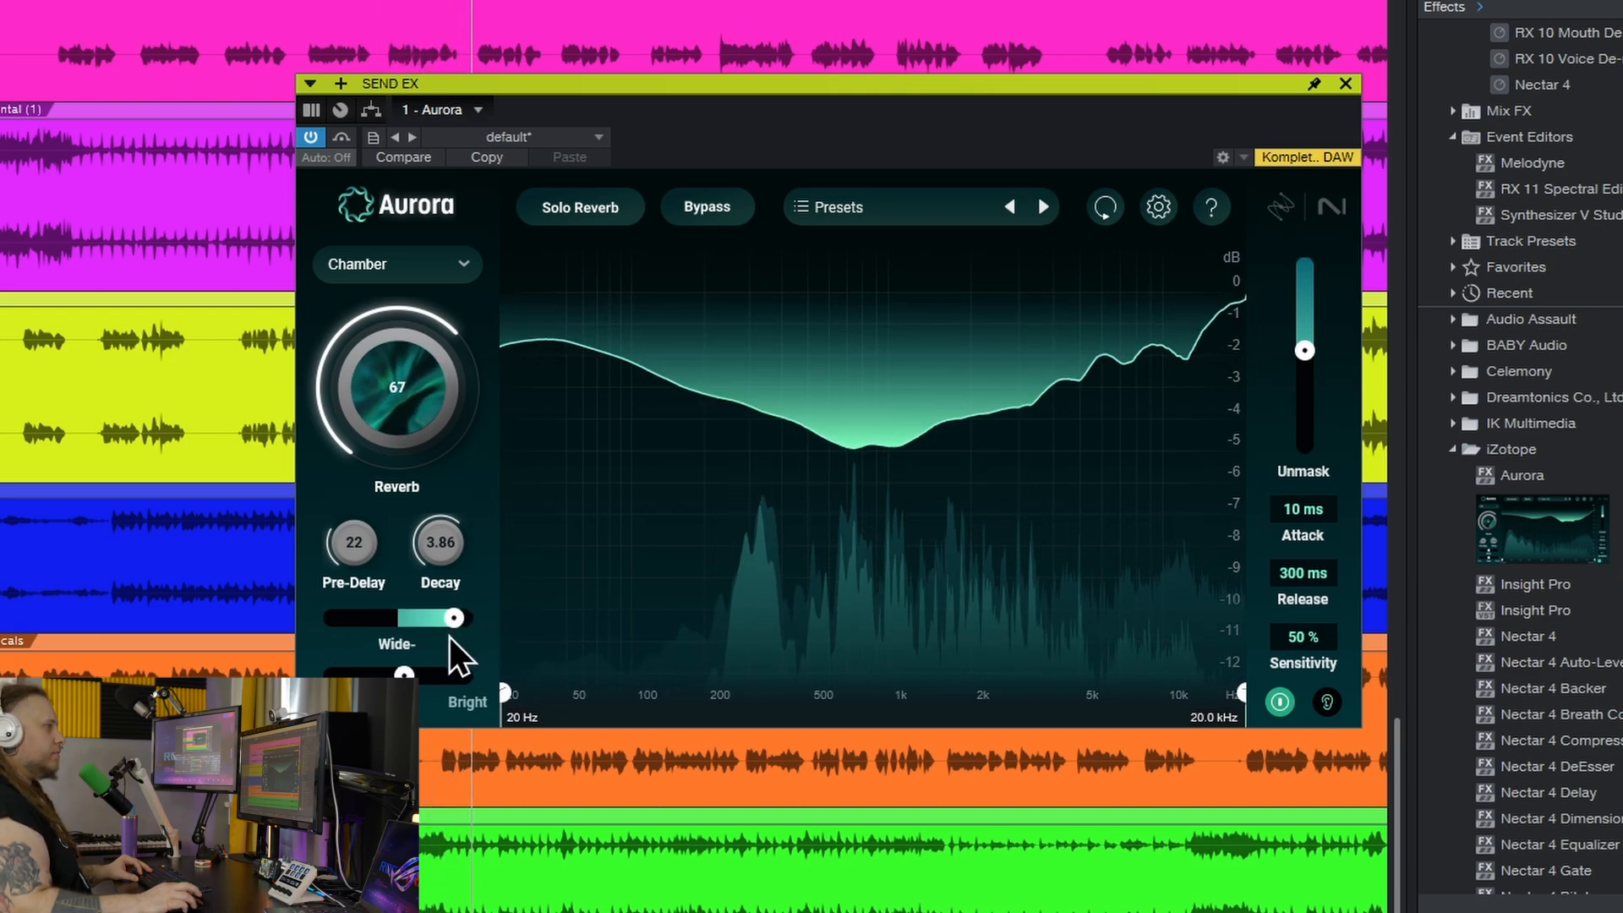
Shape Aurora's reverb with a 219 Hz low cut, a brighter Tone, Reverb at 64, and Decay at 3.94.
{"action": "left_click_drag", "start_coordinate": [506, 693], "coordinate": [717, 687]}
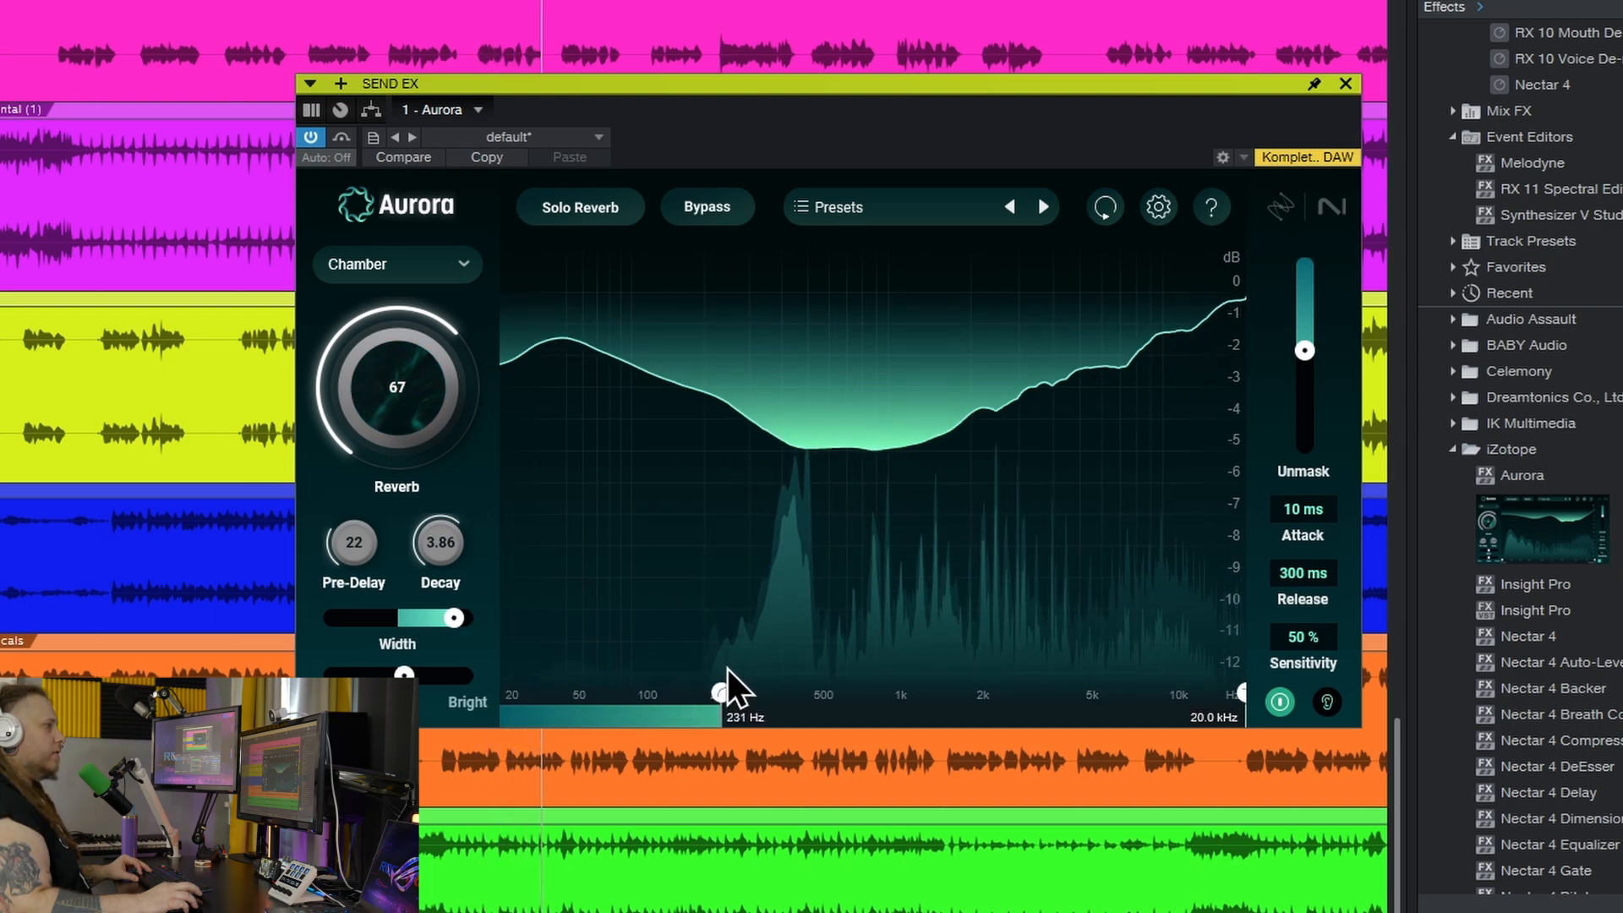
{"action": "left_click_drag", "start_coordinate": [405, 675], "coordinate": [423, 678]}
{"action": "left_click_drag", "start_coordinate": [415, 383], "coordinate": [417, 398]}
{"action": "left_click_drag", "start_coordinate": [438, 554], "coordinate": [437, 548]}
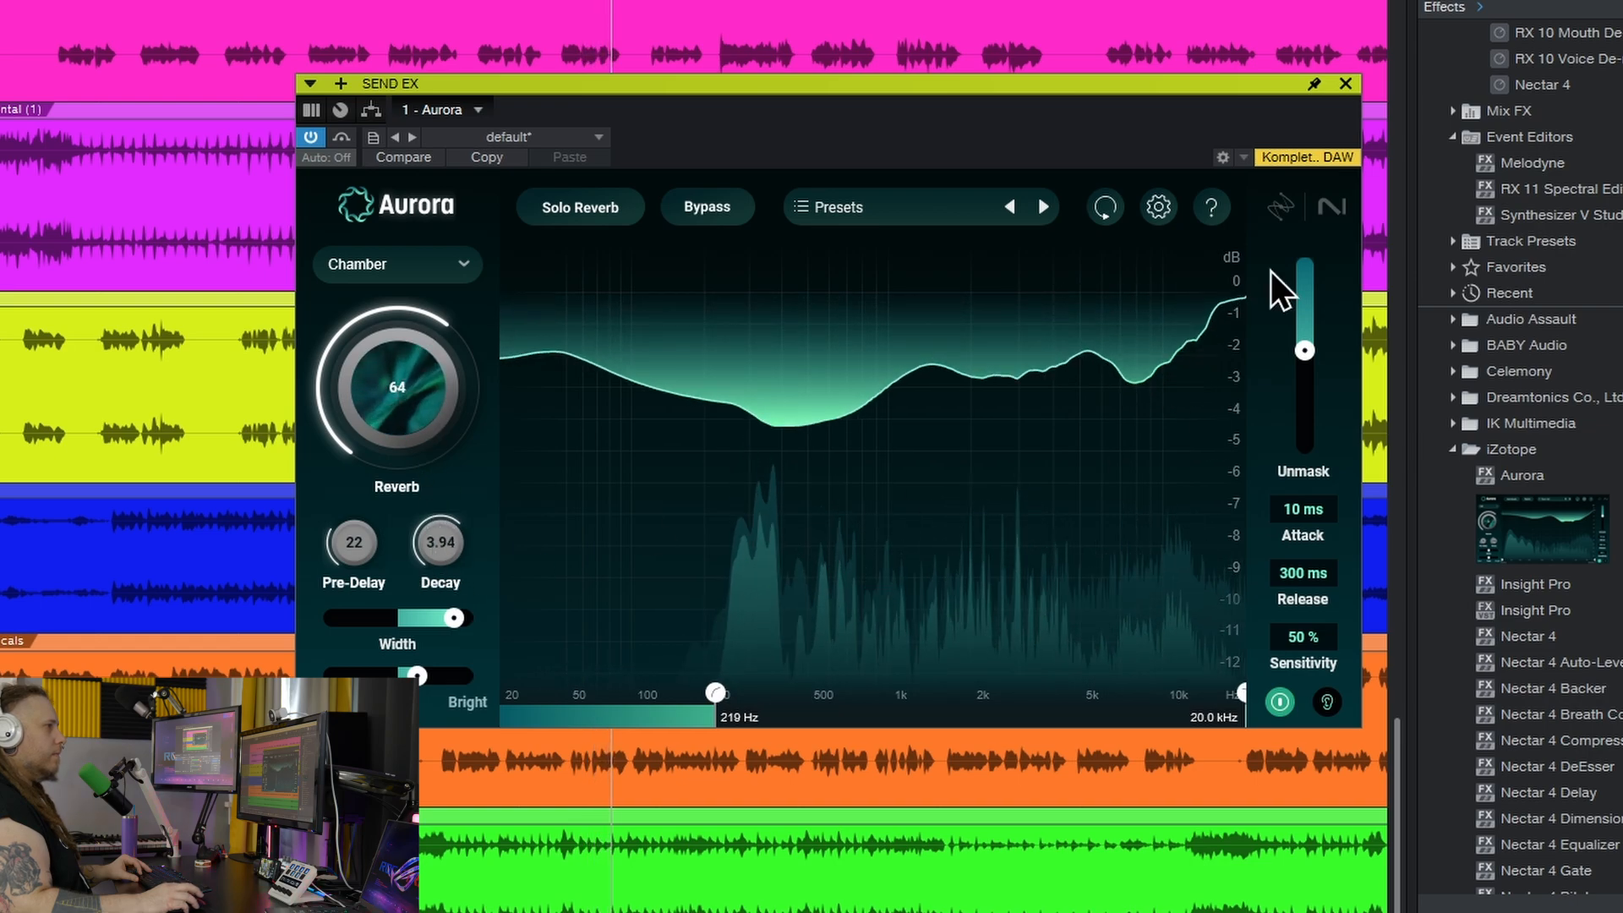
Fine-tune Aurora to Reverb 64, Pre-Delay 19 and Decay 3.59 with slightly less Unmask, and stop playback.
{"action": "left_click_drag", "start_coordinate": [1302, 357], "coordinate": [1302, 350]}
{"action": "left_click_drag", "start_coordinate": [1100, 91], "coordinate": [937, 98]}
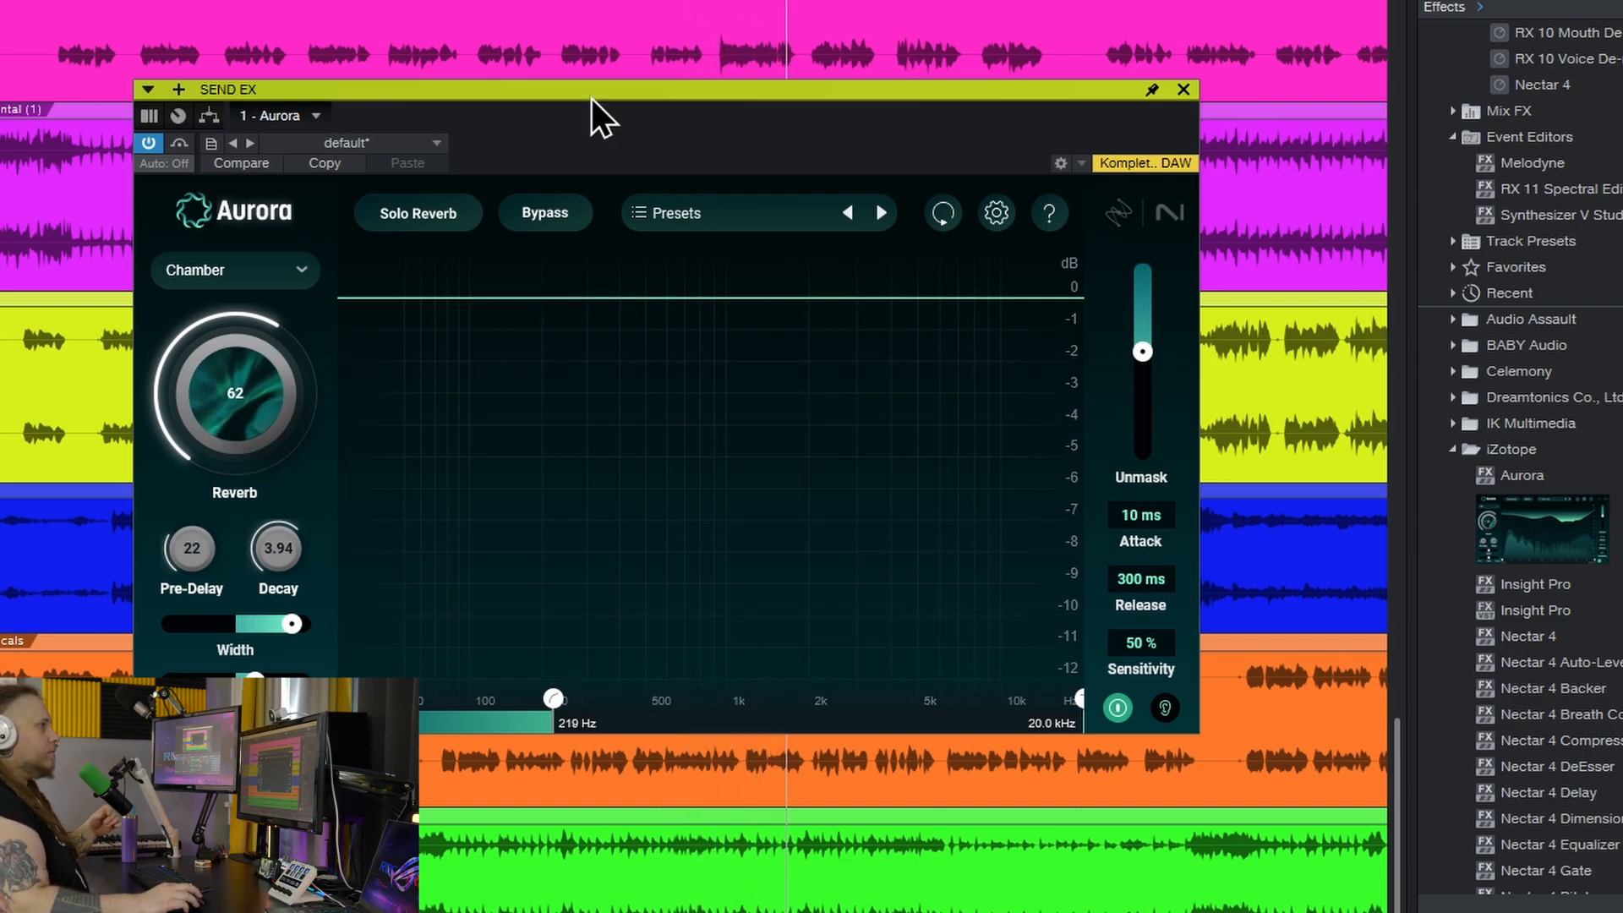
{"action": "left_click_drag", "start_coordinate": [834, 95], "coordinate": [816, 107]}
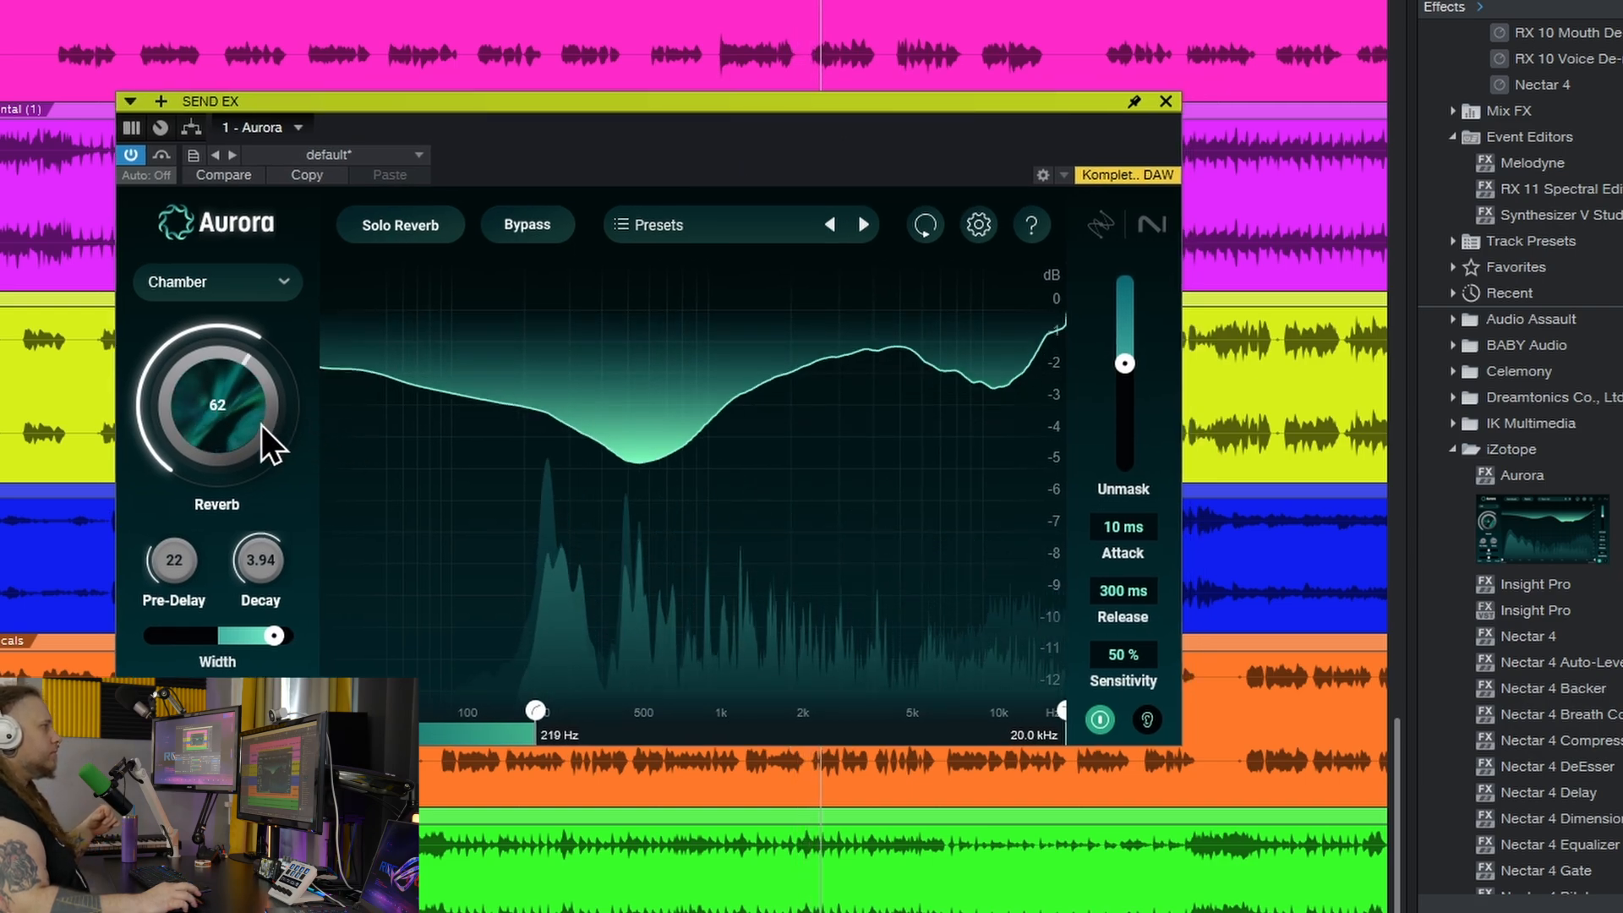
{"action": "left_click_drag", "start_coordinate": [262, 425], "coordinate": [262, 422]}
{"action": "left_click_drag", "start_coordinate": [1125, 363], "coordinate": [1124, 374]}
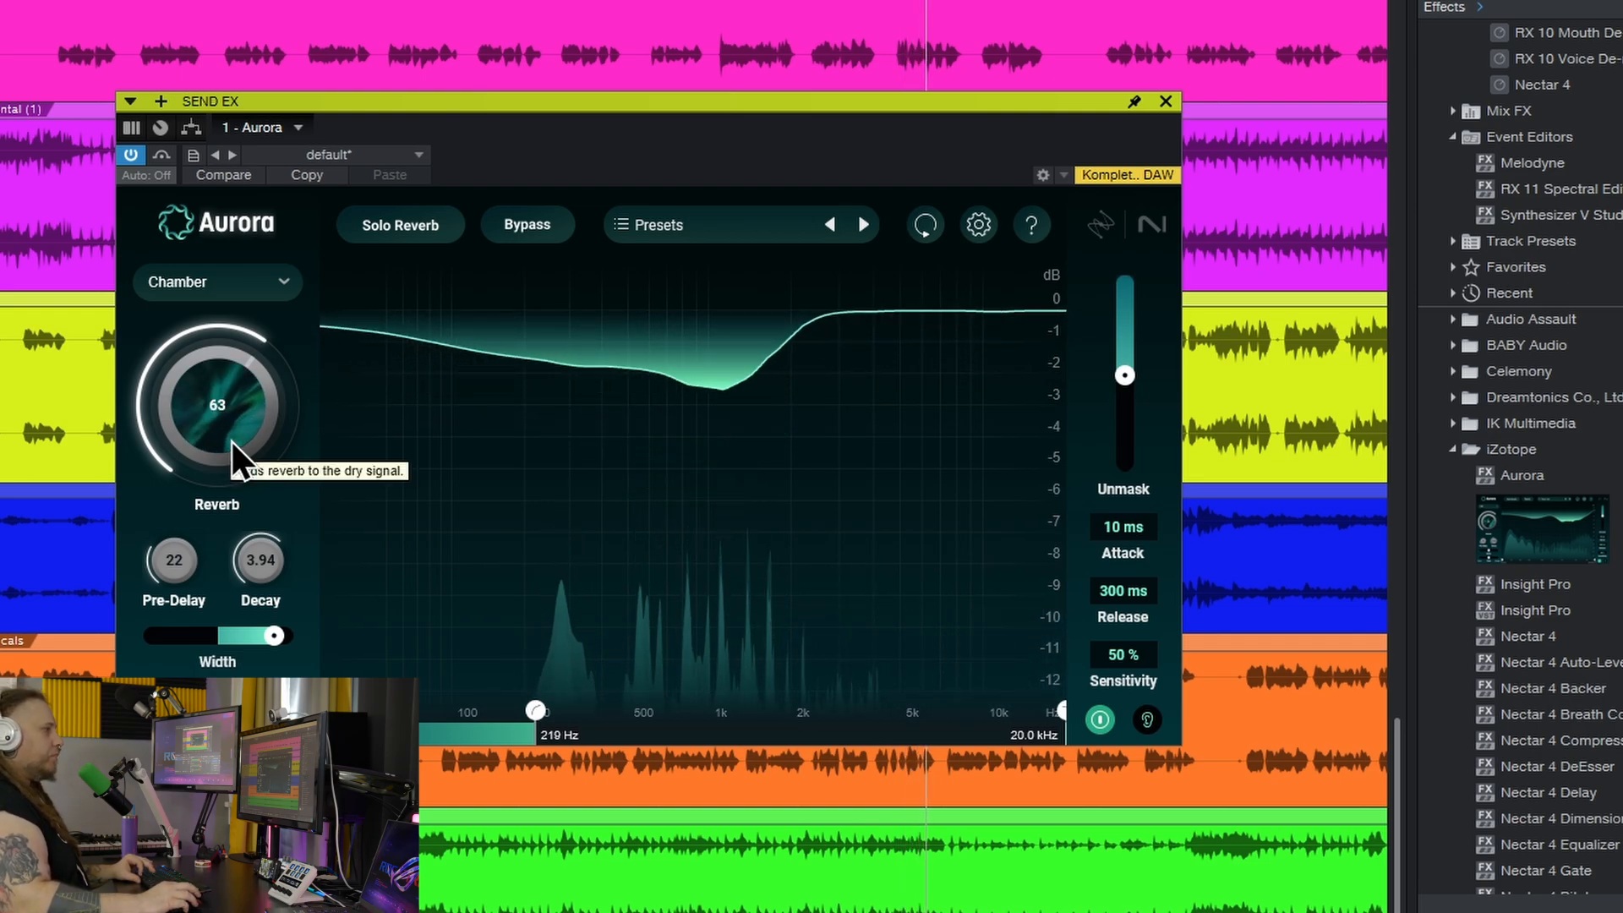
{"action": "left_click_drag", "start_coordinate": [270, 578], "coordinate": [188, 560]}
{"action": "left_click_drag", "start_coordinate": [225, 438], "coordinate": [225, 437]}
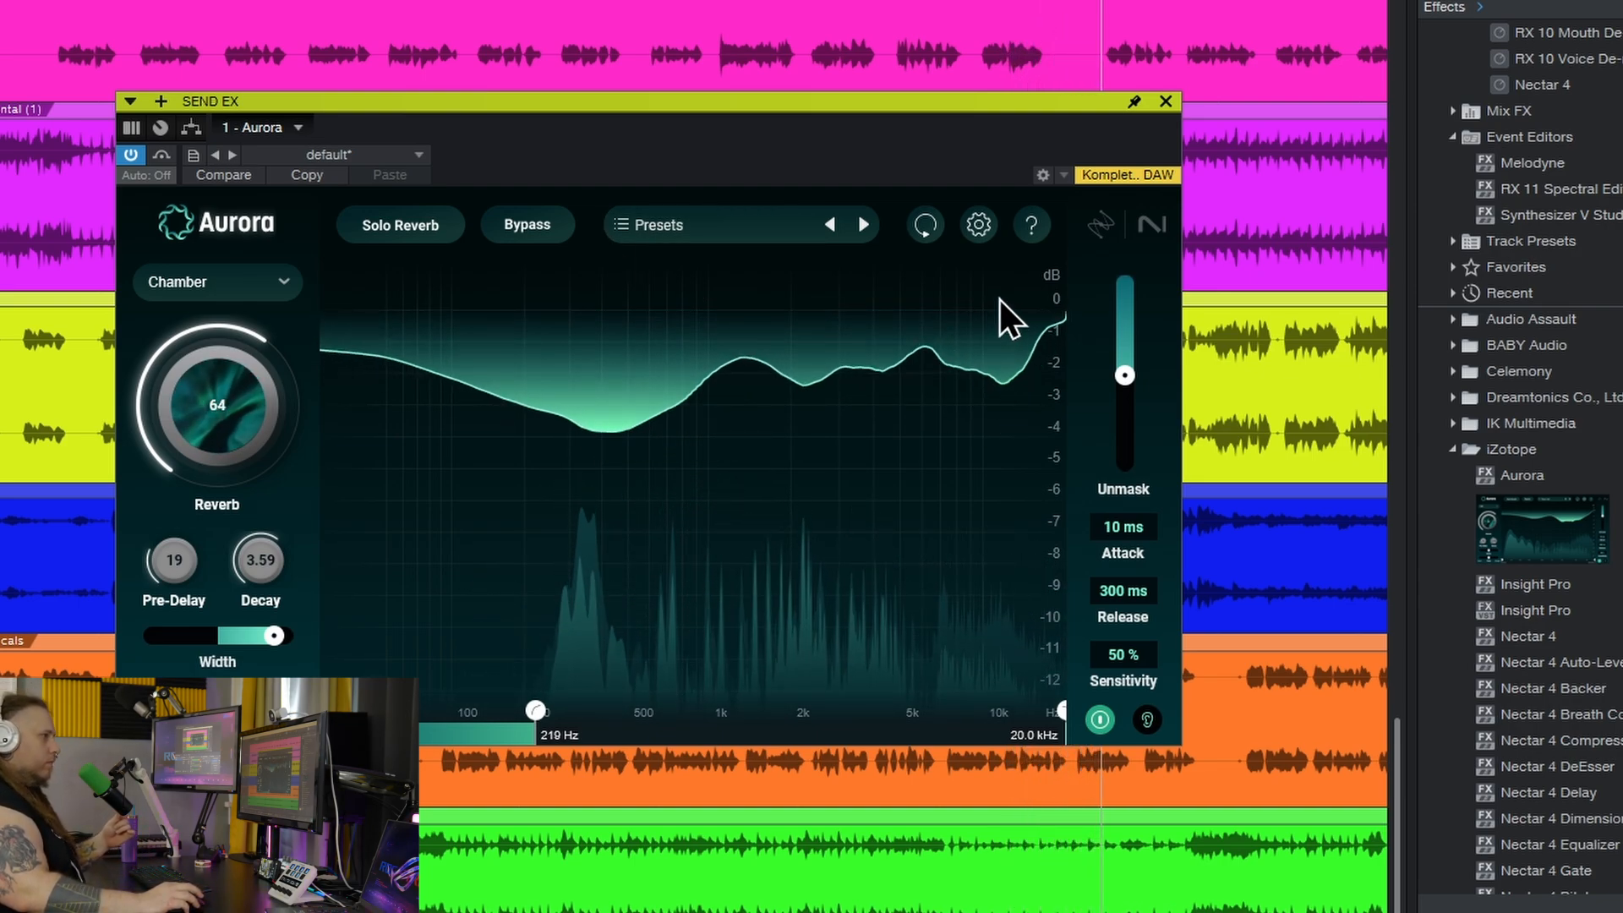
{"action": "left_click_drag", "start_coordinate": [1064, 108], "coordinate": [943, 90]}
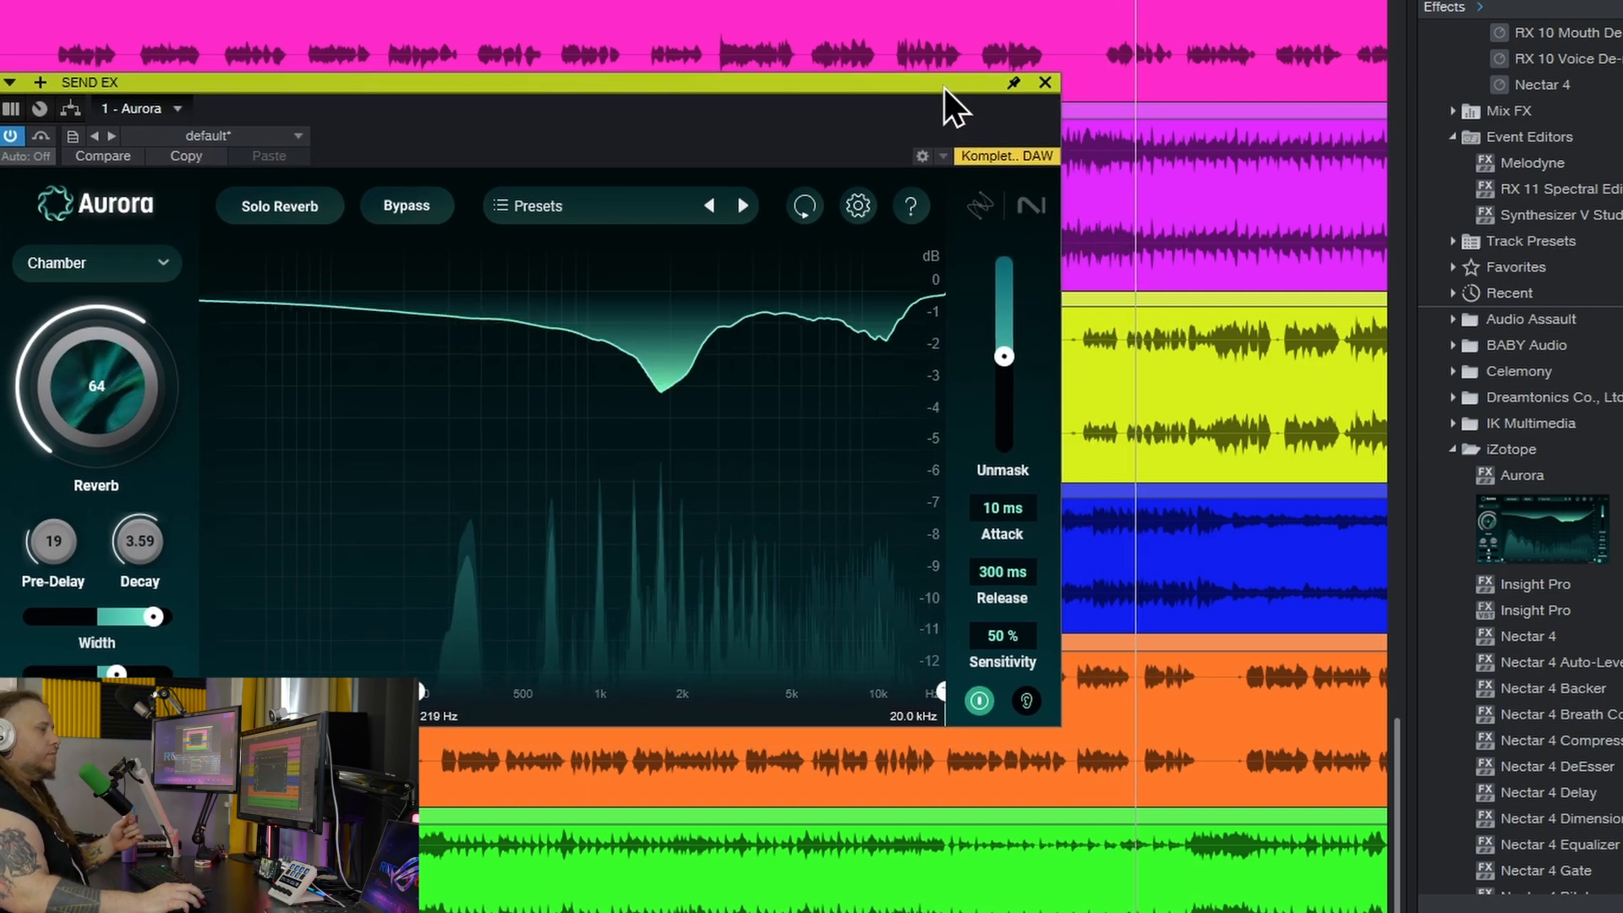
{"action": "key", "text": "space"}
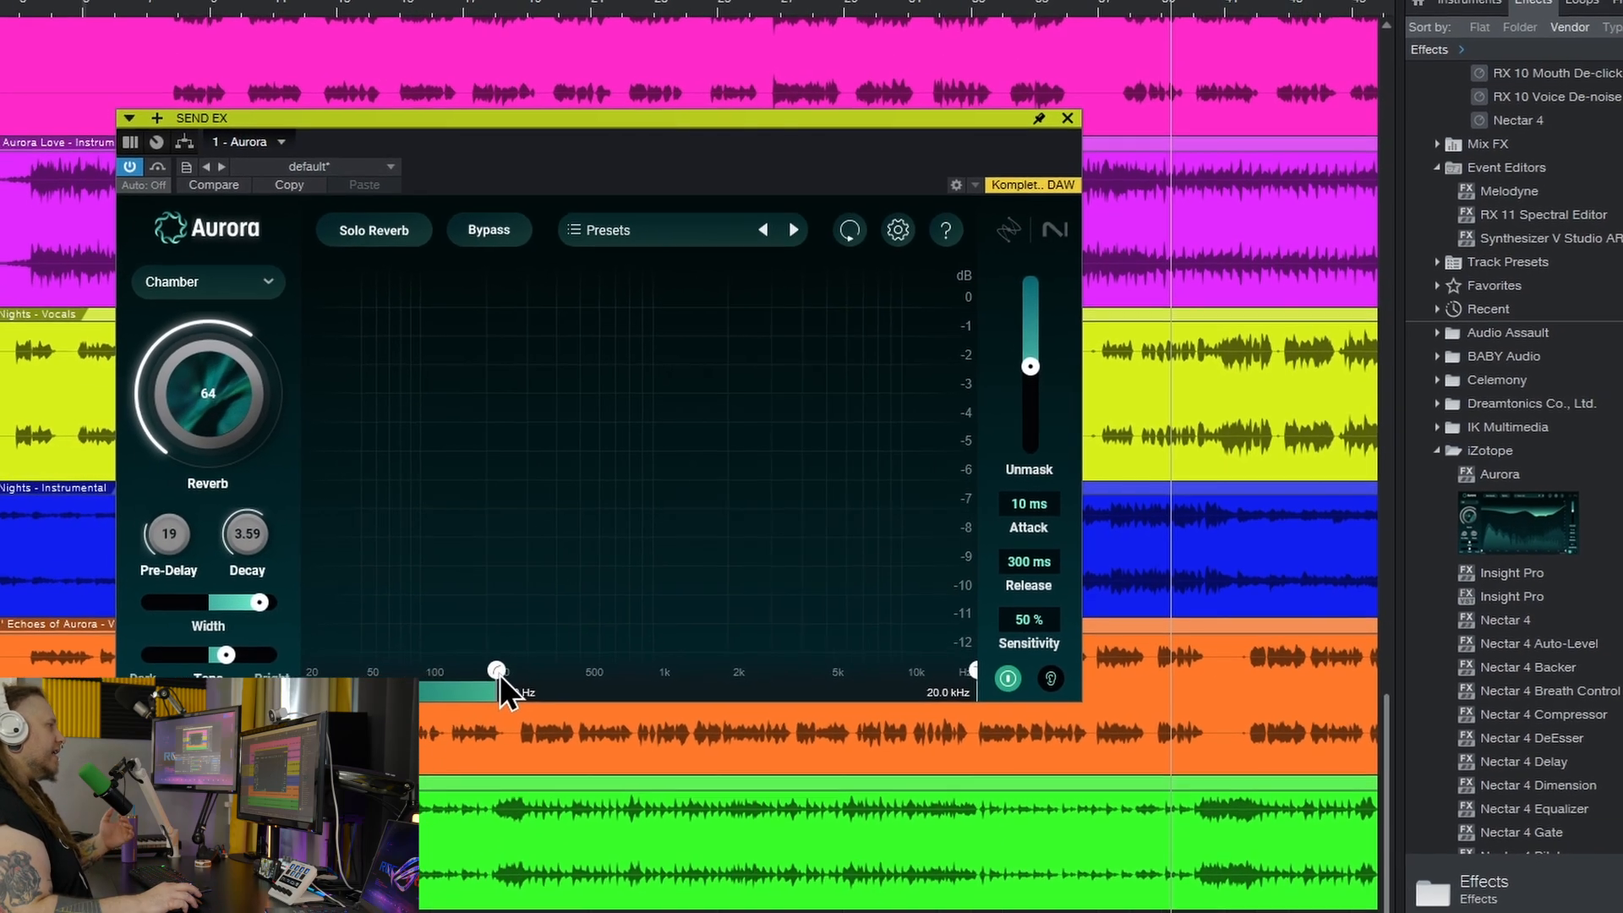
Sweep Aurora's low cut down and back up to 167 Hz, and close the Aurora window.
{"action": "left_click_drag", "start_coordinate": [449, 686], "coordinate": [285, 680]}
{"action": "left_click_drag", "start_coordinate": [524, 629], "coordinate": [639, 628]}
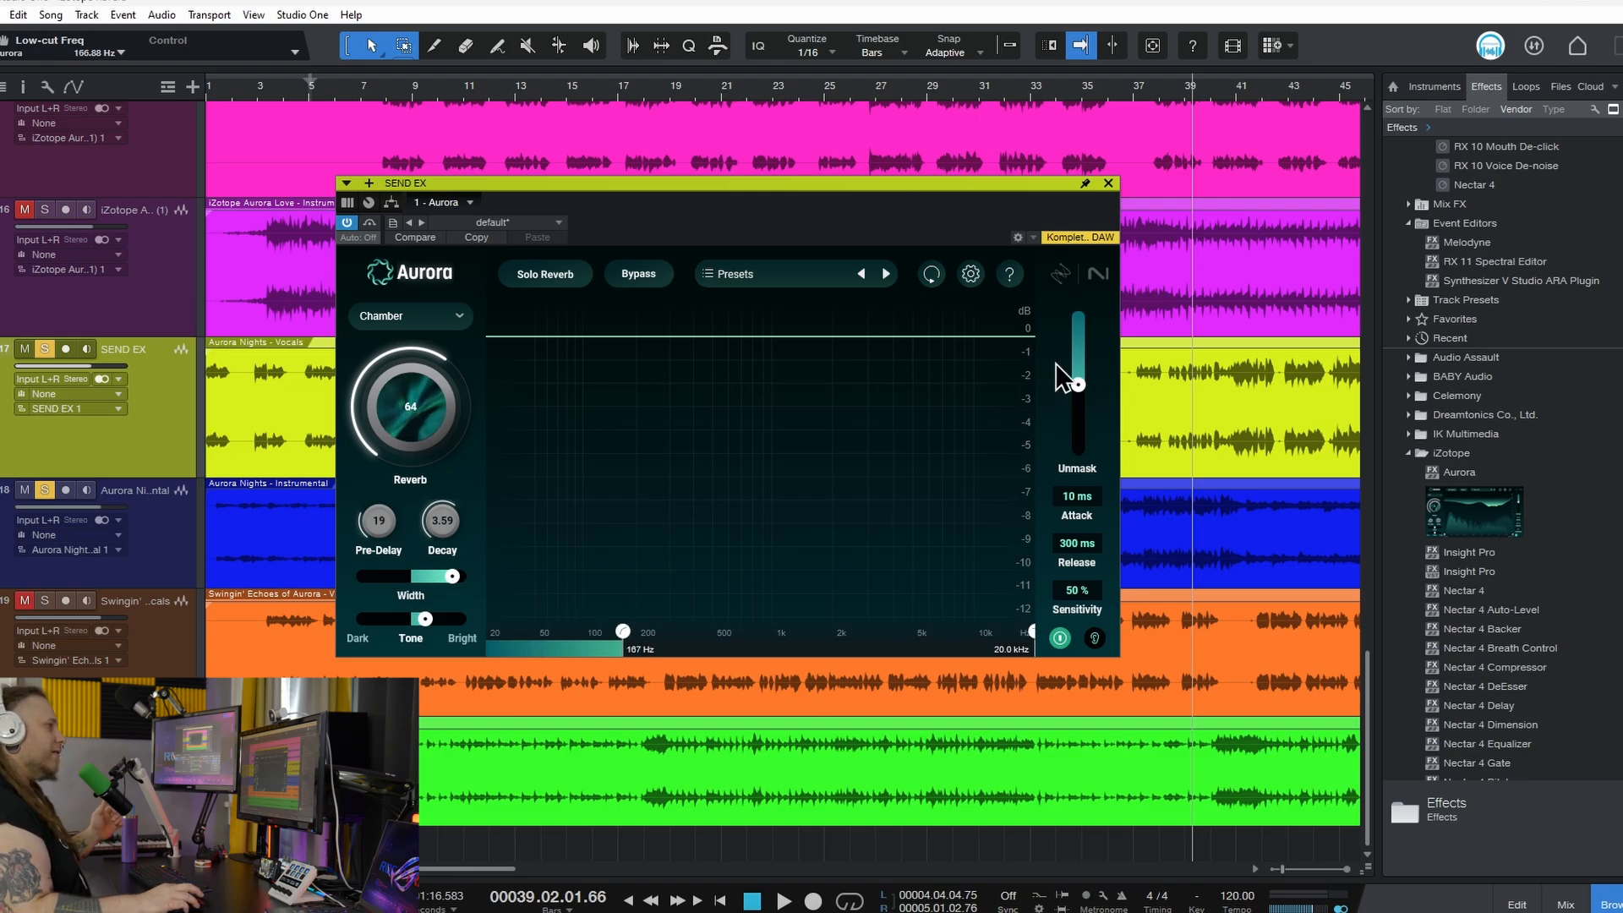
{"action": "mouse_move", "coordinate": [1076, 379]}
{"action": "left_mouse_down"}
{"action": "mouse_move", "coordinate": [1078, 319]}
{"action": "mouse_move", "coordinate": [1079, 387]}
{"action": "left_mouse_up"}
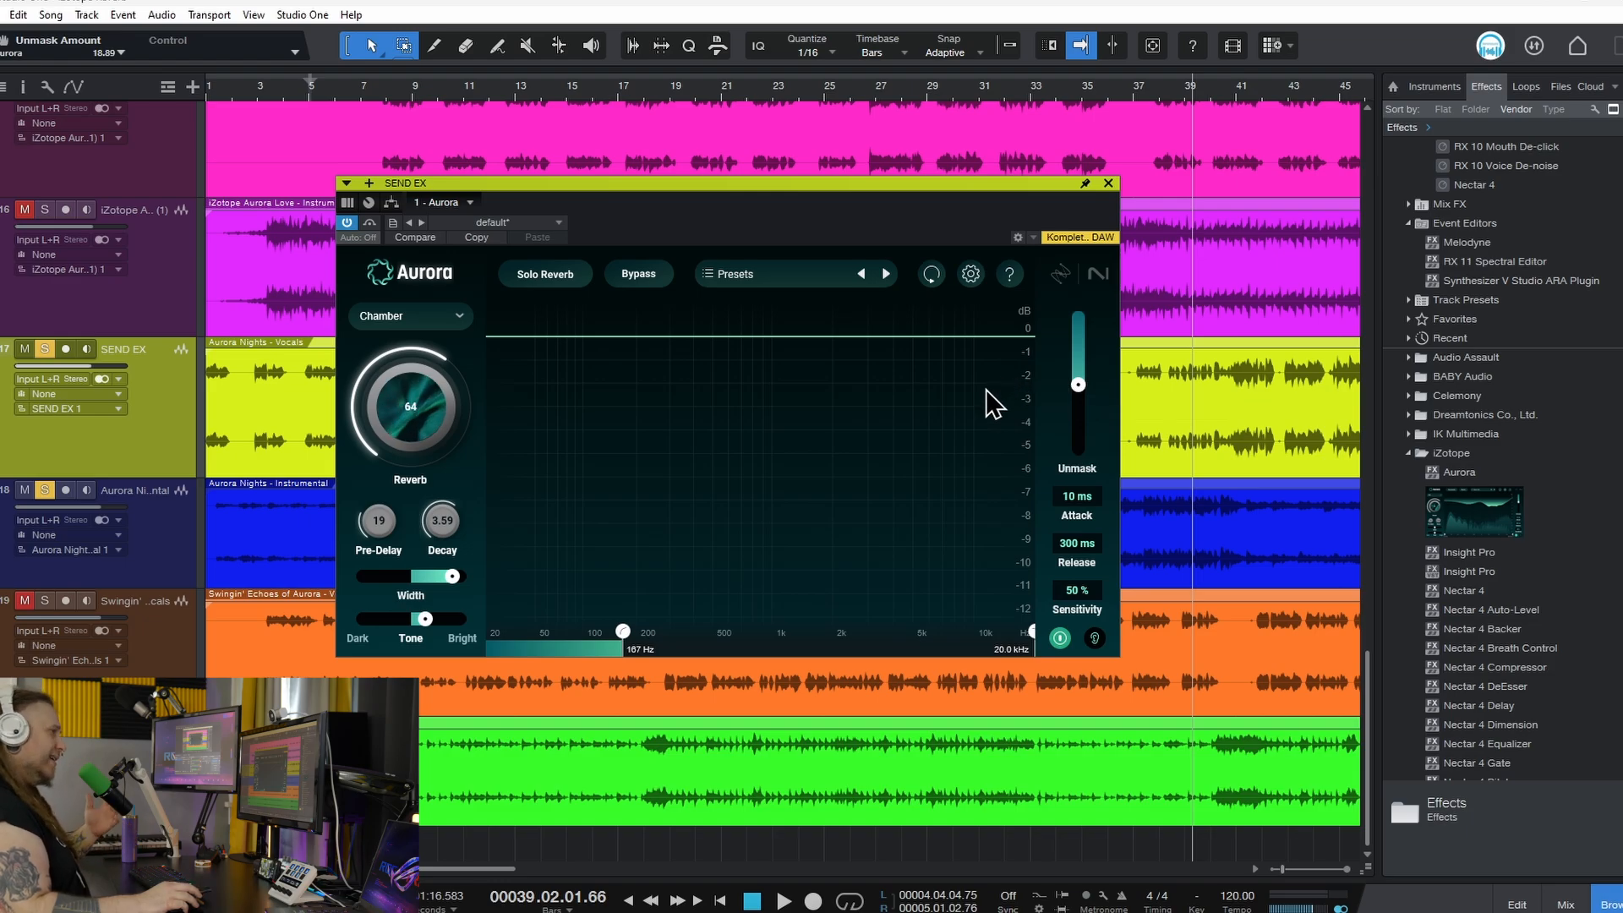
{"action": "left_click", "coordinate": [1108, 184]}
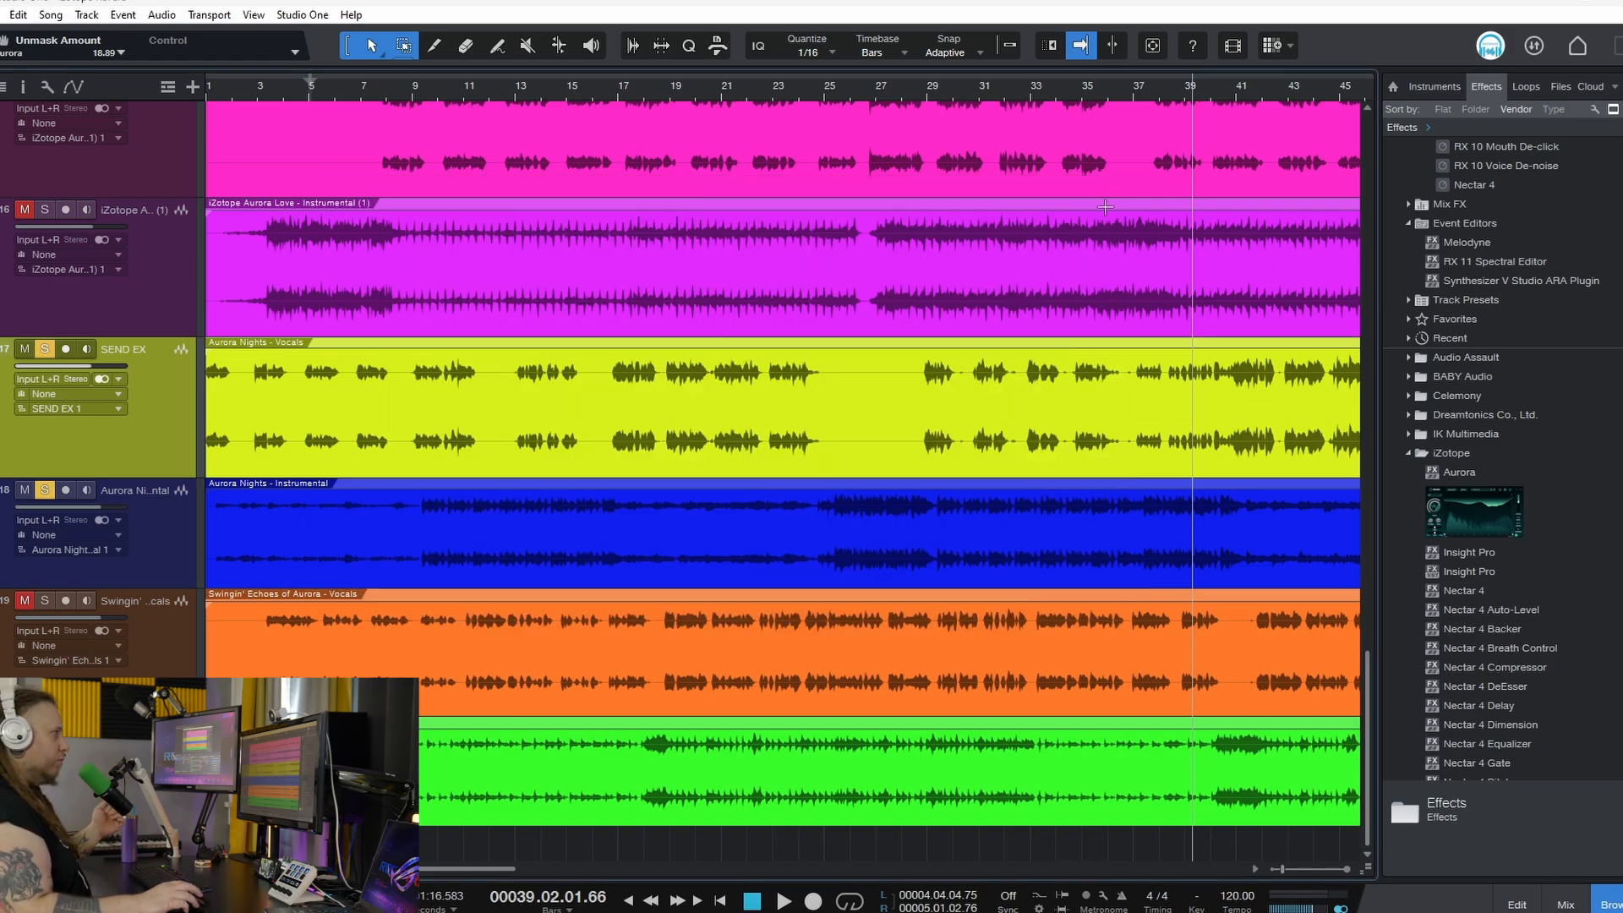
Take SEND EX off solo, and open the Neoverb plug-in on the NEOVERB track with that track soloed.
{"action": "left_click", "coordinate": [45, 349]}
{"action": "scroll", "coordinate": [562, 678], "scroll_direction": "up", "scroll_amount": 2}
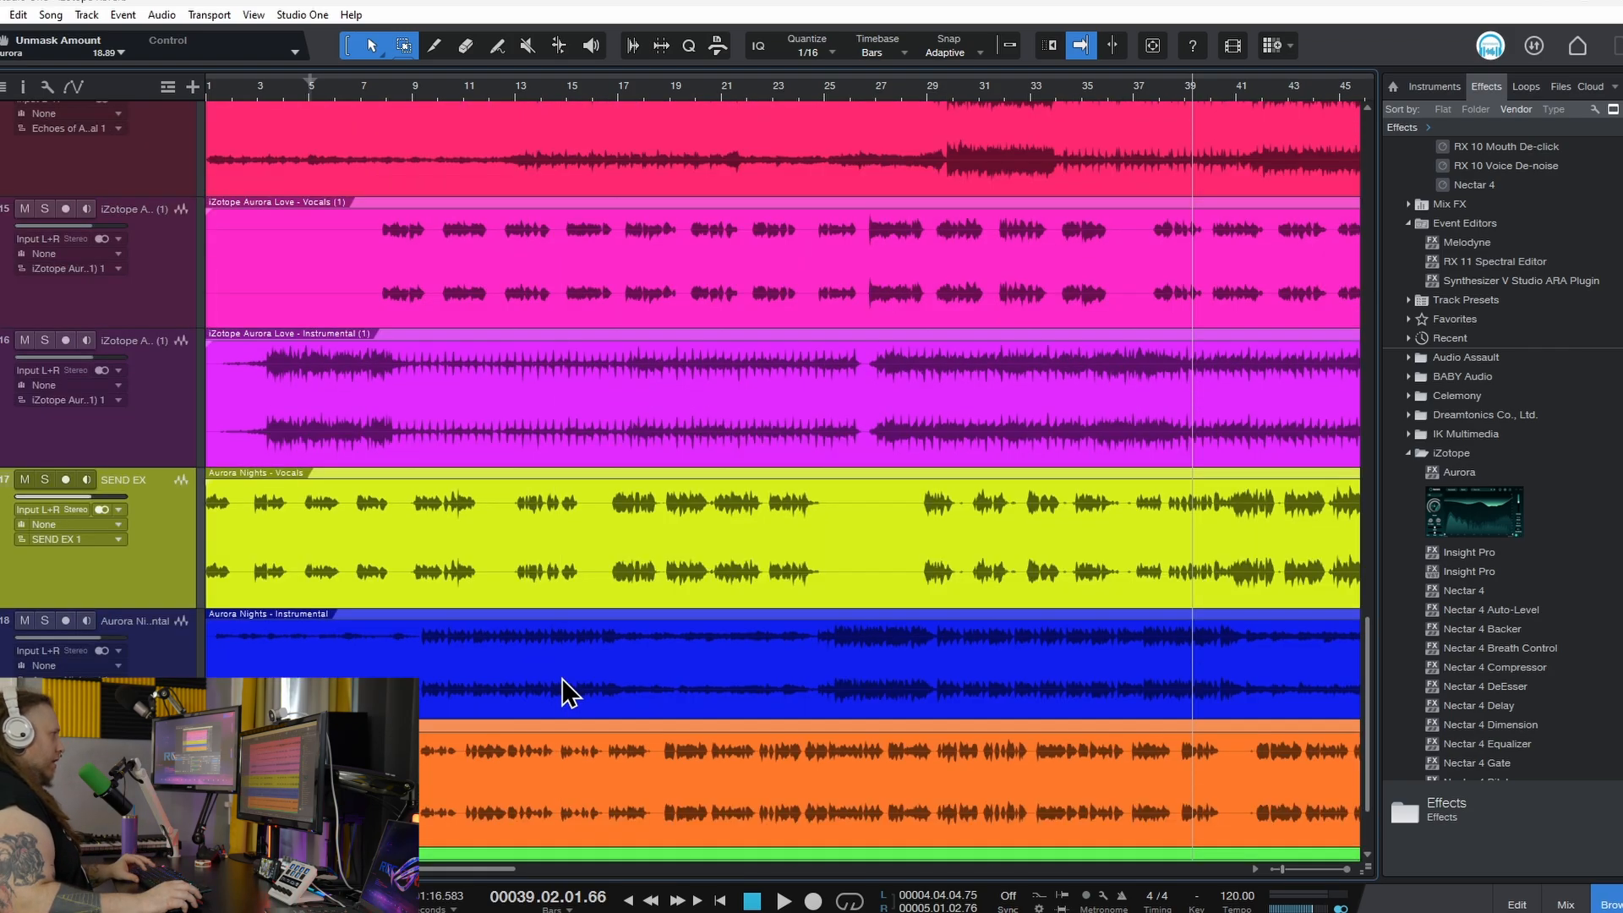
{"action": "scroll", "coordinate": [563, 678], "scroll_direction": "up", "scroll_amount": 5}
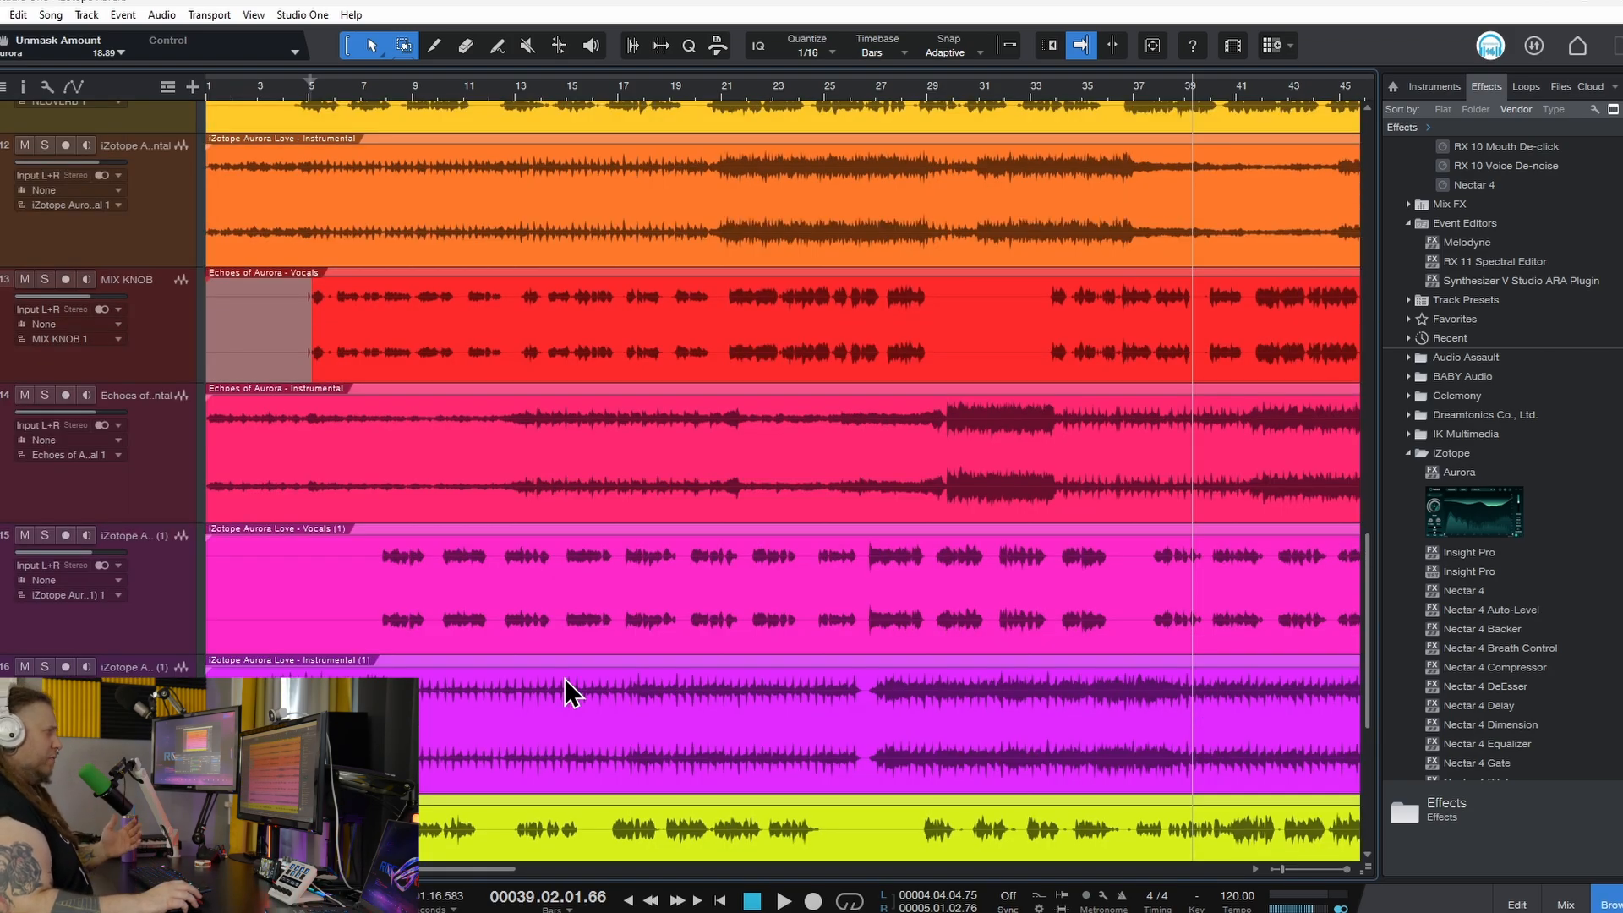
{"action": "scroll", "coordinate": [564, 678], "scroll_direction": "up", "scroll_amount": 4}
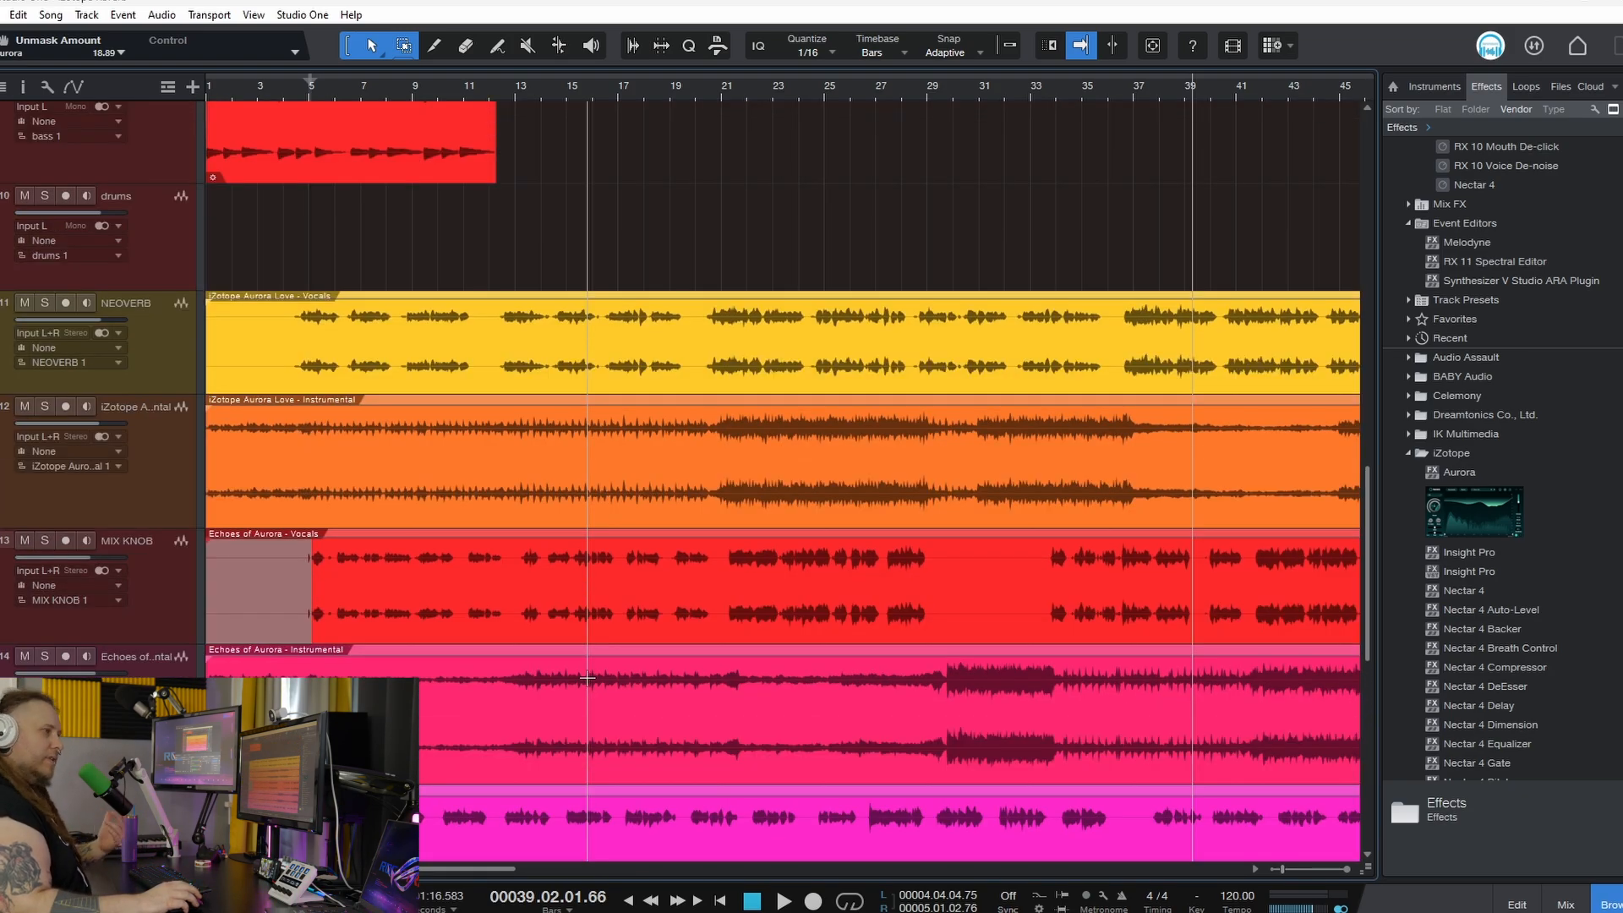
{"action": "scroll", "coordinate": [588, 678], "scroll_direction": "up", "scroll_amount": 1}
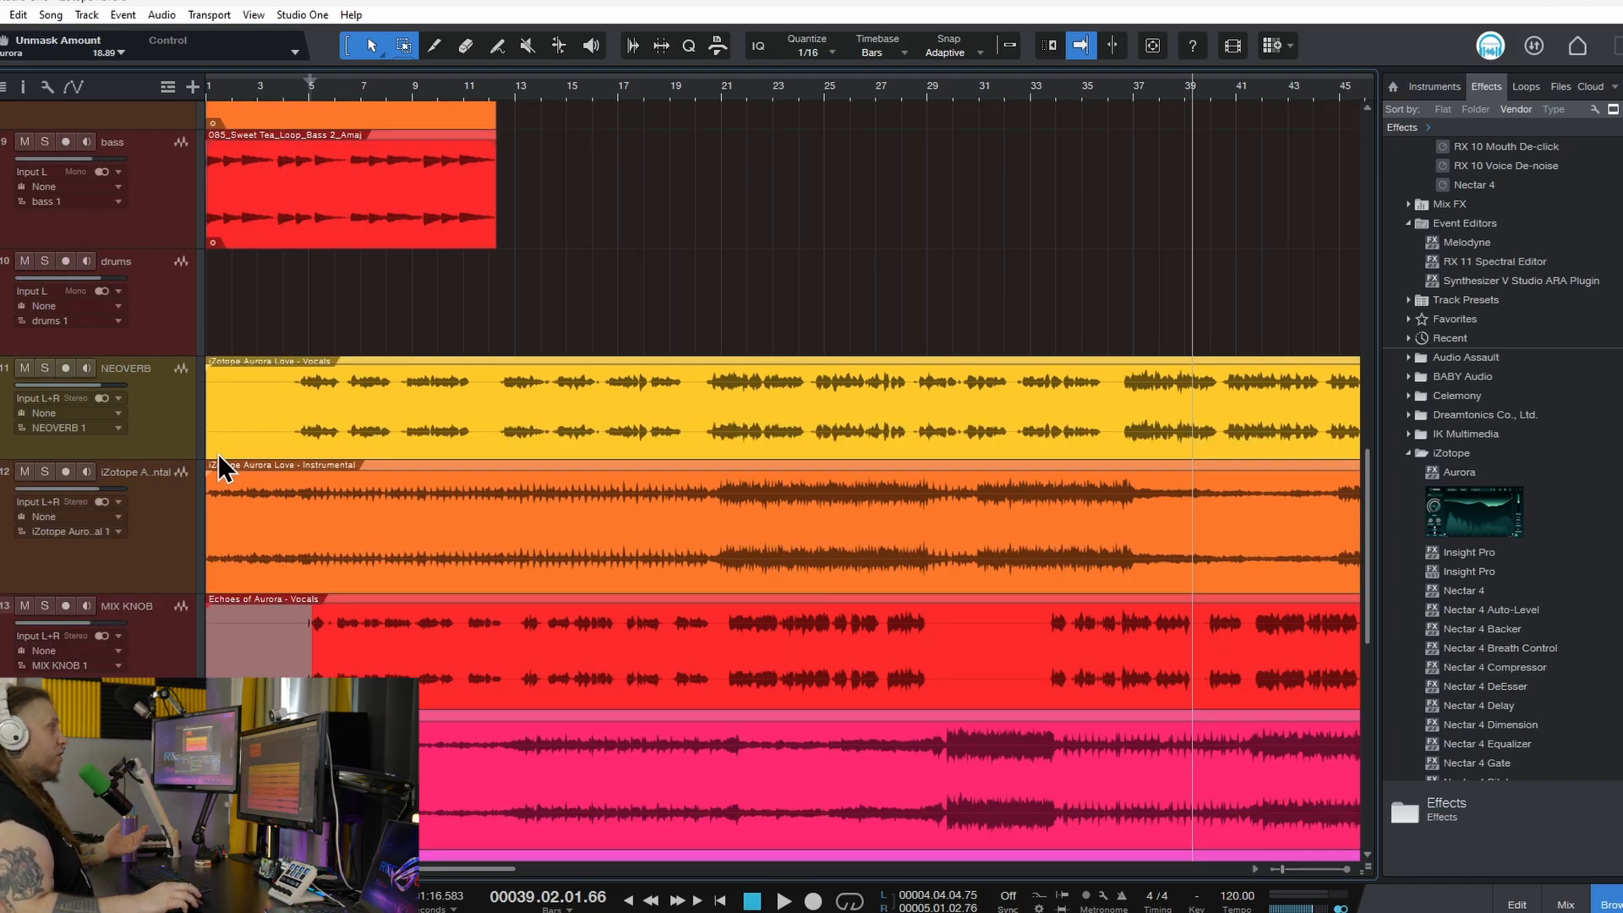
{"action": "key", "text": "F11"}
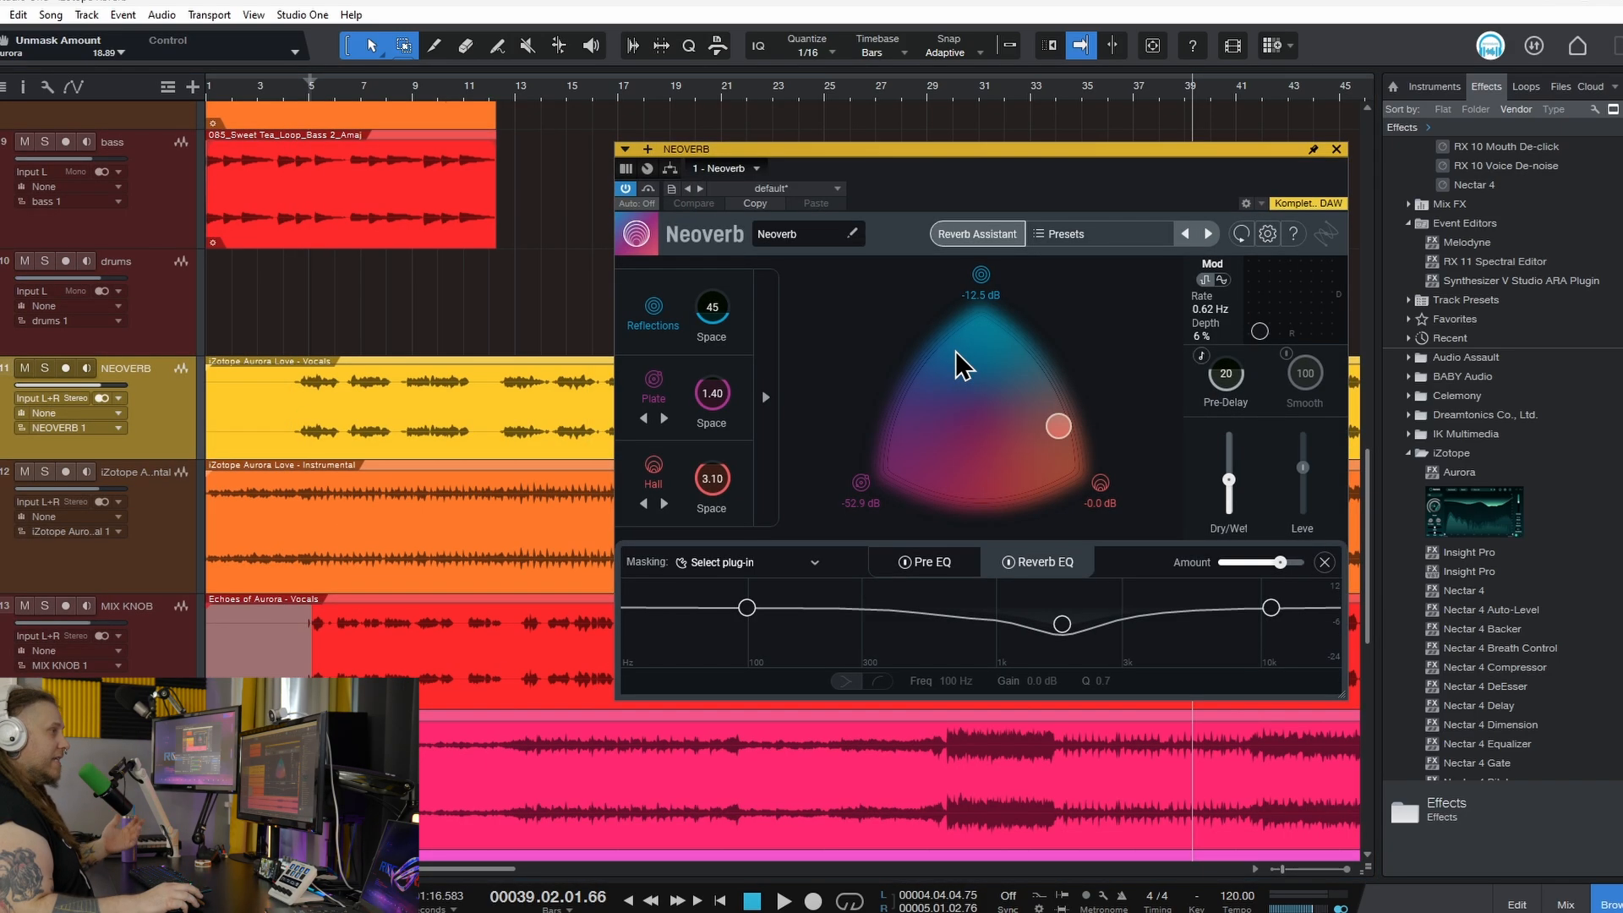
{"action": "left_click", "coordinate": [44, 369]}
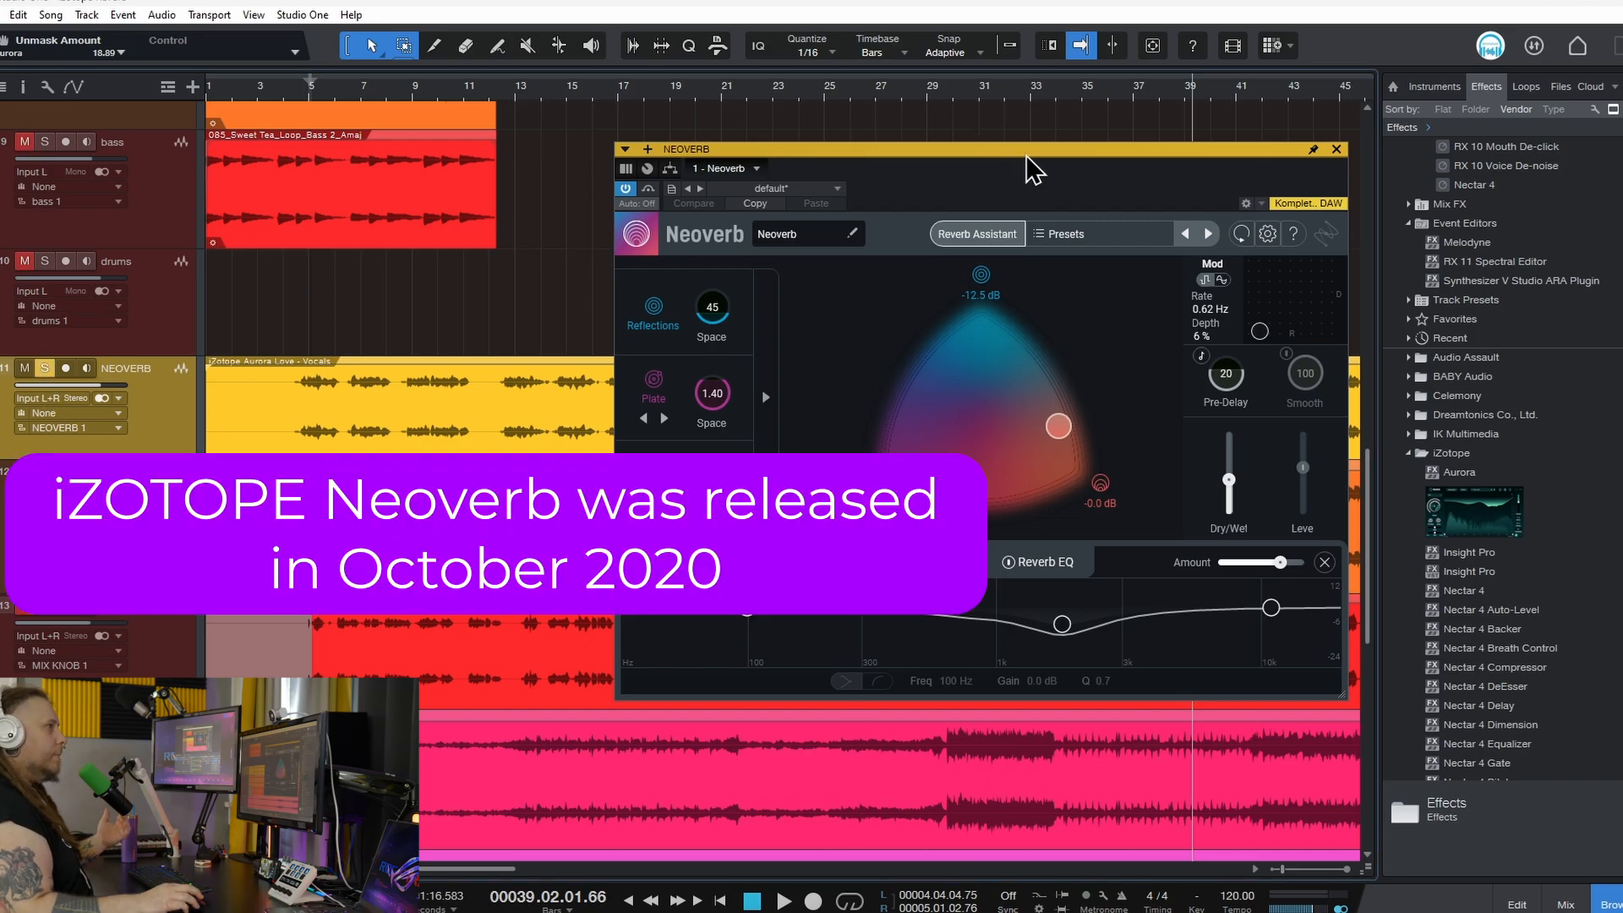
{"action": "left_click_drag", "start_coordinate": [1028, 151], "coordinate": [990, 133]}
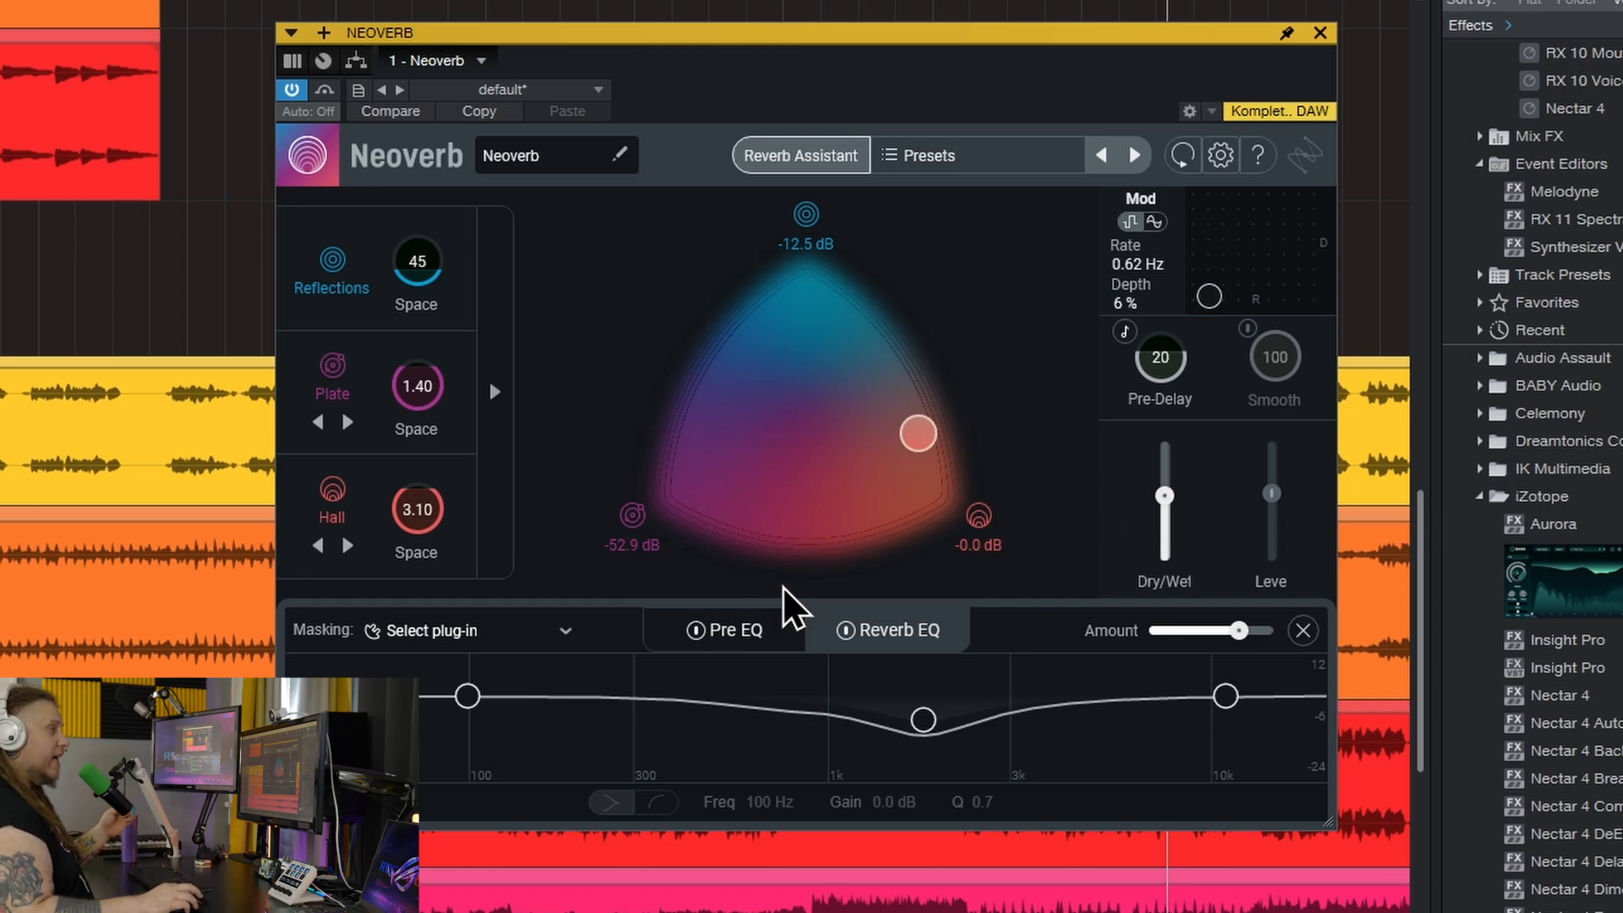
Review Neoverb's Pre EQ, Reverb EQ, and Reverb Assistant options, leaving the assistant without running it.
{"action": "left_click", "coordinate": [730, 637]}
{"action": "left_click", "coordinate": [858, 629]}
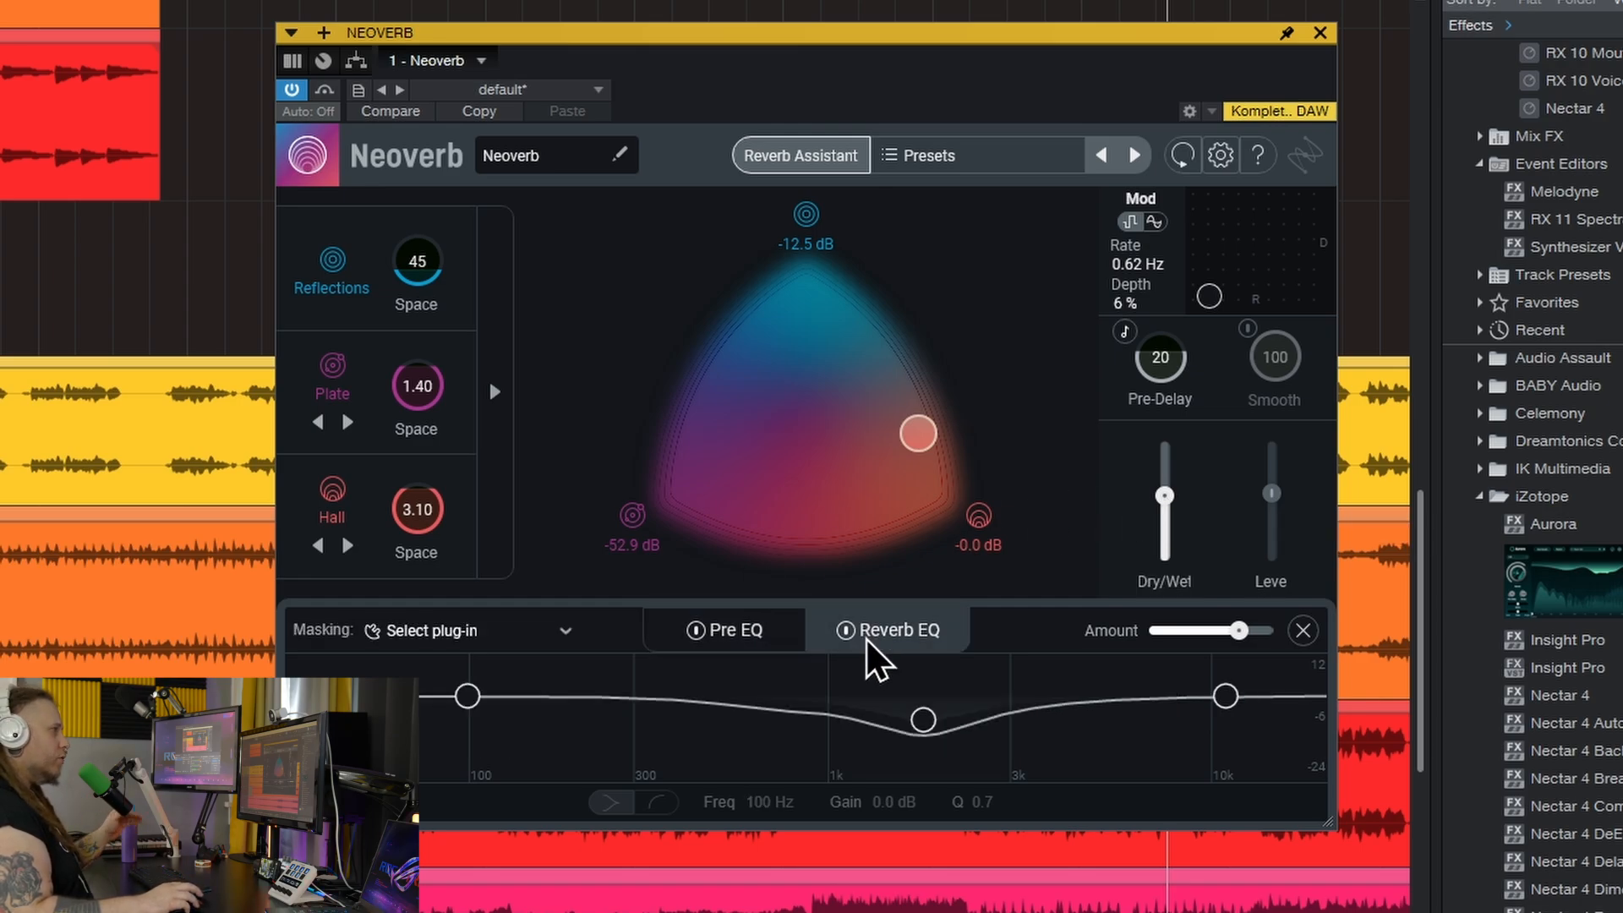
{"action": "left_click", "coordinate": [824, 159]}
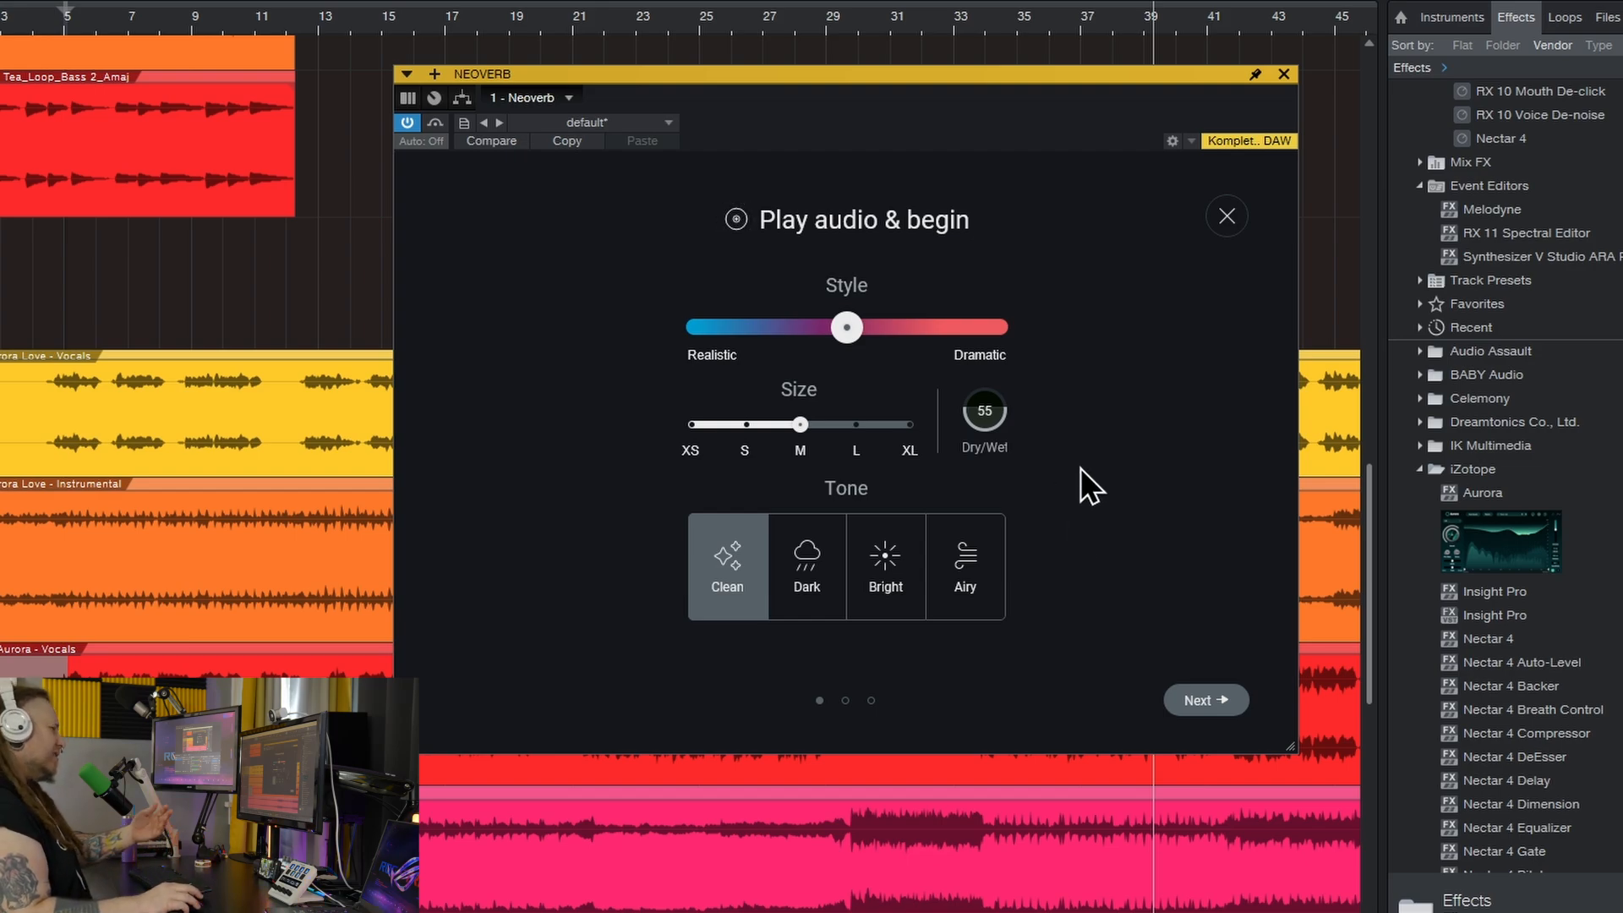
{"action": "left_click", "coordinate": [1227, 218]}
Set Neoverb's Reverb EQ masking to Dry vs. Wet after trying Relay, and place the playhead shortly after bar 9.
{"action": "left_click", "coordinate": [934, 665]}
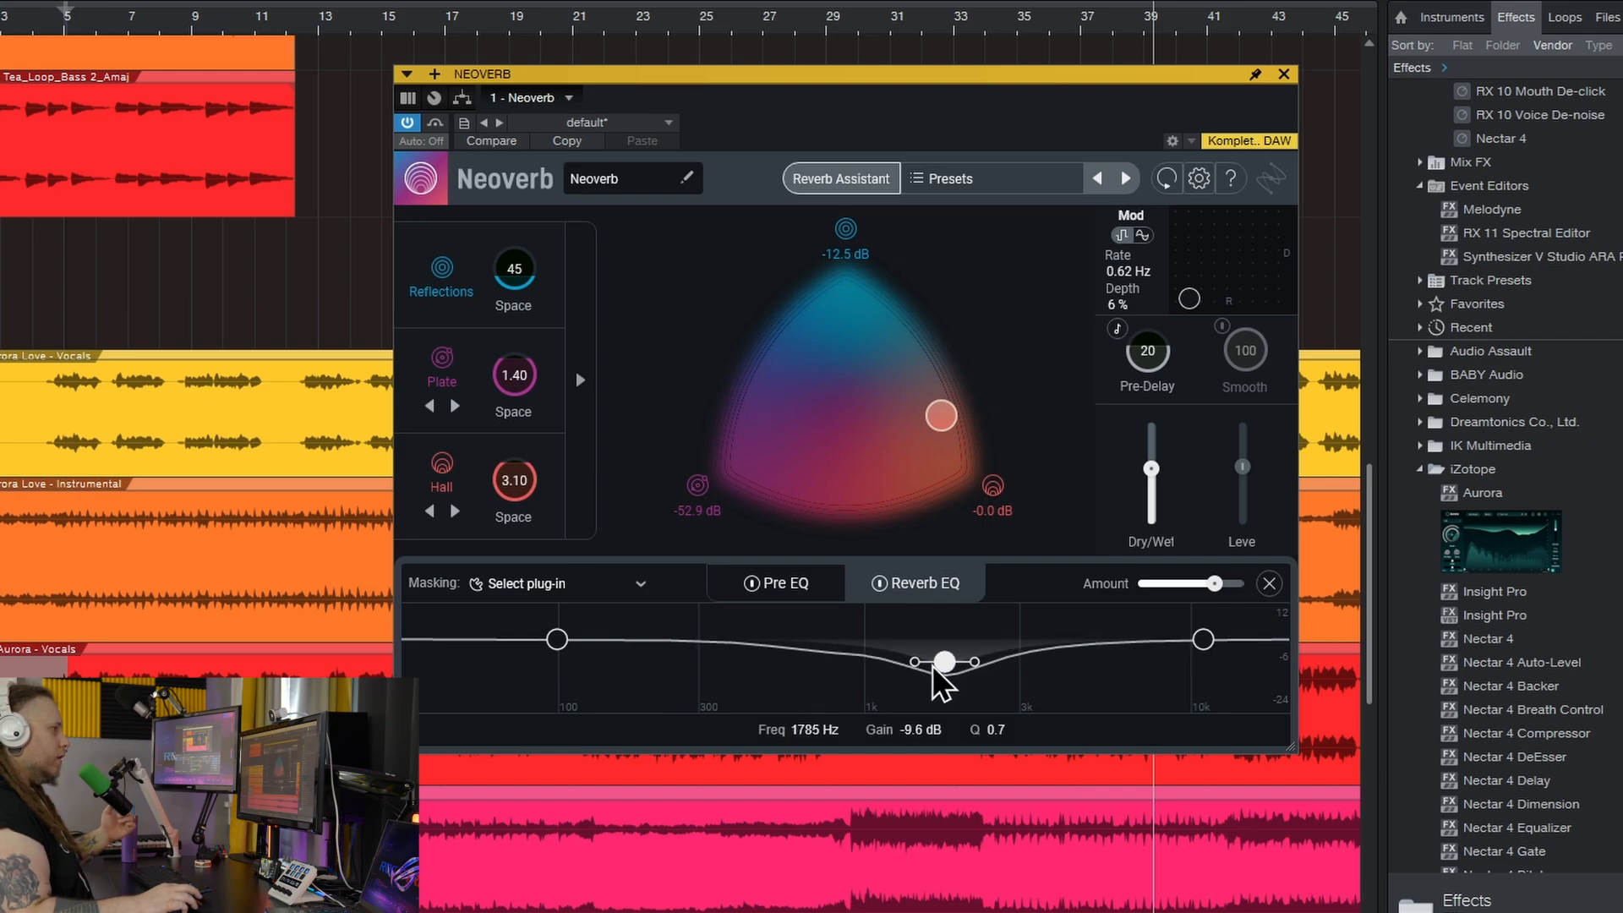
{"action": "left_click", "coordinate": [642, 585]}
{"action": "left_click", "coordinate": [560, 647]}
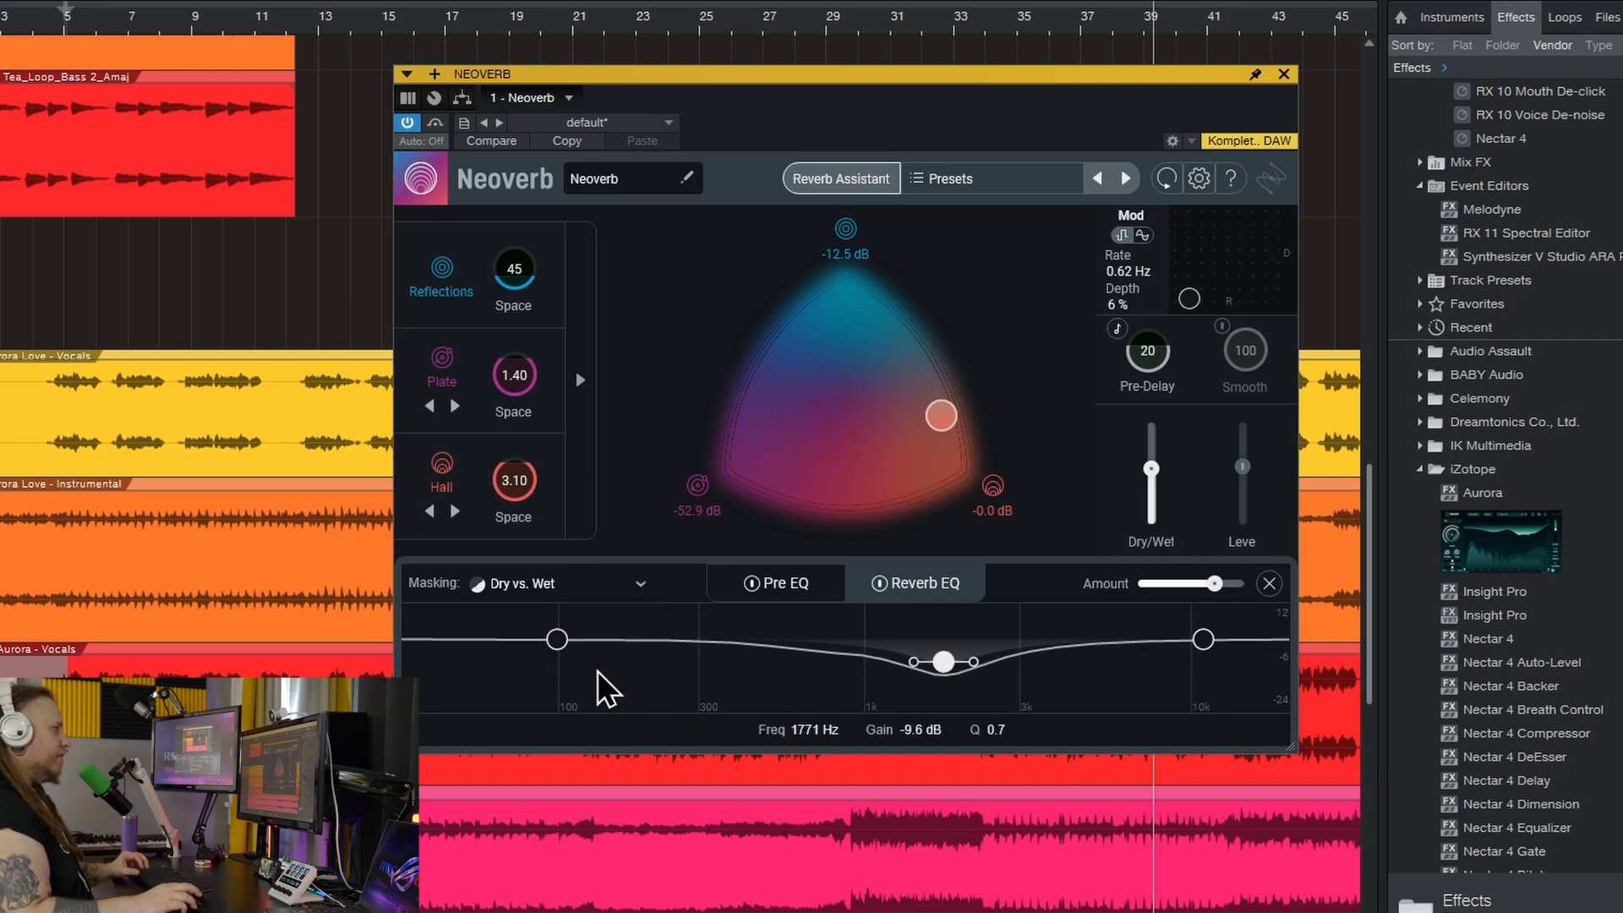
{"action": "left_click", "coordinate": [214, 26]}
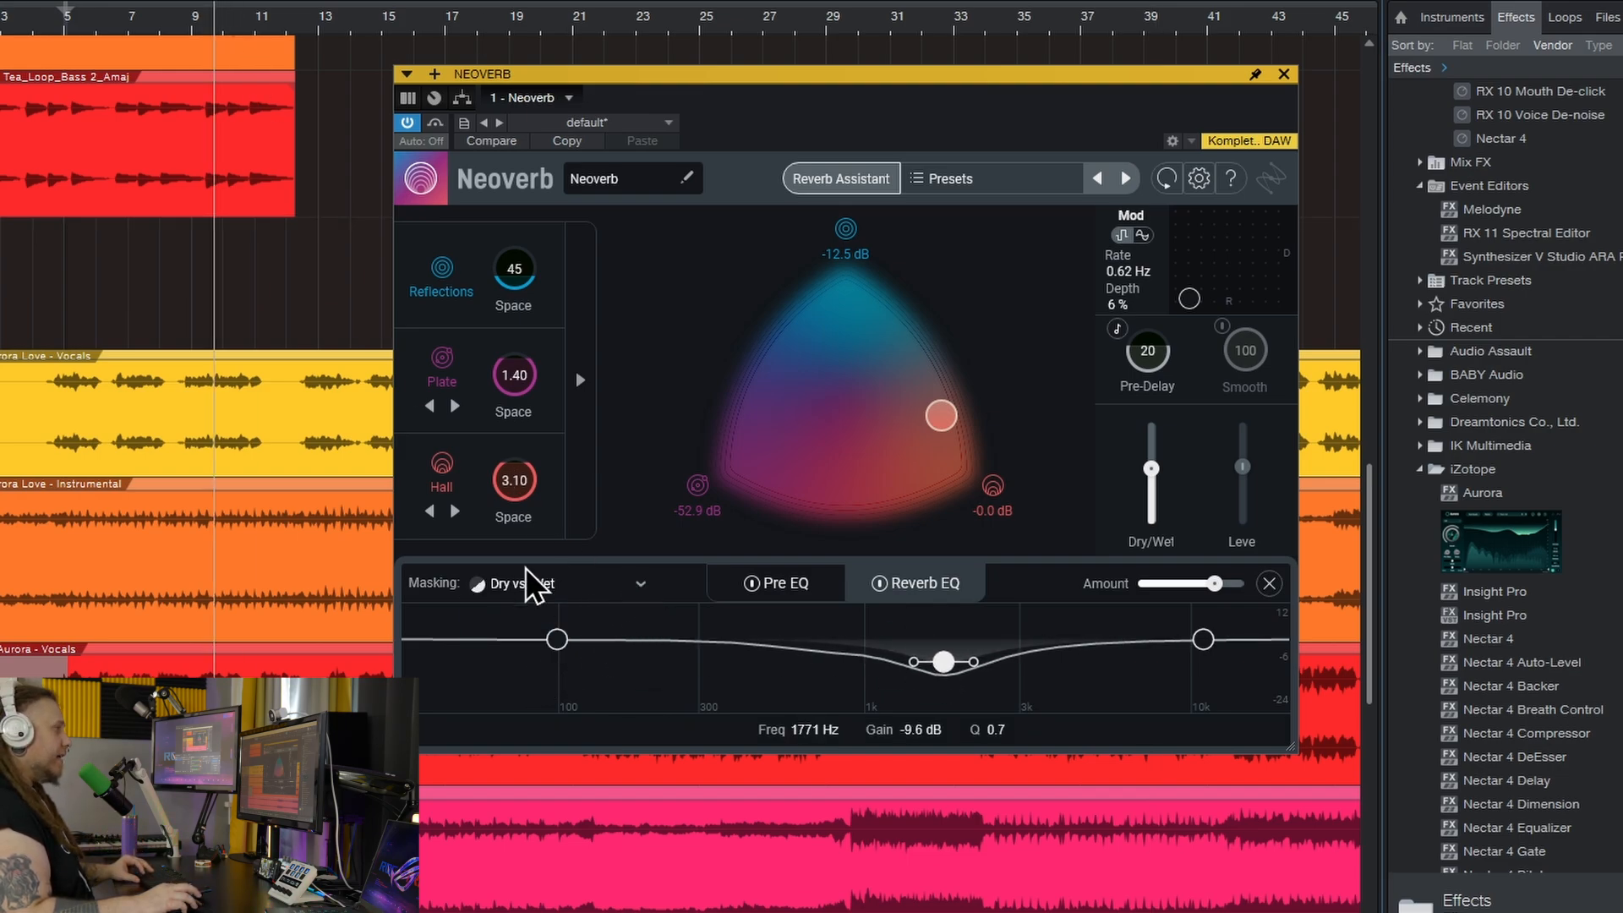
{"action": "left_click", "coordinate": [640, 585]}
{"action": "left_click", "coordinate": [562, 676]}
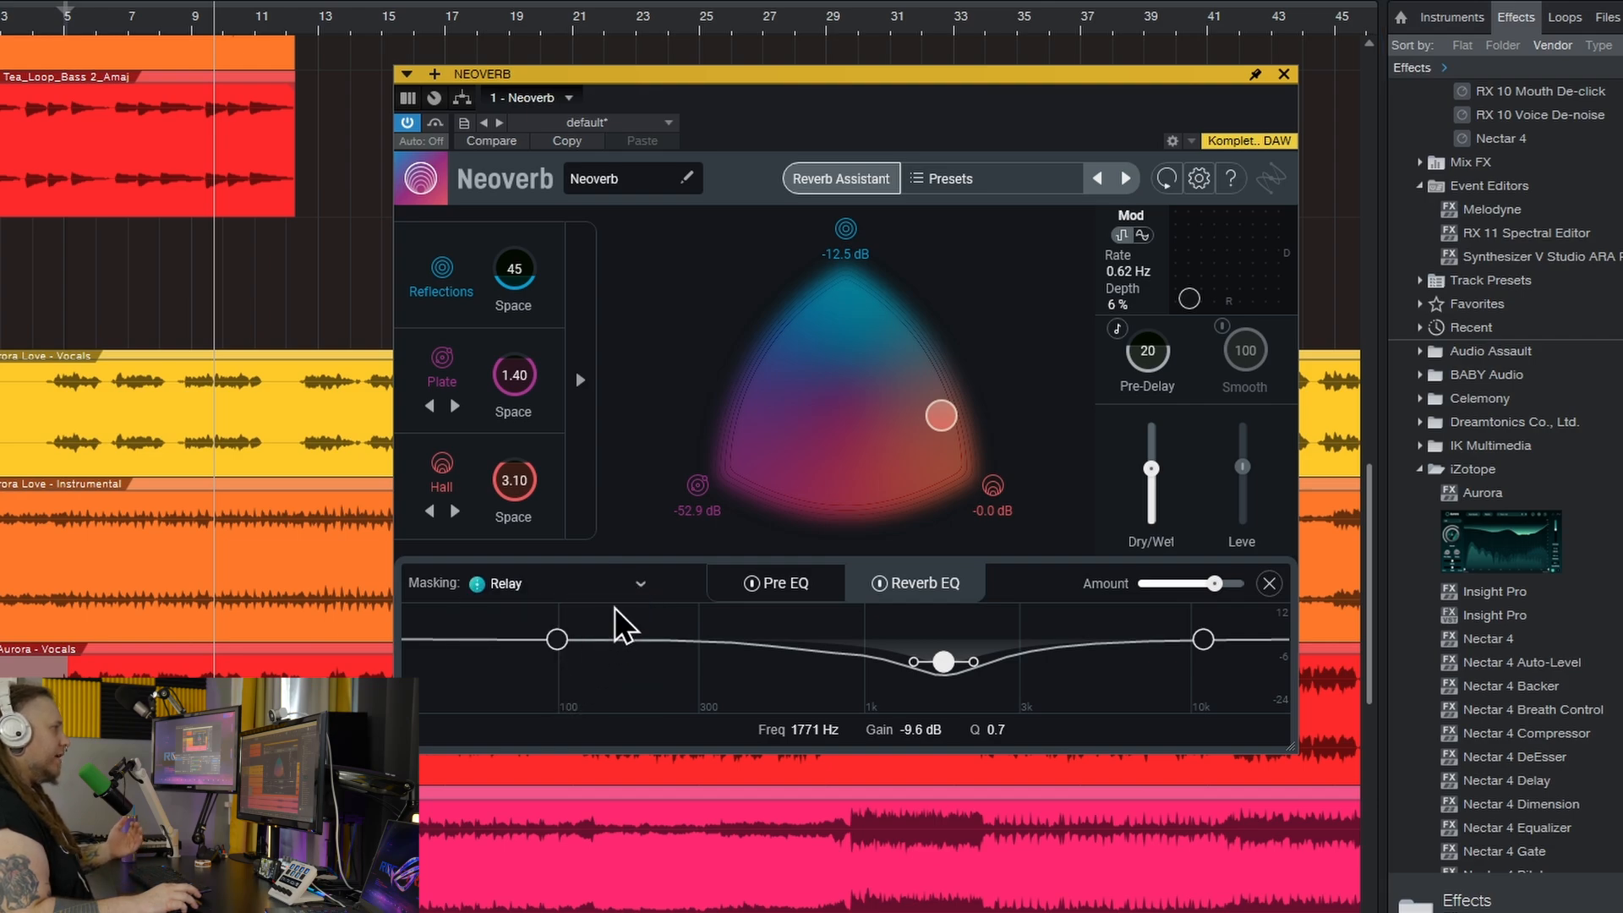
{"action": "left_click", "coordinate": [636, 587]}
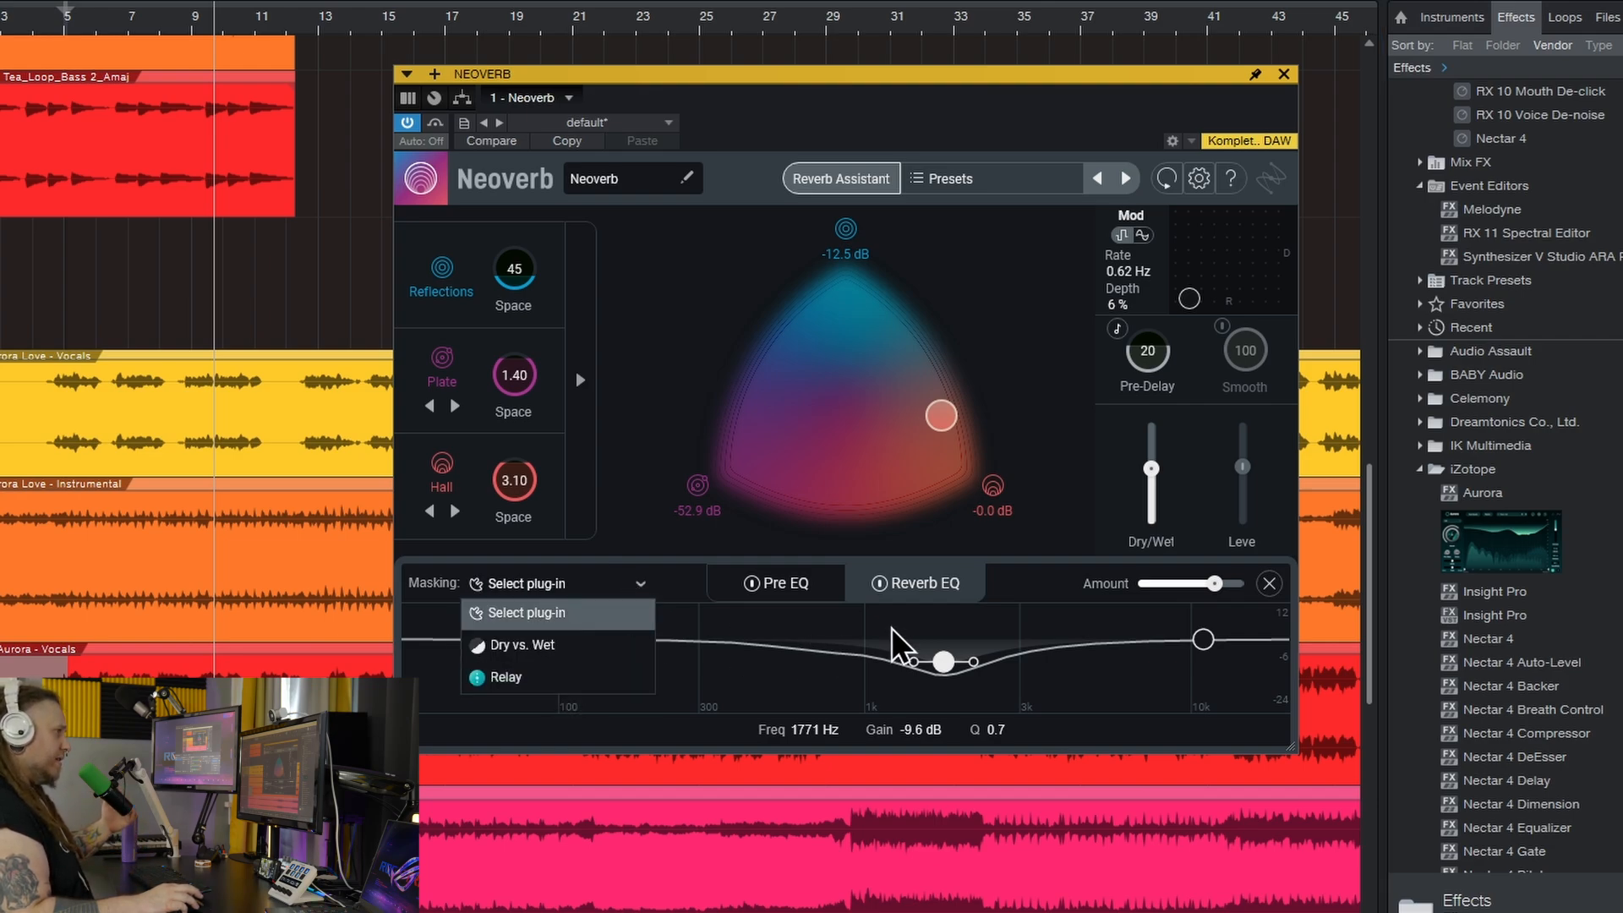
{"action": "left_click", "coordinate": [486, 647]}
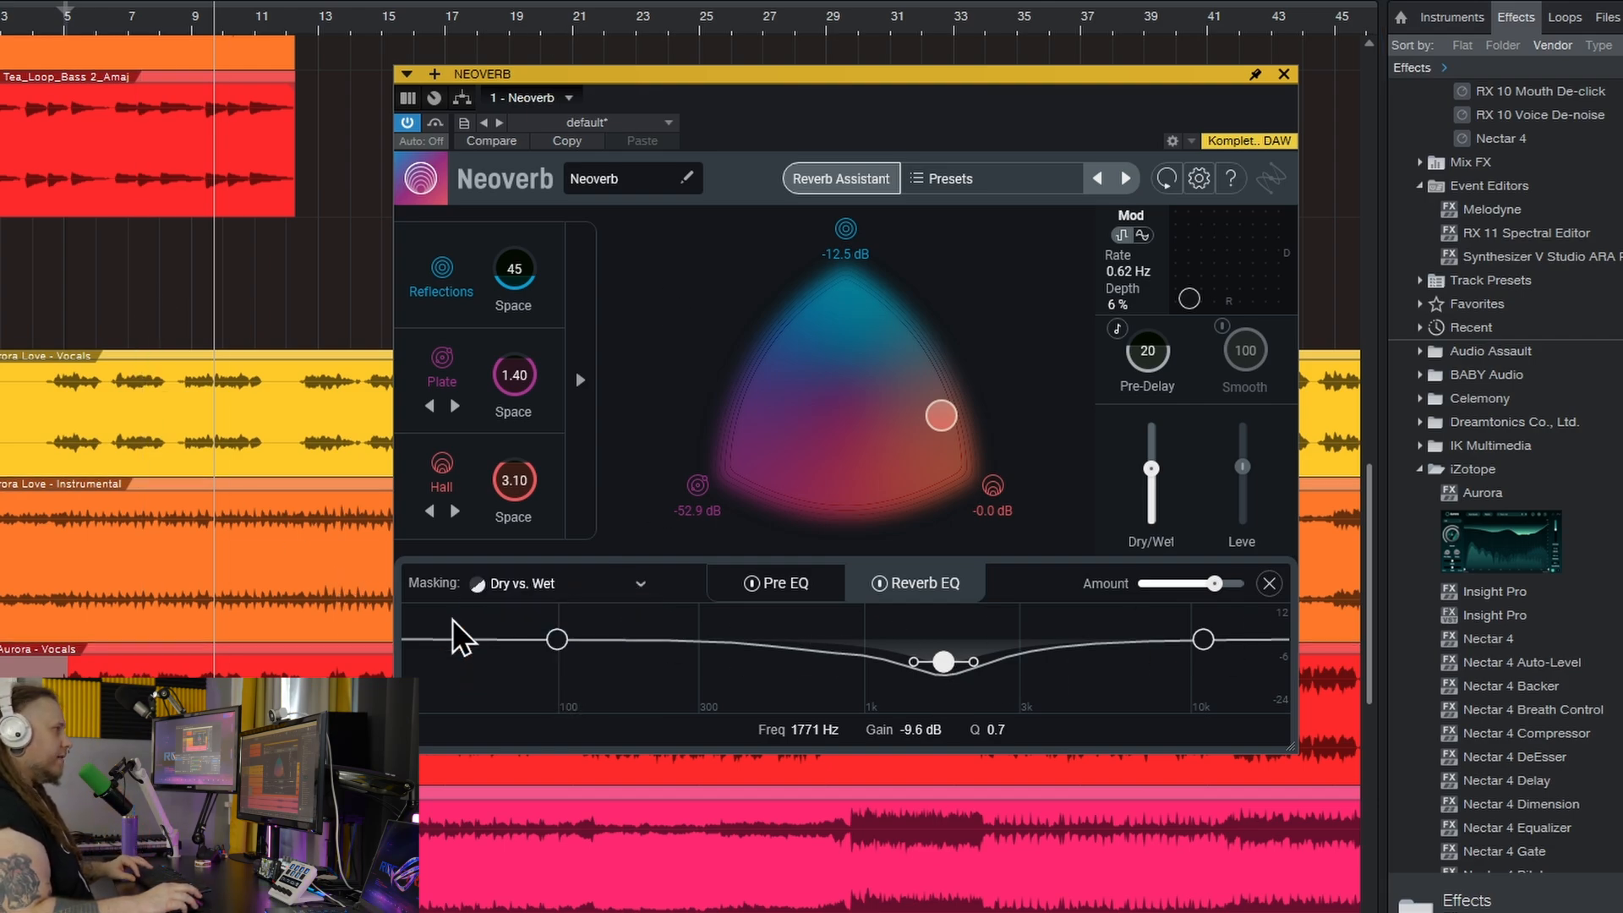
Raise Neoverb's Dry/Wet slightly, and set Reverb EQ cuts of -11.8 dB at 1705 Hz and -1.3 dB at 99 Hz.
{"action": "left_click_drag", "start_coordinate": [983, 73], "coordinate": [1011, 61]}
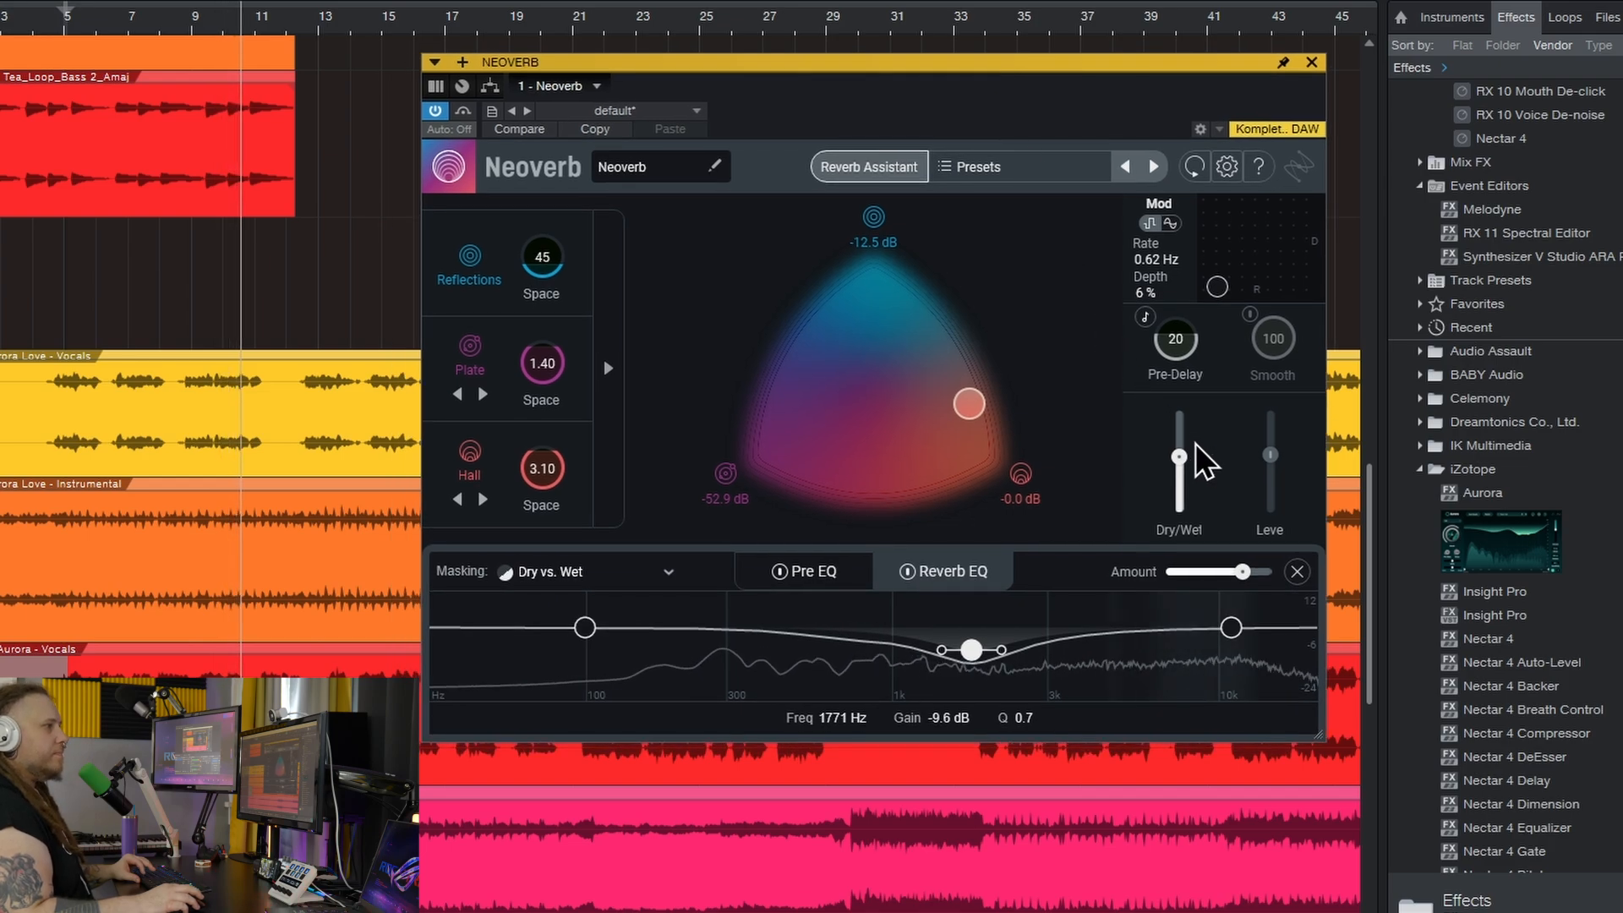
{"action": "left_click_drag", "start_coordinate": [1180, 457], "coordinate": [1179, 446]}
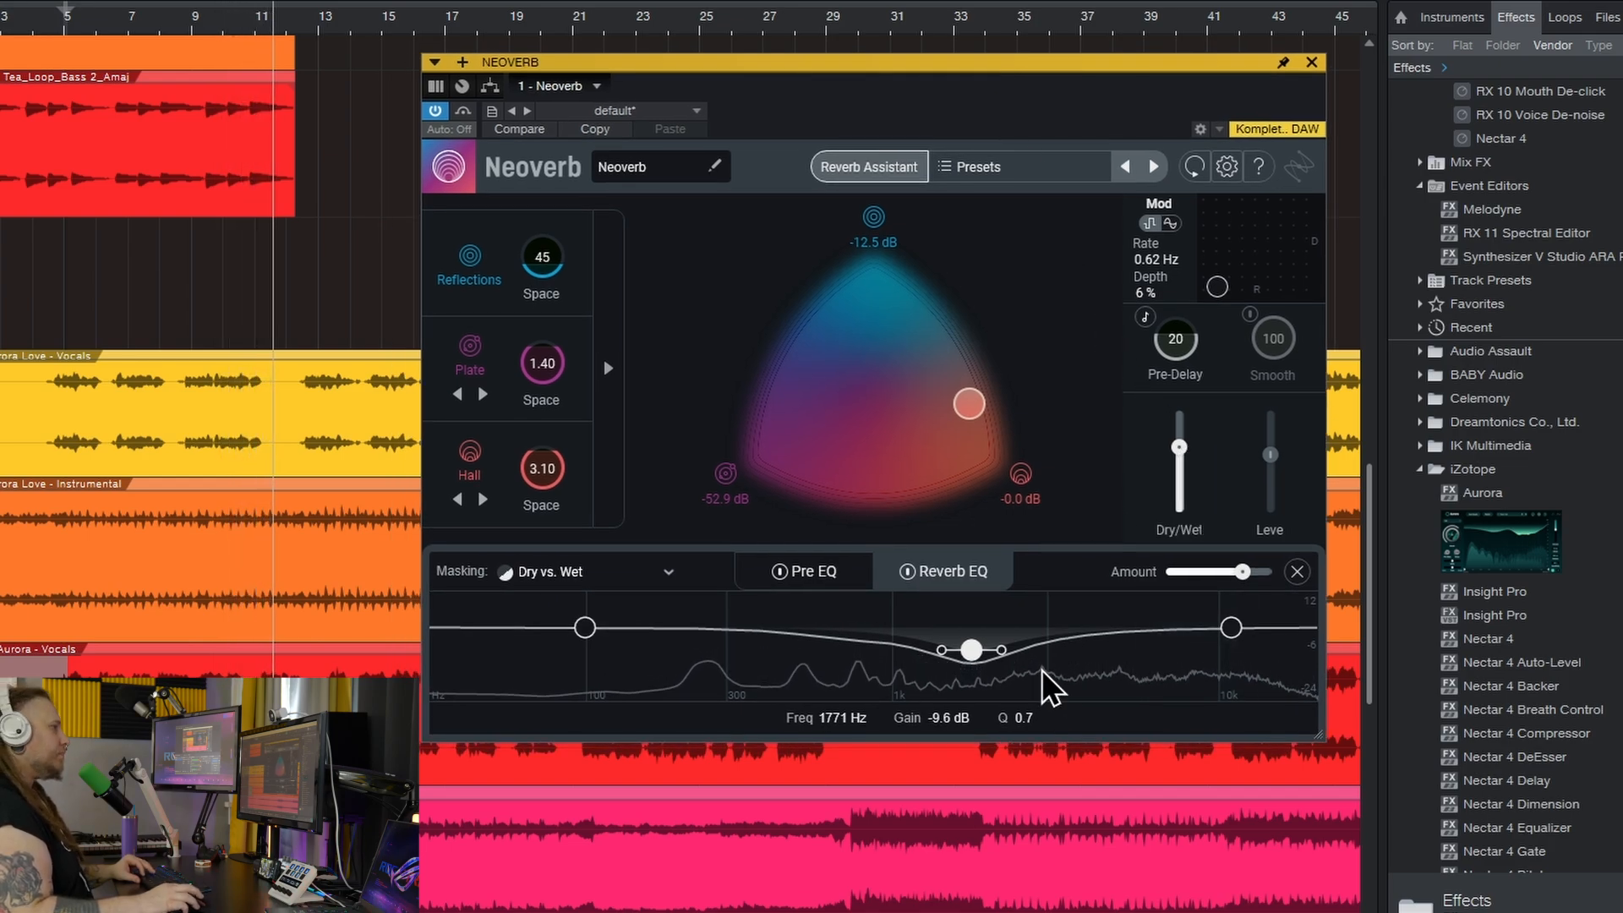
{"action": "mouse_move", "coordinate": [971, 651]}
{"action": "left_mouse_down"}
{"action": "mouse_move", "coordinate": [972, 626]}
{"action": "mouse_move", "coordinate": [969, 661]}
{"action": "left_mouse_up"}
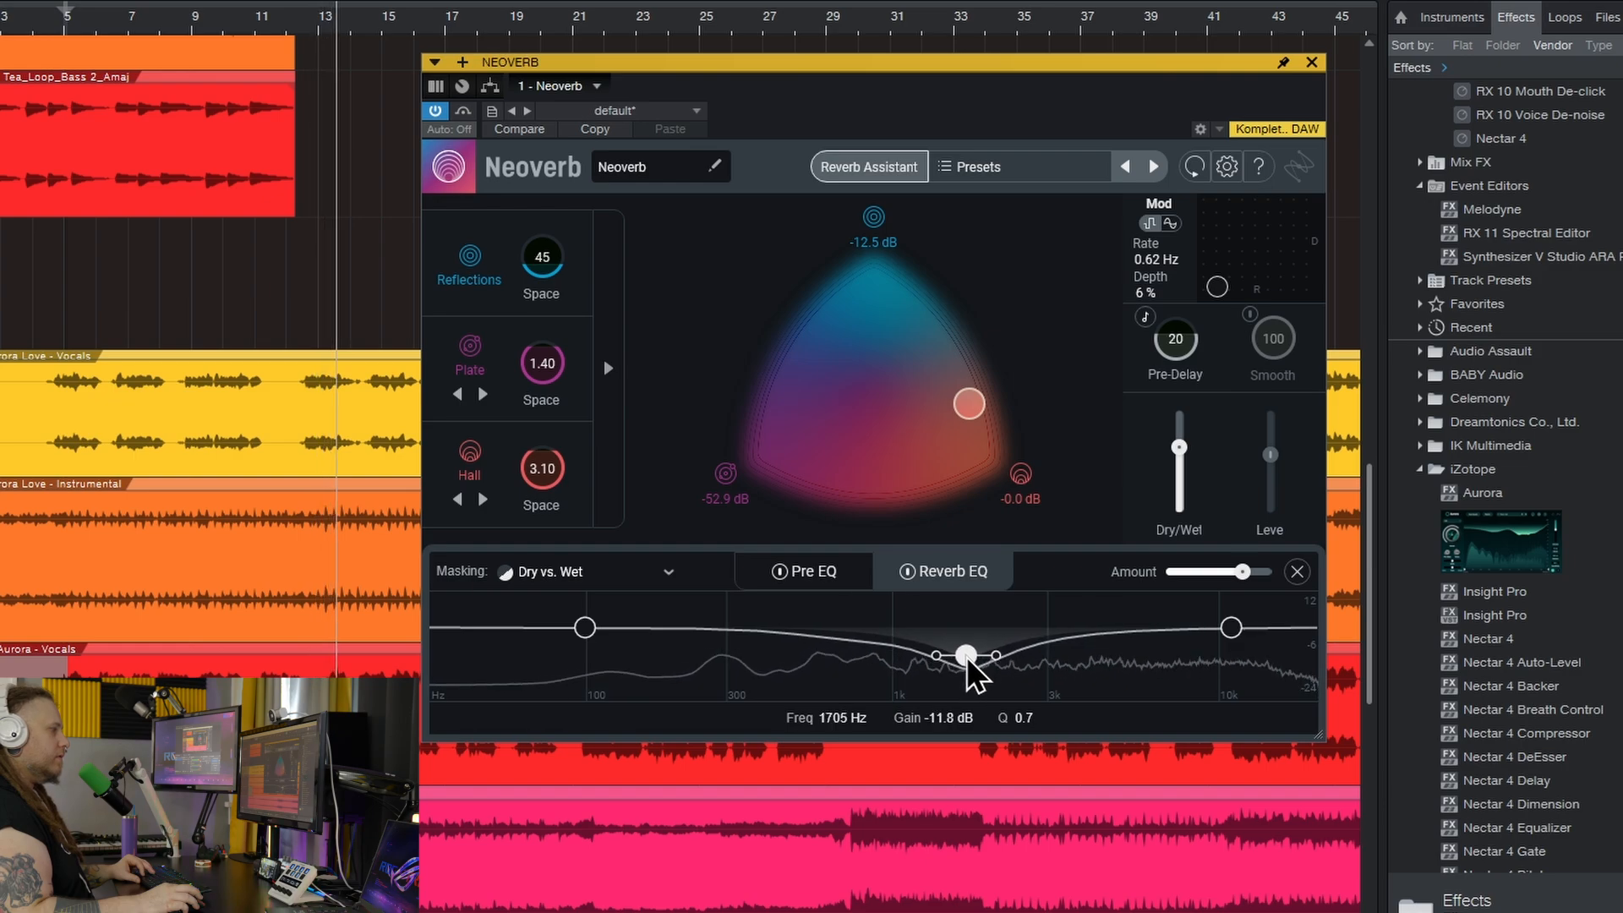
{"action": "left_click_drag", "start_coordinate": [585, 627], "coordinate": [584, 631]}
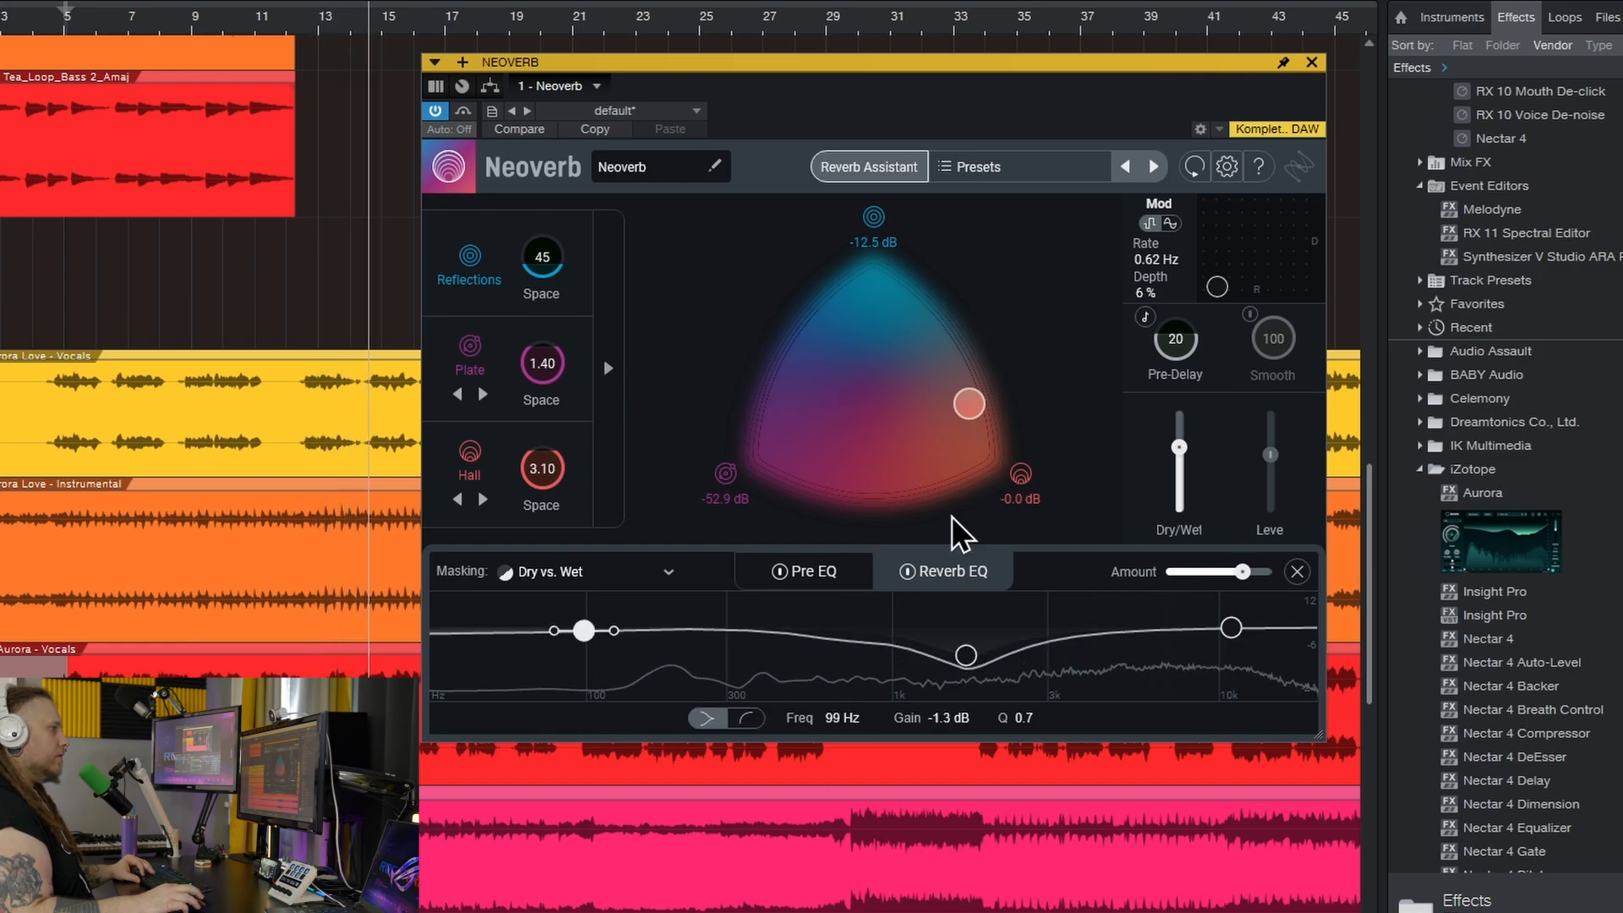
Shift Neoverb's blend slightly toward Plate with Dry/Wet at 44 %, and set the Reverb EQ cut to -8.7 dB at 1718 Hz after viewing Pre EQ.
{"action": "left_click_drag", "start_coordinate": [969, 405], "coordinate": [963, 411]}
{"action": "left_click_drag", "start_coordinate": [1180, 448], "coordinate": [1193, 360]}
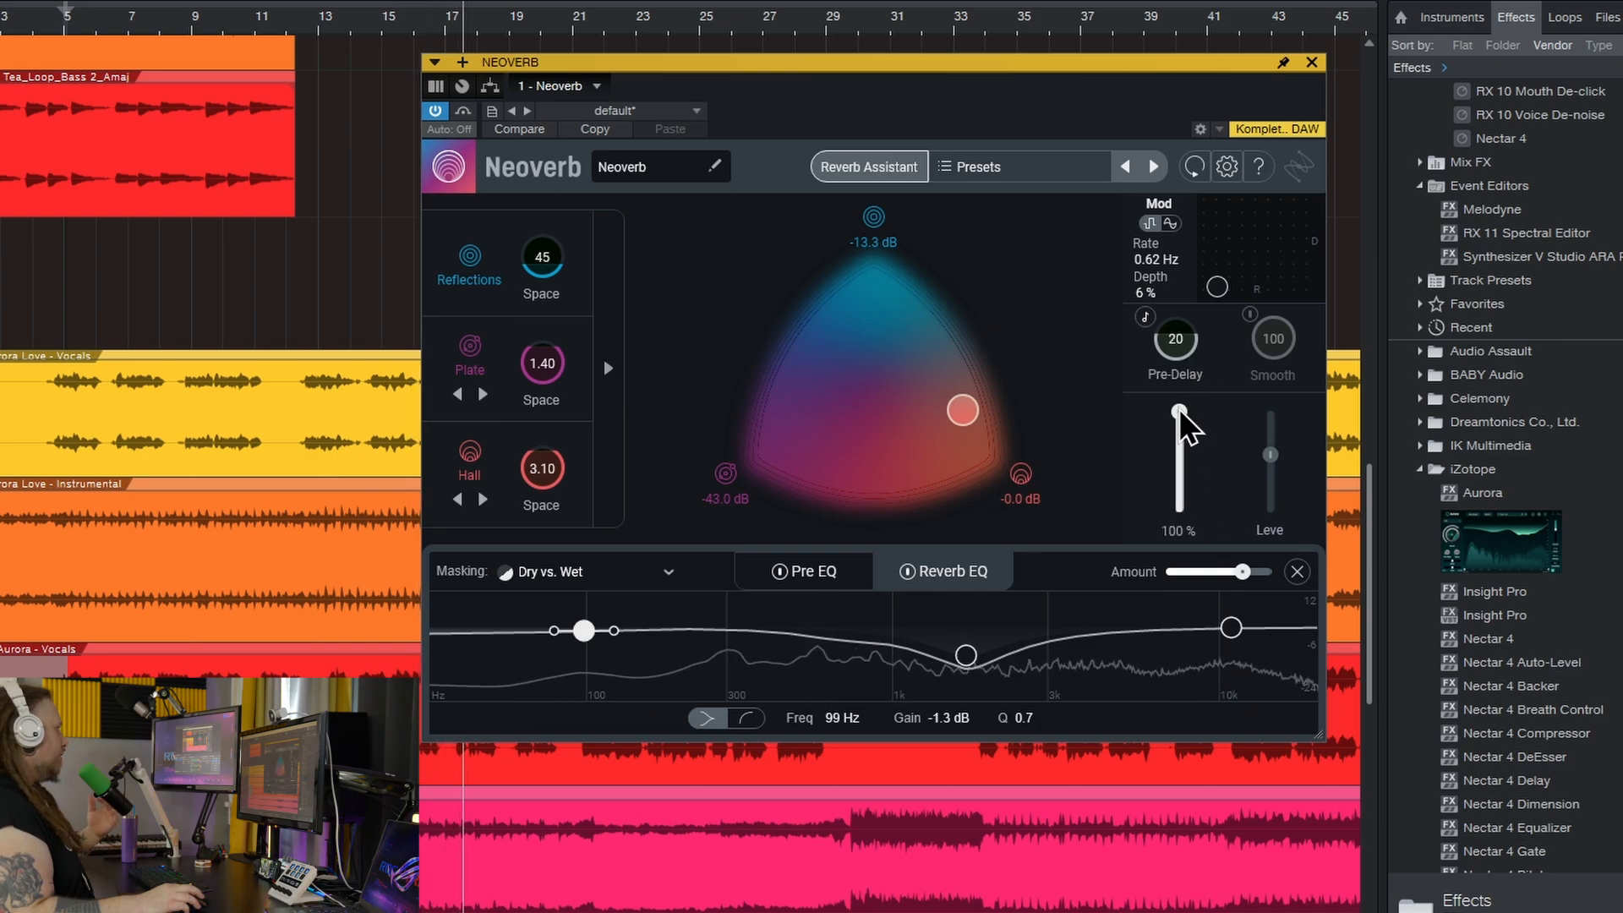
{"action": "left_click_drag", "start_coordinate": [1181, 412], "coordinate": [1172, 459]}
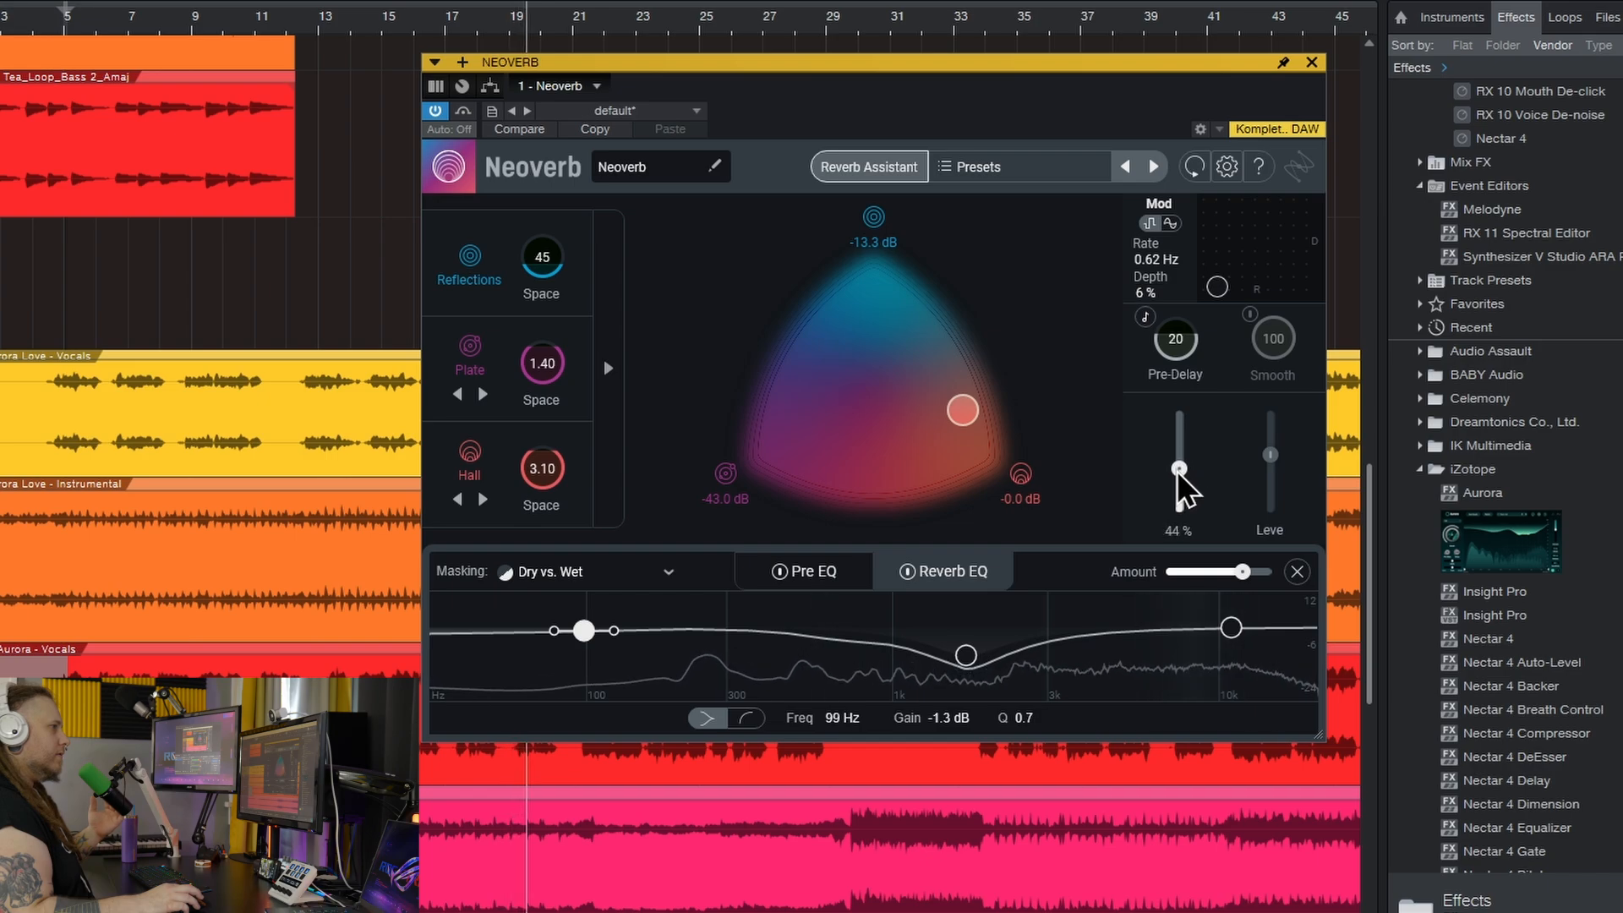
{"action": "left_click", "coordinate": [864, 585]}
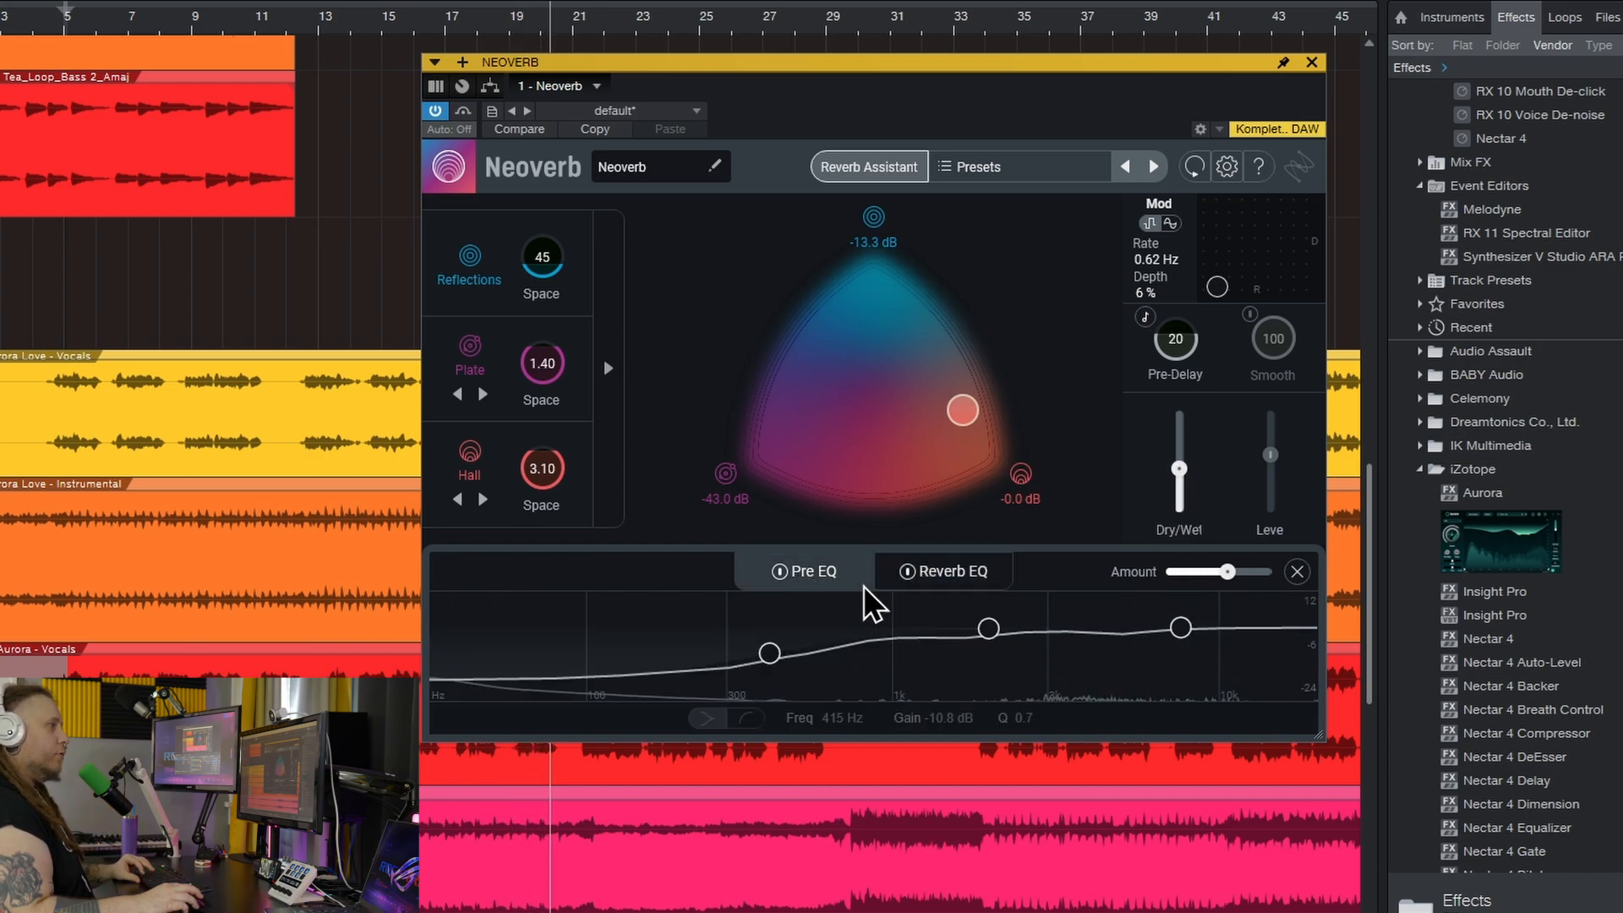
{"action": "left_click", "coordinate": [949, 582]}
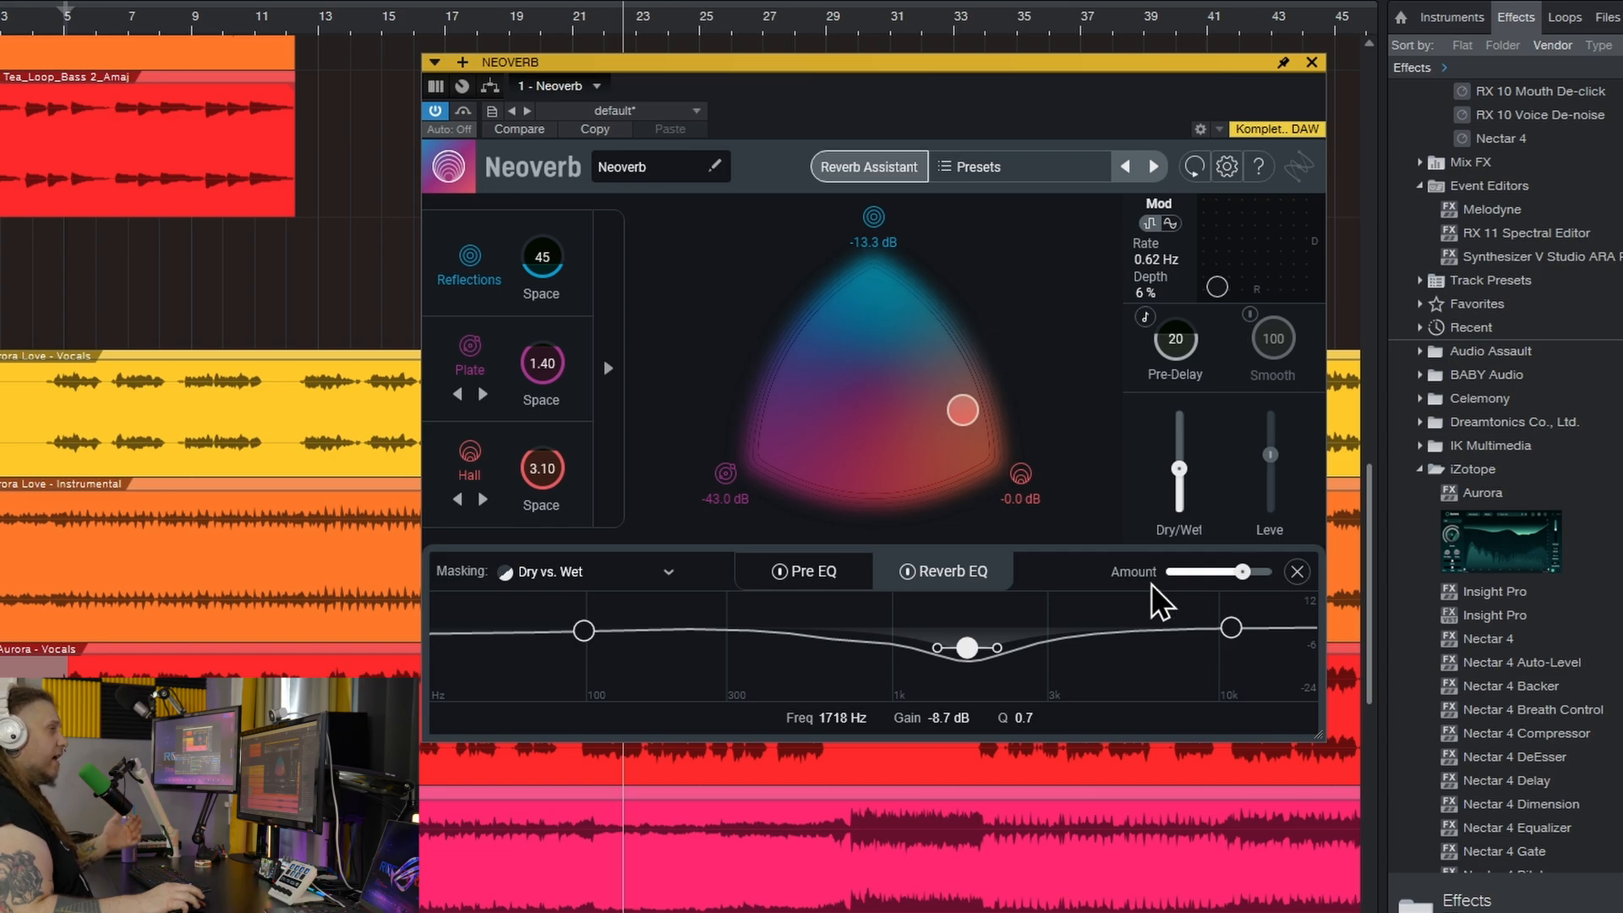
Run Reverb Assistant with size M and the Clean tone, accept its suggestion, and nudge the blend slightly toward Plate and Hall.
{"action": "left_click", "coordinate": [864, 166]}
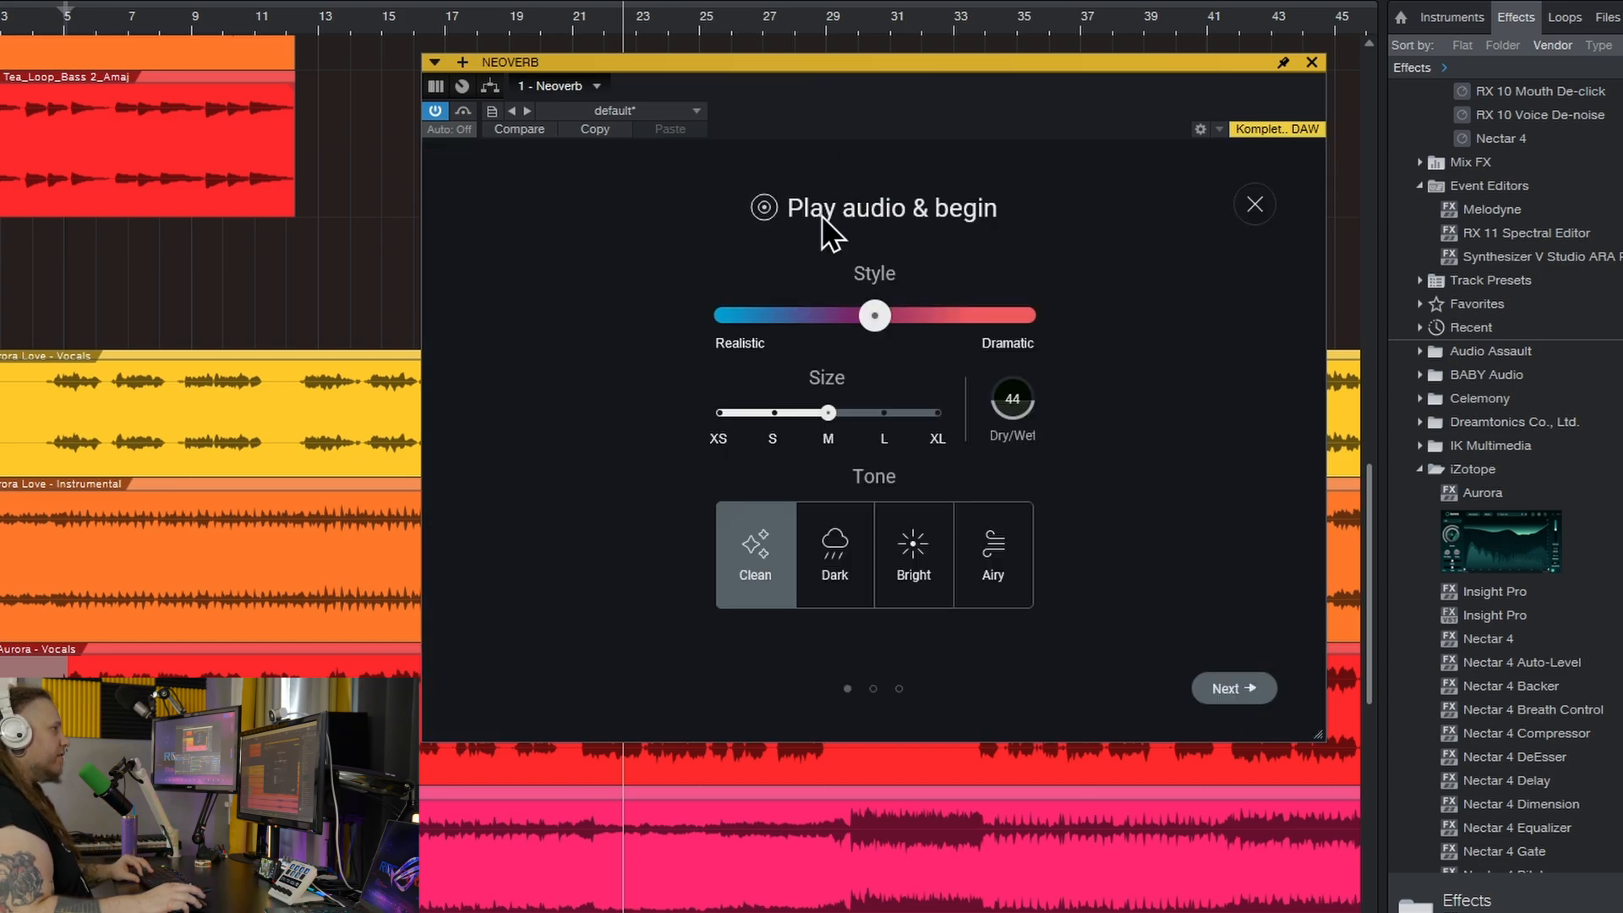
{"action": "left_click", "coordinate": [1197, 688]}
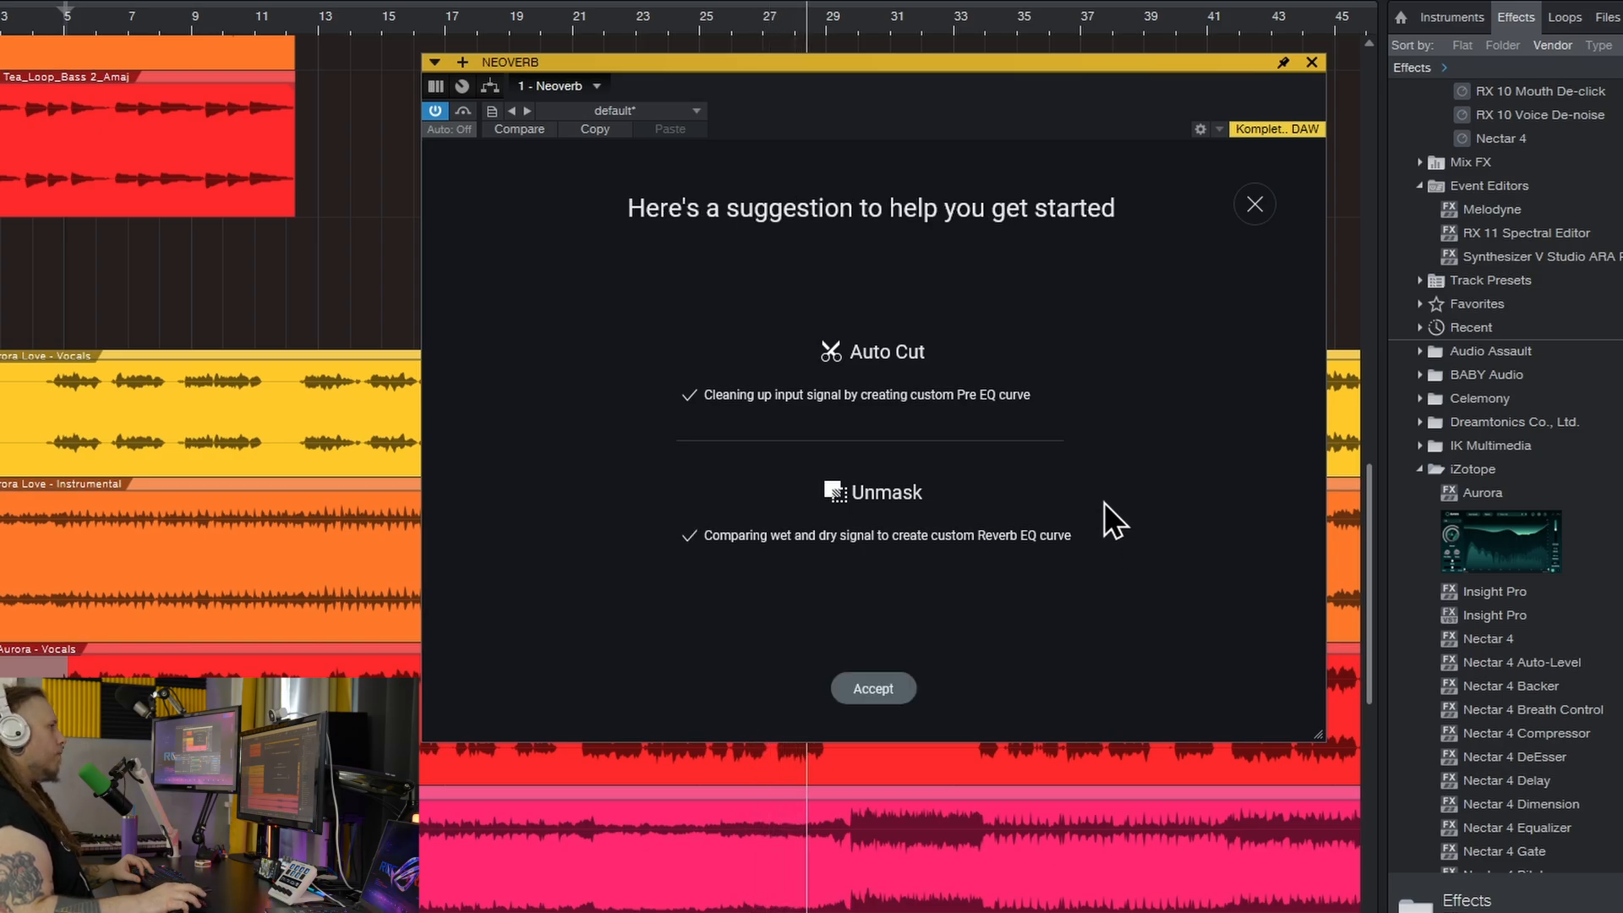
{"action": "left_click", "coordinate": [871, 688]}
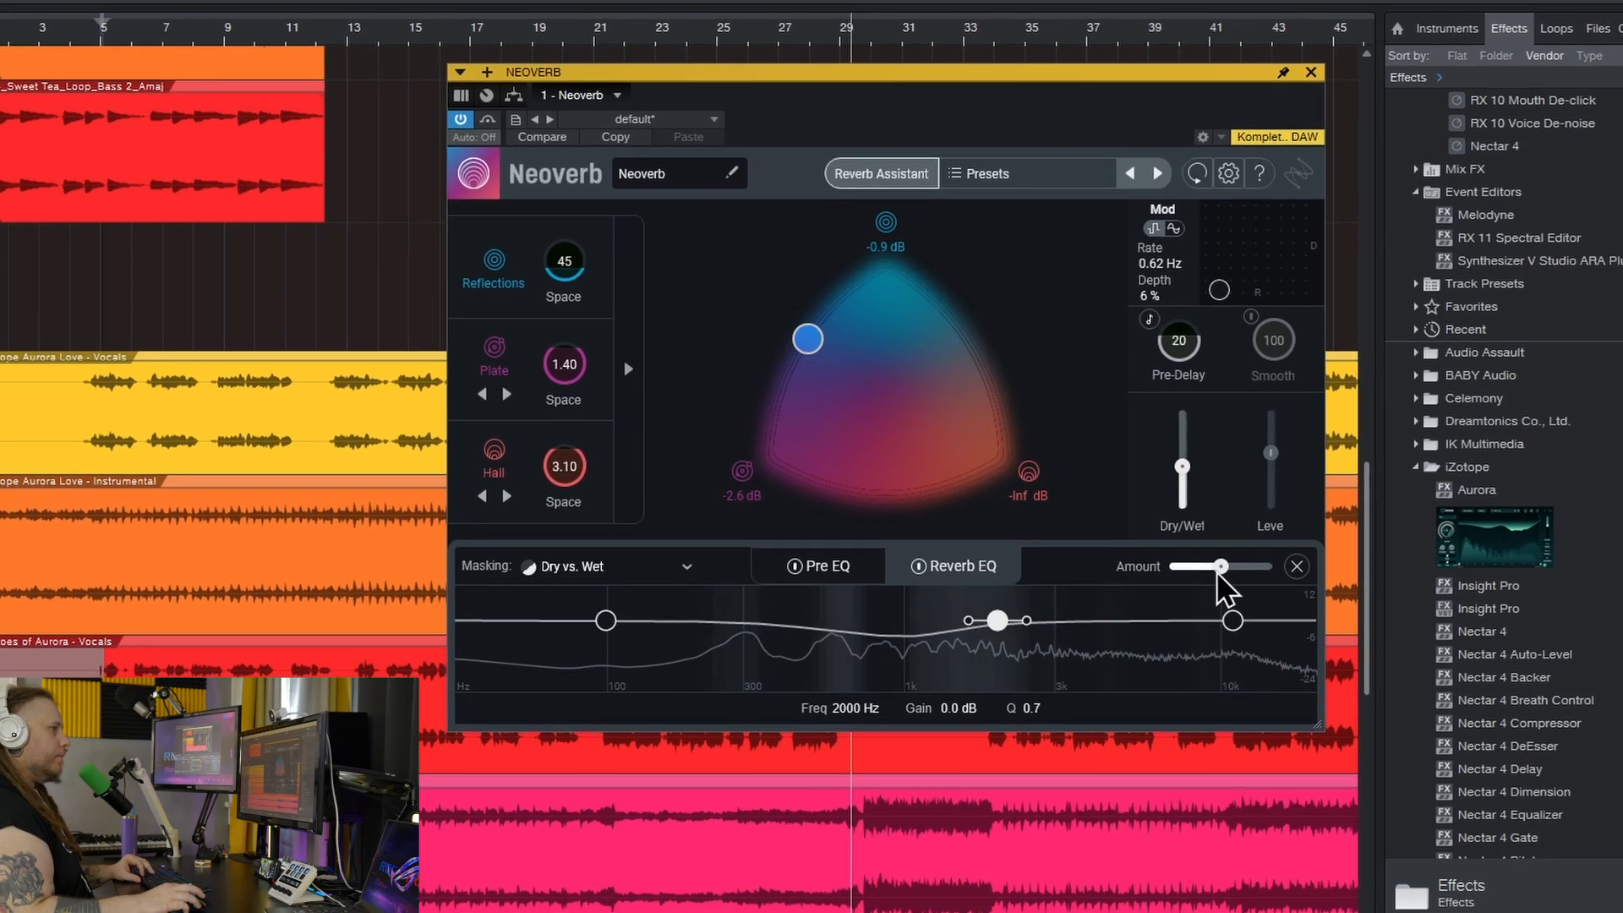
{"action": "left_click_drag", "start_coordinate": [830, 347], "coordinate": [843, 360]}
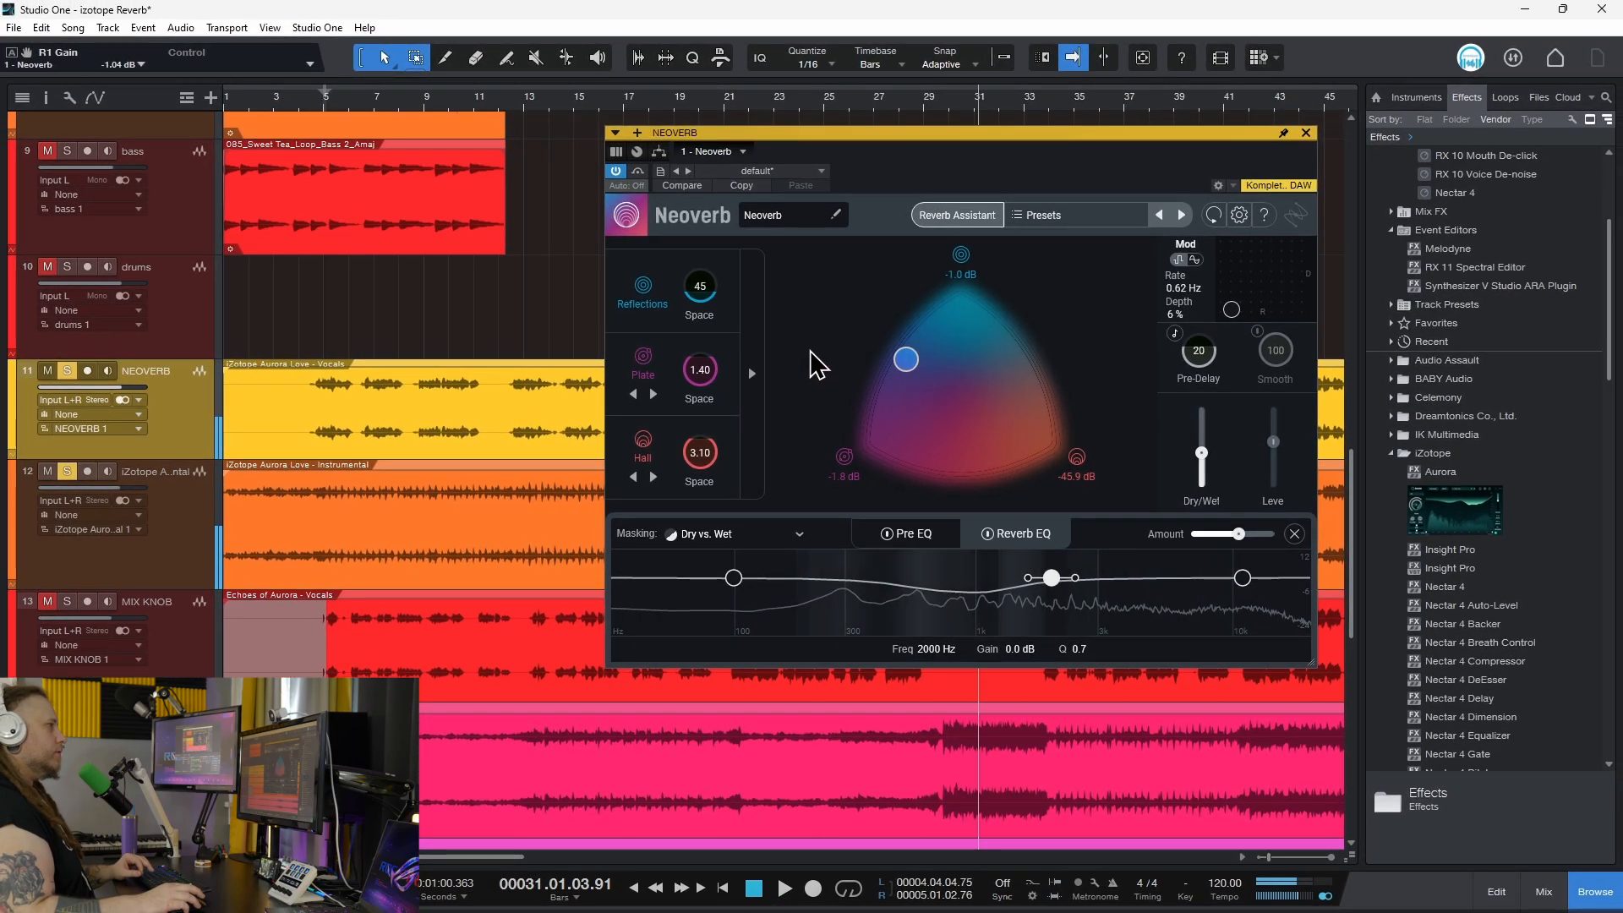
Bypass Neoverb and load Aurora as the second insert on the NEOVERB track.
{"action": "left_click", "coordinate": [615, 171]}
{"action": "left_click", "coordinate": [1307, 133]}
{"action": "left_click_drag", "start_coordinate": [1489, 533], "coordinate": [685, 416]}
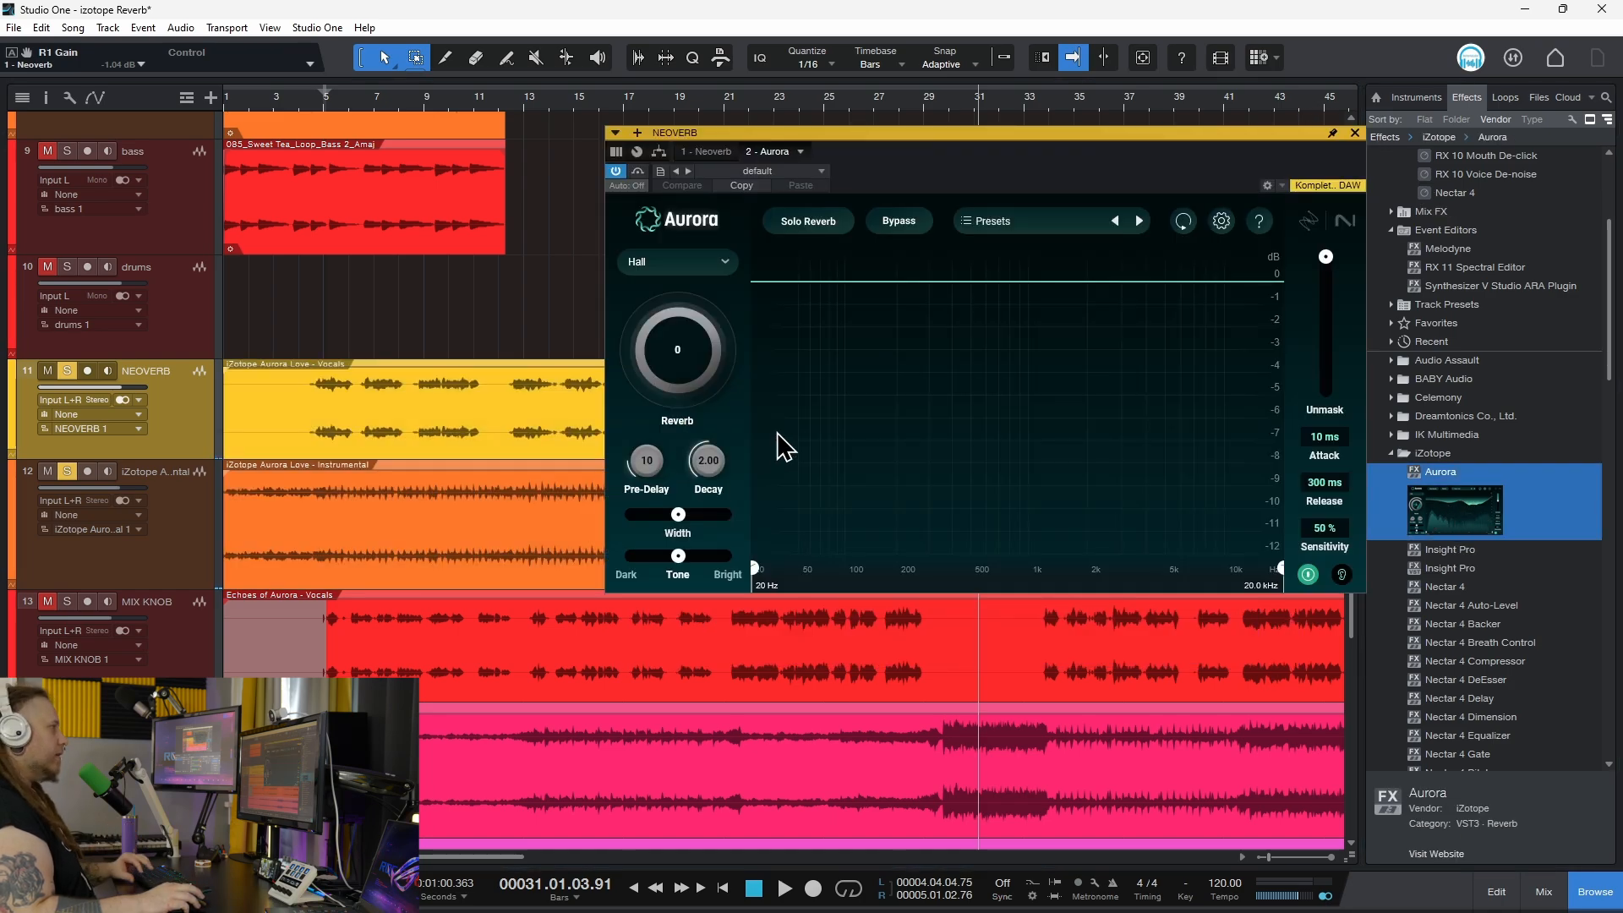
{"action": "left_click", "coordinate": [424, 137]}
Play the song from around bar 24 and set Aurora's Reverb to 35 and Unmask to 15.
{"action": "left_click_drag", "start_coordinate": [671, 344], "coordinate": [700, 228]}
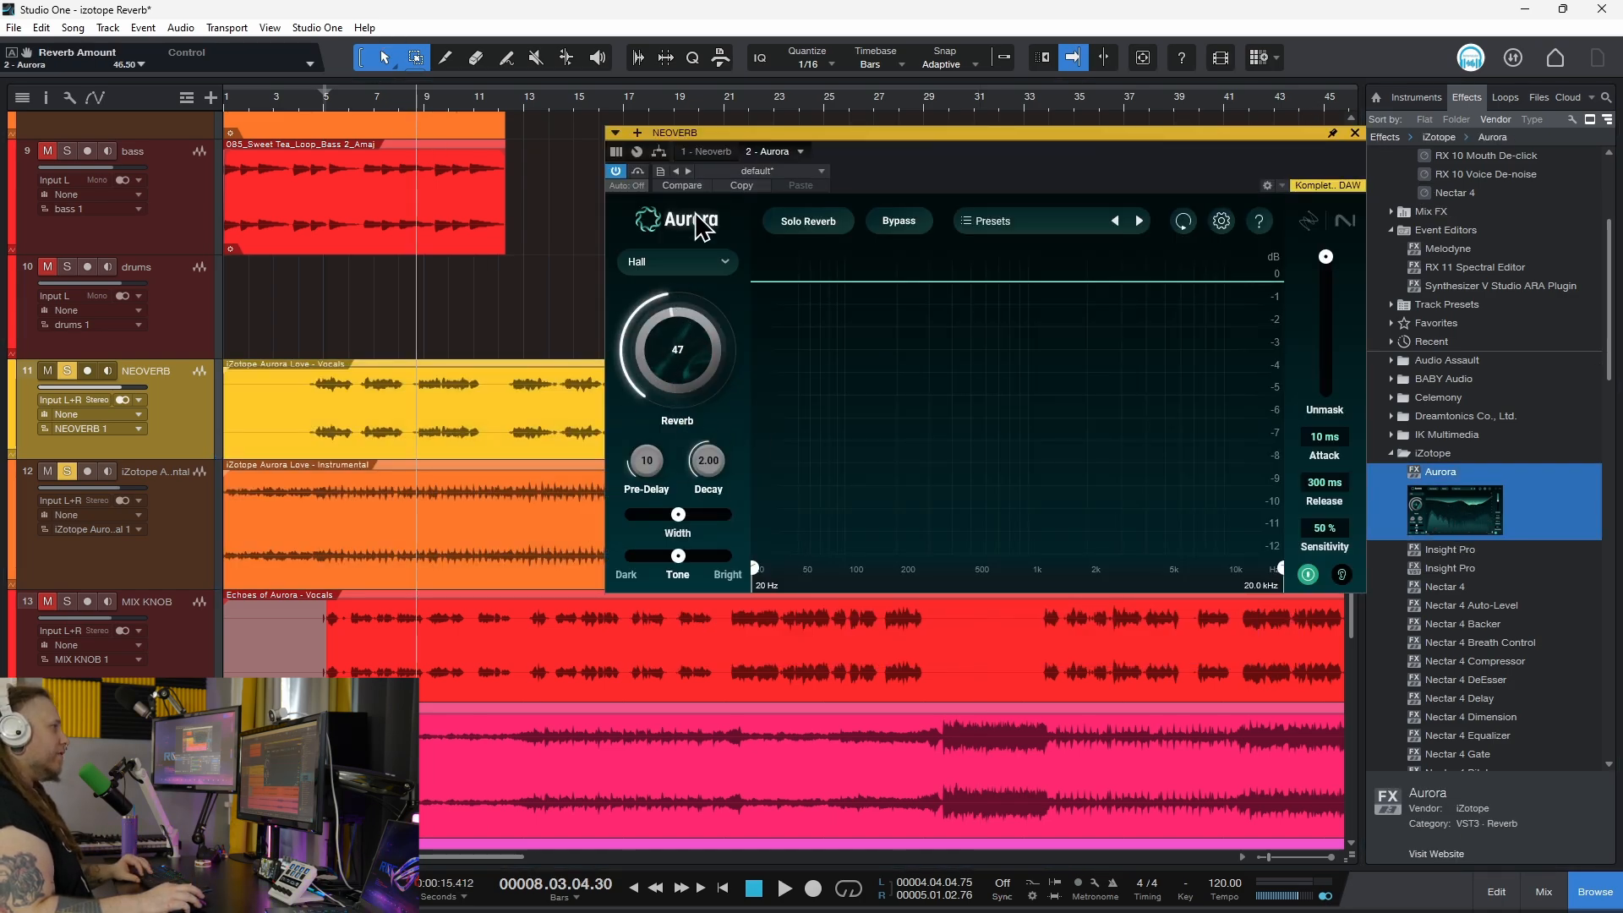
{"action": "left_click_drag", "start_coordinate": [700, 357], "coordinate": [809, 110]}
{"action": "key", "text": "space"}
{"action": "left_click", "coordinate": [809, 110]}
{"action": "key", "text": "space"}
{"action": "left_click_drag", "start_coordinate": [671, 344], "coordinate": [721, 323]}
{"action": "left_click_drag", "start_coordinate": [1325, 258], "coordinate": [1334, 327]}
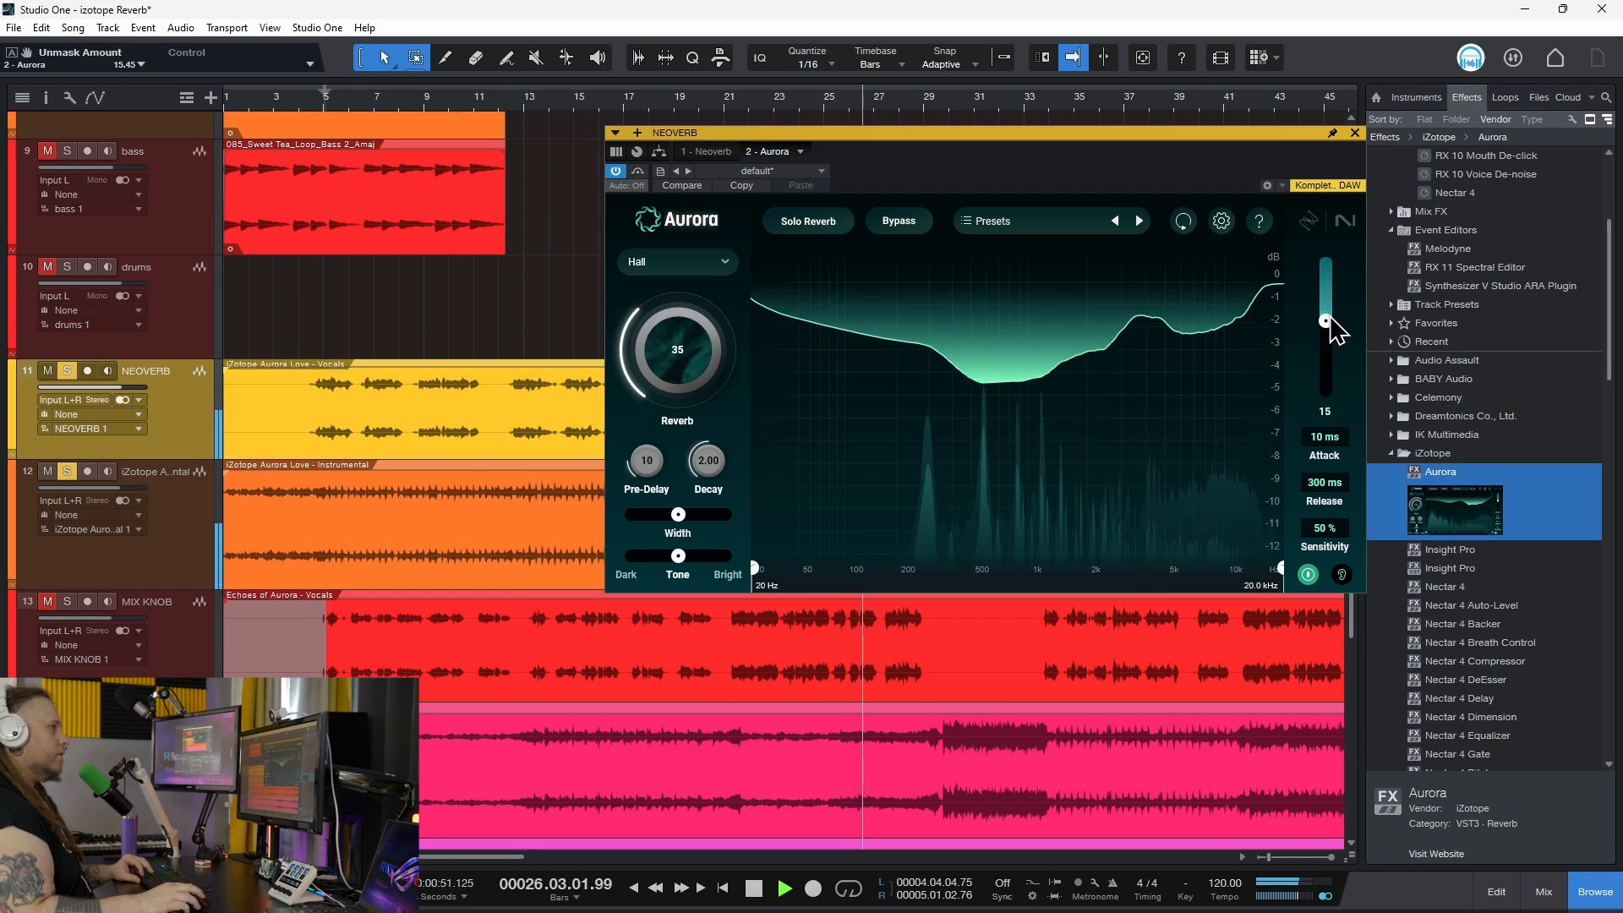
Raise Aurora's Reverb to 42 and Decay to 2.26 seconds, keeping the Hall type after browsing the reverb types, and stop playback.
{"action": "left_click_drag", "start_coordinate": [677, 374], "coordinate": [689, 365]}
{"action": "left_click_drag", "start_coordinate": [709, 469], "coordinate": [709, 462]}
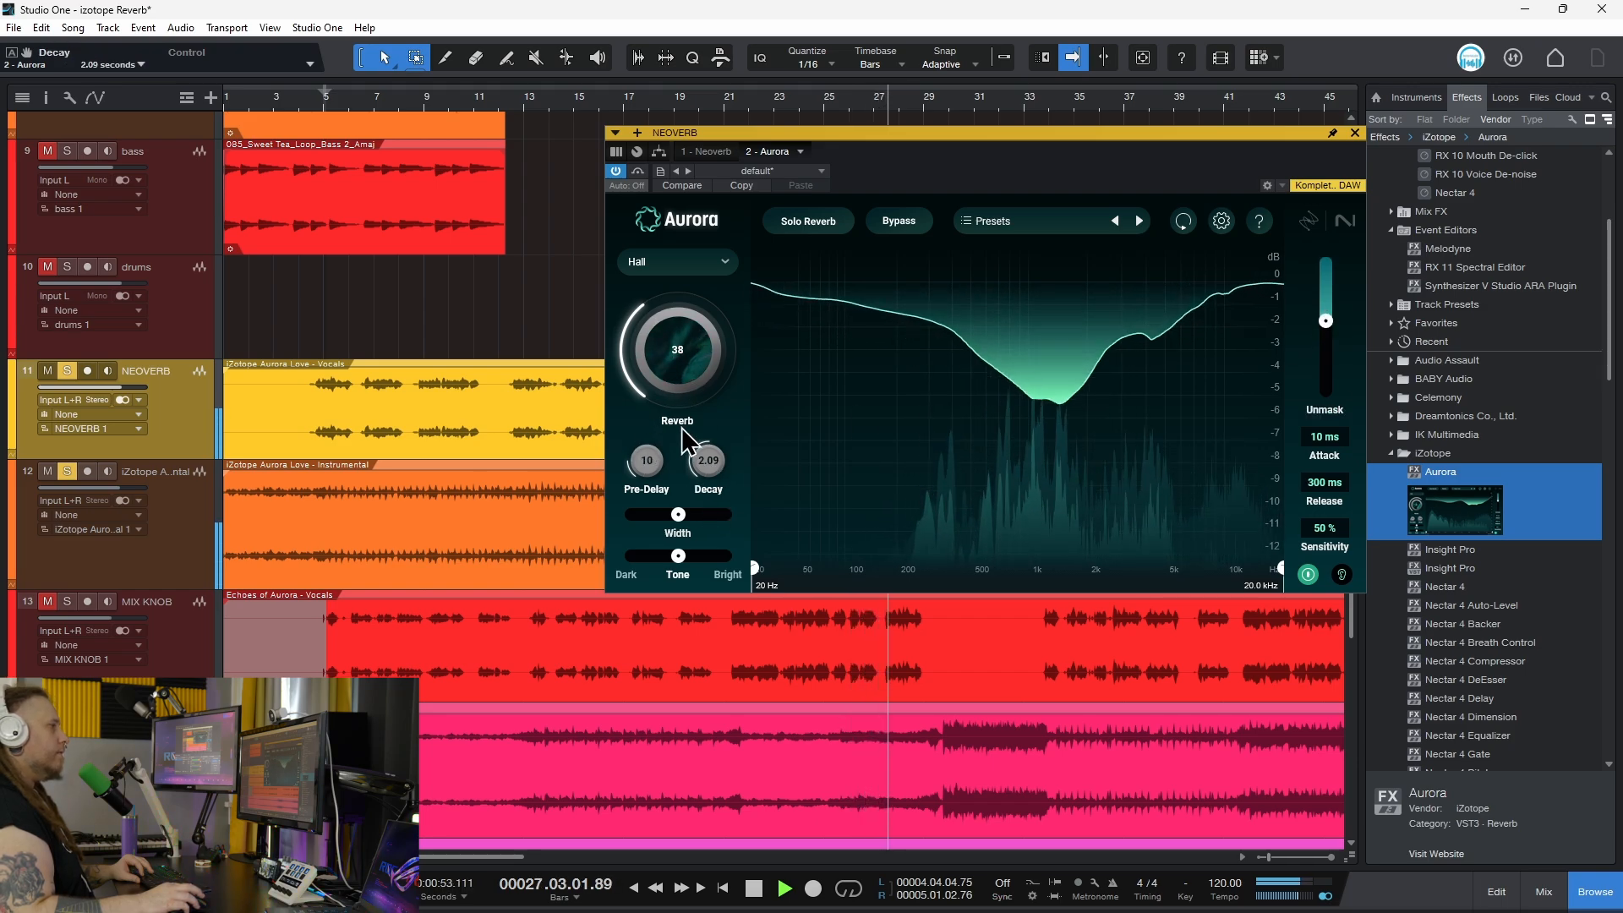
{"action": "left_click", "coordinate": [727, 265]}
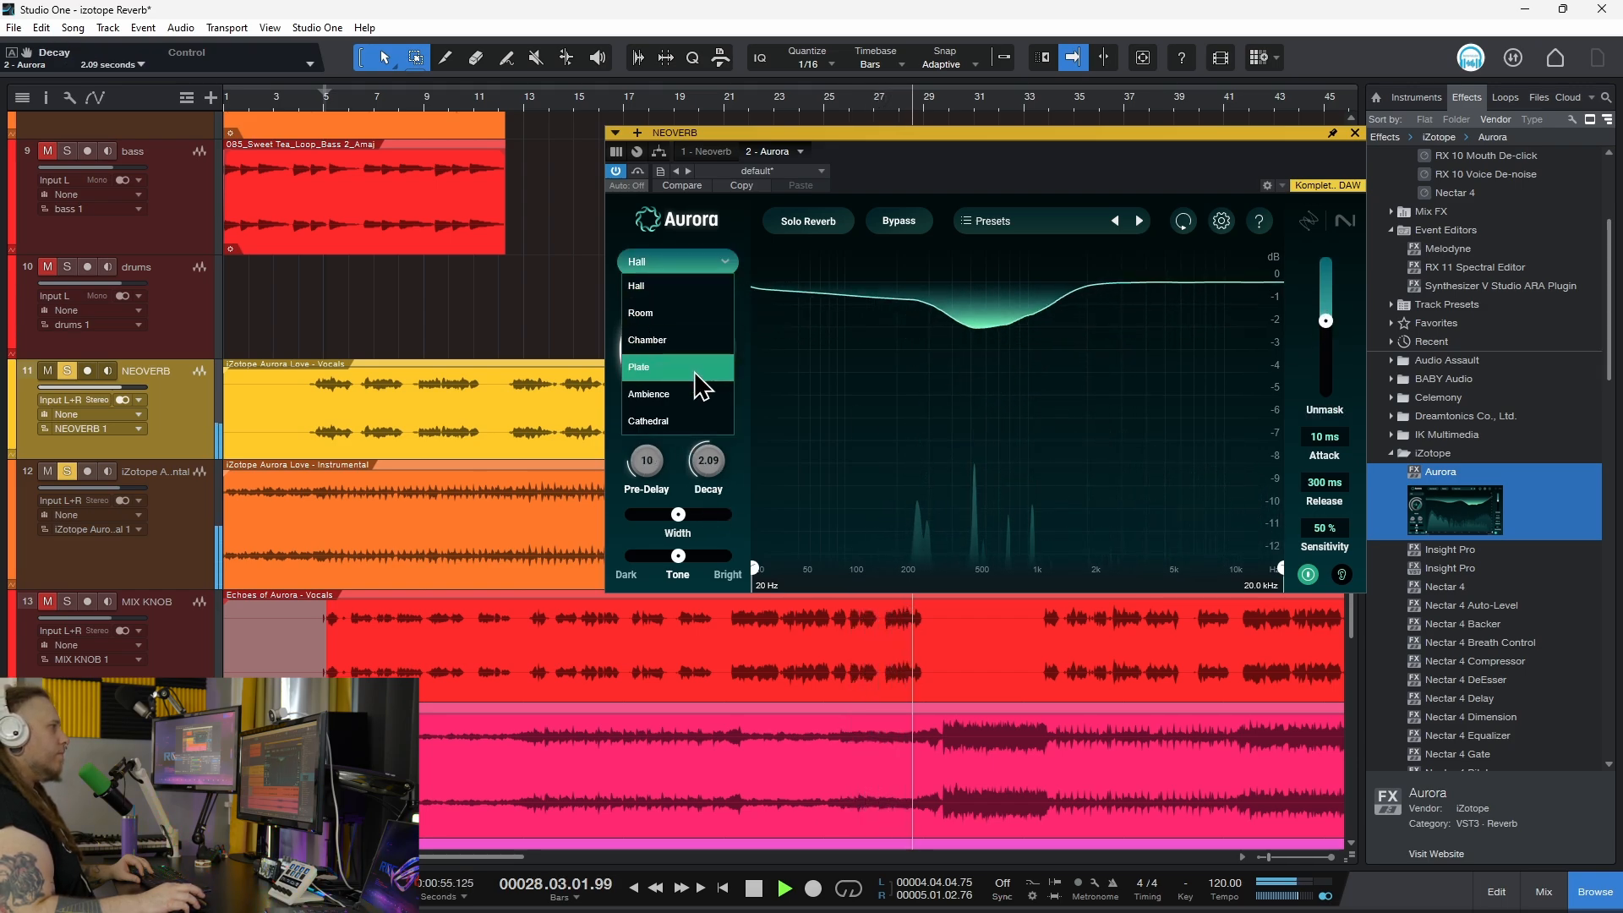
{"action": "left_click", "coordinate": [809, 341]}
{"action": "left_click_drag", "start_coordinate": [702, 378], "coordinate": [701, 365]}
{"action": "left_click_drag", "start_coordinate": [714, 464], "coordinate": [718, 458]}
{"action": "key", "text": "space"}
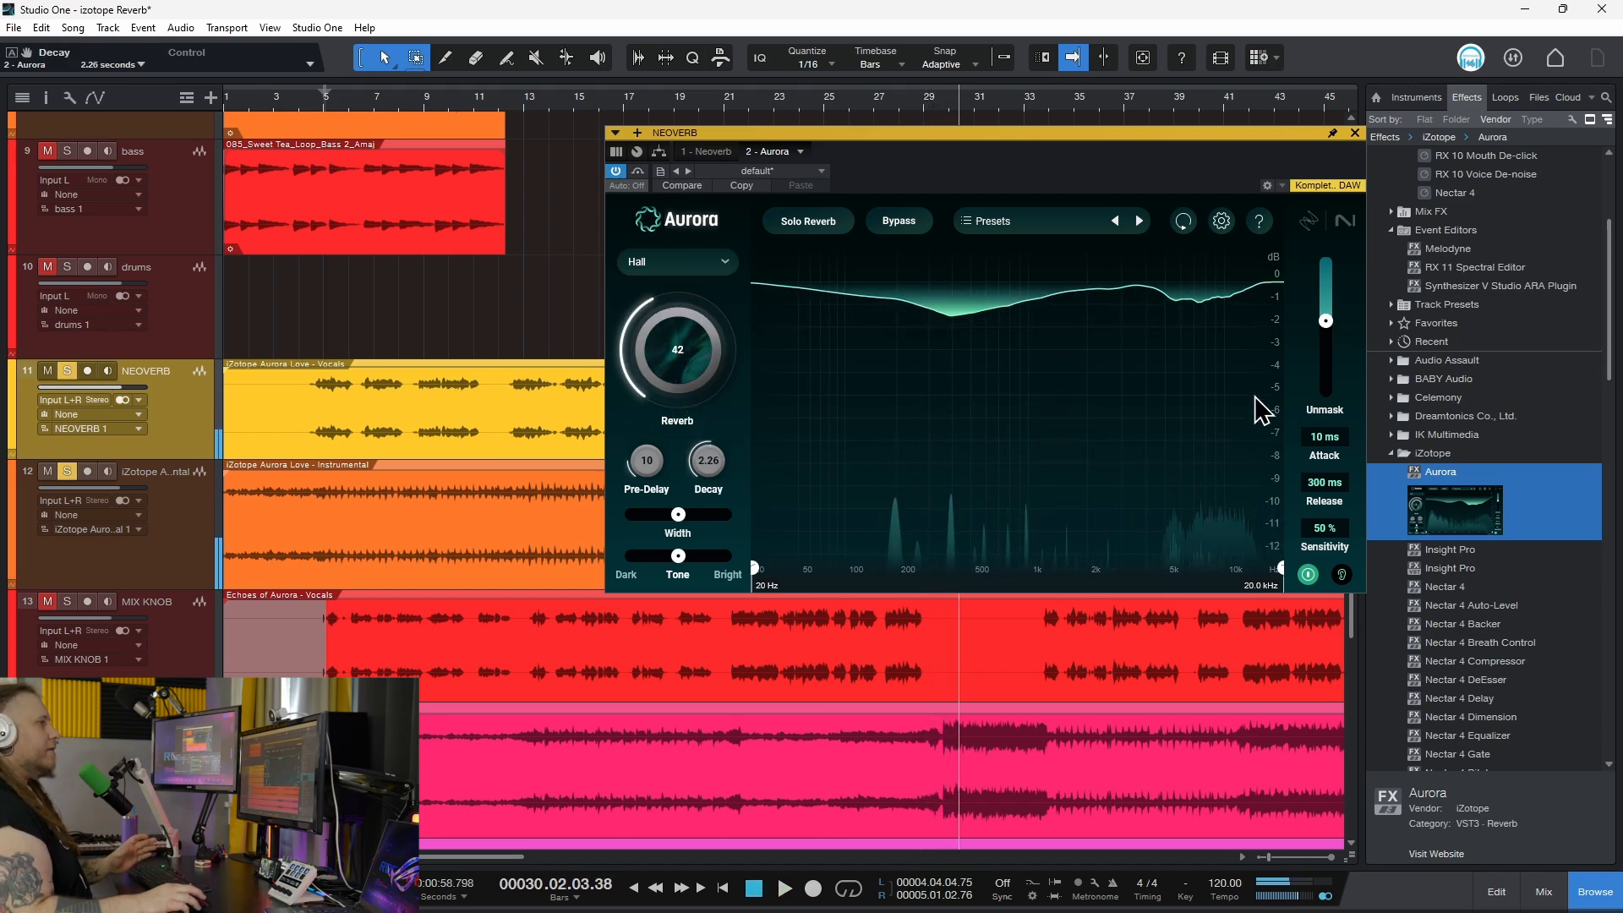
Set Aurora's Unmask to 18, Reverb to 68 and Decay to 3.23 seconds during playback, and lower the NEOVERB track volume slightly.
{"action": "left_click_drag", "start_coordinate": [1326, 324], "coordinate": [1326, 329]}
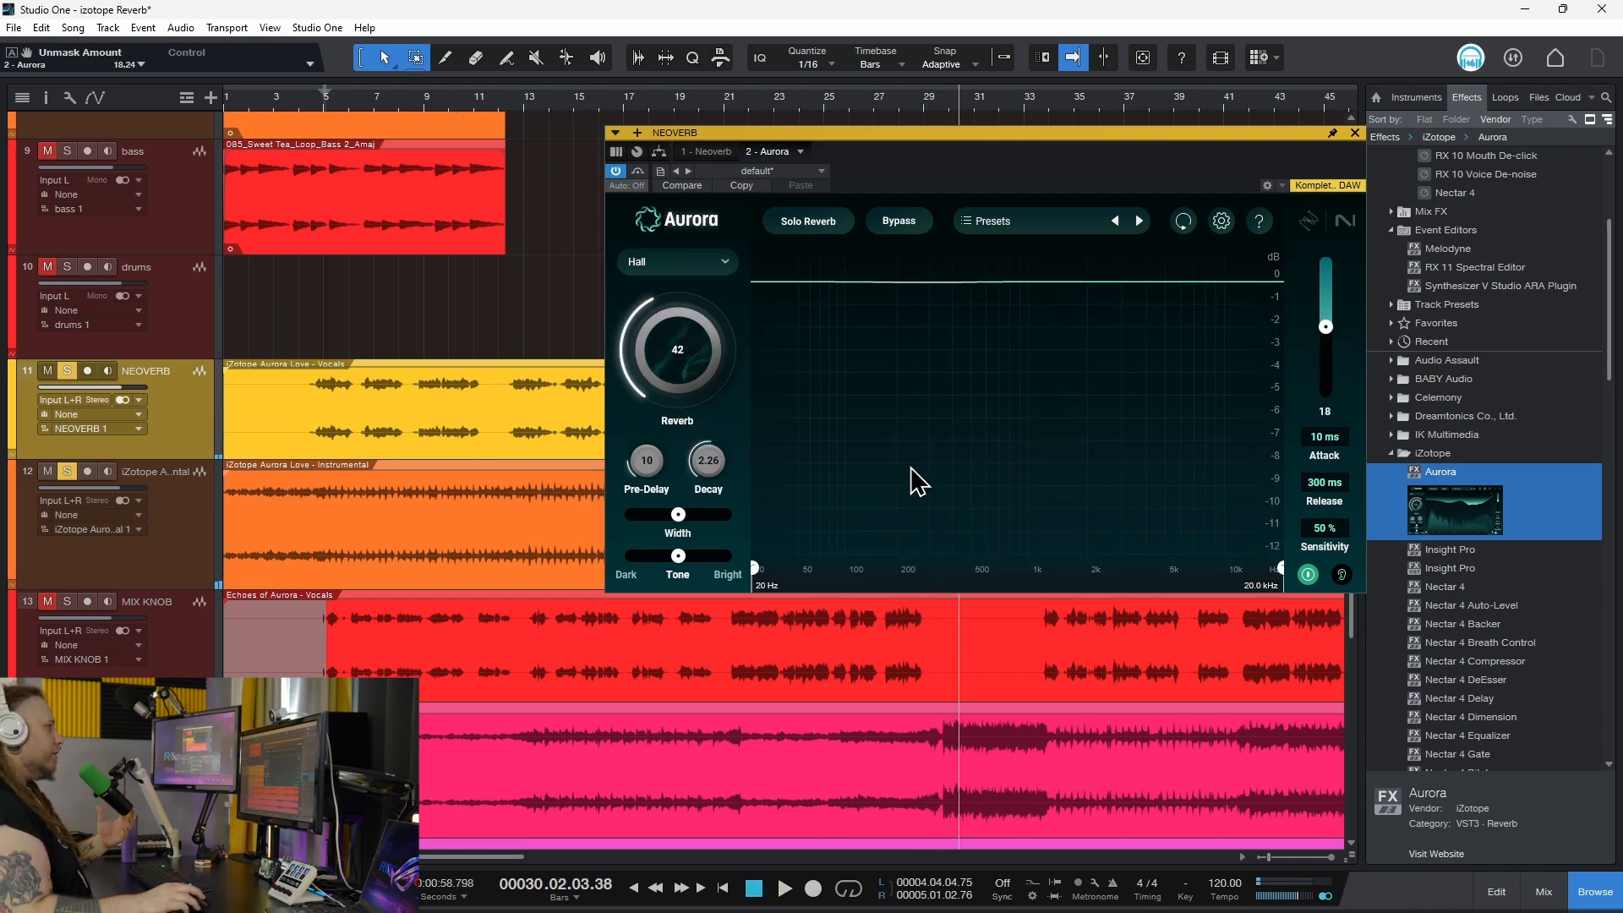
{"action": "left_click_drag", "start_coordinate": [670, 406], "coordinate": [710, 311]}
{"action": "key", "text": "space"}
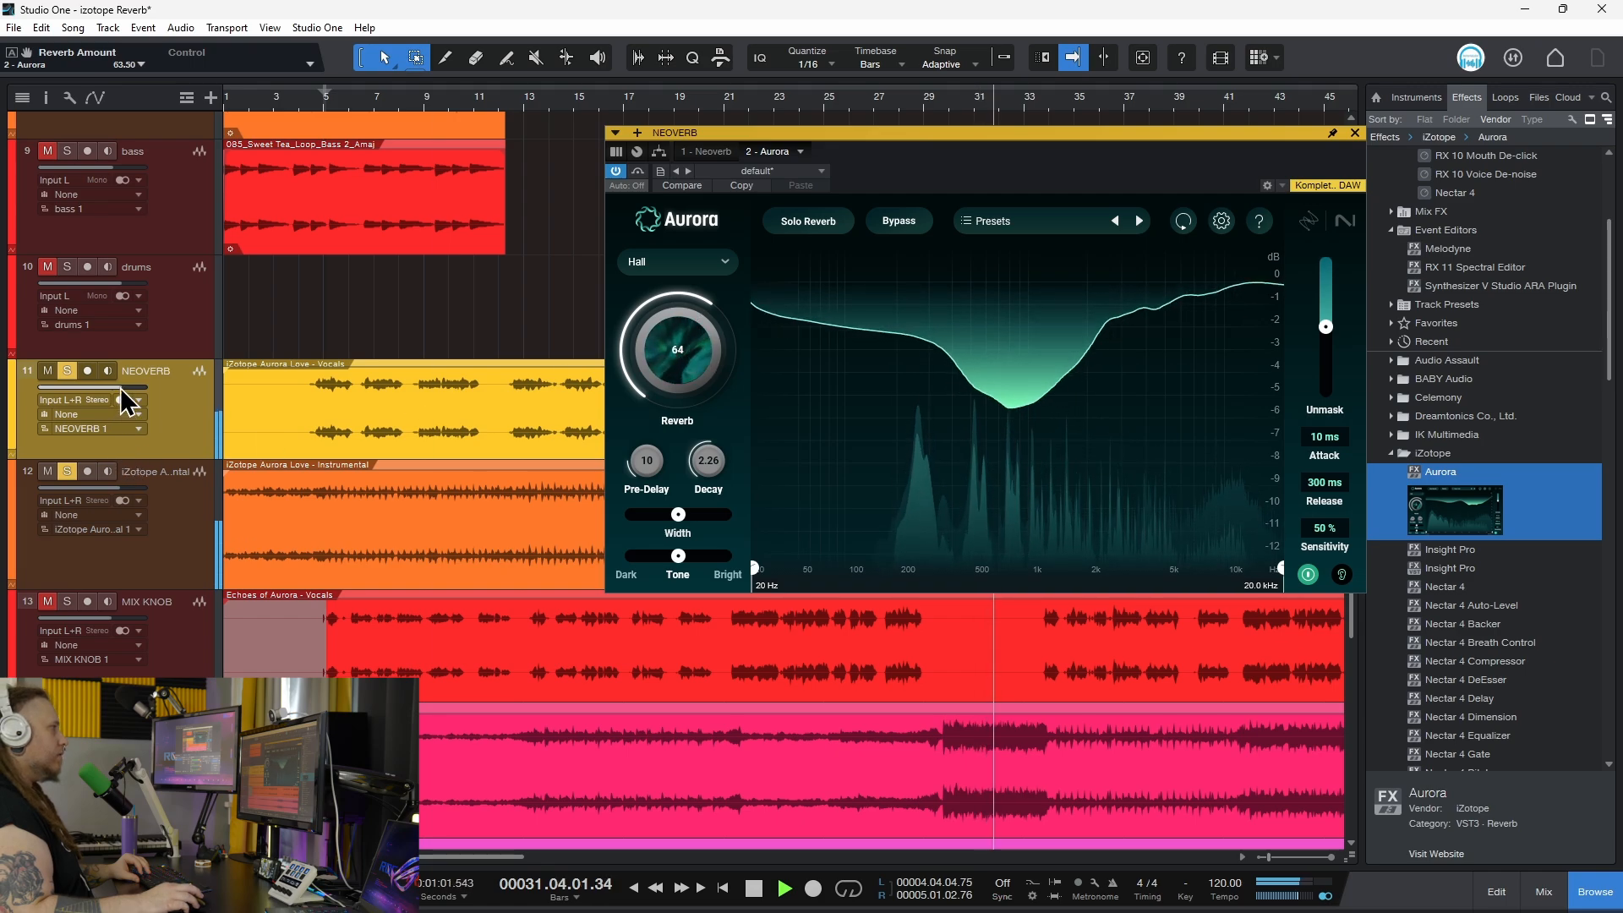
{"action": "left_click_drag", "start_coordinate": [121, 389], "coordinate": [117, 389]}
{"action": "left_click_drag", "start_coordinate": [709, 474], "coordinate": [736, 445]}
{"action": "left_click_drag", "start_coordinate": [699, 380], "coordinate": [713, 354]}
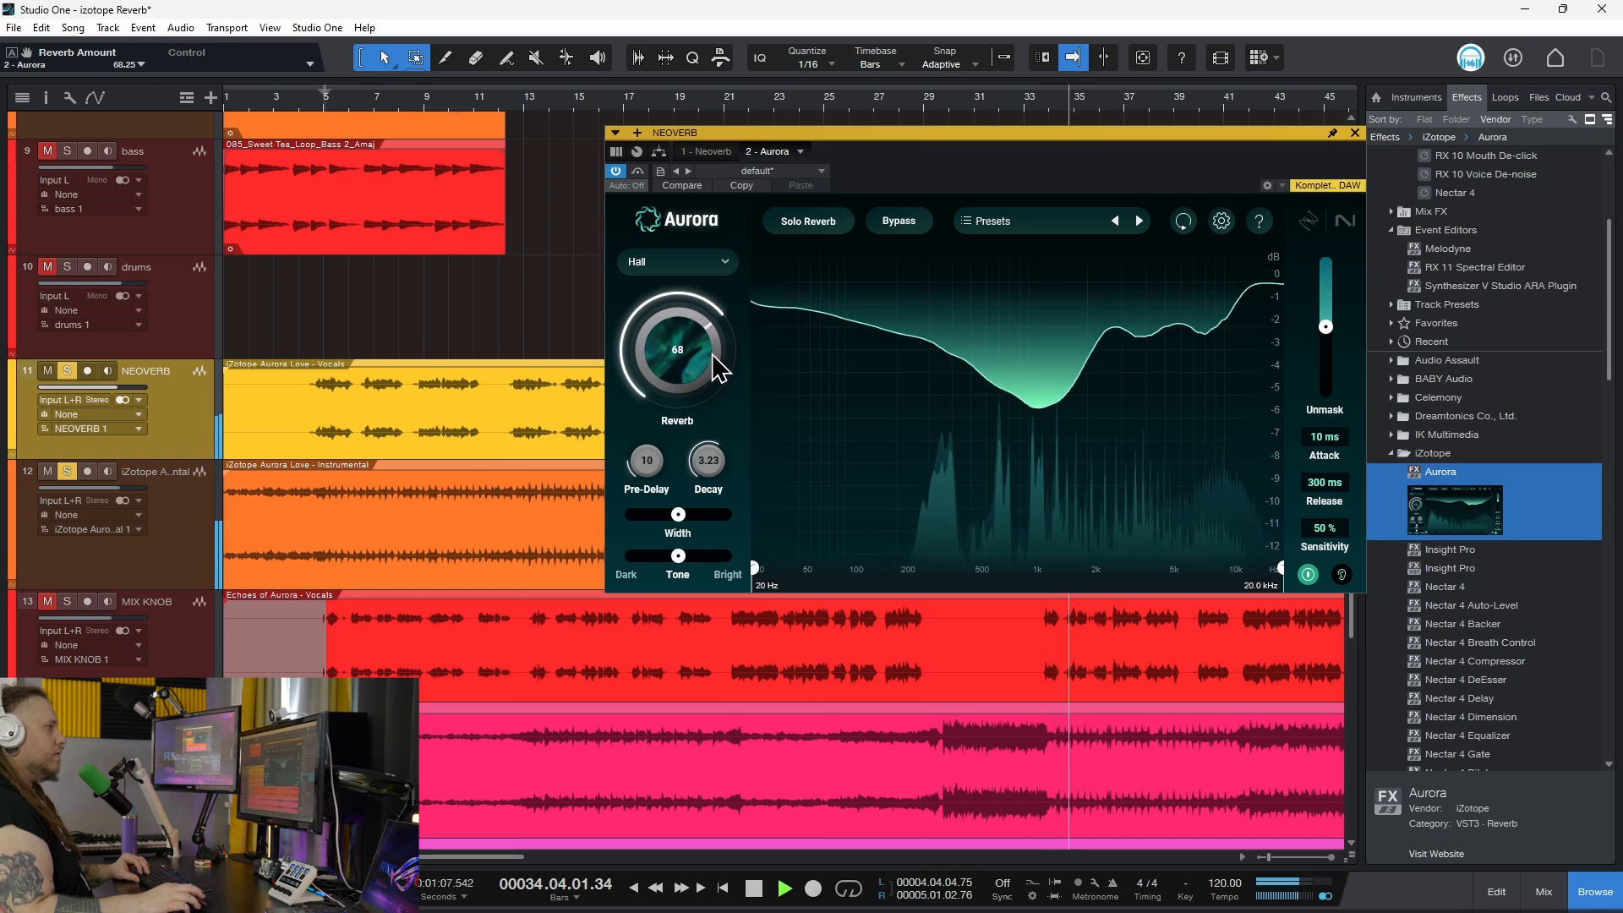
Make Aurora's tone slightly brighter and its width Normal+, with the low cut at 79 Hz, Unmask at 12 and Decay at 2.90 seconds.
{"action": "mouse_move", "coordinate": [678, 556]}
{"action": "left_mouse_down"}
{"action": "mouse_move", "coordinate": [691, 513]}
{"action": "mouse_move", "coordinate": [695, 554]}
{"action": "mouse_move", "coordinate": [833, 575]}
{"action": "left_mouse_up"}
{"action": "left_click_drag", "start_coordinate": [1326, 333], "coordinate": [1326, 312]}
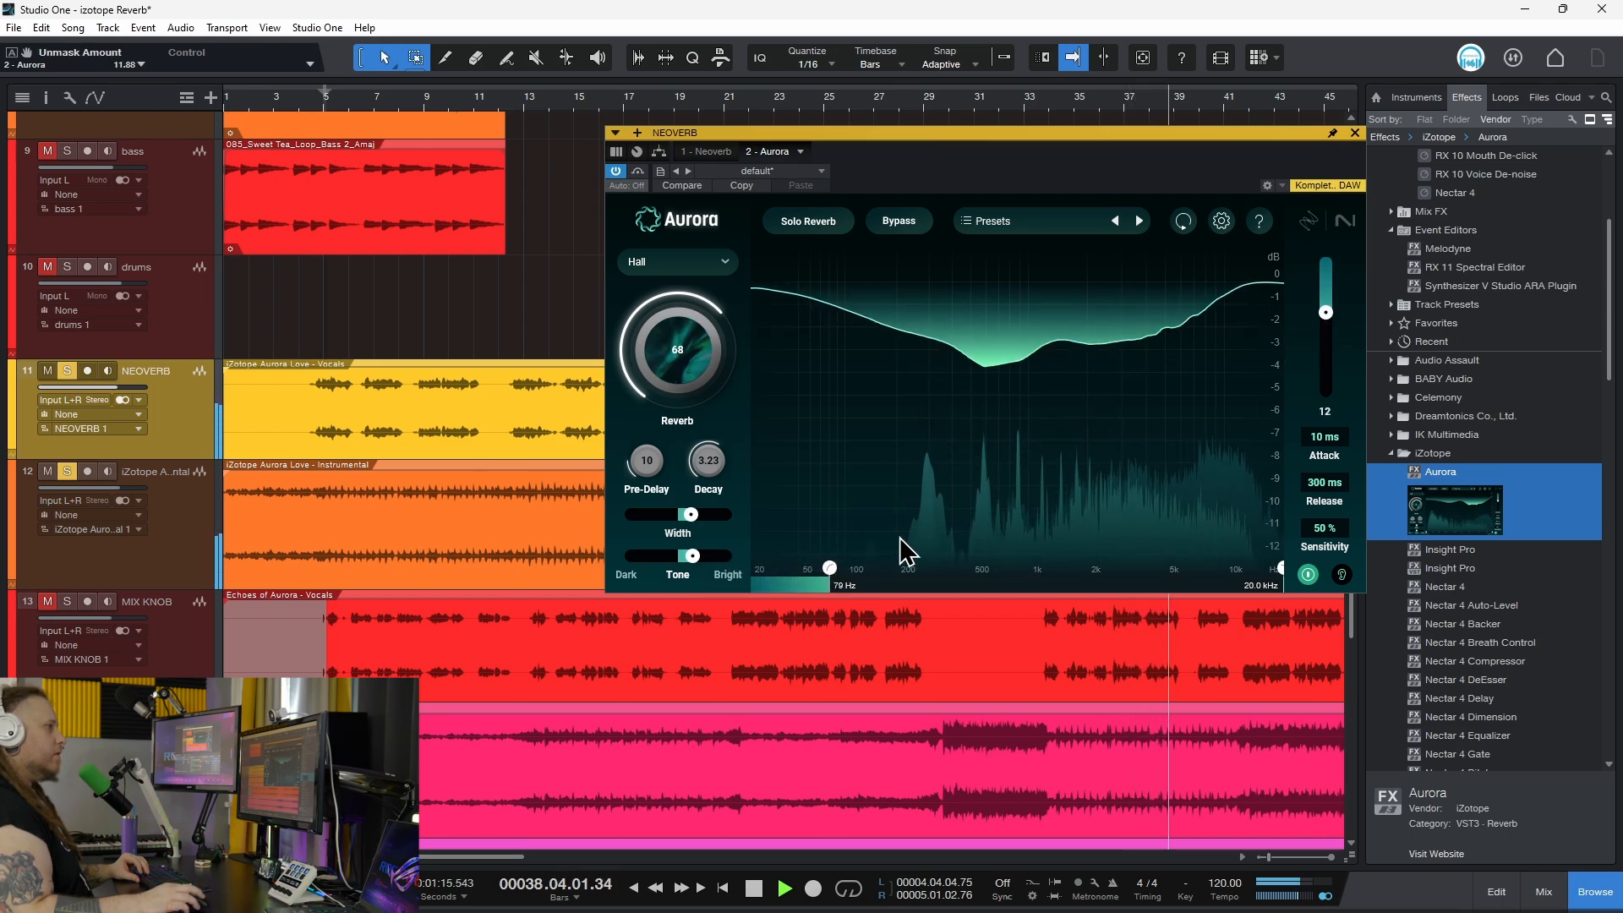
{"action": "left_click_drag", "start_coordinate": [707, 462], "coordinate": [710, 476]}
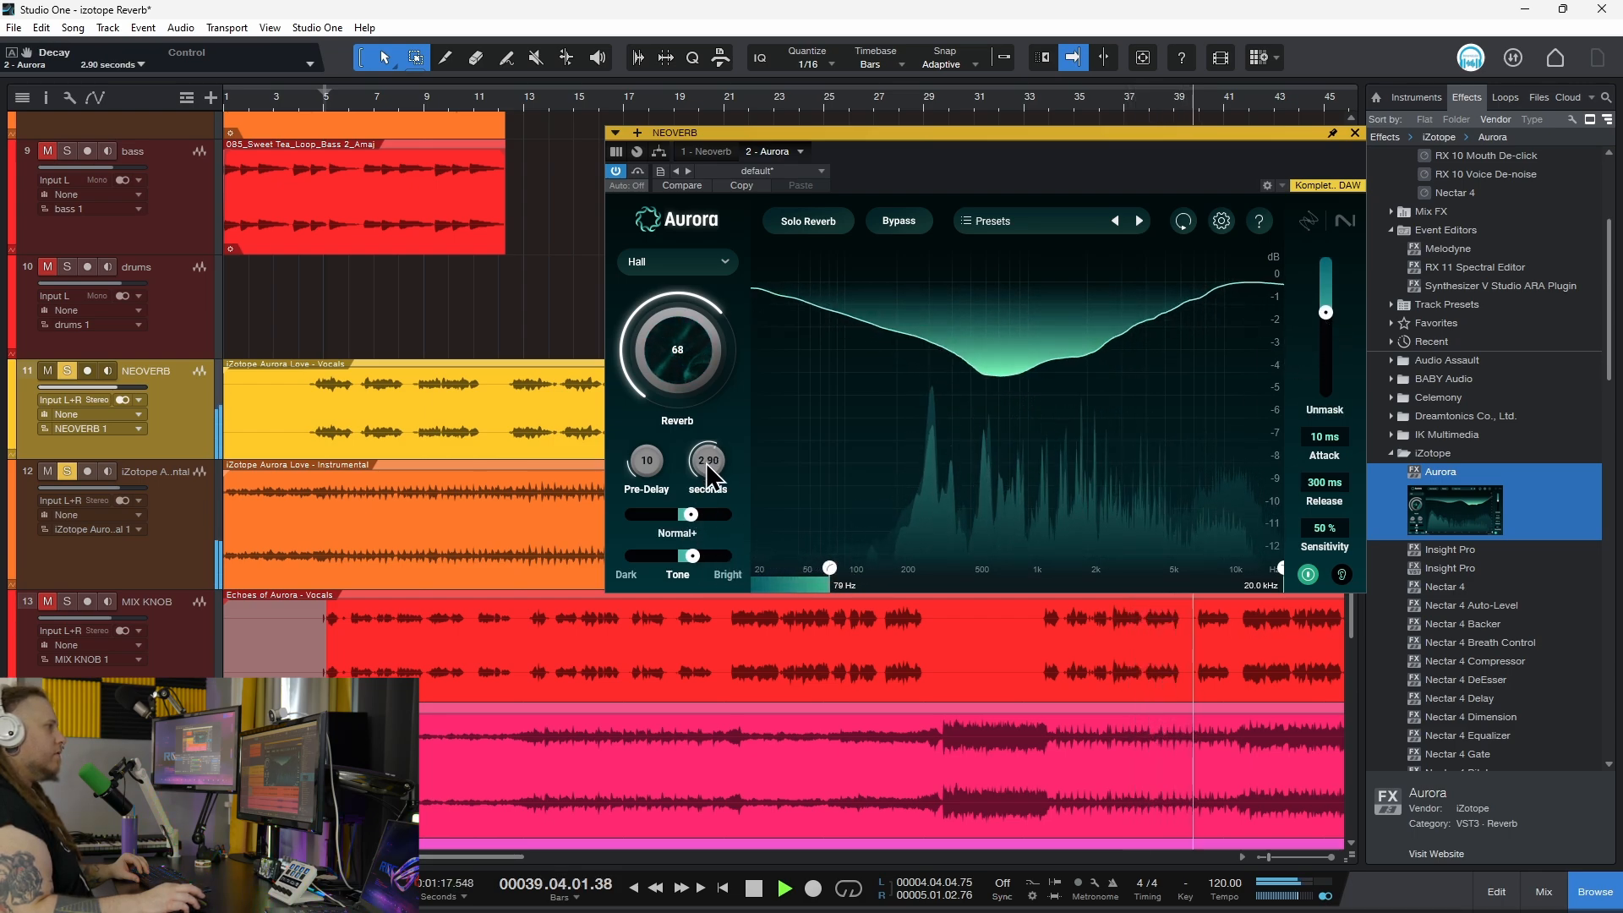
Darken Aurora's tone slightly, set the high cut to 16.5 kHz, low cut to 69 Hz, Reverb to 65 and Decay to 3.00 seconds, and stop playback.
{"action": "left_click_drag", "start_coordinate": [1280, 570], "coordinate": [1268, 569]}
{"action": "left_click_drag", "start_coordinate": [692, 555], "coordinate": [664, 577]}
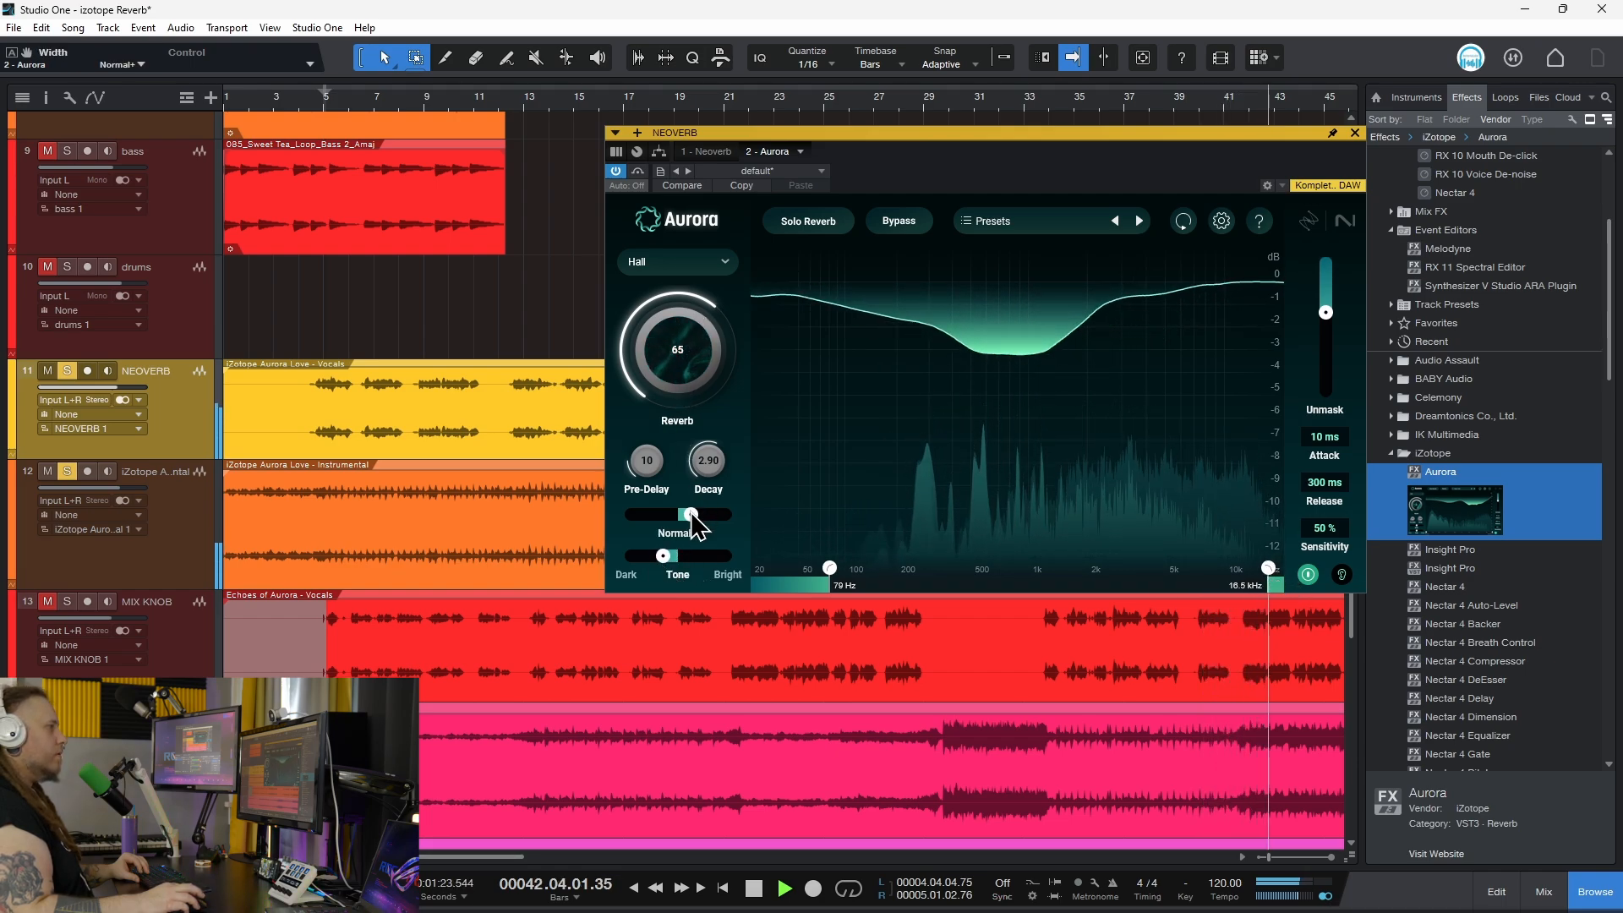
{"action": "left_click_drag", "start_coordinate": [714, 460], "coordinate": [718, 455]}
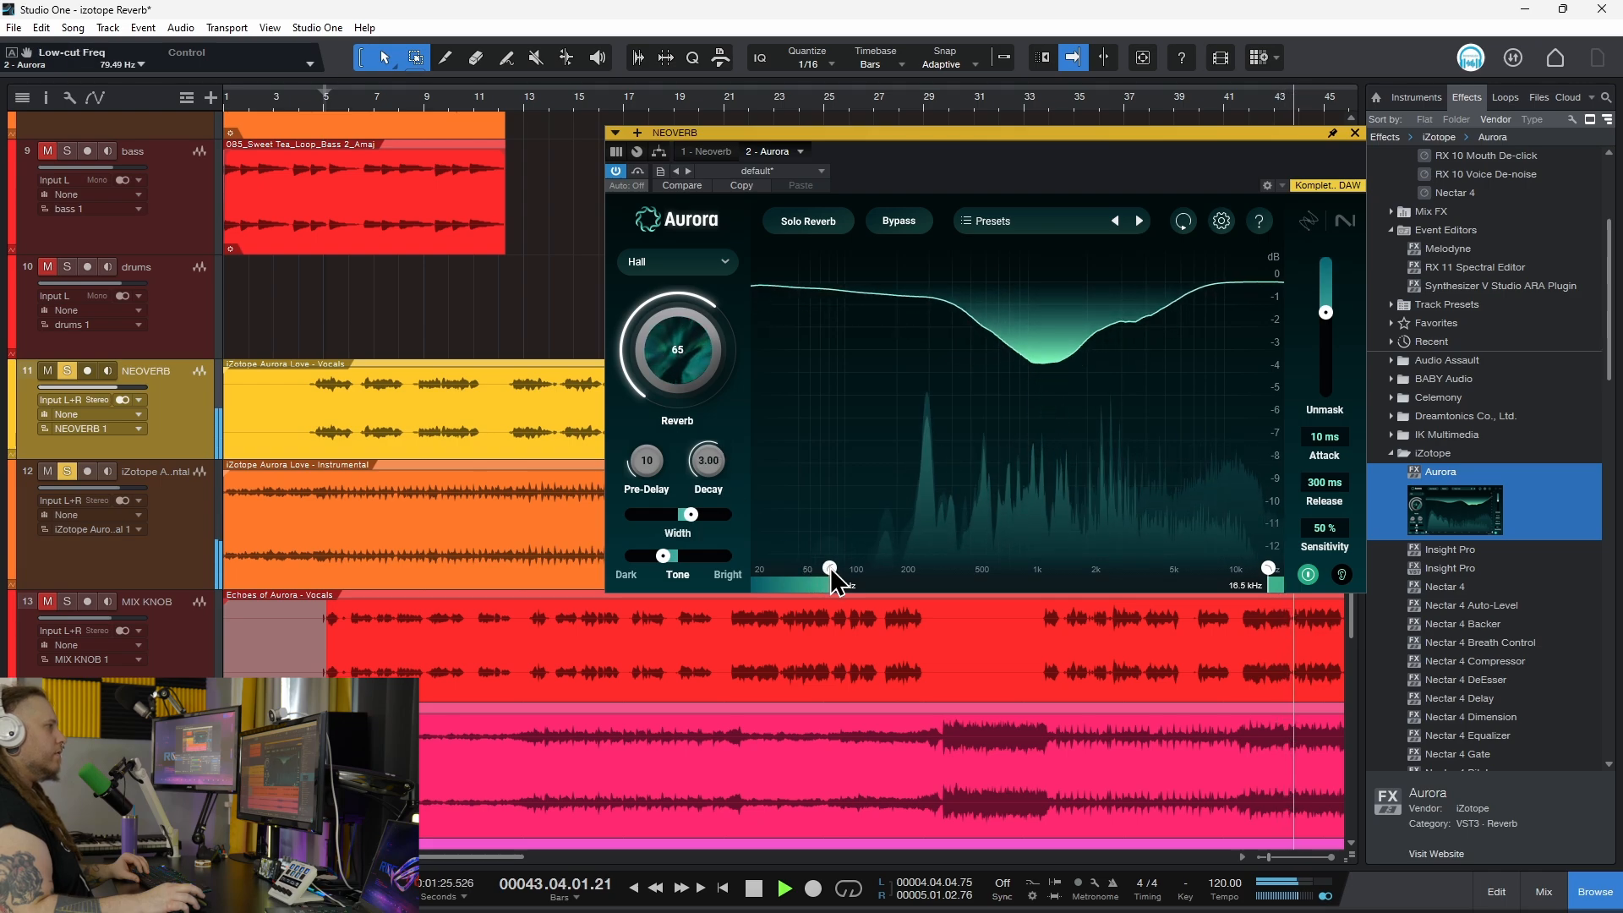
{"action": "left_click_drag", "start_coordinate": [830, 567], "coordinate": [820, 568]}
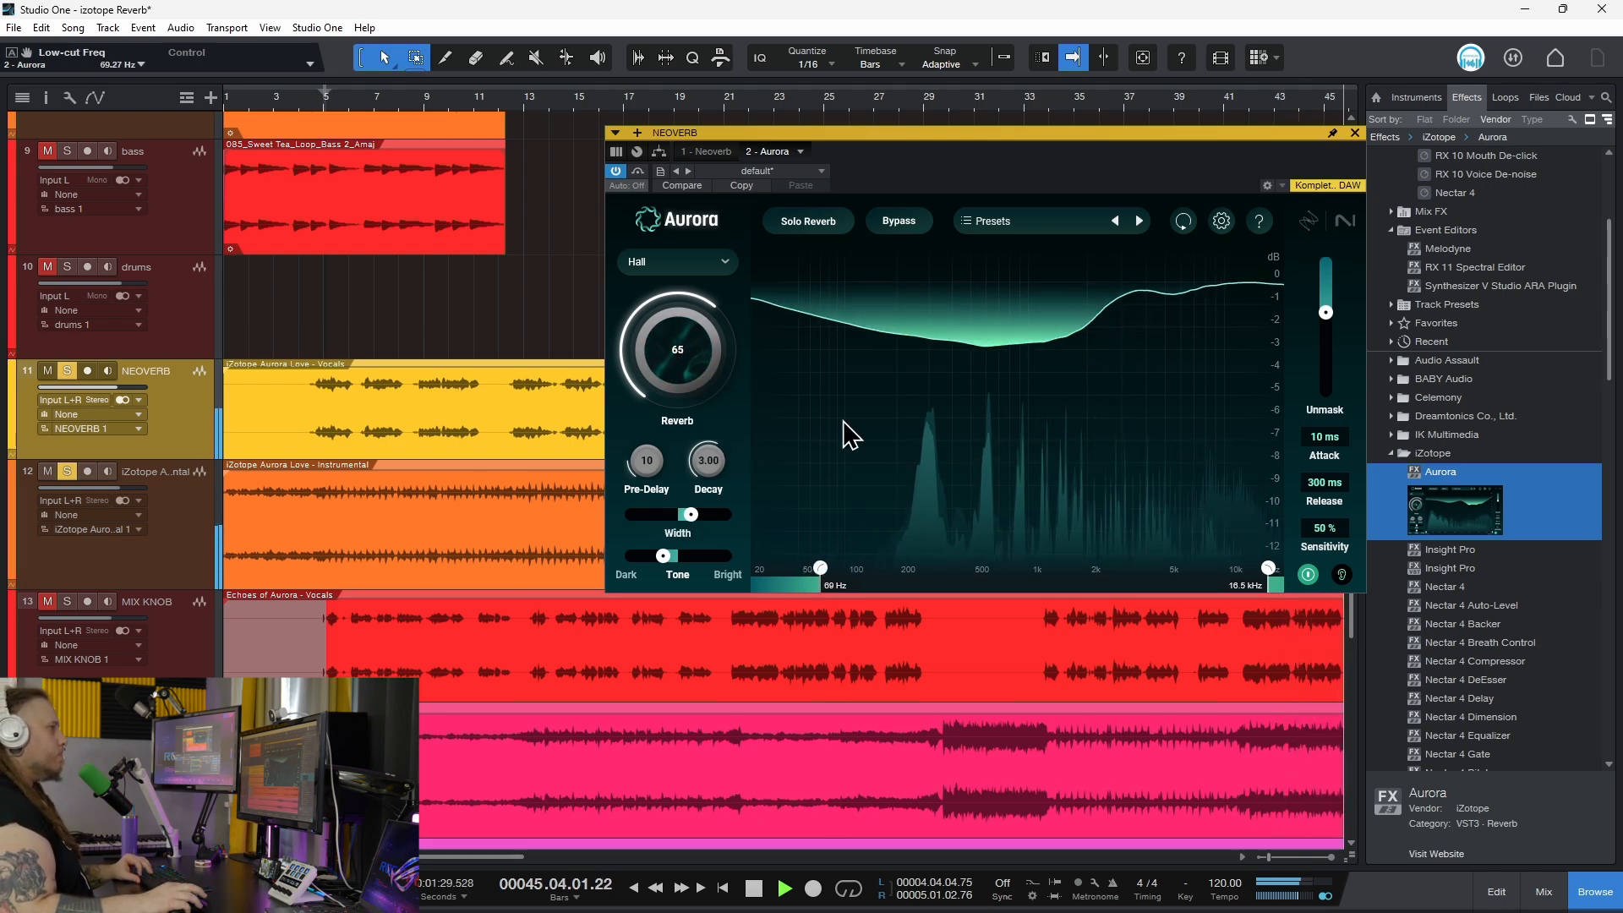
{"action": "key", "text": "space"}
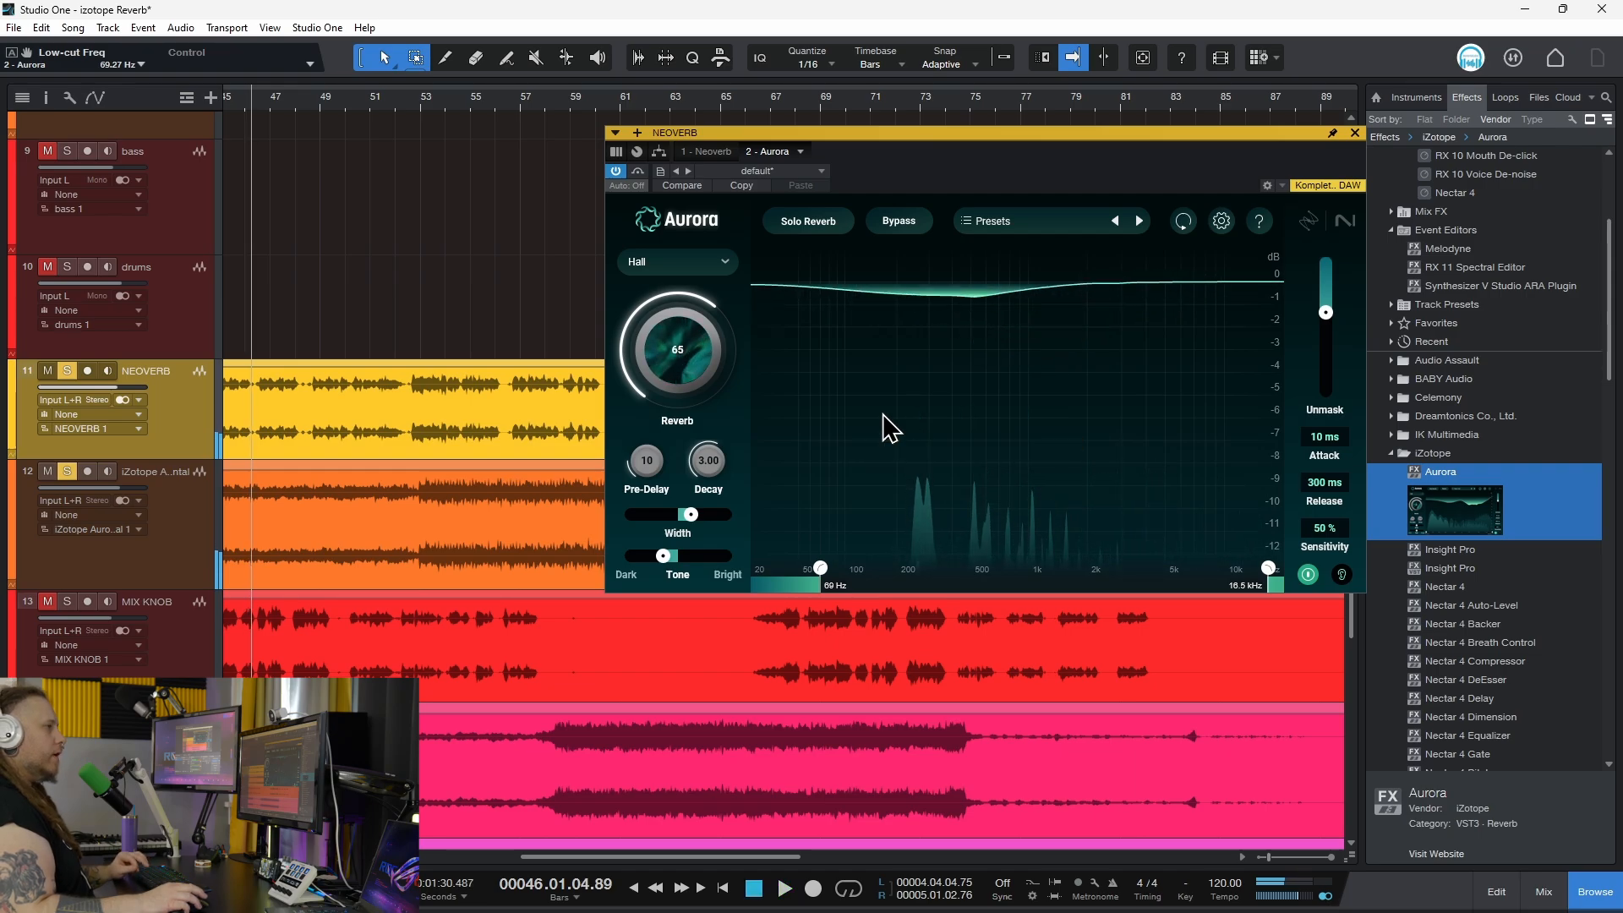
Close Aurora, take the NEOVERB and instrumental tracks off solo, and check the FX 1 send channel in the mixer.
{"action": "left_click", "coordinate": [1355, 133]}
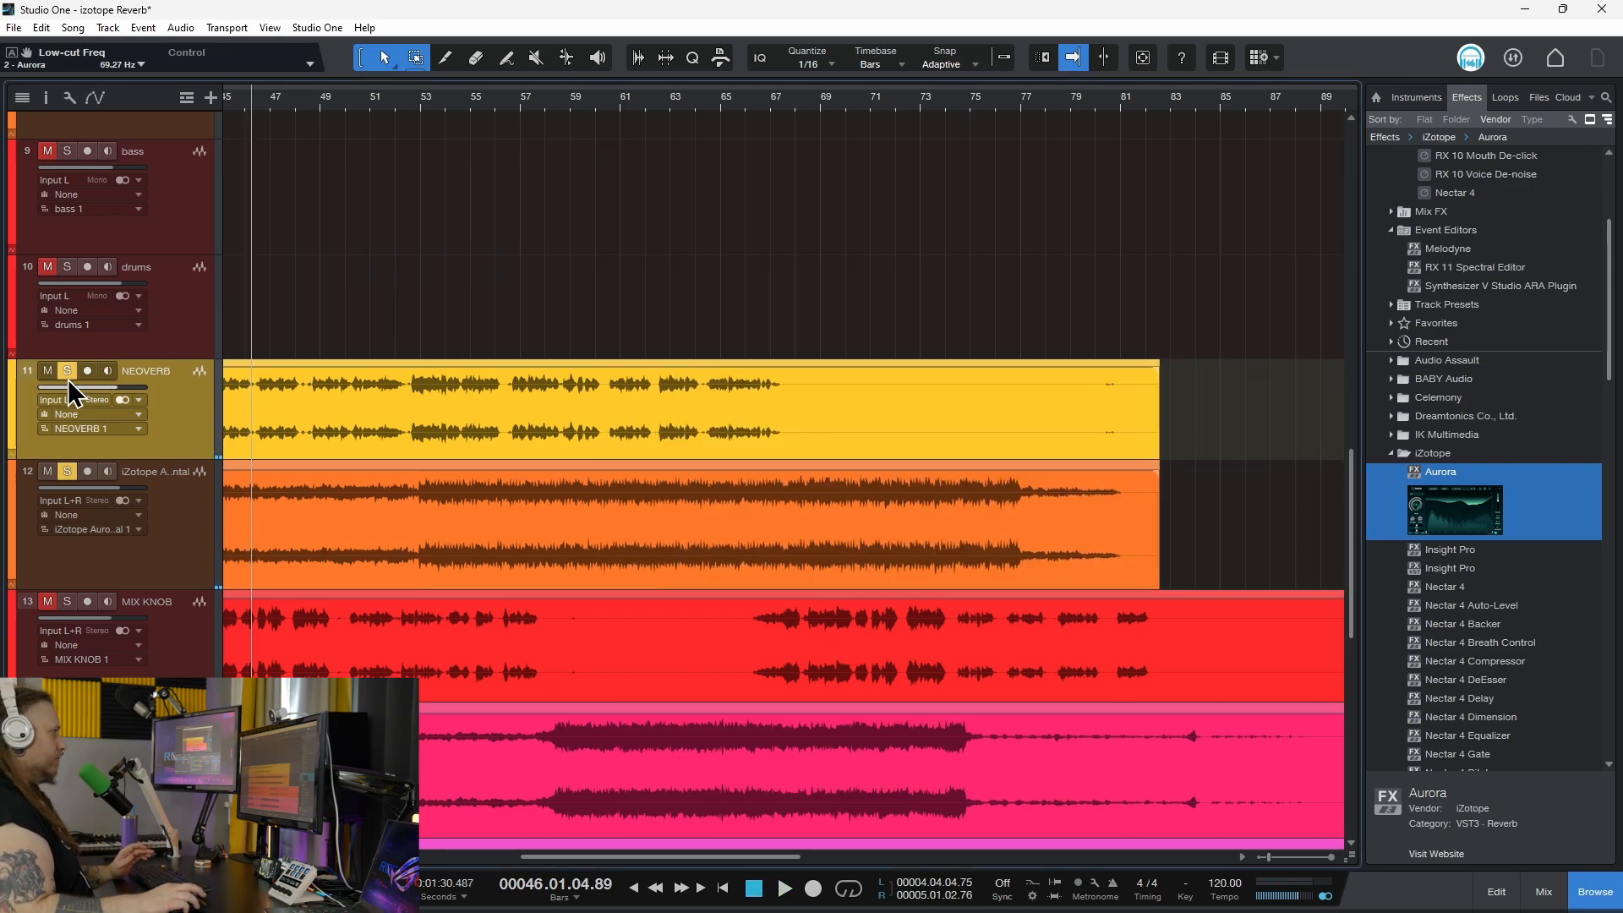
{"action": "scroll", "coordinate": [688, 573], "scroll_direction": "down", "scroll_amount": 5}
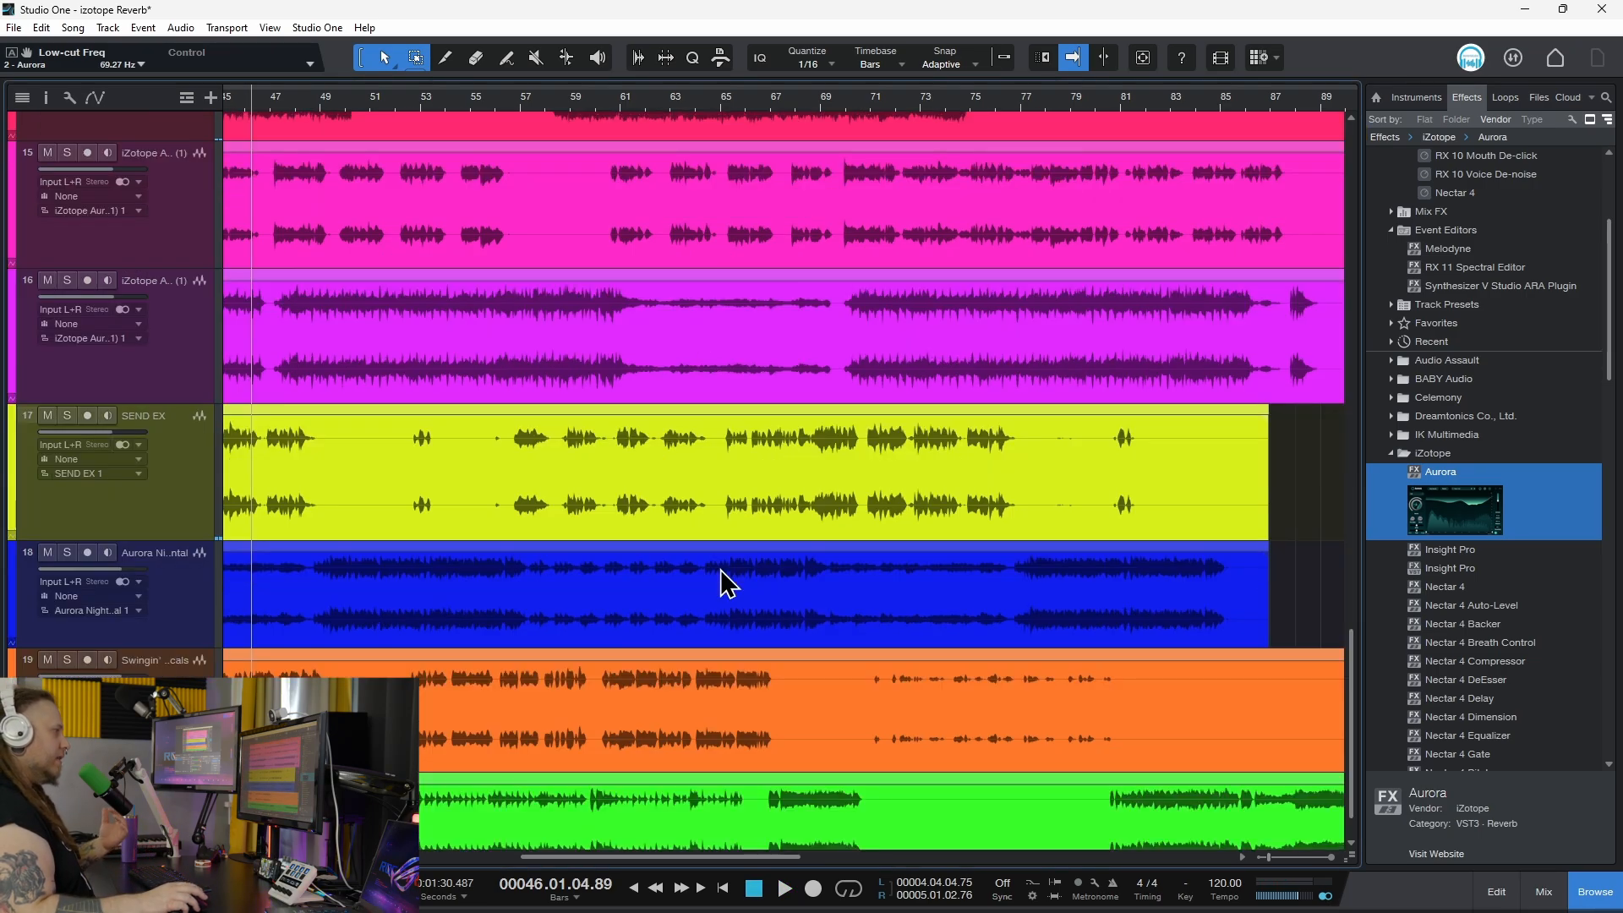
{"action": "left_click", "coordinate": [1546, 895]}
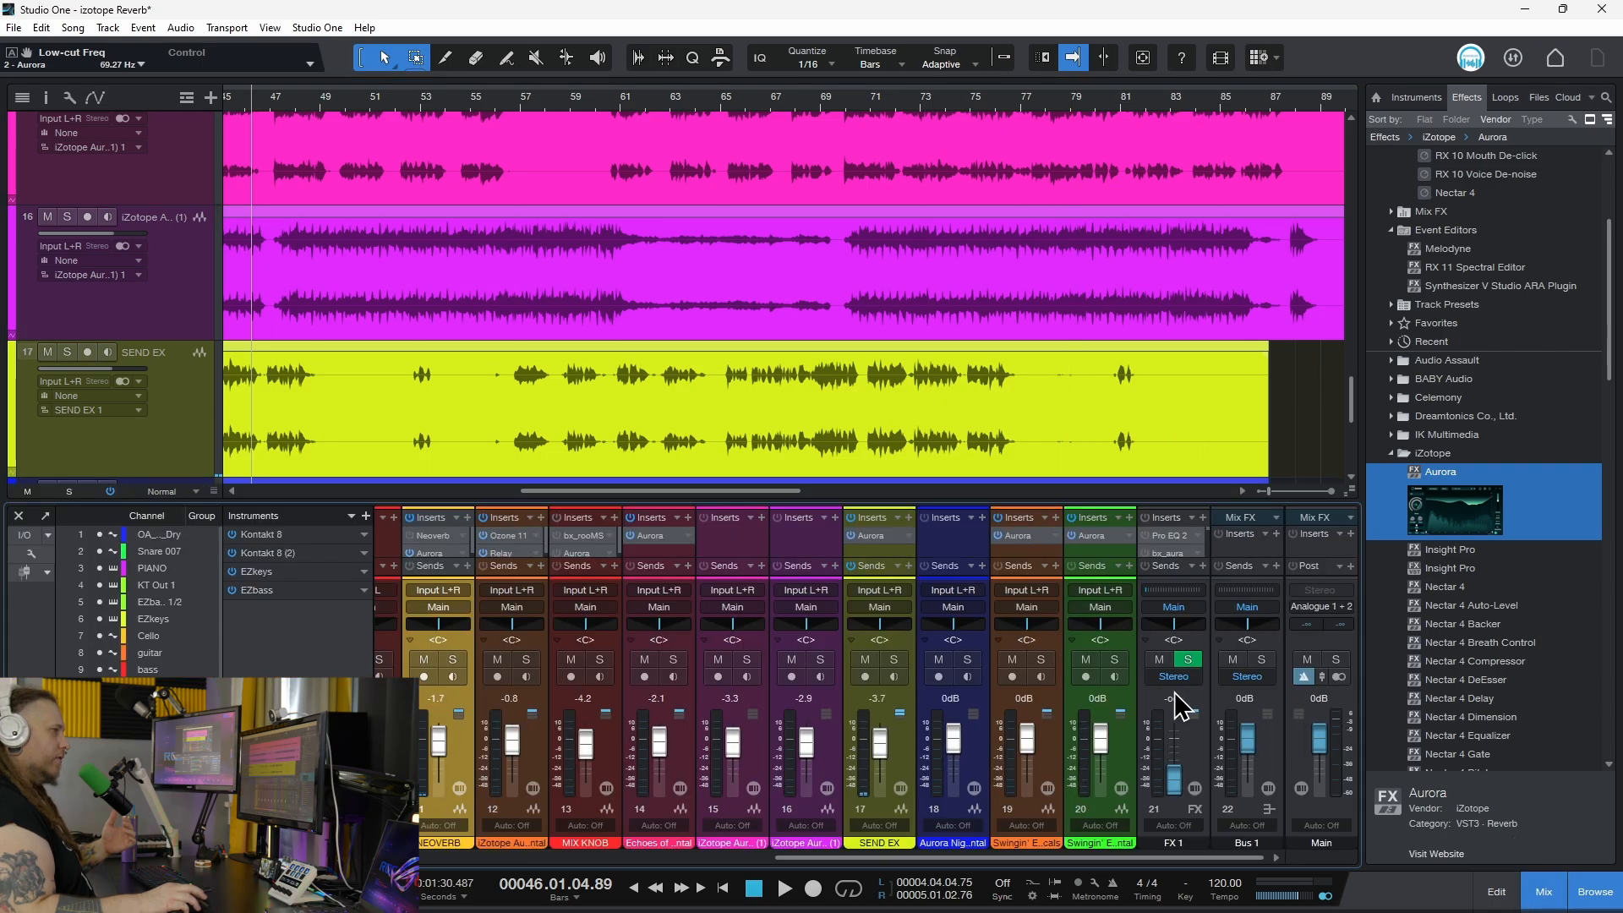
{"action": "left_click", "coordinate": [1544, 893]}
{"action": "scroll", "coordinate": [605, 648], "scroll_direction": "up", "scroll_amount": 4}
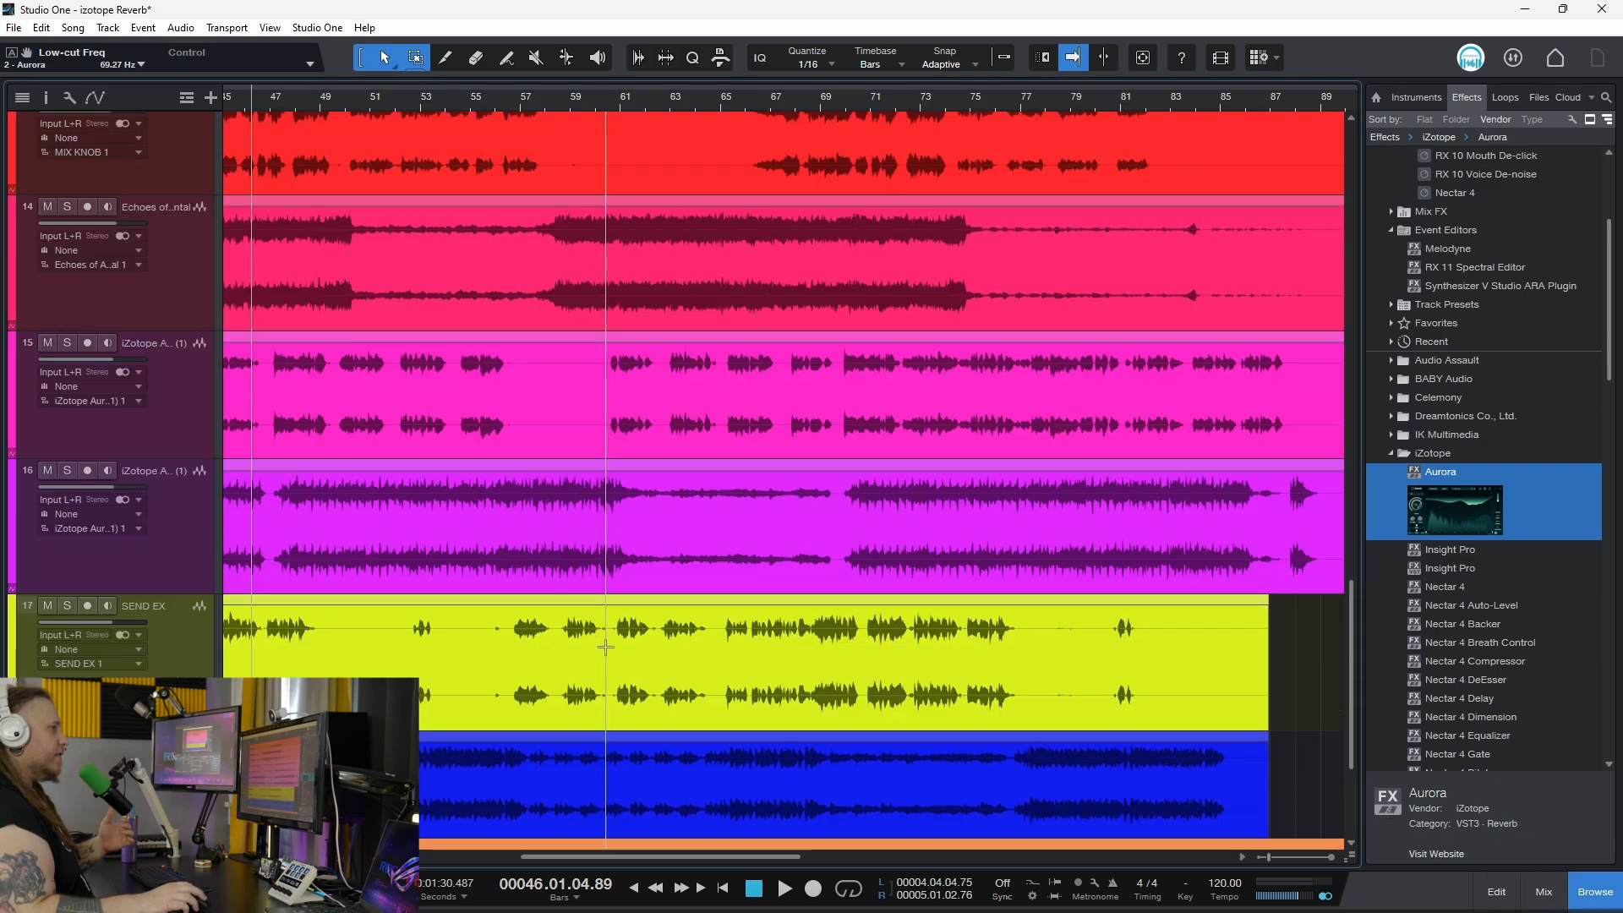
{"action": "scroll", "coordinate": [606, 647], "scroll_direction": "up", "scroll_amount": 3}
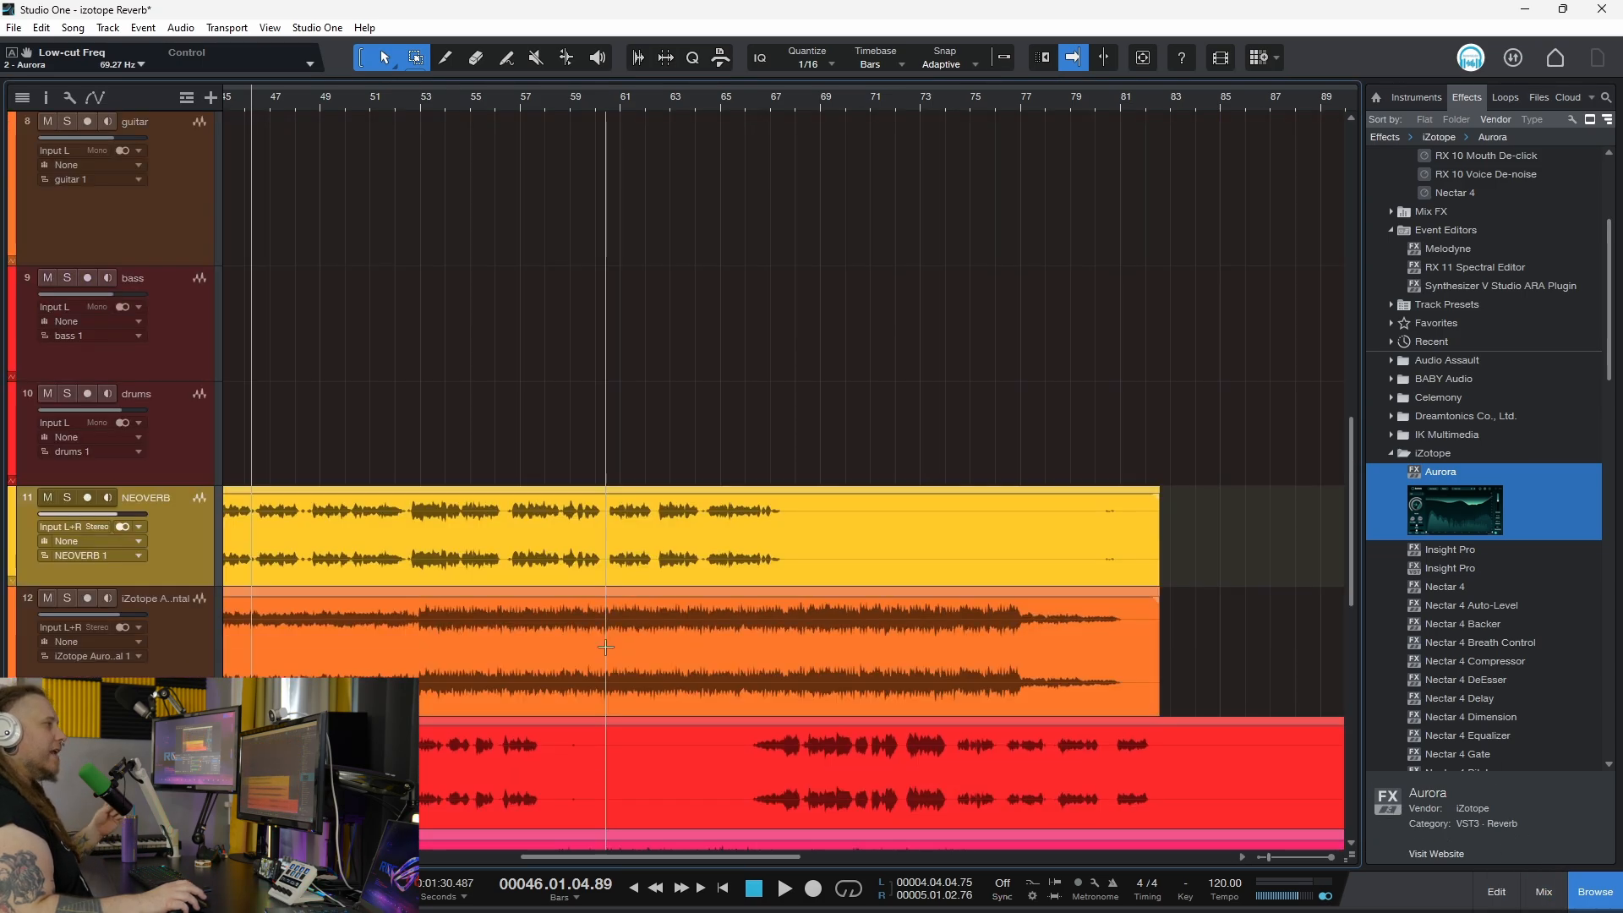
Reopen Aurora on the NEOVERB track, enable Solo Reverb, set Reverb to 88 after trying 100, raise Unmask, and close the plug-in.
{"action": "double_click", "coordinate": [25, 497]}
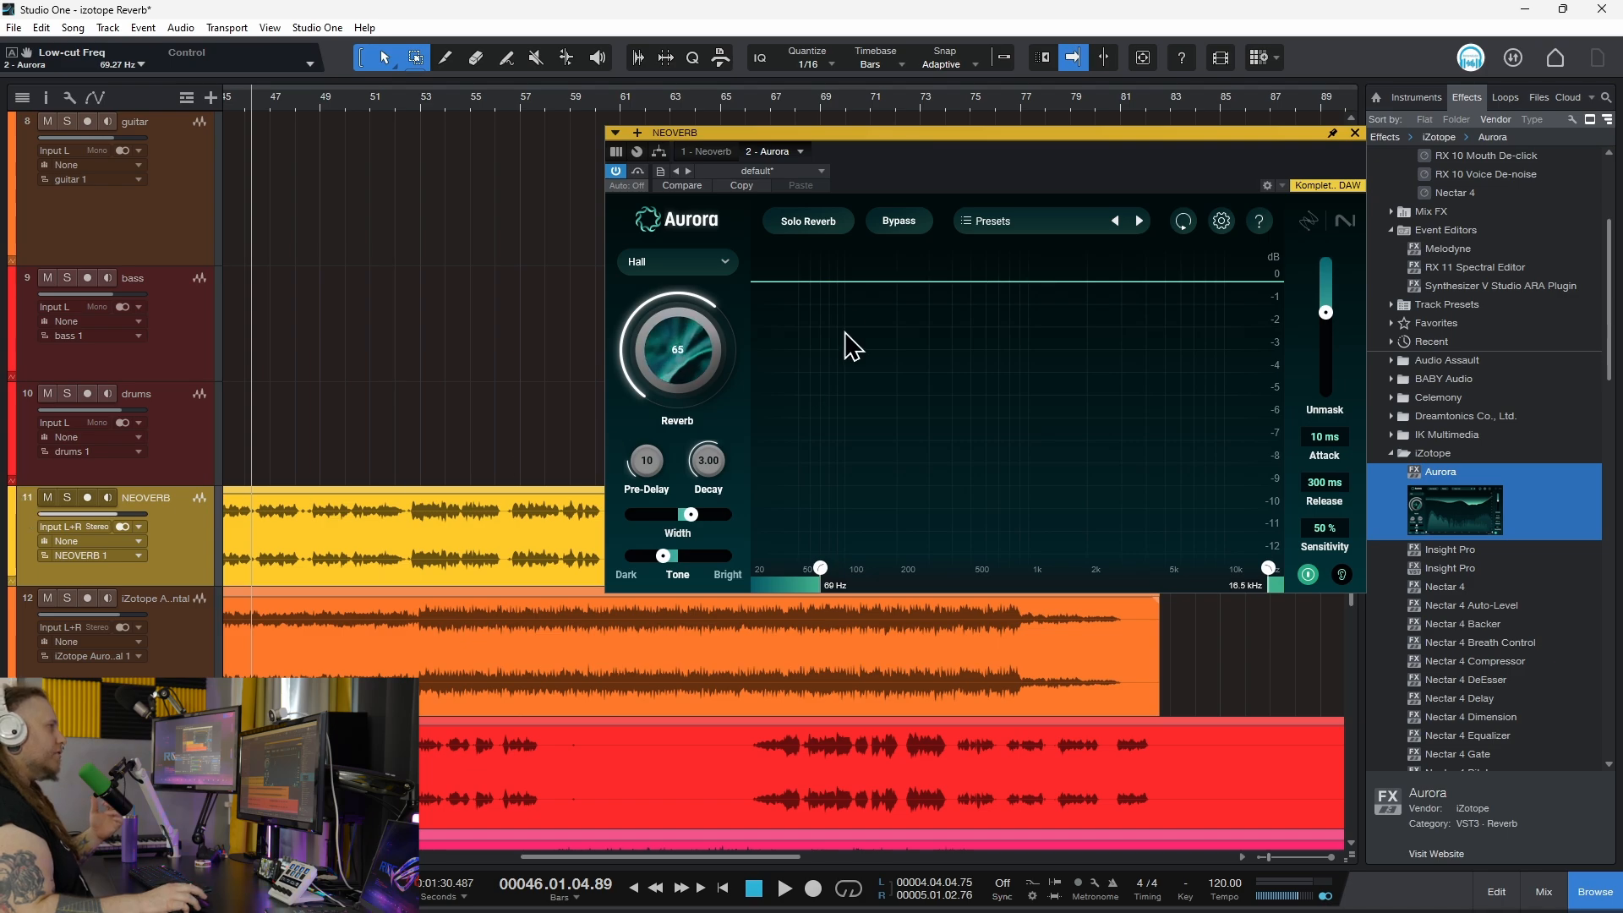
{"action": "left_click", "coordinate": [833, 237]}
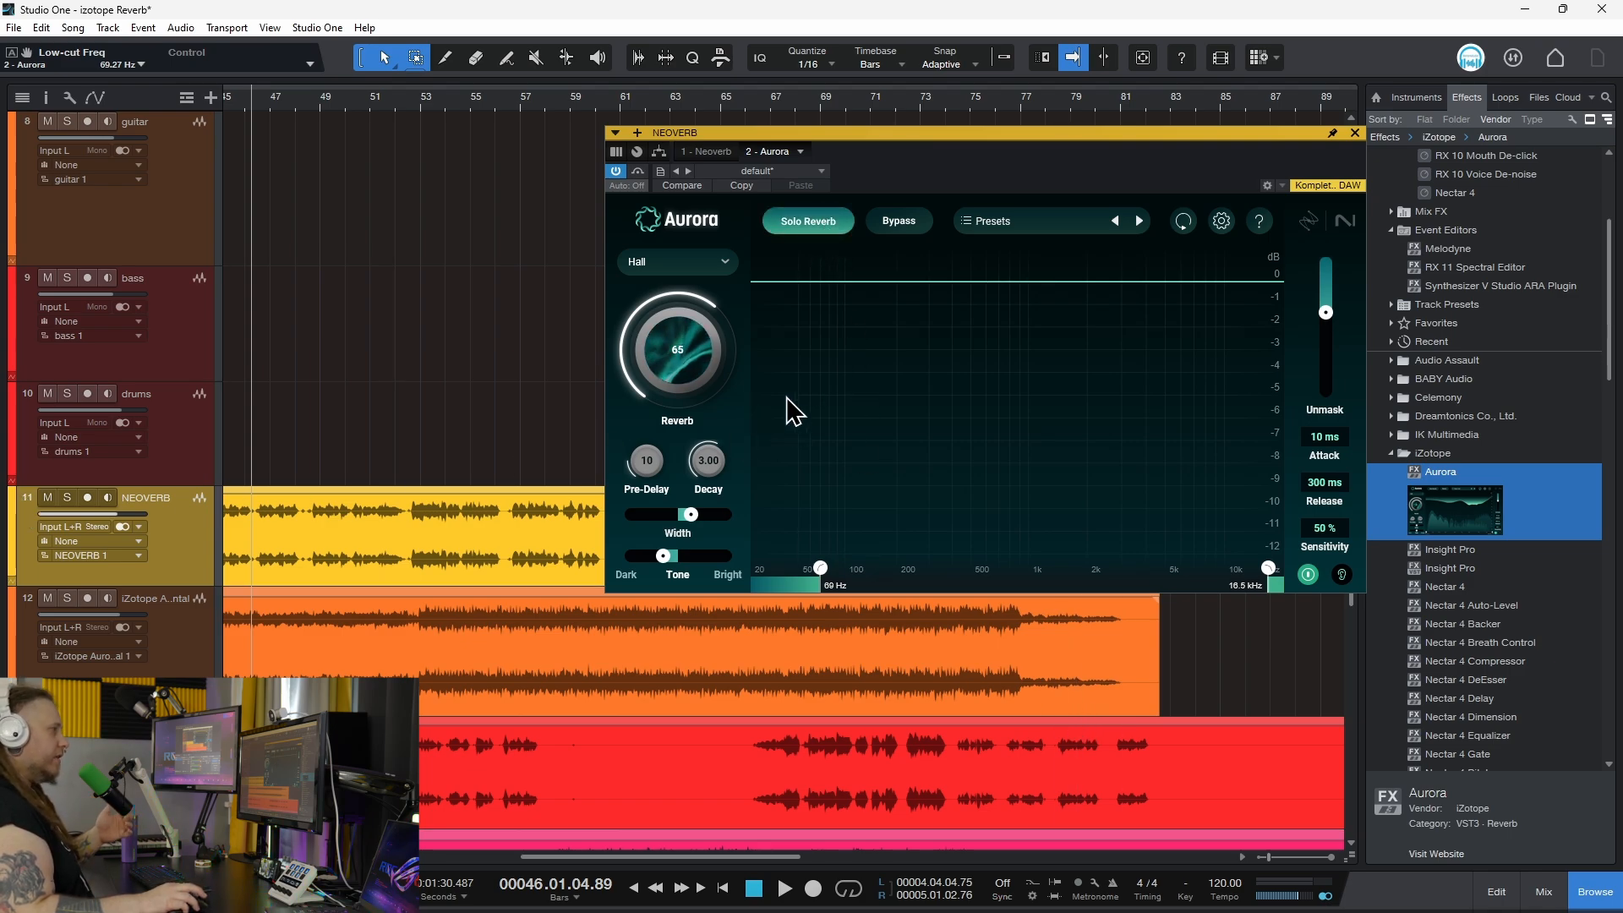
{"action": "left_click_drag", "start_coordinate": [662, 481], "coordinate": [700, 142]}
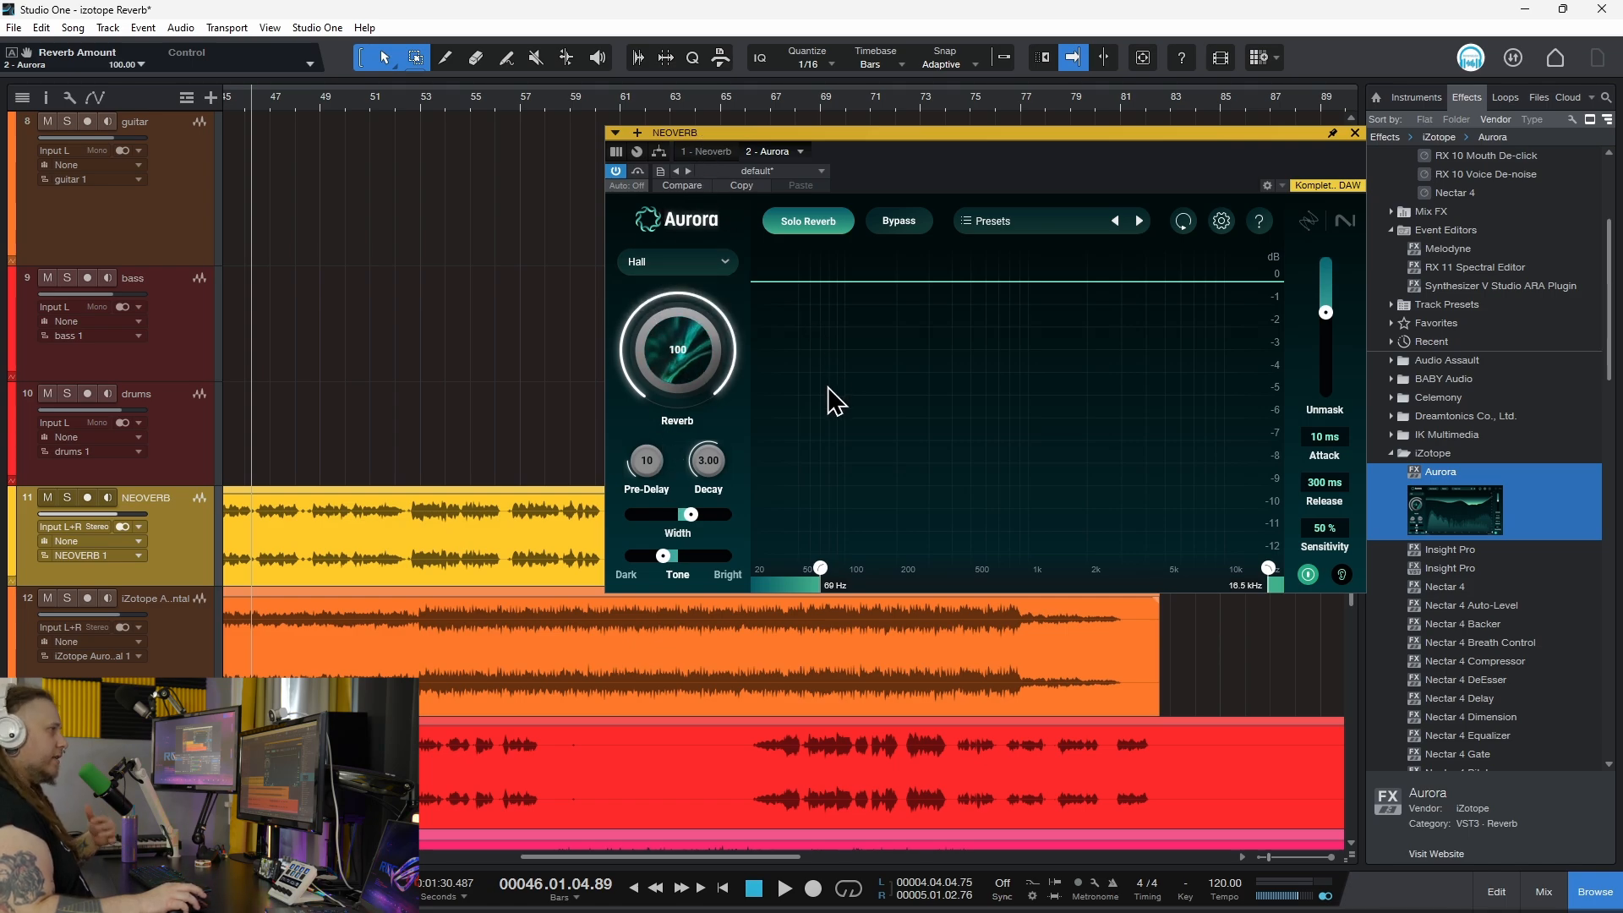
{"action": "left_click_drag", "start_coordinate": [1326, 312], "coordinate": [1308, 340]}
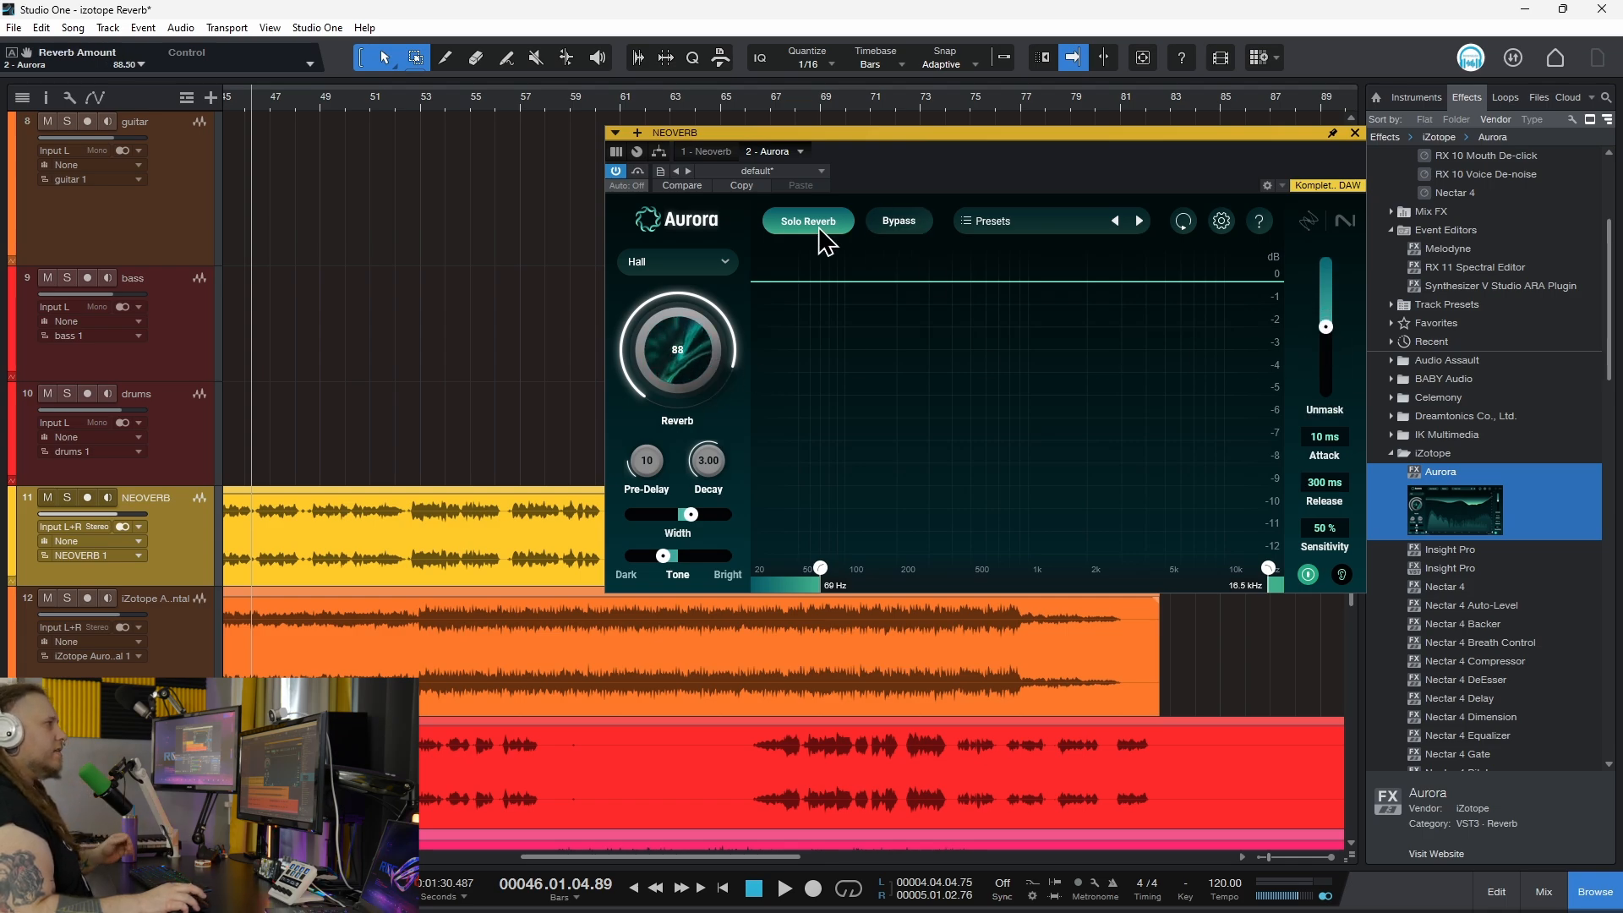
{"action": "left_click", "coordinate": [1356, 133]}
Return the playhead to the song start and zoom the timeline to bars 2 through 7 of the first tracks.
{"action": "scroll", "coordinate": [469, 427], "scroll_direction": "up", "scroll_amount": 3}
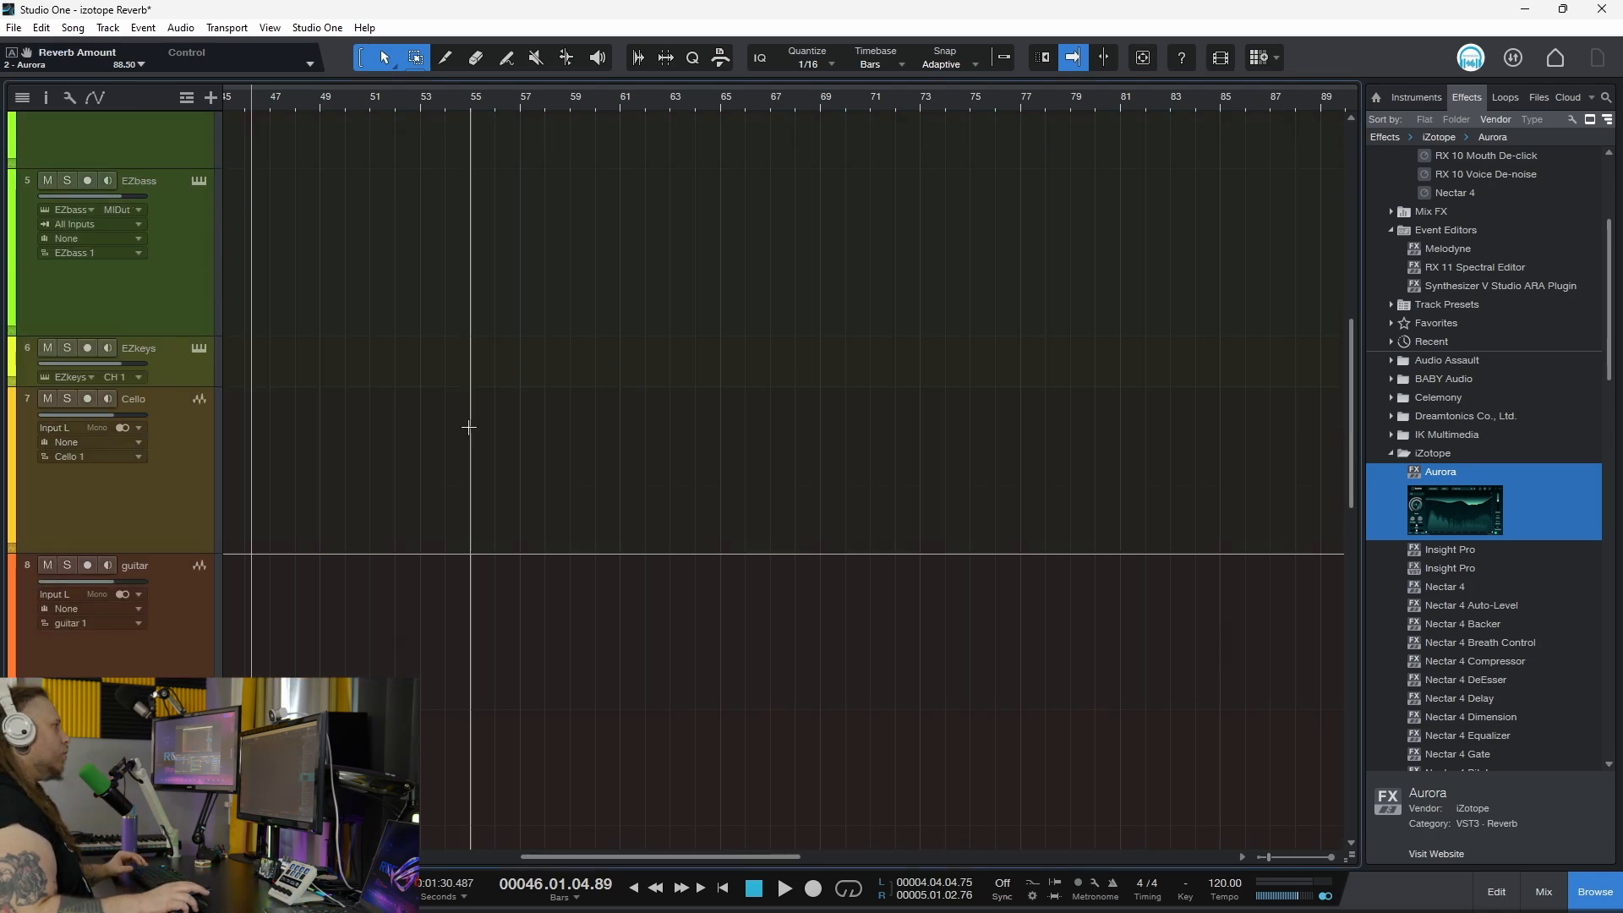
{"action": "scroll", "coordinate": [469, 428], "scroll_direction": "up", "scroll_amount": 5}
{"action": "key", "text": "Home"}
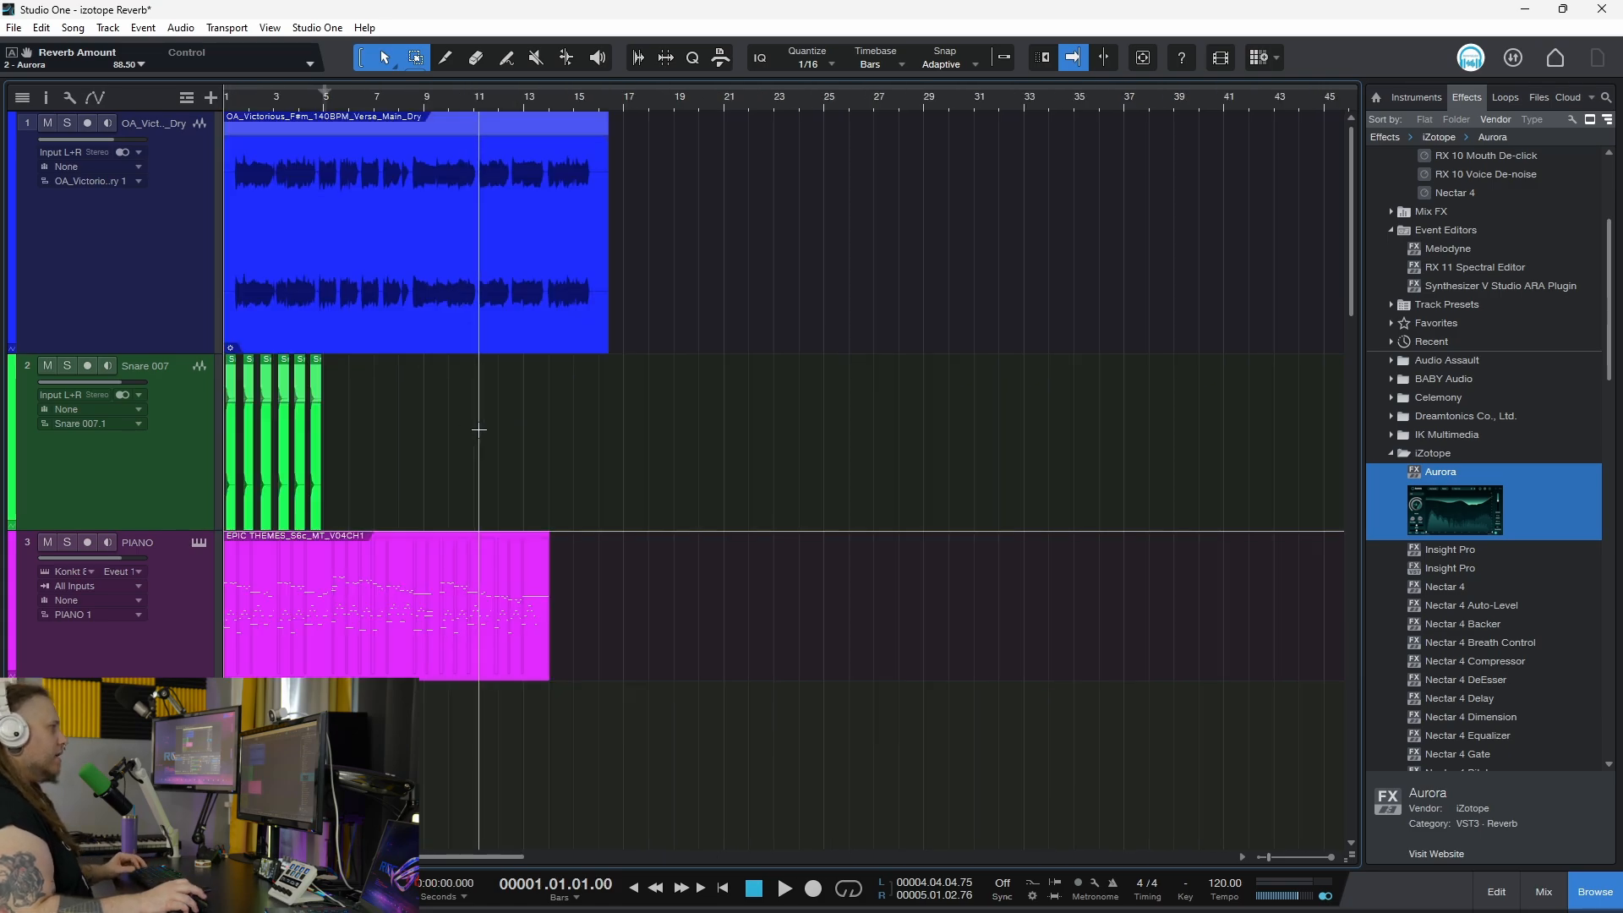
{"action": "left_click_drag", "start_coordinate": [256, 97], "coordinate": [239, 149]}
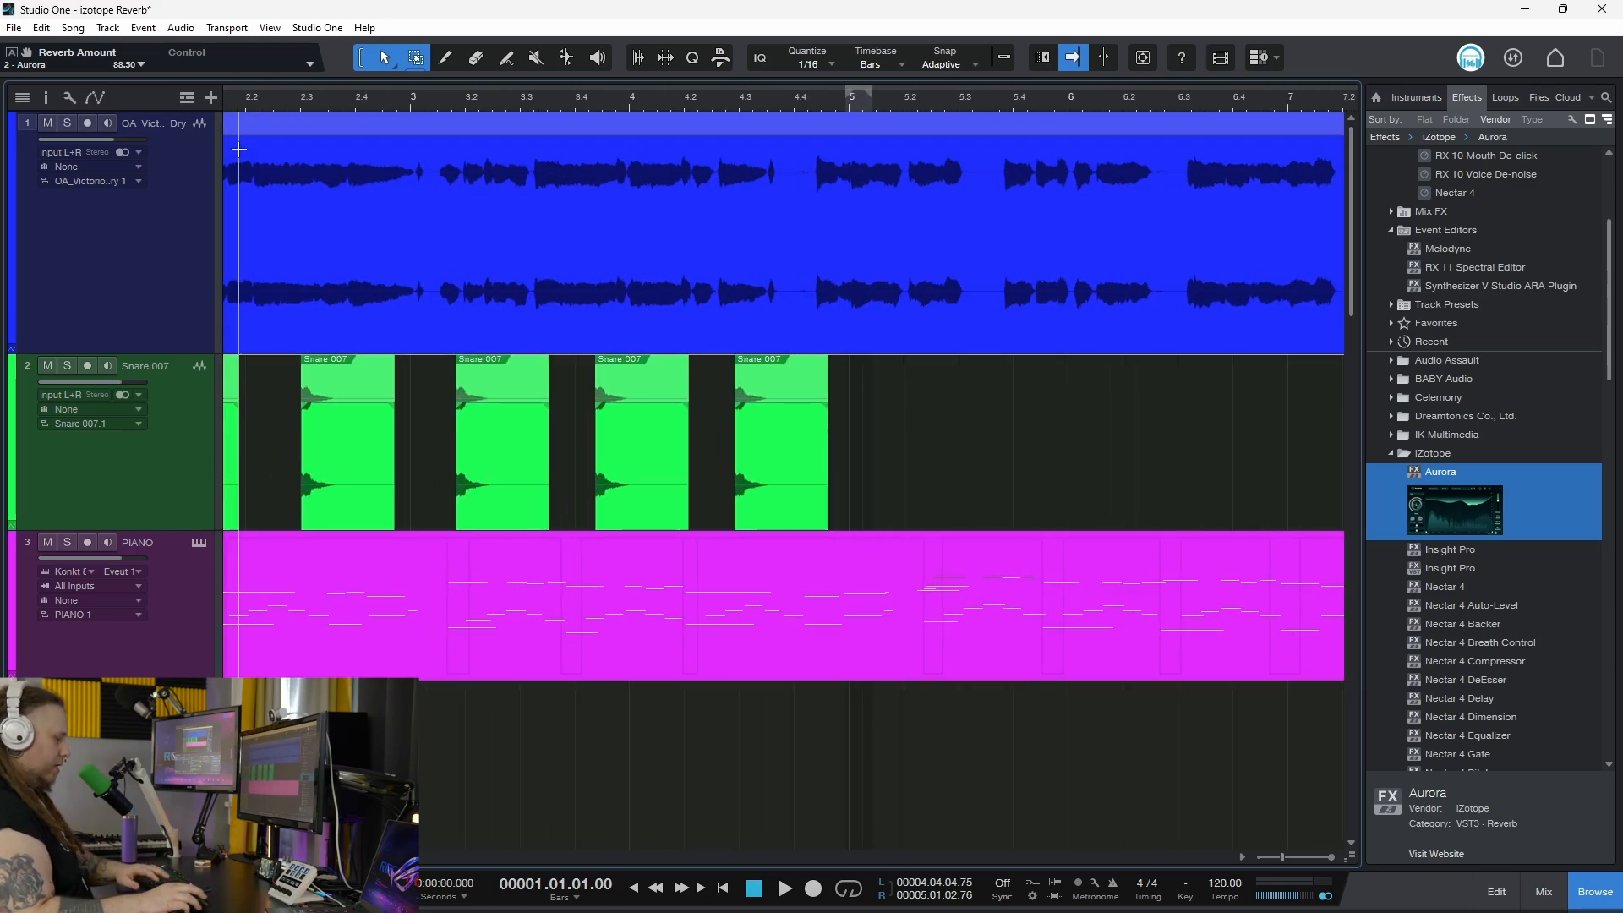
Open the PIANO track's Plasma insert, solo the track, and shift the plug-in window toward the centre of the arrangement.
{"action": "scroll", "coordinate": [263, 354], "scroll_direction": "left", "scroll_amount": 3}
{"action": "scroll", "coordinate": [370, 361], "scroll_direction": "down", "scroll_amount": 2}
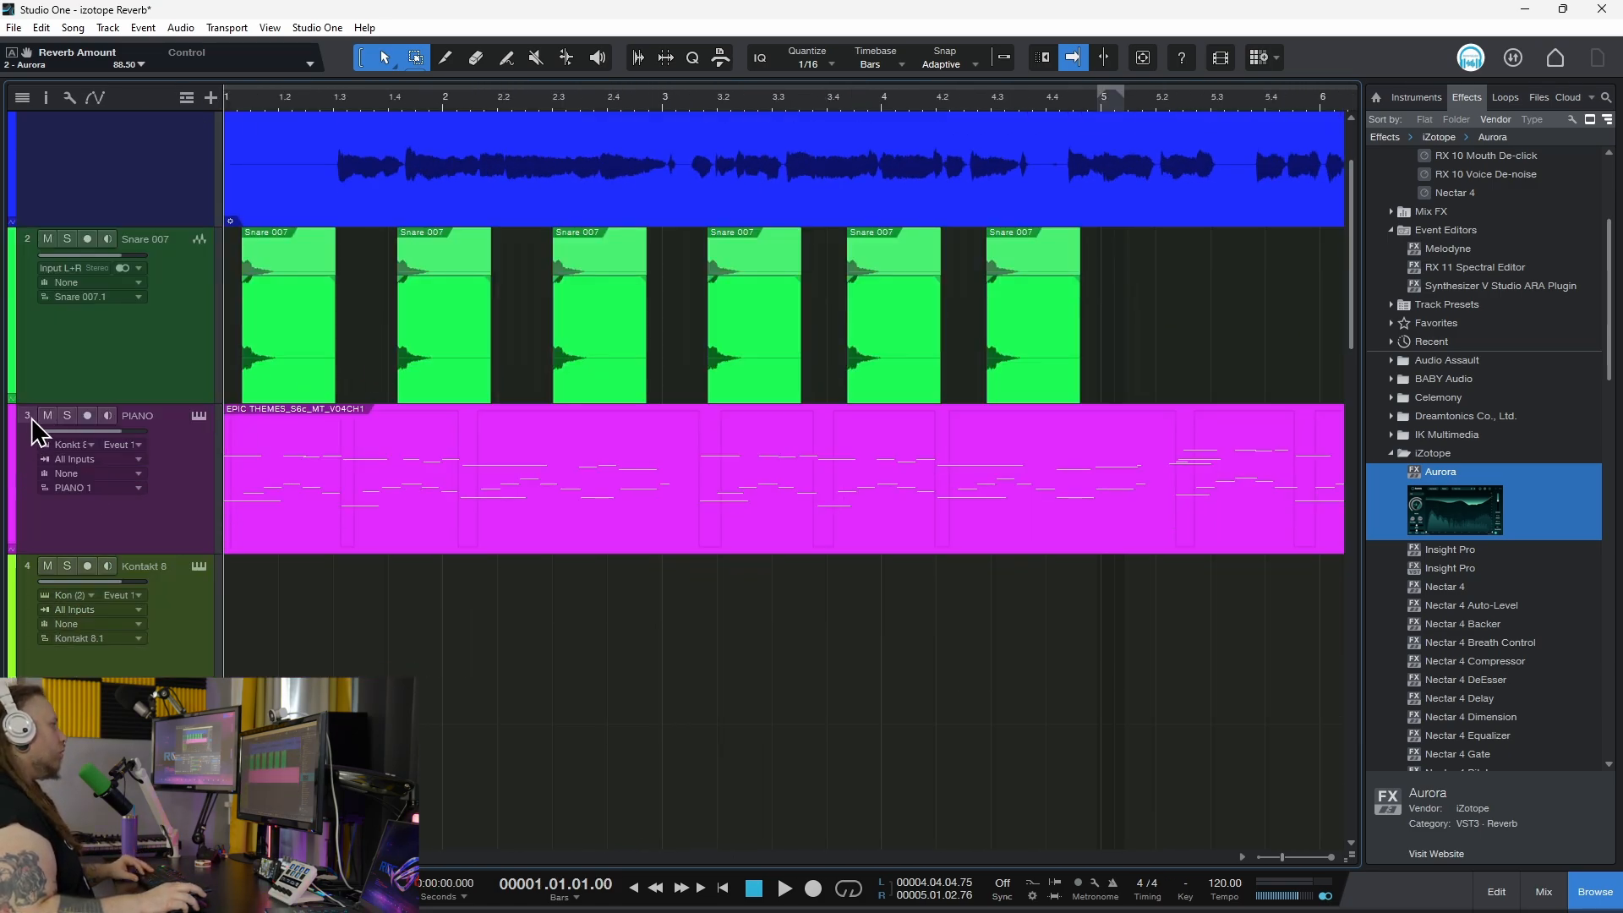
{"action": "key", "text": "F11"}
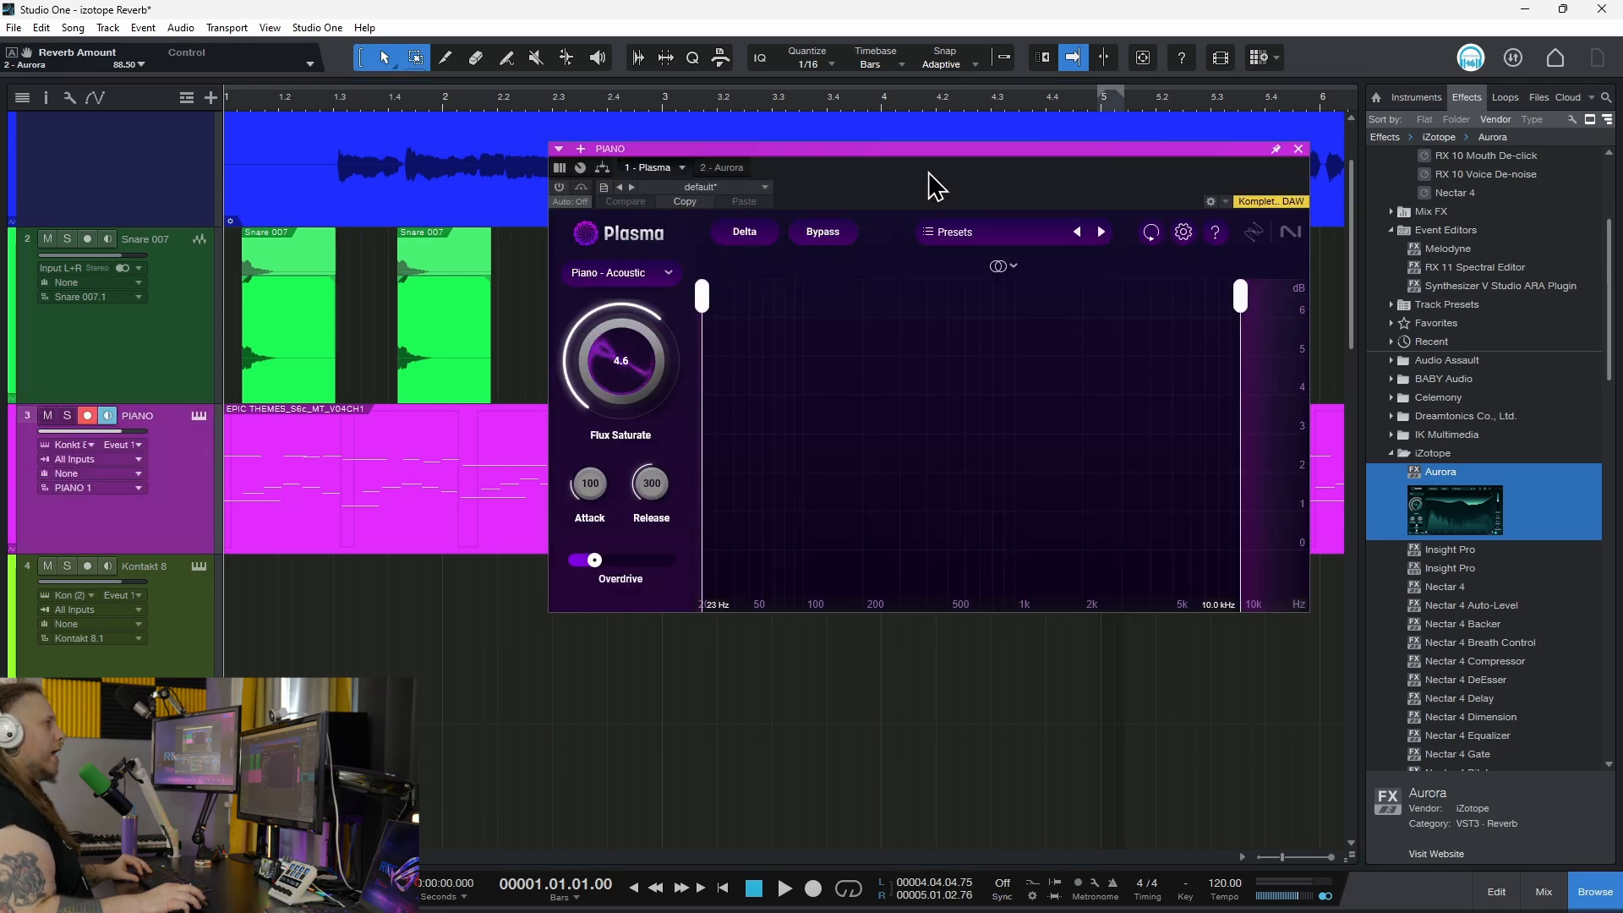
{"action": "left_click_drag", "start_coordinate": [953, 161], "coordinate": [1009, 276]}
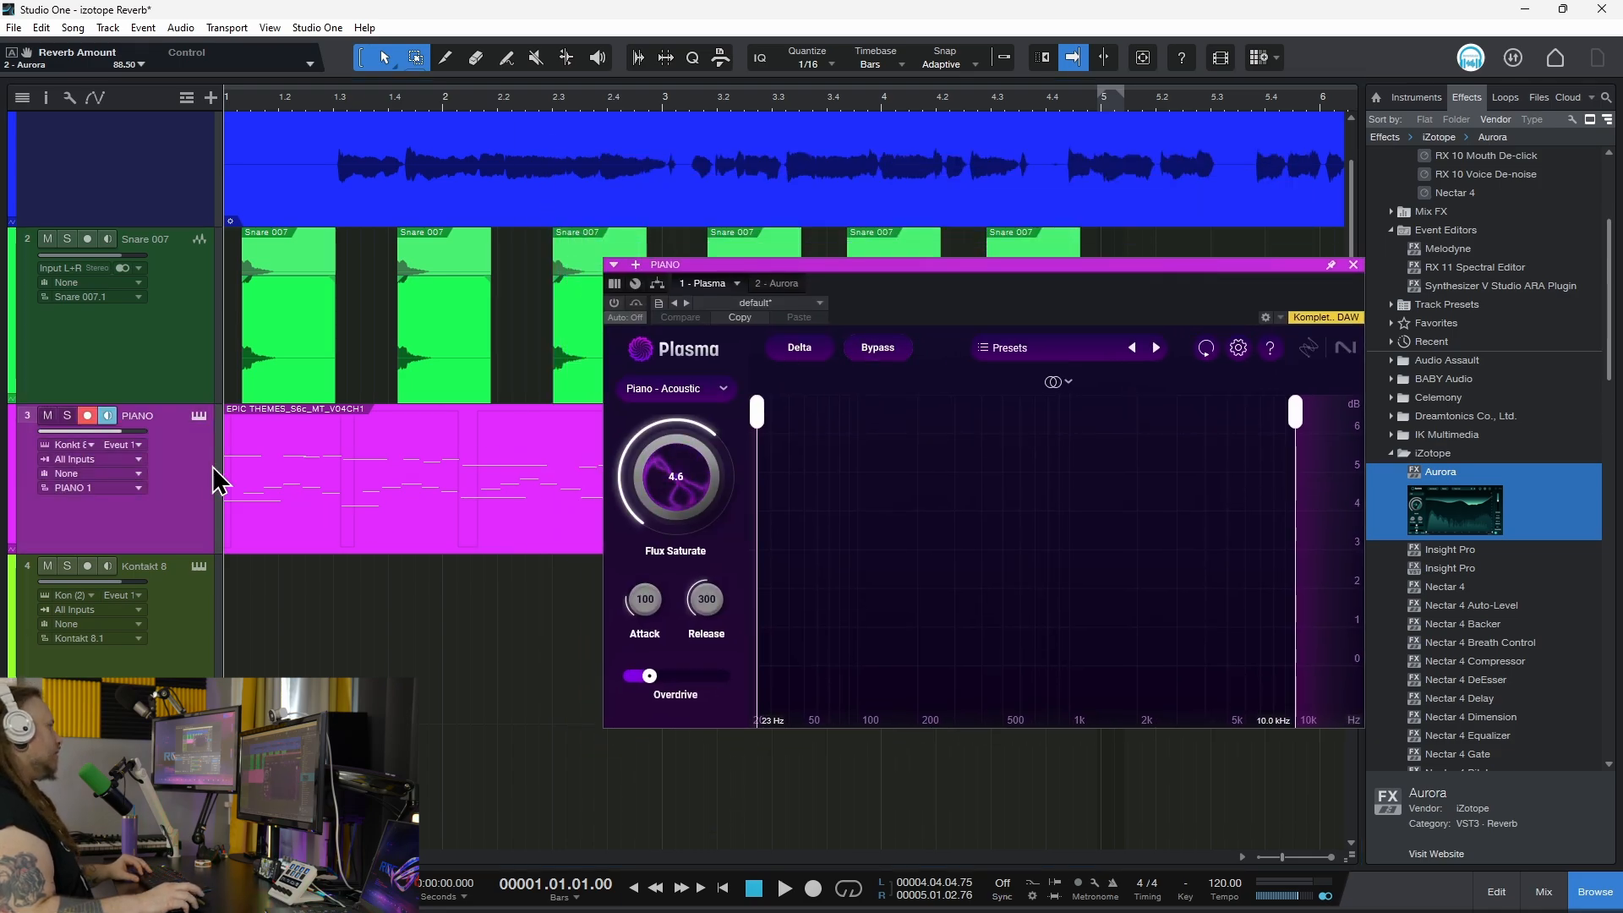
{"action": "left_click", "coordinate": [67, 415]}
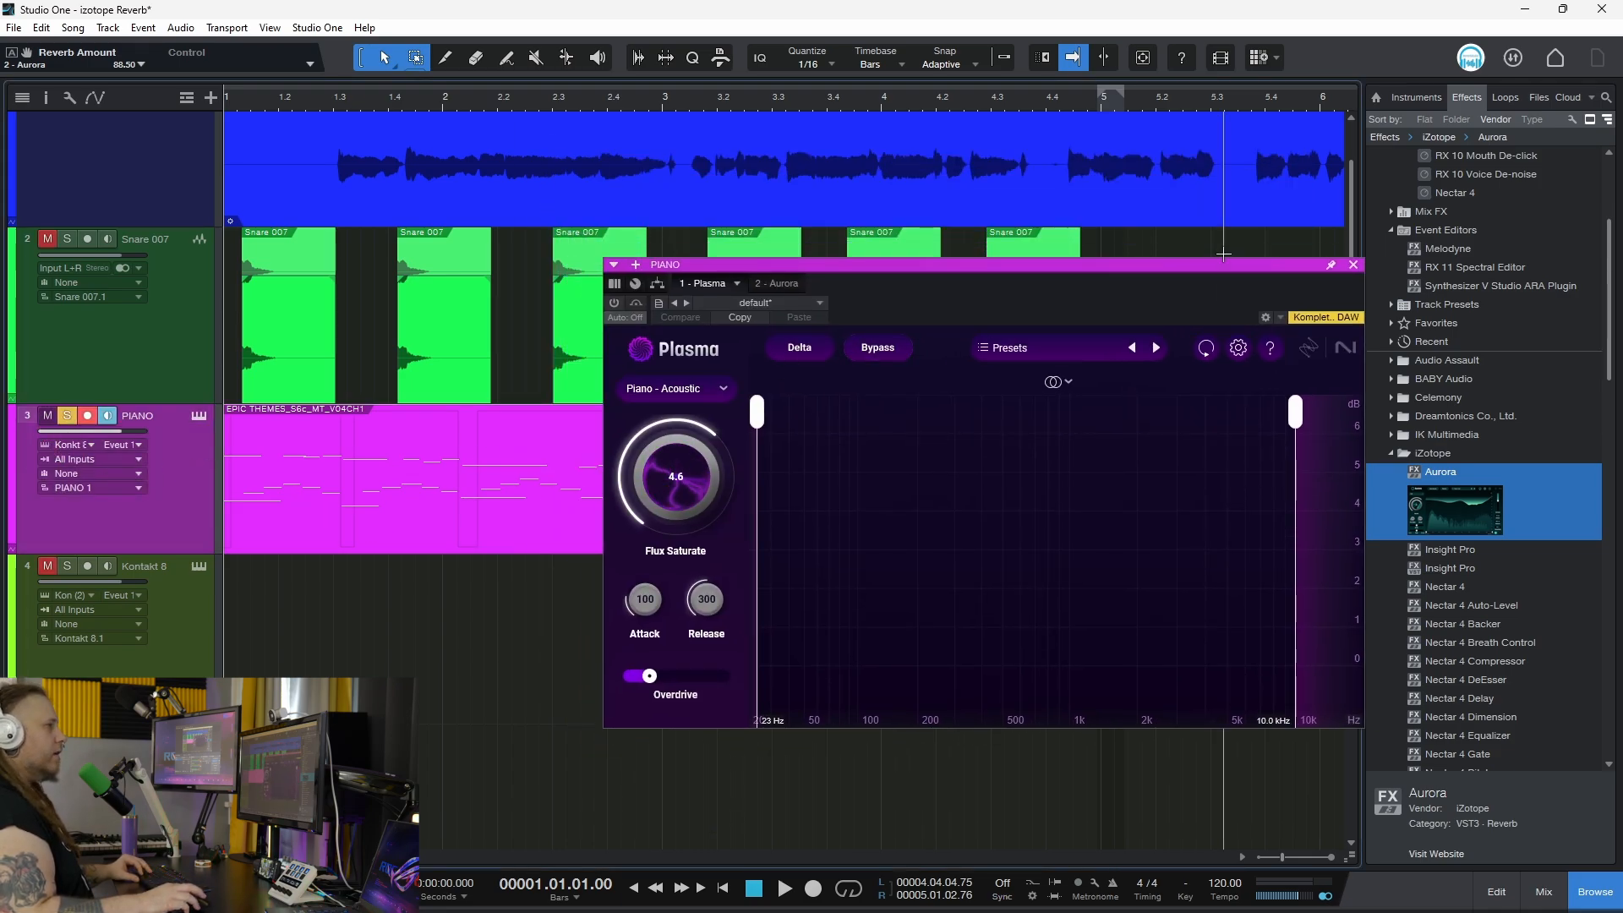
{"action": "left_click_drag", "start_coordinate": [1213, 268], "coordinate": [1147, 258]}
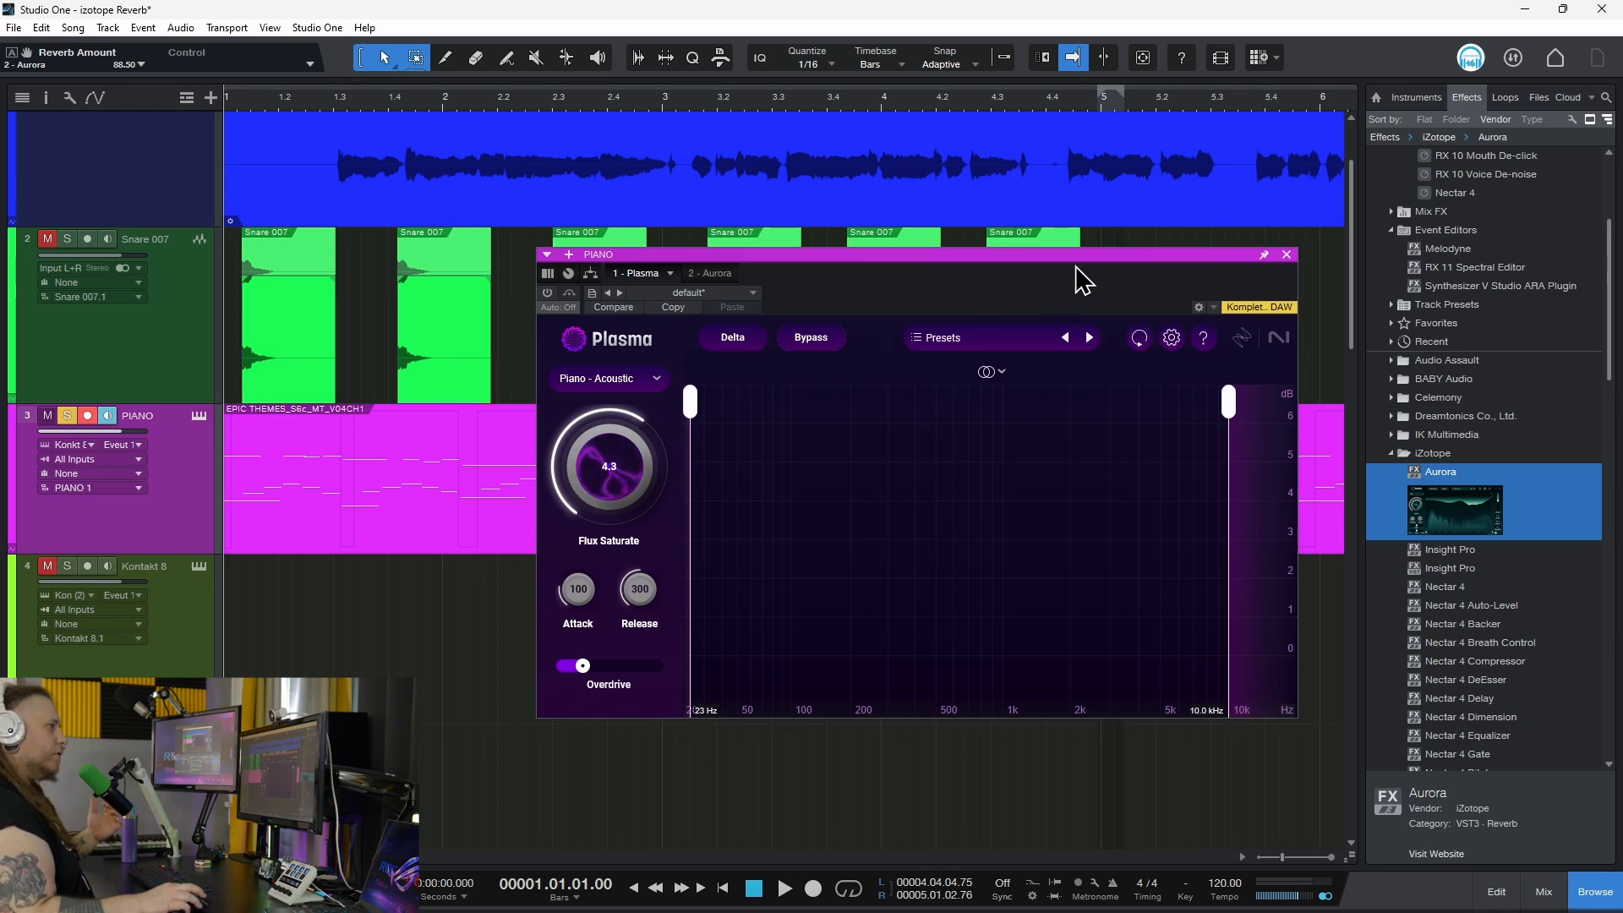
{"action": "left_click_drag", "start_coordinate": [1077, 266], "coordinate": [1048, 254]}
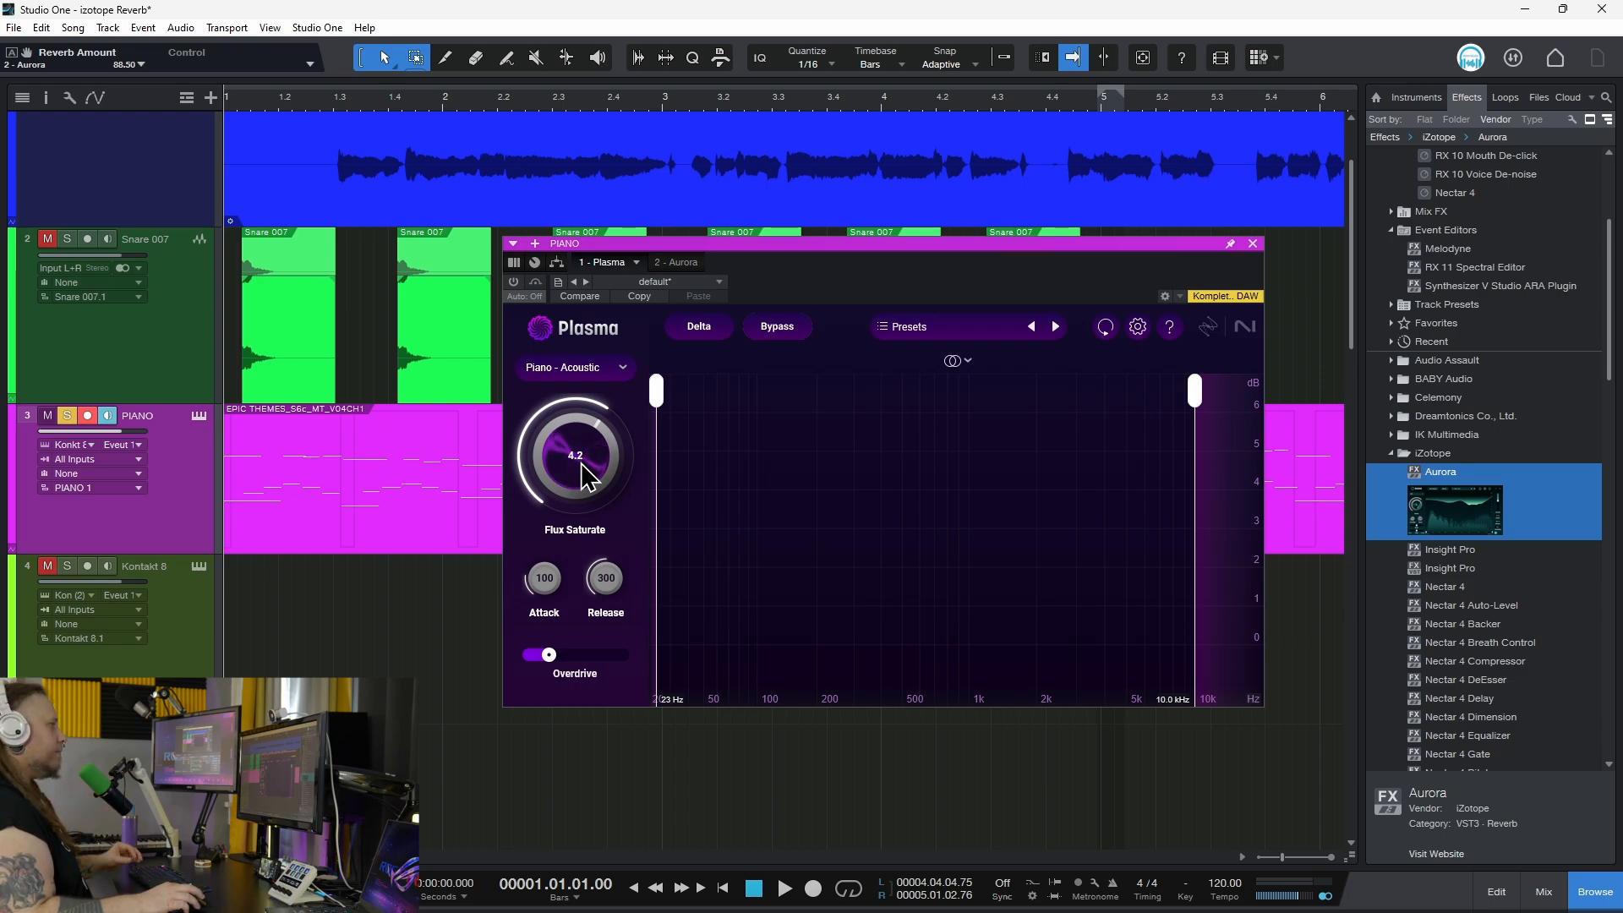
Play the piano from the song start, switch on Plasma, and set Flux Saturate to 4.2.
{"action": "key", "text": "space"}
{"action": "scroll", "coordinate": [581, 461], "scroll_direction": "up", "scroll_amount": 1}
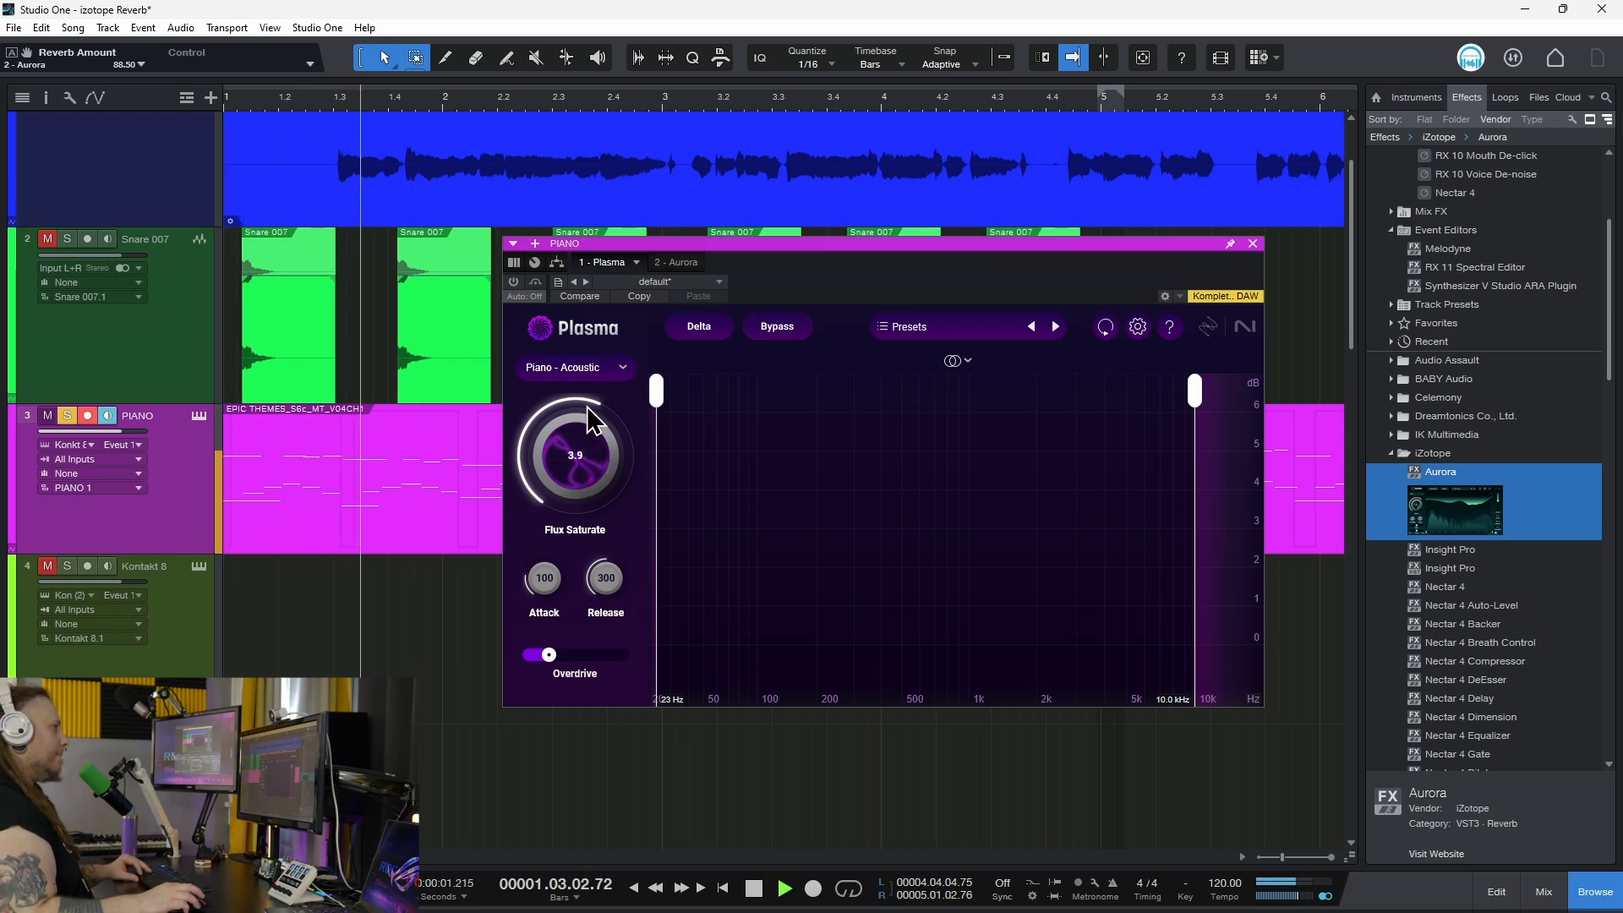
{"action": "scroll", "coordinate": [592, 465], "scroll_direction": "up", "scroll_amount": 3}
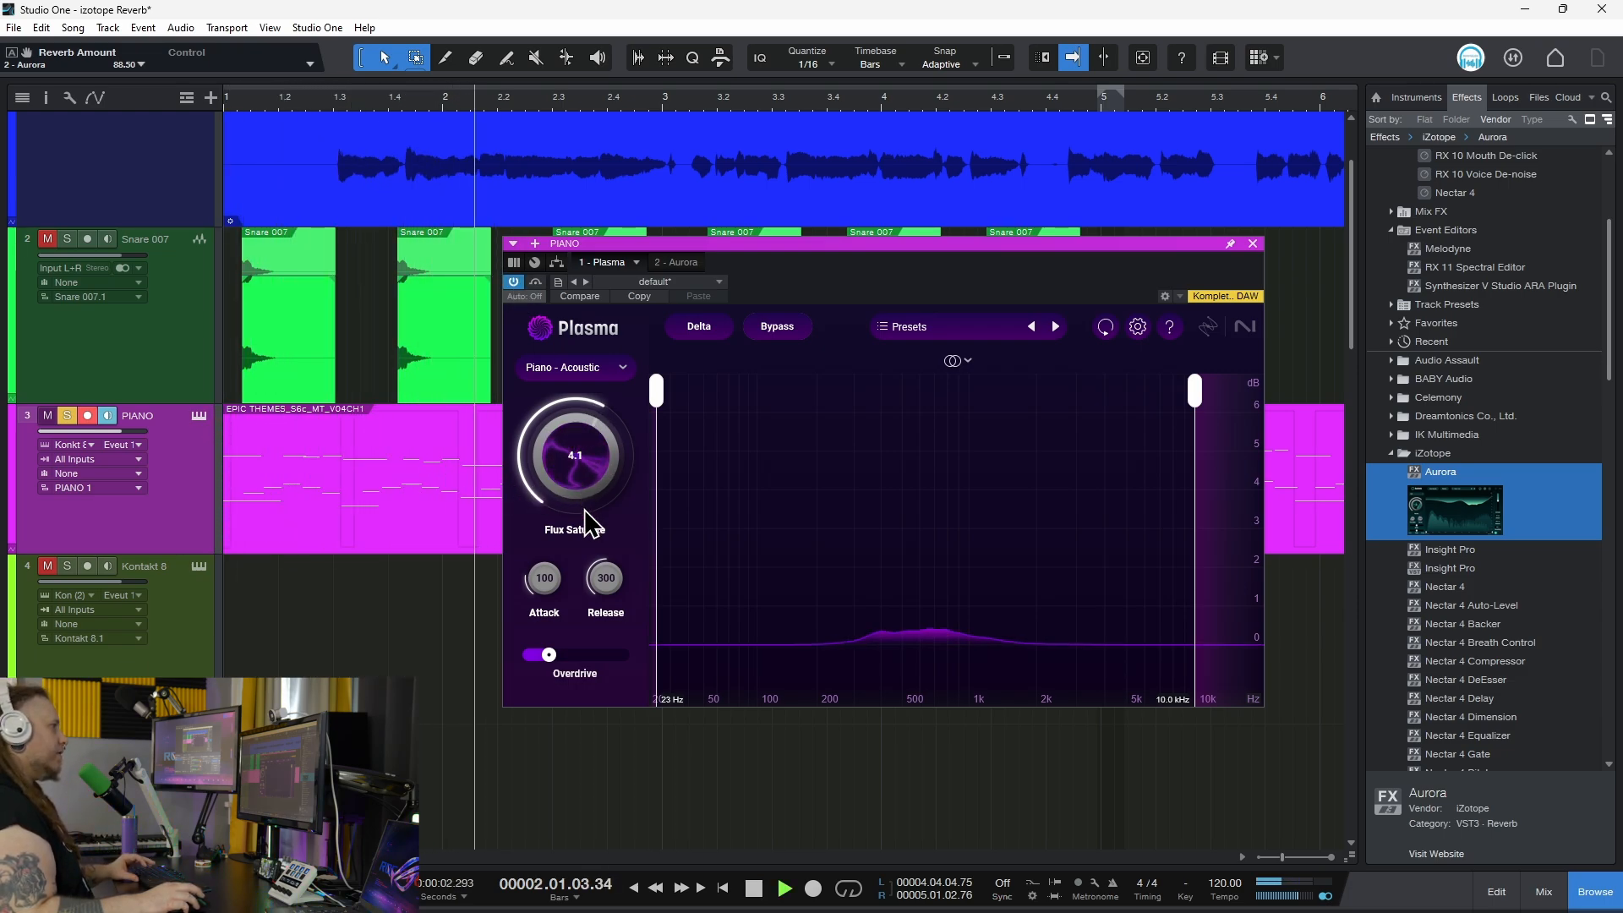
{"action": "scroll", "coordinate": [578, 478], "scroll_direction": "down", "scroll_amount": 1}
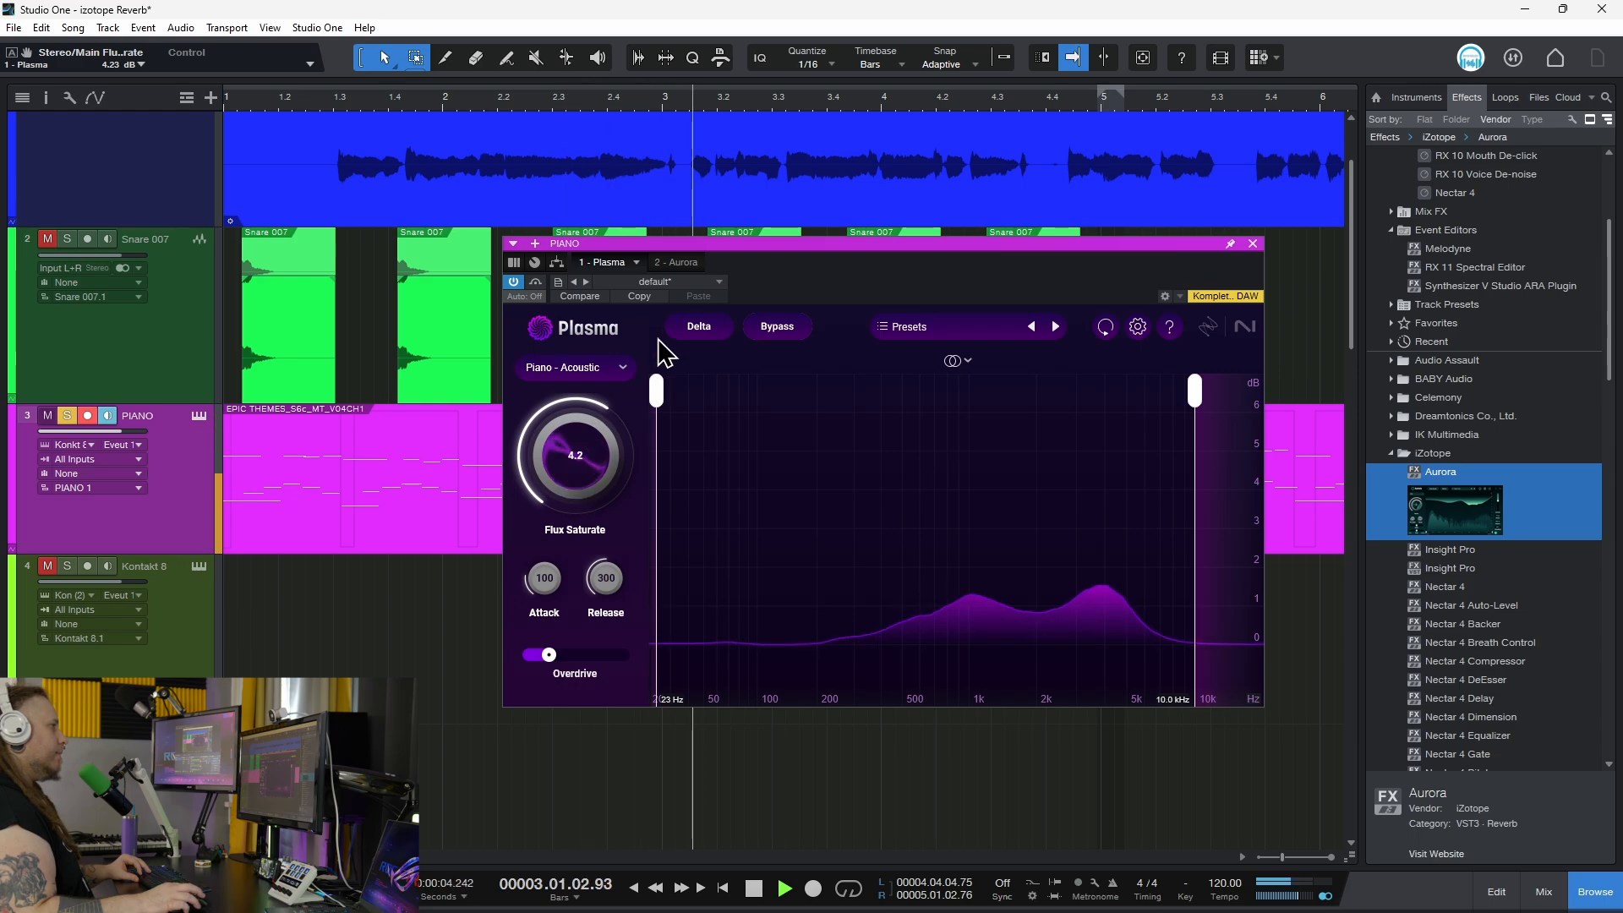
Switch on the PIANO track's Aurora insert and loop playback over the piano clip.
{"action": "left_click", "coordinate": [679, 263]}
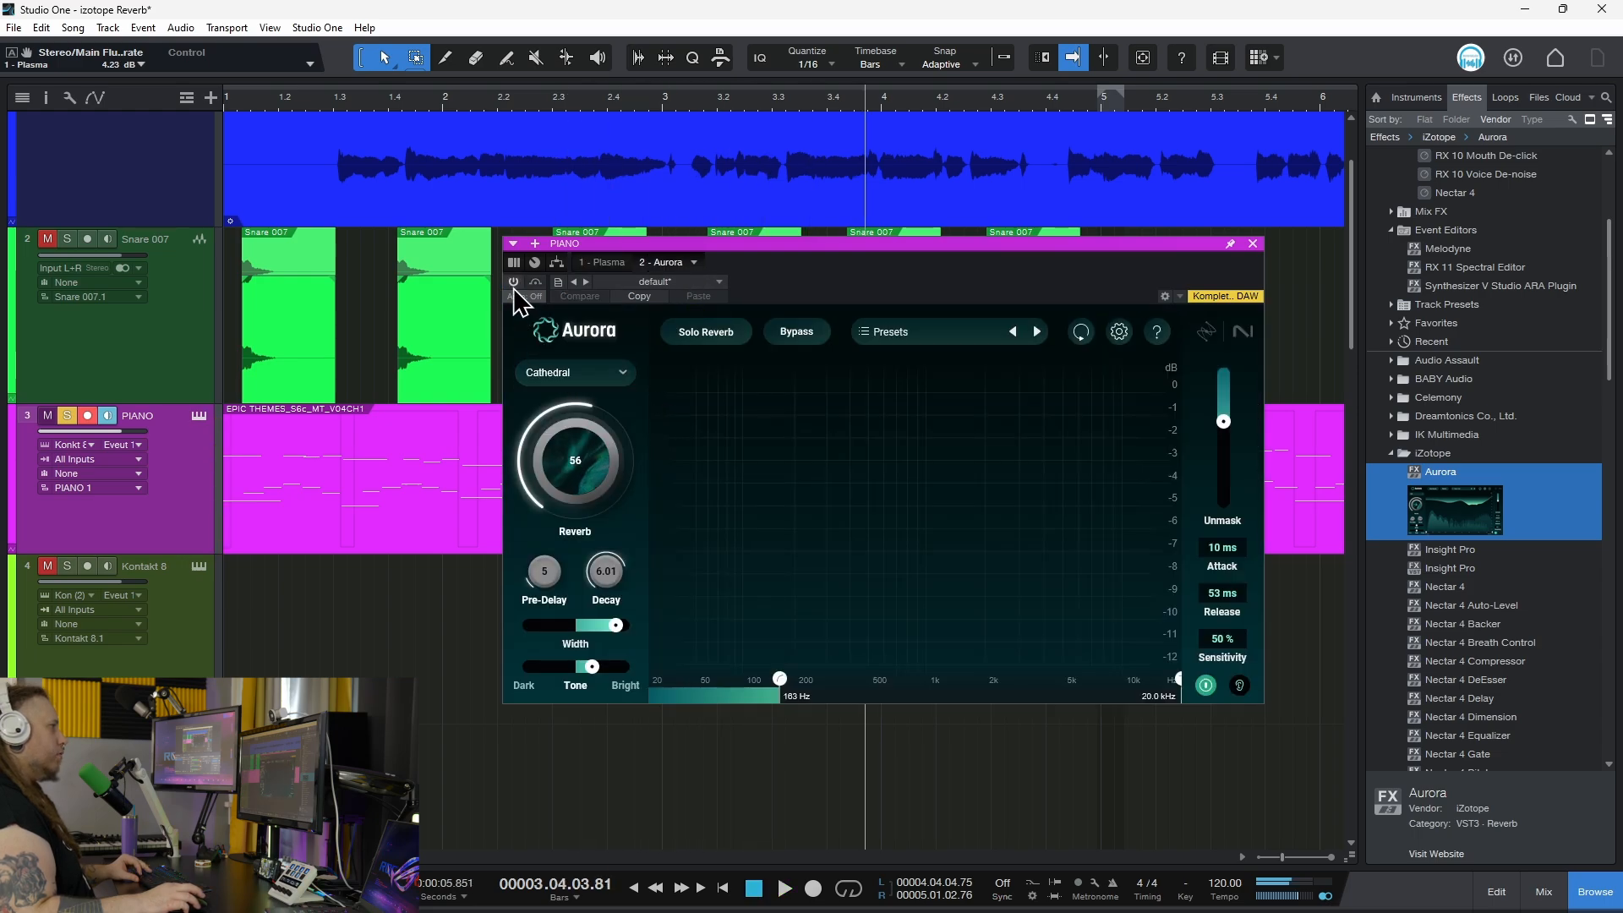
{"action": "left_click", "coordinate": [514, 284]}
{"action": "left_click", "coordinate": [420, 522]}
{"action": "key", "text": "p"}
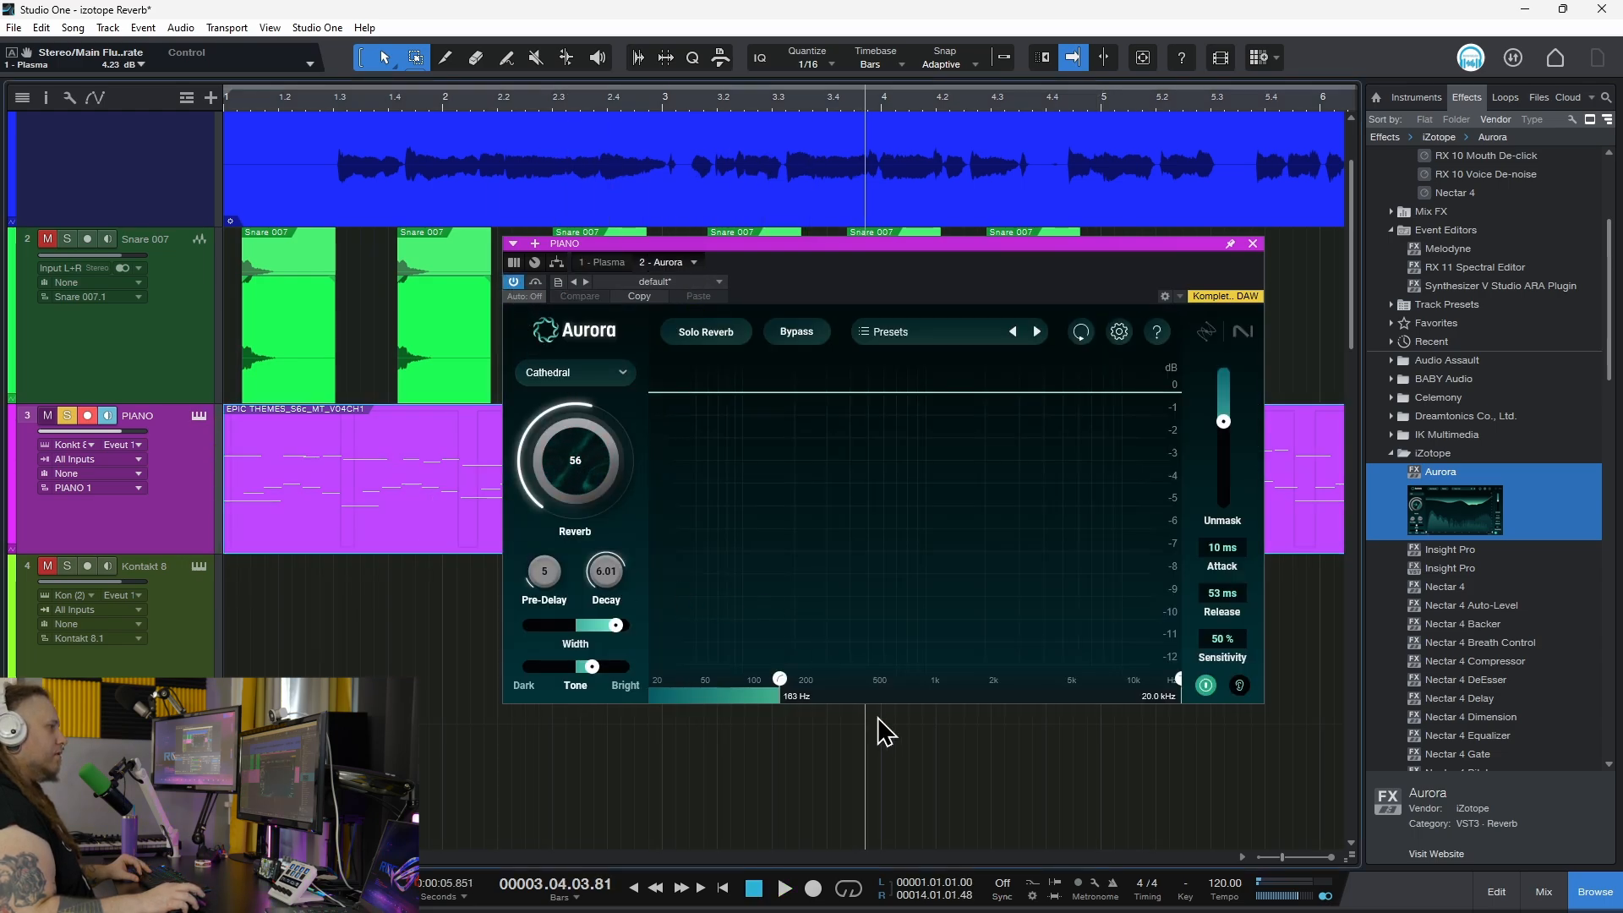
{"action": "left_click", "coordinate": [848, 889]}
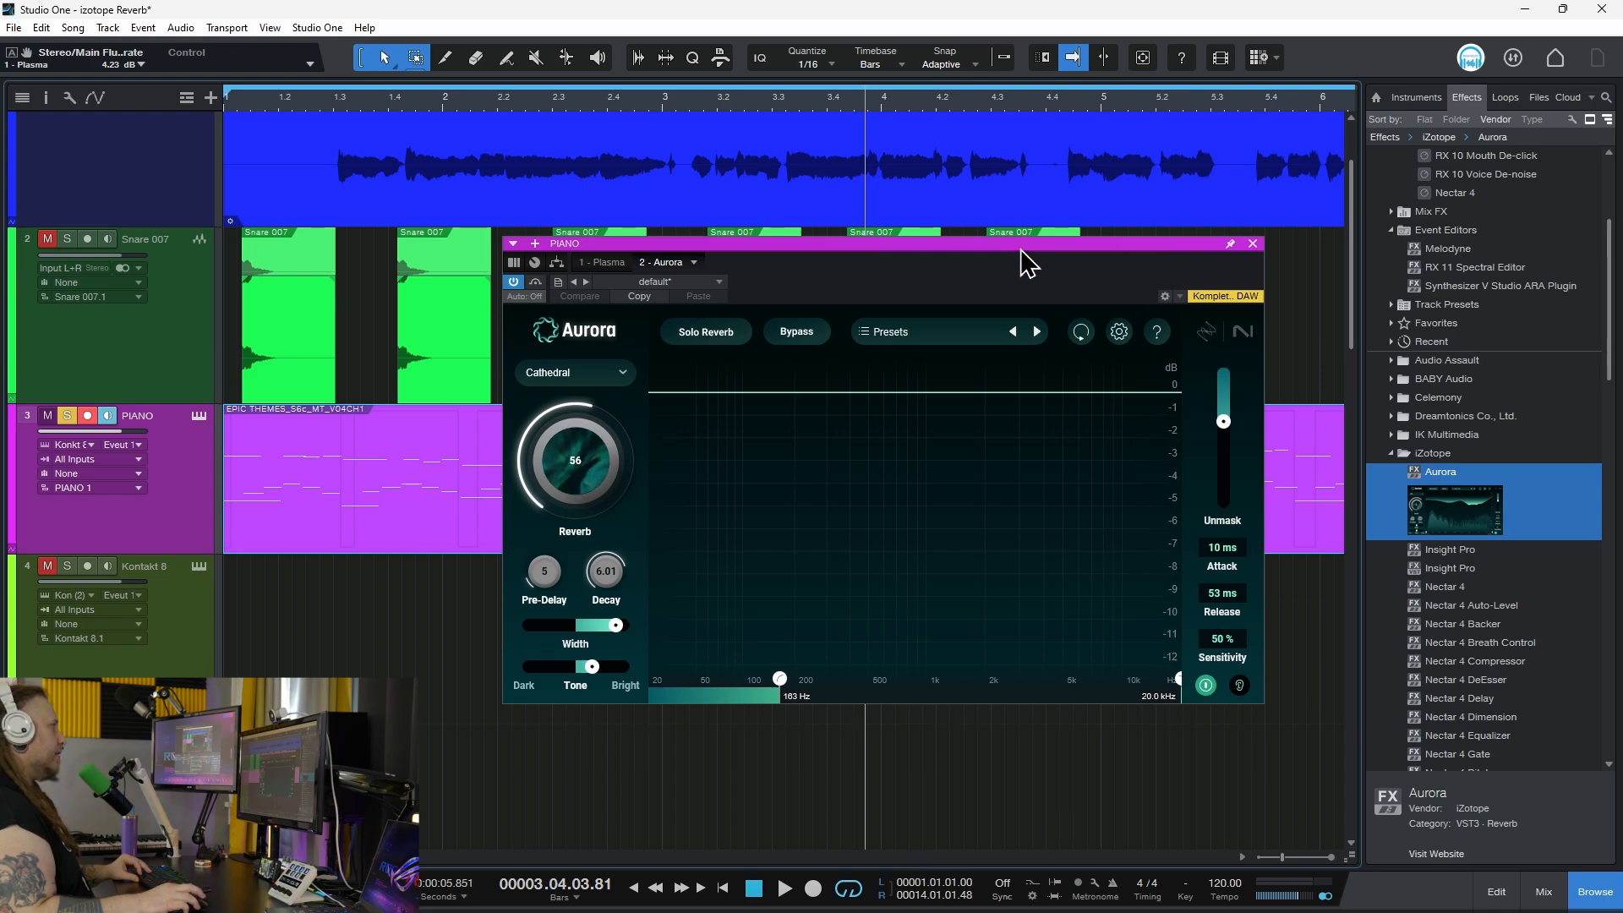
Play the piano loop and set Aurora's Reverb to 42 and Unmask to 8.4.
{"action": "left_click_drag", "start_coordinate": [1021, 252], "coordinate": [1033, 258]}
{"action": "key", "text": "space"}
{"action": "left_click_drag", "start_coordinate": [651, 496], "coordinate": [580, 504]}
{"action": "left_click_drag", "start_coordinate": [1234, 428], "coordinate": [1234, 420]}
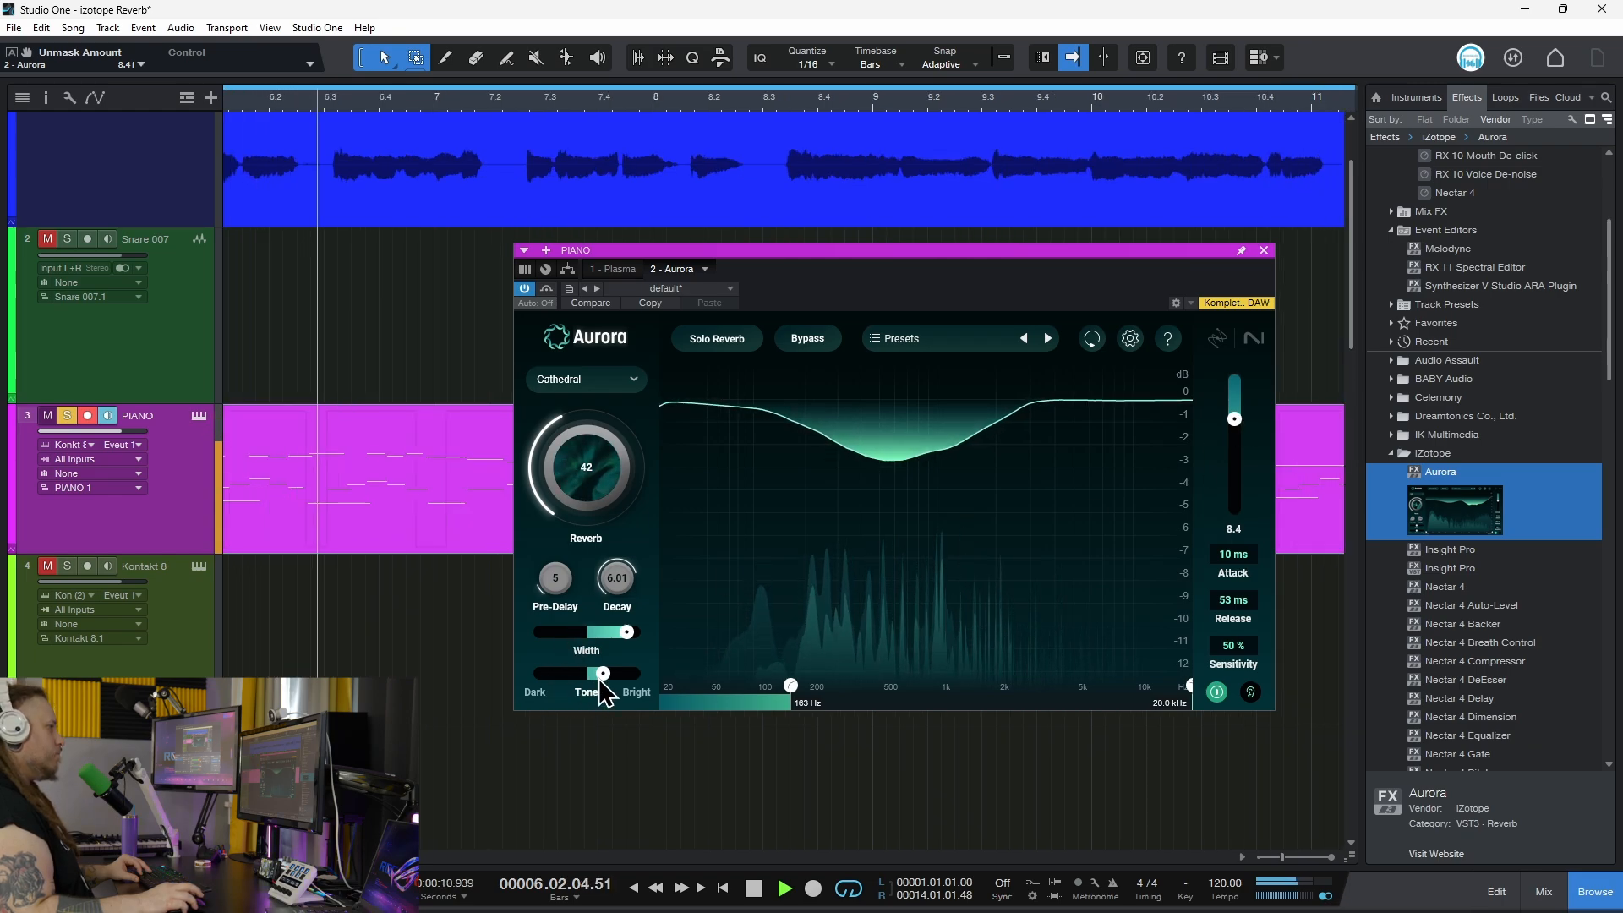
Darken Aurora's Tone to about -57, set the low cut to 123 Hz, and resume playback.
{"action": "mouse_move", "coordinate": [627, 633]}
{"action": "left_mouse_down"}
{"action": "mouse_move", "coordinate": [522, 651]}
{"action": "mouse_move", "coordinate": [636, 651]}
{"action": "left_mouse_up"}
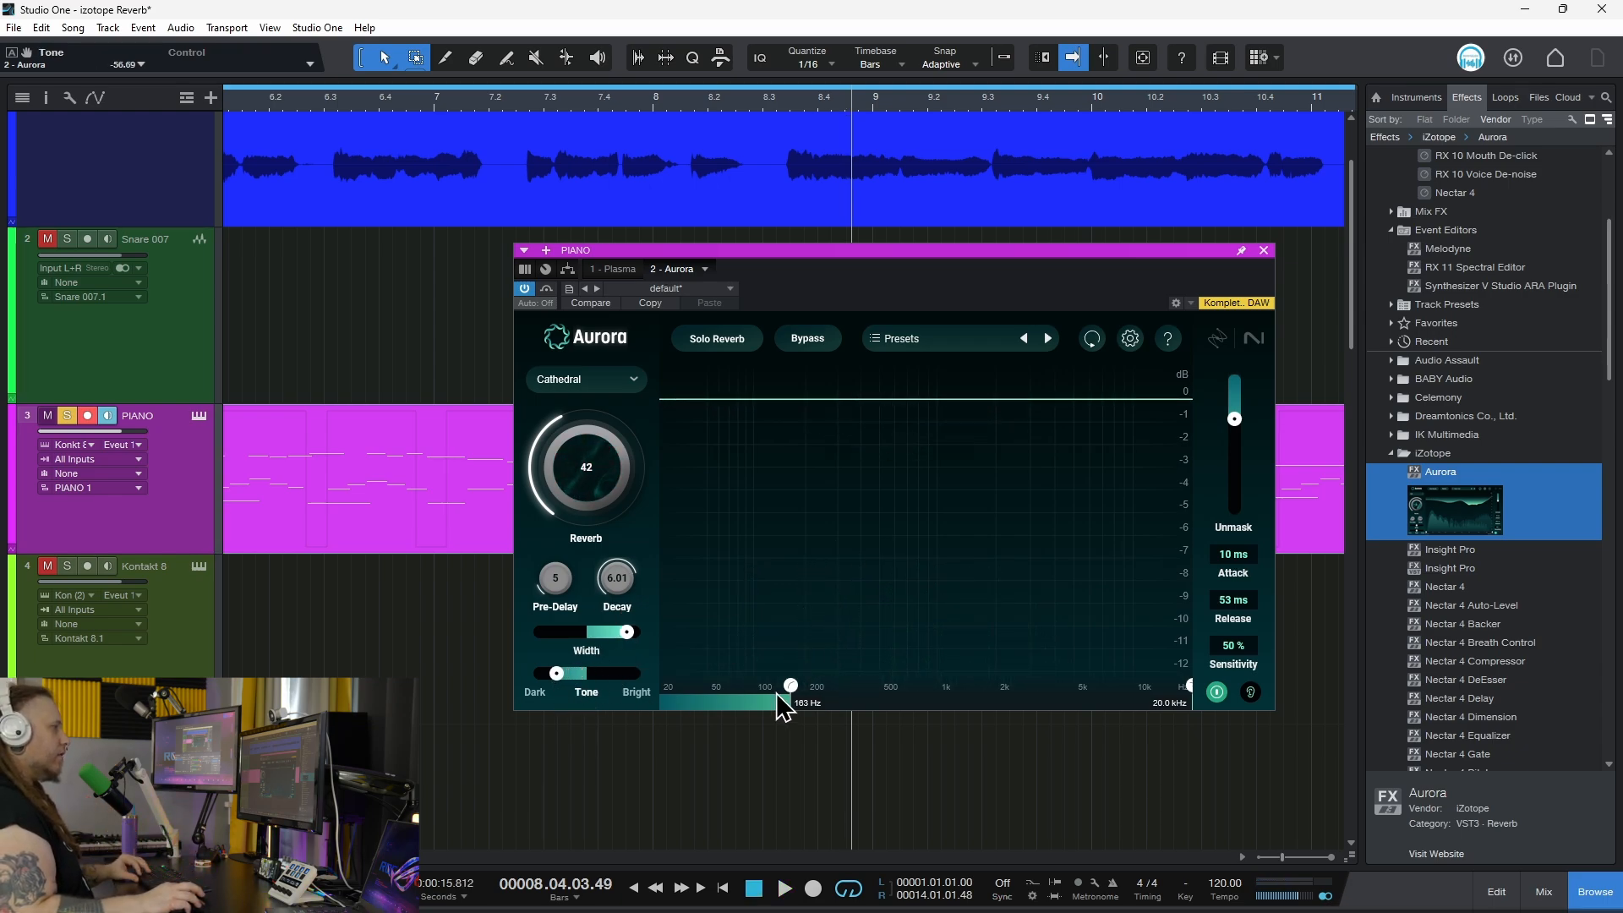
{"action": "left_click_drag", "start_coordinate": [776, 690], "coordinate": [770, 688]}
{"action": "key", "text": "space"}
Set Aurora's Reverb to 58, Pre-Delay to 10 and Decay to 5.27, and raise Unmask to about 12.
{"action": "left_click_drag", "start_coordinate": [580, 456], "coordinate": [594, 391]}
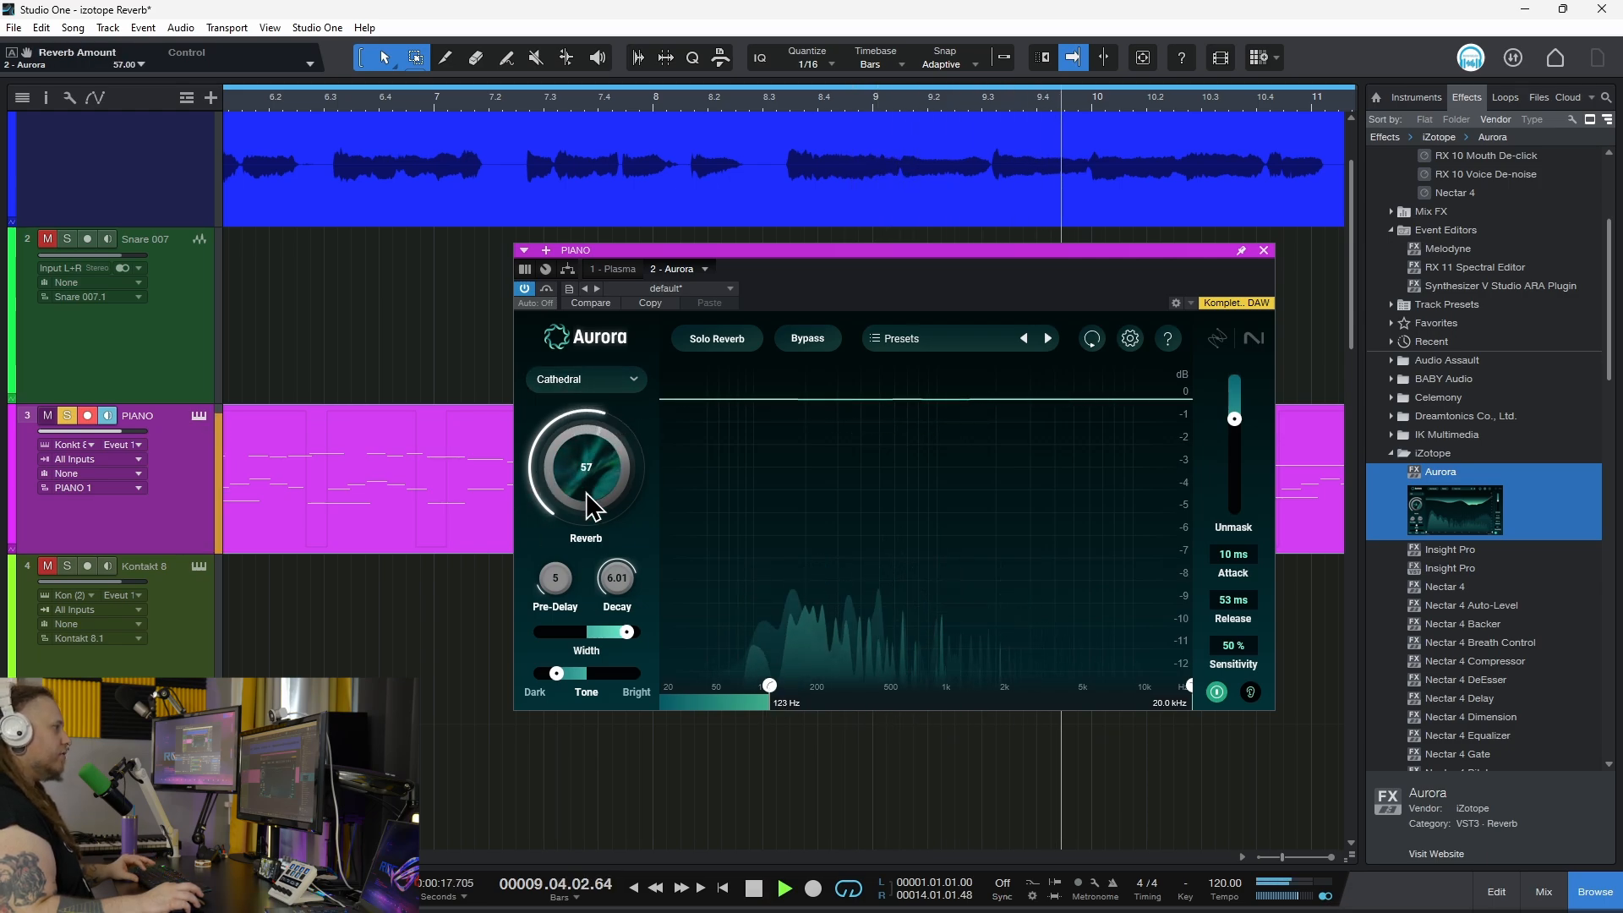
{"action": "left_click_drag", "start_coordinate": [584, 473], "coordinate": [575, 488]}
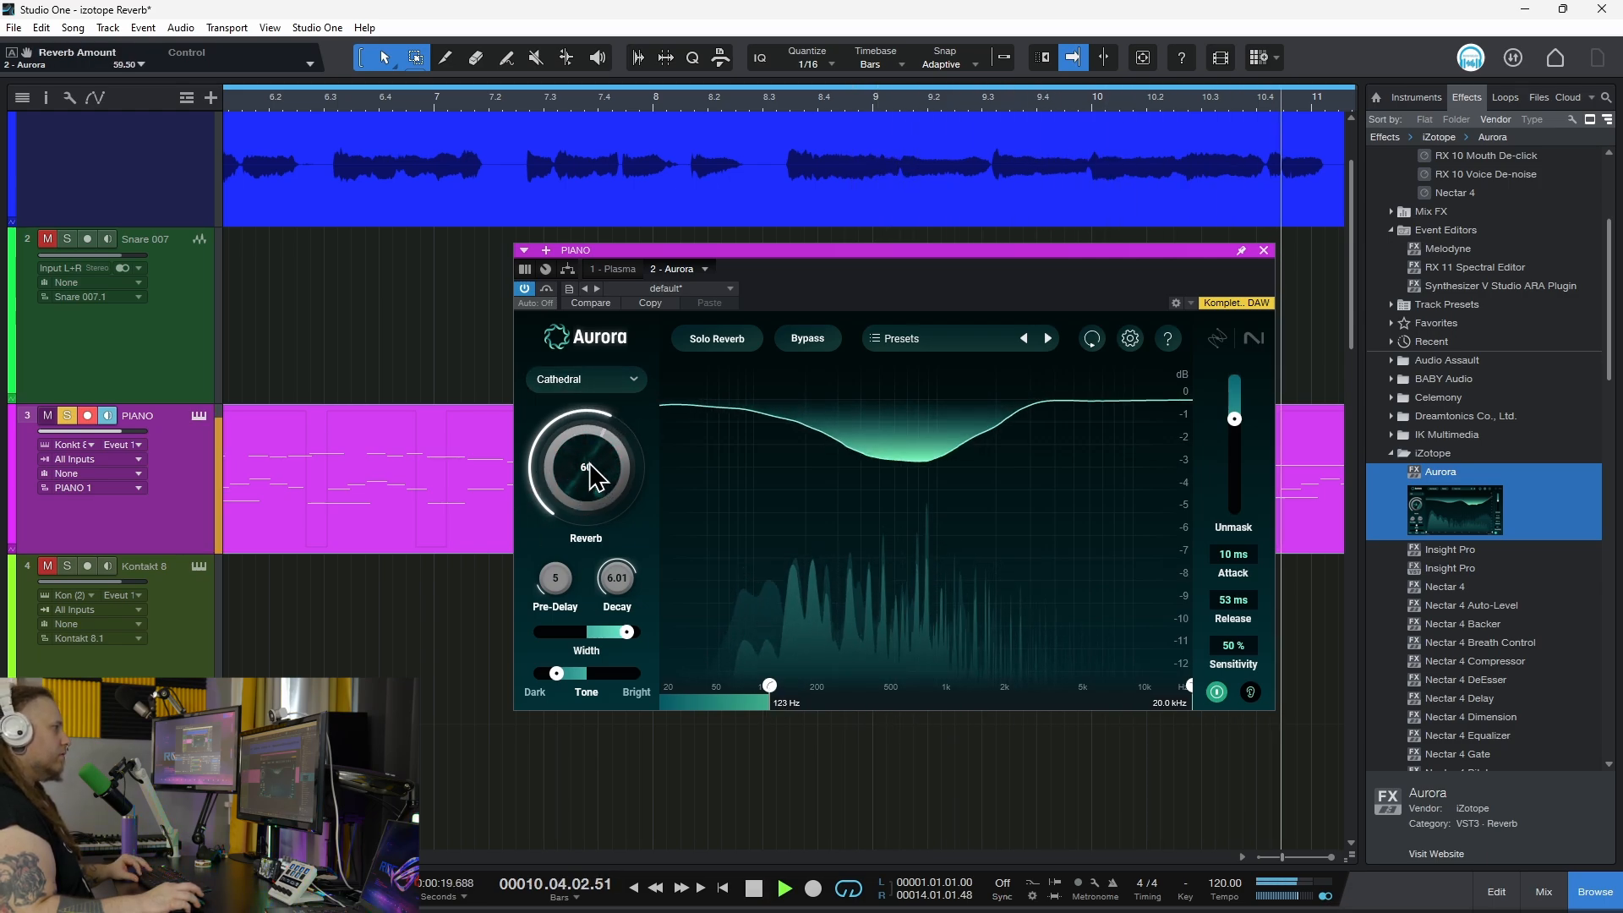
{"action": "left_click_drag", "start_coordinate": [555, 580], "coordinate": [615, 599]}
{"action": "left_click_drag", "start_coordinate": [1234, 418], "coordinate": [1234, 431]}
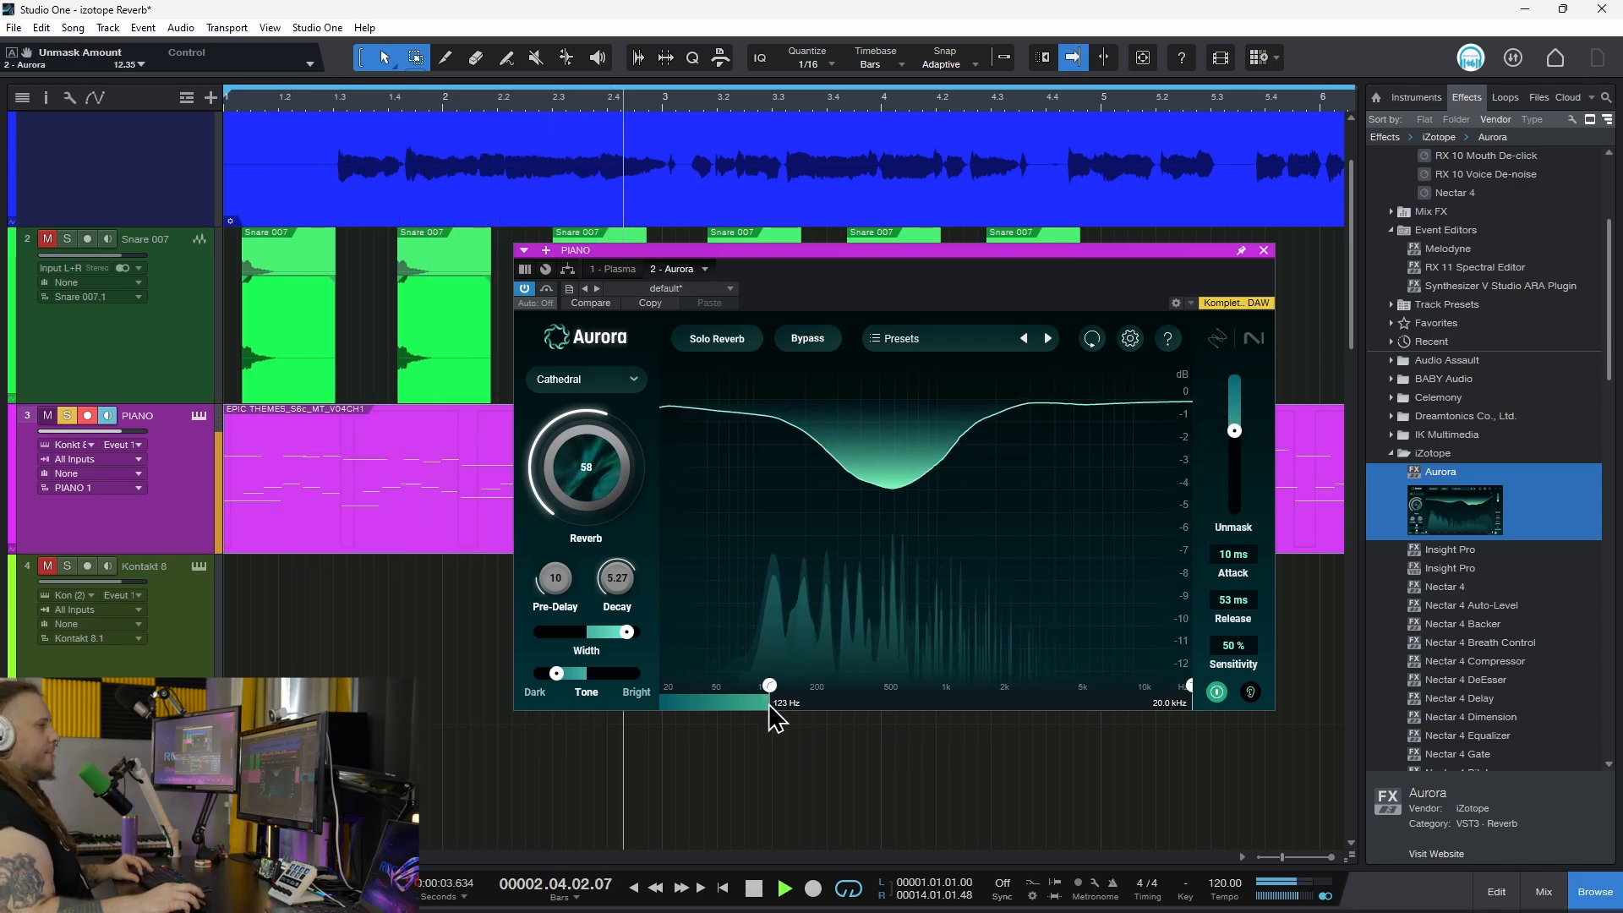
Set Aurora's low cut to 126 Hz, lower Reverb to 45, and stop playback.
{"action": "left_click_drag", "start_coordinate": [771, 687], "coordinate": [772, 685]}
{"action": "left_click_drag", "start_coordinate": [598, 453], "coordinate": [567, 447]}
{"action": "key", "text": "space"}
Change the piano's reverb type to Ambience and set Reverb to 44 during playback.
{"action": "left_click", "coordinate": [609, 379]}
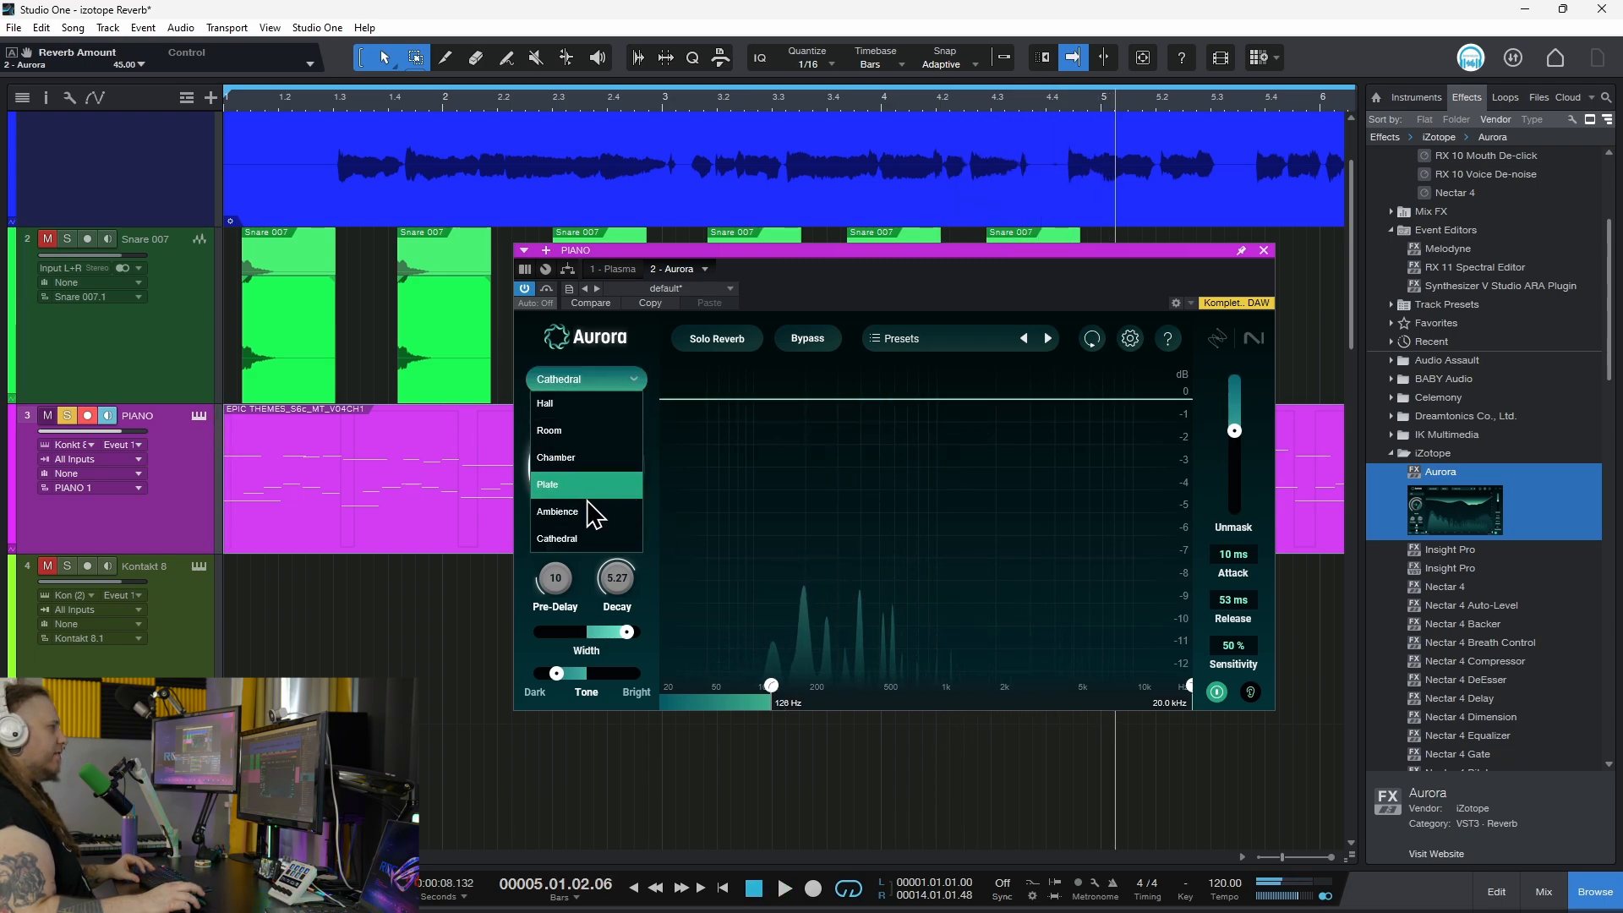
{"action": "left_click", "coordinate": [592, 512]}
{"action": "key", "text": "space"}
{"action": "left_click_drag", "start_coordinate": [582, 467], "coordinate": [615, 471]}
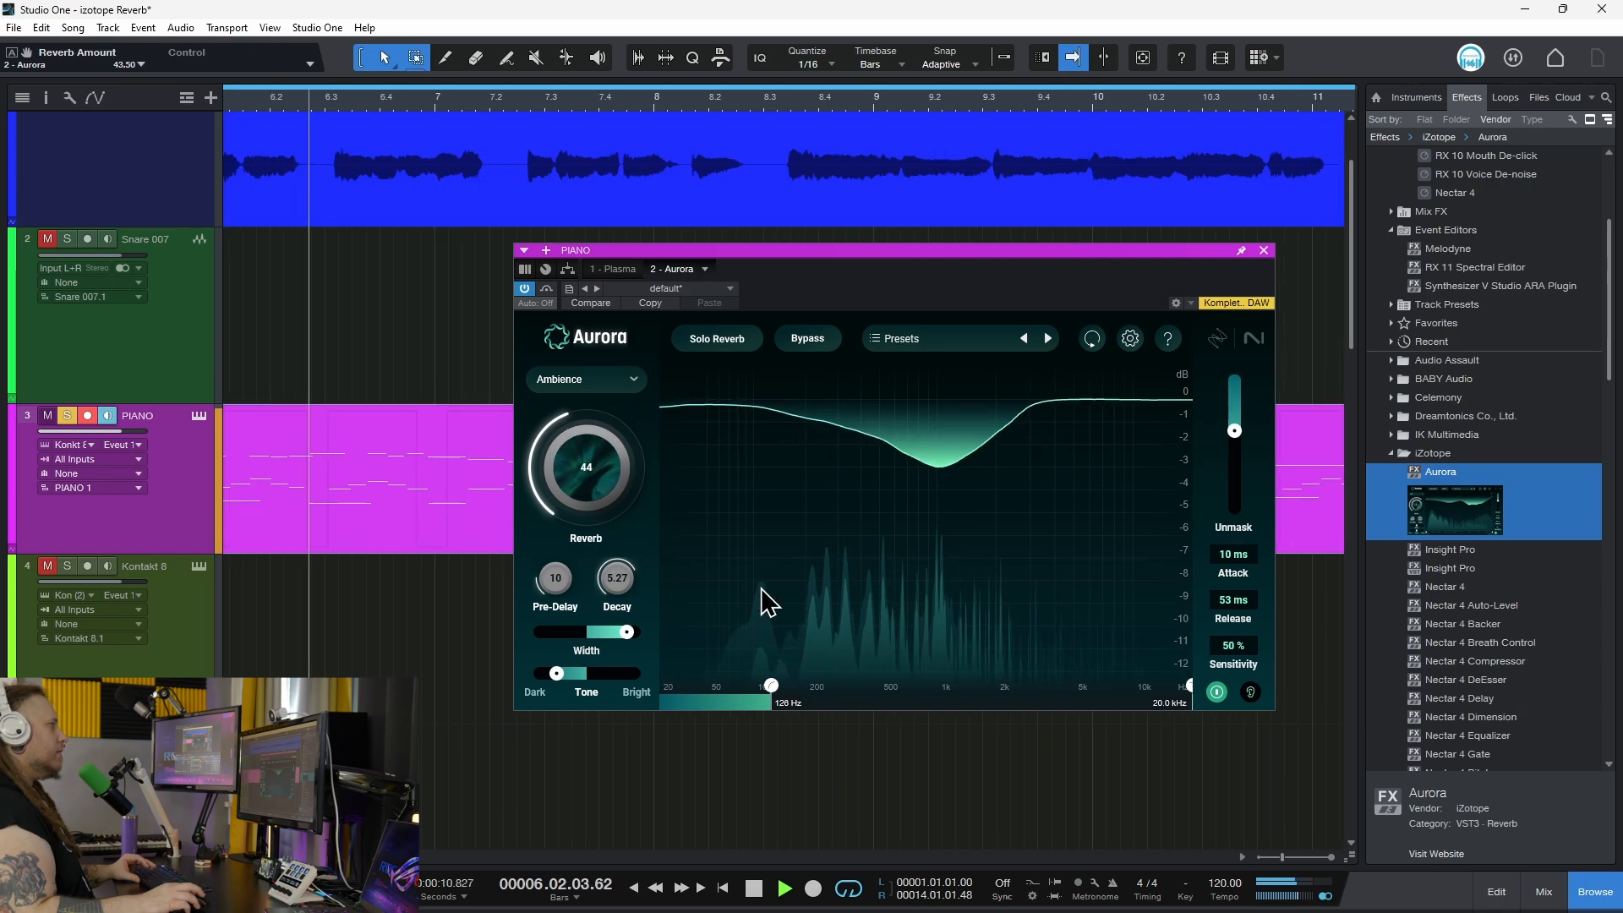
Raise Reverb to 49 while comparing the piano with Aurora switched off and on, and stop playback.
{"action": "left_click_drag", "start_coordinate": [605, 504], "coordinate": [608, 489]}
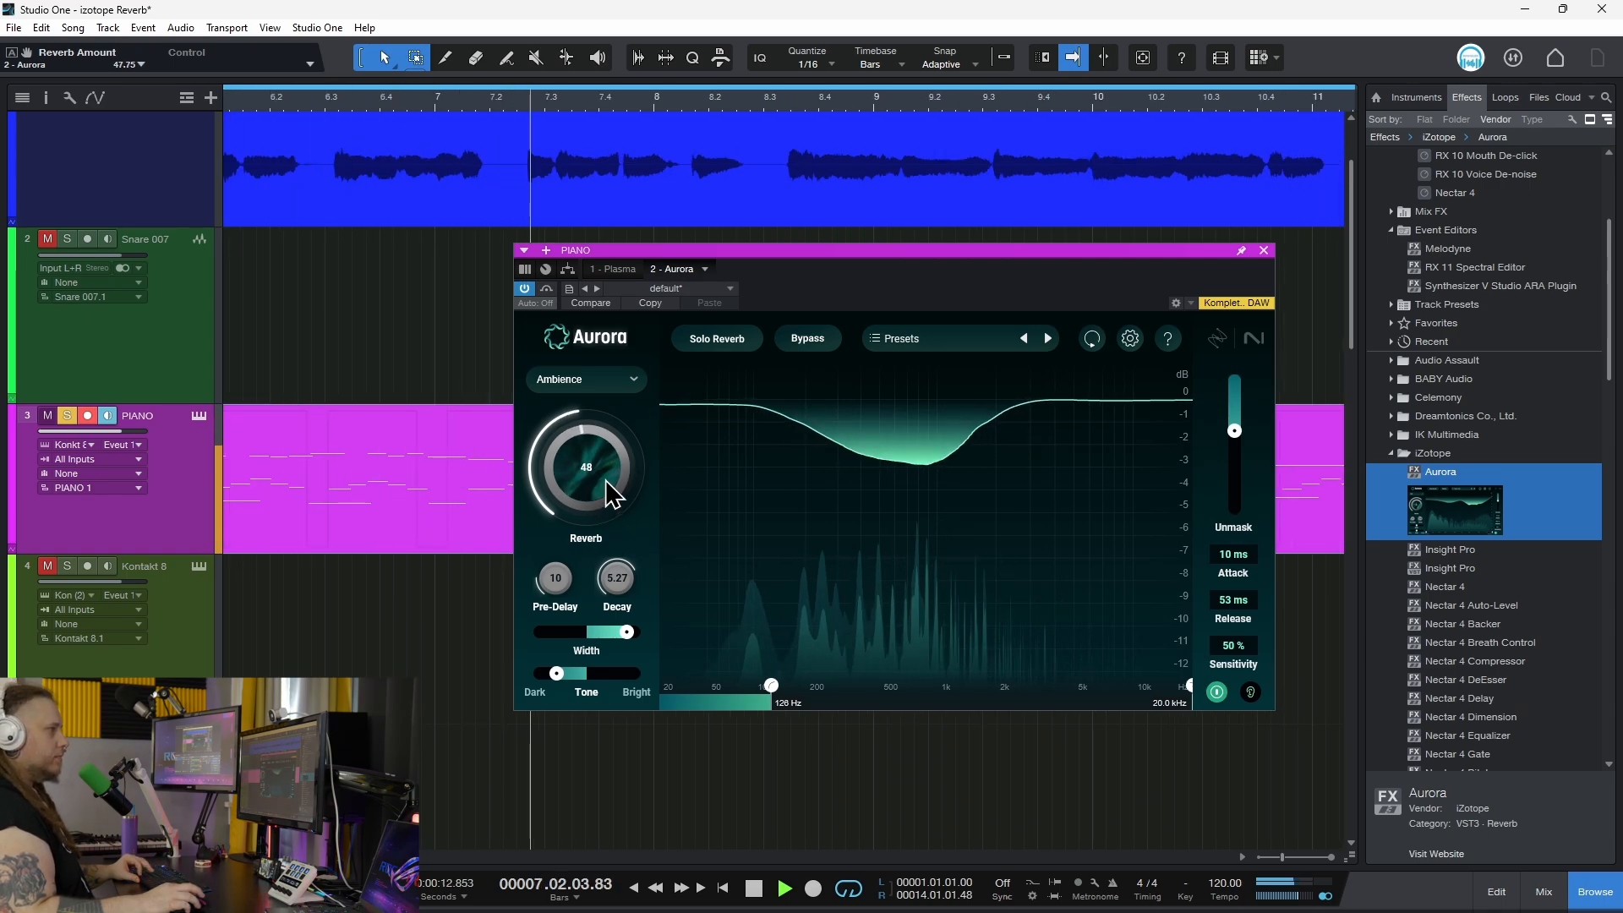
{"action": "left_click", "coordinate": [529, 293]}
{"action": "left_click_drag", "start_coordinate": [582, 481], "coordinate": [589, 476]}
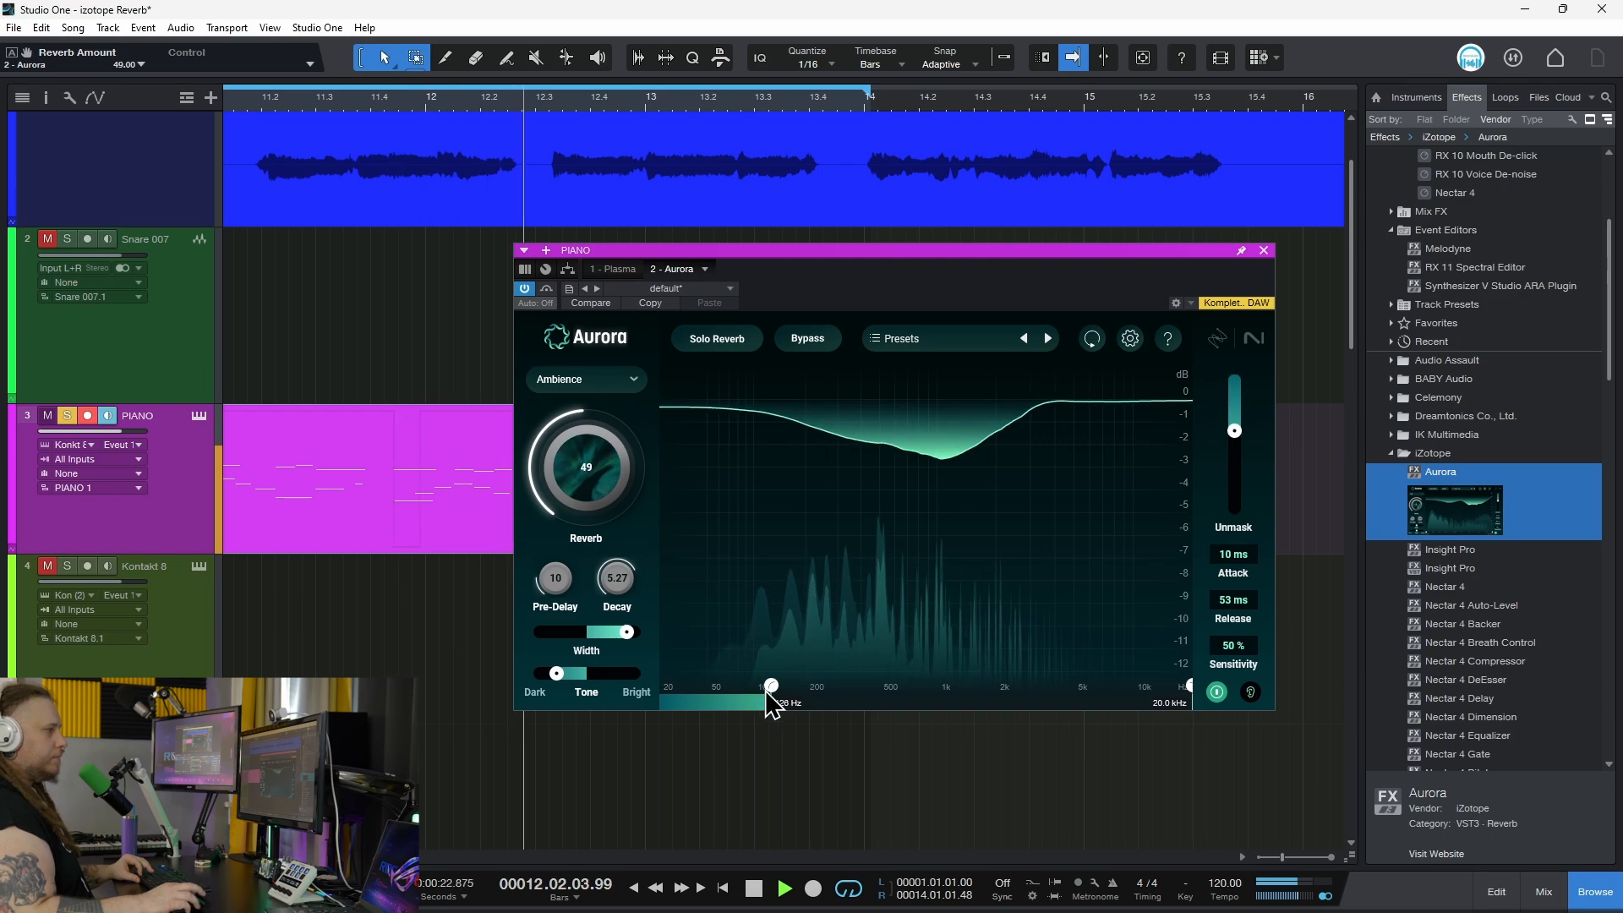
{"action": "key", "text": "space"}
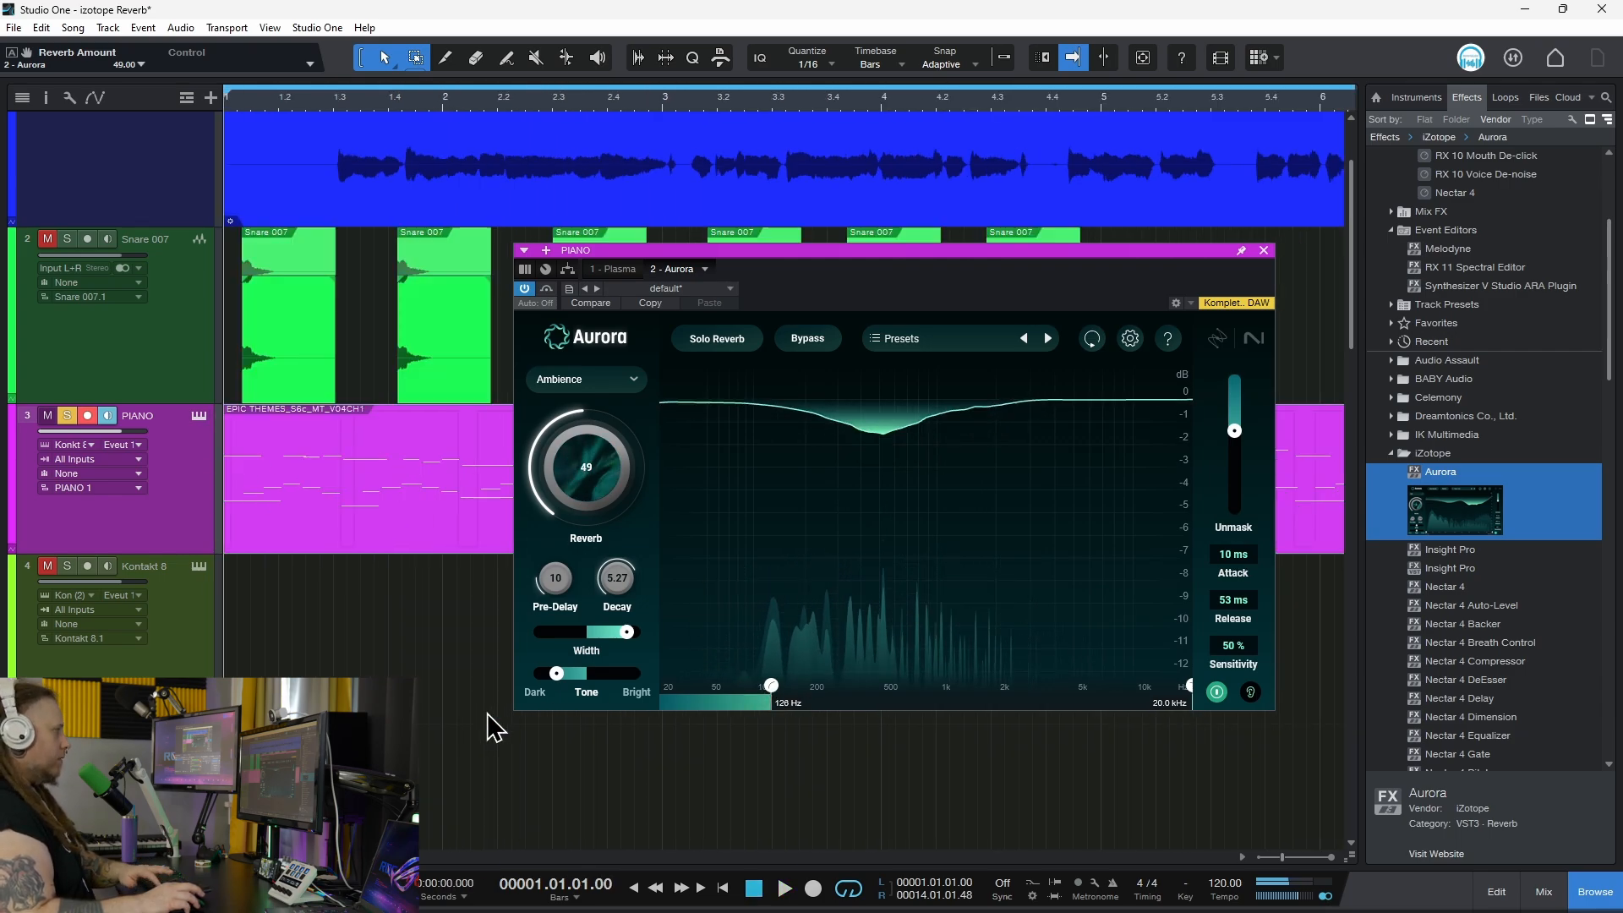
Close Aurora, move the solo from PIANO to the Cello track, and open the Cello's Aurora insert.
{"action": "left_click", "coordinate": [68, 417]}
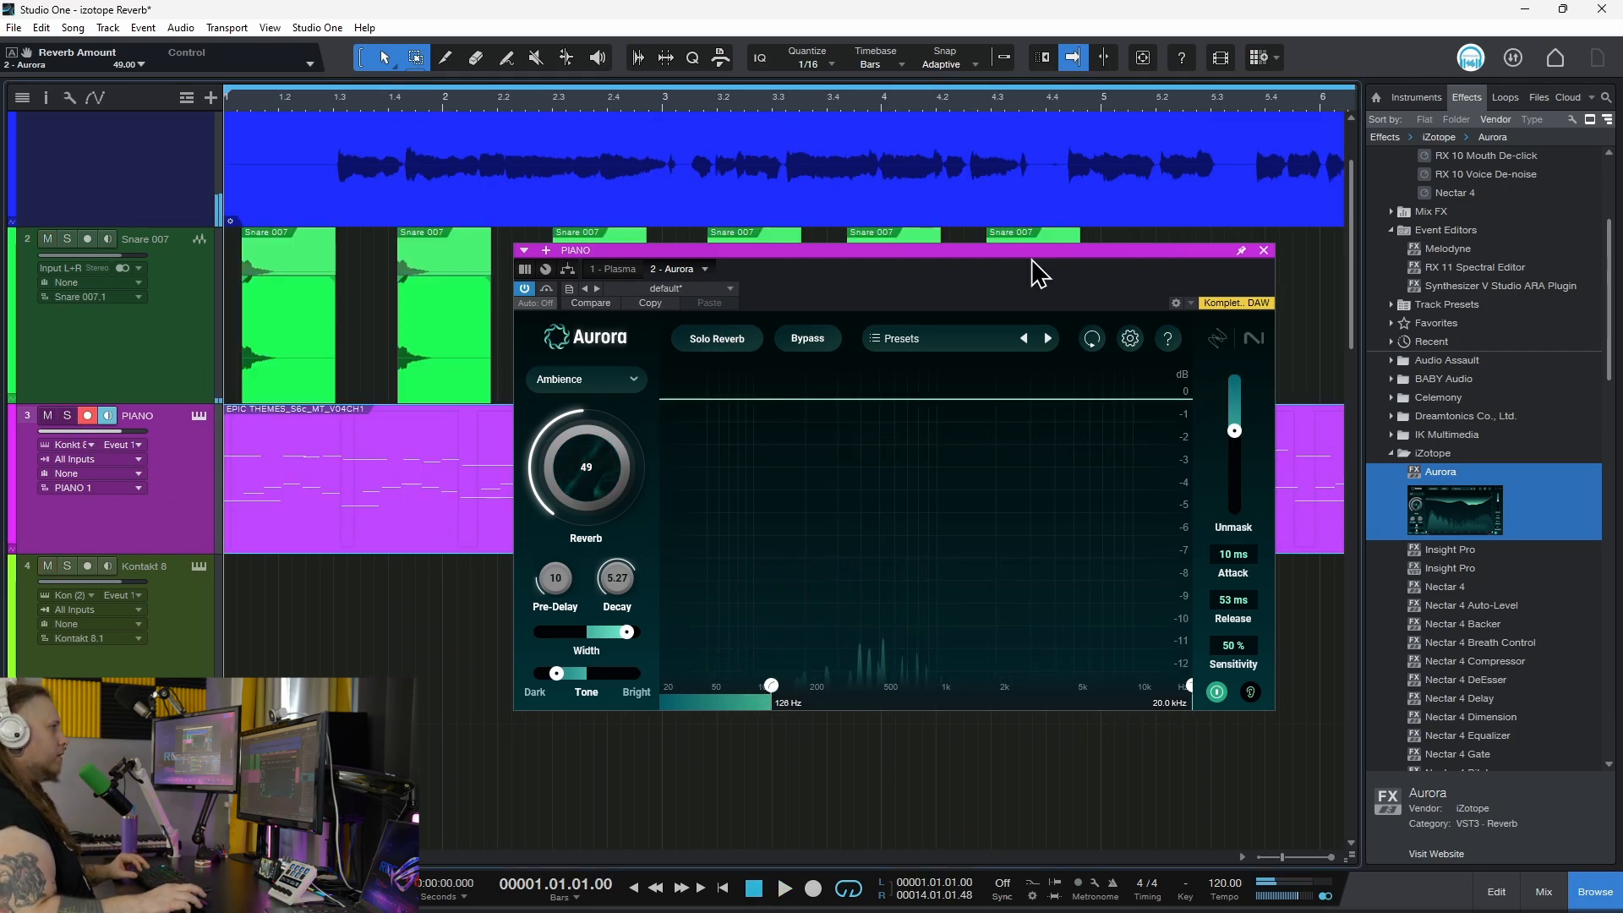
{"action": "left_click", "coordinate": [1266, 251]}
{"action": "scroll", "coordinate": [507, 478], "scroll_direction": "down", "scroll_amount": 5}
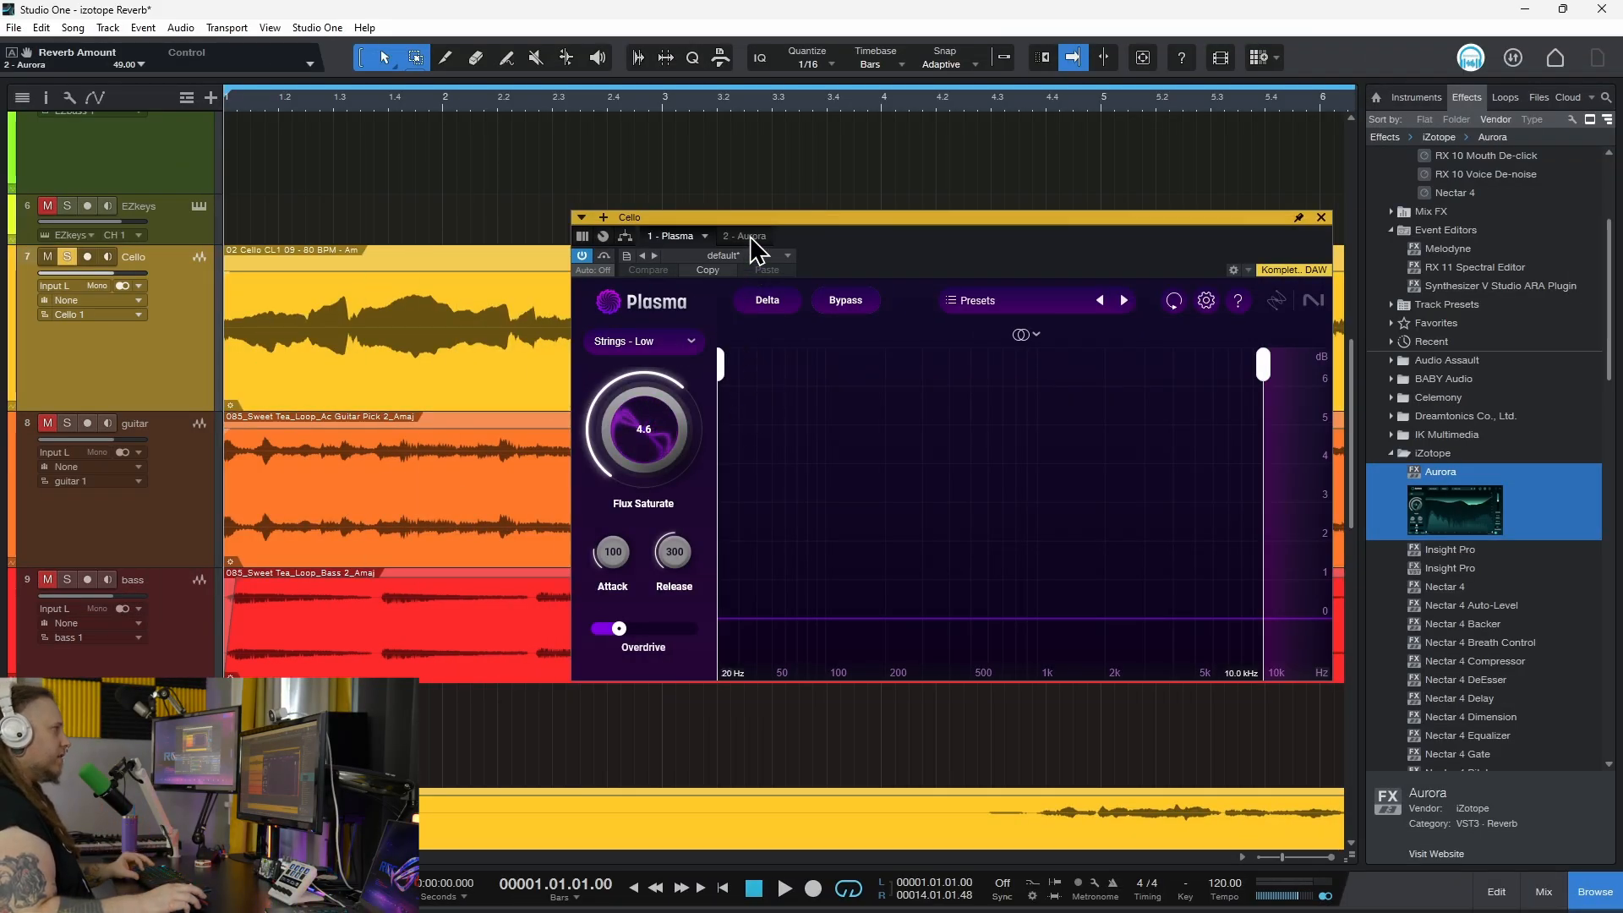
{"action": "left_click", "coordinate": [674, 236]}
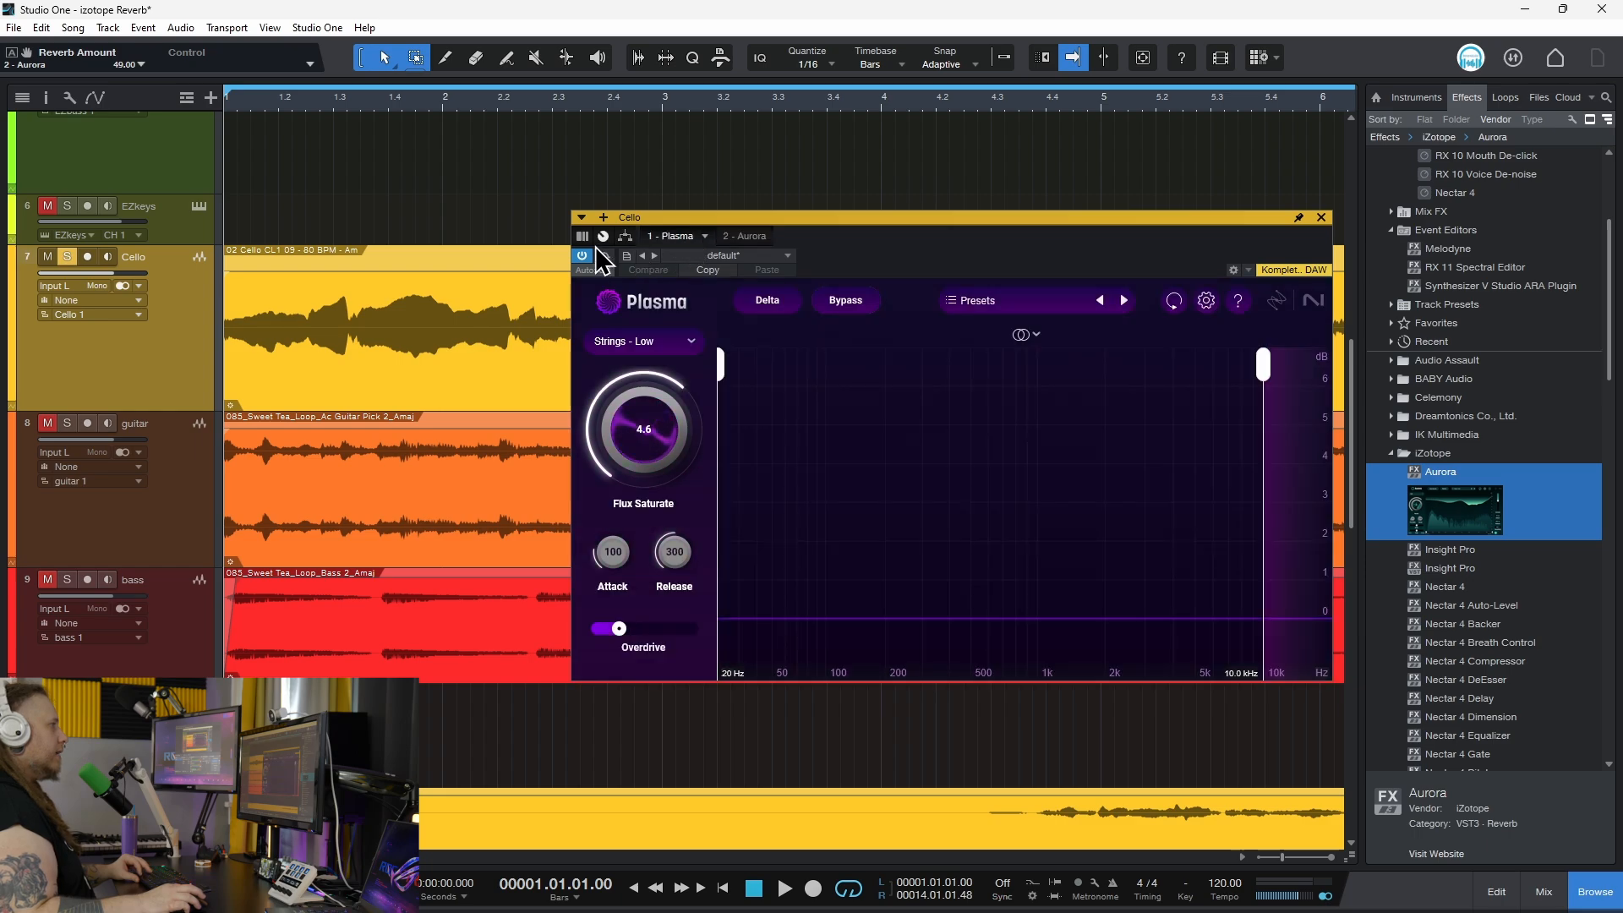
{"action": "left_click", "coordinate": [744, 236]}
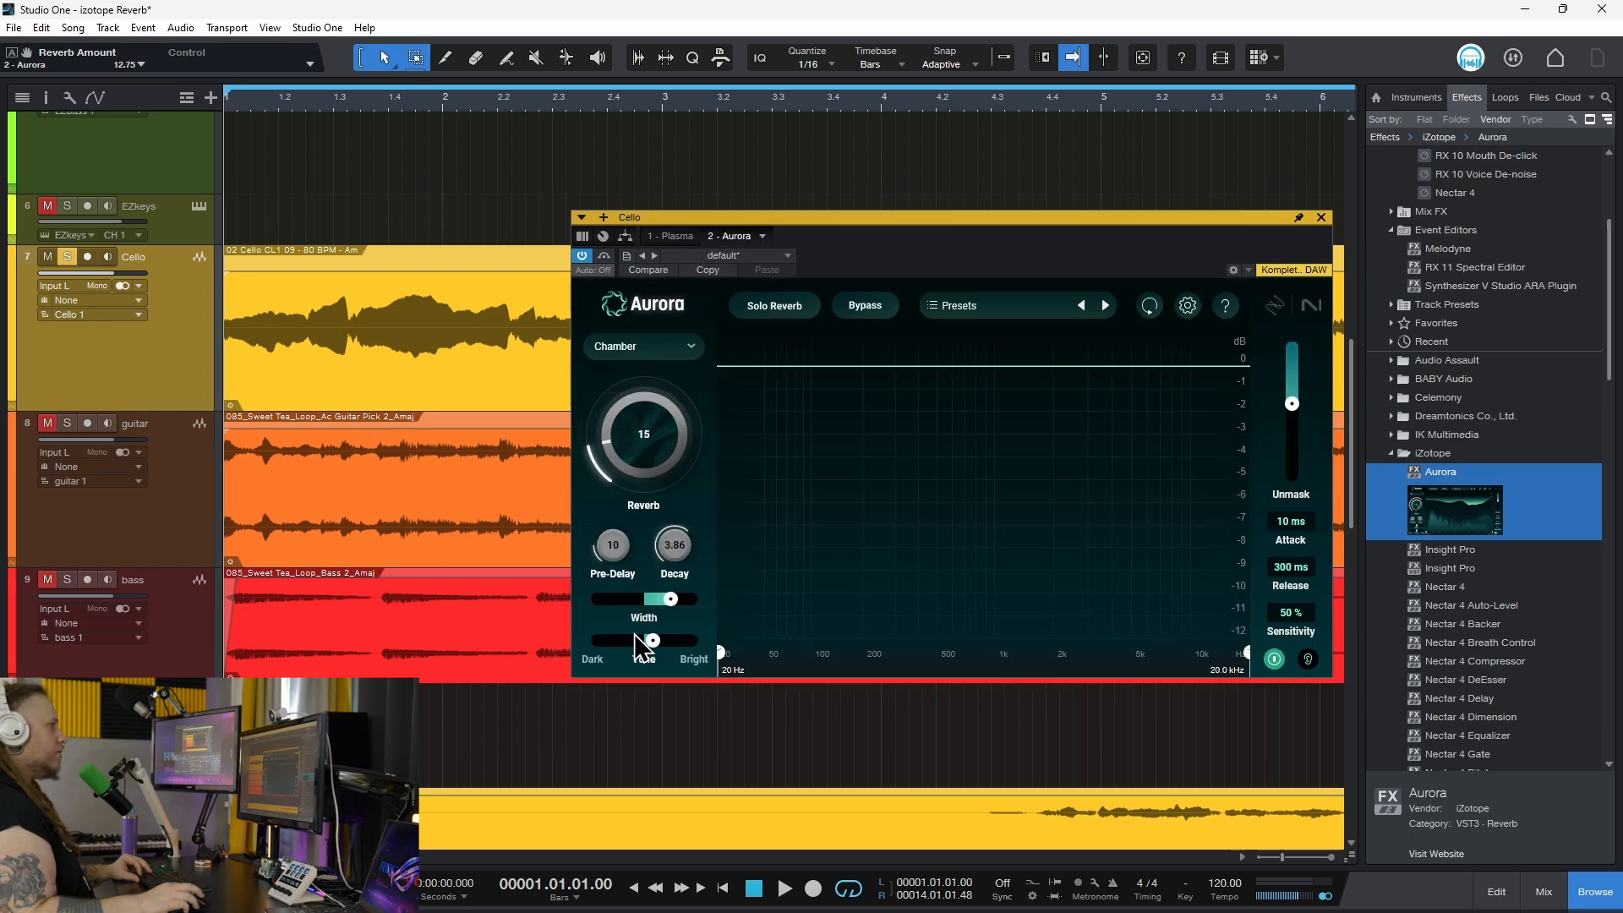
Play the cello and set Aurora's Reverb to 64, Decay to 4.24, Width to maximum and Unmask to 13, with Tone slightly brighter.
{"action": "key", "text": "space"}
{"action": "left_click_drag", "start_coordinate": [668, 477], "coordinate": [689, 326]}
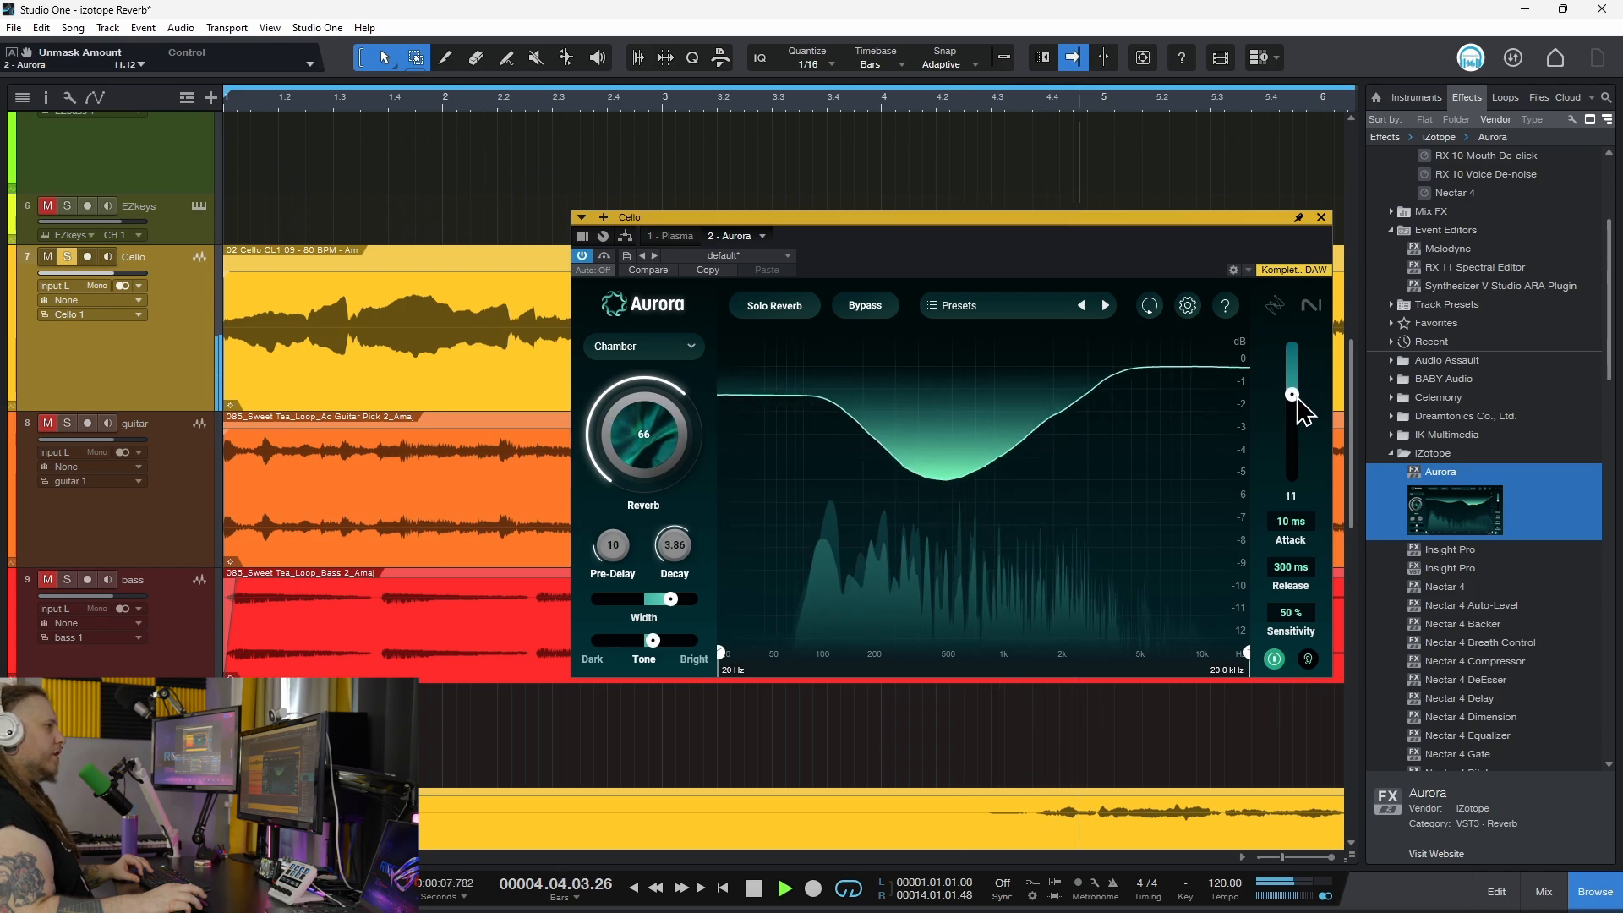
{"action": "left_click_drag", "start_coordinate": [687, 545], "coordinate": [705, 594]}
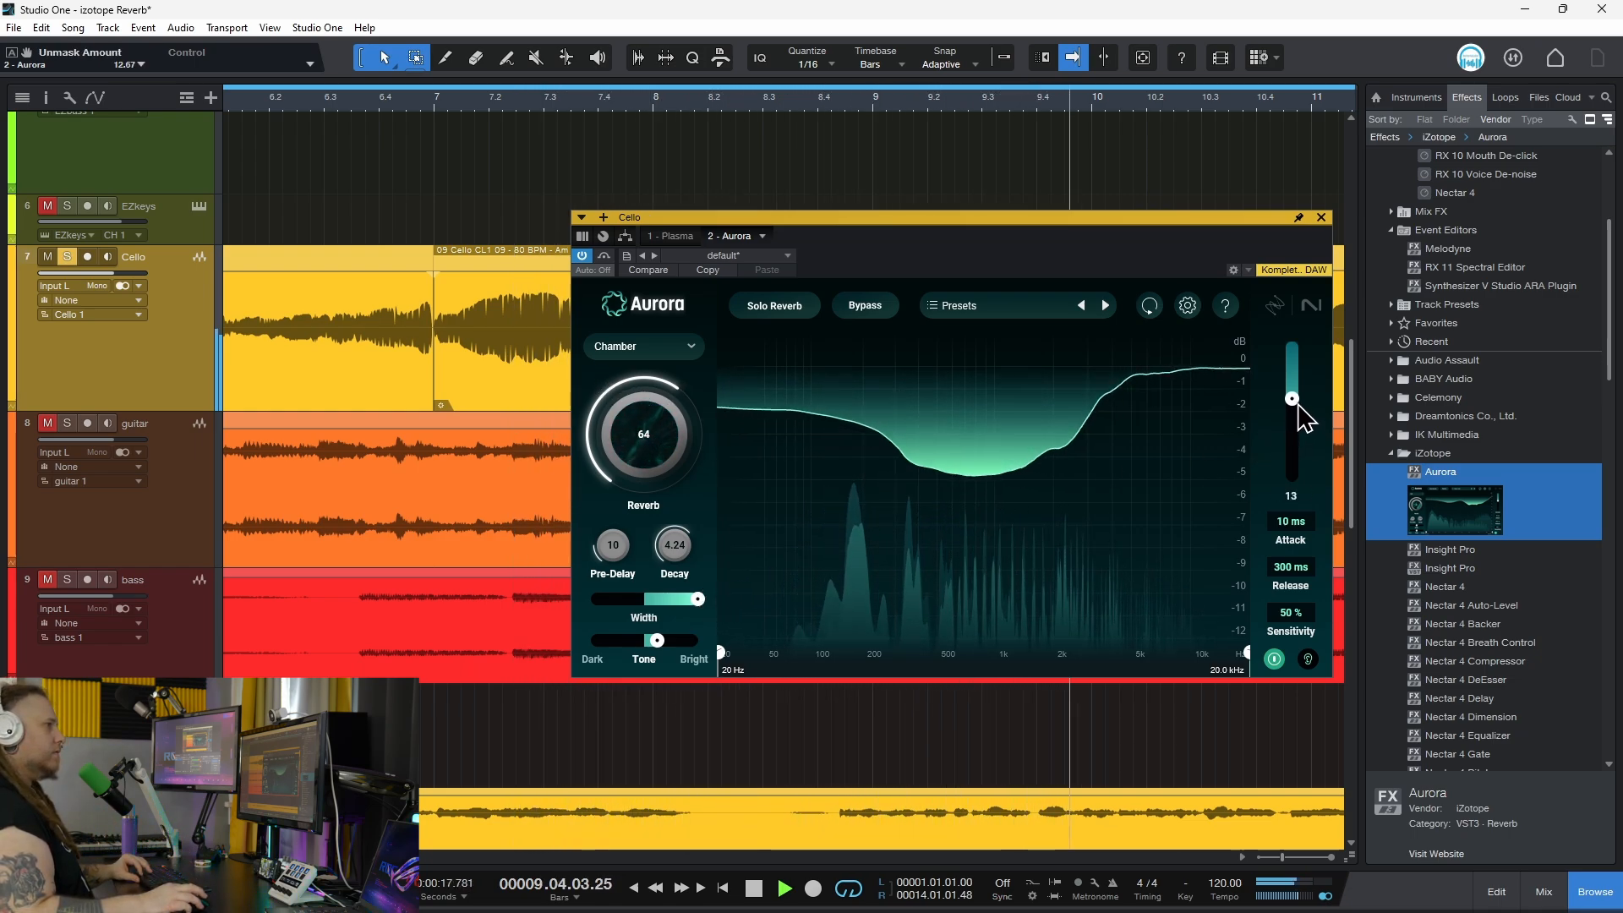
Switch off Aurora on the Cello track and replay the dry cello from the song start.
{"action": "left_click_drag", "start_coordinate": [1074, 105], "coordinate": [1119, 86]}
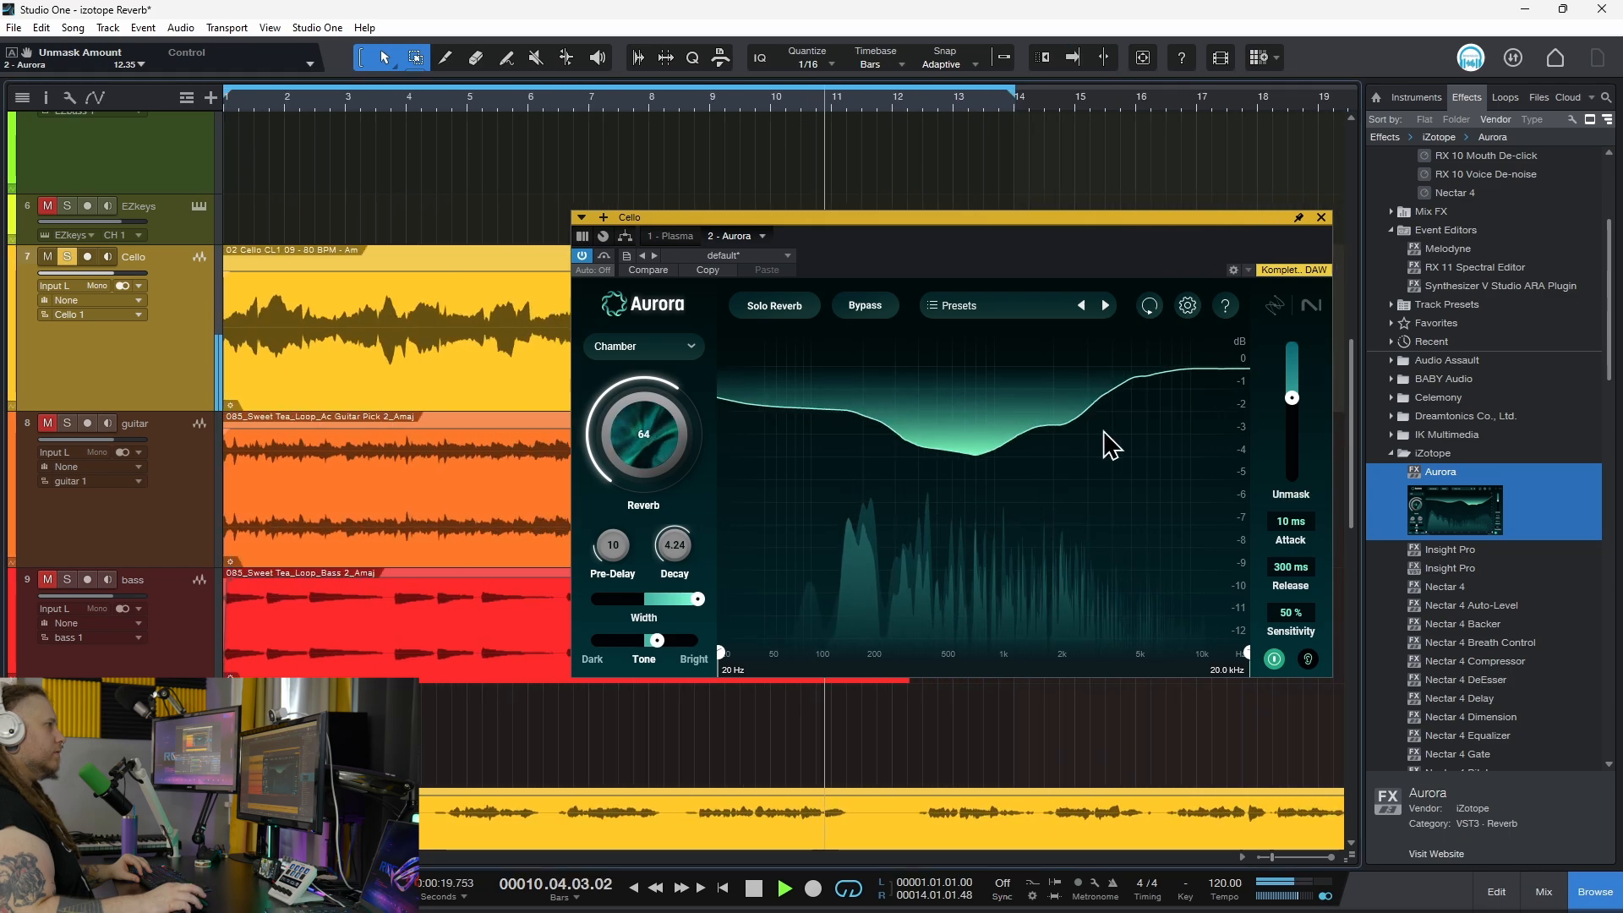
{"action": "left_click", "coordinate": [581, 257]}
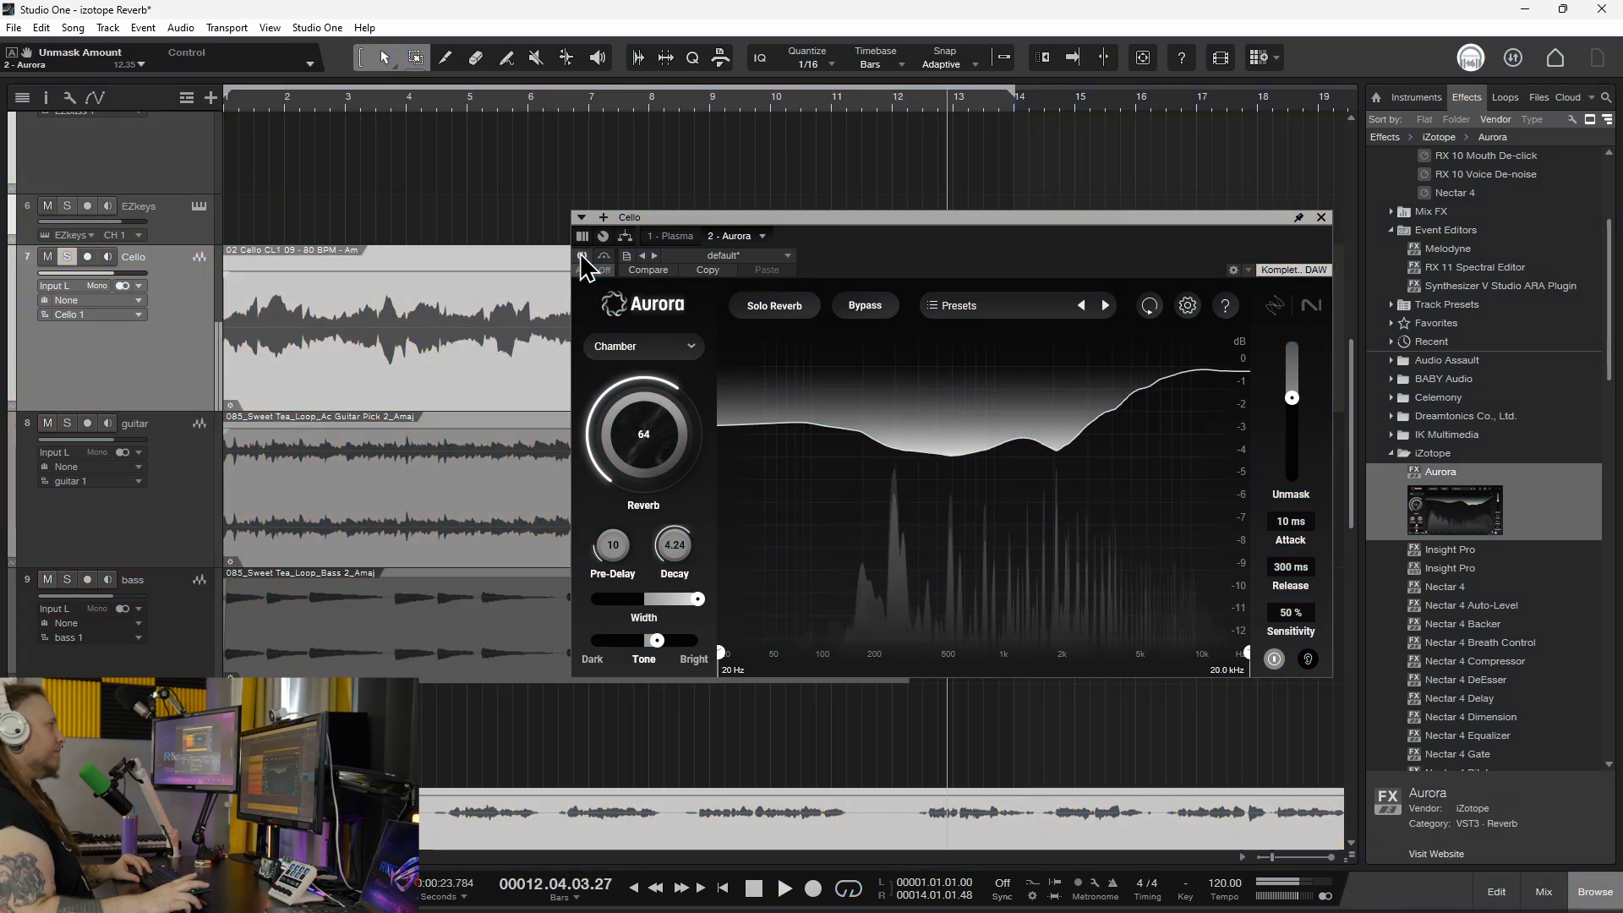
{"action": "key", "text": "space"}
{"action": "key", "text": "comma"}
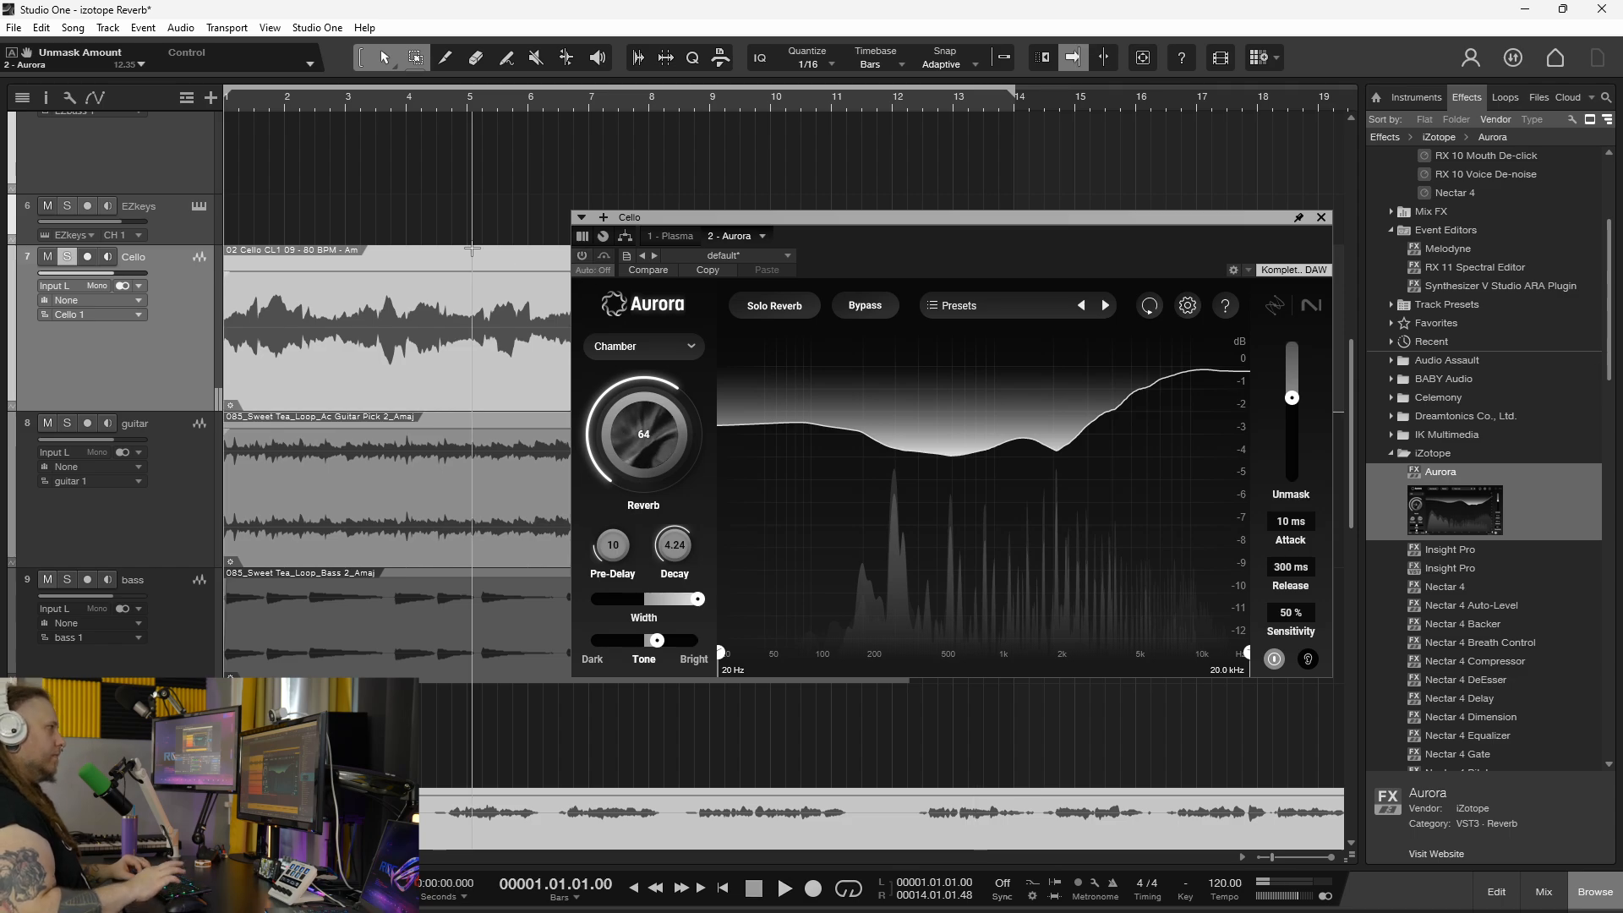
{"action": "key", "text": "space"}
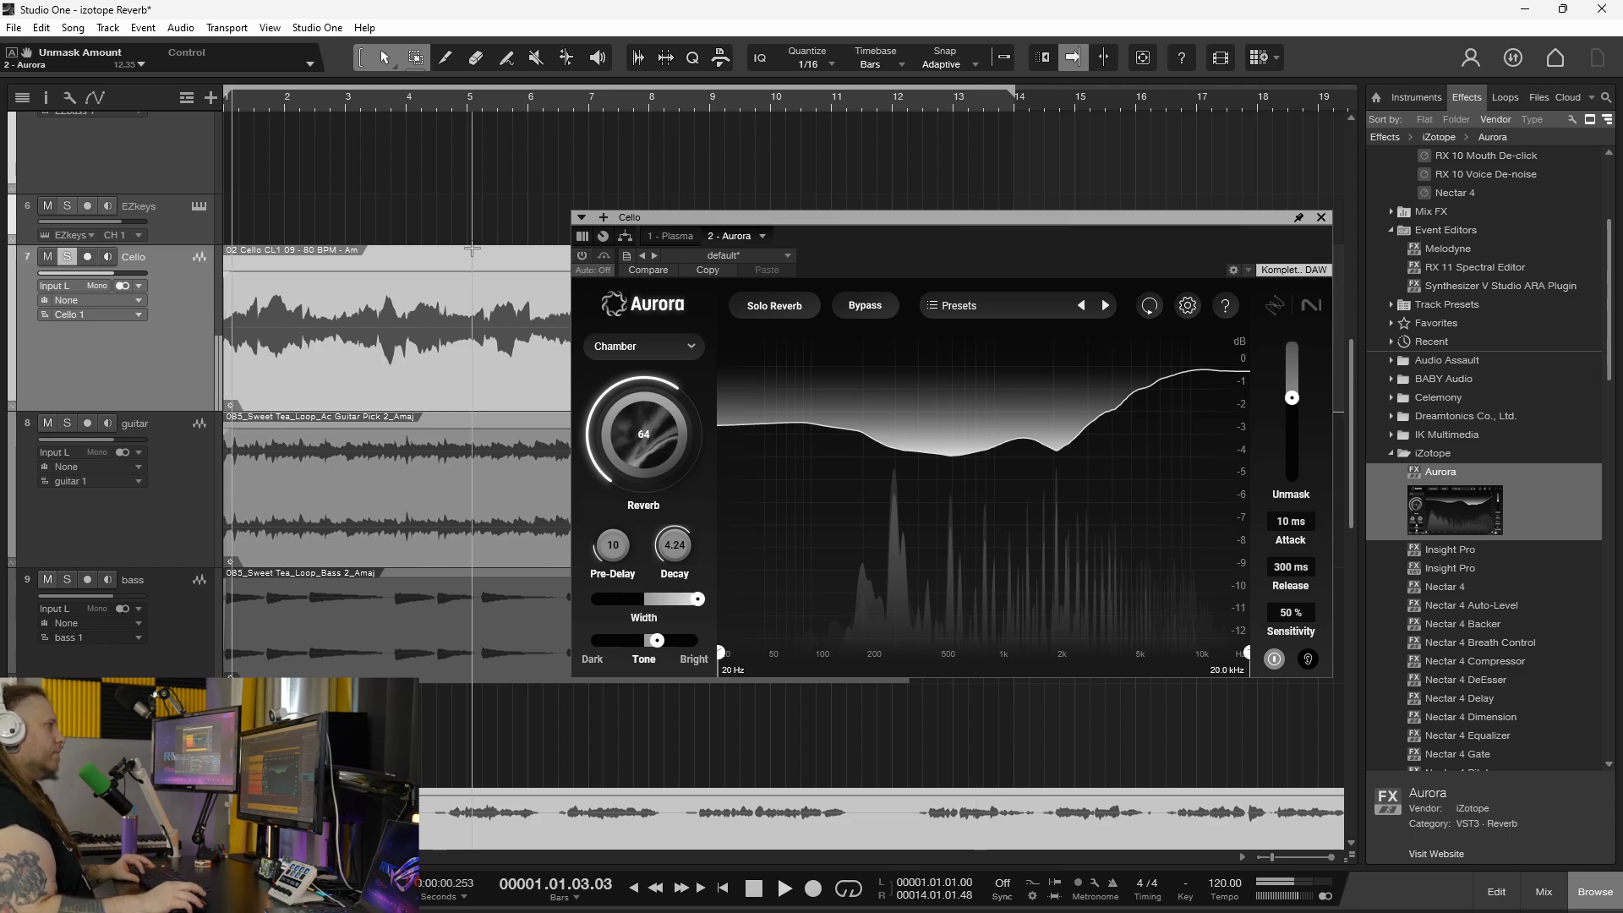
Switch the Cello's Aurora back on for comparison and set Reverb to 65.
{"action": "left_click", "coordinate": [582, 256]}
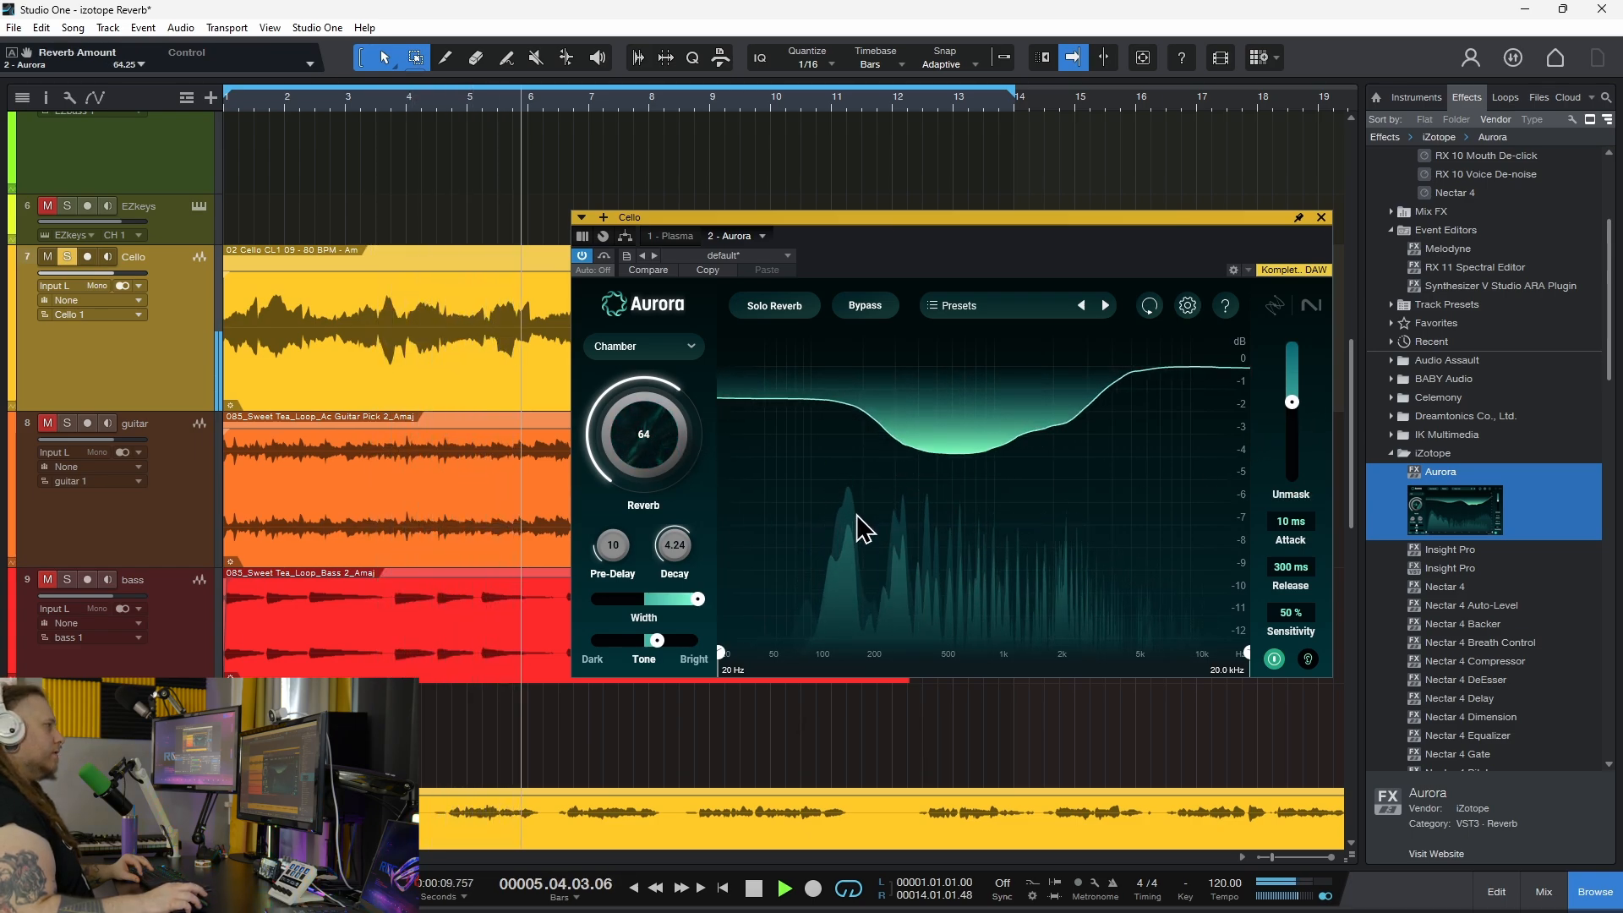
{"action": "key", "text": "space"}
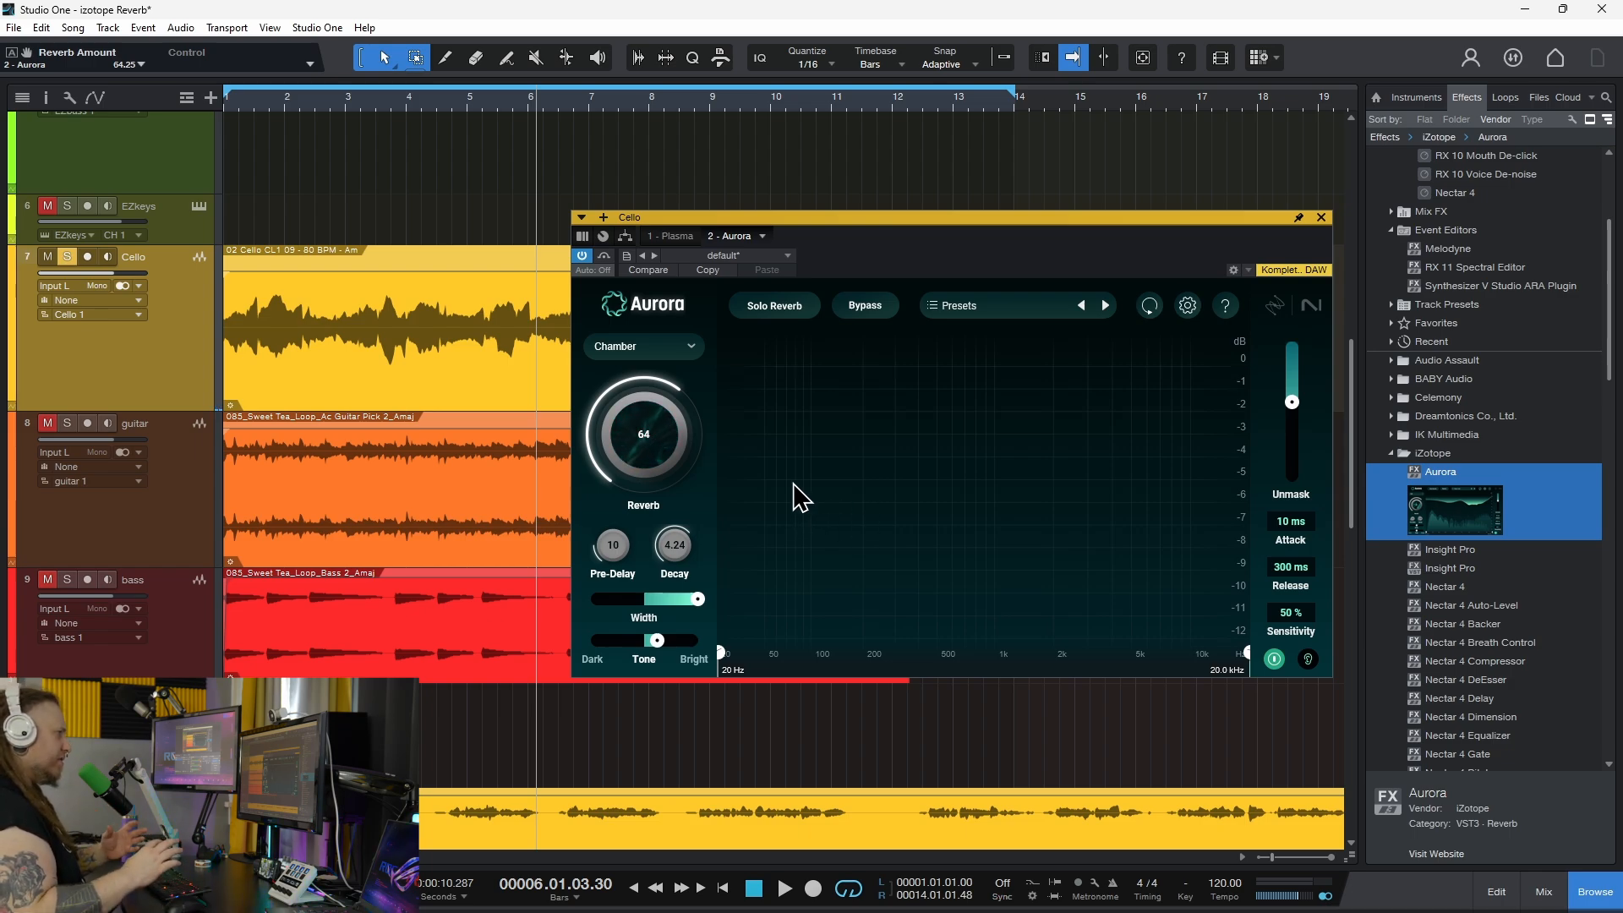
{"action": "left_click_drag", "start_coordinate": [662, 427], "coordinate": [651, 410]}
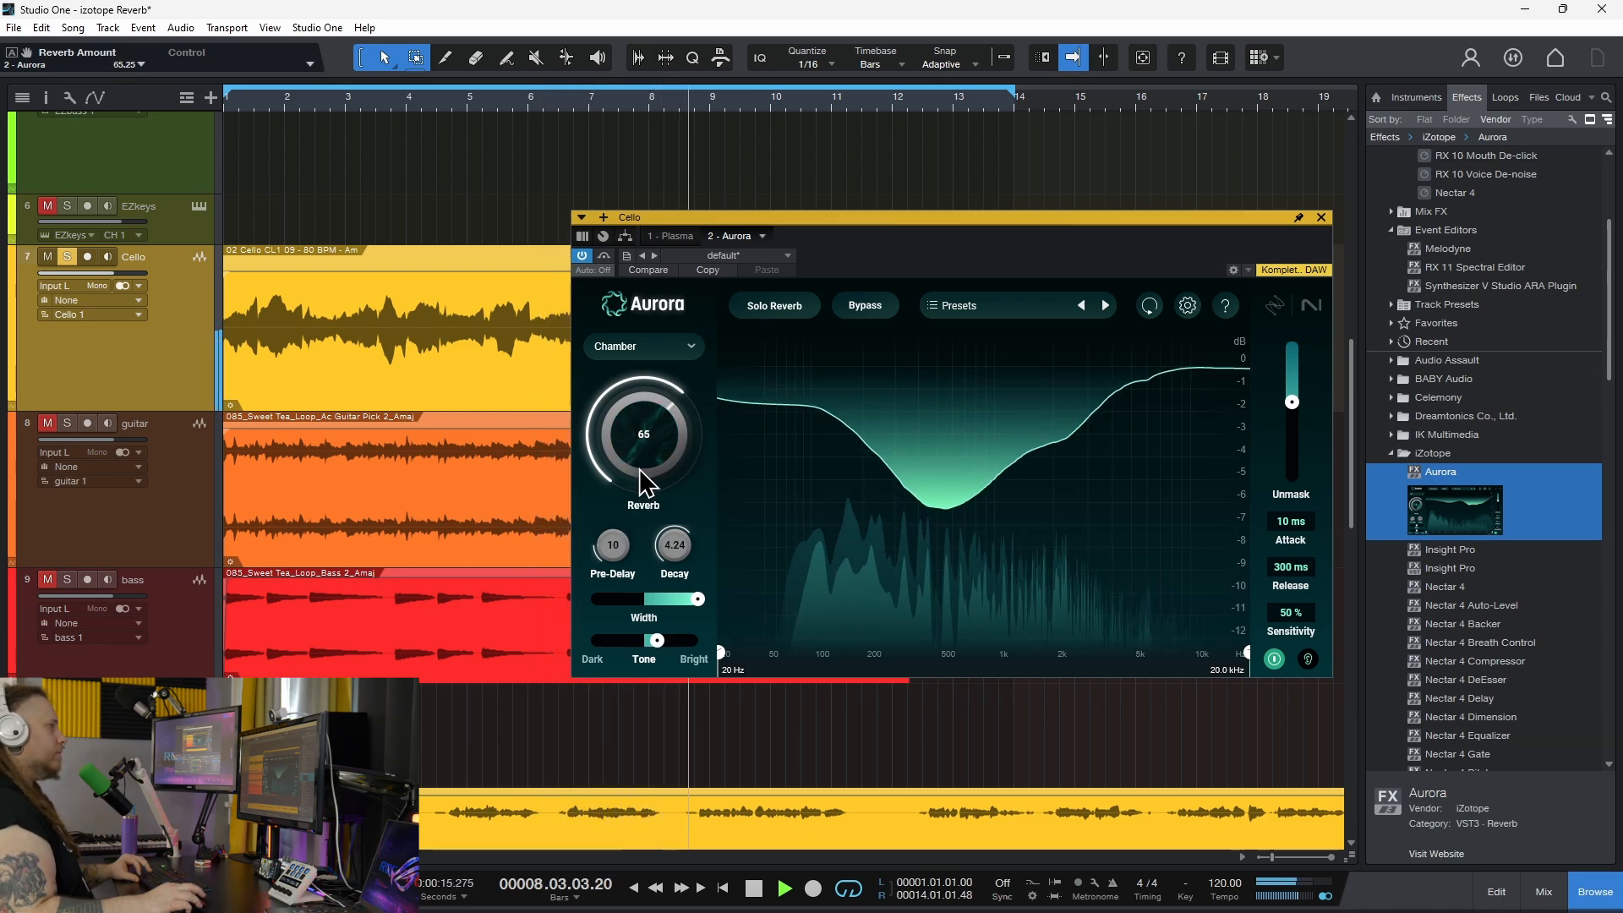
Set Reverb to 60 on the Cello's Aurora and close the plug-in.
{"action": "left_click_drag", "start_coordinate": [638, 471], "coordinate": [628, 487]}
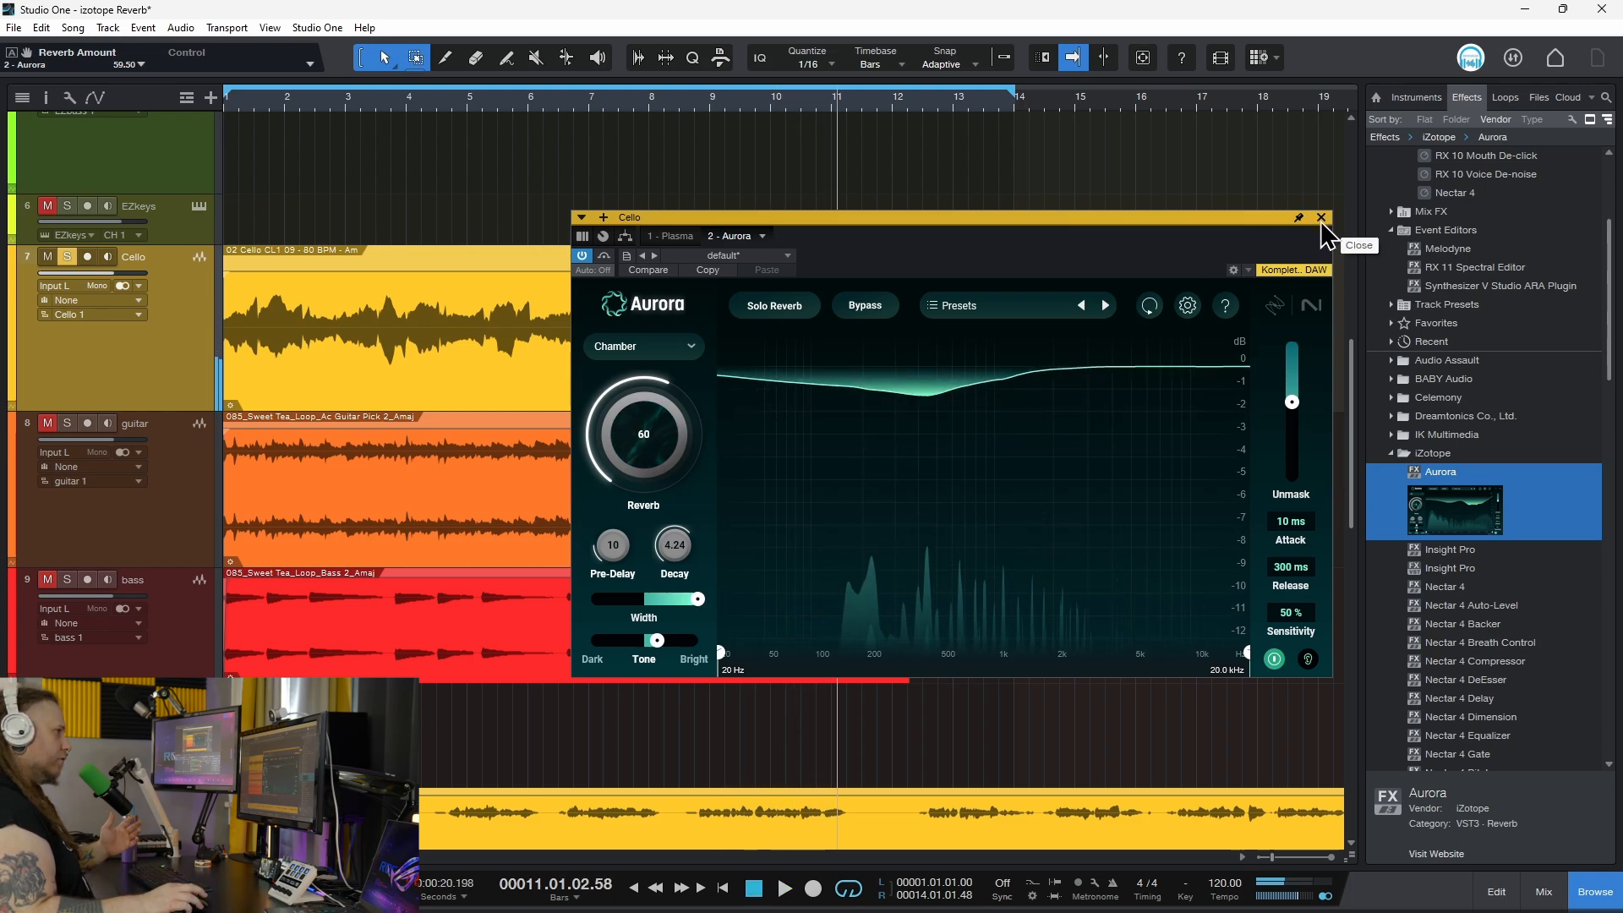
{"action": "left_click", "coordinate": [1321, 219]}
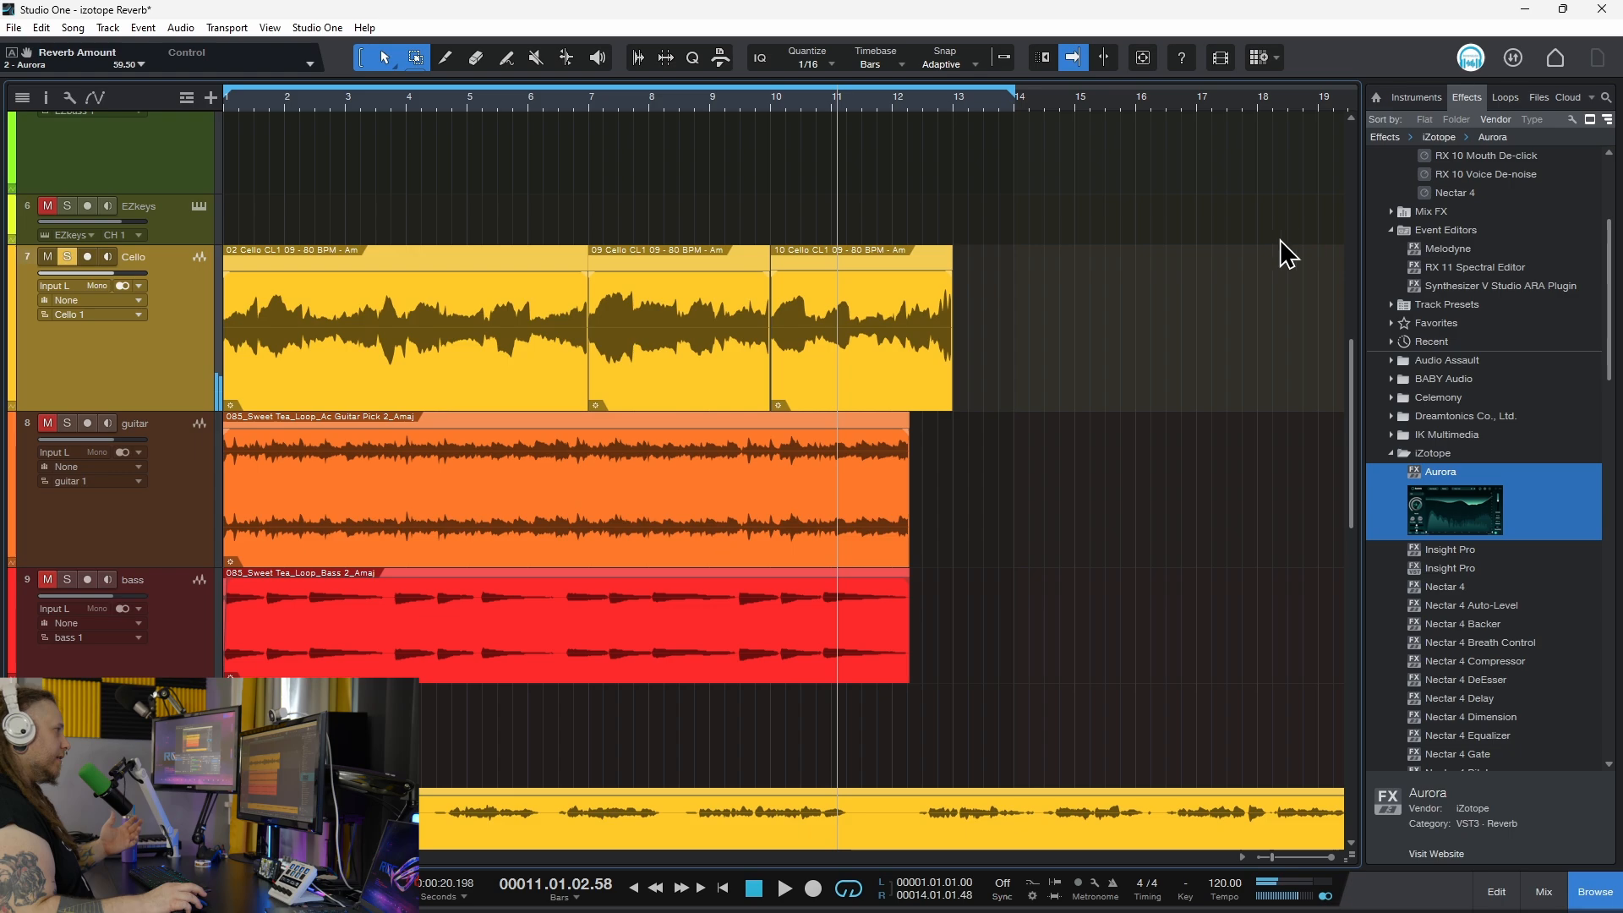
Move the solo from the Cello track to the guitar and bass tracks.
{"action": "left_click", "coordinate": [61, 260]}
{"action": "scroll", "coordinate": [536, 287], "scroll_direction": "down", "scroll_amount": 1}
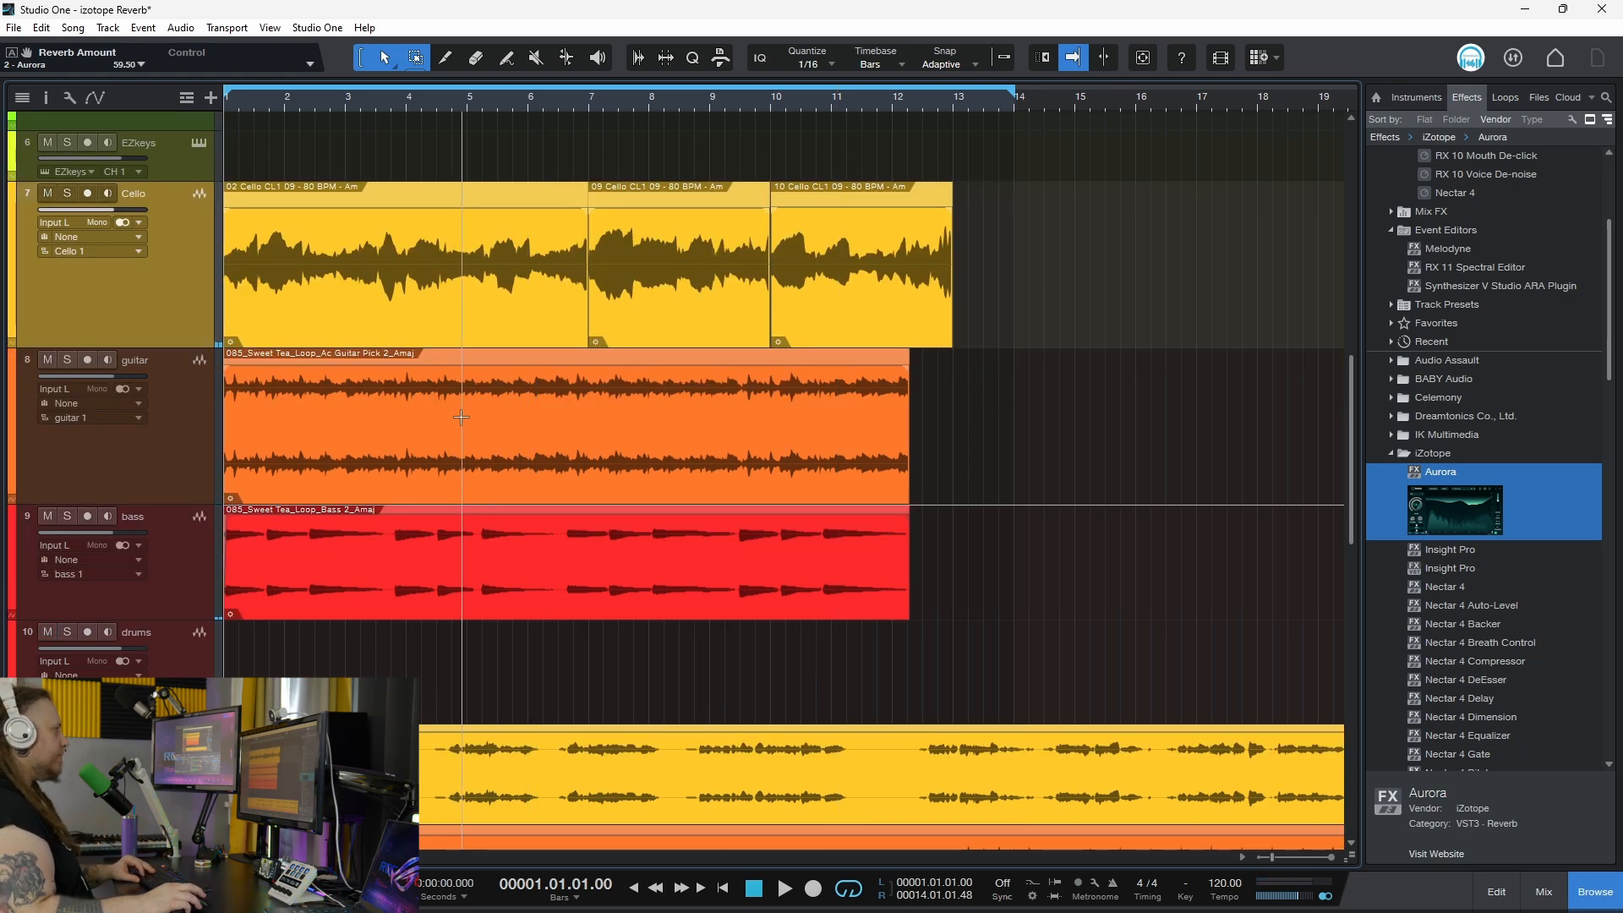
{"action": "left_click", "coordinate": [66, 361]}
{"action": "left_click", "coordinate": [66, 517]}
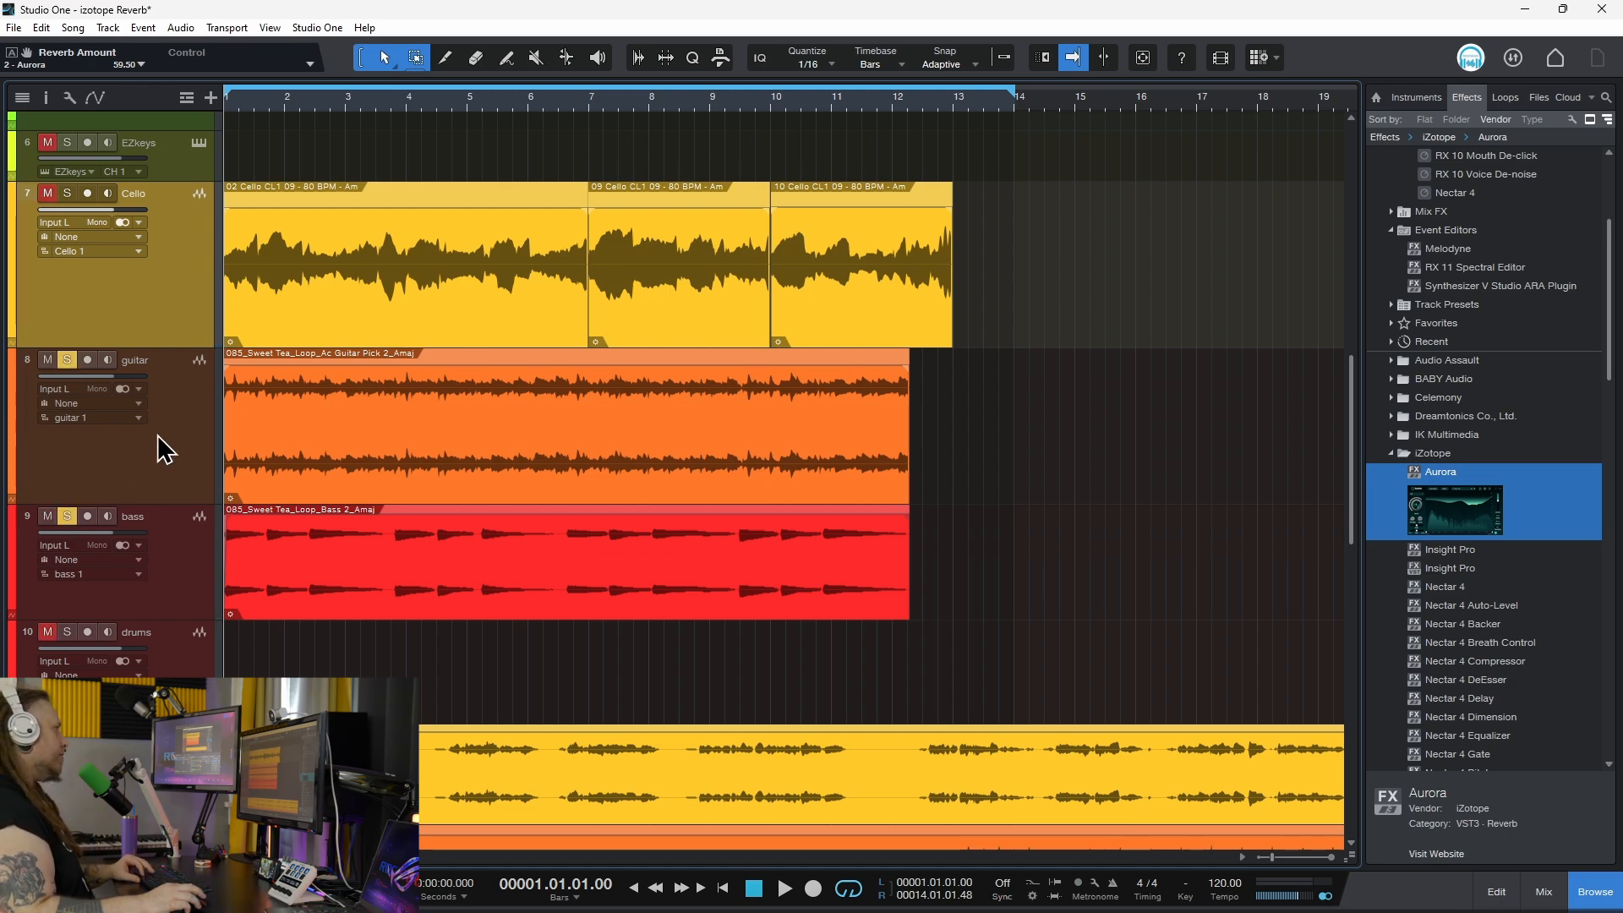
Start and stop playback of guitar and bass, and fit the loop range to the guitar clip.
{"action": "key", "text": "space"}
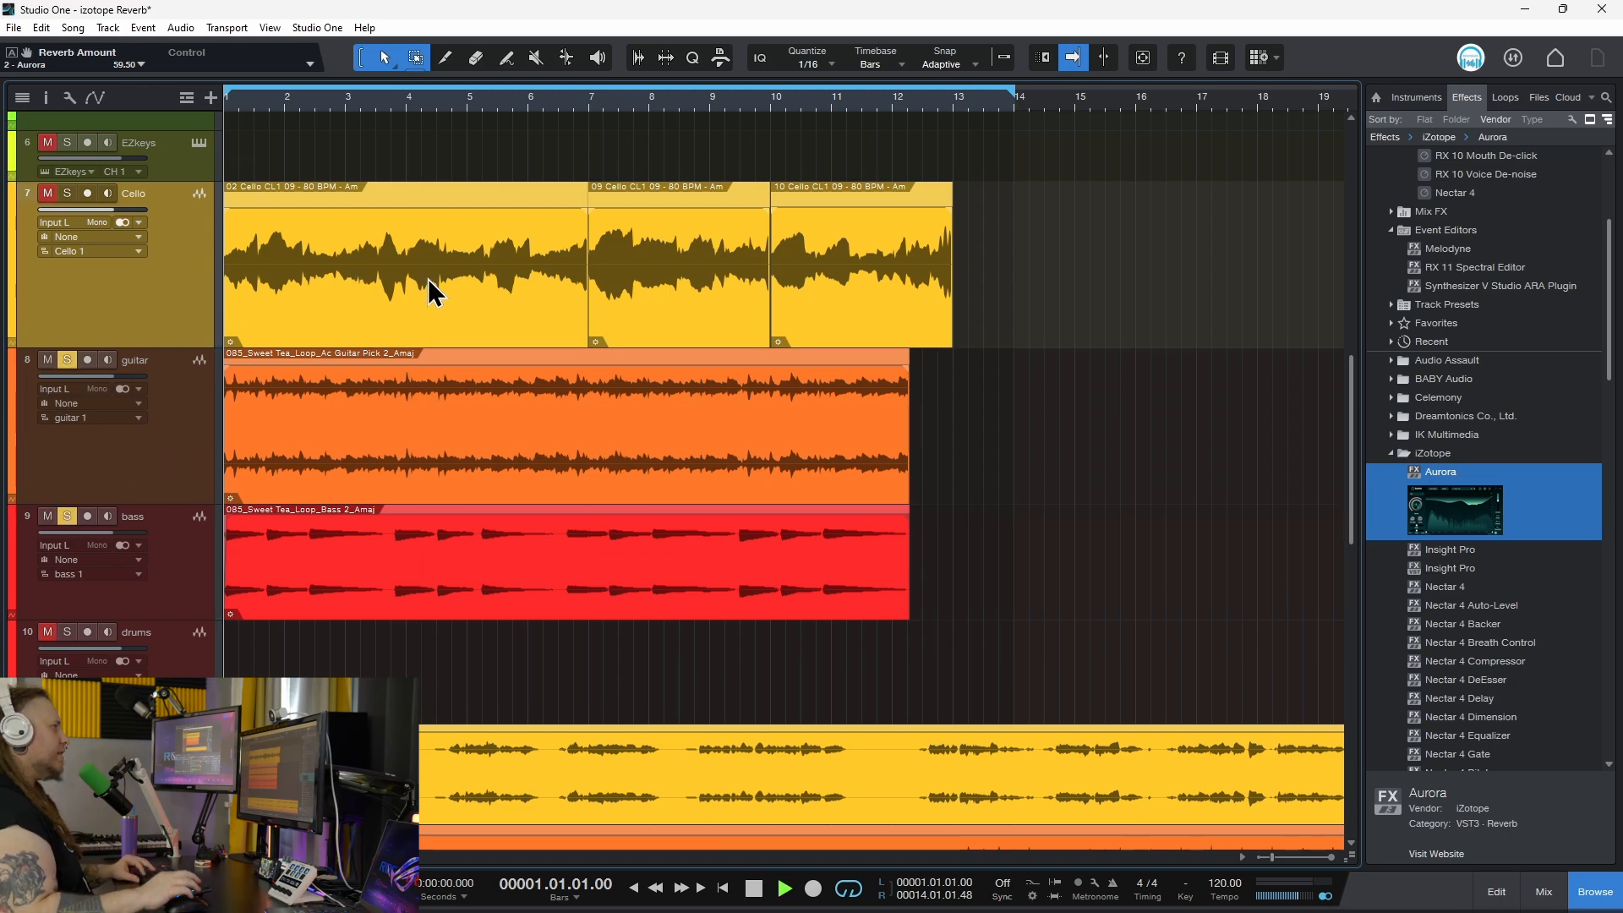
{"action": "key", "text": "space"}
{"action": "left_click", "coordinate": [617, 471]}
{"action": "key", "text": "p"}
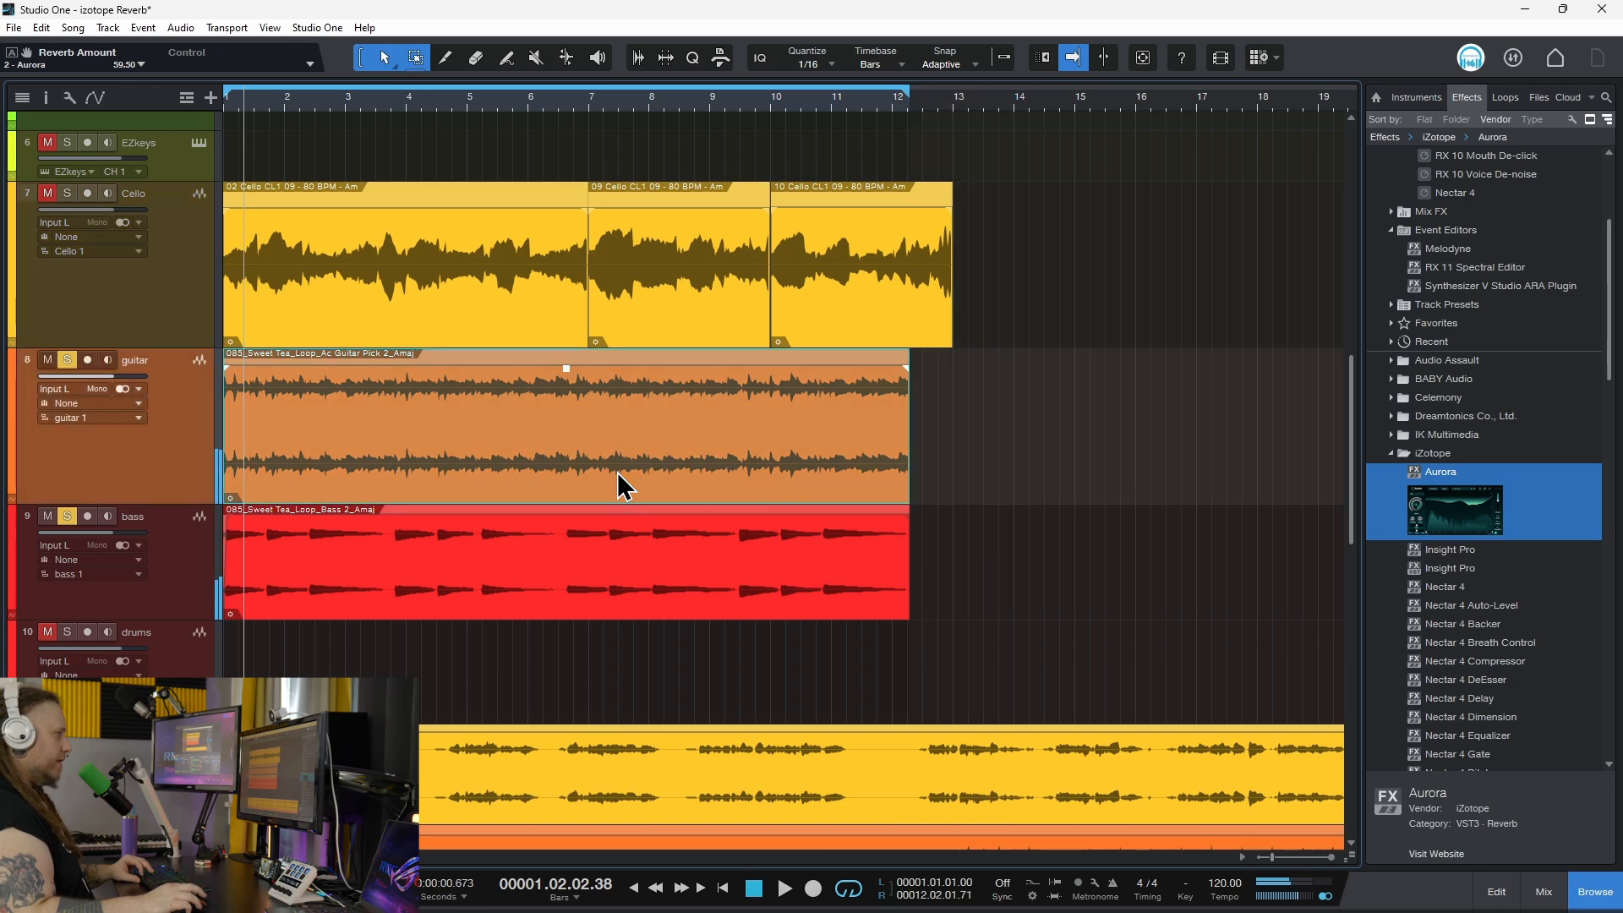
Look at the guitar's Aurora, switch to the bass's Aurora, and play with only the bass soloed.
{"action": "double_click", "coordinate": [25, 364]}
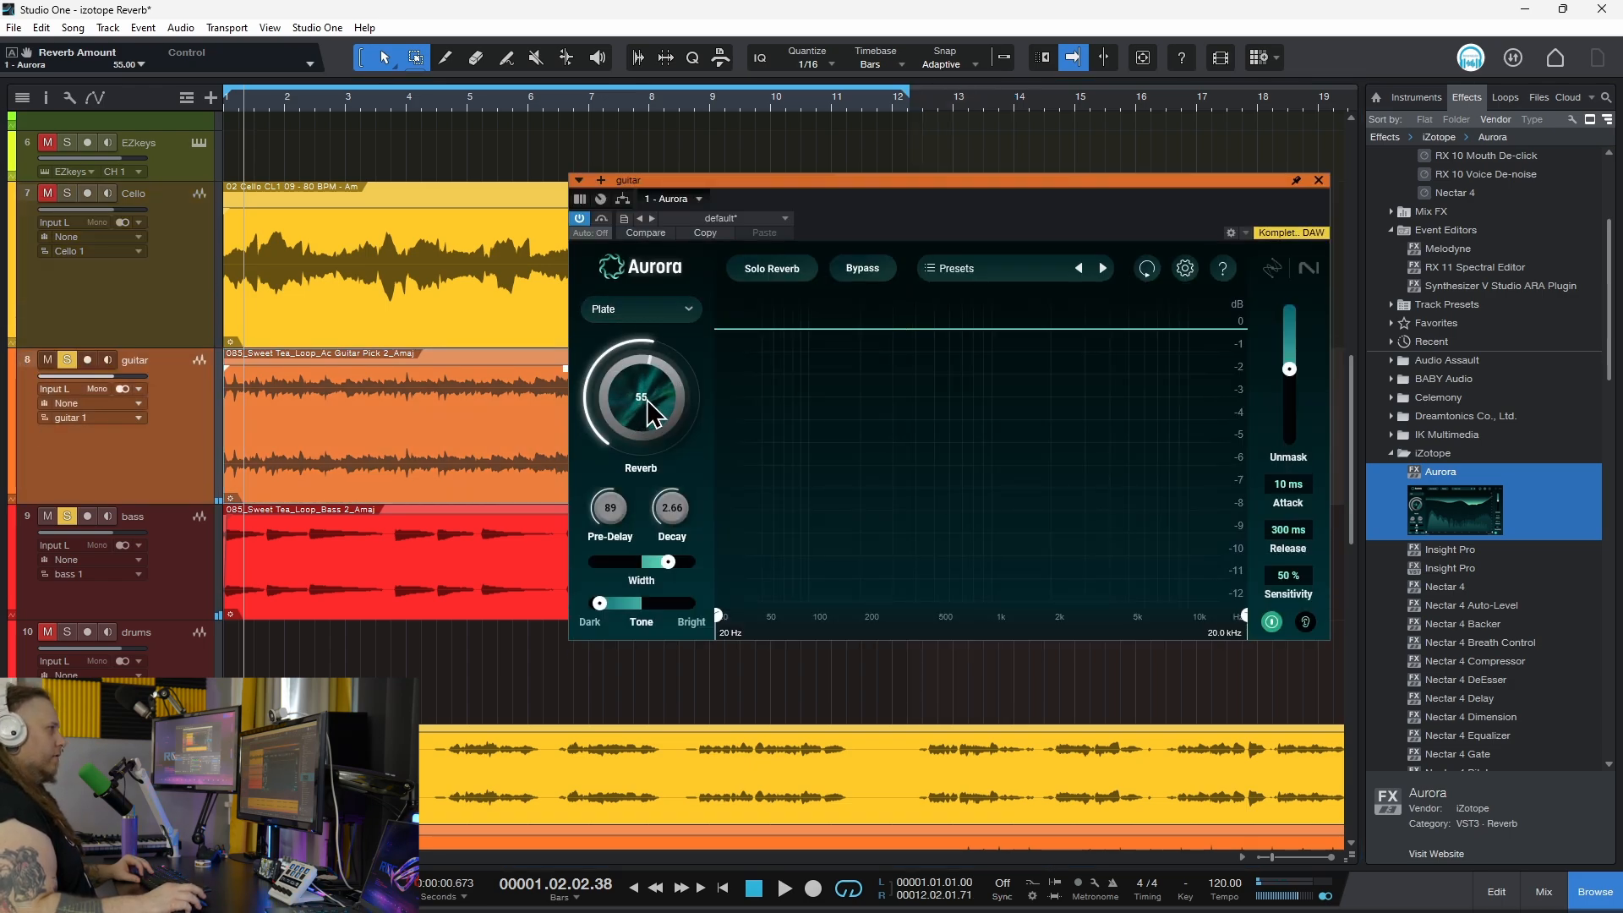
{"action": "left_click", "coordinate": [209, 607]}
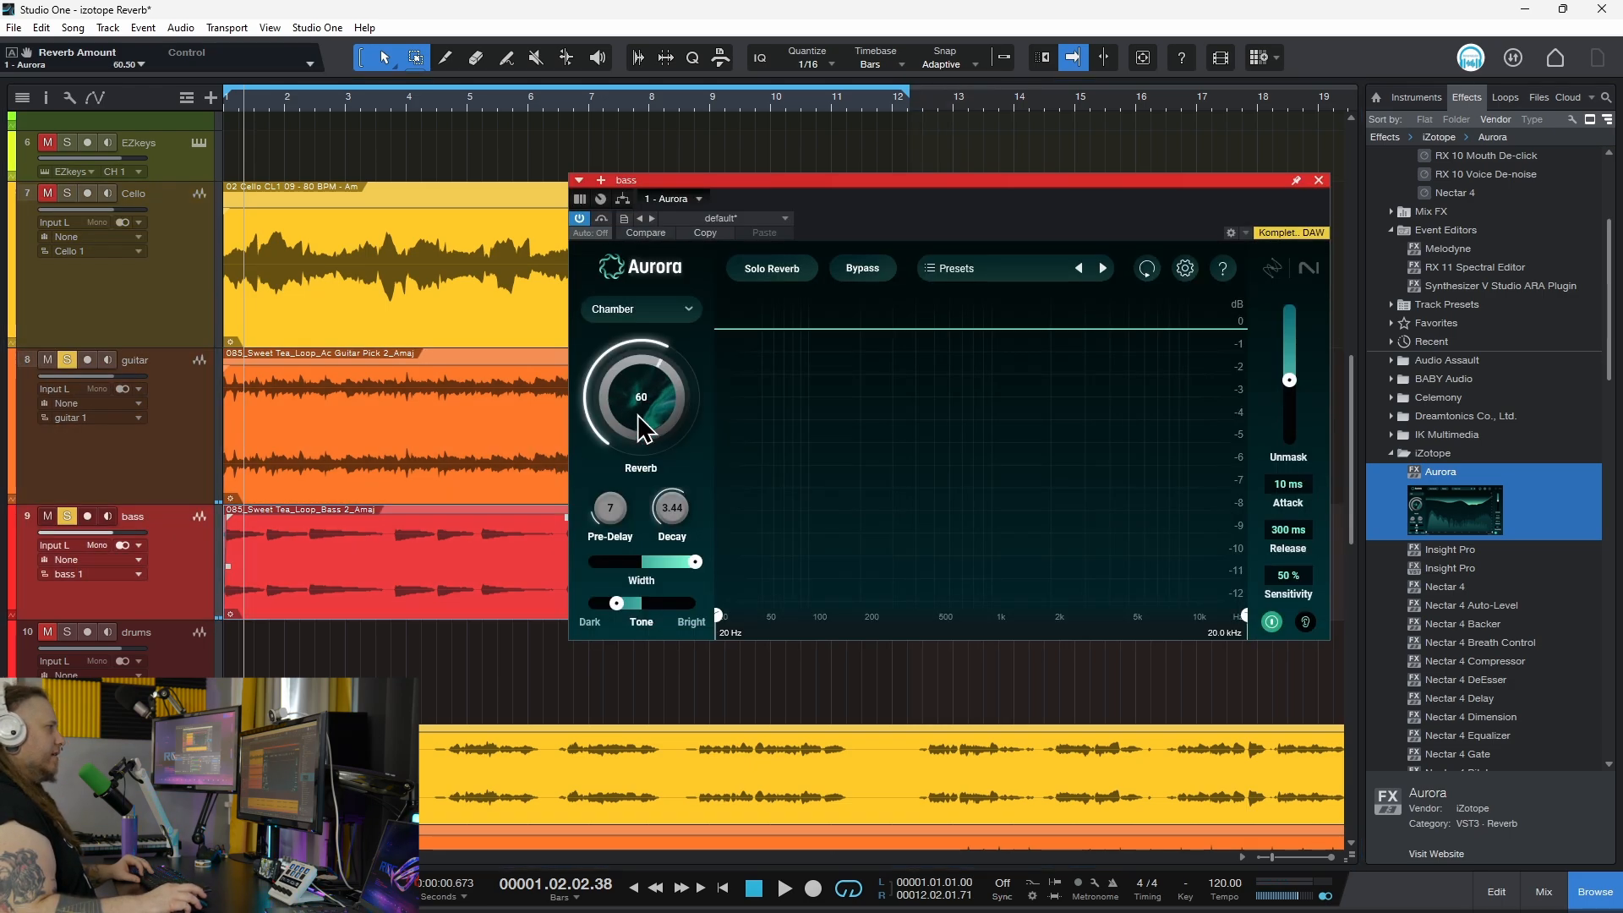
{"action": "left_click", "coordinate": [70, 360]}
{"action": "key", "text": "space"}
Audition the bass with Reverb at 0, try Width at Normal, and settle on Reverb 96 with maximum Width.
{"action": "left_click_drag", "start_coordinate": [657, 411], "coordinate": [677, 548]}
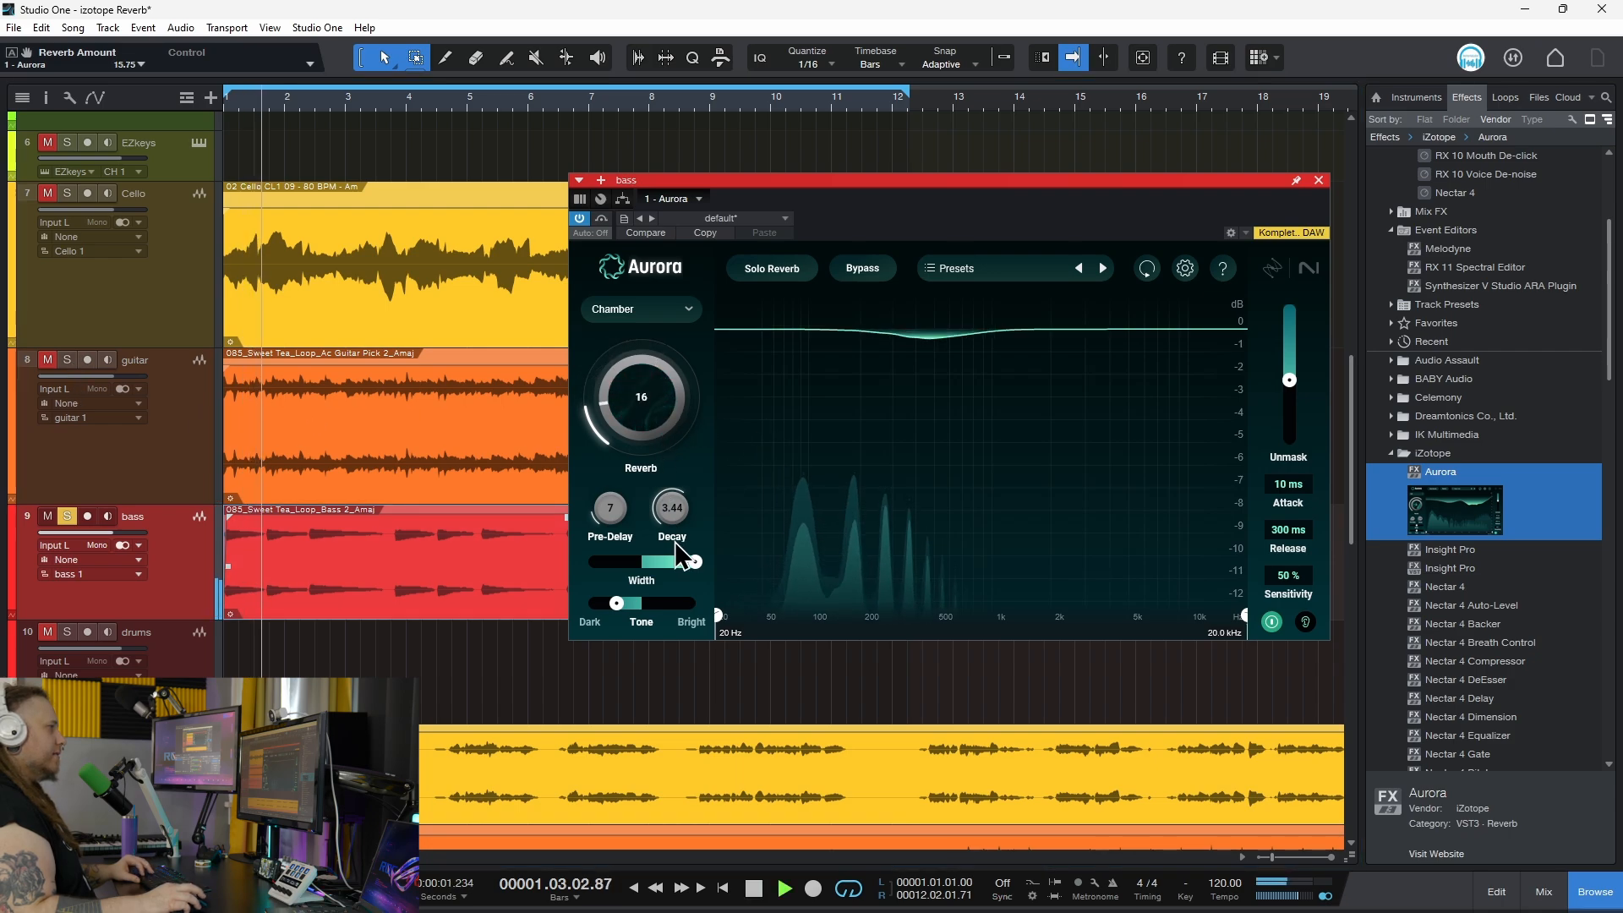
{"action": "left_click_drag", "start_coordinate": [662, 434], "coordinate": [645, 425]}
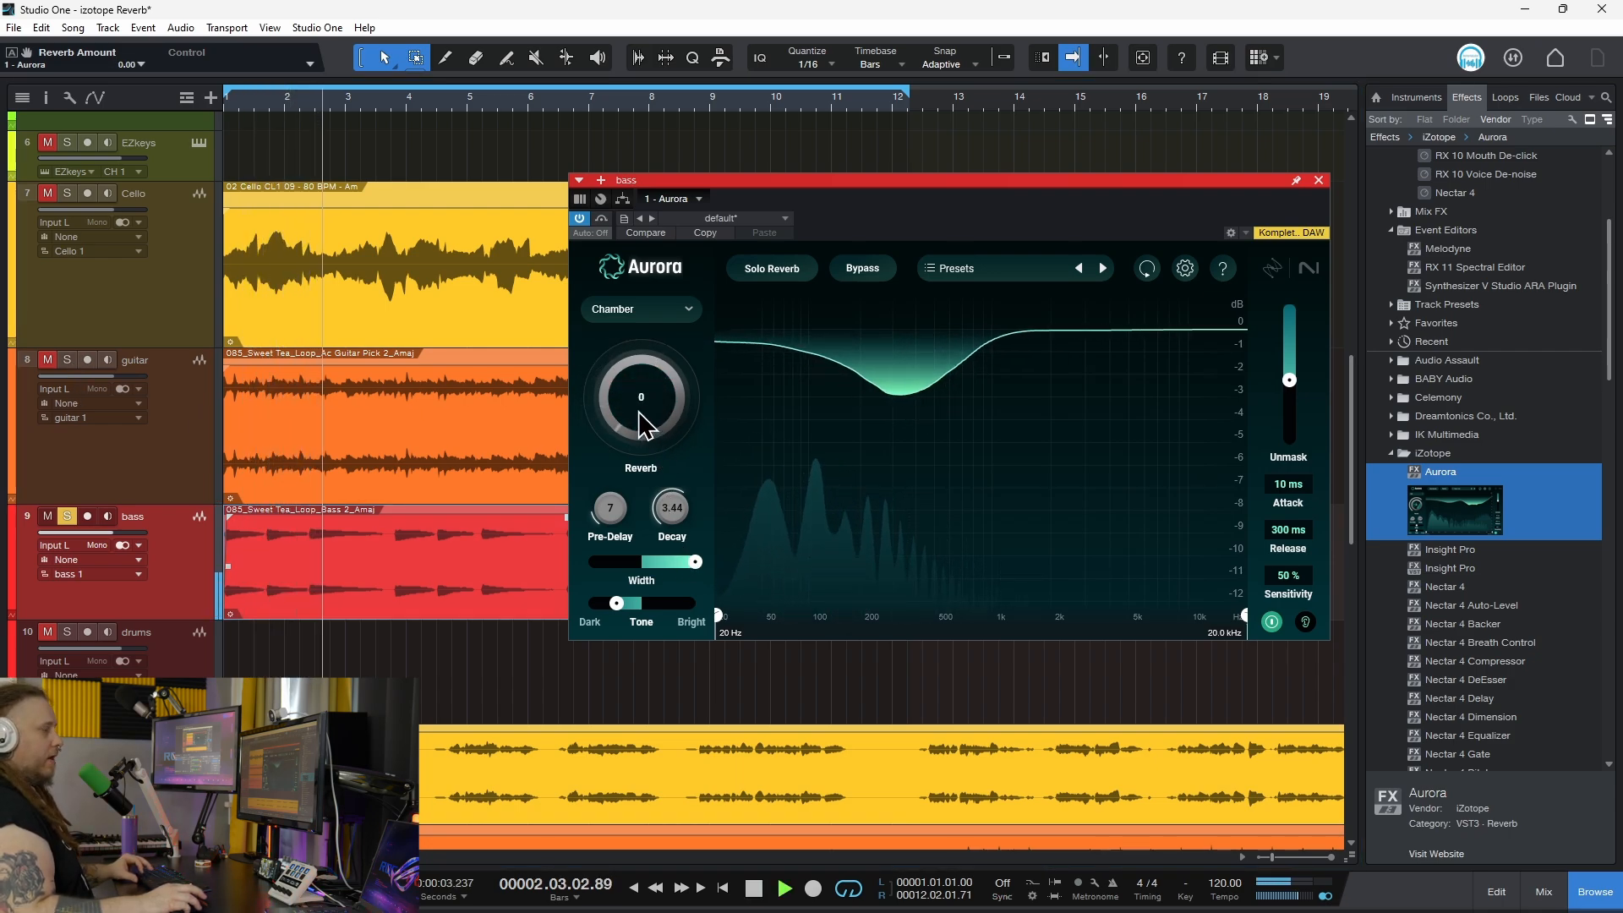
{"action": "left_click_drag", "start_coordinate": [646, 439], "coordinate": [696, 187]}
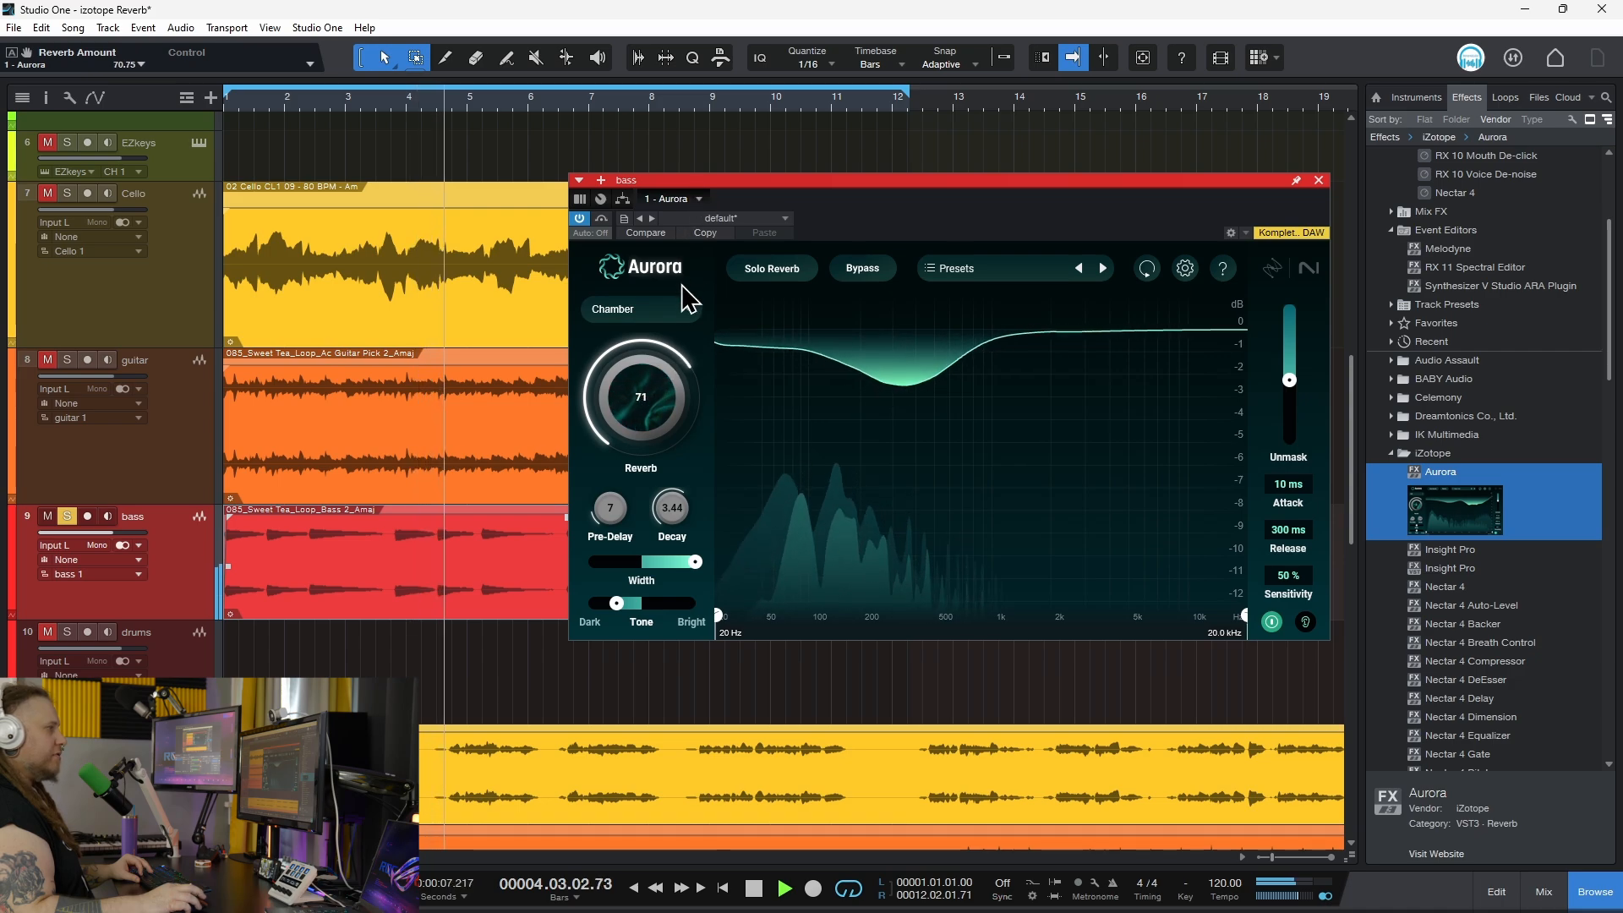
{"action": "left_click_drag", "start_coordinate": [696, 561], "coordinate": [642, 562]}
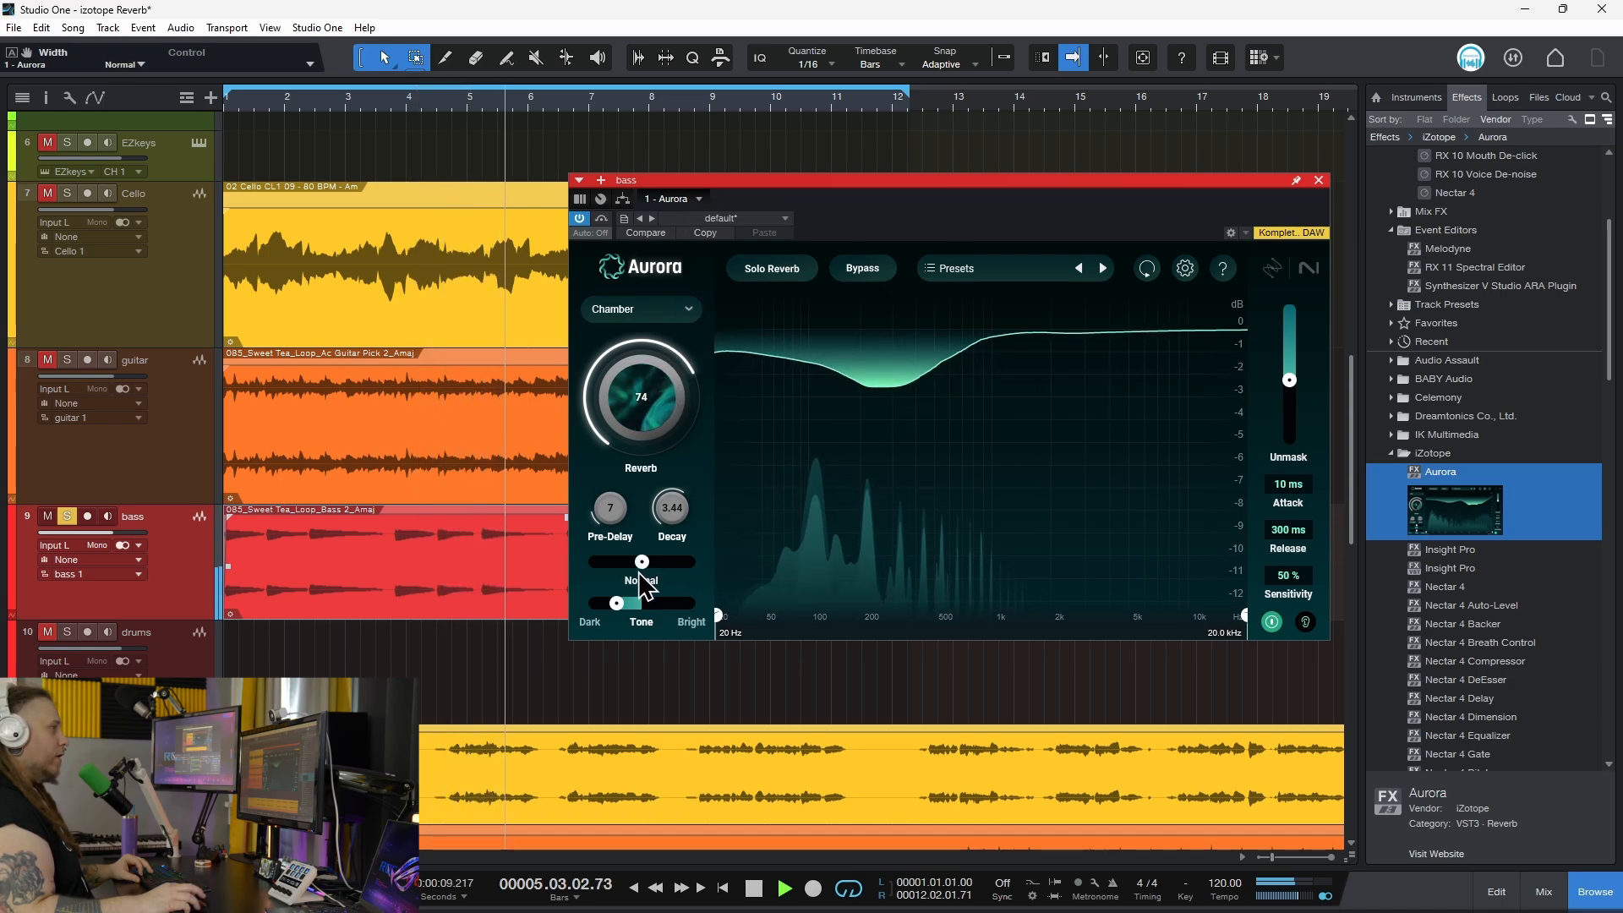
{"action": "left_click_drag", "start_coordinate": [658, 448], "coordinate": [641, 403]}
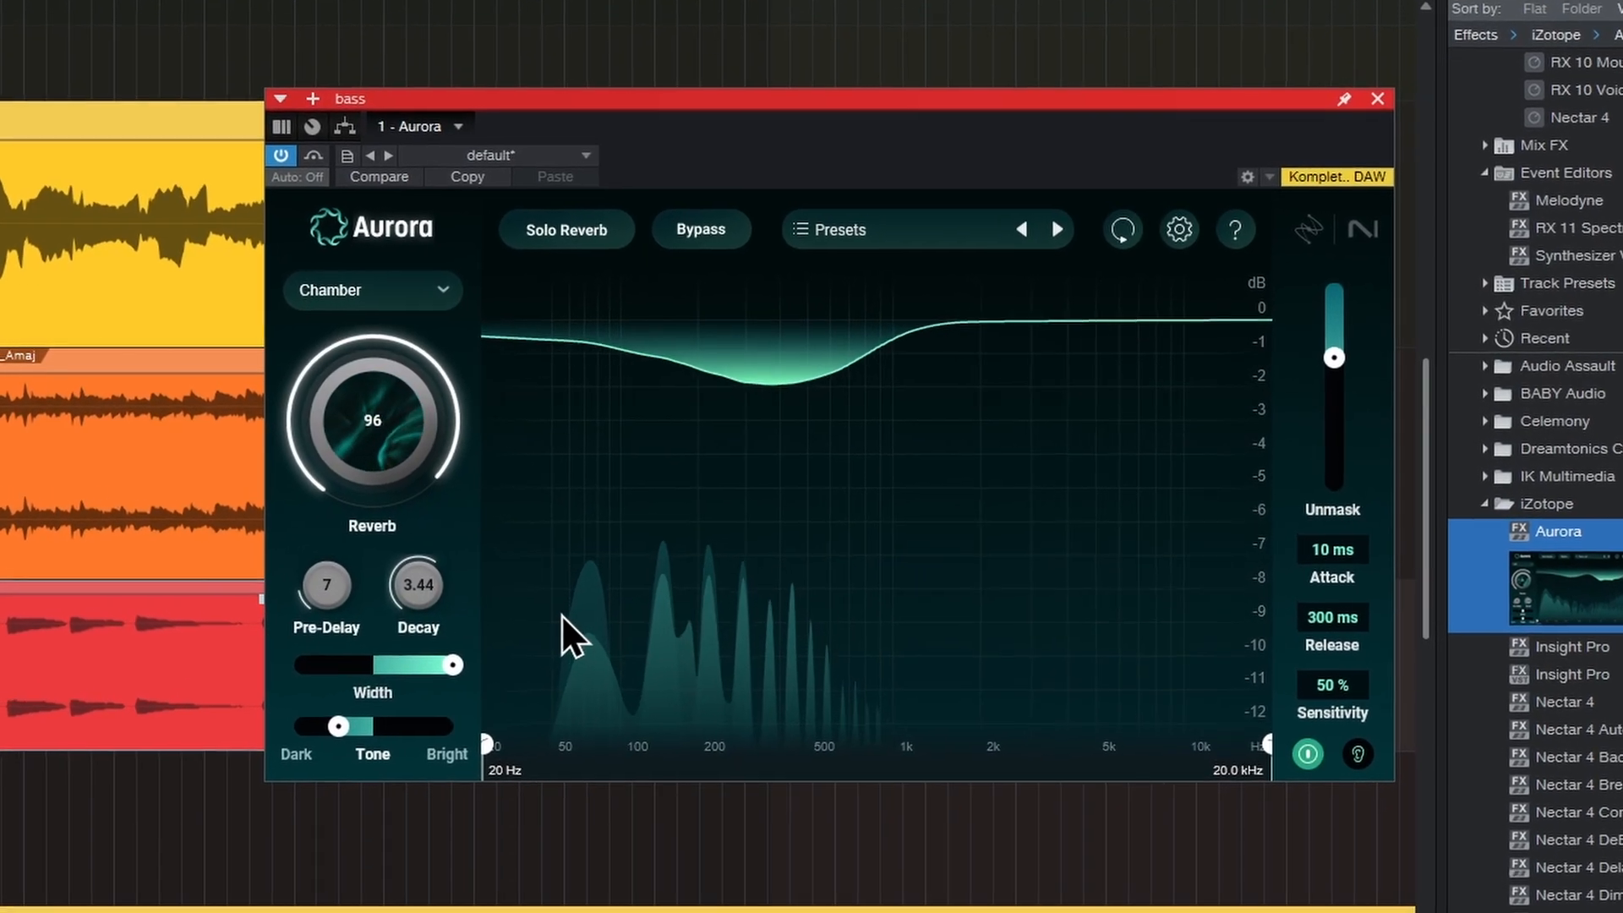
Set Unmask to 10, Decay to 3.74 and Pre-Delay to 8 on the bass's Aurora.
{"action": "mouse_move", "coordinate": [1352, 359]}
{"action": "left_mouse_down"}
{"action": "mouse_move", "coordinate": [1349, 374]}
{"action": "mouse_move", "coordinate": [1354, 359]}
{"action": "left_mouse_up"}
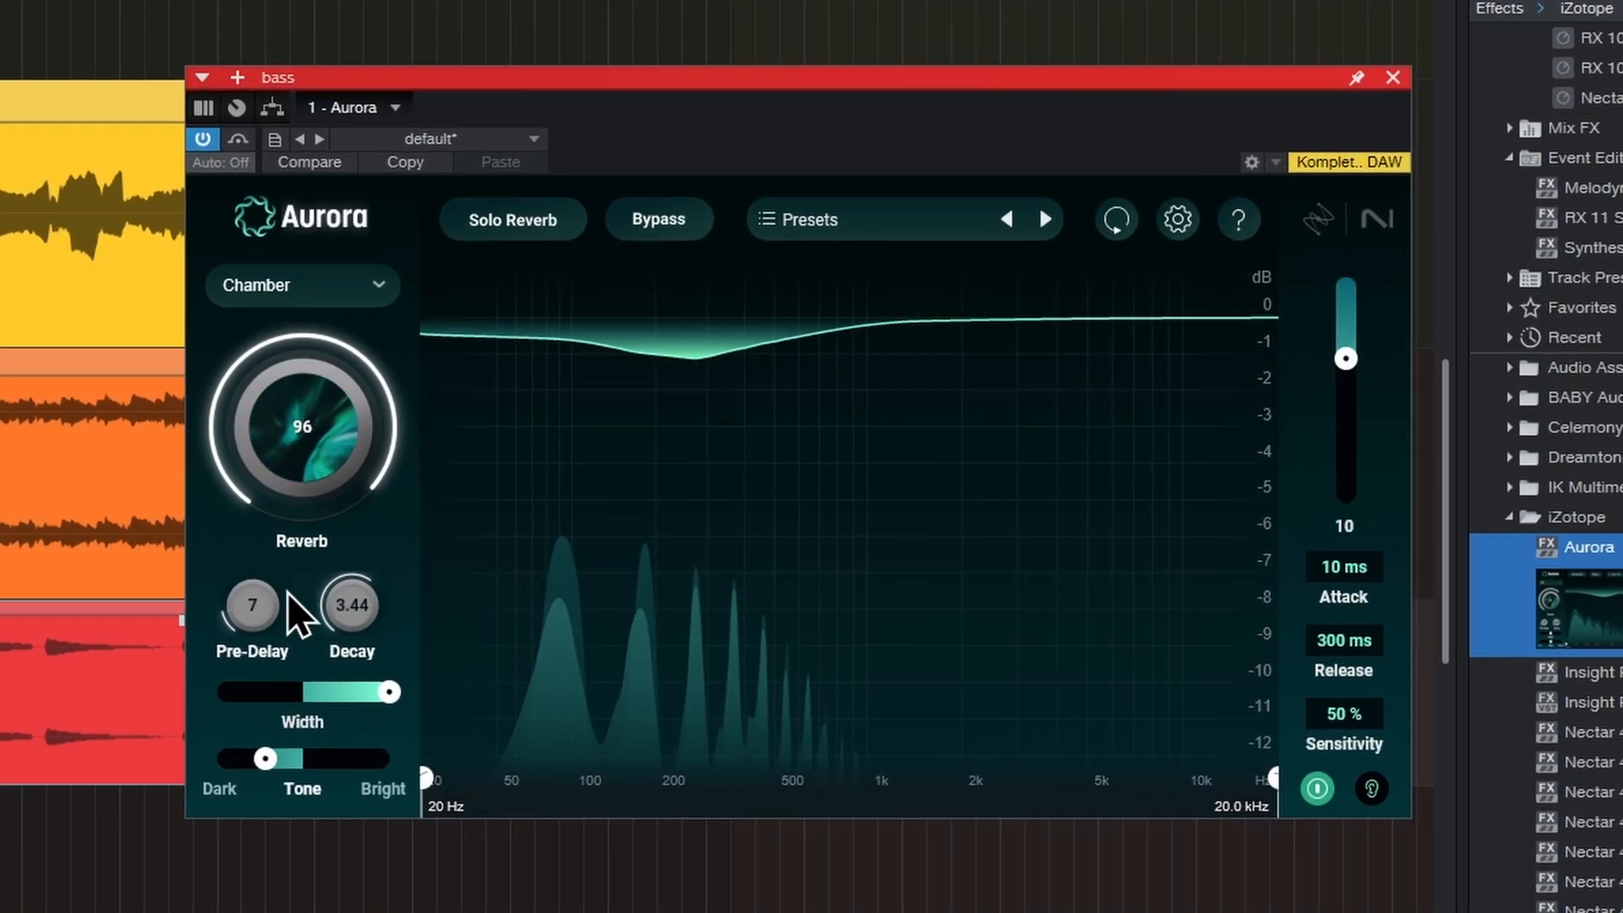
{"action": "left_click_drag", "start_coordinate": [336, 616], "coordinate": [338, 609]}
{"action": "scroll", "coordinate": [346, 613], "scroll_direction": "up", "scroll_amount": 1}
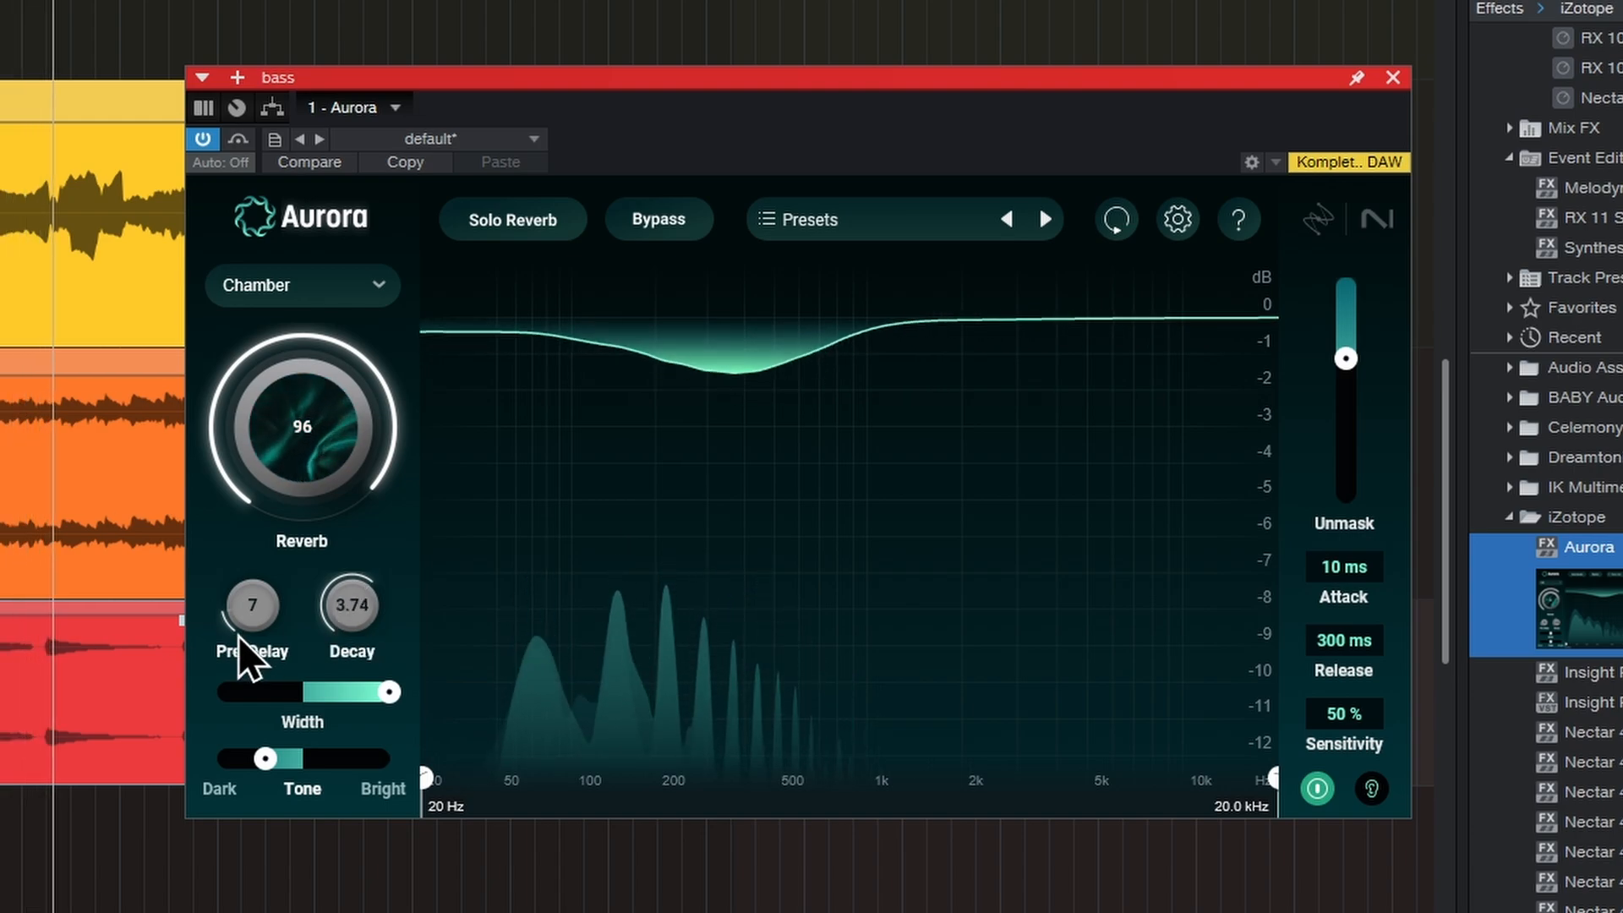
{"action": "scroll", "coordinate": [250, 626], "scroll_direction": "up", "scroll_amount": 1}
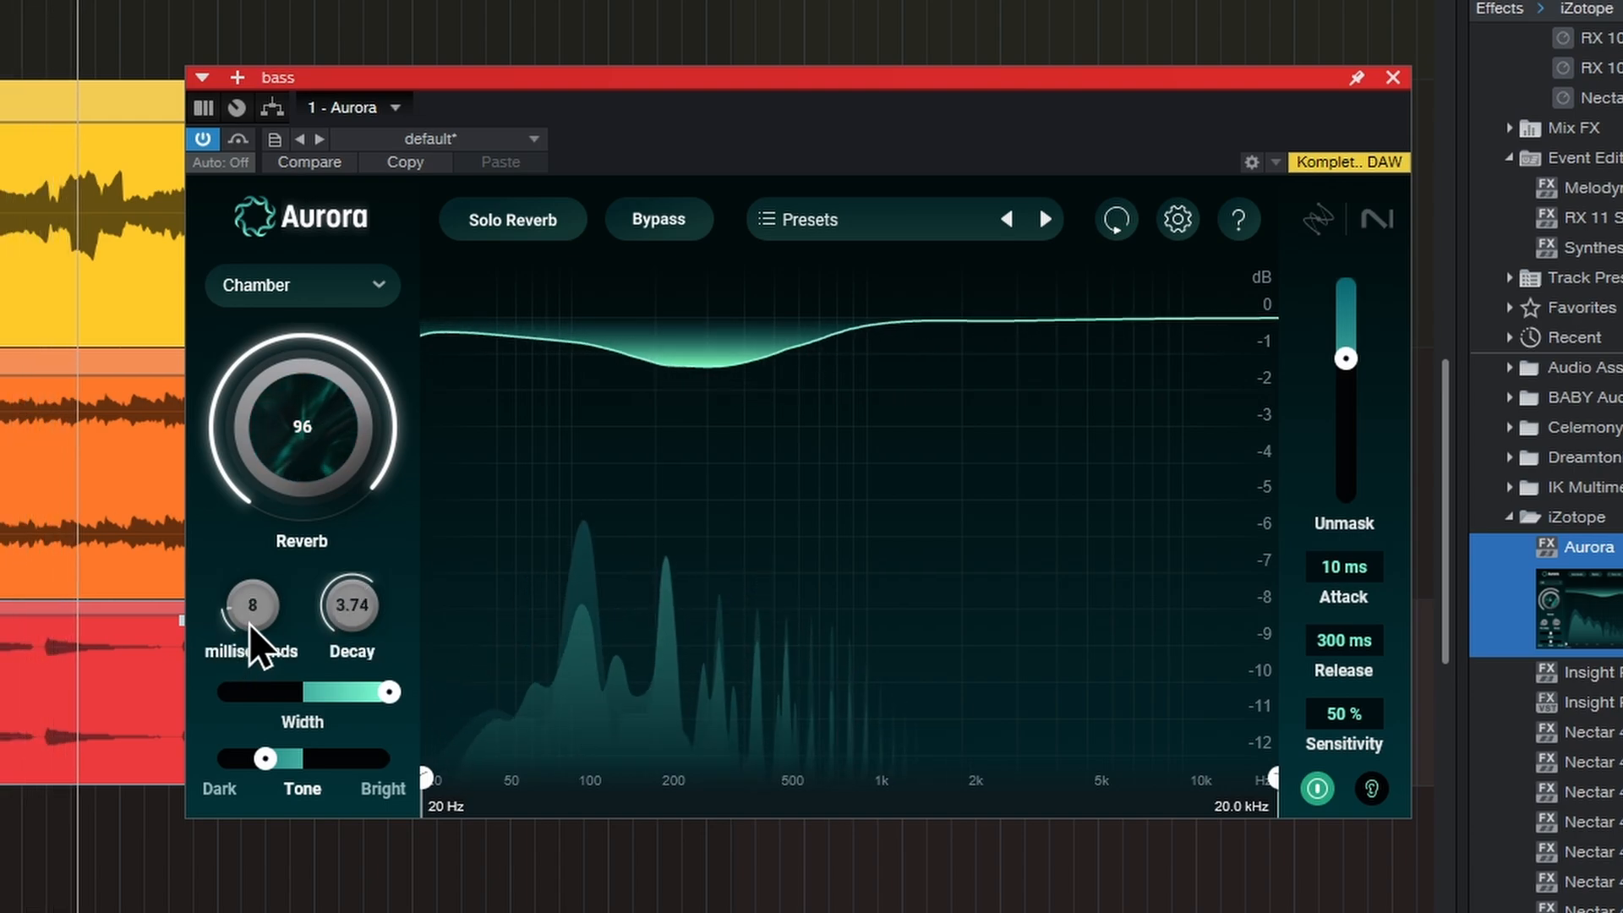
Switch the bass's Aurora off and back on for comparison, and lower Reverb to 62.
{"action": "left_click", "coordinate": [203, 139]}
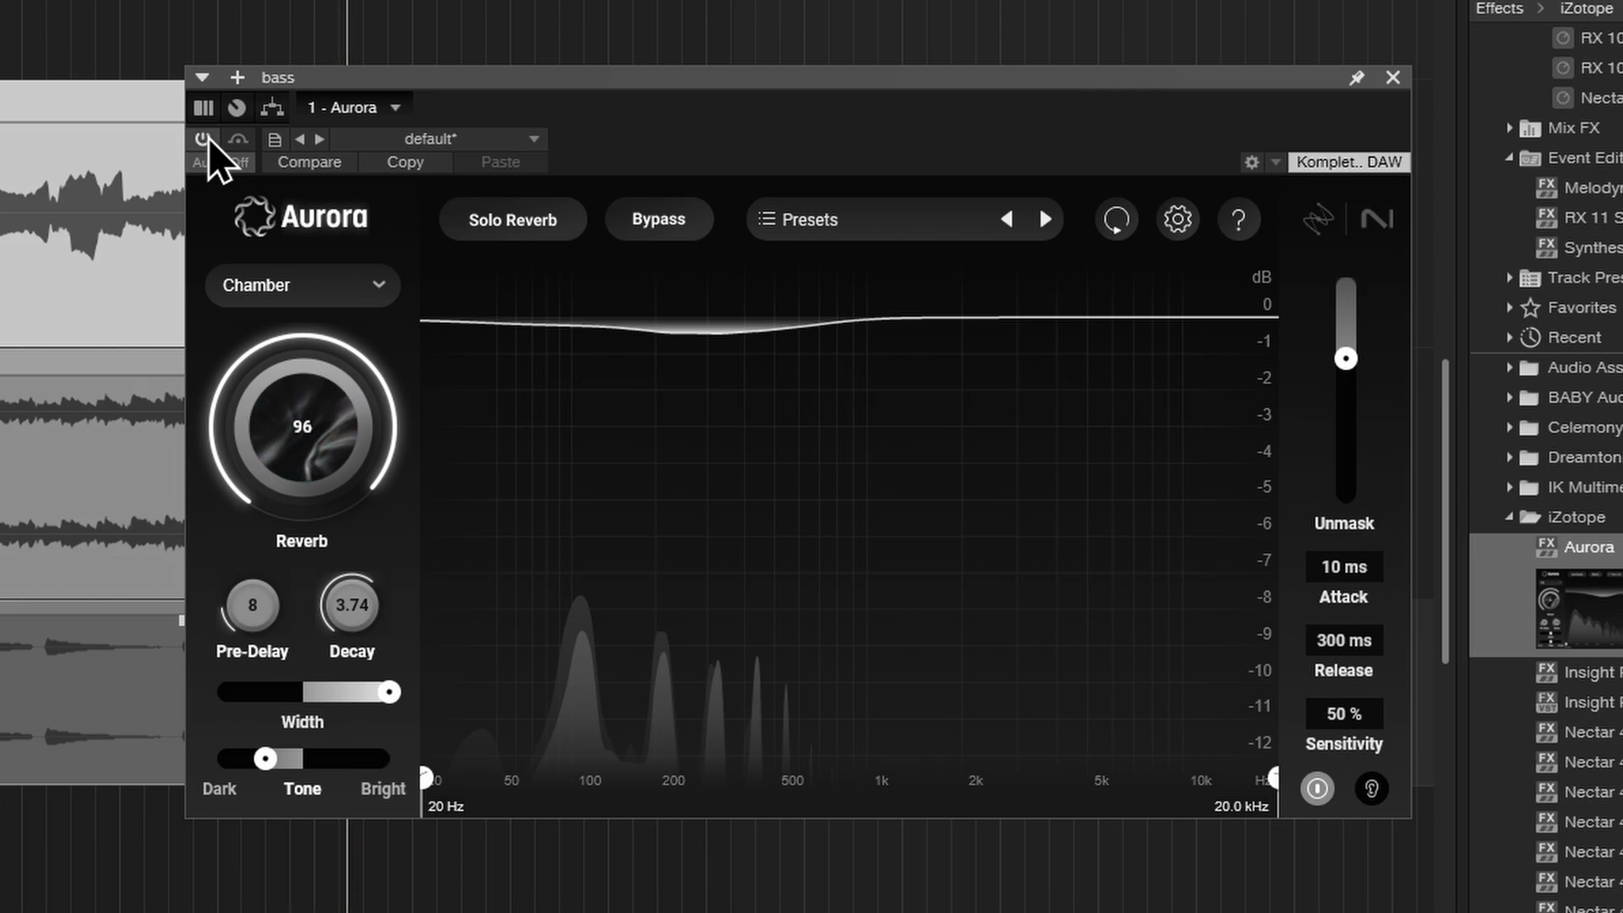
{"action": "left_click", "coordinate": [203, 138]}
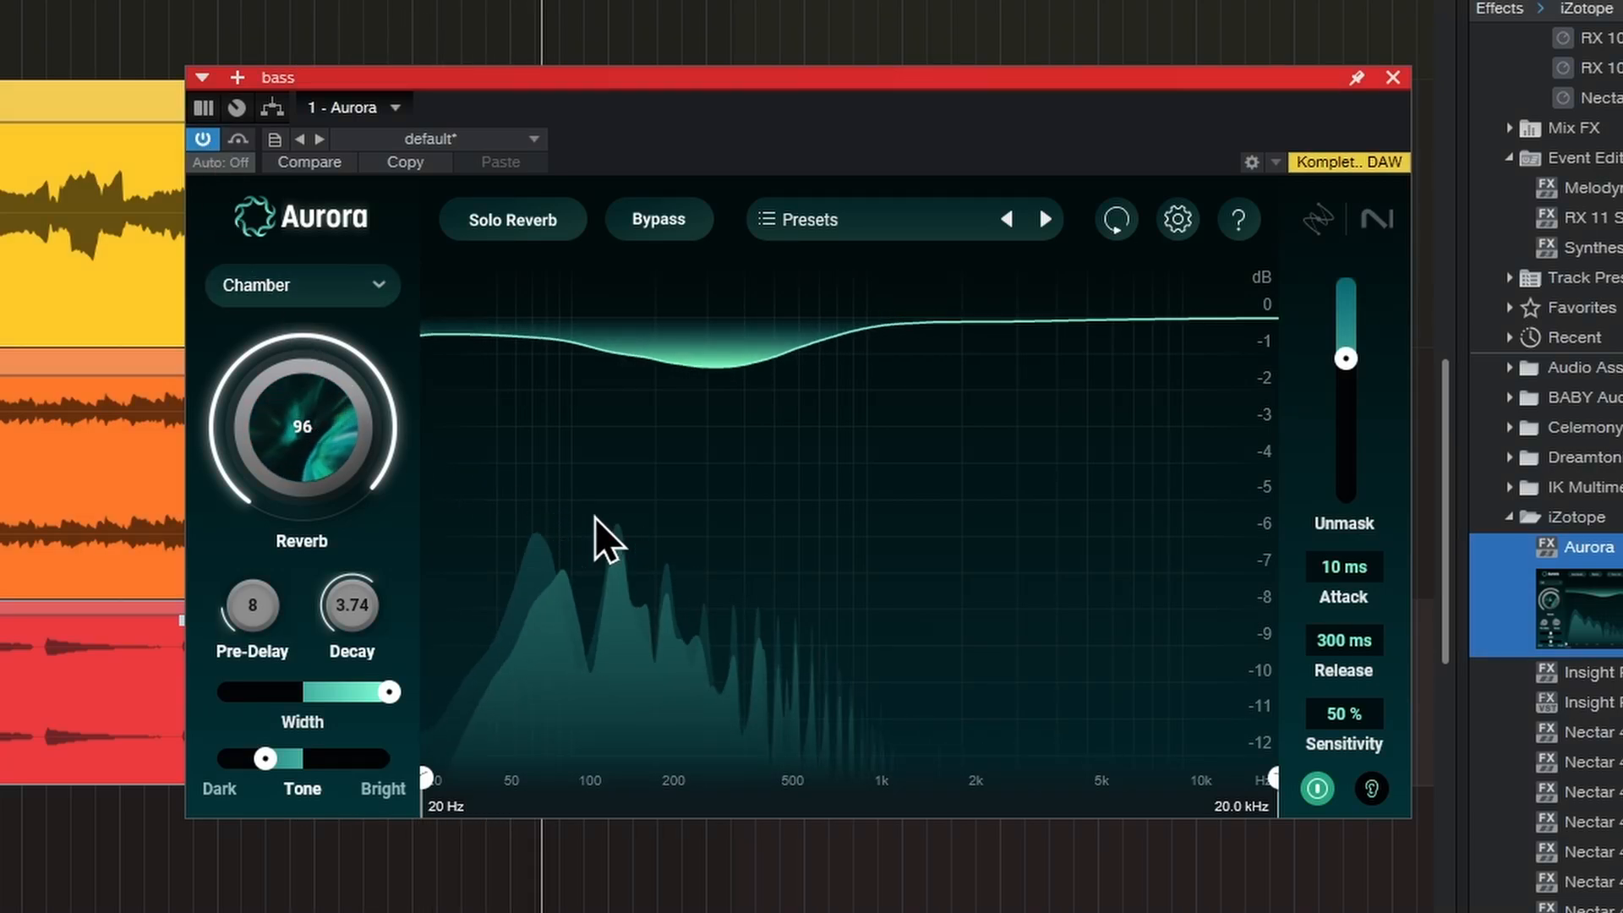
{"action": "mouse_move", "coordinate": [333, 428]}
{"action": "left_mouse_down"}
{"action": "mouse_move", "coordinate": [326, 444]}
{"action": "mouse_move", "coordinate": [312, 432]}
{"action": "left_mouse_up"}
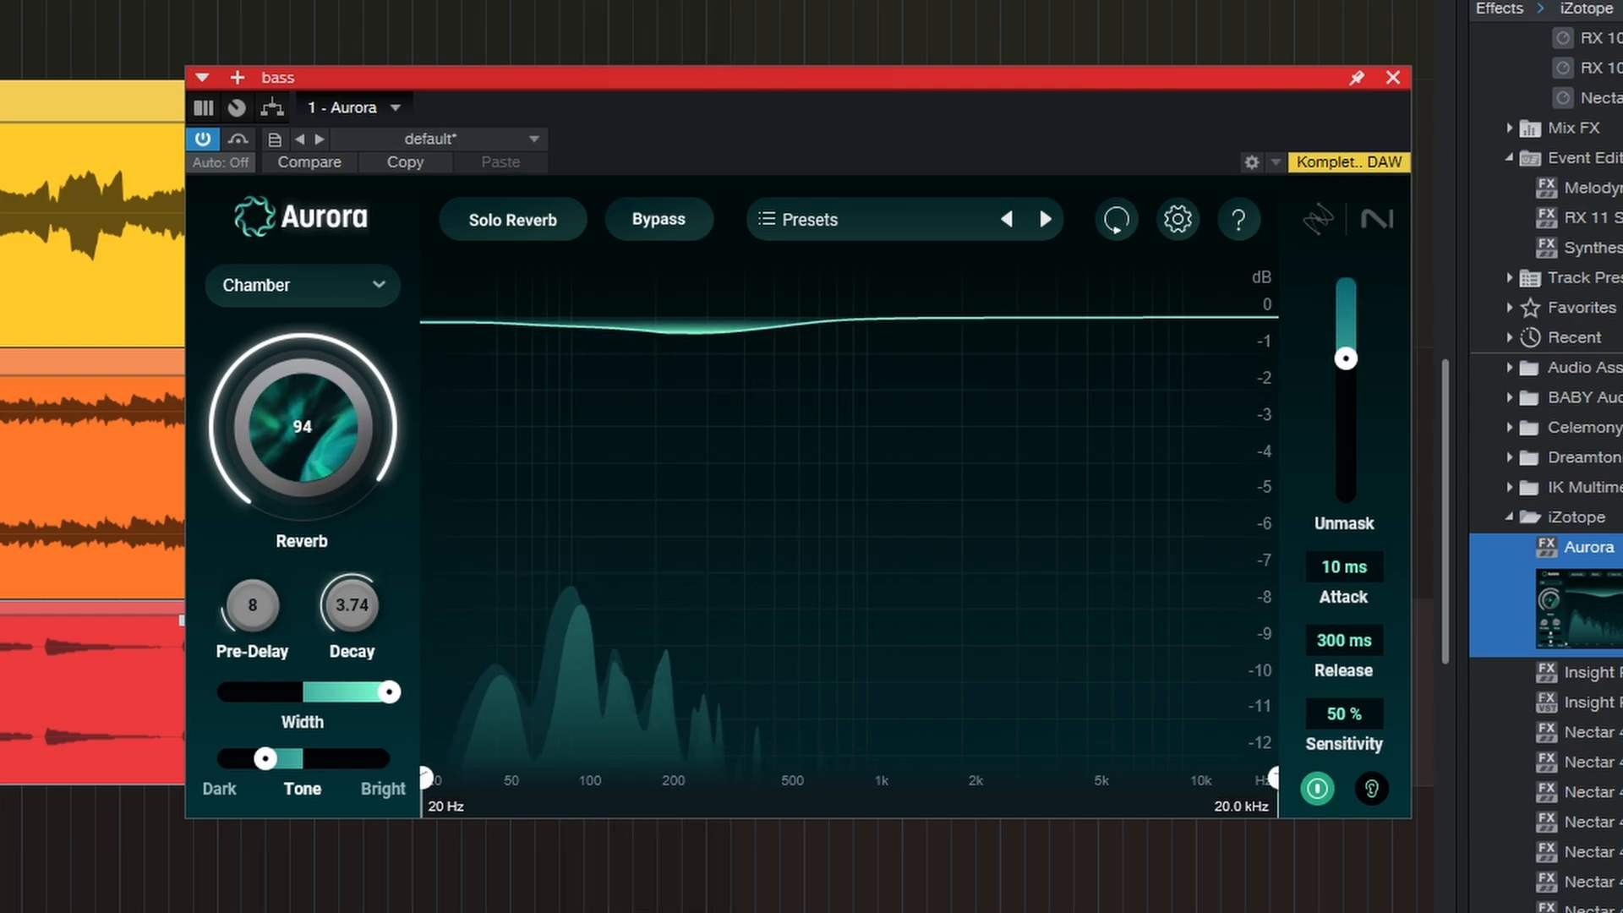
{"action": "left_click_drag", "start_coordinate": [365, 459], "coordinate": [318, 565]}
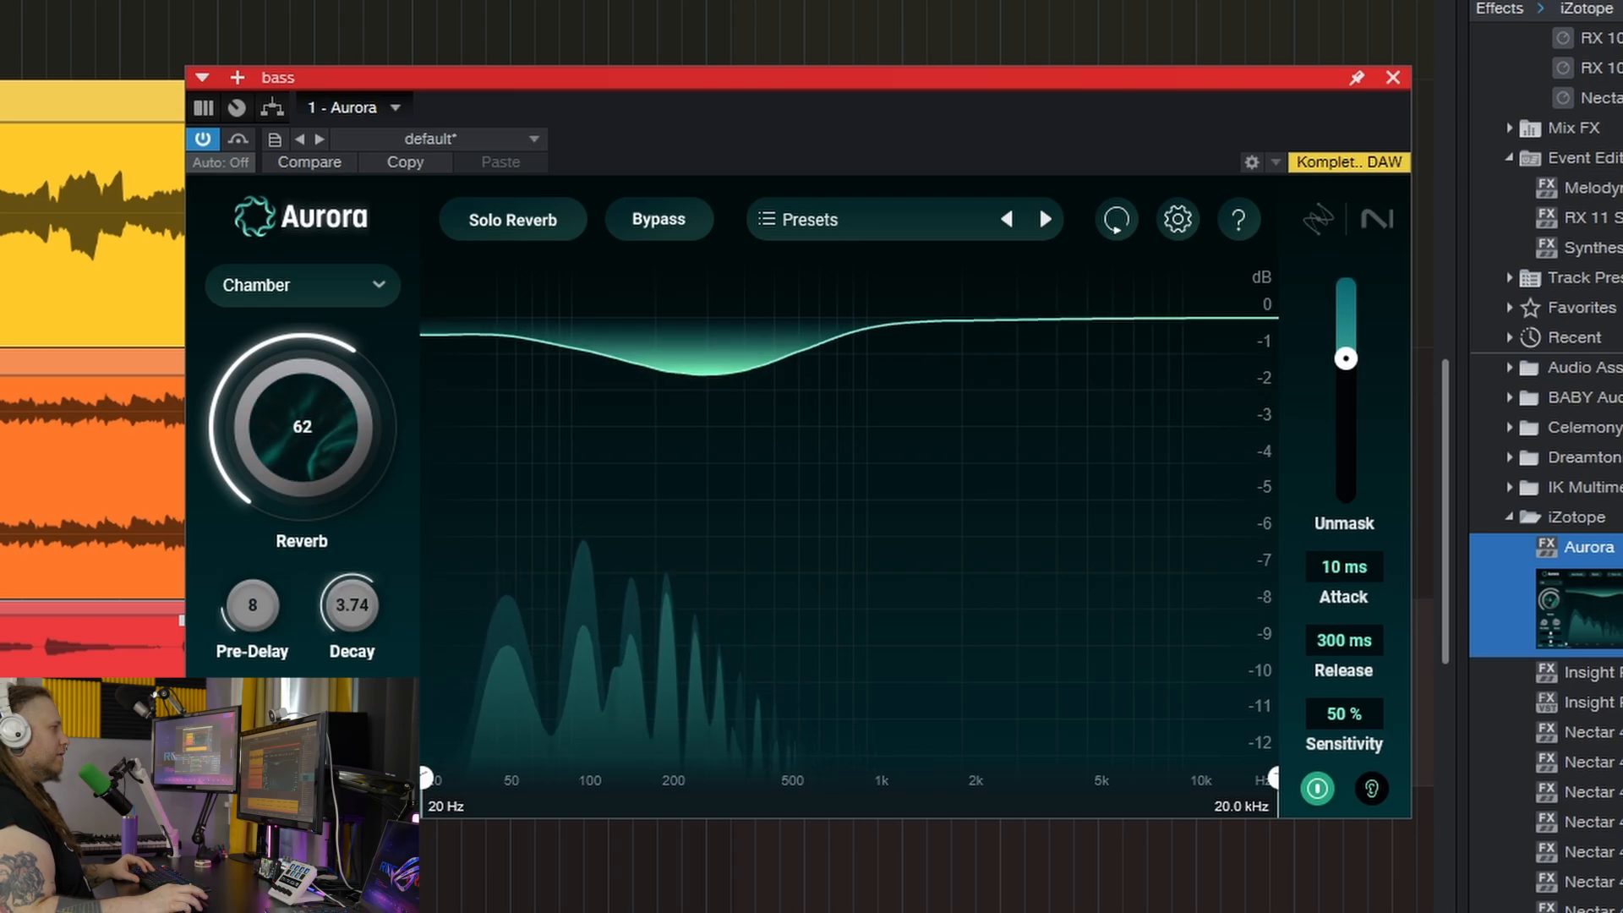
Lower Unmask slightly, set Reverb to 60 and narrow Width on the bass's Aurora, and stop playback.
{"action": "left_click_drag", "start_coordinate": [1346, 358], "coordinate": [1346, 378]}
{"action": "left_click_drag", "start_coordinate": [362, 412], "coordinate": [361, 419]}
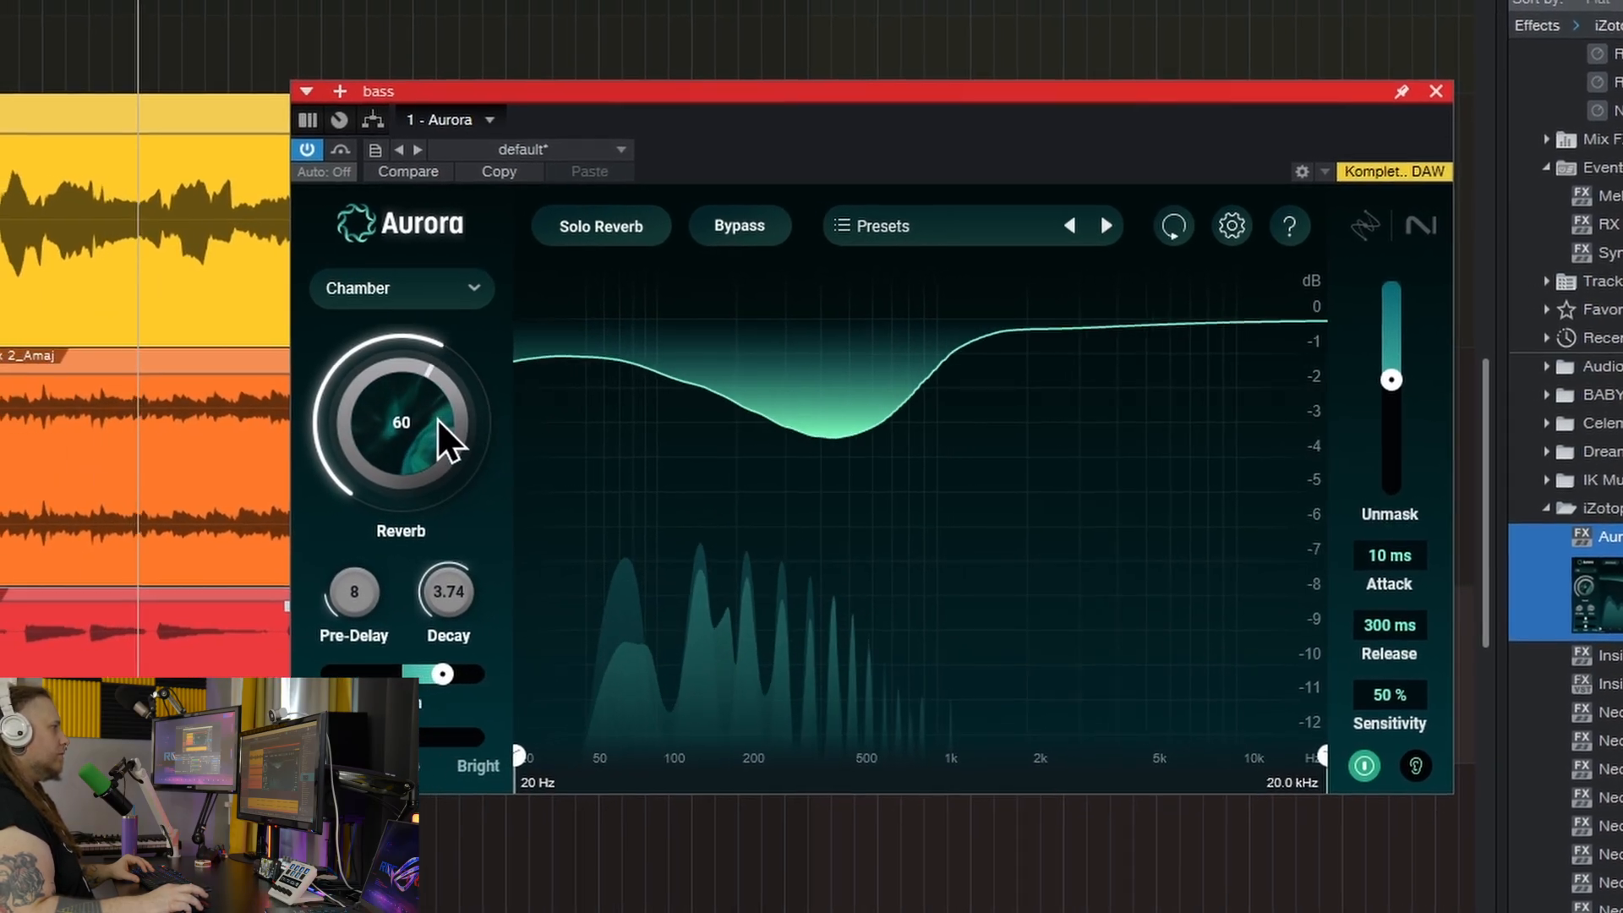
{"action": "left_click_drag", "start_coordinate": [441, 723], "coordinate": [453, 721]}
{"action": "key", "text": "space"}
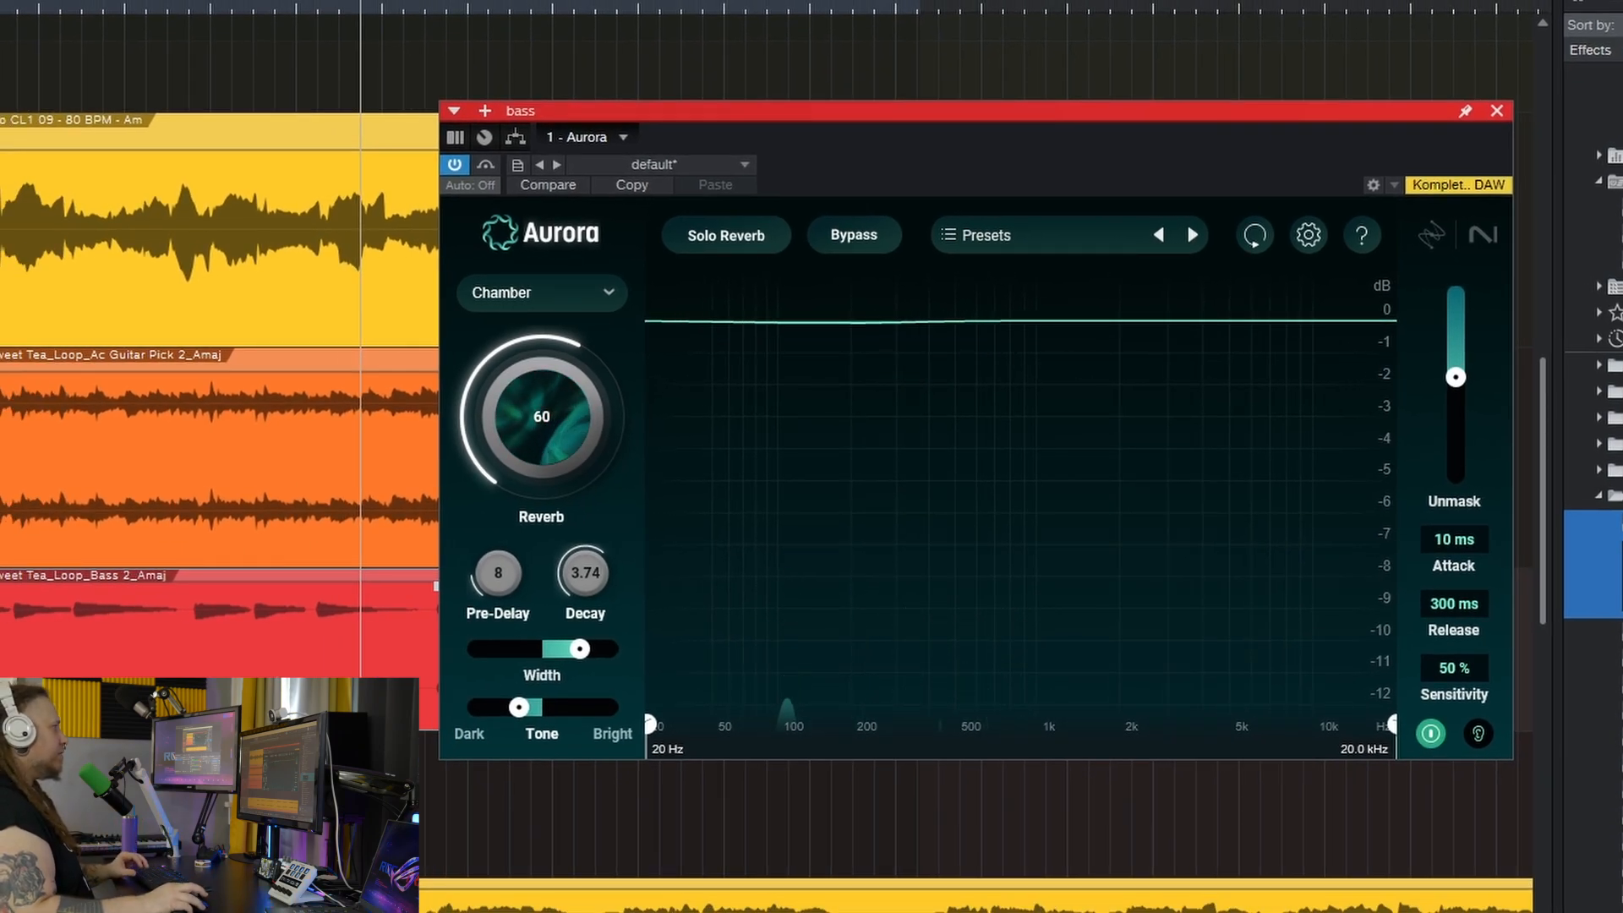
Play with the guitar's Aurora open and set Reverb 70, Pre-Delay 71, Decay 2.90, more Unmask, and a 110 Hz to 8.4 kHz range.
{"action": "left_click", "coordinate": [50, 482]}
{"action": "left_click_drag", "start_coordinate": [913, 119], "coordinate": [936, 117]}
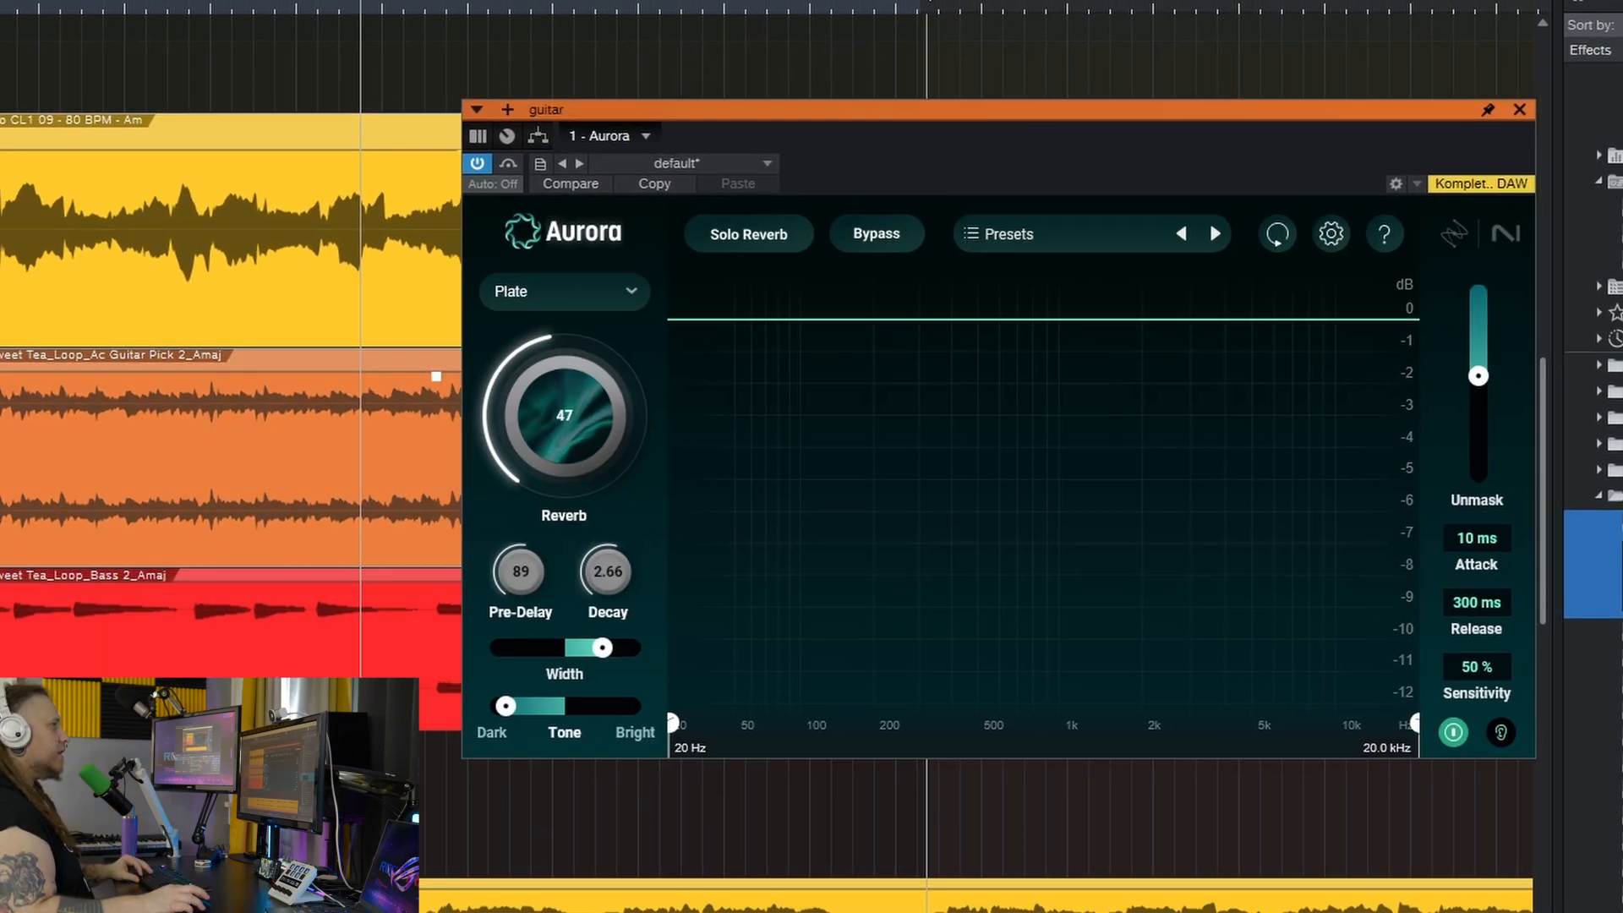
{"action": "key", "text": "space"}
{"action": "left_click_drag", "start_coordinate": [571, 440], "coordinate": [616, 406]}
{"action": "left_click_drag", "start_coordinate": [1480, 377], "coordinate": [1474, 370]}
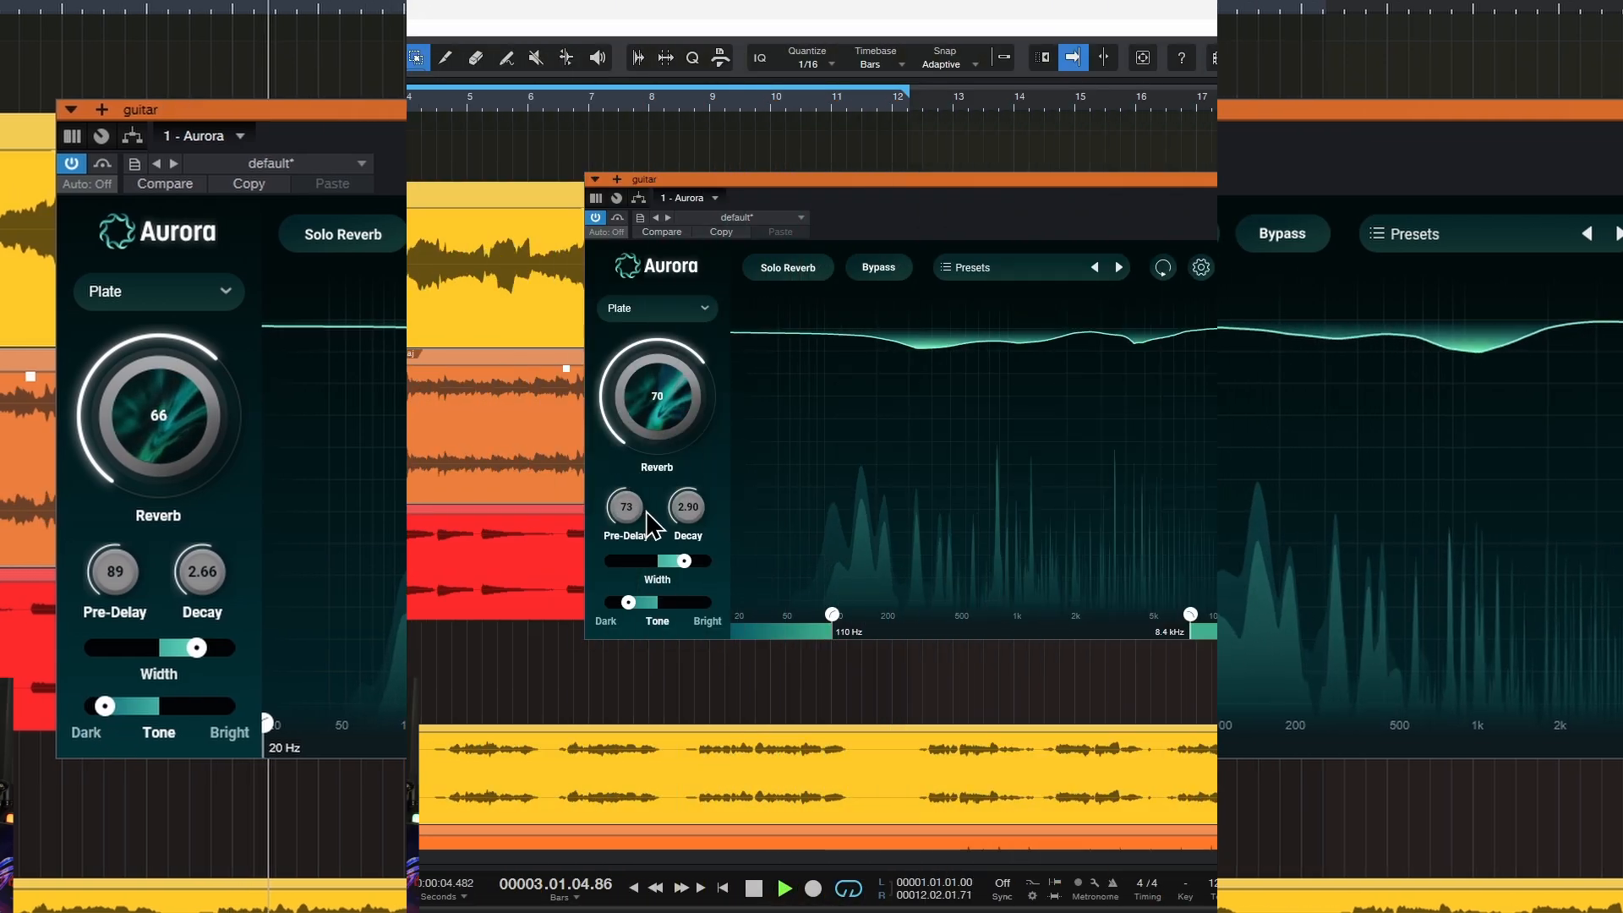
{"action": "key", "text": "space"}
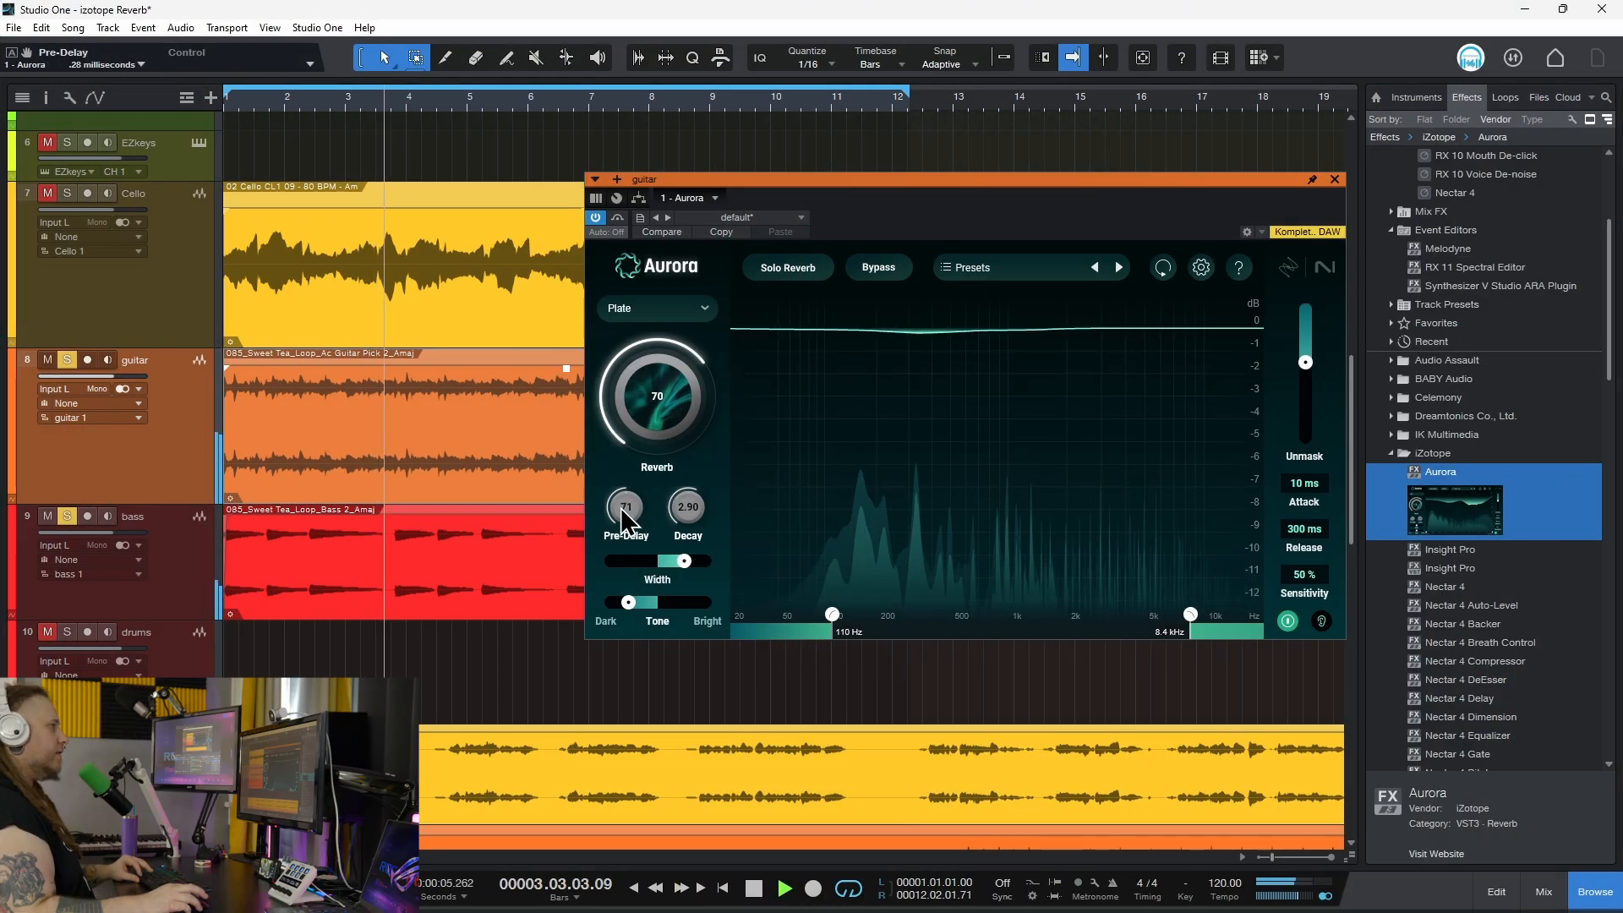
Unsolo the bass, set the guitar's Reverb to 74, and compare with Aurora switched off and back on.
{"action": "left_click", "coordinate": [69, 516]}
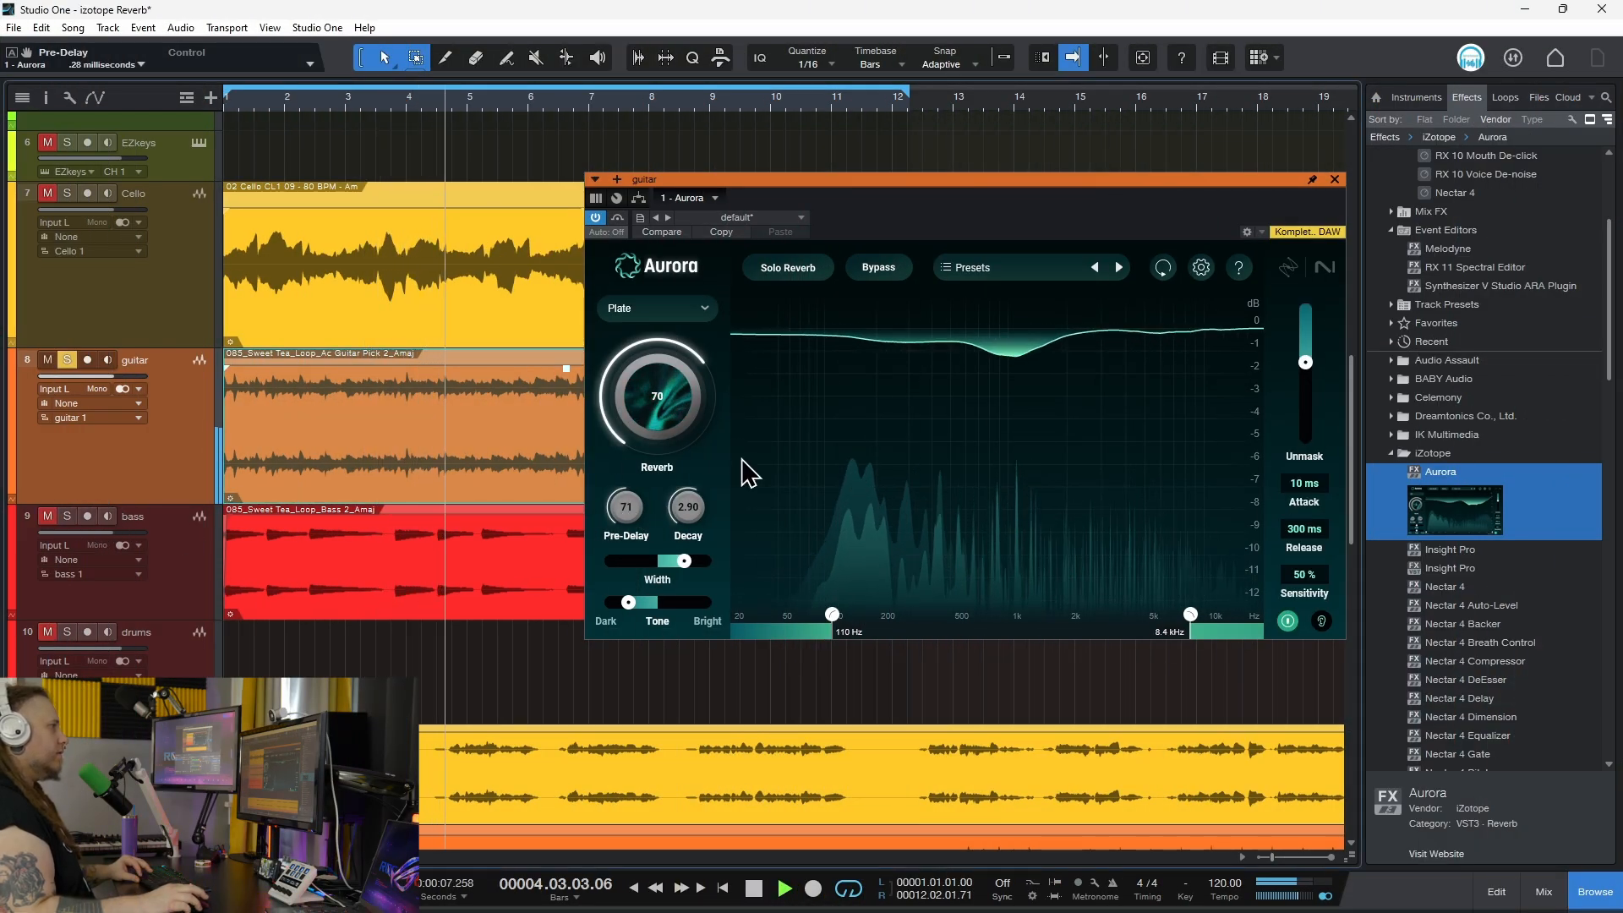
{"action": "left_click_drag", "start_coordinate": [677, 414], "coordinate": [690, 400]}
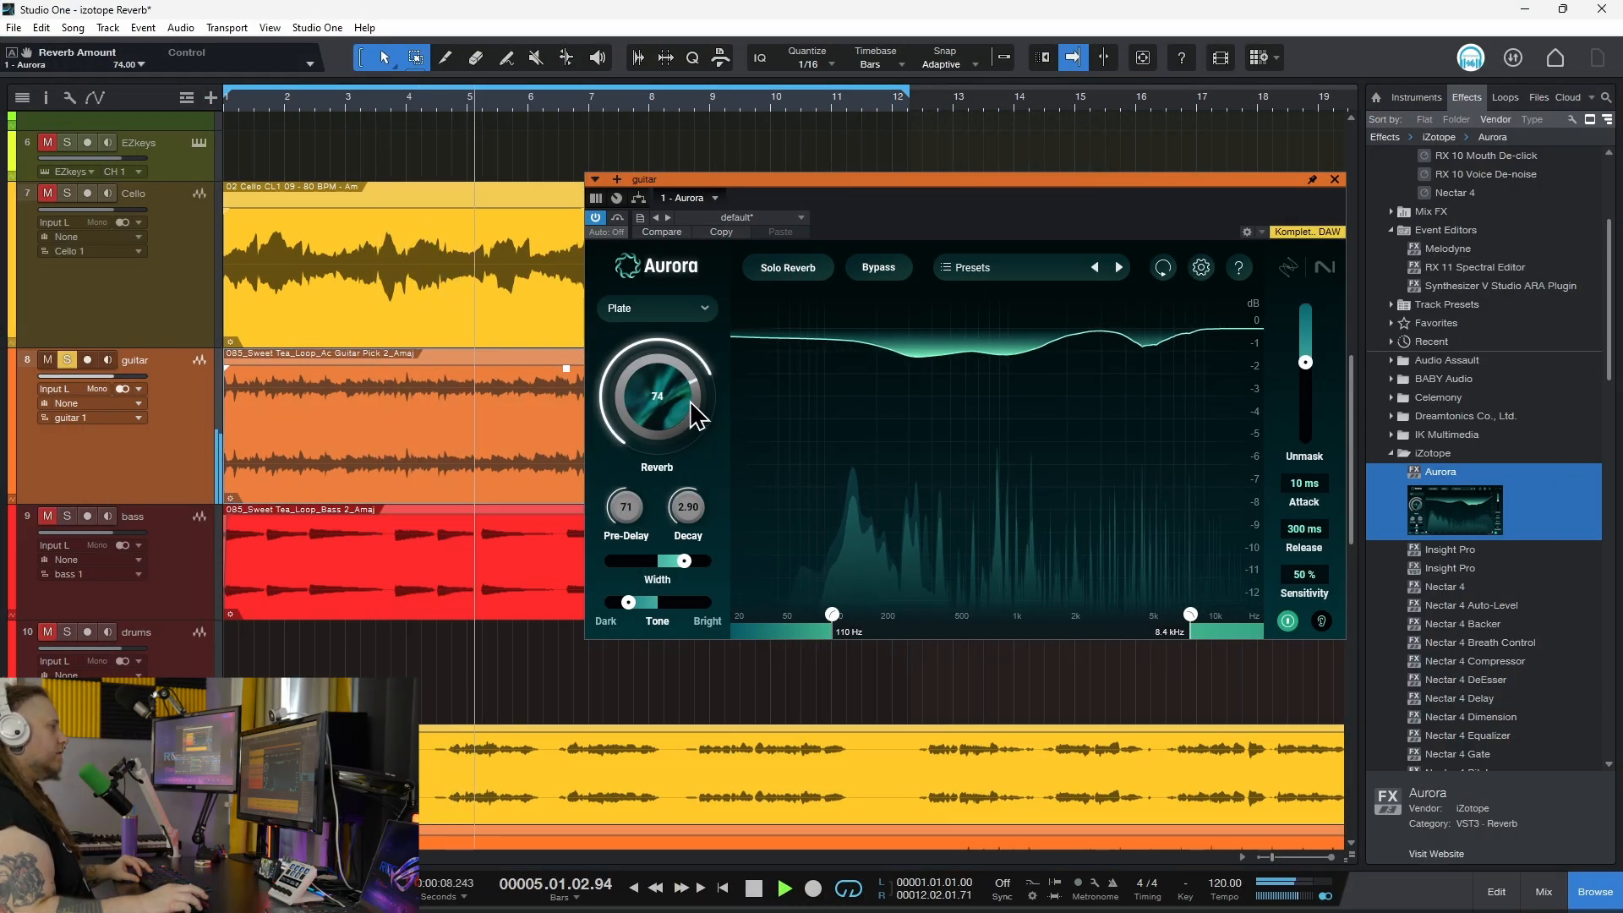
{"action": "left_click", "coordinate": [596, 218]}
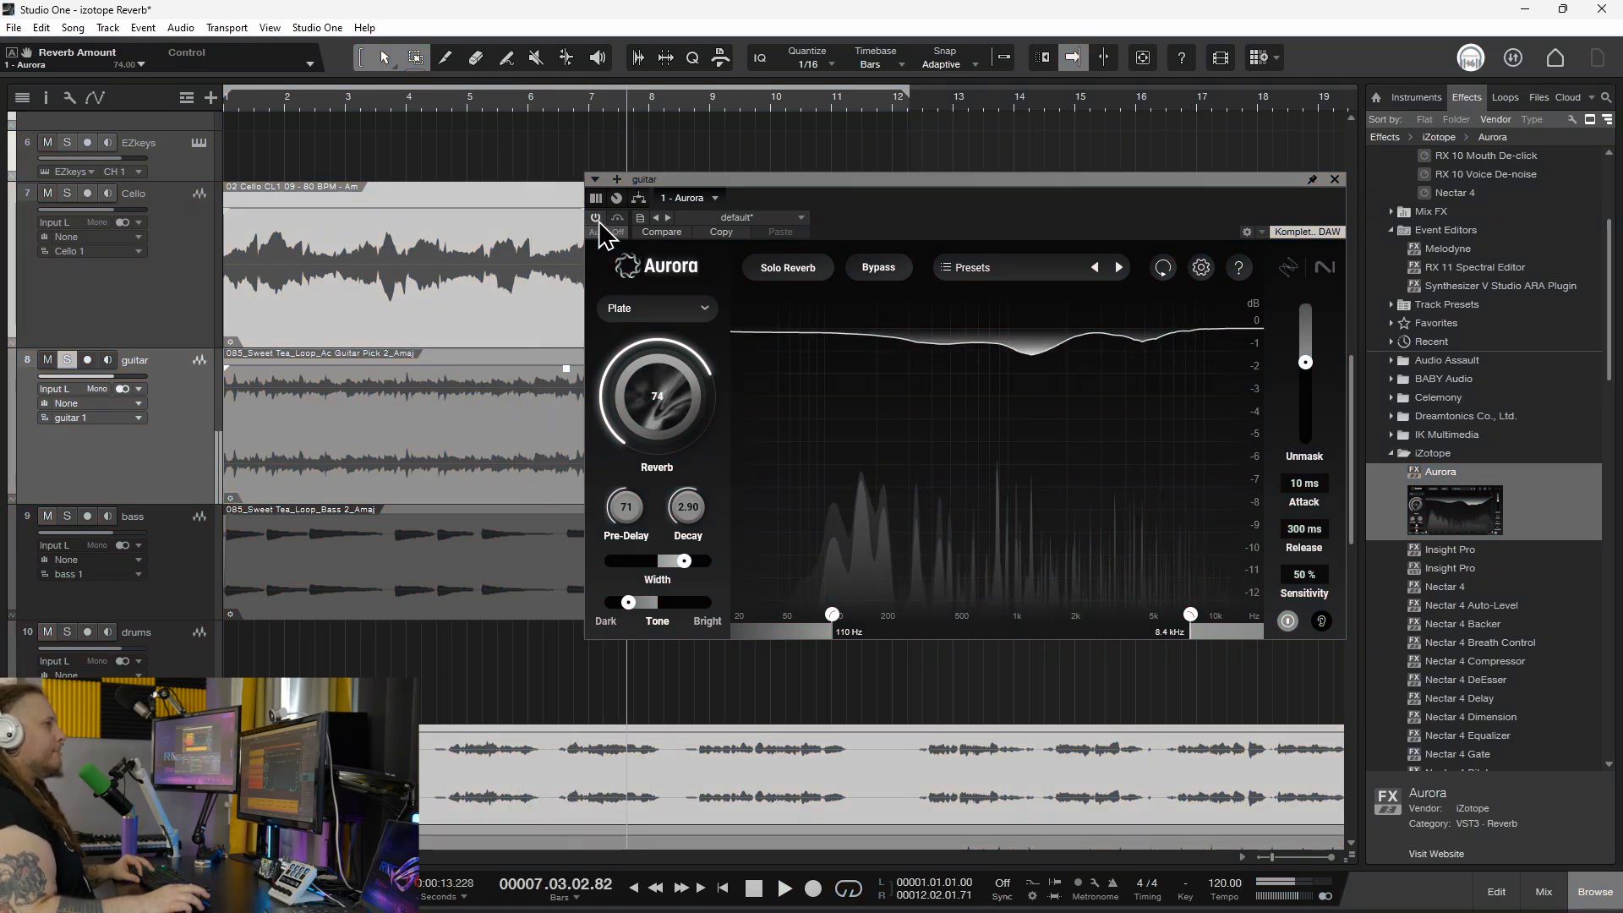
{"action": "left_click", "coordinate": [597, 220]}
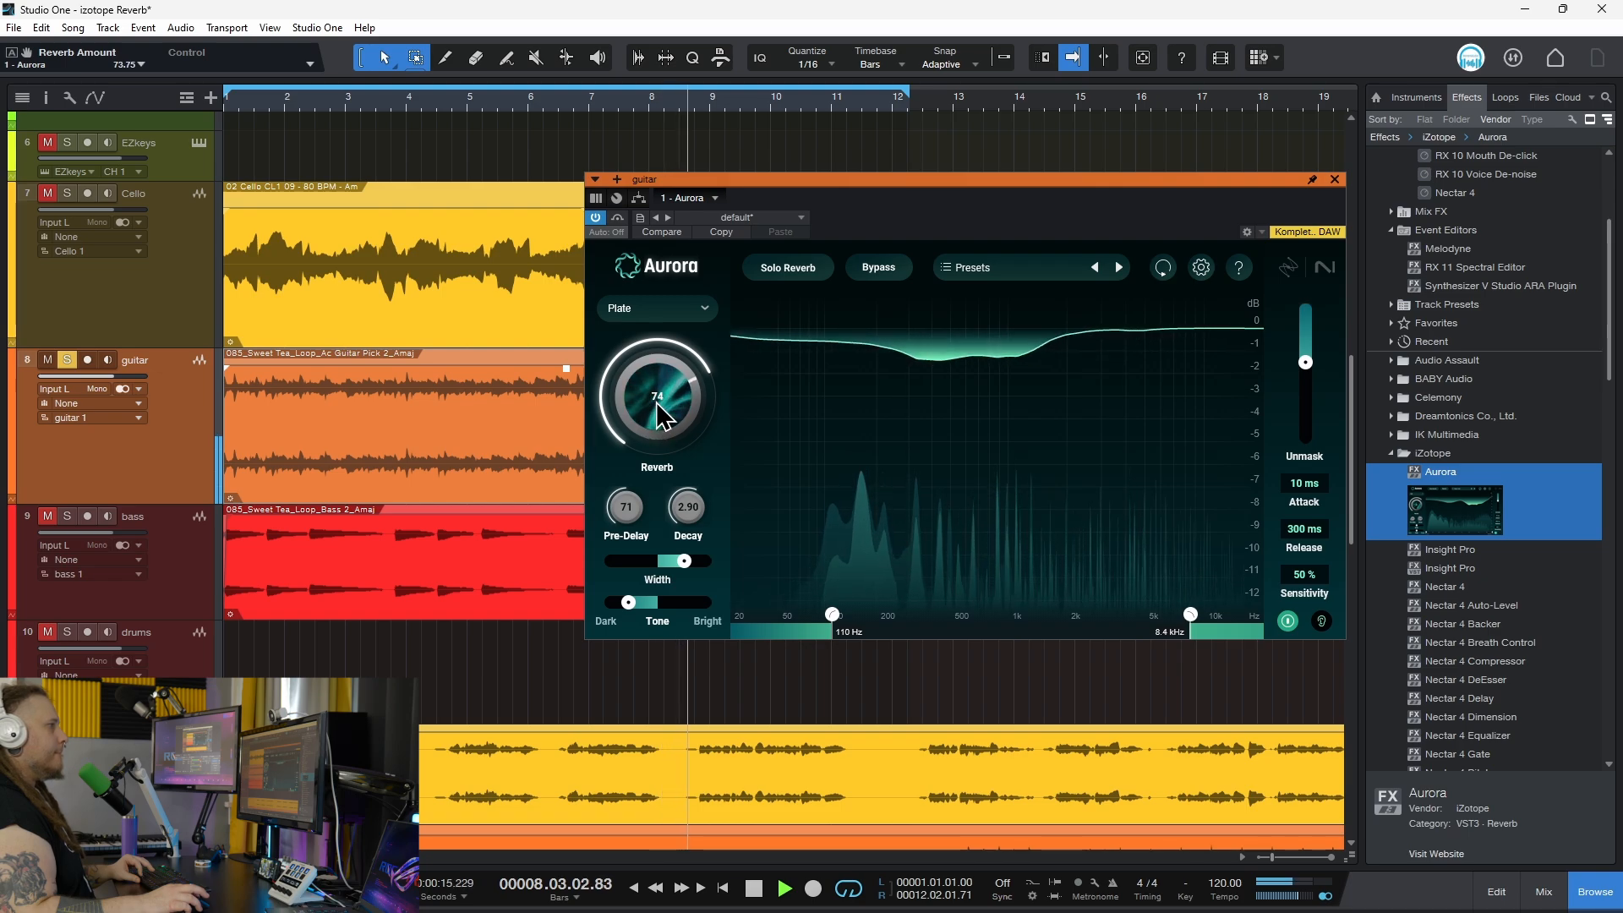
Set the guitar's Pre-Delay to 21 and Reverb to 72, and solo the bass together with the guitar.
{"action": "mouse_move", "coordinate": [637, 506]}
{"action": "left_mouse_down"}
{"action": "mouse_move", "coordinate": [622, 566]}
{"action": "mouse_move", "coordinate": [624, 502]}
{"action": "left_mouse_up"}
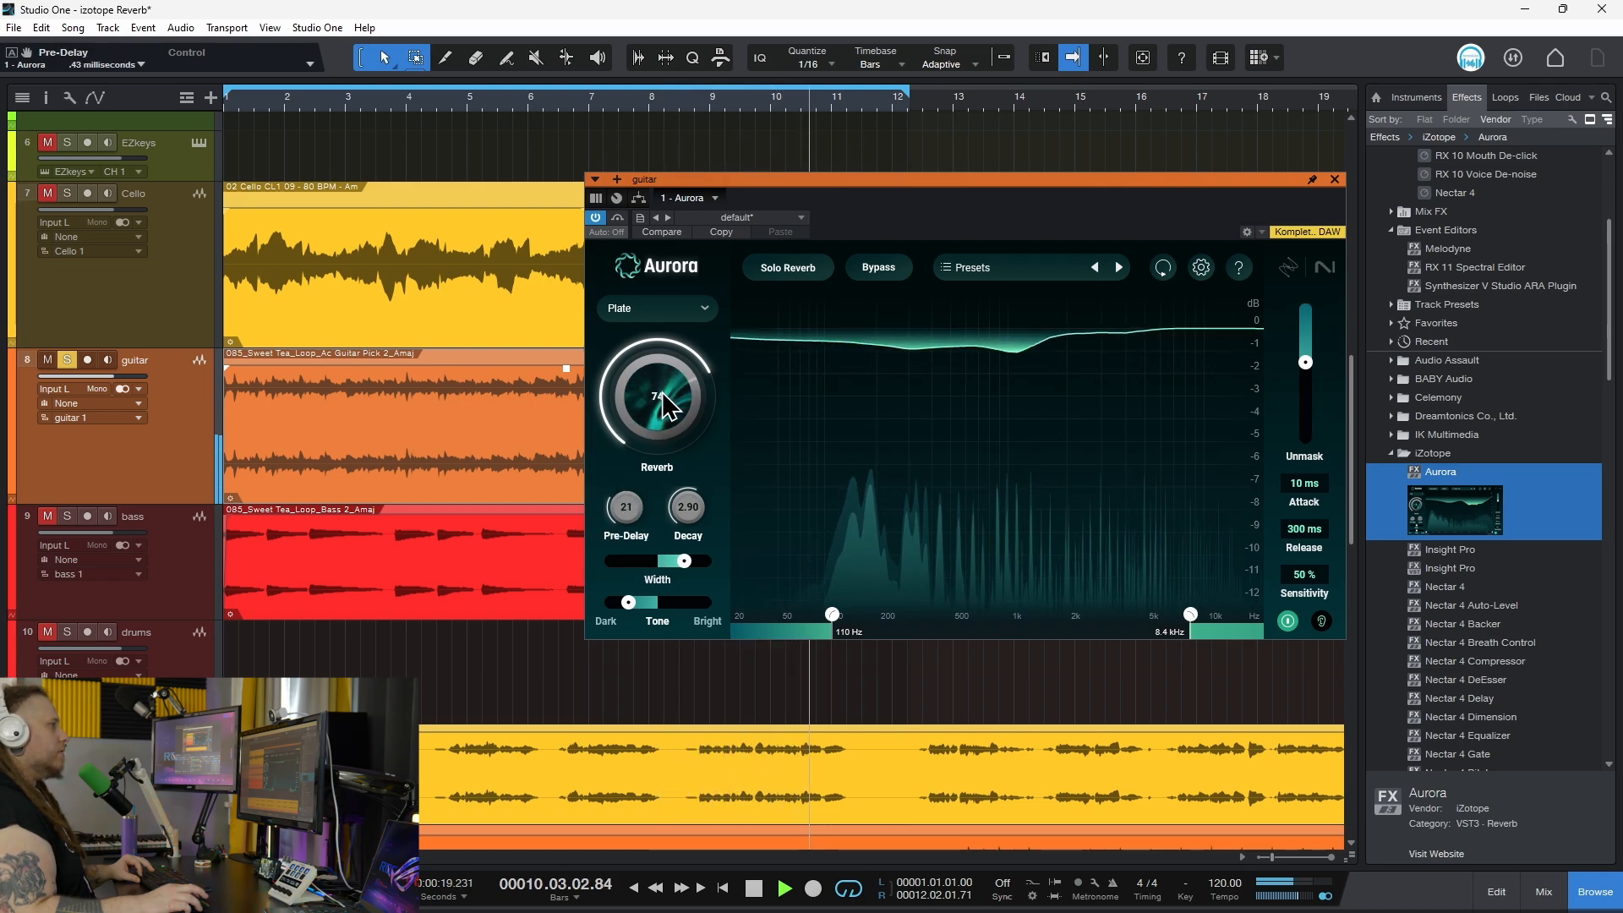
{"action": "left_click", "coordinate": [67, 516]}
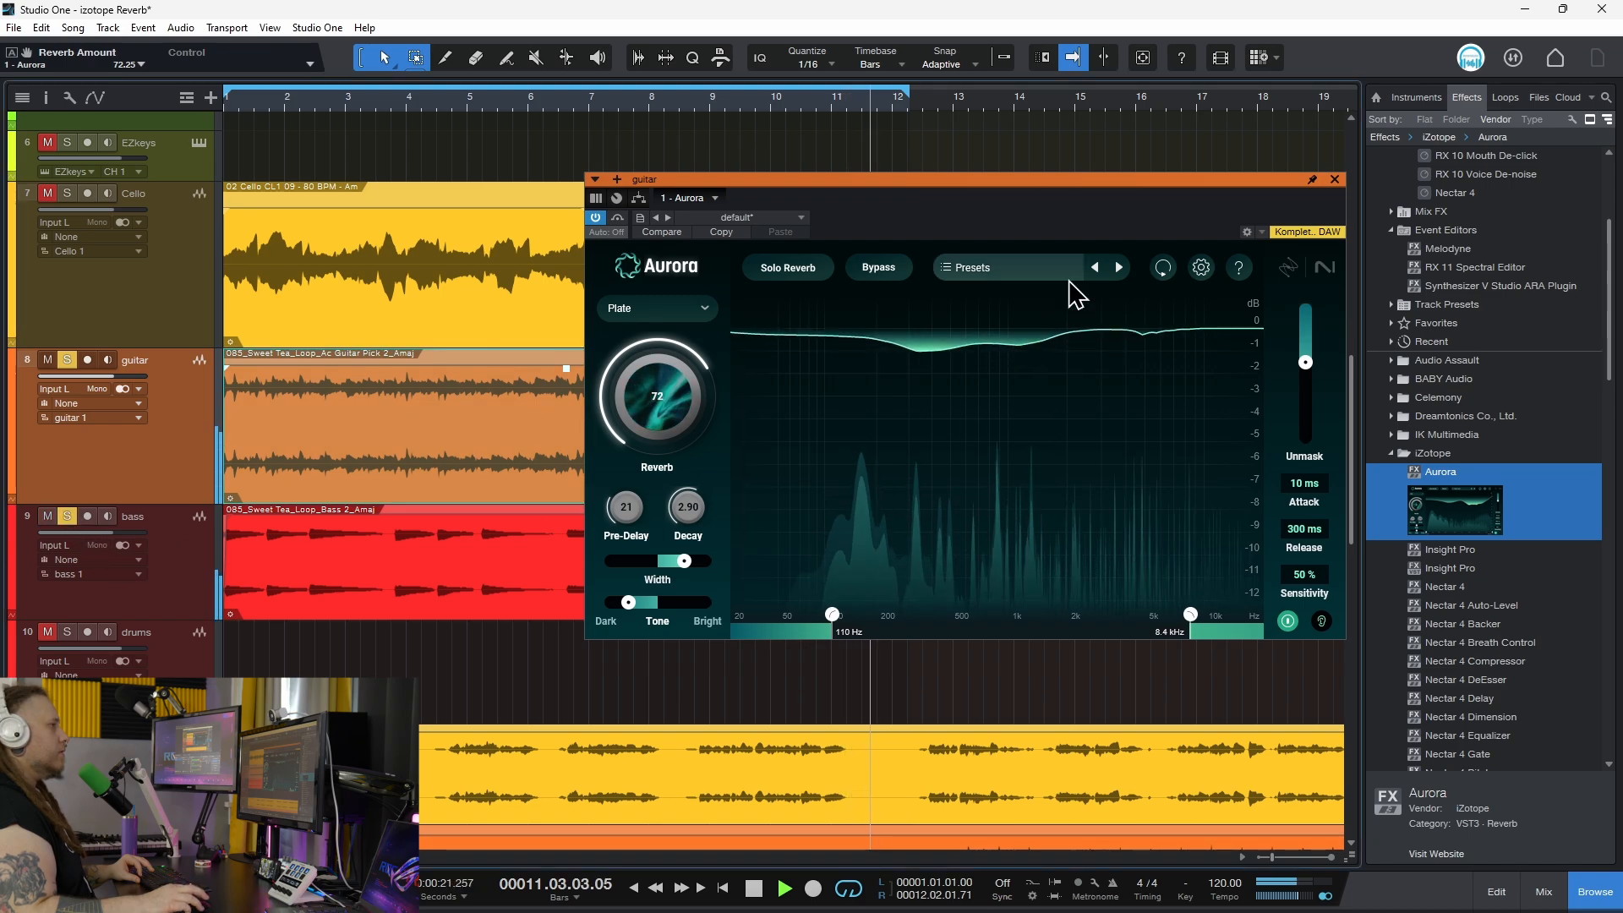
{"action": "left_click_drag", "start_coordinate": [1205, 176], "coordinate": [1191, 158]}
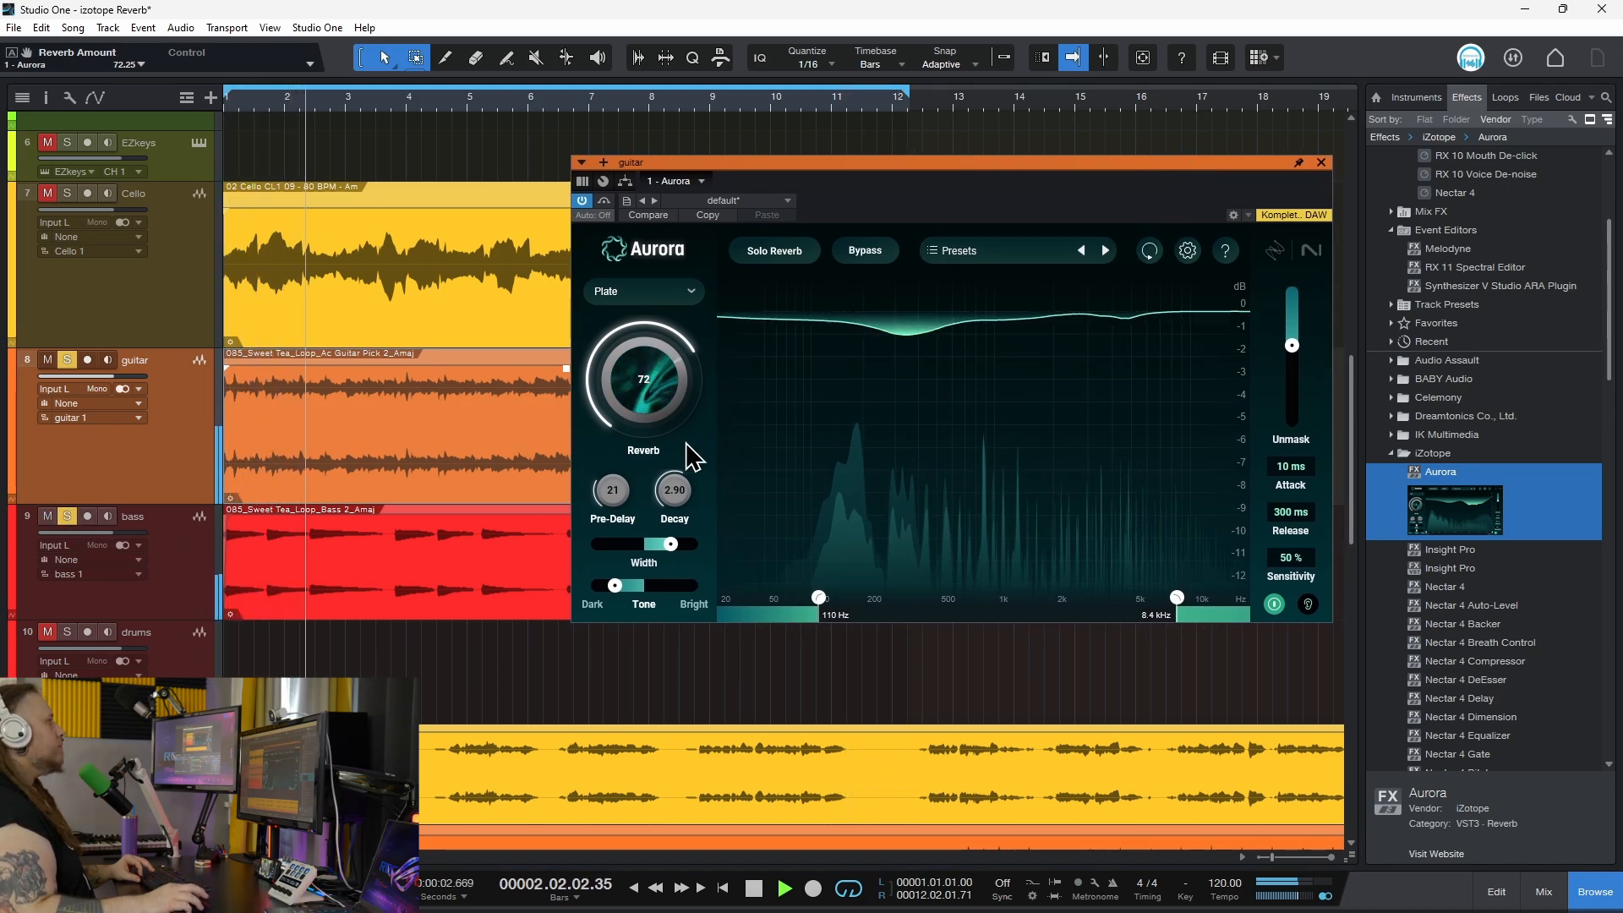
Lower Reverb to about 31 on the guitar's Aurora and 32 on the bass's Aurora, and play both tracks.
{"action": "left_click_drag", "start_coordinate": [636, 372], "coordinate": [655, 422]}
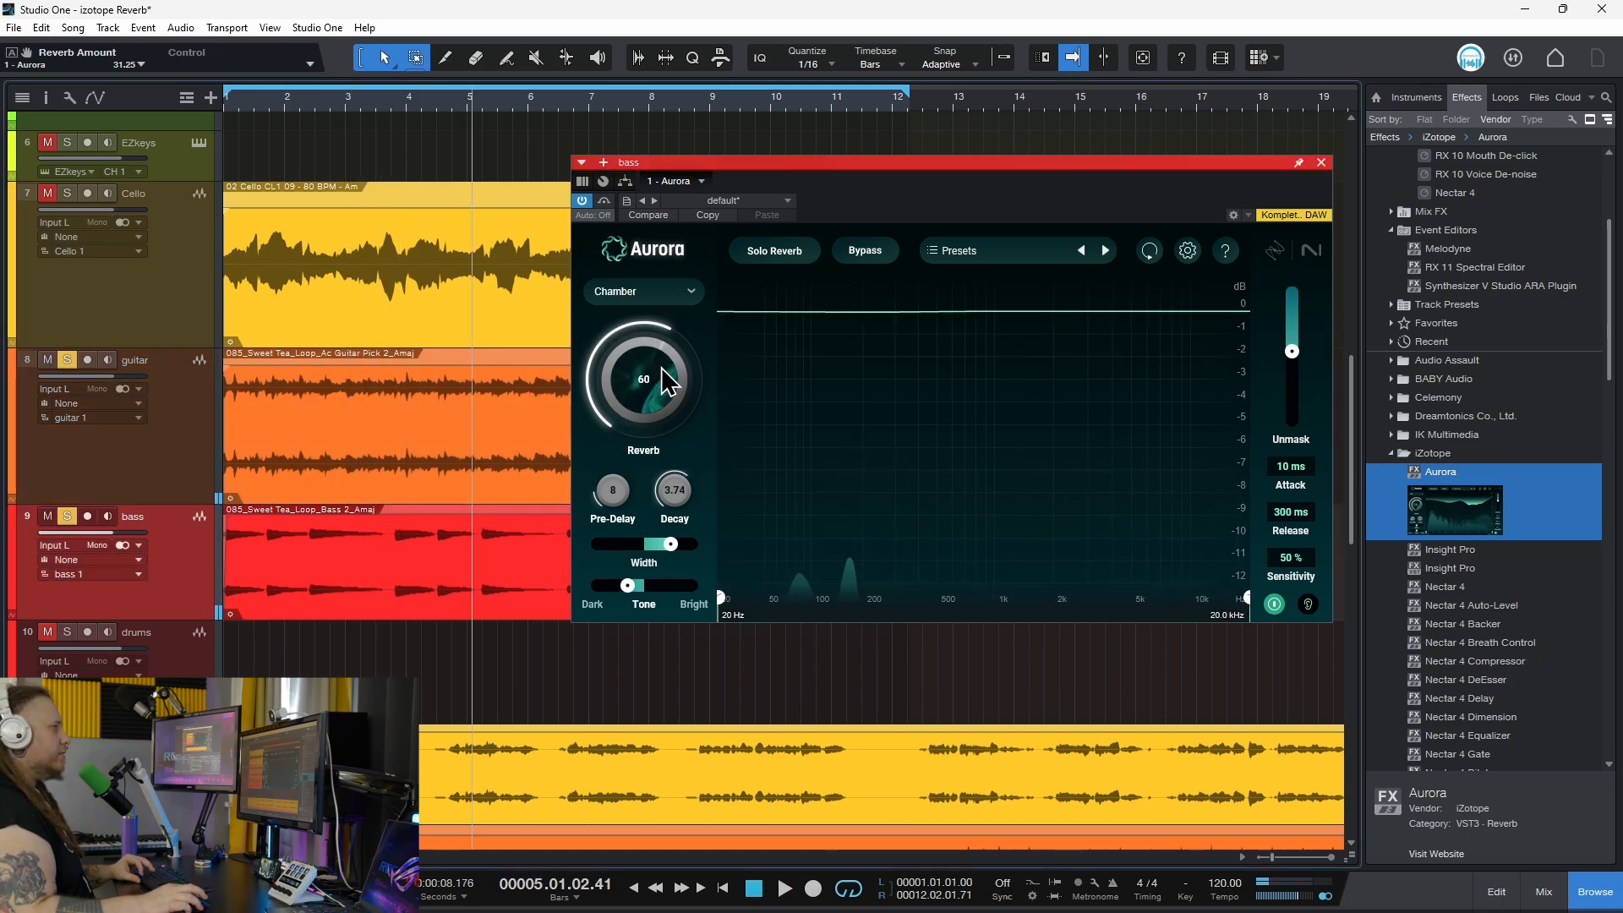
{"action": "left_click_drag", "start_coordinate": [662, 367], "coordinate": [619, 462]}
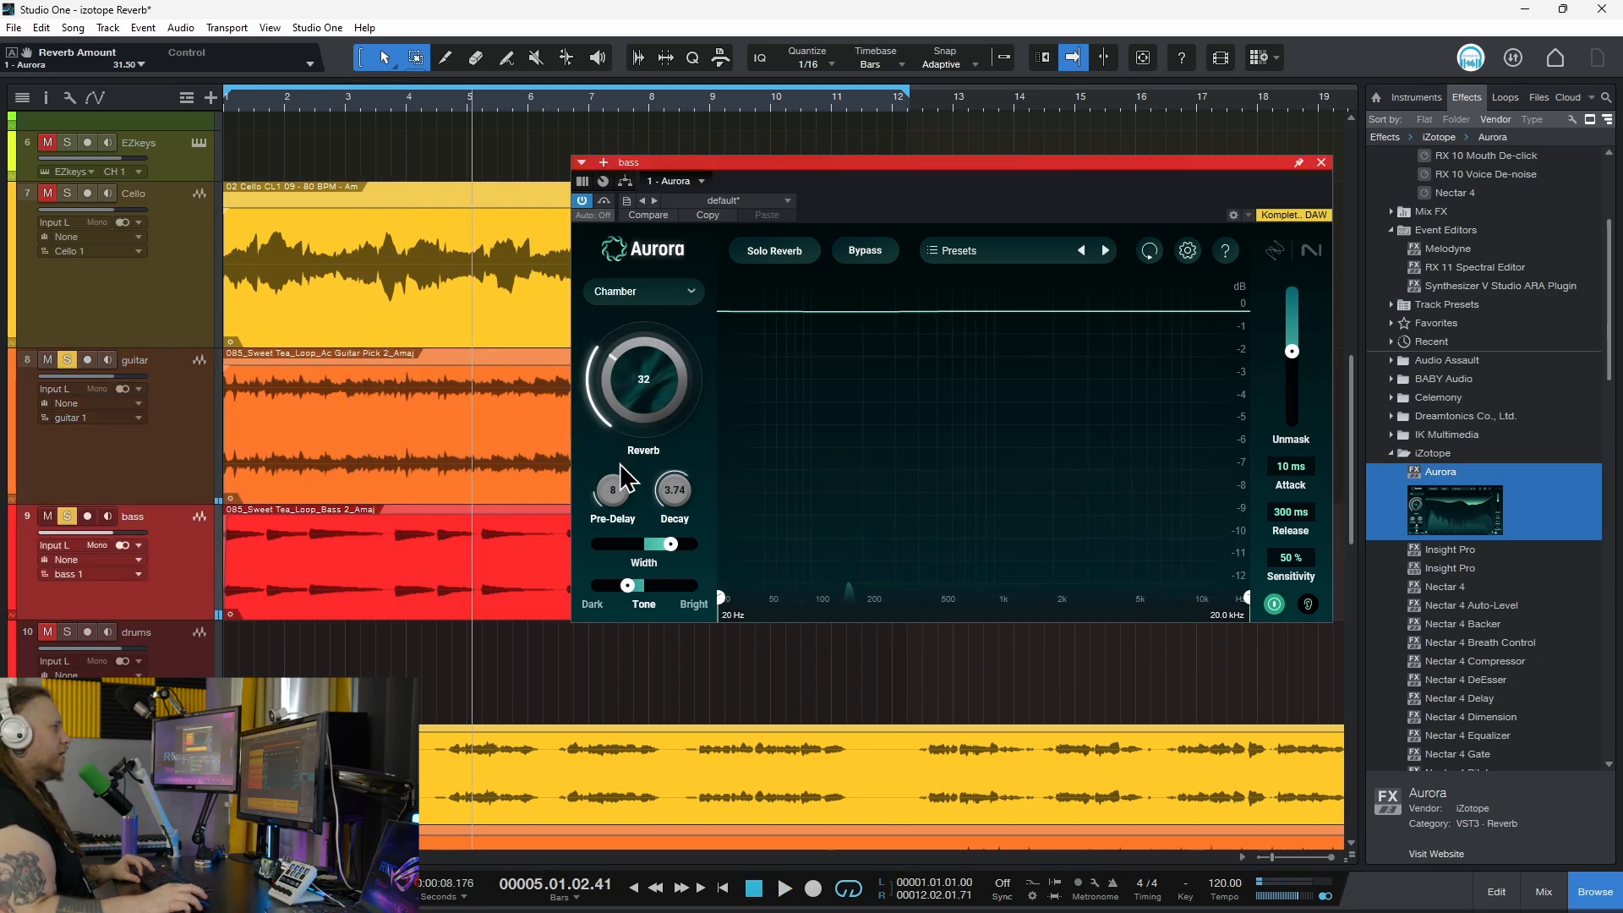
{"action": "key", "text": "space"}
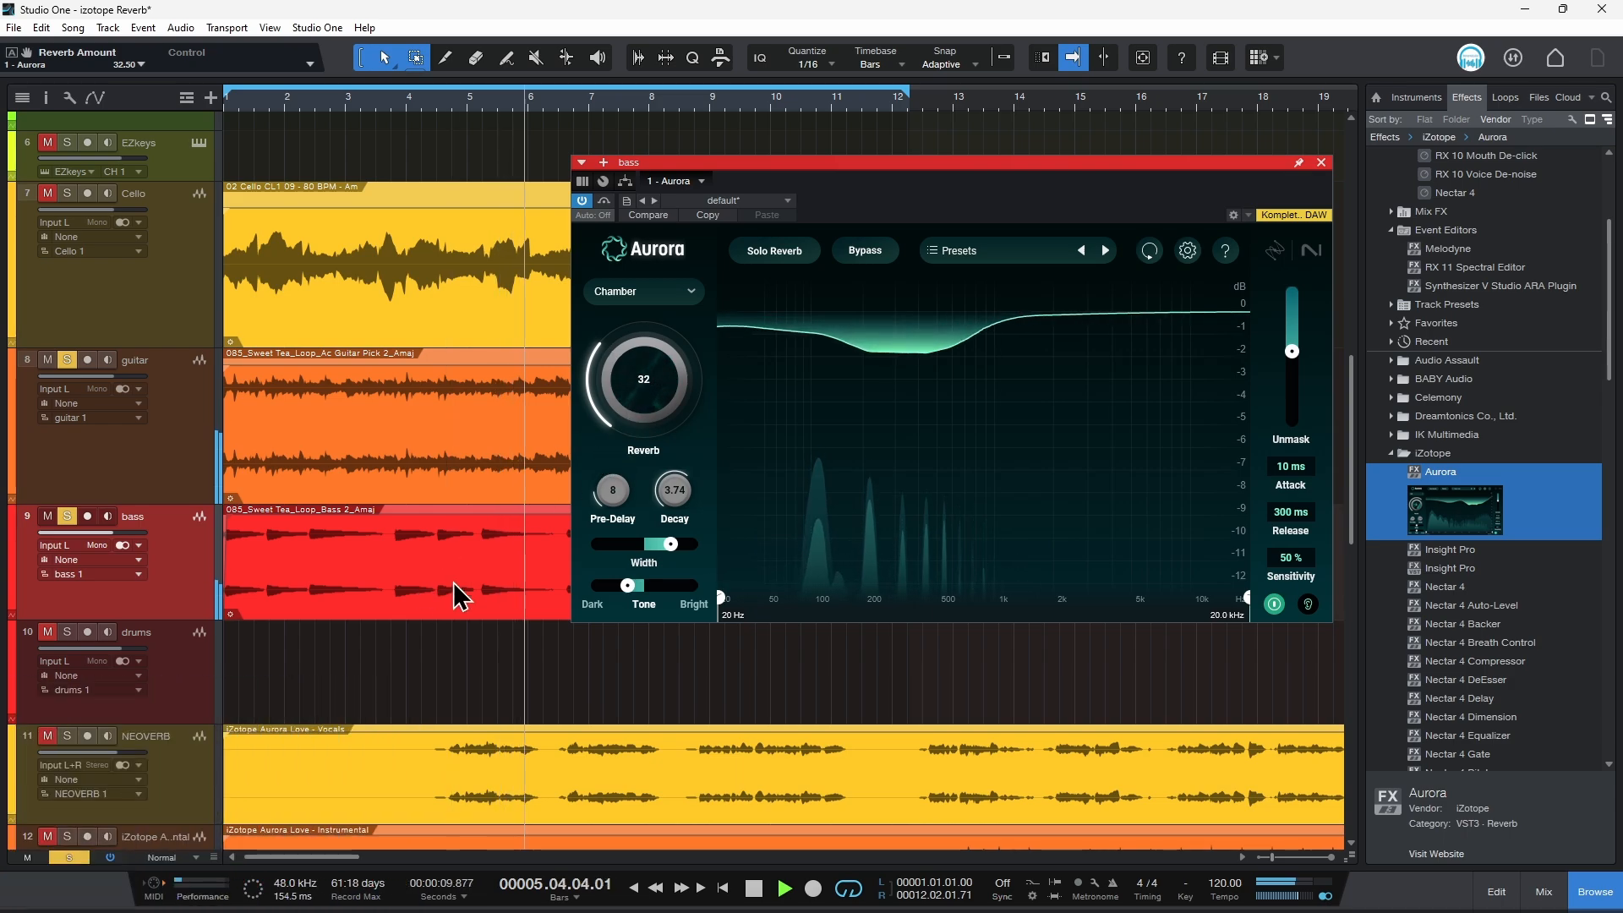
Compare the guitar and bass with all insert effects bypassed and back on, stopping playback at the end.
{"action": "left_click", "coordinate": [109, 859]}
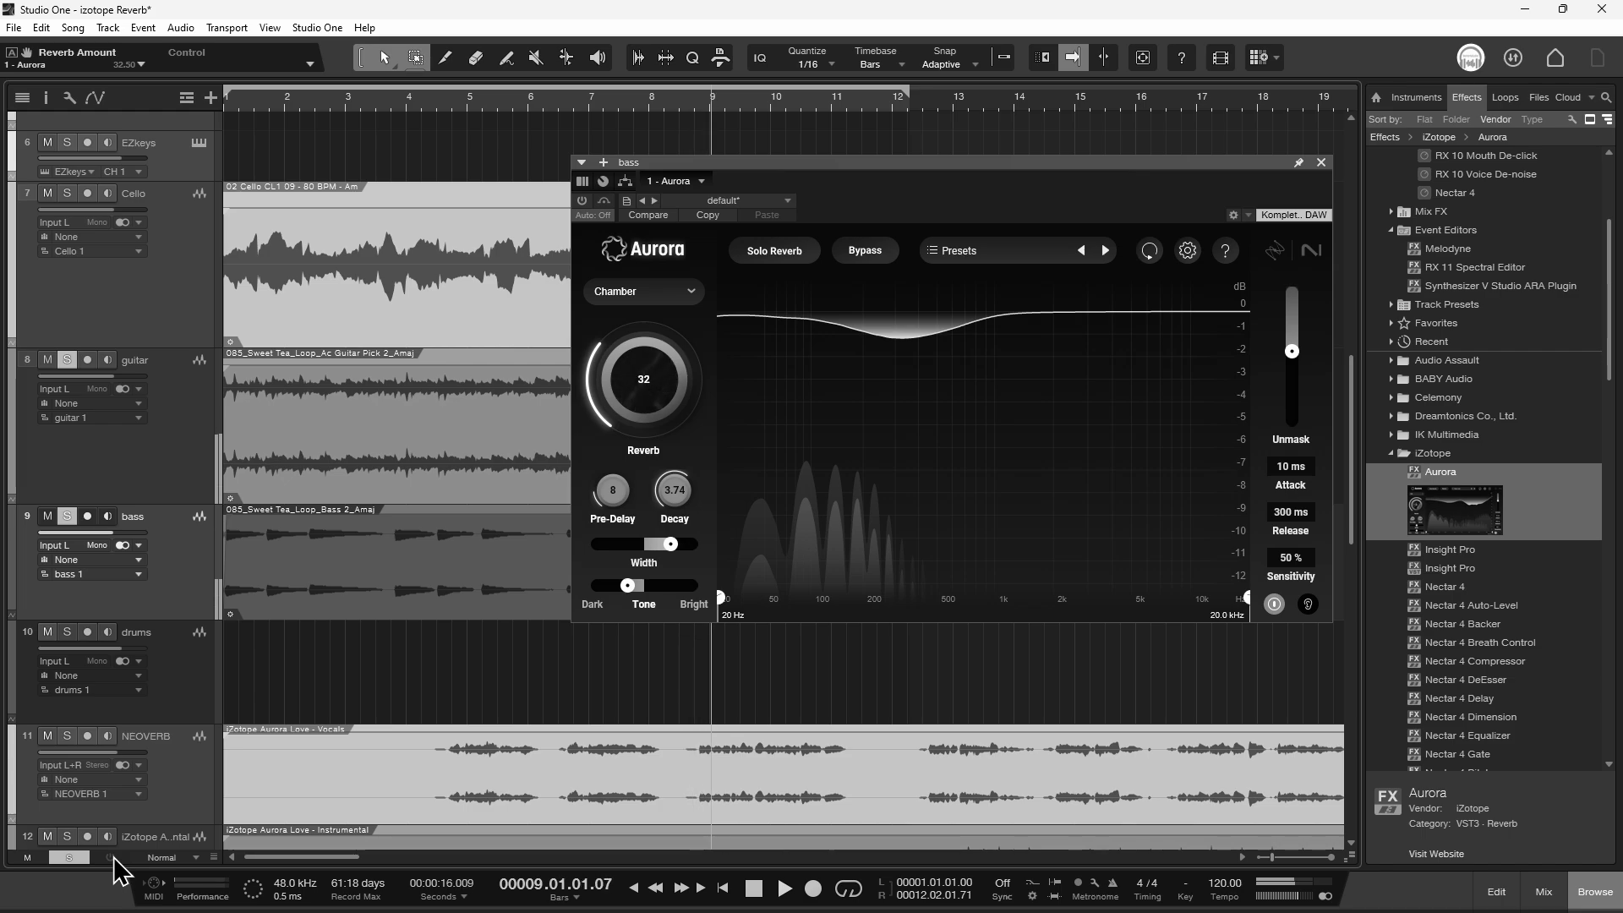
{"action": "left_click", "coordinate": [109, 858]}
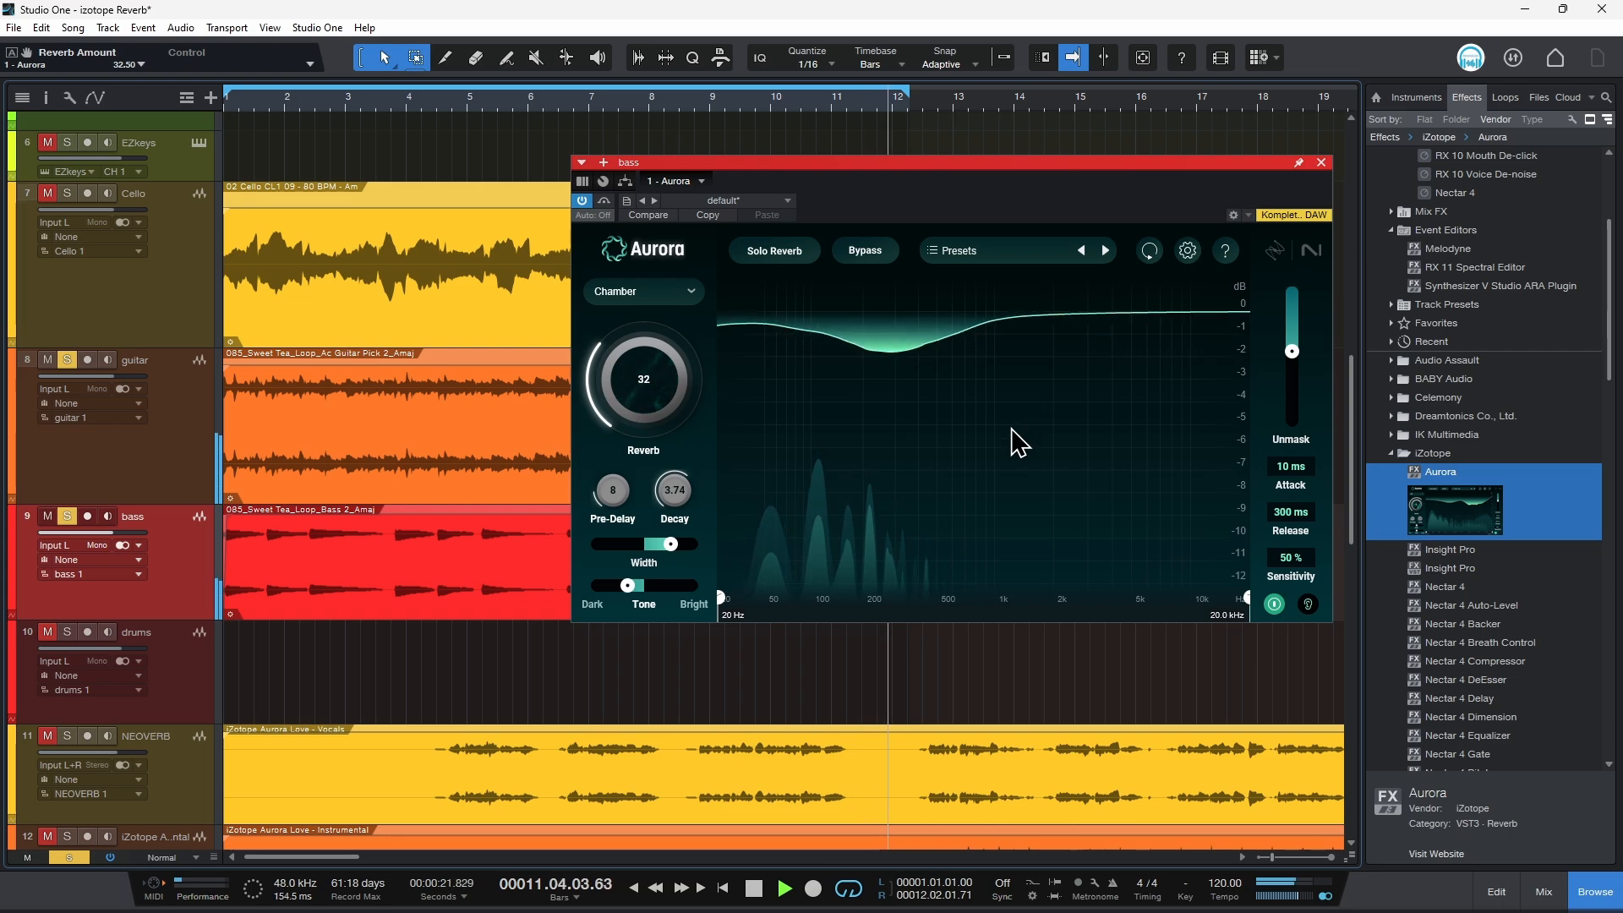
{"action": "key", "text": "space"}
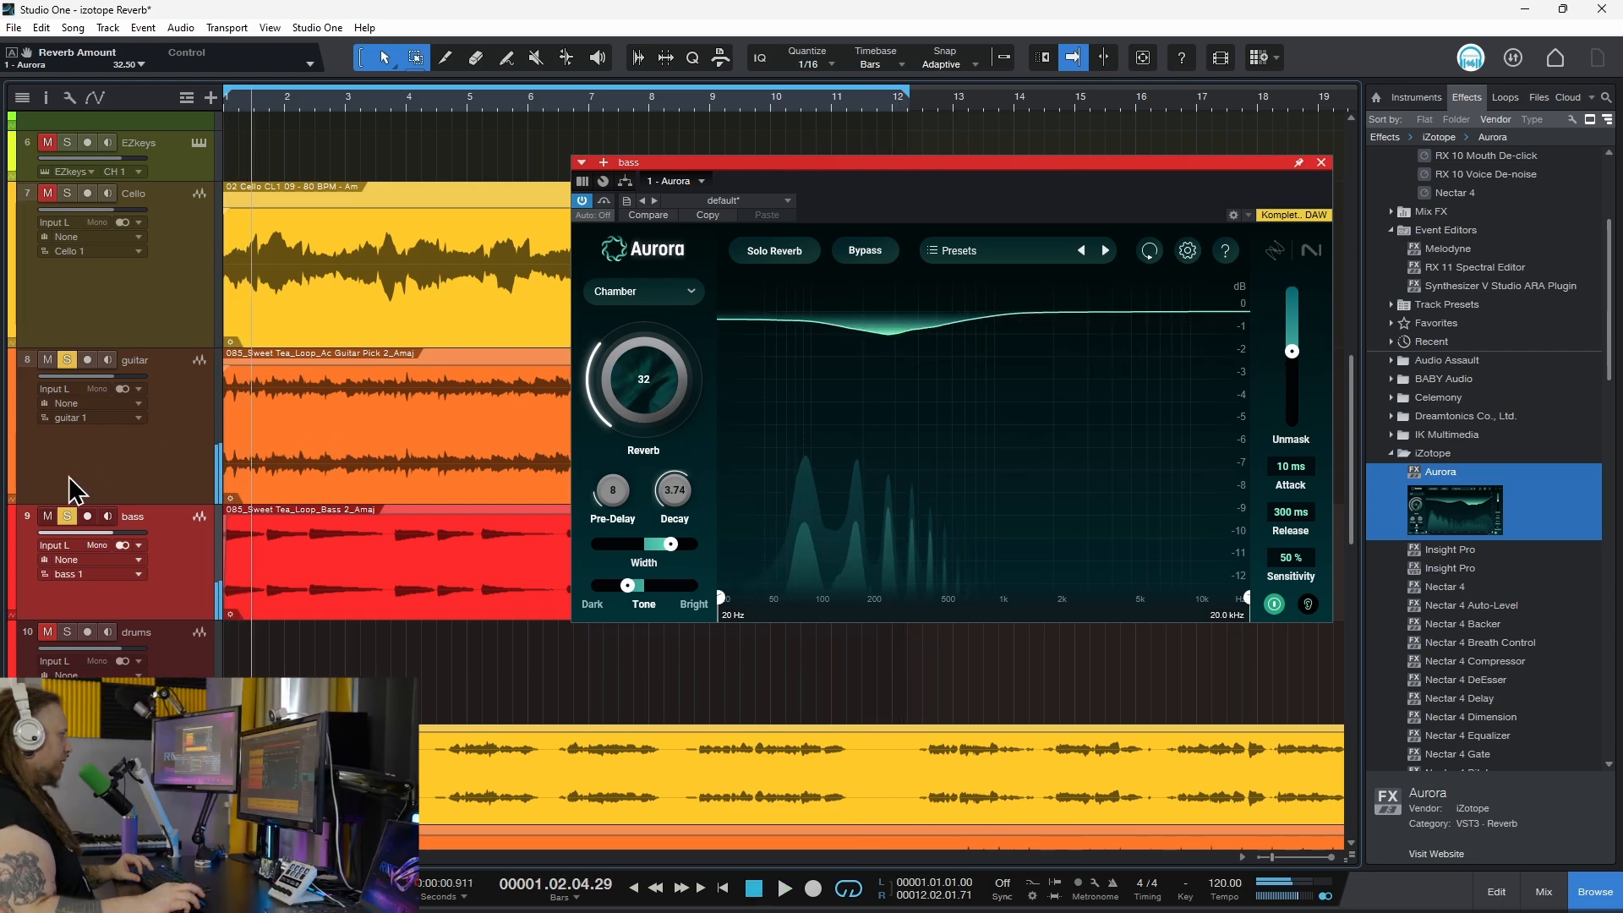
Unsolo the bass, close its Aurora, and play the Swingin' Echoes of Aurora tracks from the song start.
{"action": "left_click", "coordinate": [67, 515]}
{"action": "scroll", "coordinate": [380, 409], "scroll_direction": "down", "scroll_amount": 8}
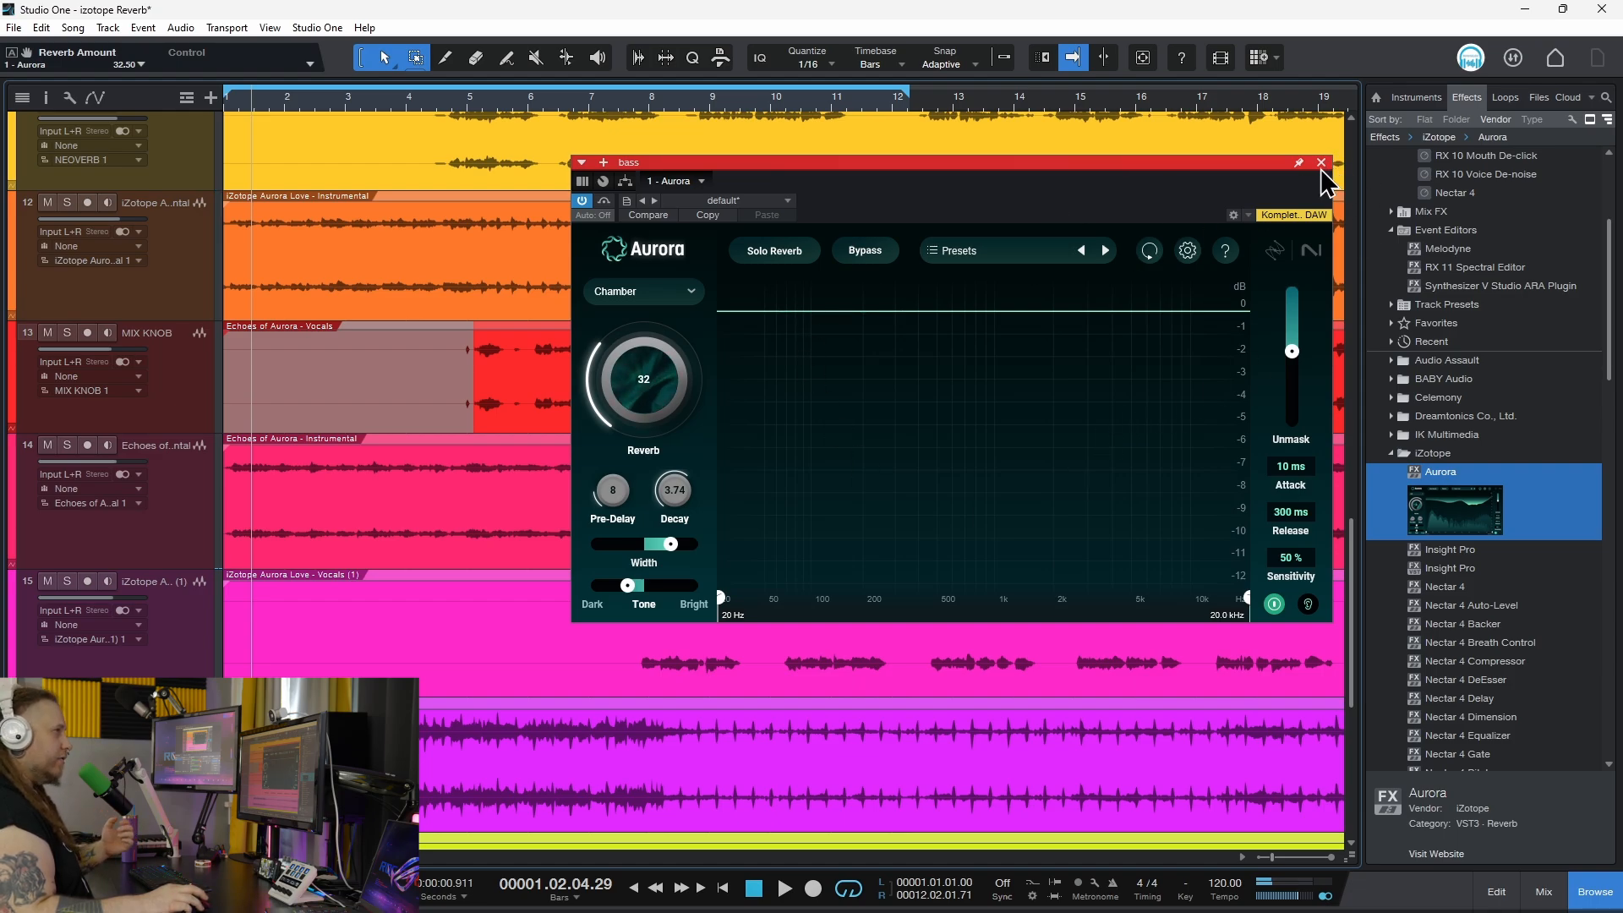
{"action": "left_click", "coordinate": [1322, 162]}
{"action": "scroll", "coordinate": [668, 485], "scroll_direction": "down", "scroll_amount": 6}
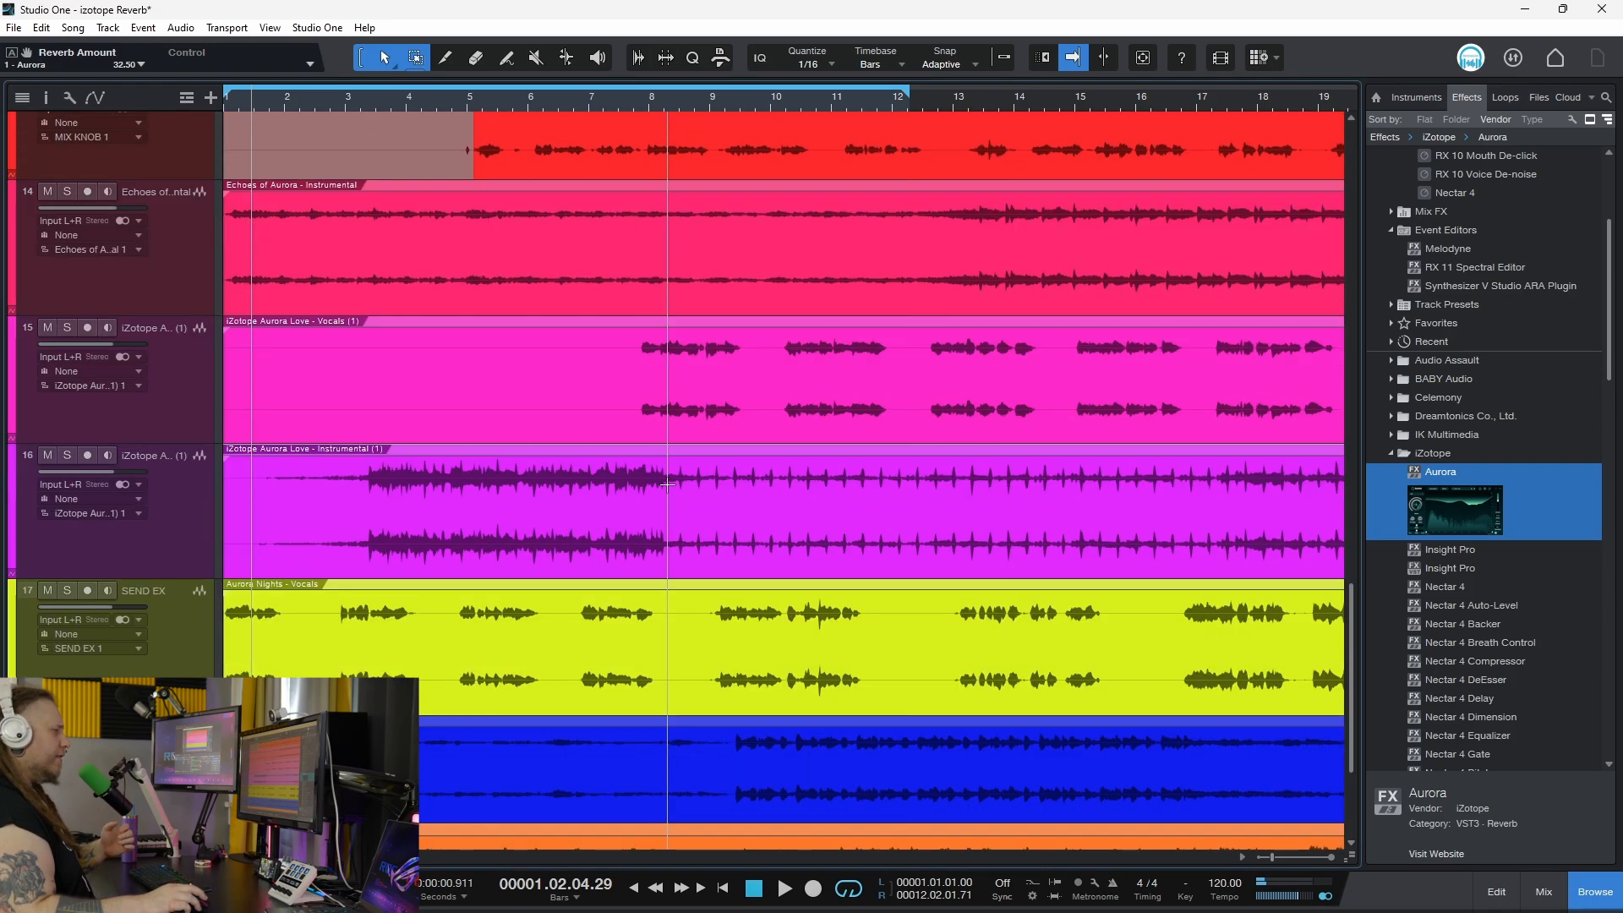
{"action": "key", "text": "Home"}
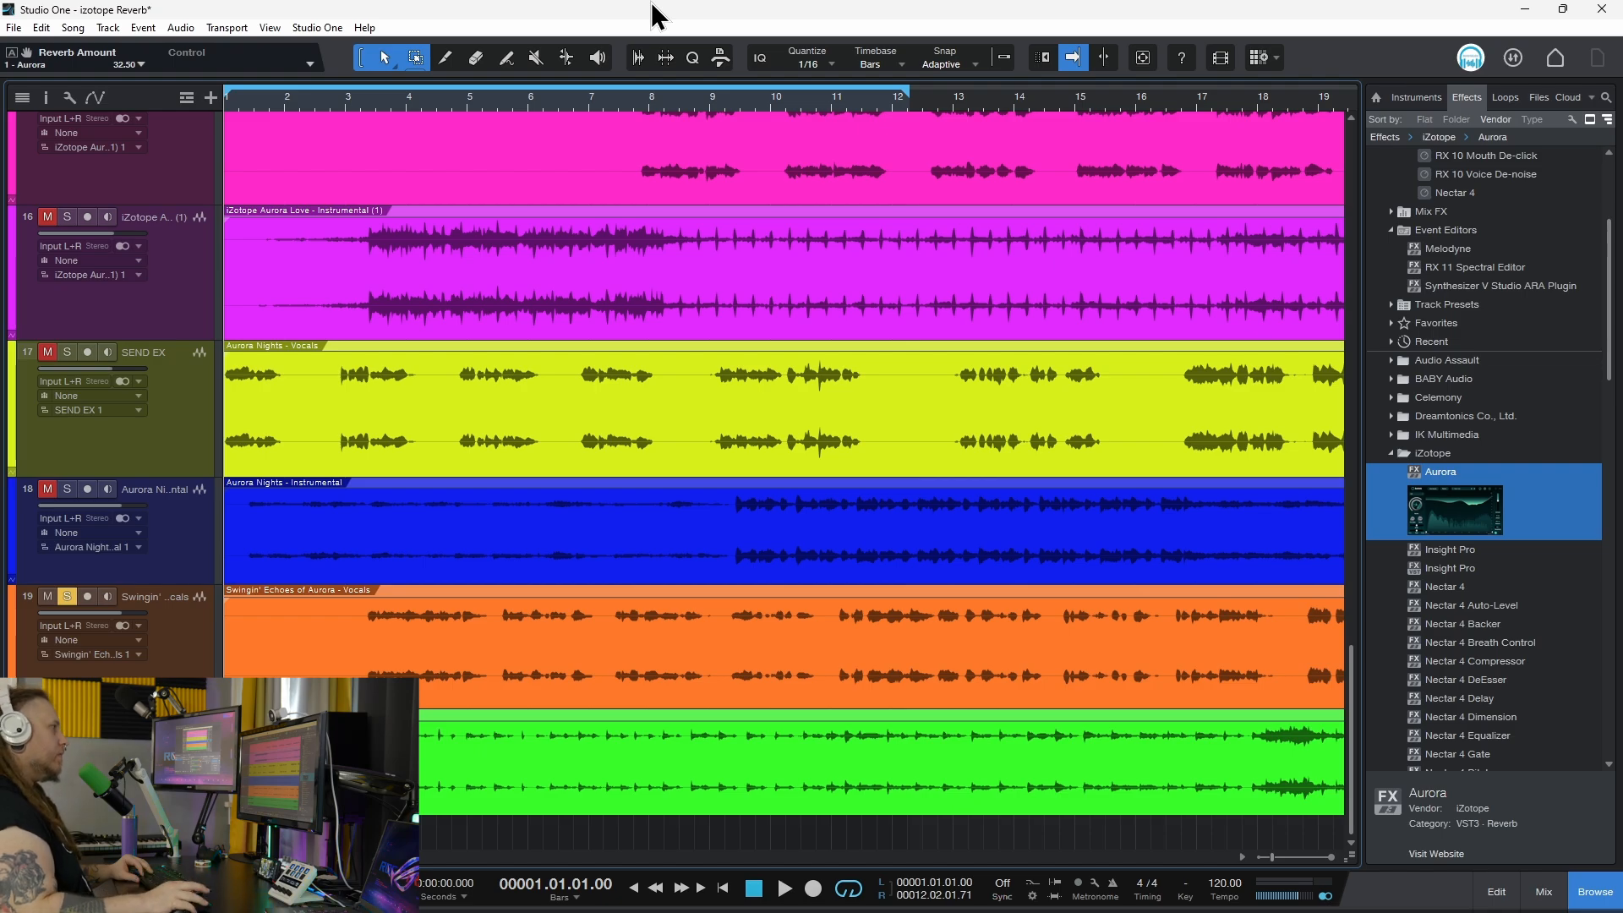
{"action": "left_click", "coordinate": [615, 695]}
{"action": "key", "text": "space"}
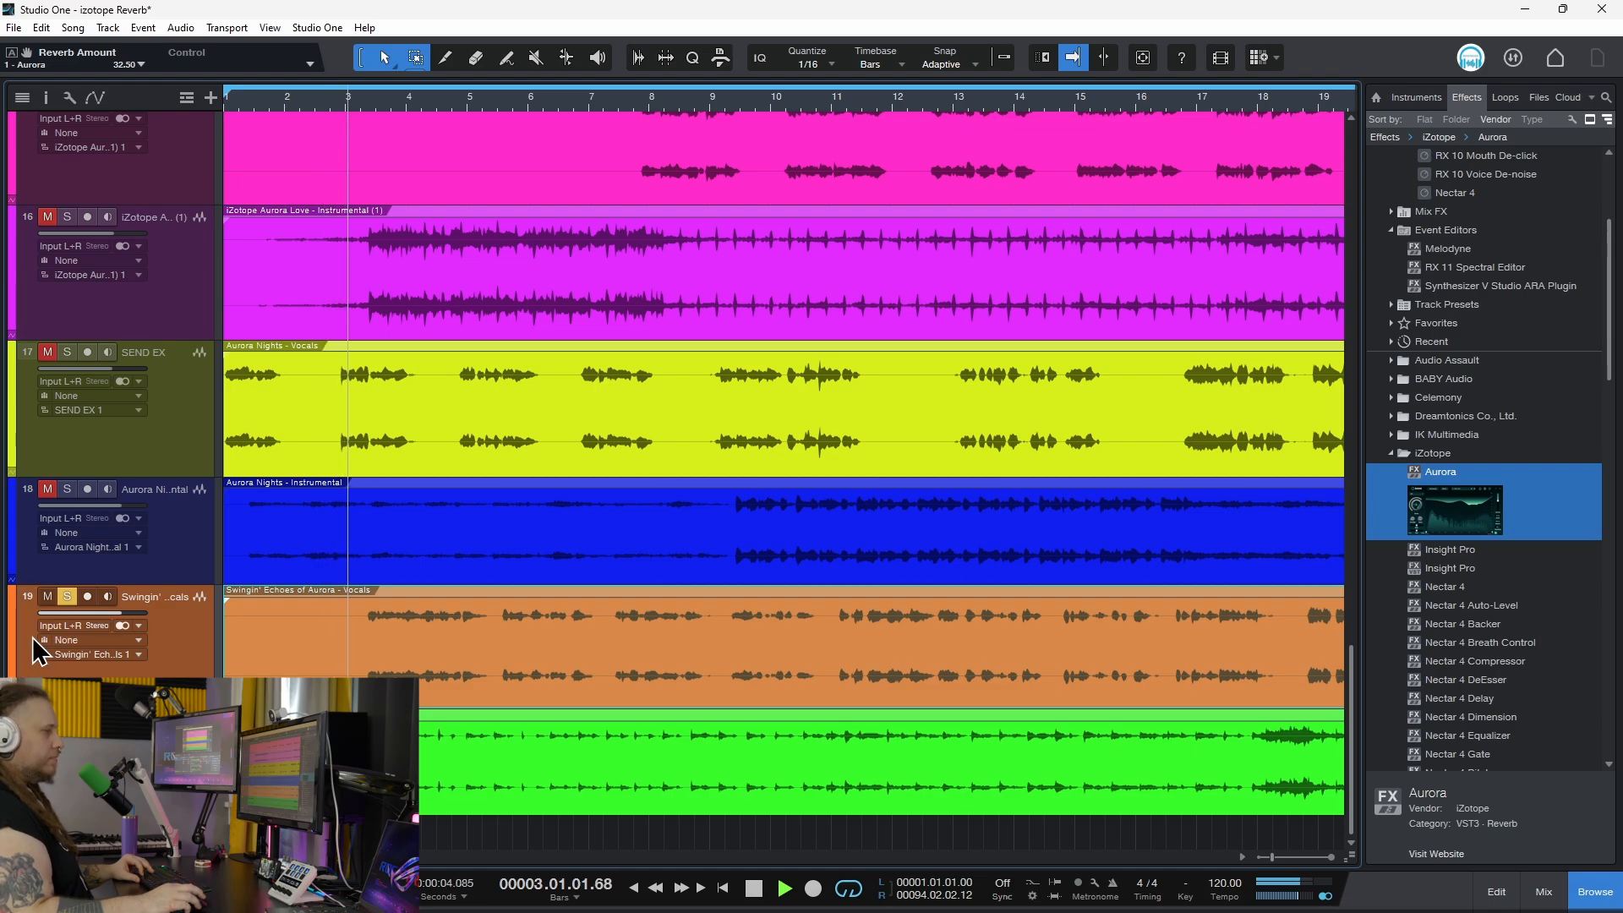
Open Aurora on the Swingin' Echoes vocals, set Reverb to 53 and Unmask to 17, and stop playback.
{"action": "double_click", "coordinate": [26, 605]}
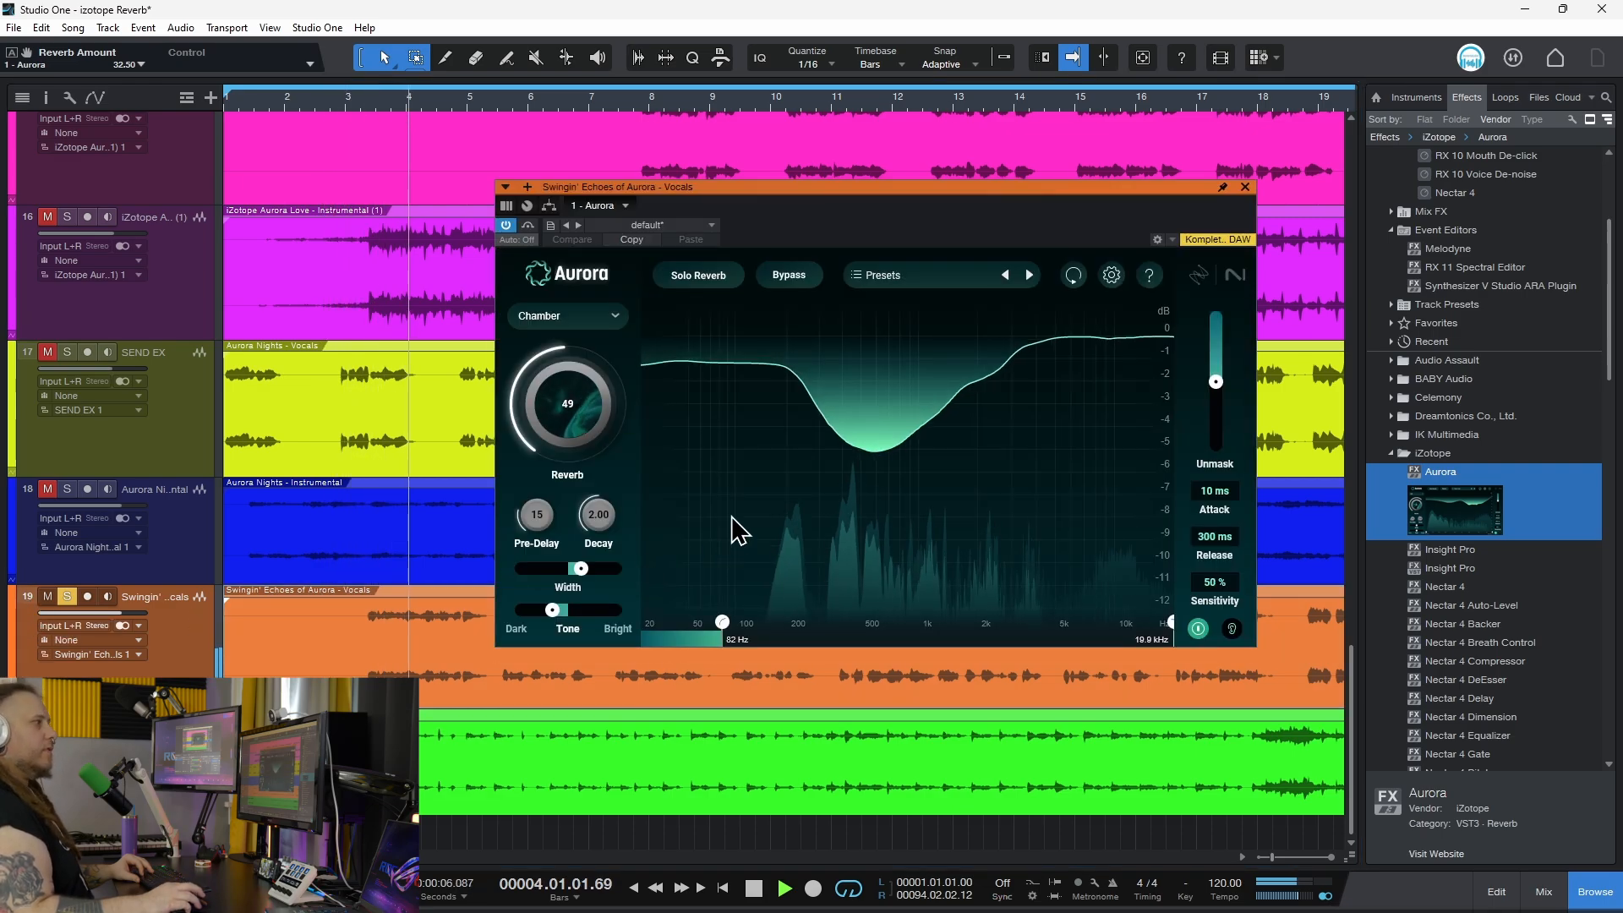
{"action": "left_click_drag", "start_coordinate": [977, 186], "coordinate": [997, 178]}
{"action": "mouse_move", "coordinate": [1236, 375]}
{"action": "left_mouse_down"}
{"action": "mouse_move", "coordinate": [1236, 322]}
{"action": "mouse_move", "coordinate": [1231, 358]}
{"action": "left_mouse_up"}
{"action": "left_click_drag", "start_coordinate": [616, 412], "coordinate": [624, 398]}
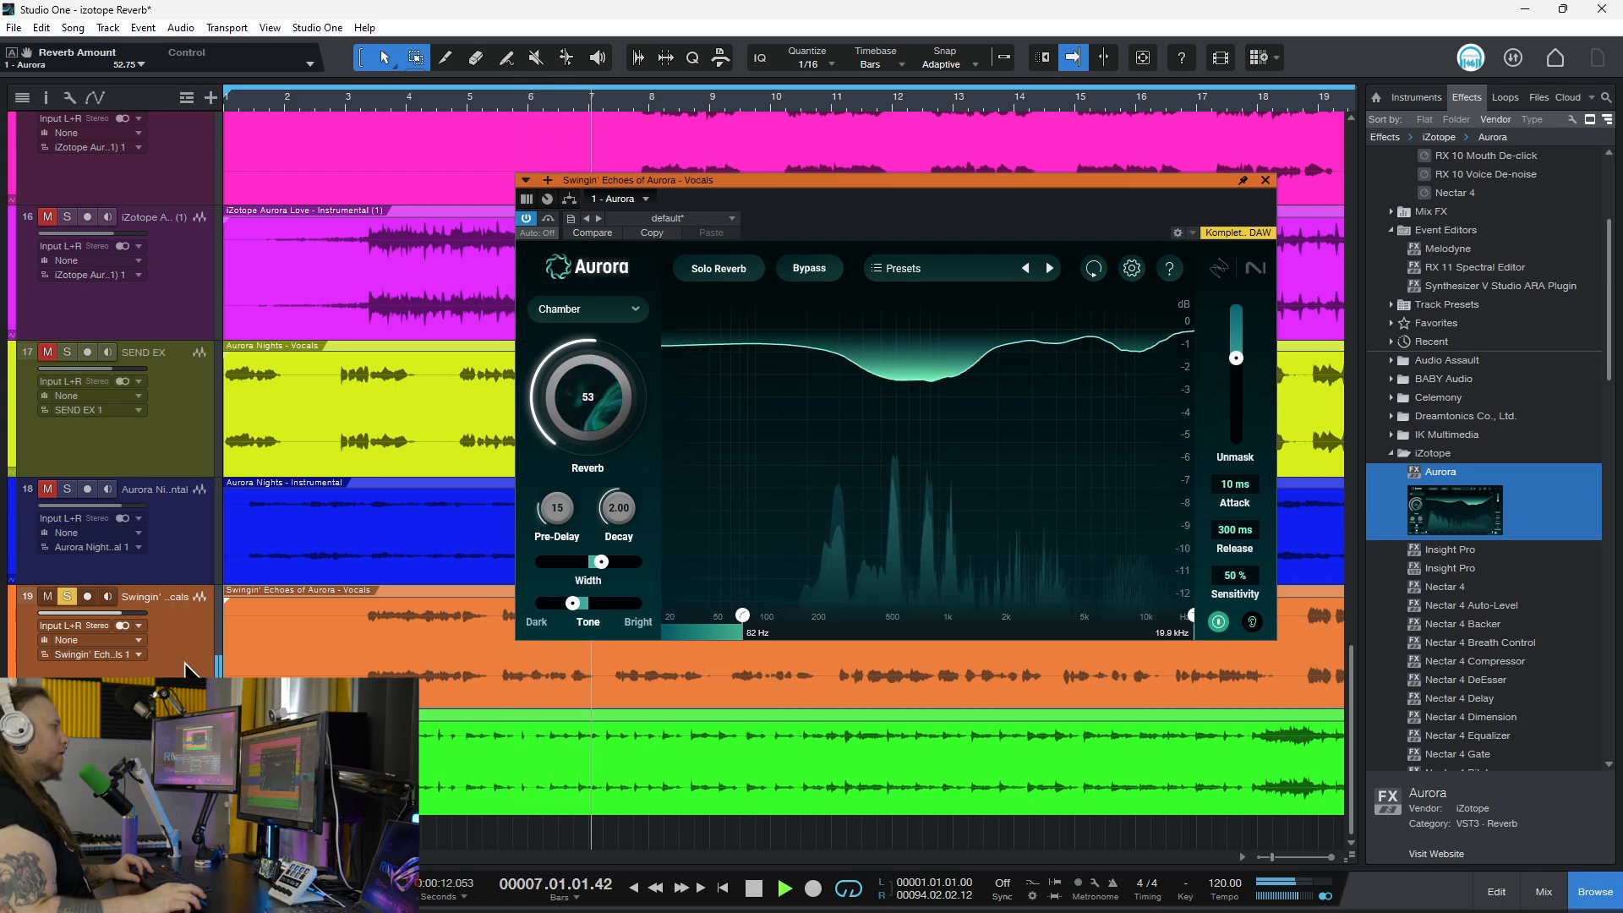
{"action": "mouse_move", "coordinate": [1237, 357]}
{"action": "left_mouse_down"}
{"action": "mouse_move", "coordinate": [1229, 381]}
{"action": "mouse_move", "coordinate": [1238, 371]}
{"action": "left_mouse_up"}
{"action": "key", "text": "space"}
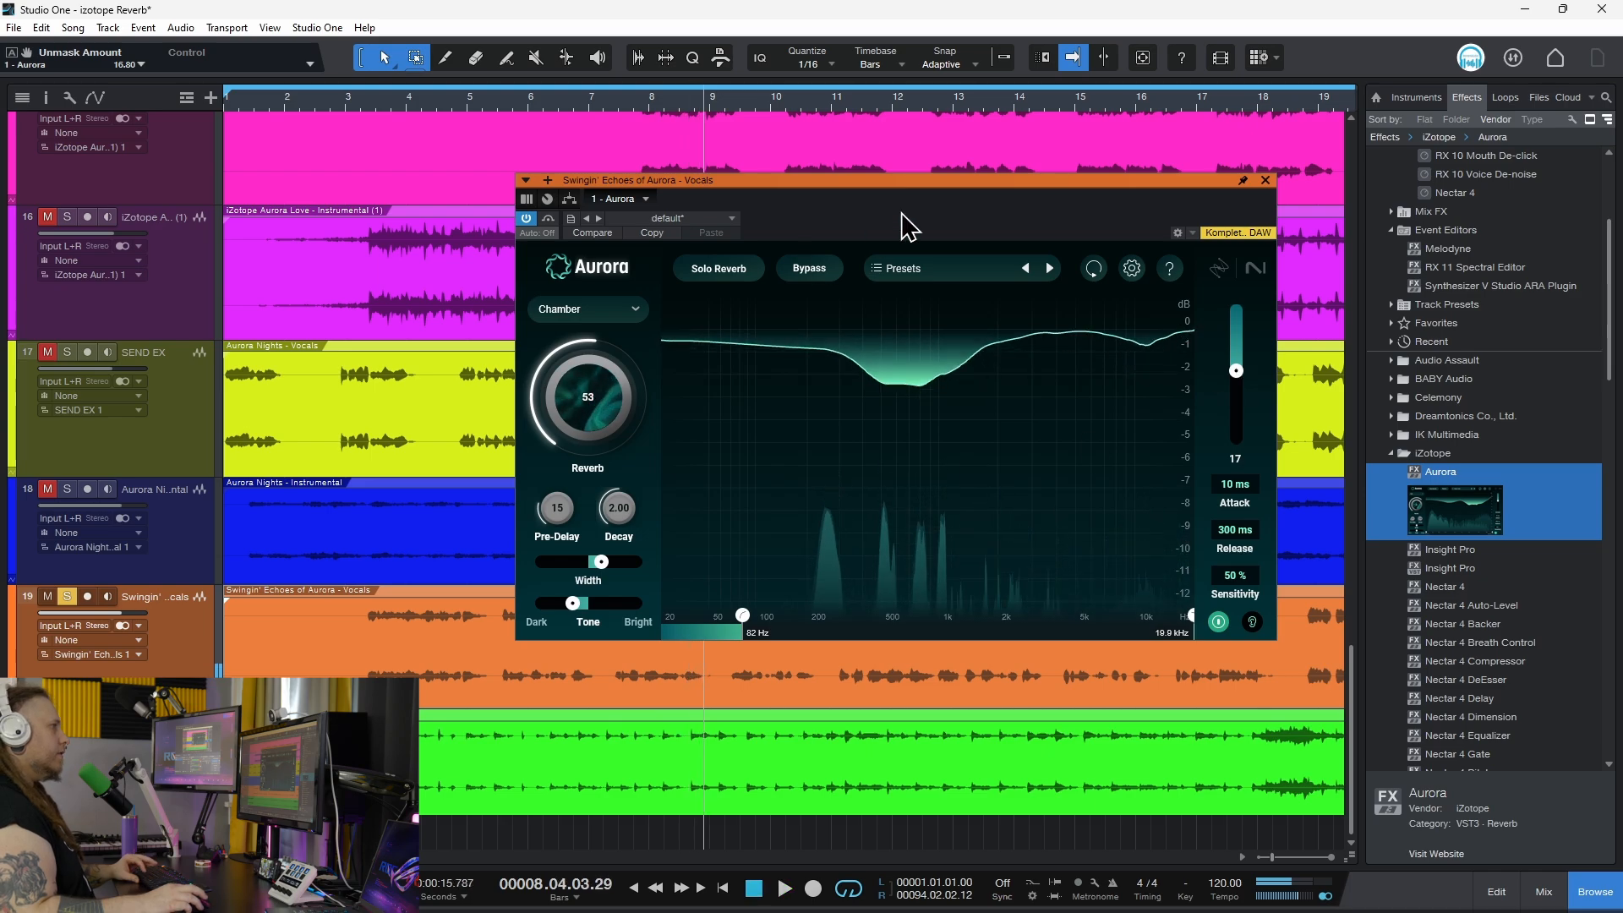
{"action": "left_click_drag", "start_coordinate": [925, 188], "coordinate": [964, 155]}
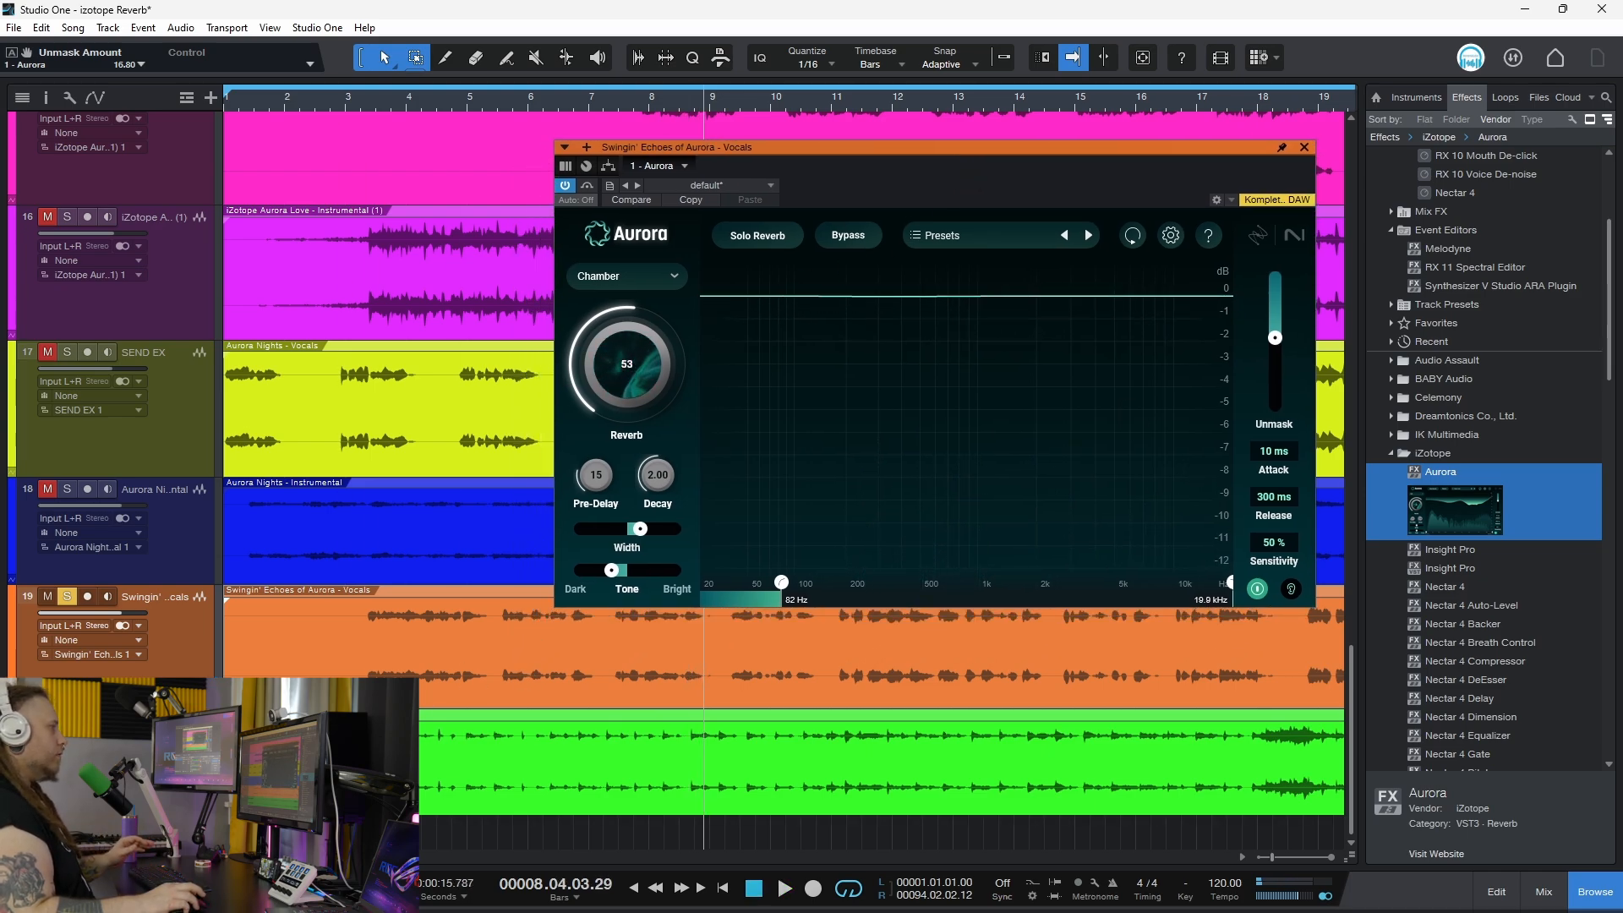
Play the Swingin' Echoes tracks from about bar 13 and set Reverb to 54 on the vocals' Aurora.
{"action": "left_click", "coordinate": [165, 723]}
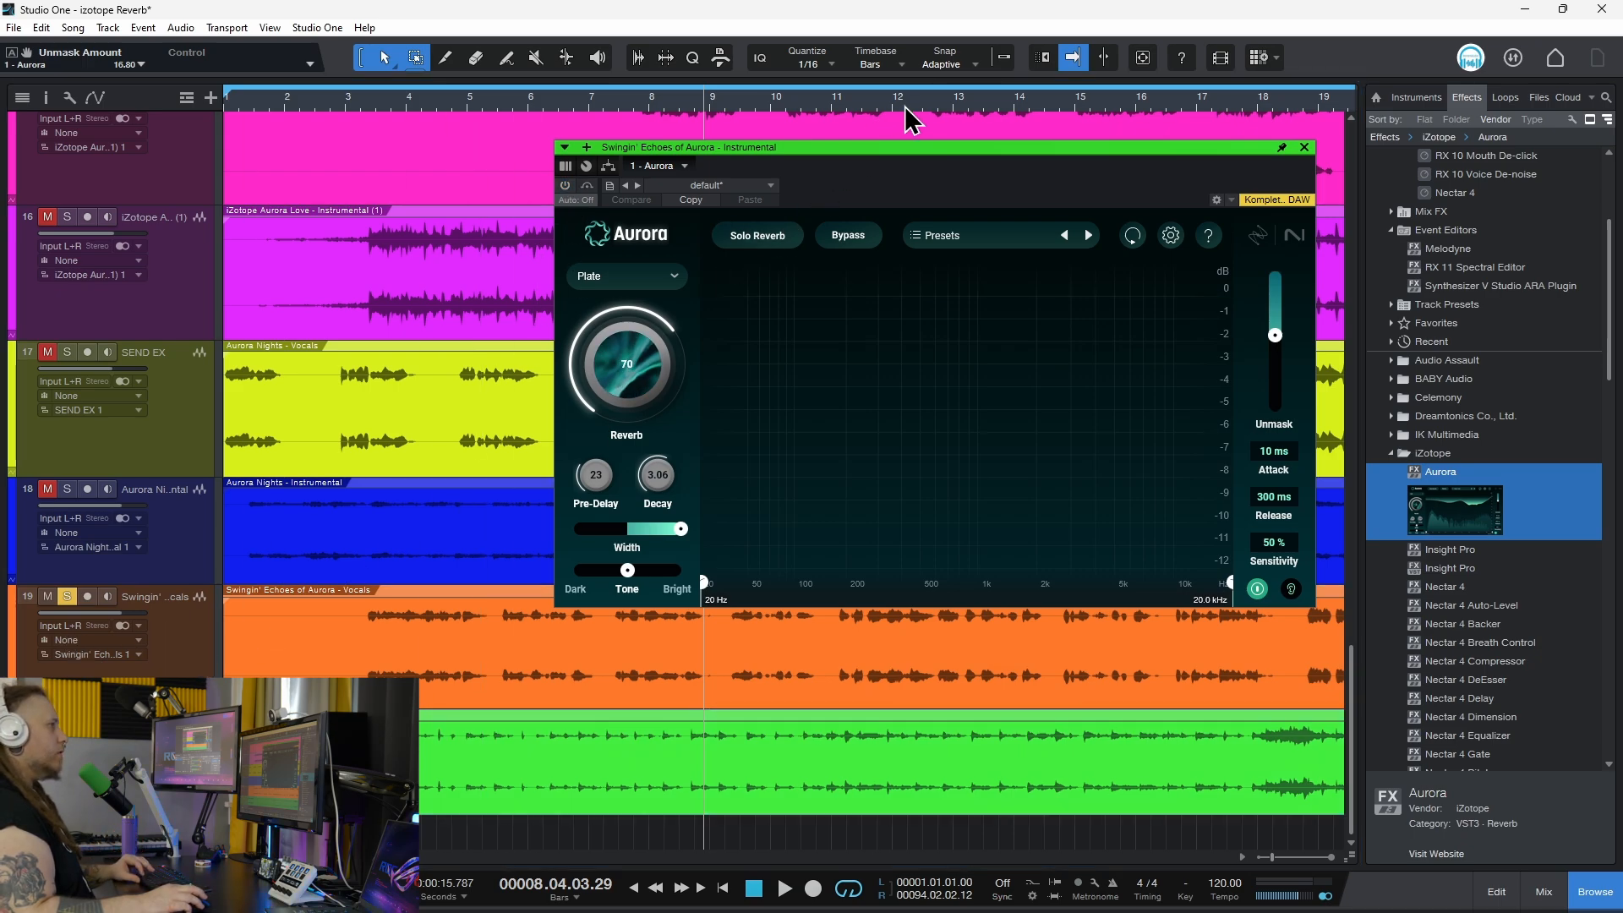
{"action": "left_click", "coordinate": [940, 98]}
{"action": "key", "text": "space"}
{"action": "left_click_drag", "start_coordinate": [1020, 149], "coordinate": [977, 146]}
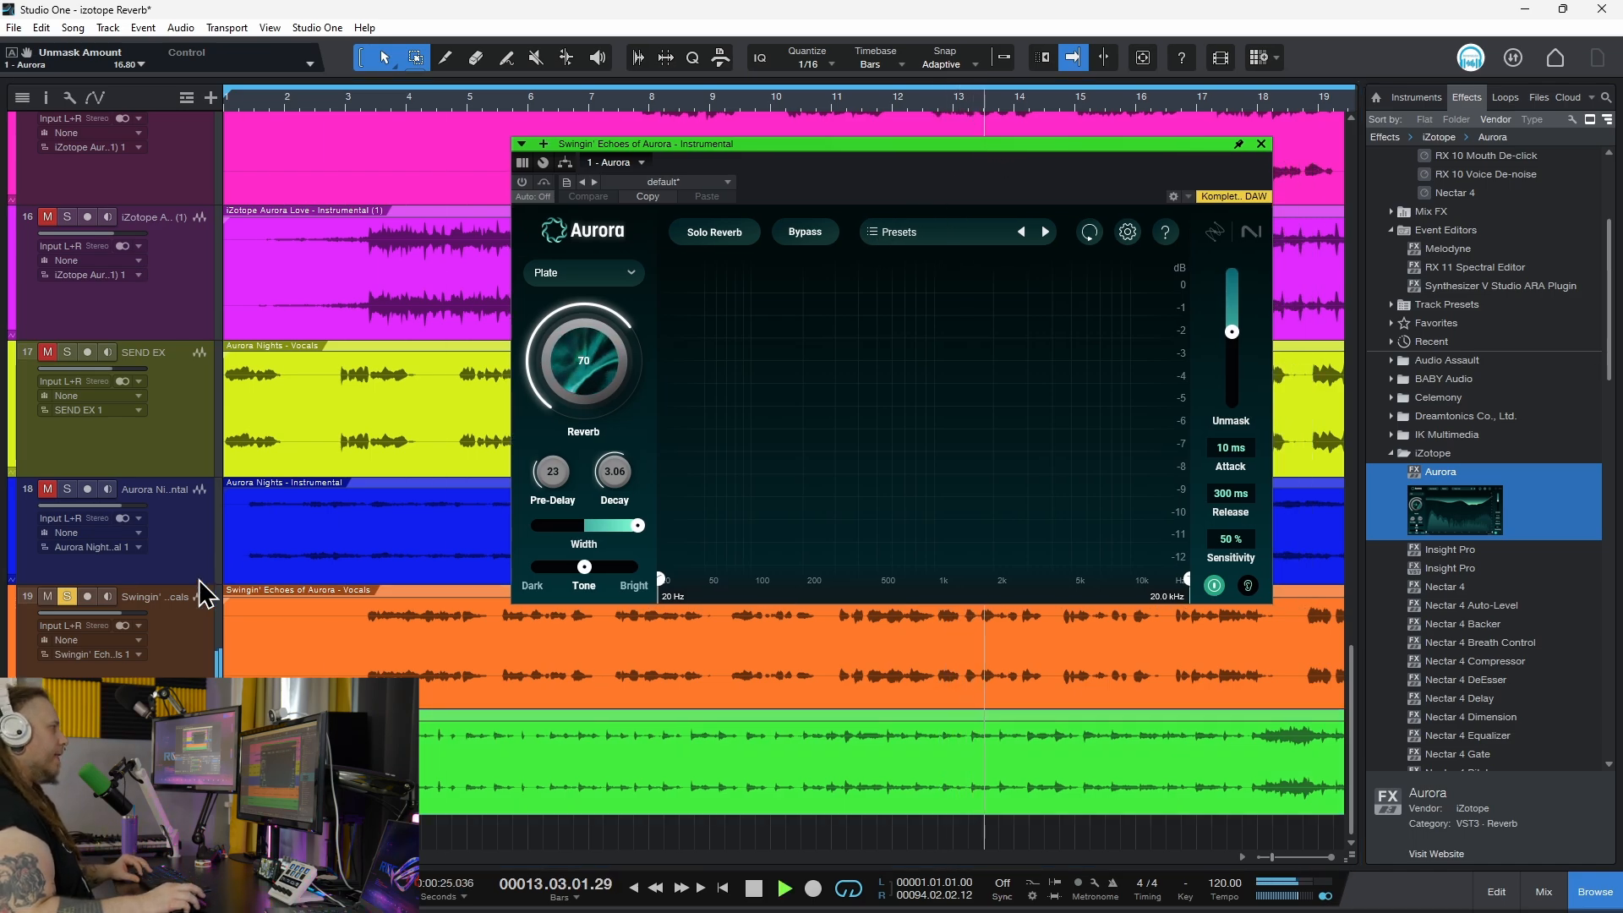
{"action": "left_click", "coordinate": [184, 654]}
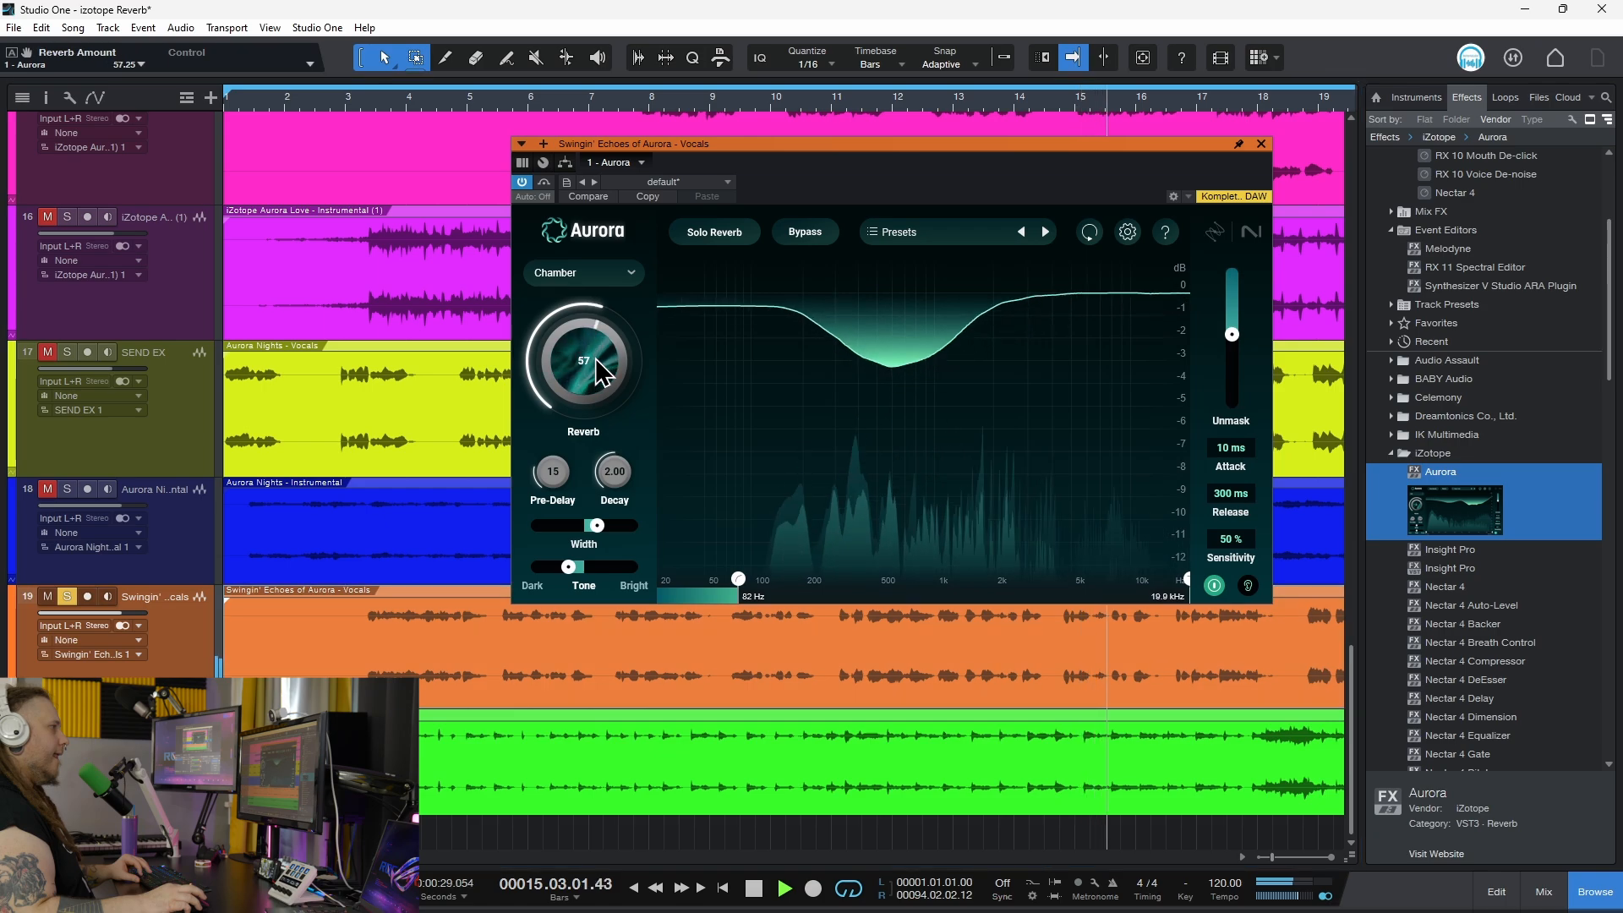
{"action": "left_click_drag", "start_coordinate": [585, 355], "coordinate": [581, 374]}
{"action": "key", "text": "space"}
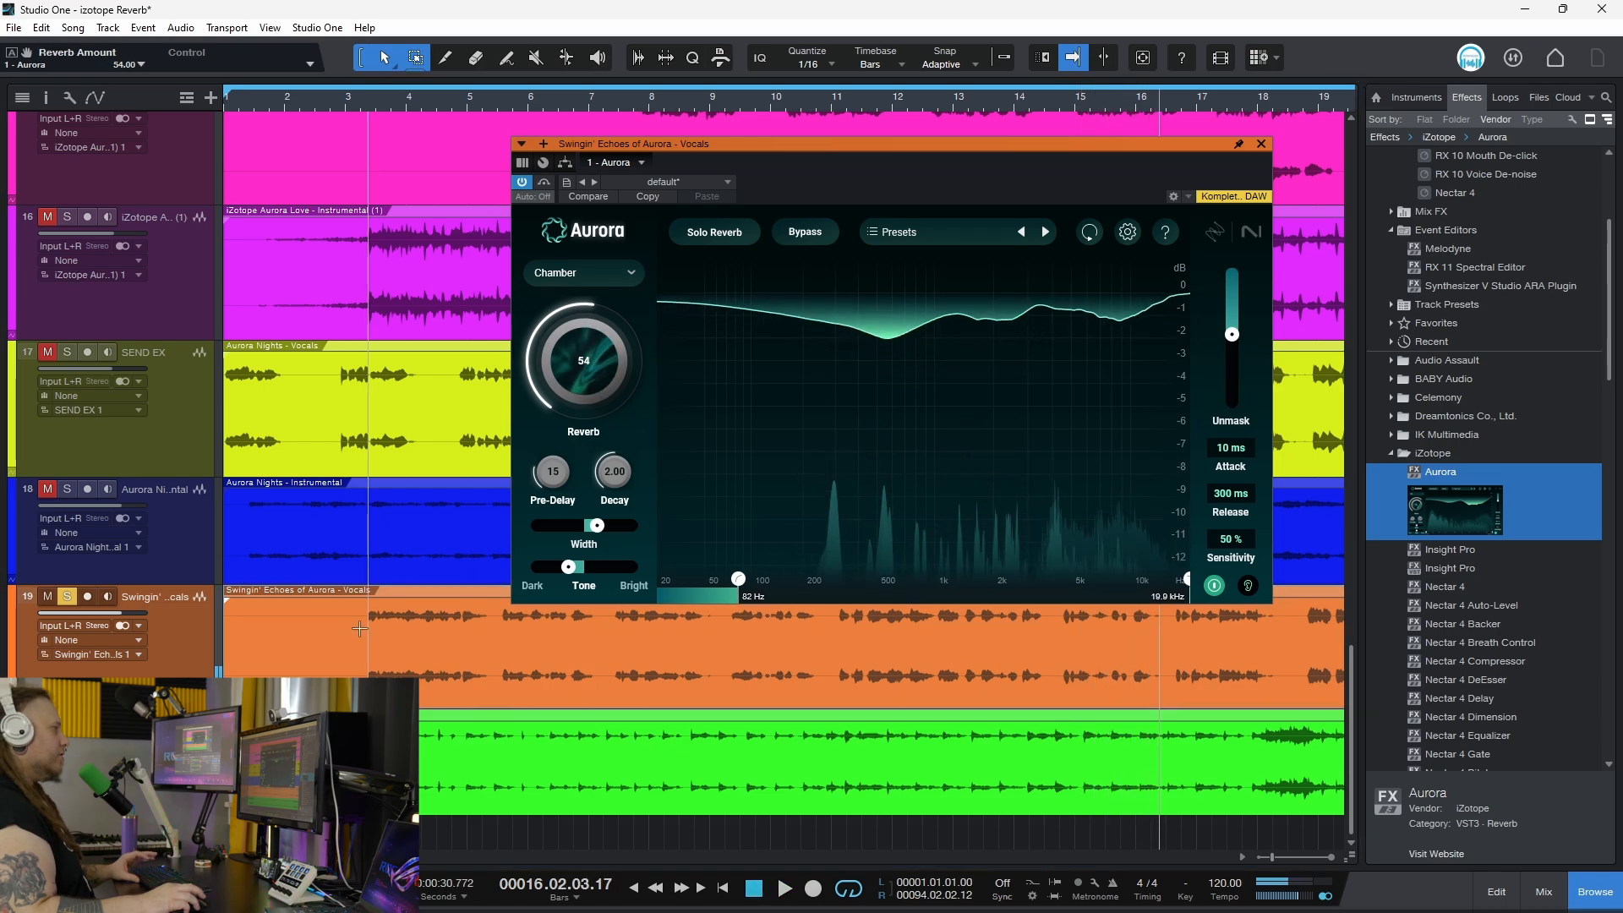
Set Reverb to 68 on the Swingin' Echoes instrumental's Aurora and toggle Solo Reverb on and off.
{"action": "left_click", "coordinate": [184, 751]}
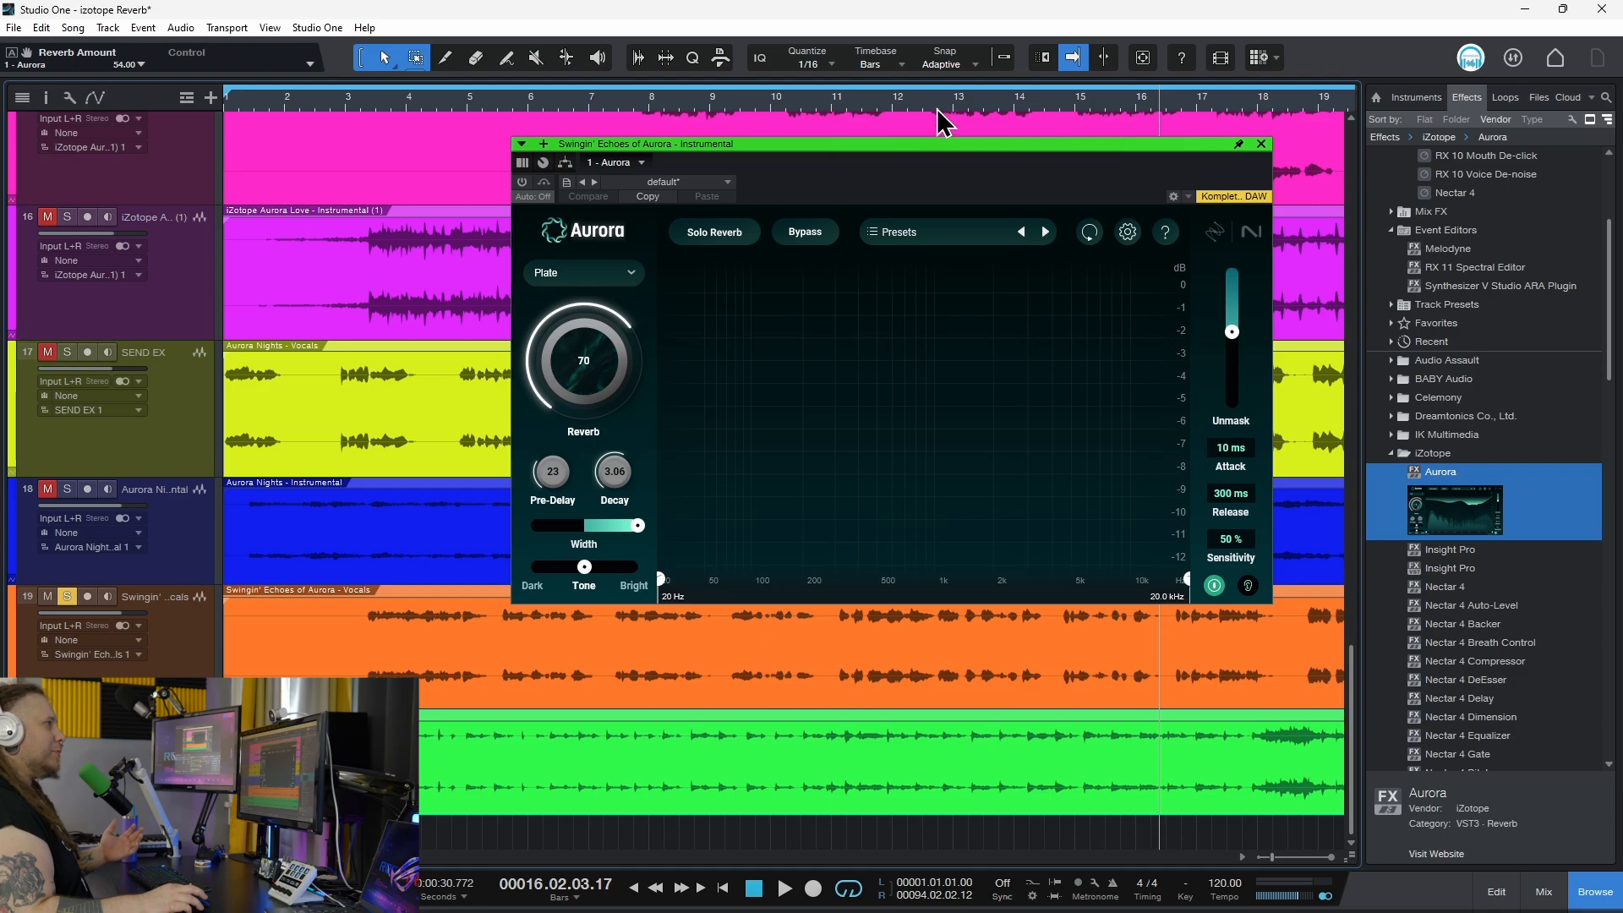
{"action": "left_click_drag", "start_coordinate": [945, 105], "coordinate": [968, 76]}
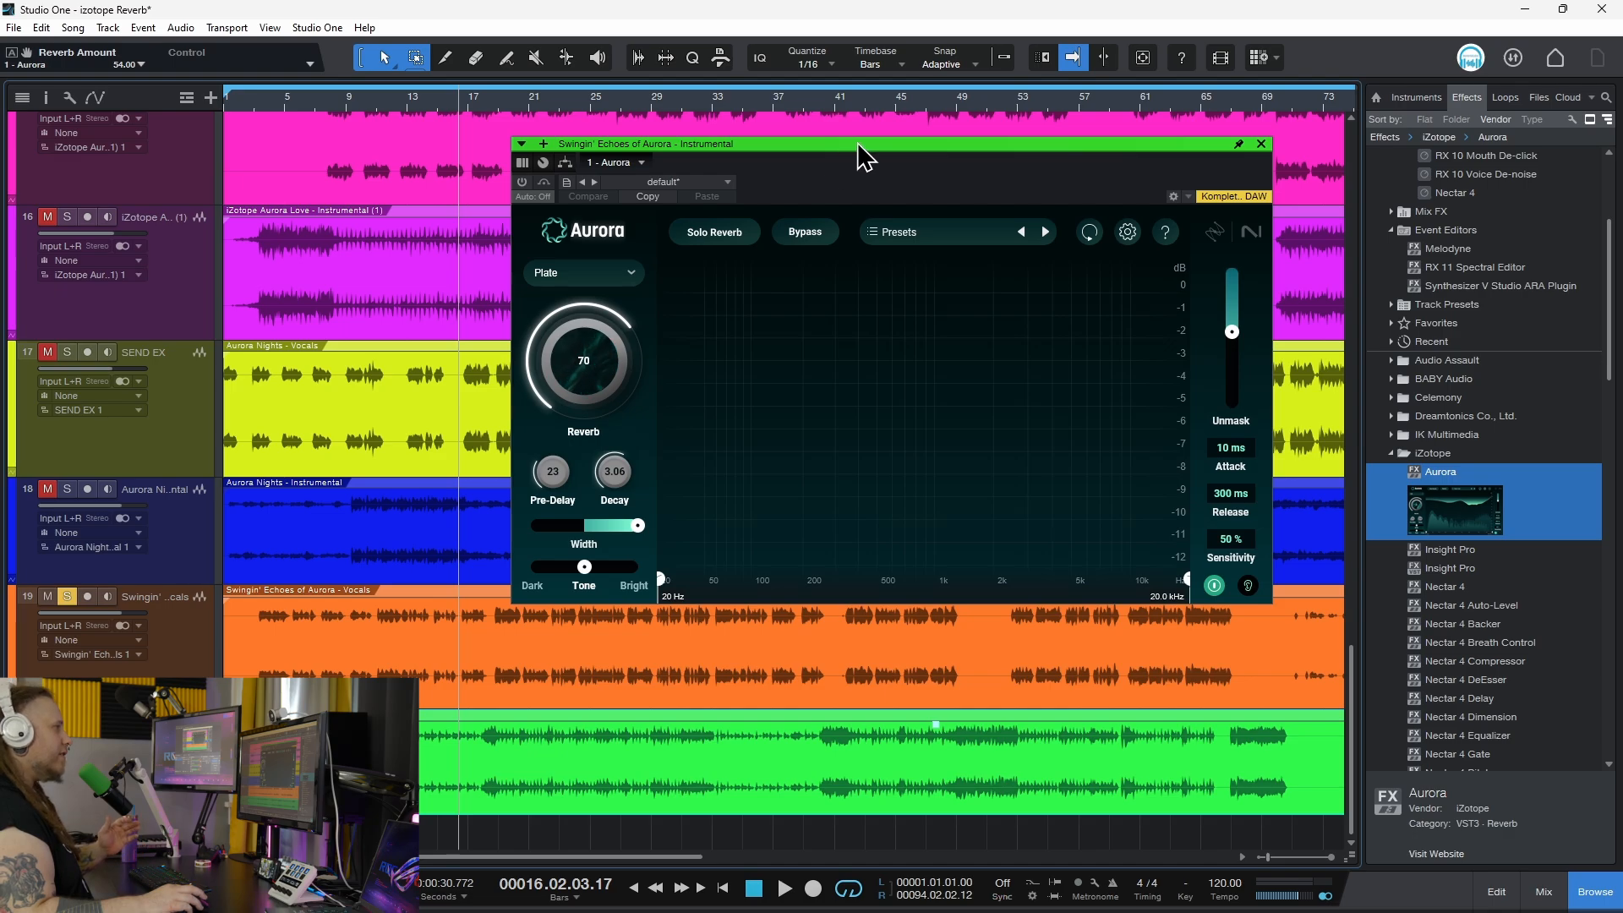
{"action": "left_click_drag", "start_coordinate": [858, 146], "coordinate": [875, 145]}
{"action": "scroll", "coordinate": [586, 360], "scroll_direction": "down", "scroll_amount": 1}
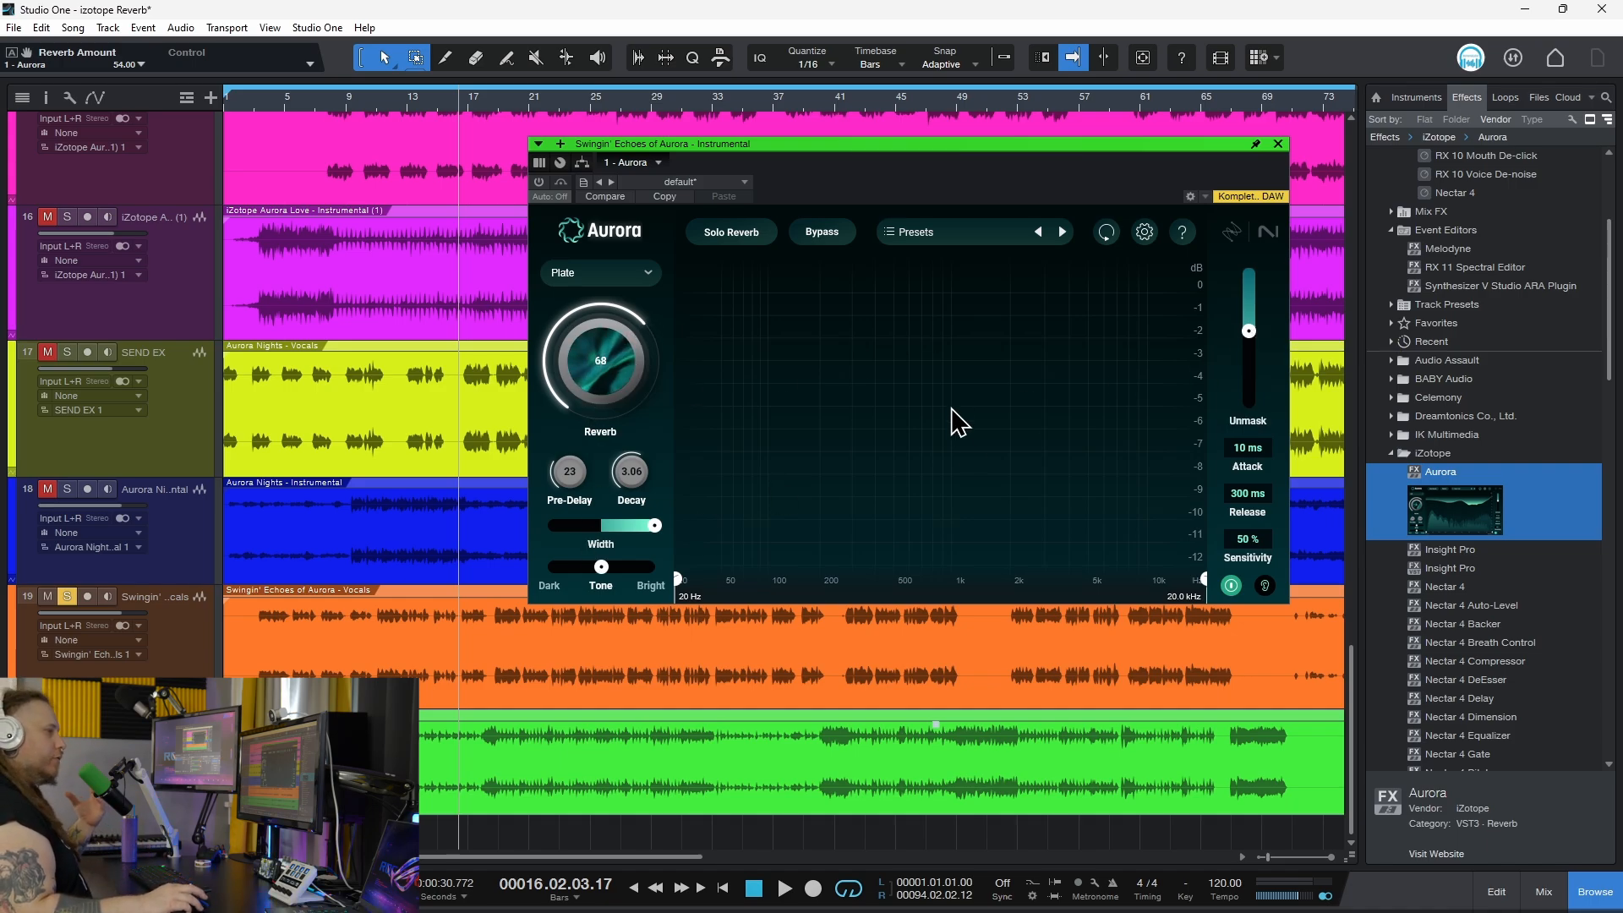
{"action": "left_click", "coordinate": [731, 231]}
{"action": "left_click", "coordinate": [732, 244]}
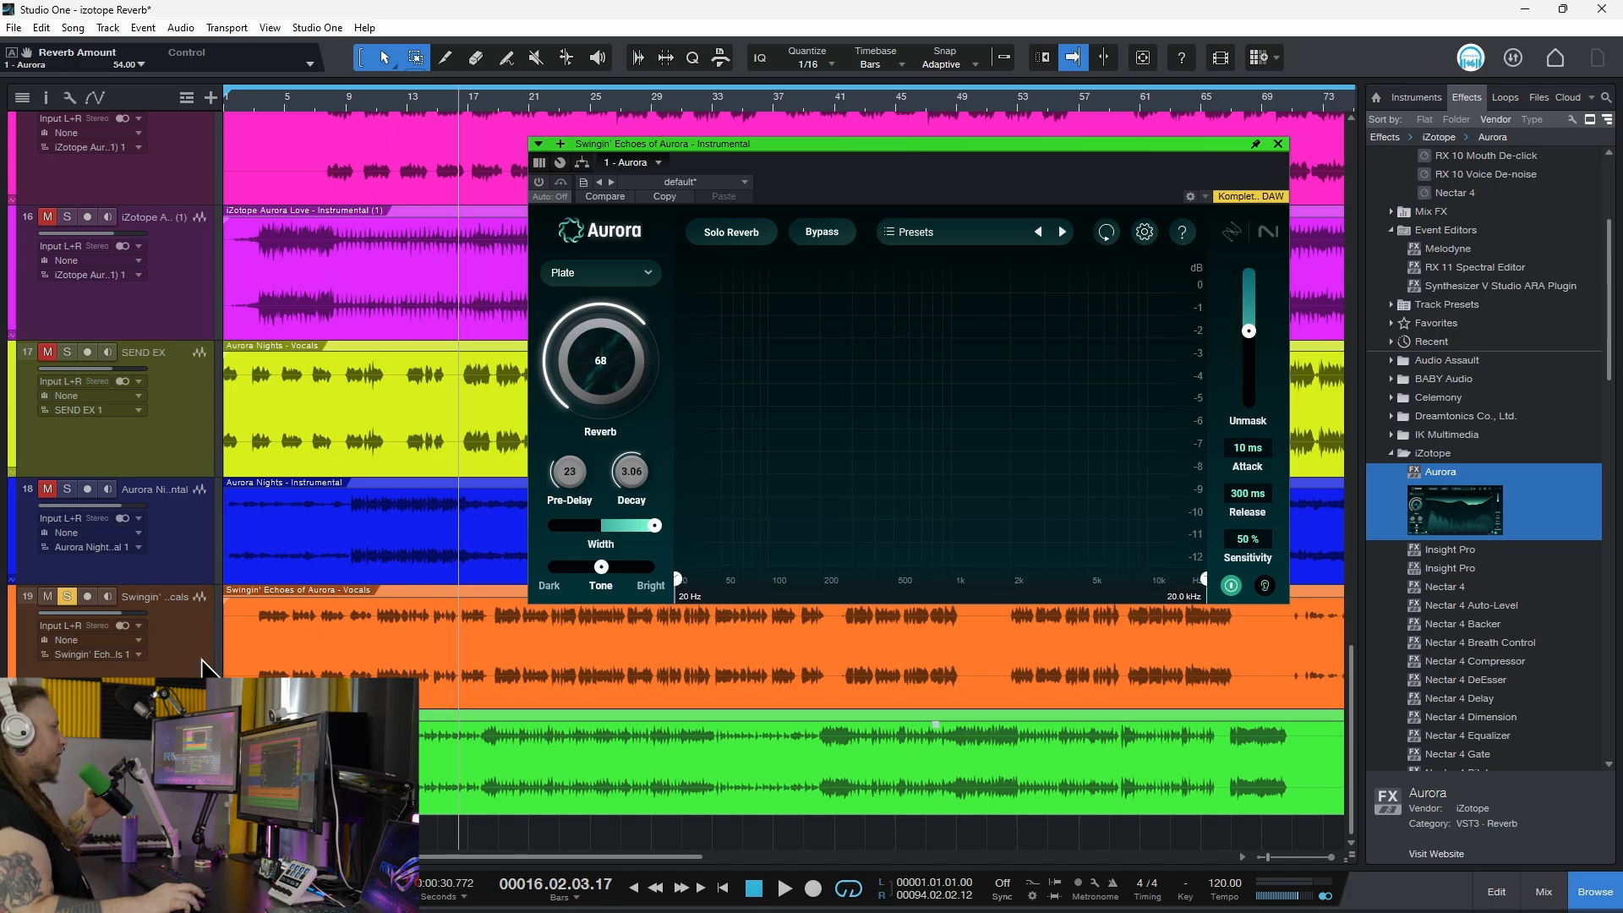
Switch on the instrumental's Aurora, play the instrumental with the vocals unsoloed, and raise Reverb to 100.
{"action": "left_click", "coordinate": [155, 674]}
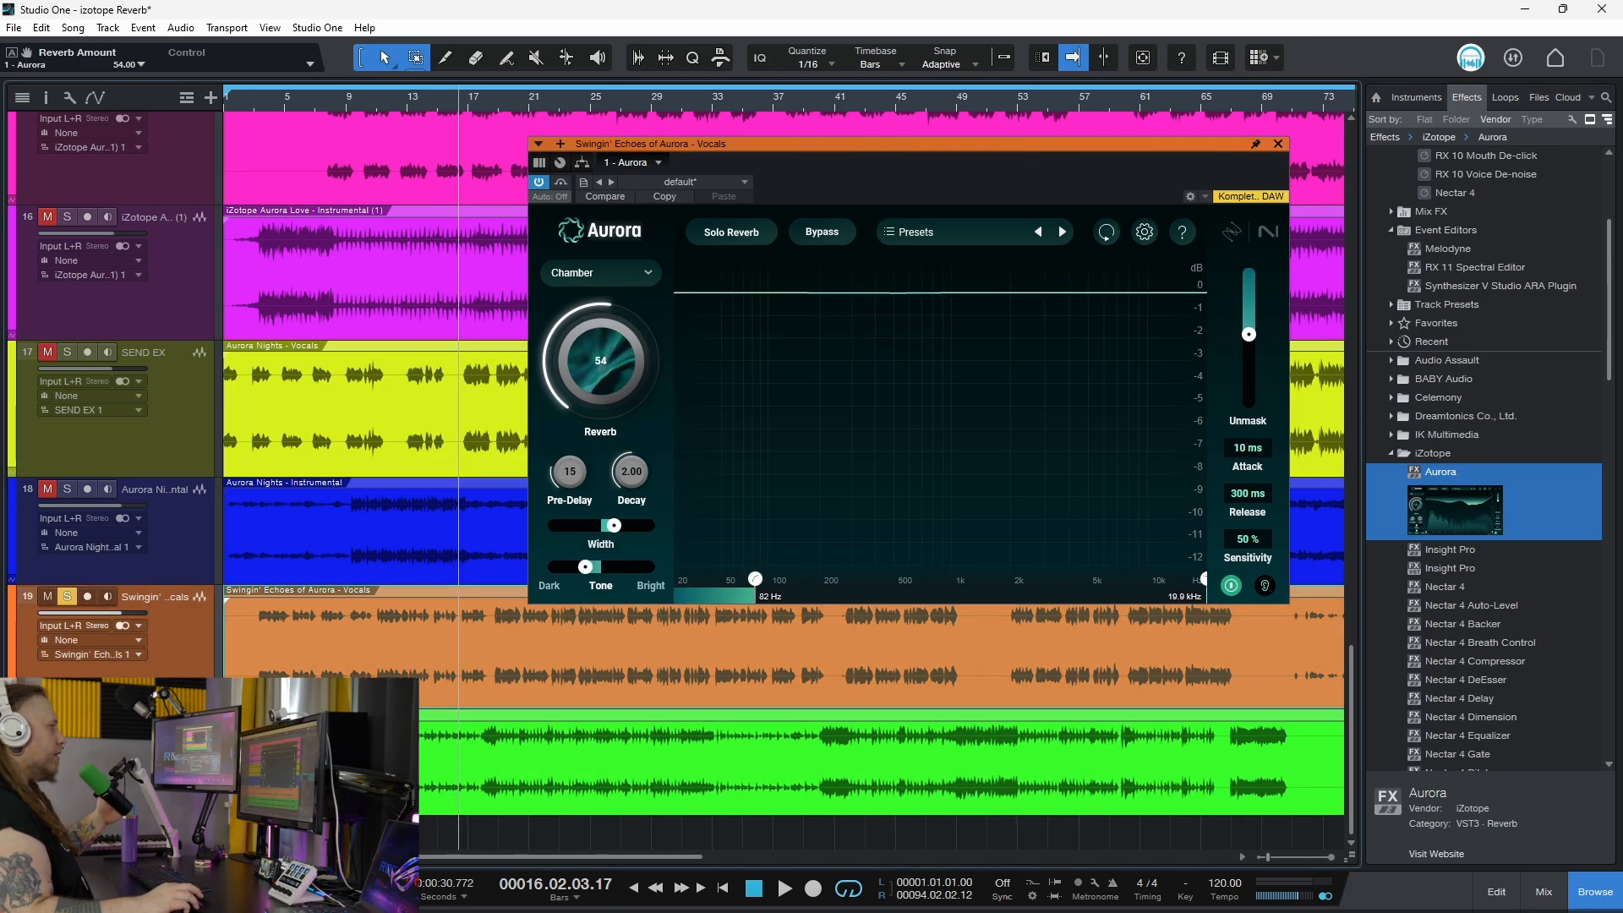
{"action": "left_click", "coordinate": [155, 733]}
{"action": "left_click", "coordinate": [591, 359]}
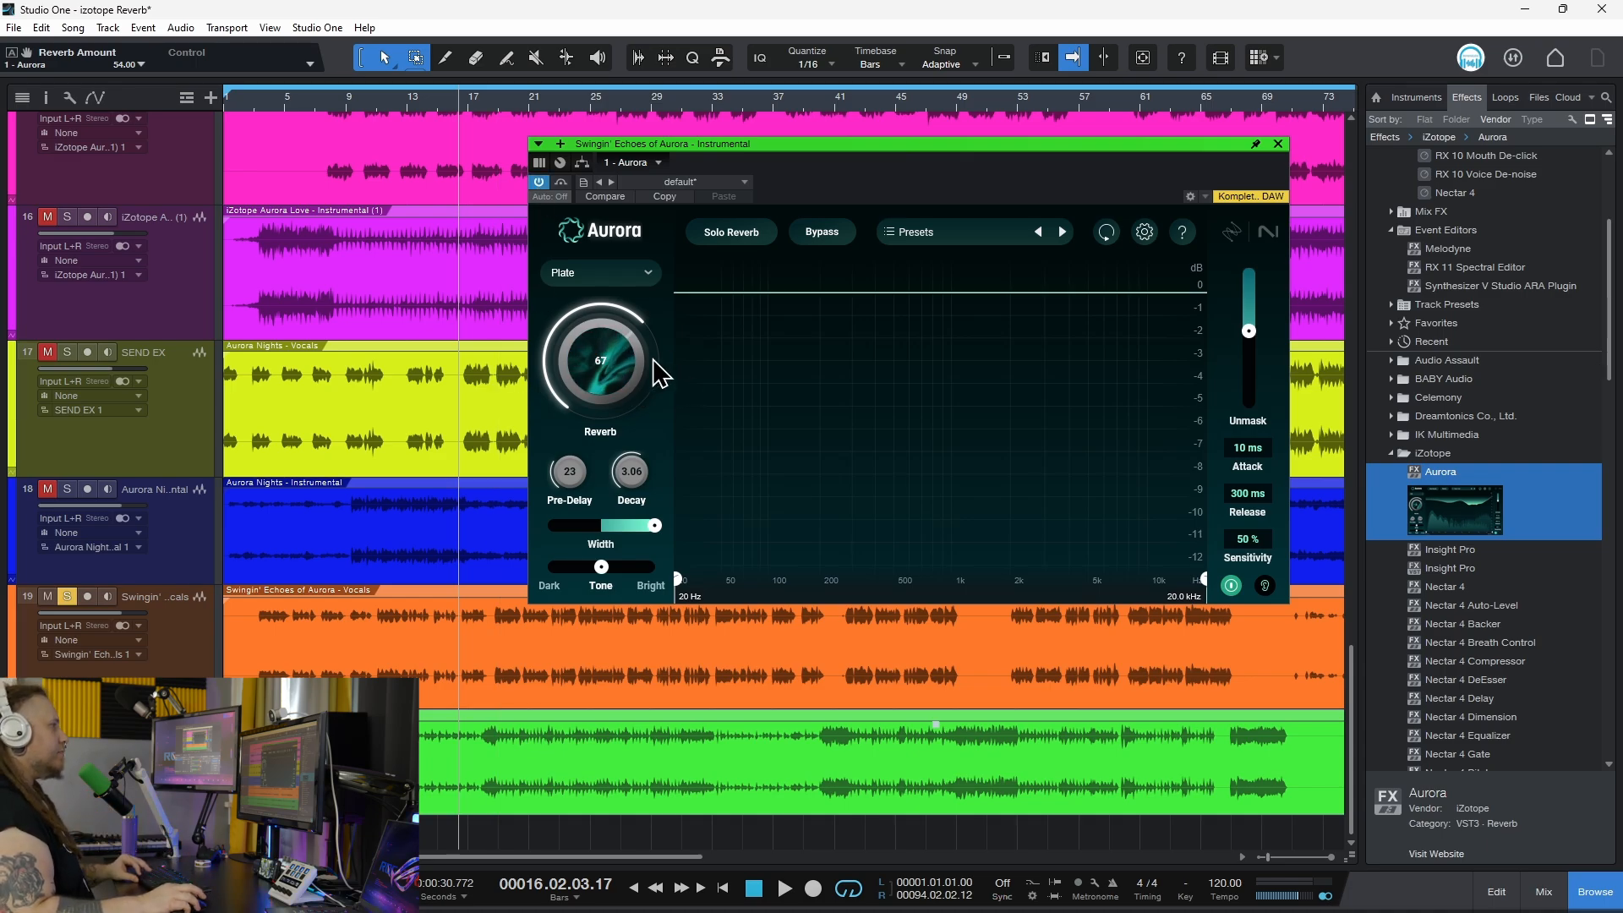
{"action": "key", "text": "space"}
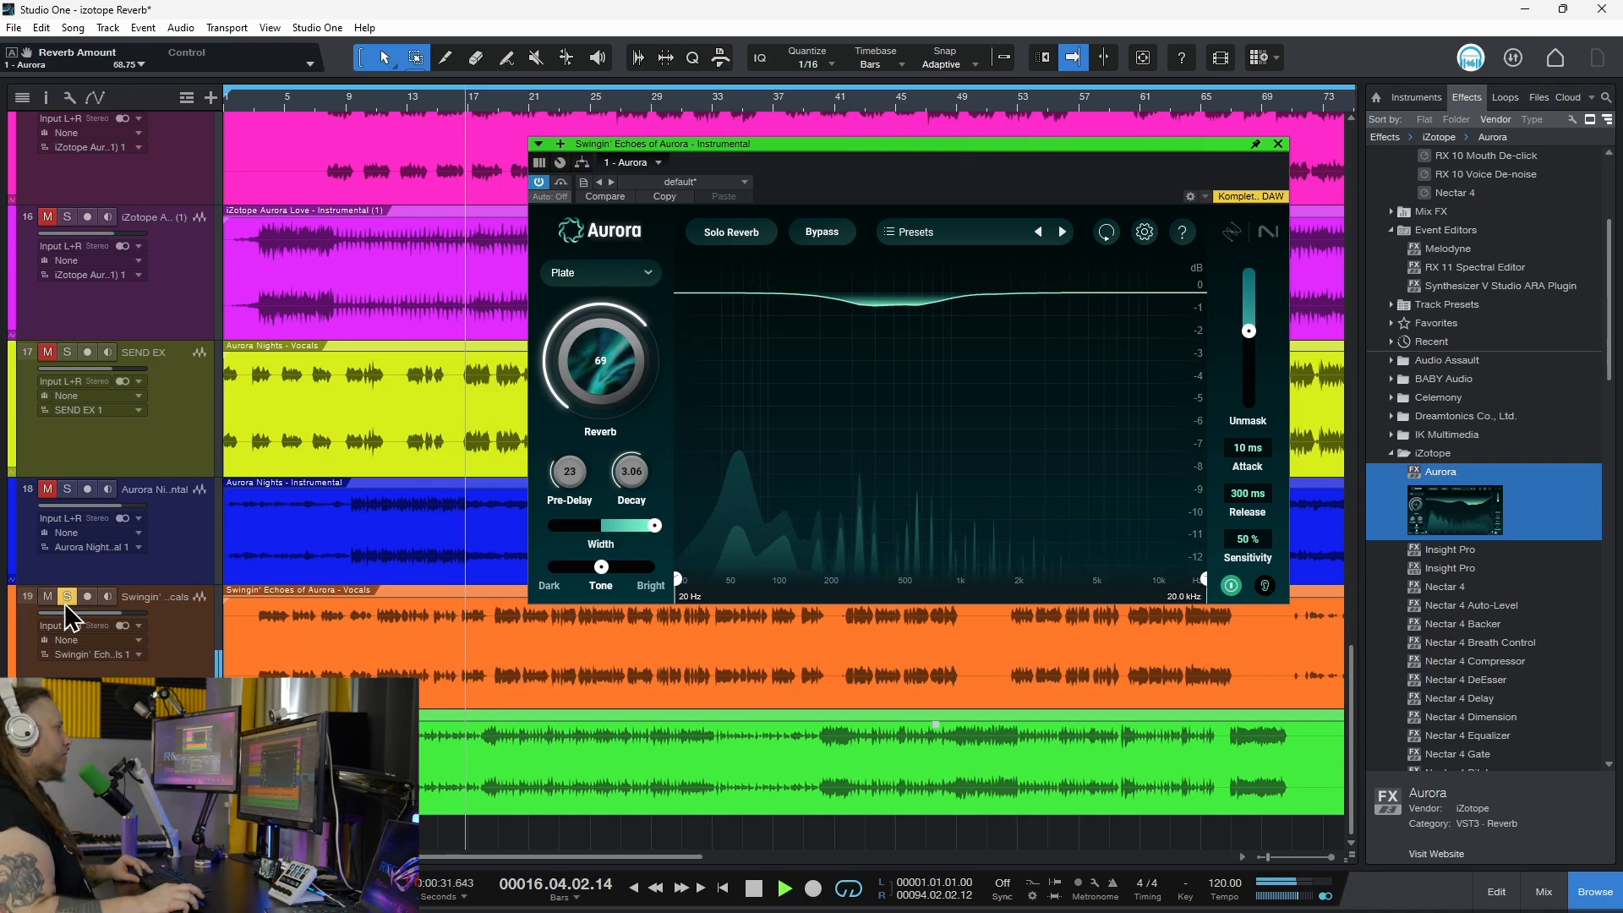
{"action": "left_click_drag", "start_coordinate": [609, 369], "coordinate": [640, 257]}
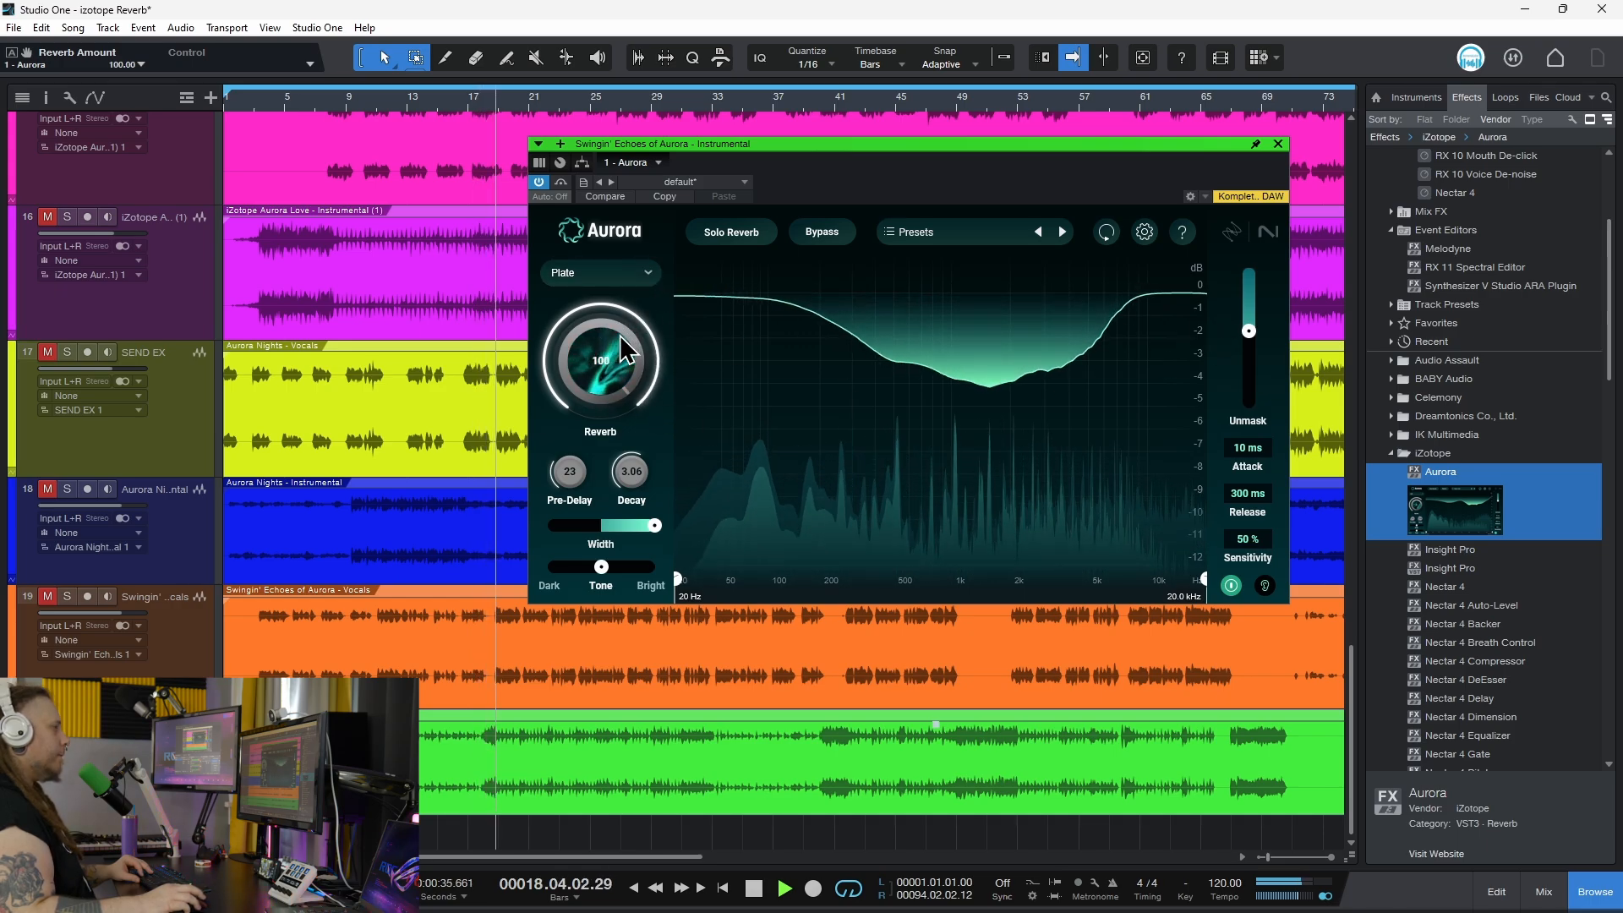
Lower Reverb to 66 on the instrumental's Aurora while playing it.
{"action": "left_click_drag", "start_coordinate": [599, 354], "coordinate": [581, 383]}
{"action": "key", "text": "space"}
{"action": "mouse_move", "coordinate": [656, 533]}
{"action": "left_mouse_down"}
{"action": "mouse_move", "coordinate": [636, 532]}
{"action": "mouse_move", "coordinate": [653, 531]}
{"action": "left_mouse_up"}
{"action": "key", "text": "space"}
{"action": "left_click_drag", "start_coordinate": [599, 376], "coordinate": [583, 408]}
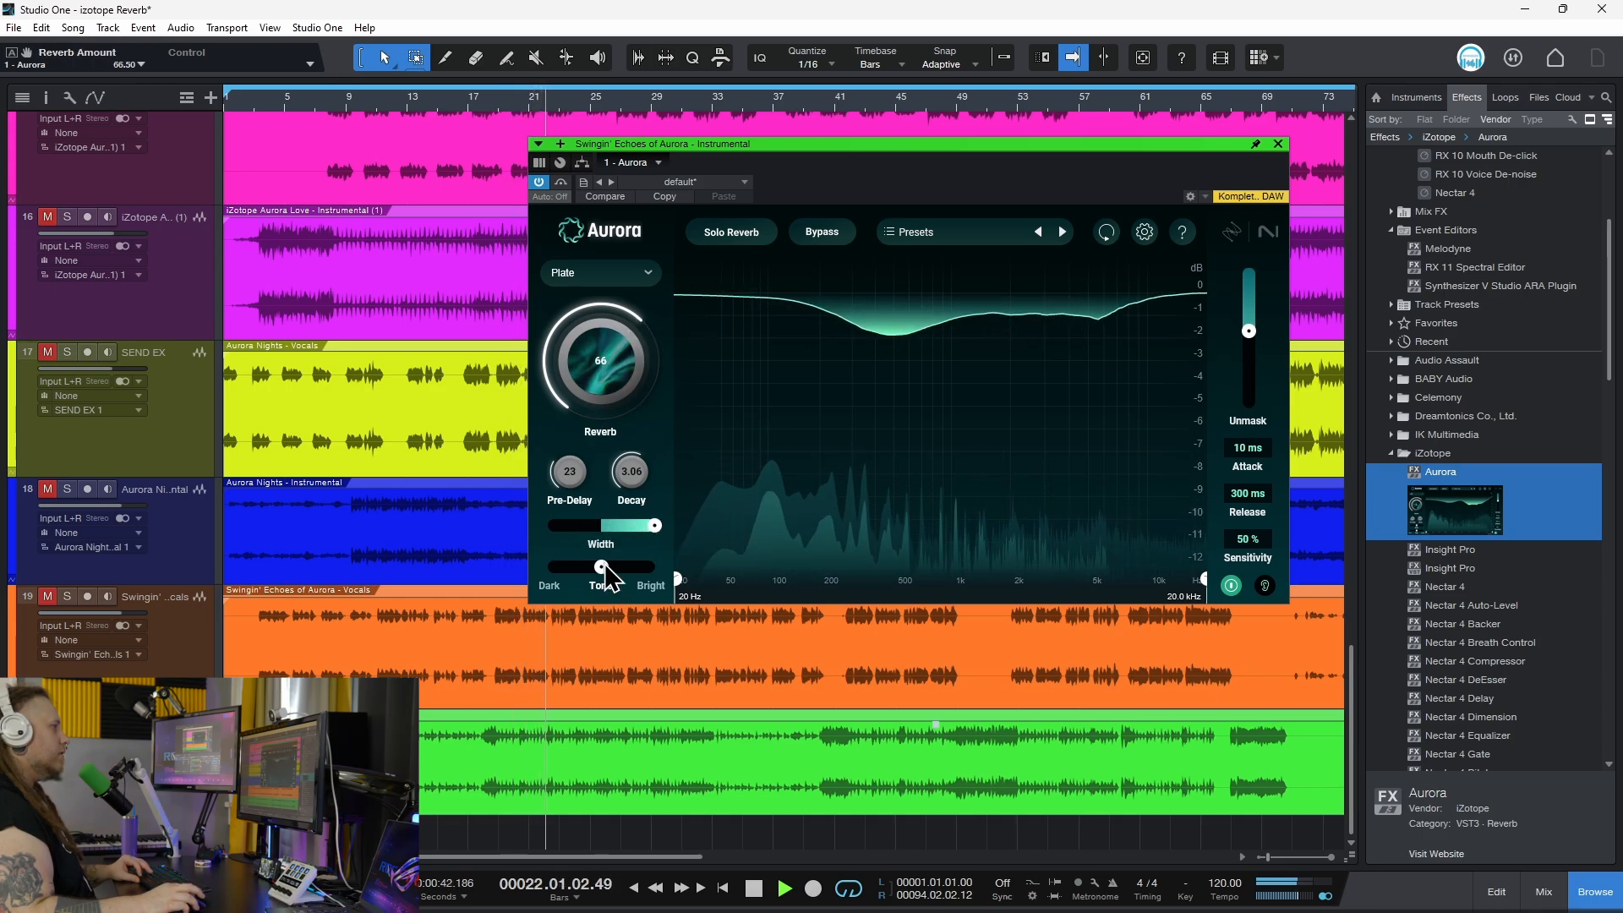
Set Unmask to 13 and Reverb to 68 on the instrumental's Aurora, with playback stopped.
{"action": "left_click", "coordinate": [643, 274]}
{"action": "key", "text": "space"}
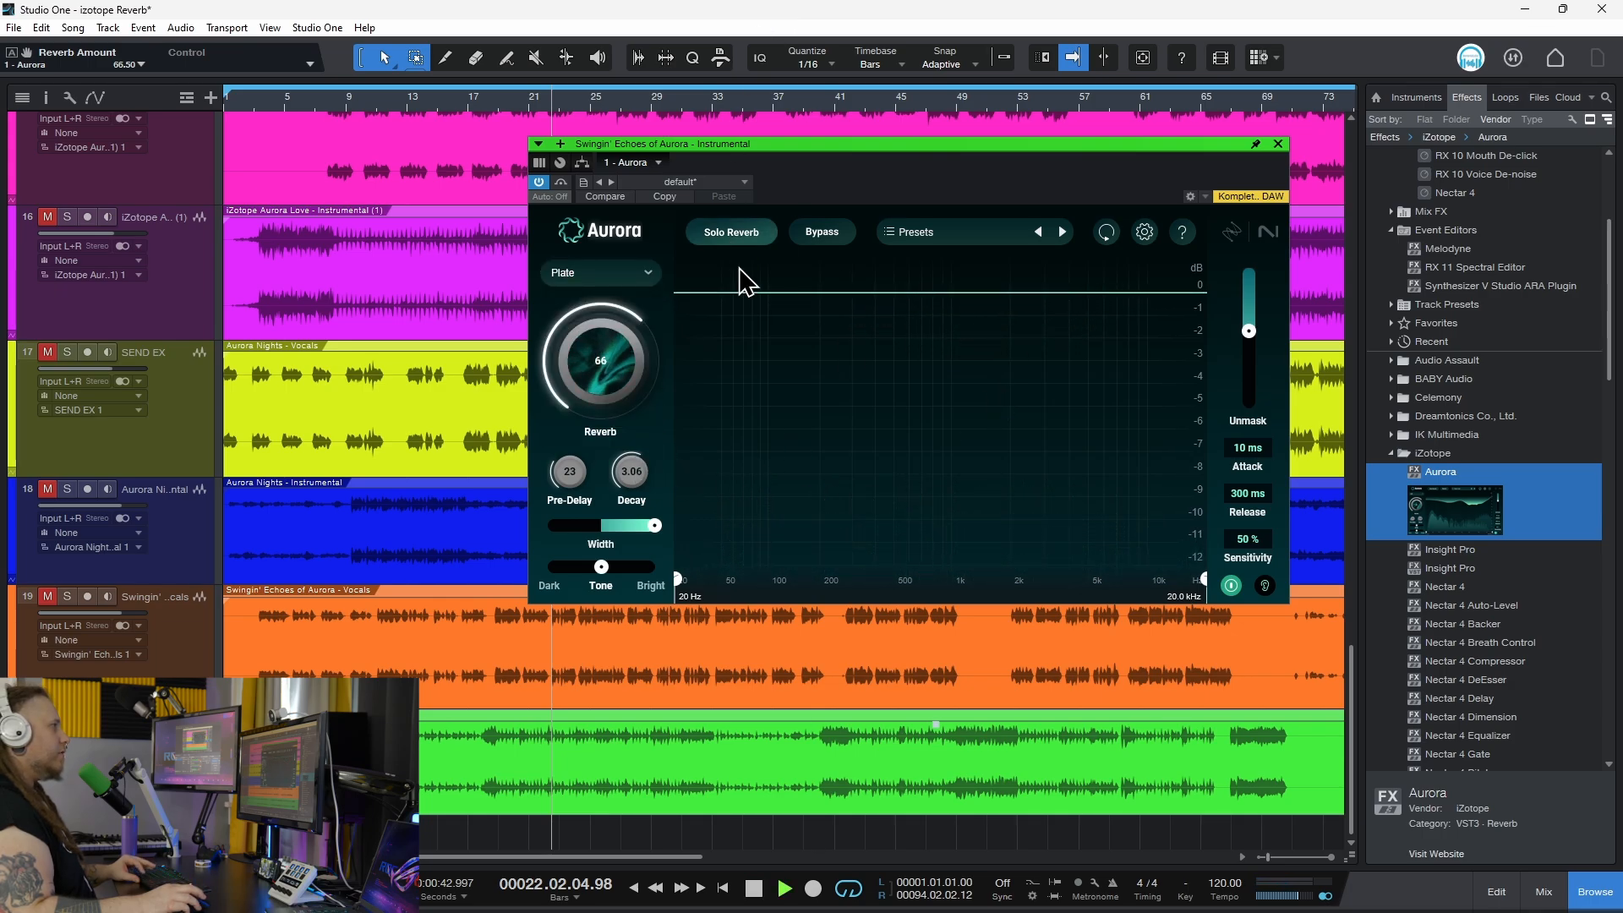
{"action": "left_click_drag", "start_coordinate": [1257, 335], "coordinate": [1258, 330]}
{"action": "key", "text": "space"}
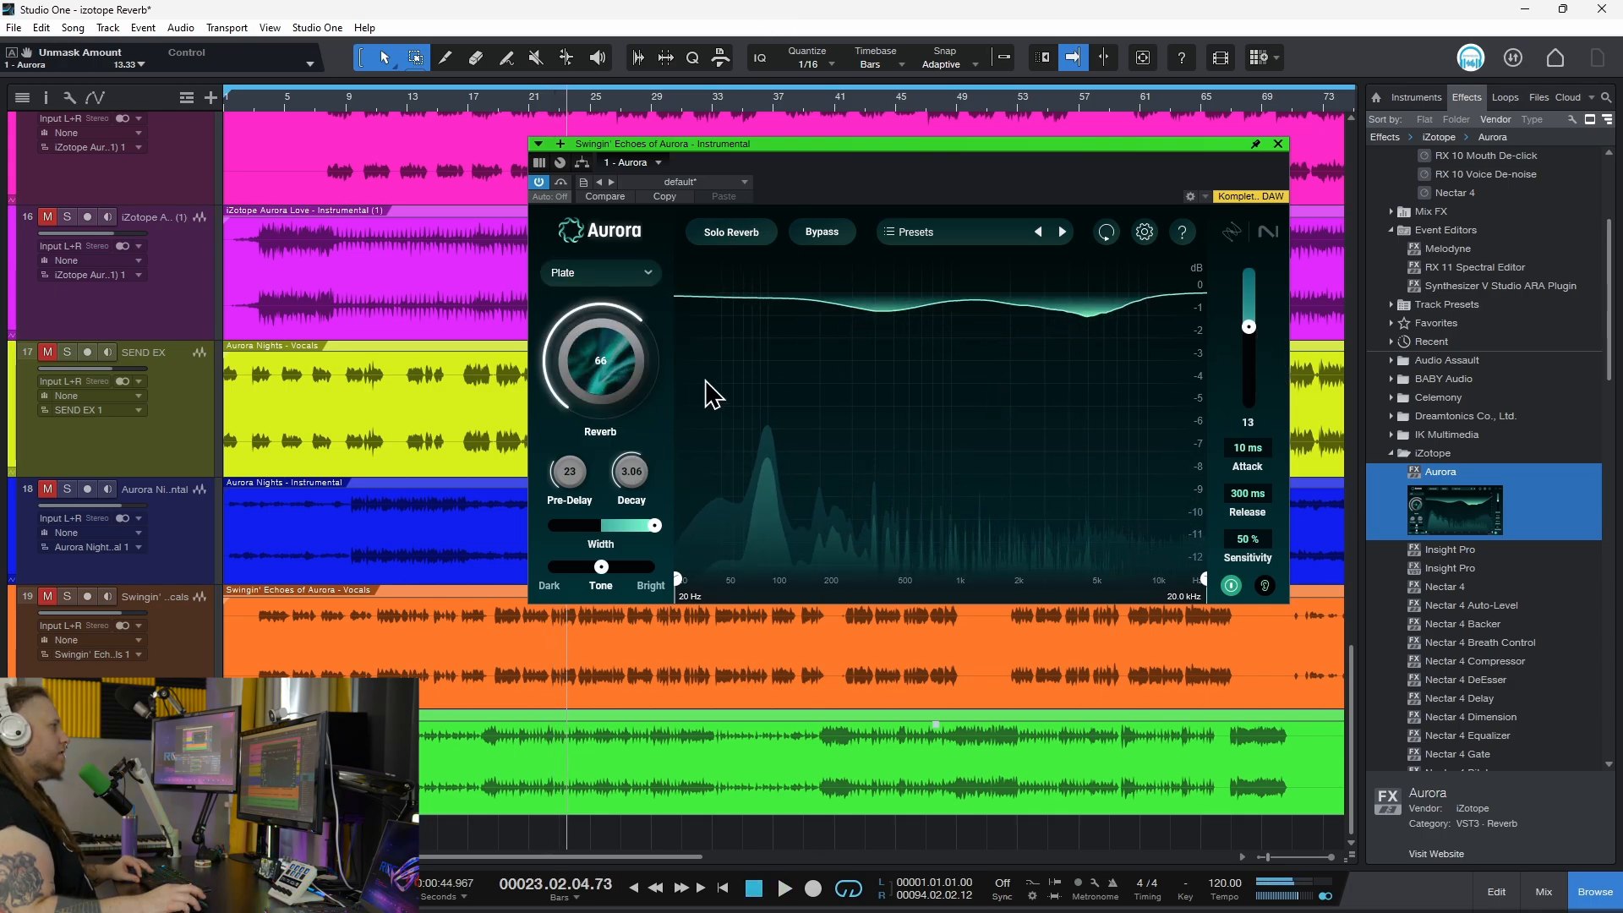
{"action": "left_click_drag", "start_coordinate": [578, 356], "coordinate": [574, 353]}
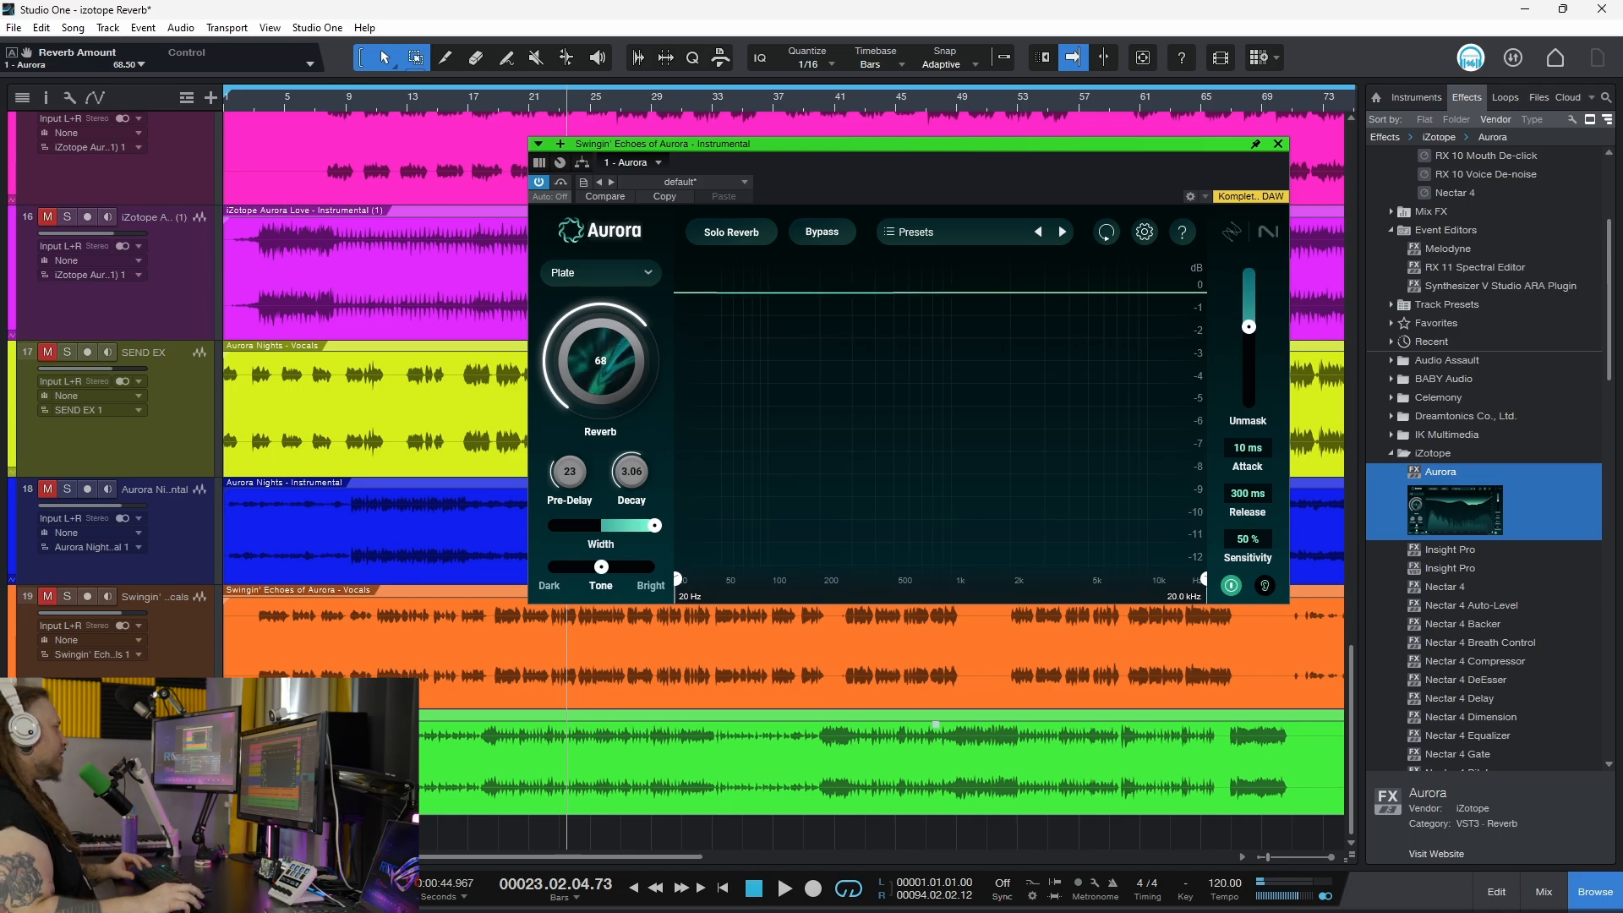
Solo the vocals again, play, and set their Aurora's Unmask to 20, Reverb to 50 and low cut to 110 Hz.
{"action": "left_click", "coordinate": [67, 598]}
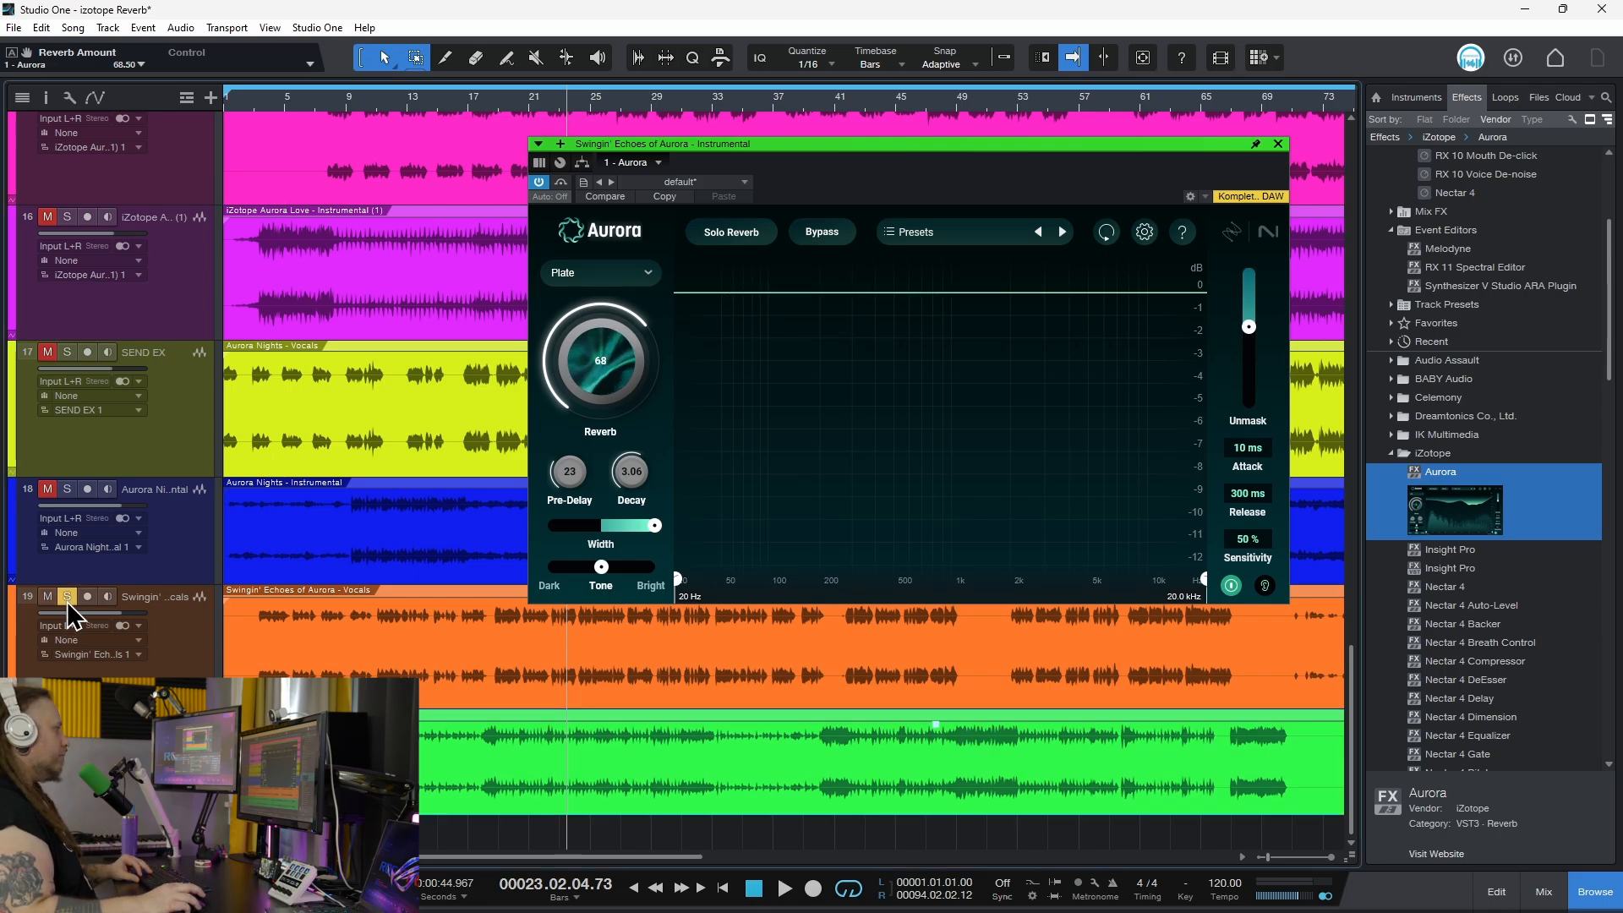
{"action": "left_click", "coordinate": [167, 669]}
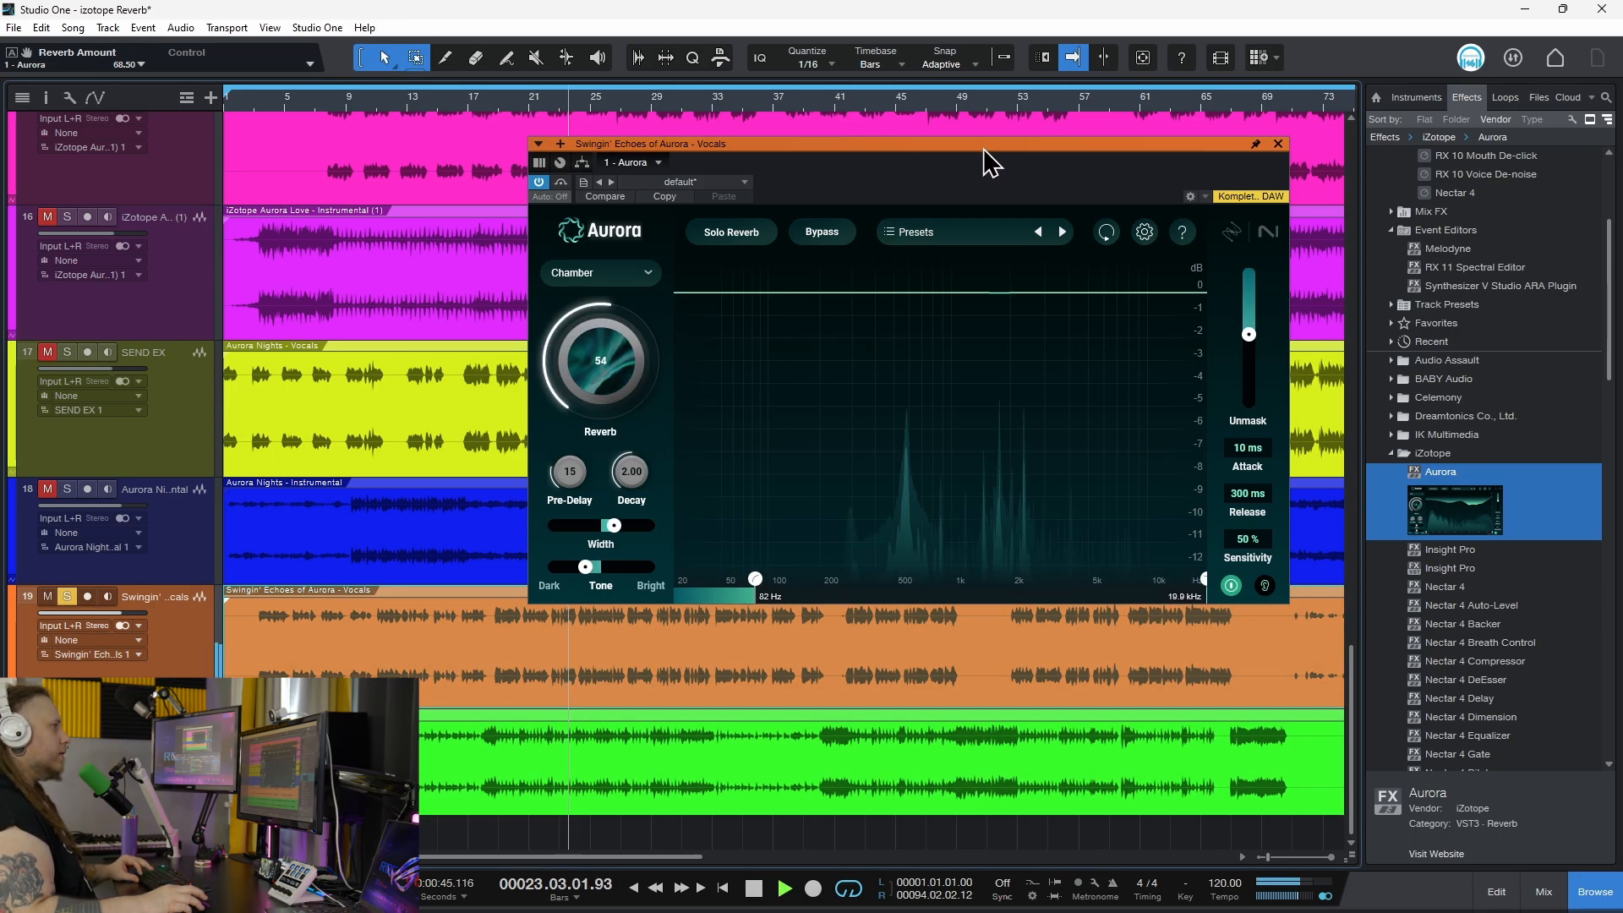
{"action": "left_click_drag", "start_coordinate": [988, 150], "coordinate": [966, 154]}
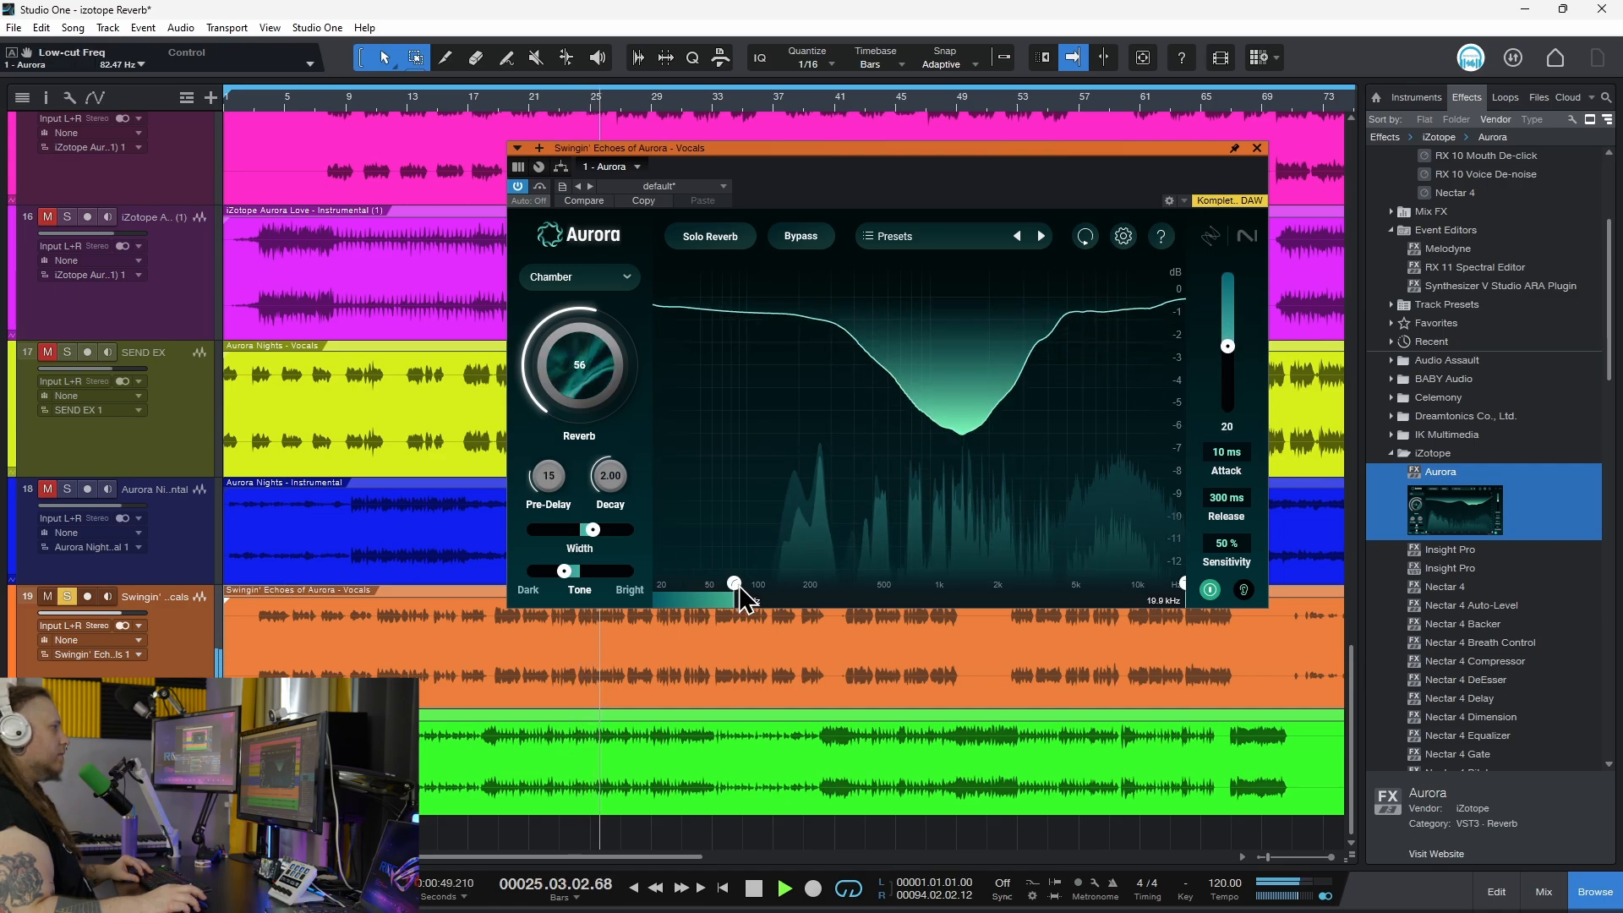
{"action": "double_click", "coordinate": [580, 364]}
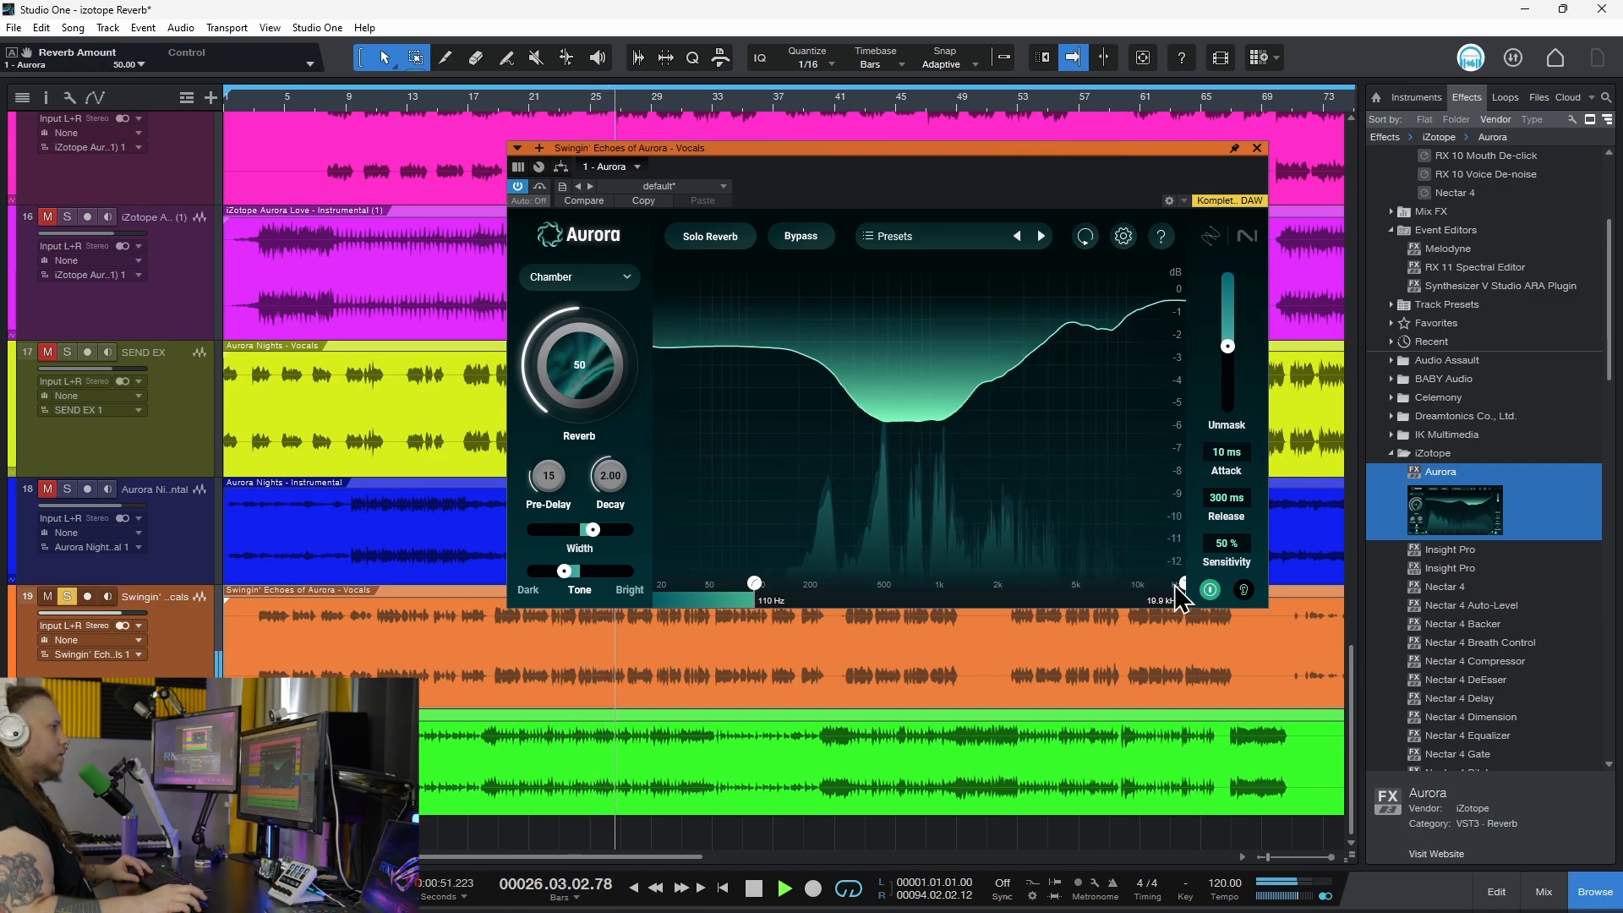
Set the vocals' Aurora high cut to 16.3 kHz, widen the reverb to Plus, and raise Decay to 2.69 seconds.
{"action": "left_click_drag", "start_coordinate": [1184, 584], "coordinate": [1170, 589]}
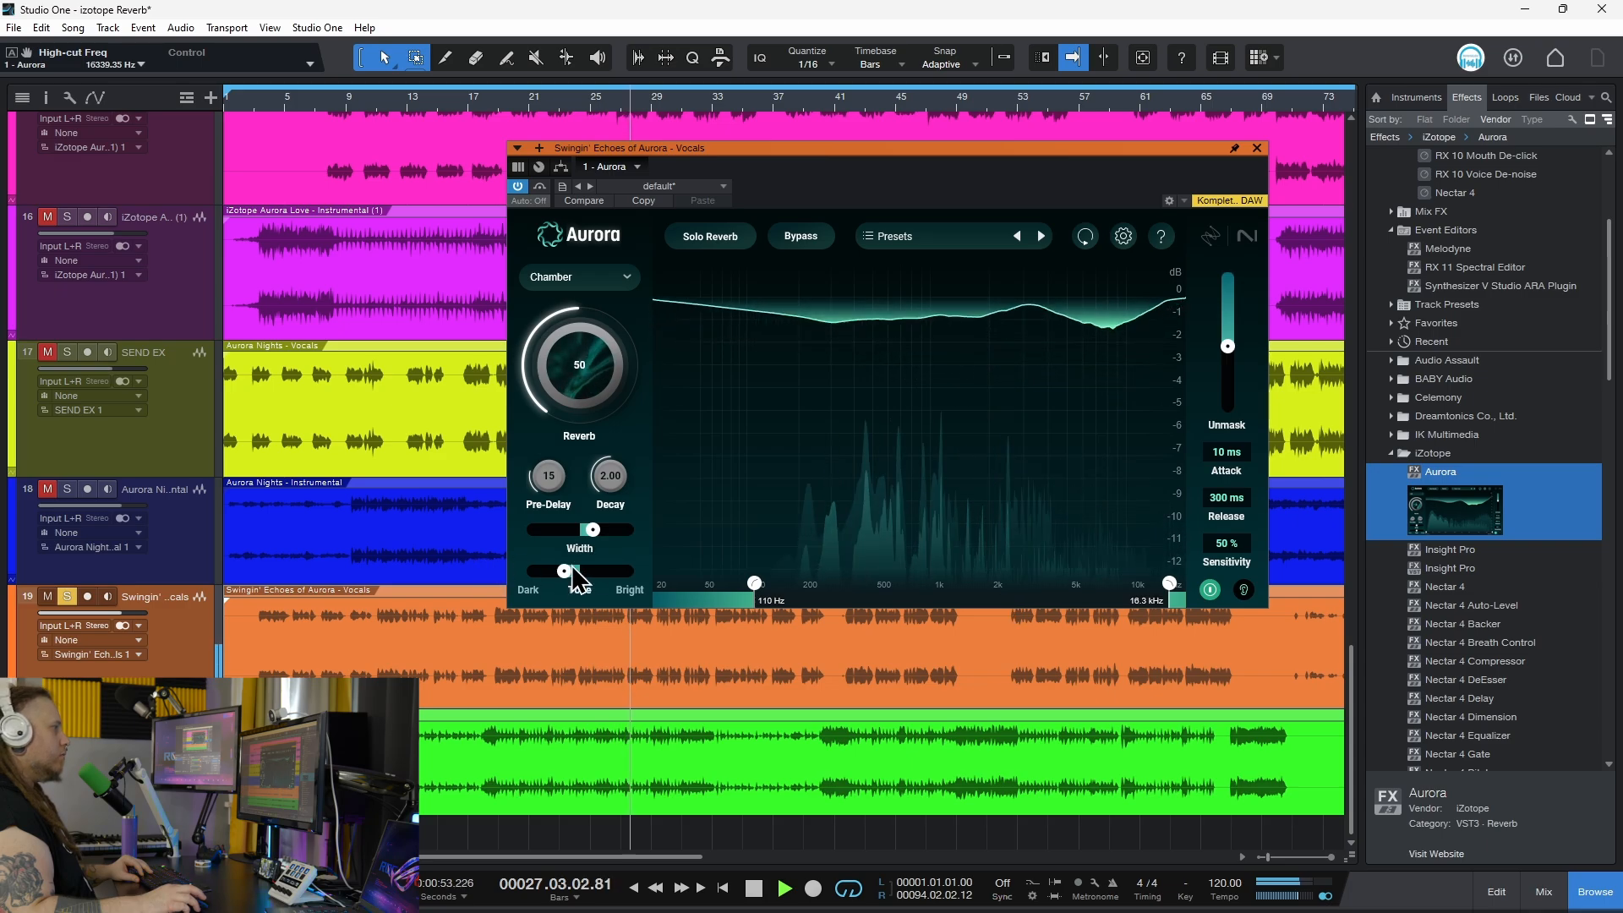
{"action": "left_click_drag", "start_coordinate": [593, 530], "coordinate": [608, 530]}
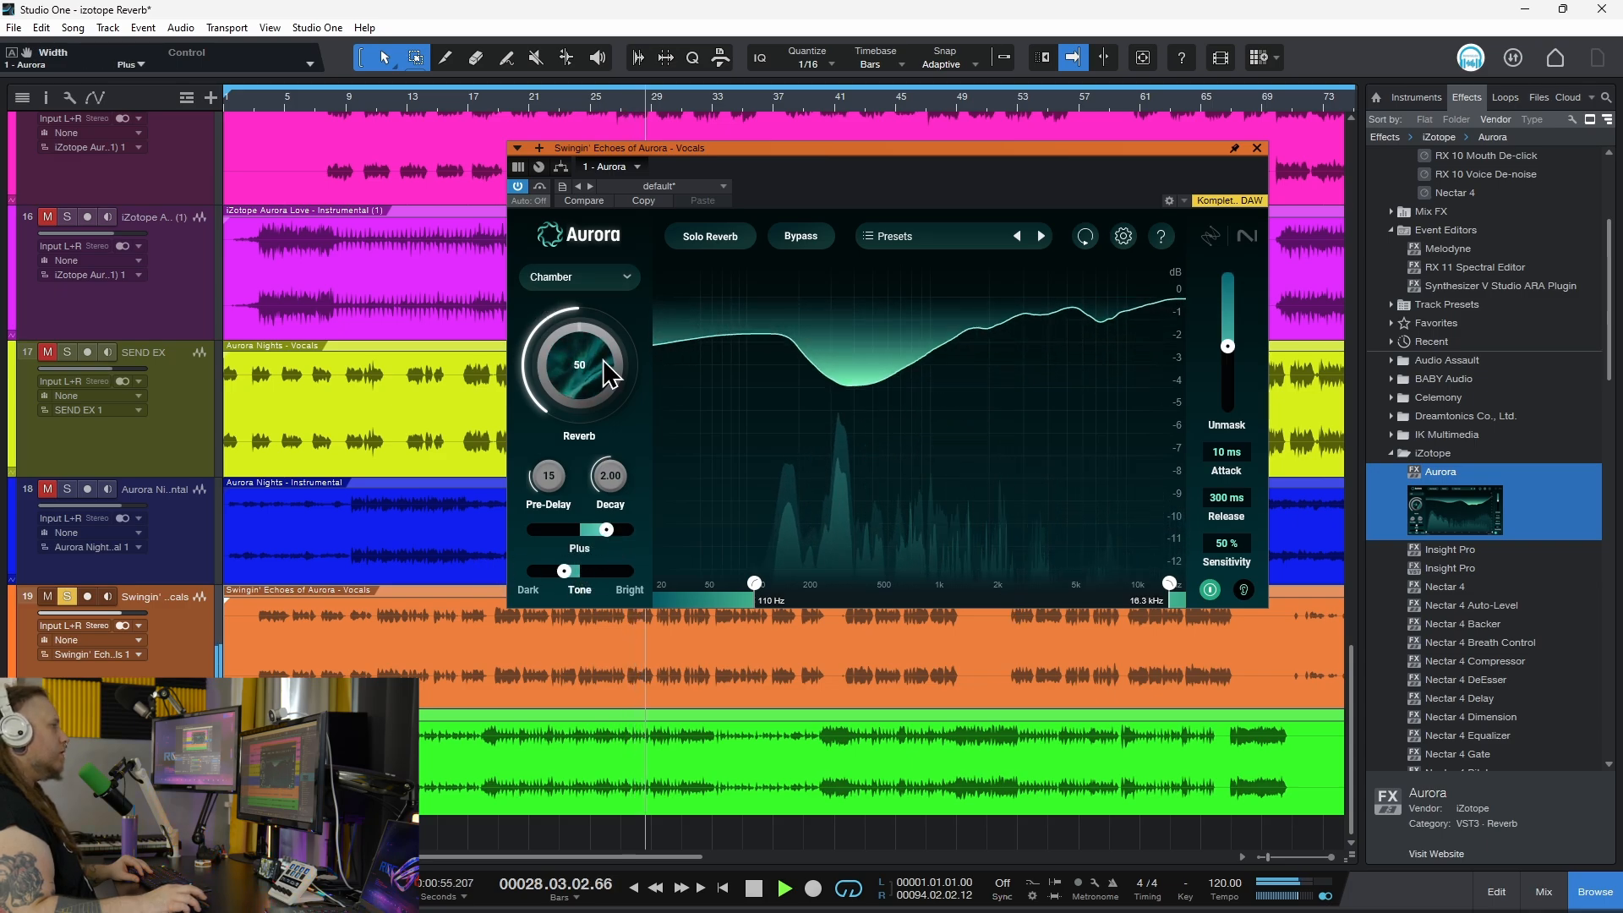
{"action": "mouse_move", "coordinate": [610, 476]}
{"action": "left_mouse_down"}
{"action": "mouse_move", "coordinate": [607, 490]}
{"action": "mouse_move", "coordinate": [615, 455]}
{"action": "left_mouse_up"}
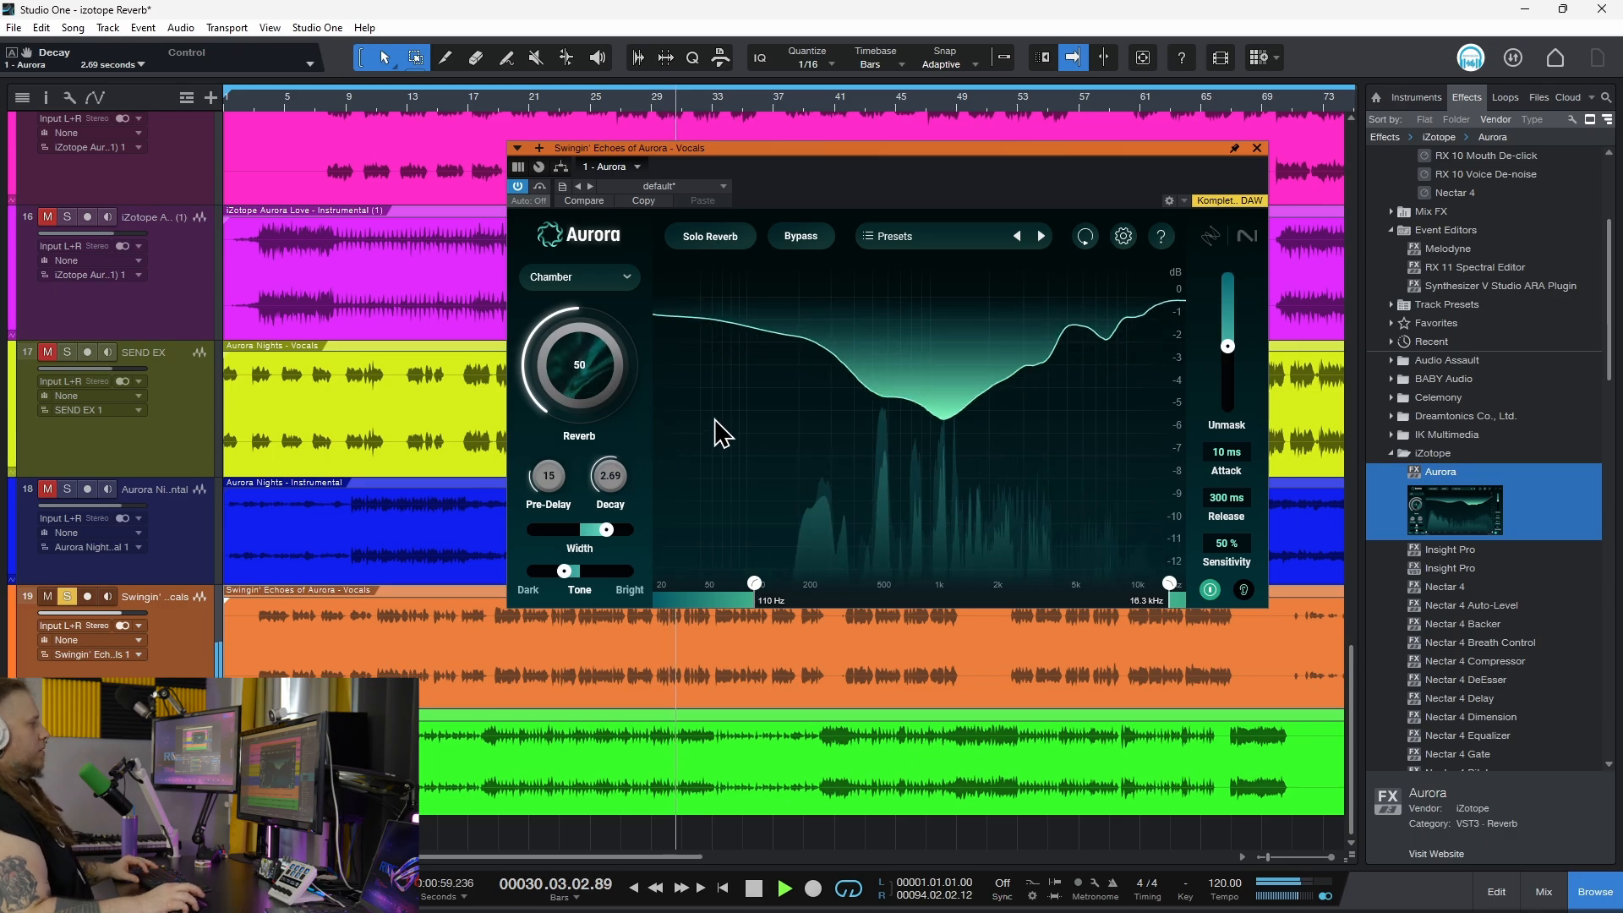
{"action": "left_click_drag", "start_coordinate": [444, 99], "coordinate": [478, 61]}
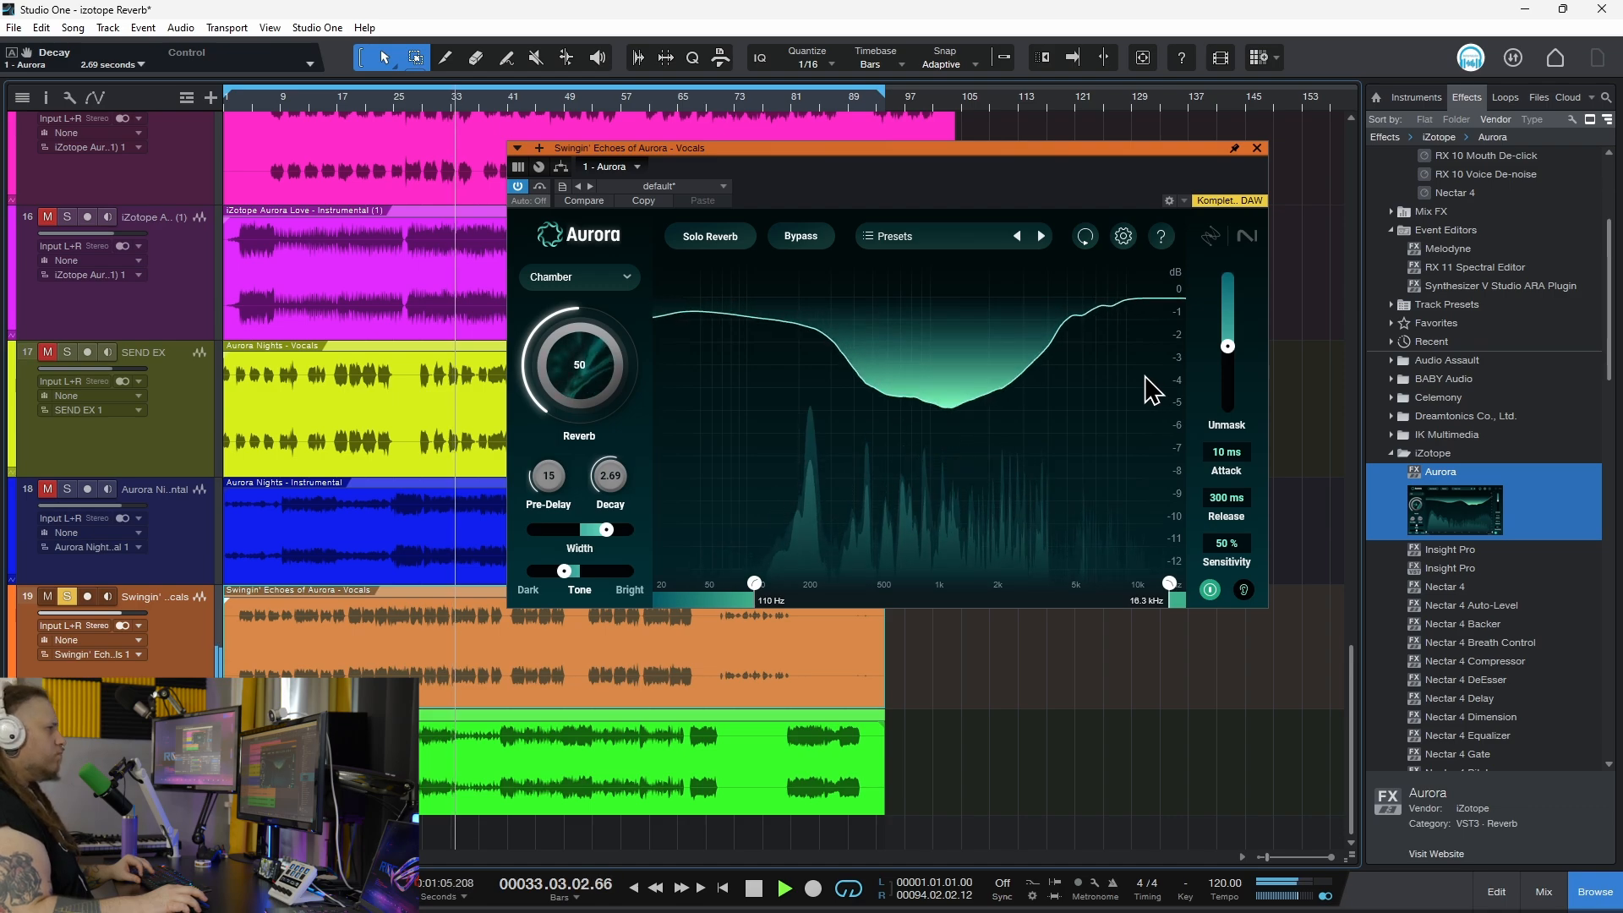
Set Unmask to 13 and Reverb to 48 on the Swingin' Echoes of Aurora vocals' Aurora during playback.
{"action": "left_click_drag", "start_coordinate": [1228, 346], "coordinate": [1227, 331]}
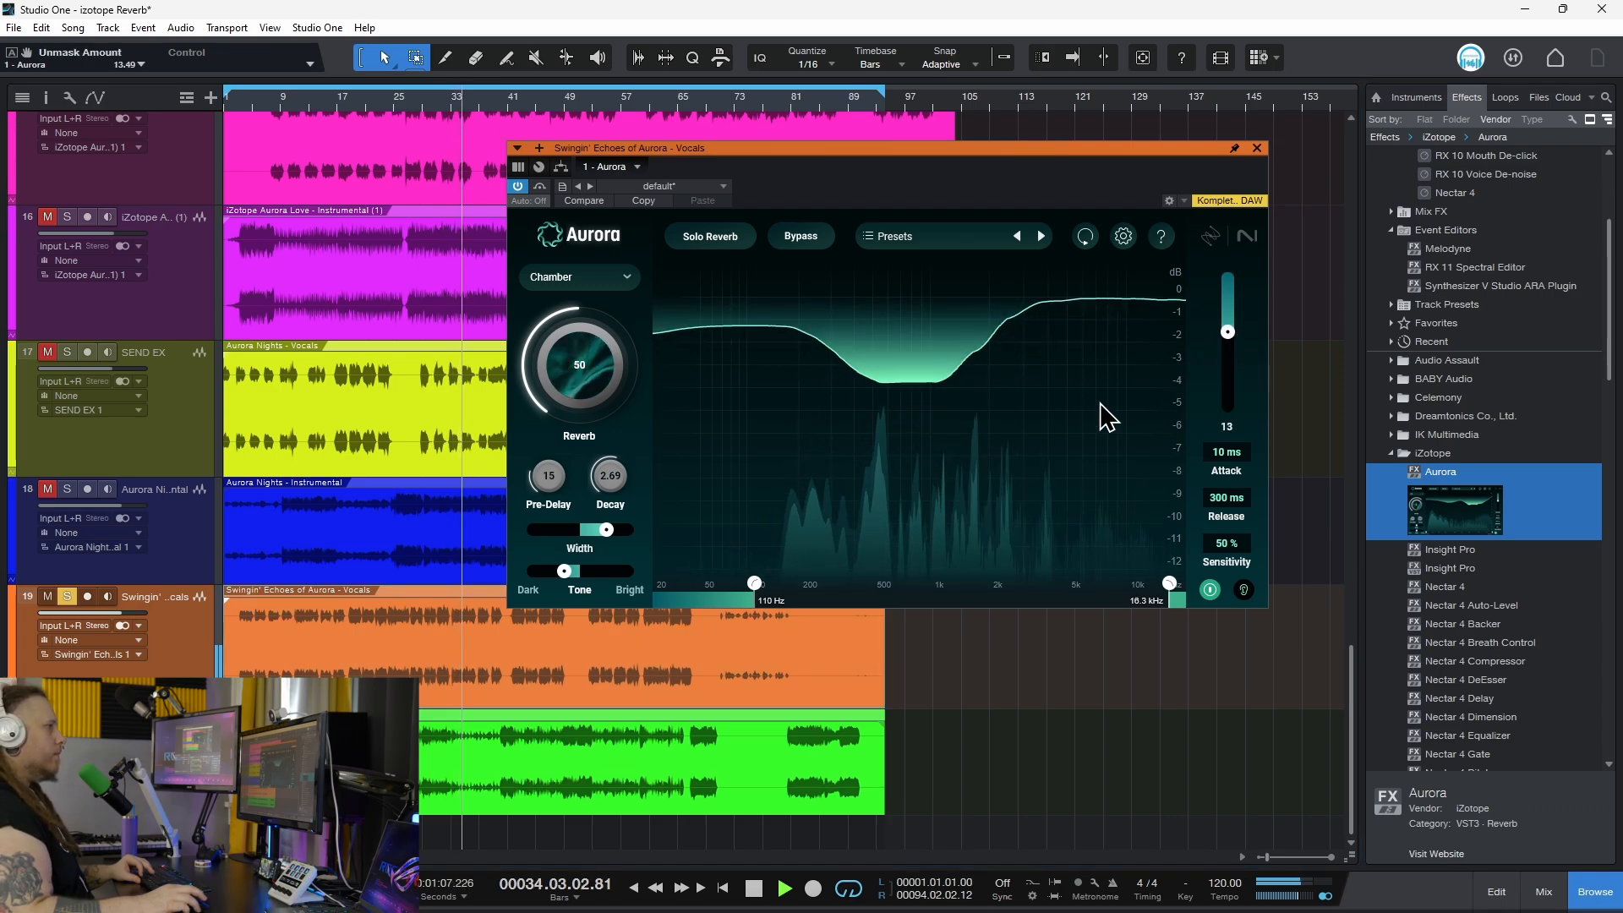
{"action": "left_click_drag", "start_coordinate": [971, 149], "coordinate": [995, 148]}
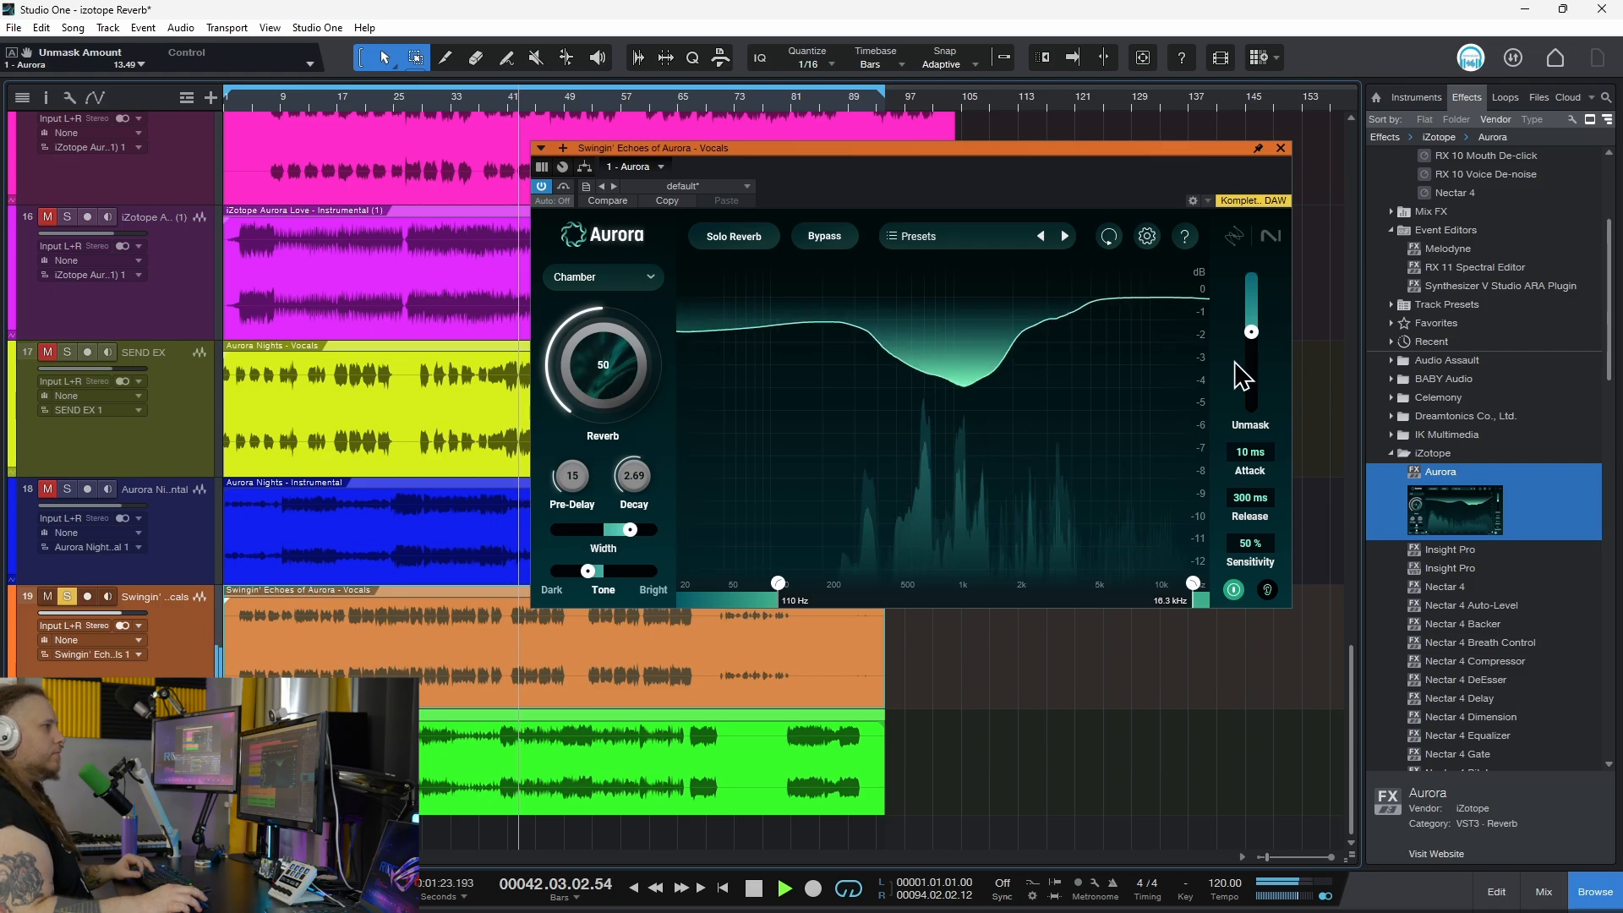
{"action": "left_click_drag", "start_coordinate": [621, 357], "coordinate": [620, 362]}
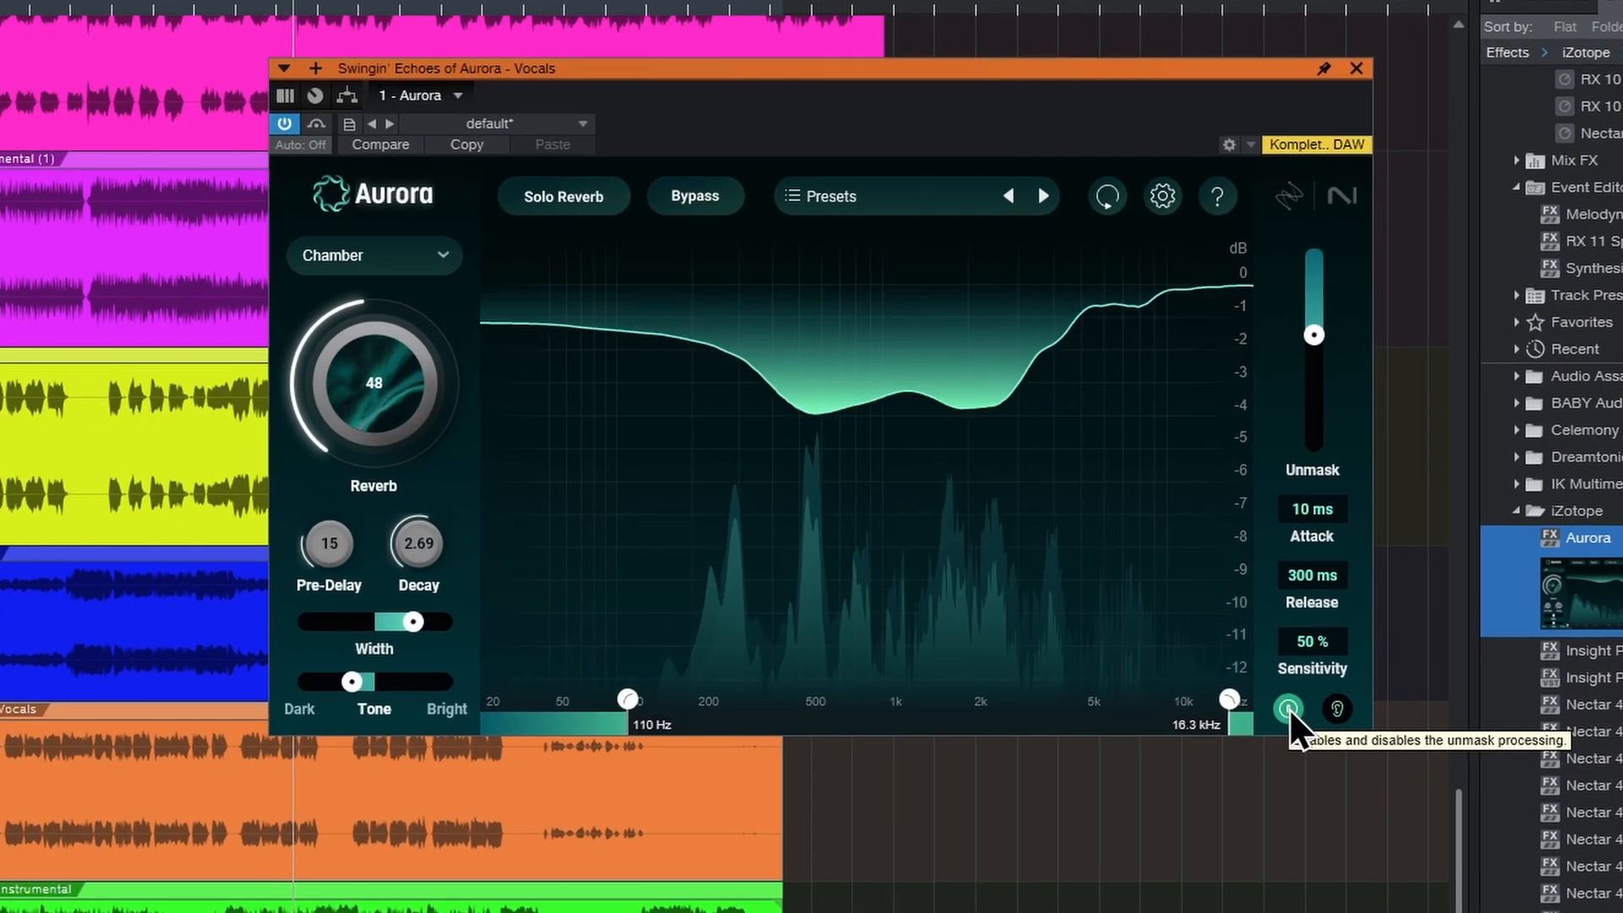
Replay the vocals with the unmask processing disabled, re-enable it for comparison, and stop playback.
{"action": "left_click", "coordinate": [1290, 708]}
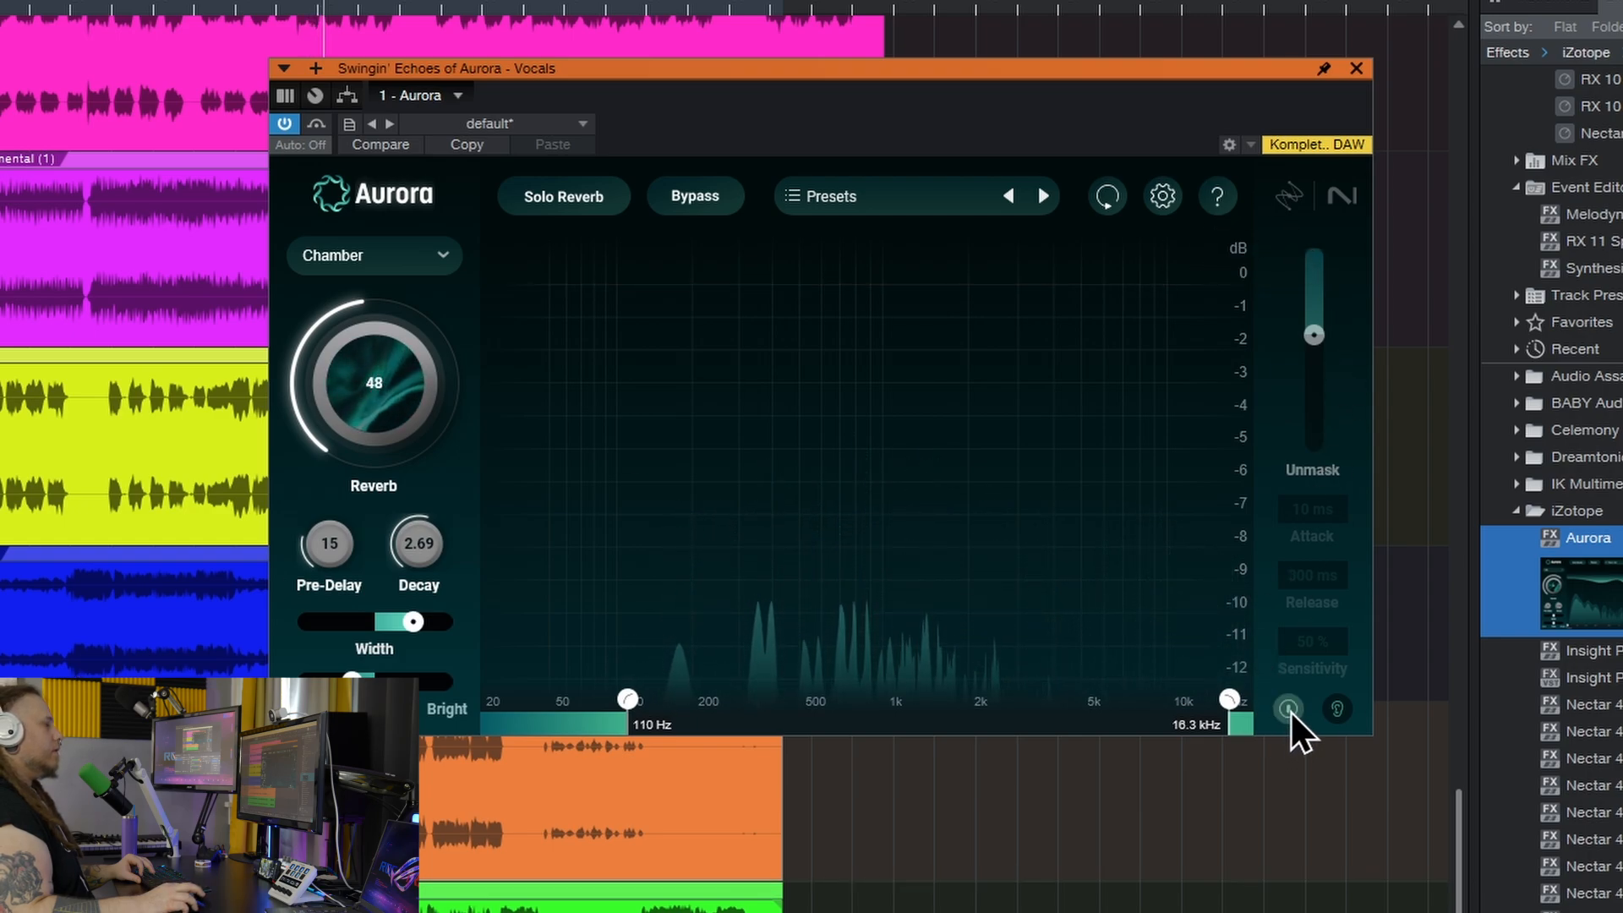
{"action": "left_click", "coordinate": [254, 25]}
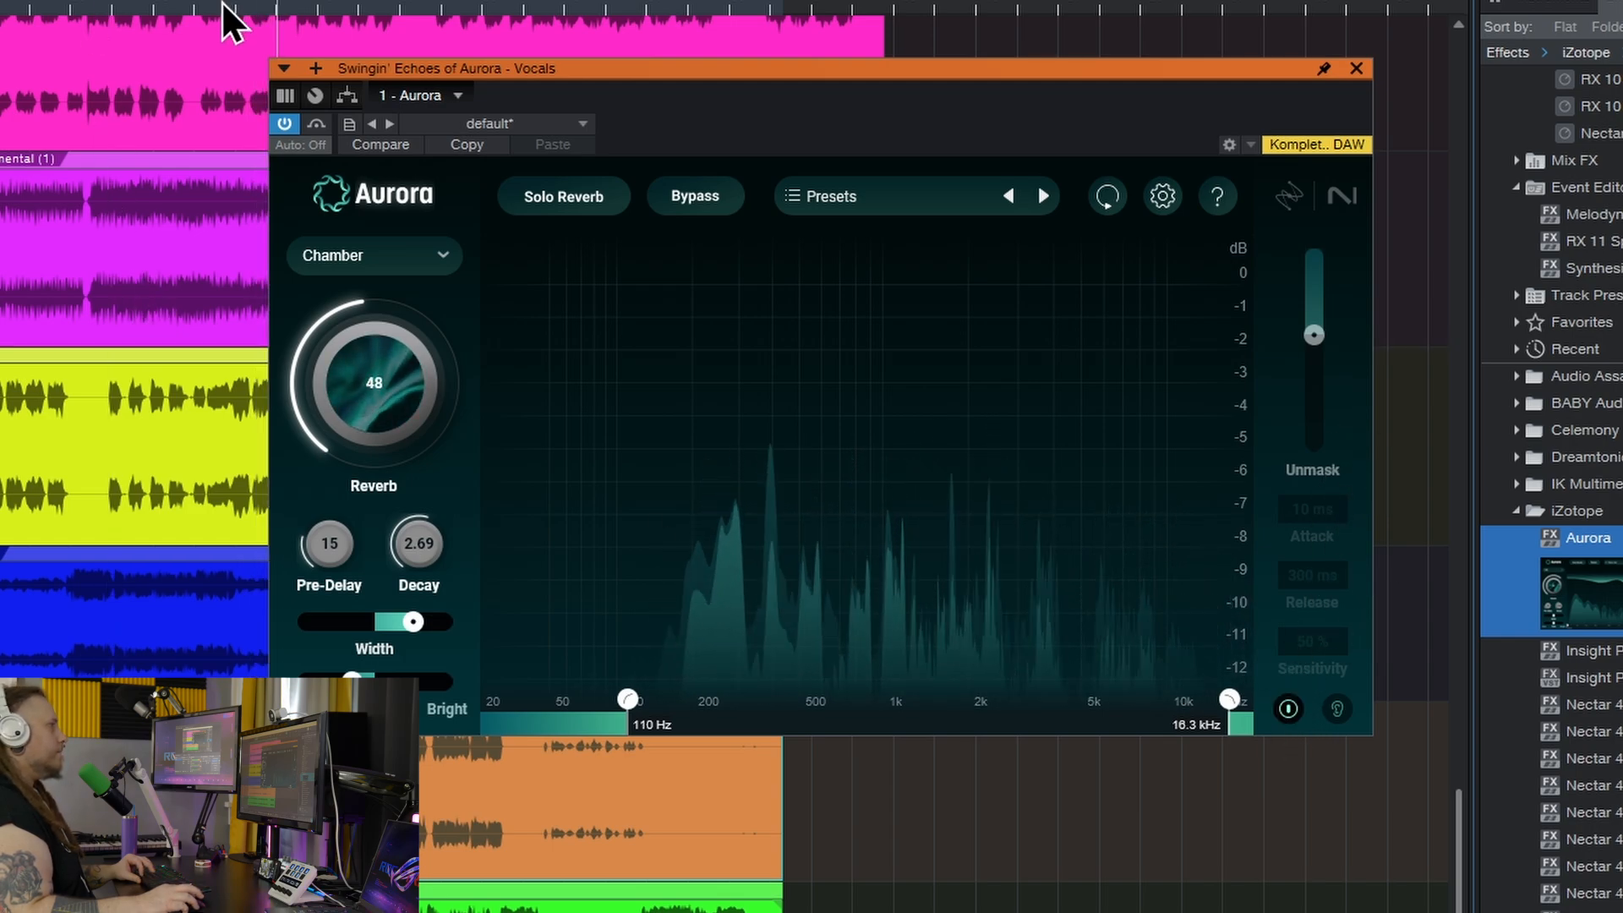
{"action": "left_click", "coordinate": [1288, 708]}
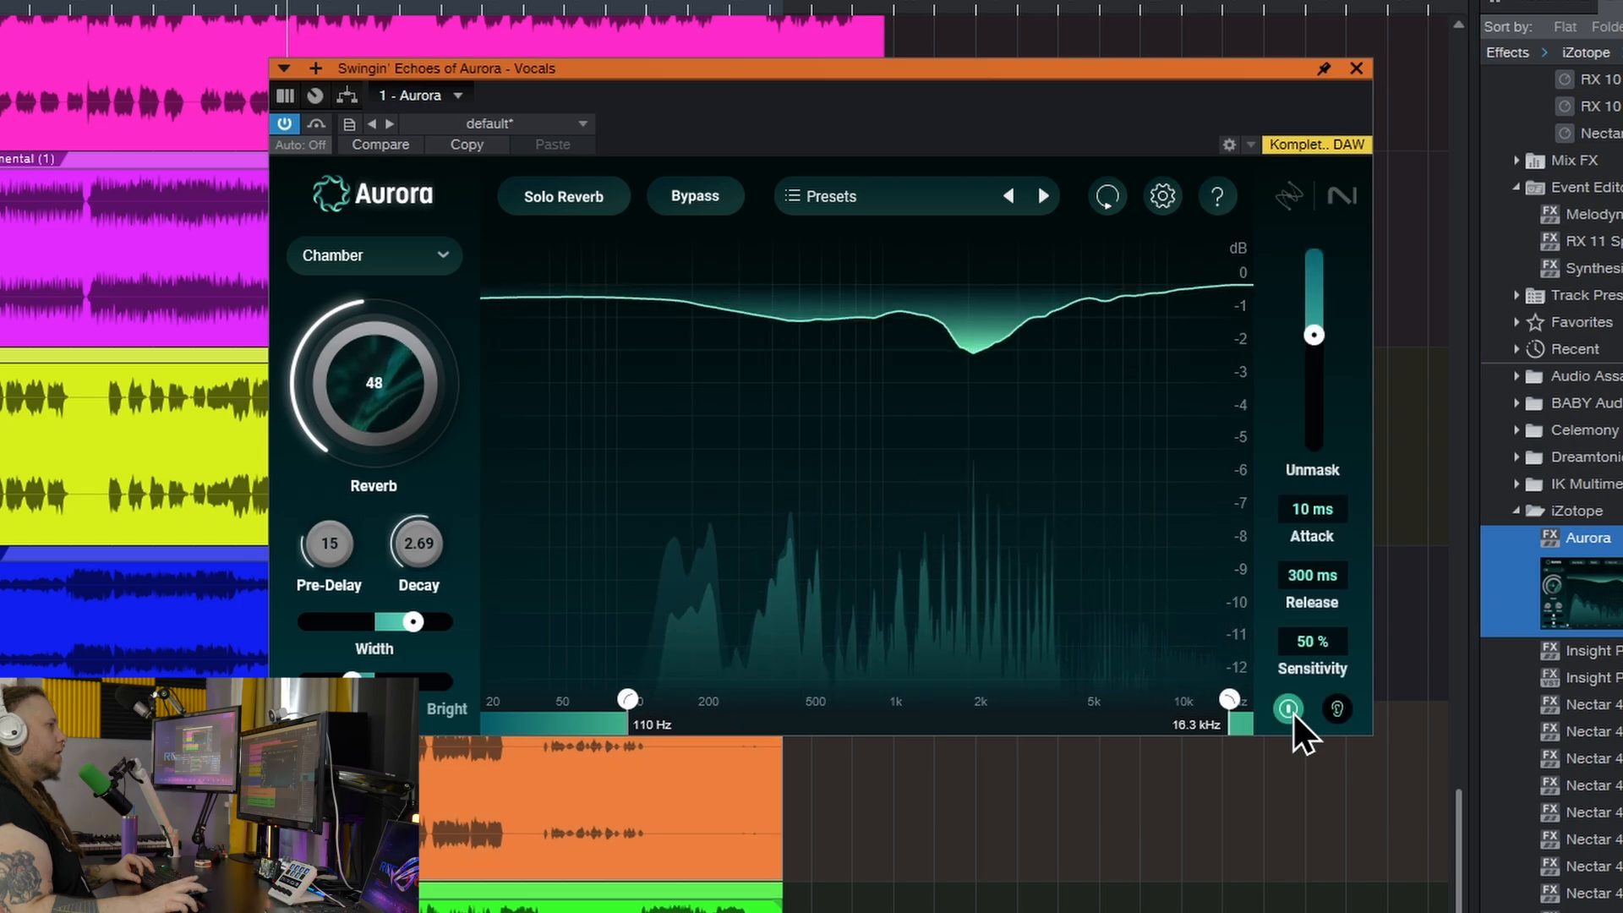
{"action": "mouse_move", "coordinate": [1321, 373]}
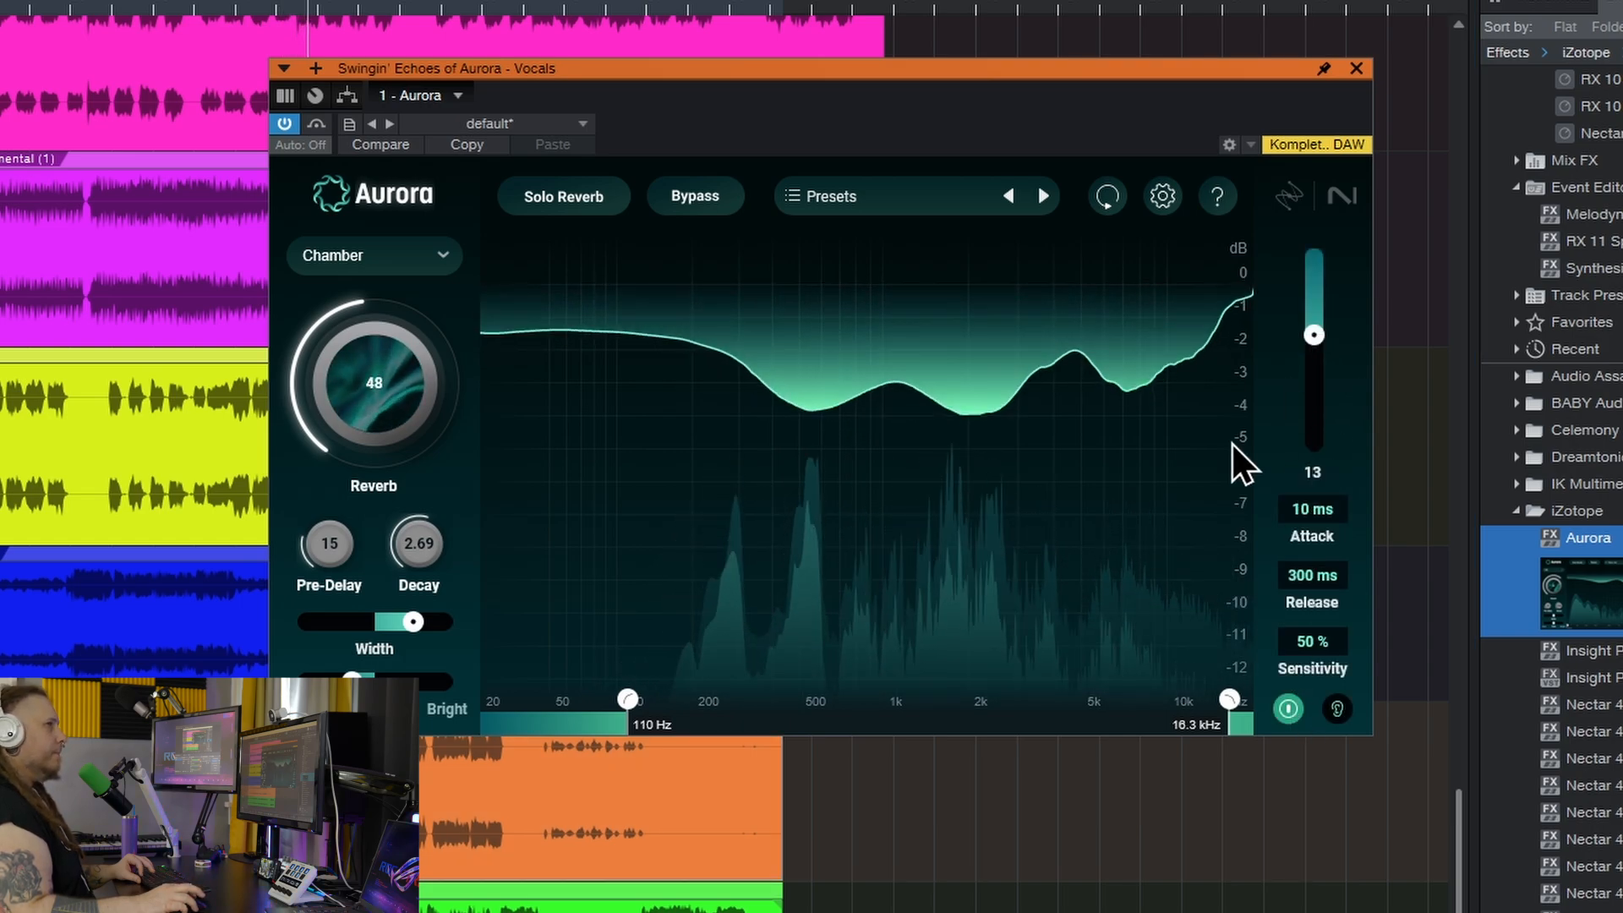
{"action": "key", "text": "space"}
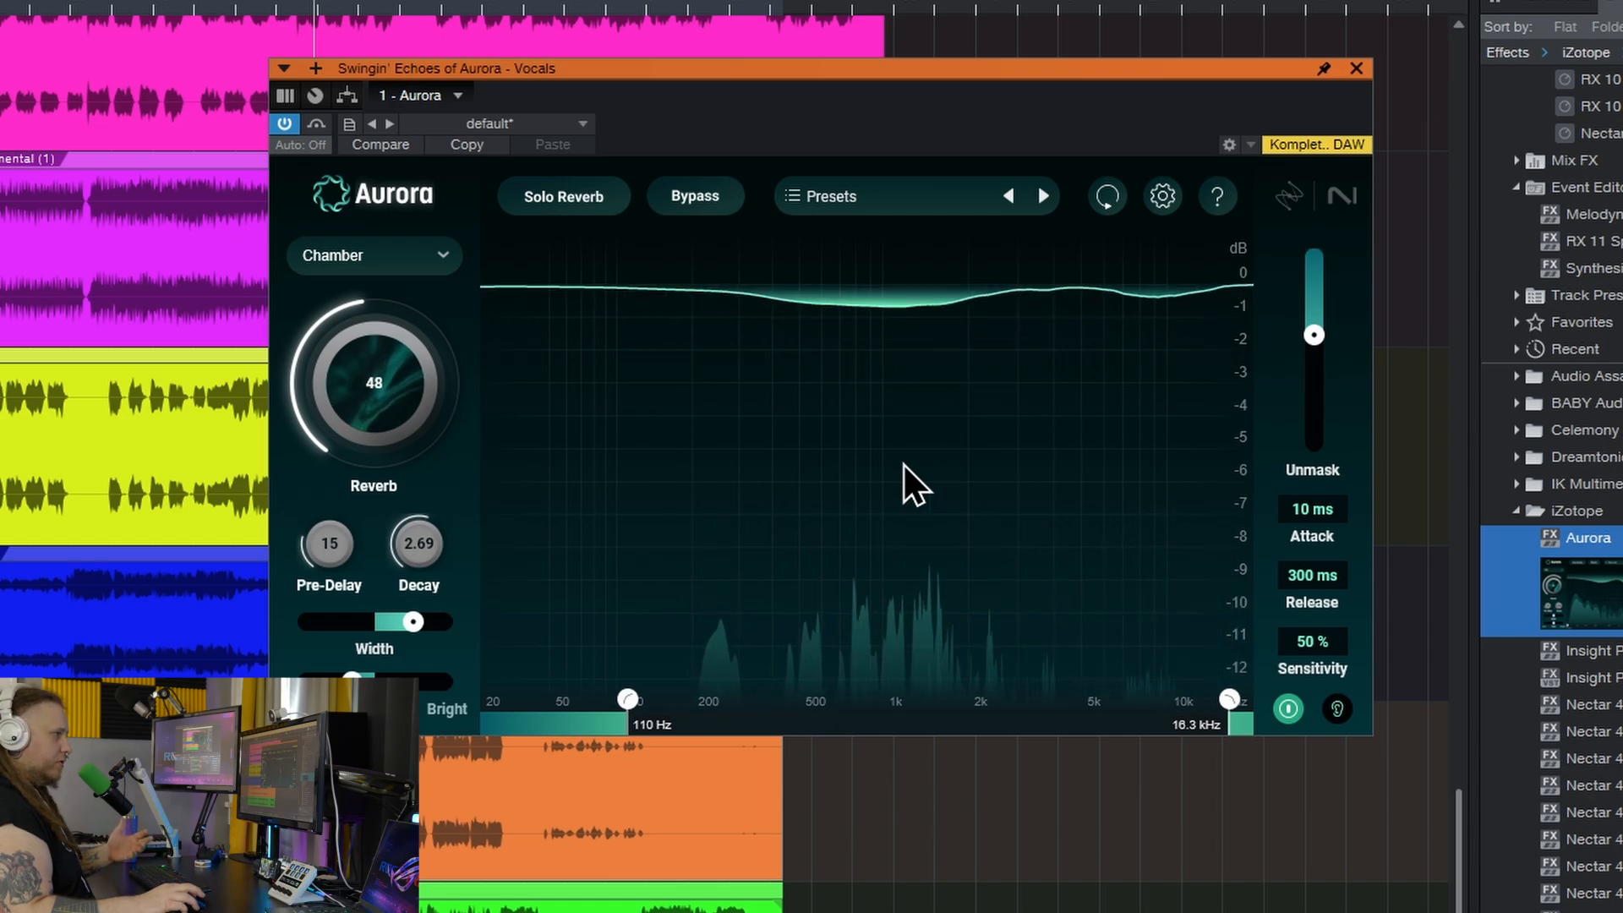
Play the vocals with Aurora's Unmask at 16, the Room reverb type and Reverb at 55.
{"action": "mouse_move", "coordinate": [1313, 333]}
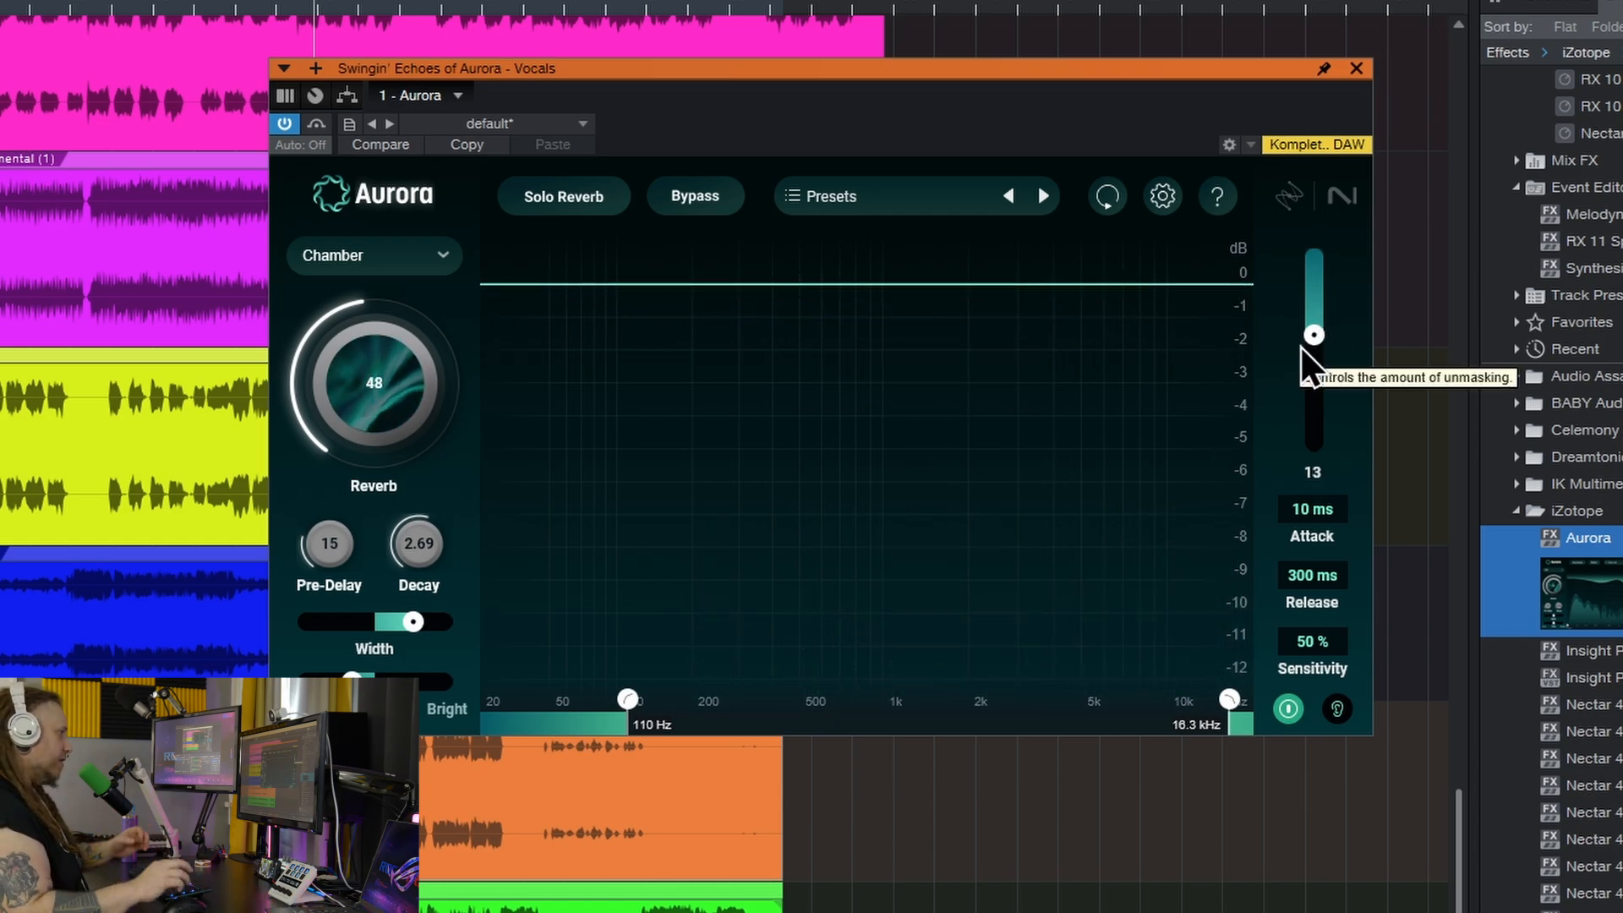
{"action": "left_click_drag", "start_coordinate": [1312, 338], "coordinate": [1312, 345]}
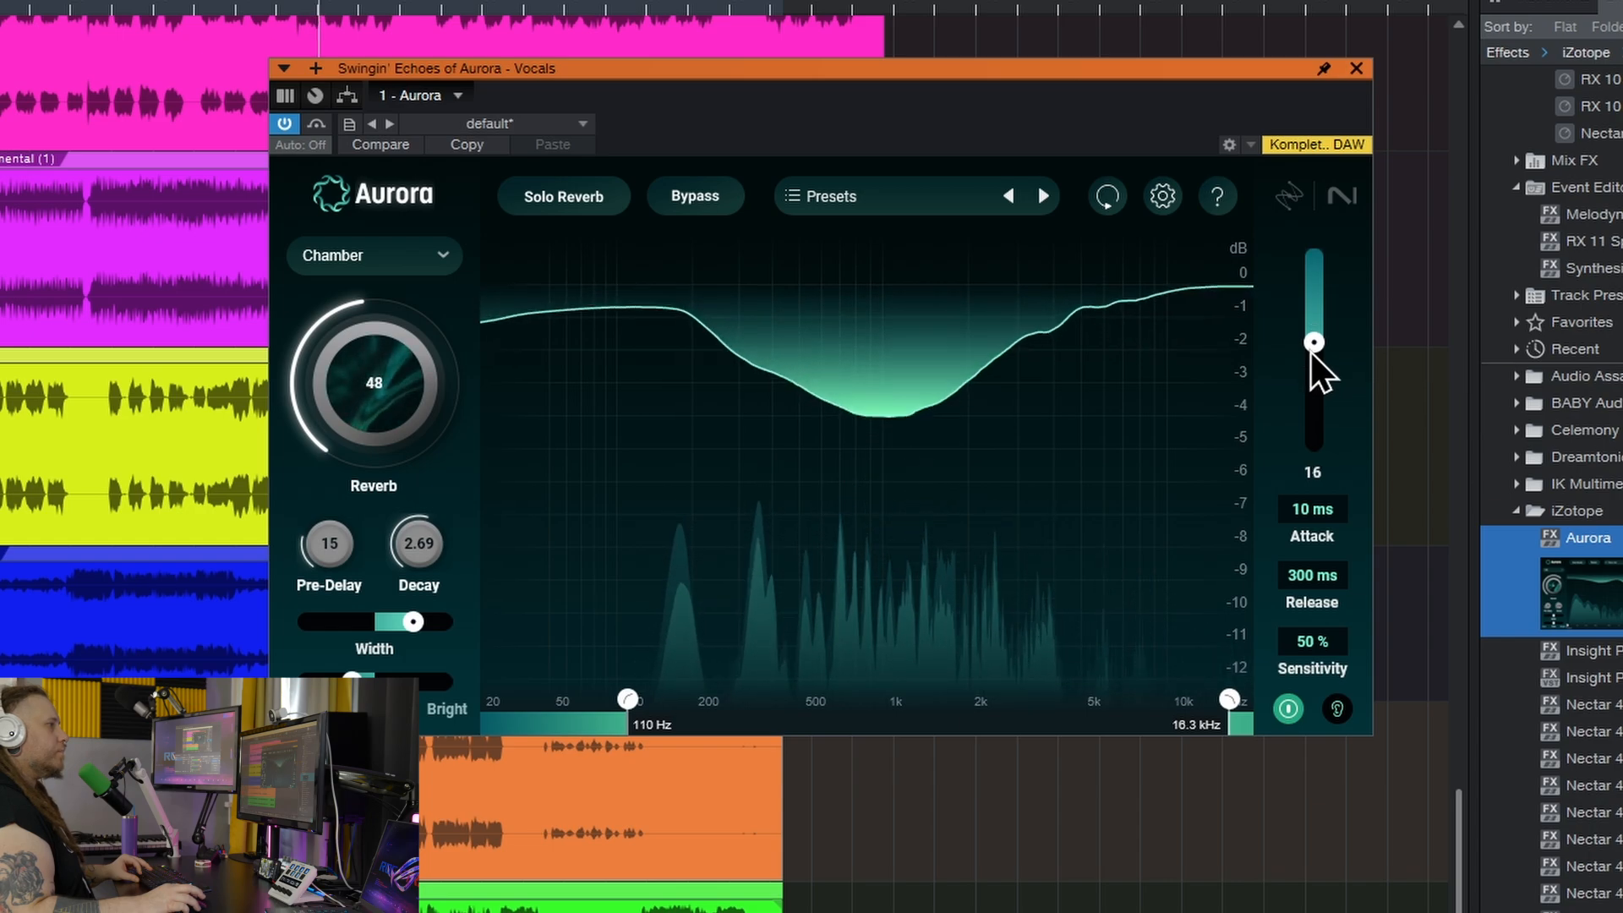
{"action": "left_click_drag", "start_coordinate": [416, 309], "coordinate": [416, 303]}
{"action": "left_click", "coordinate": [433, 268]}
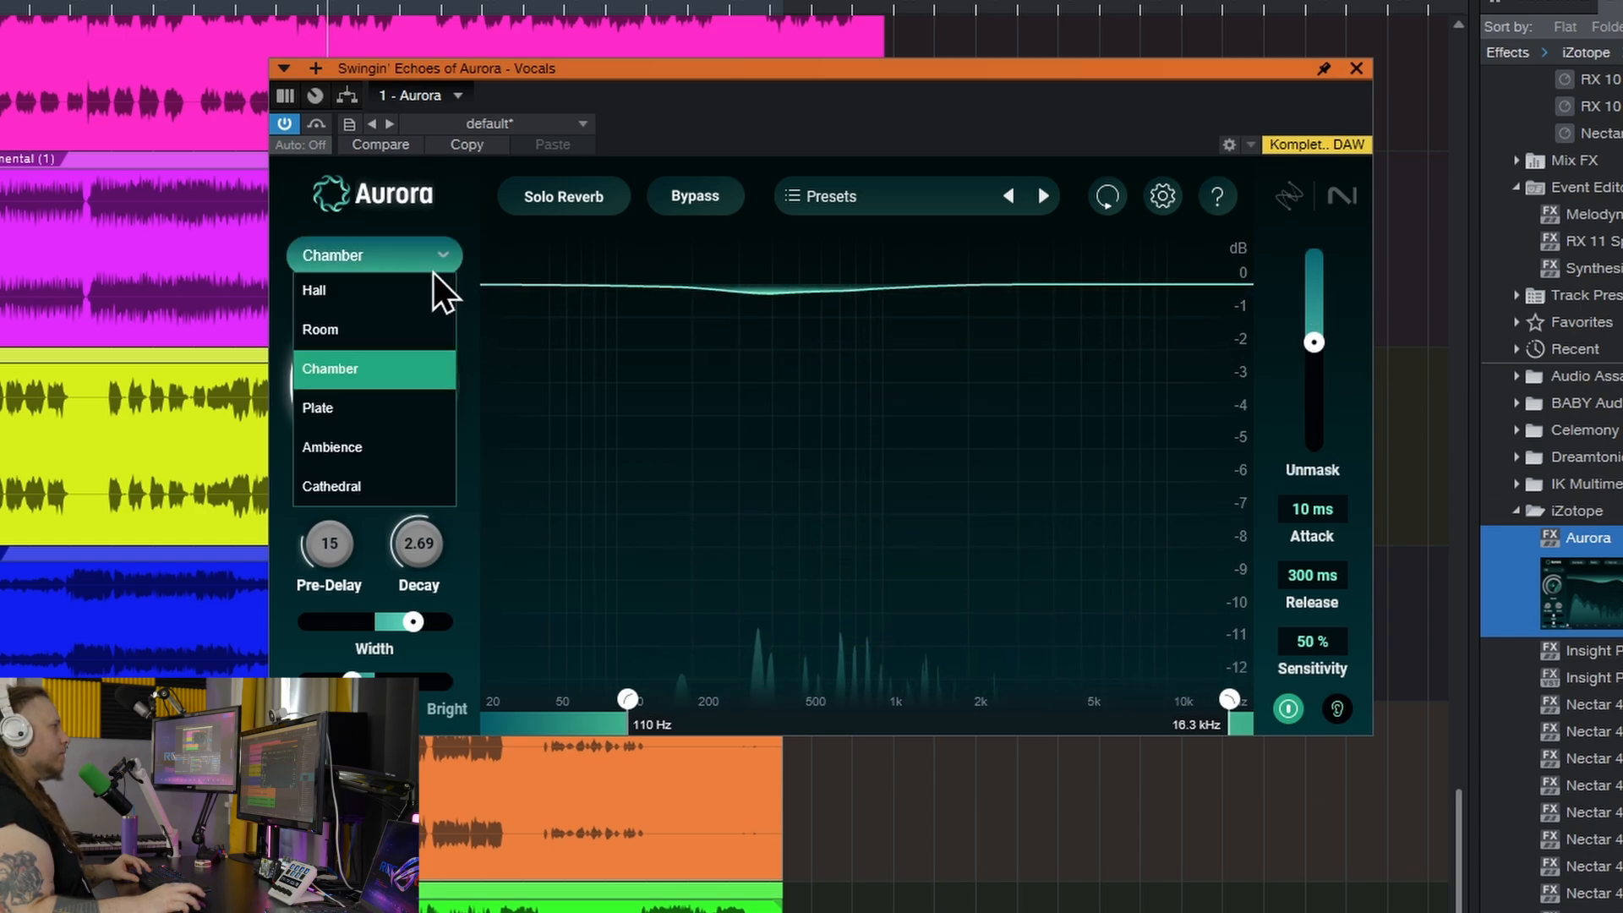
{"action": "left_click", "coordinate": [390, 321]}
{"action": "left_click_drag", "start_coordinate": [393, 412], "coordinate": [402, 399]}
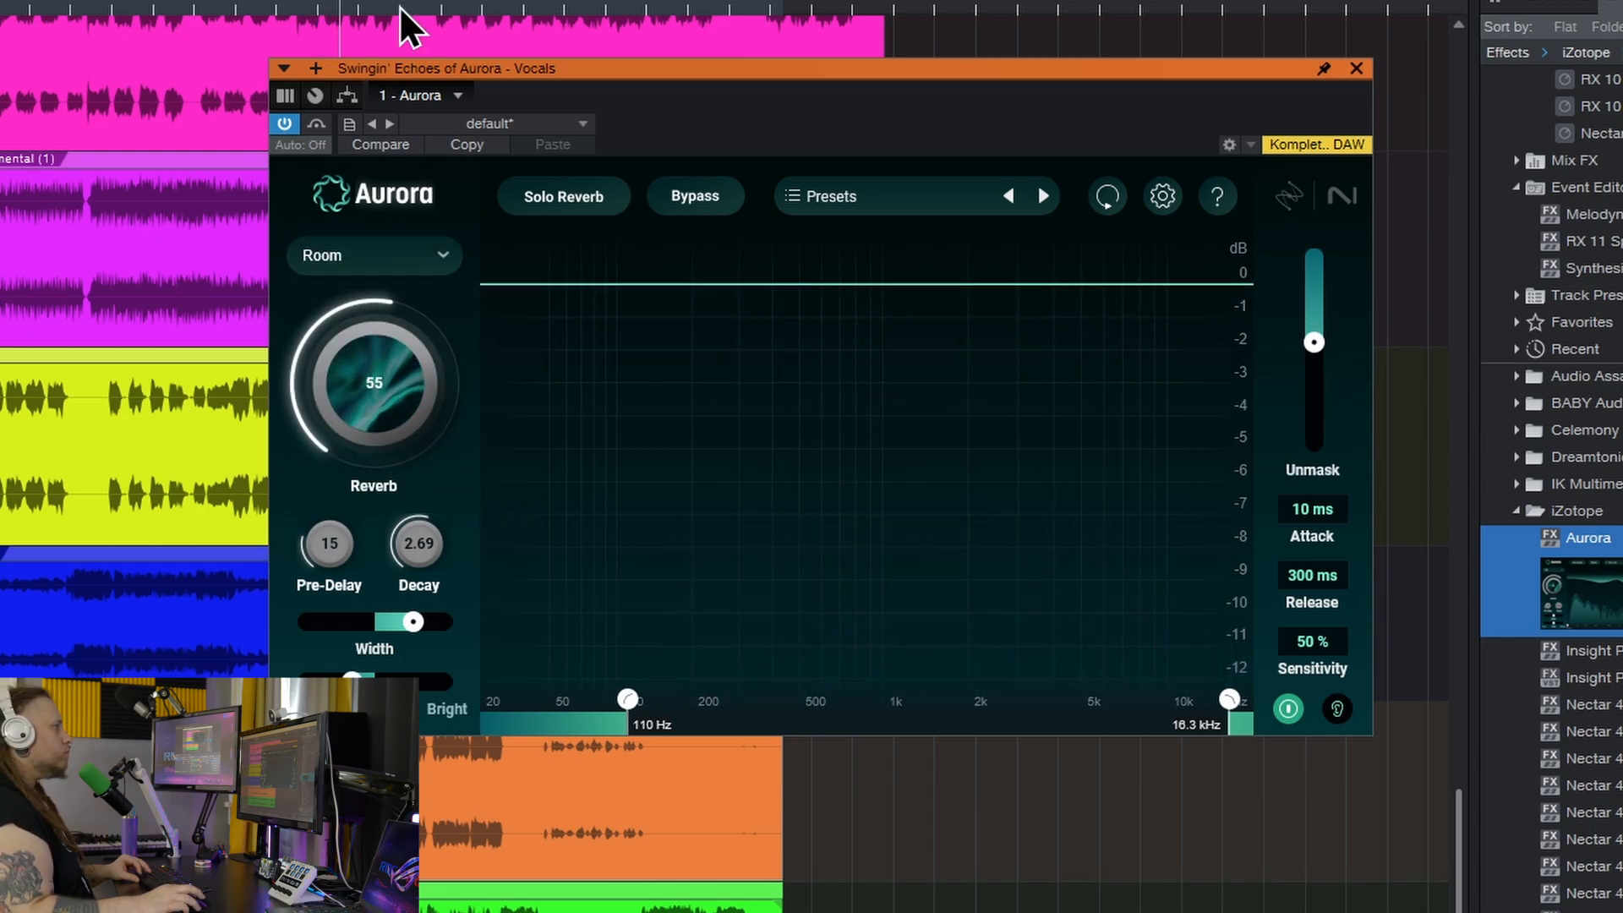
Raise the Room reverb amount to 61, switch the vocals' Aurora to Hall, and lower Reverb to 54.
{"action": "left_click_drag", "start_coordinate": [976, 73], "coordinate": [981, 94]}
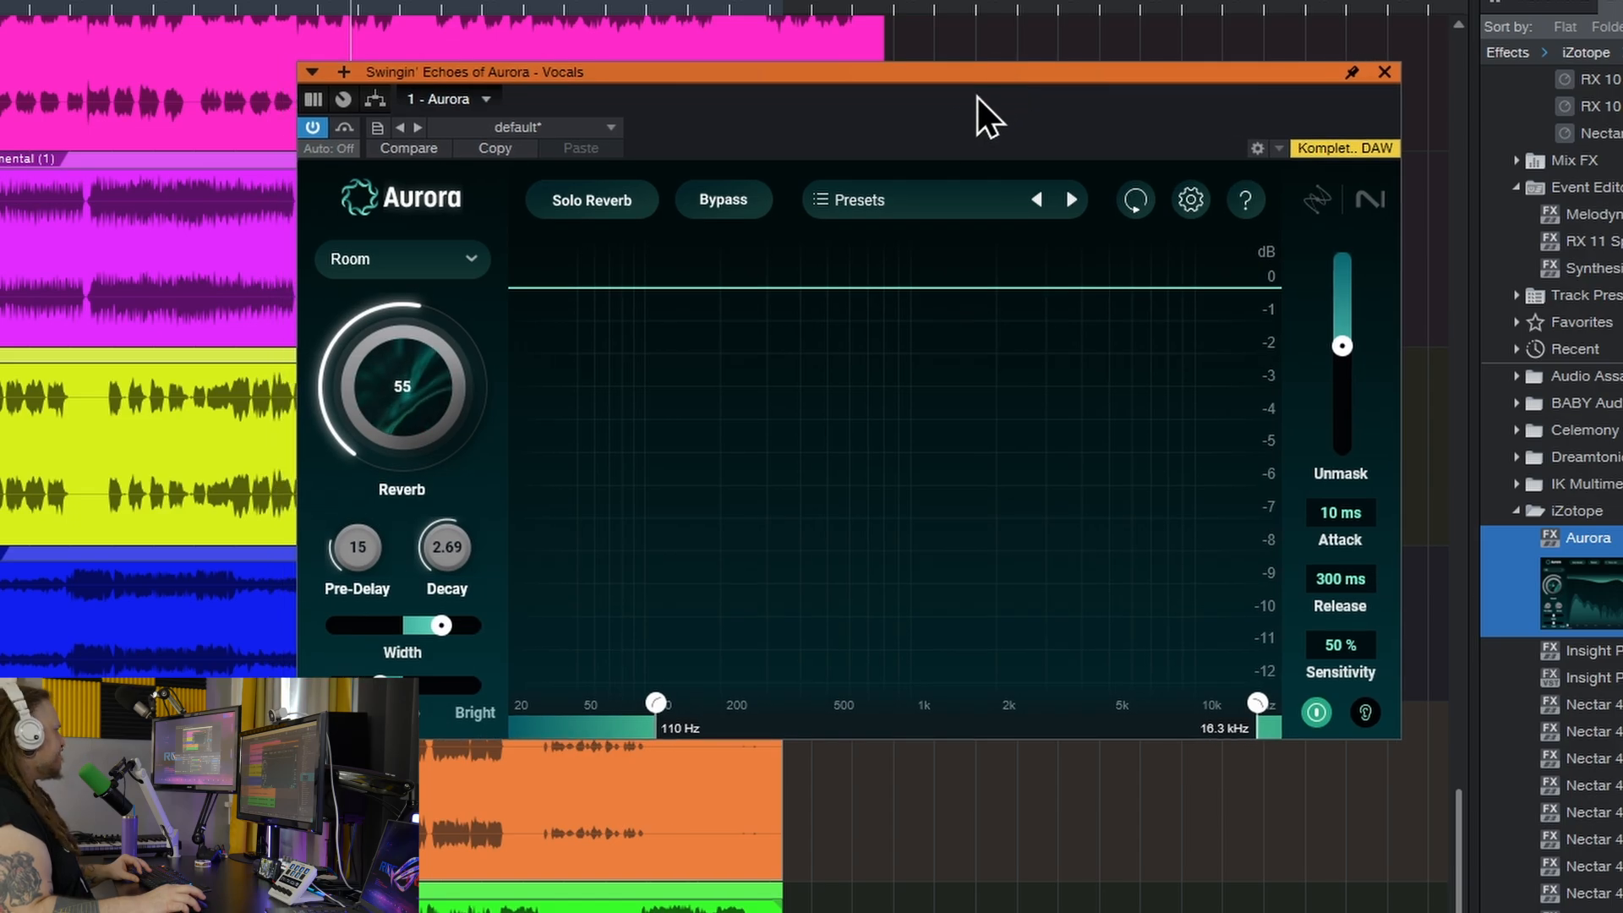
{"action": "left_click_drag", "start_coordinate": [432, 409], "coordinate": [450, 365]}
{"action": "left_click", "coordinate": [459, 258]}
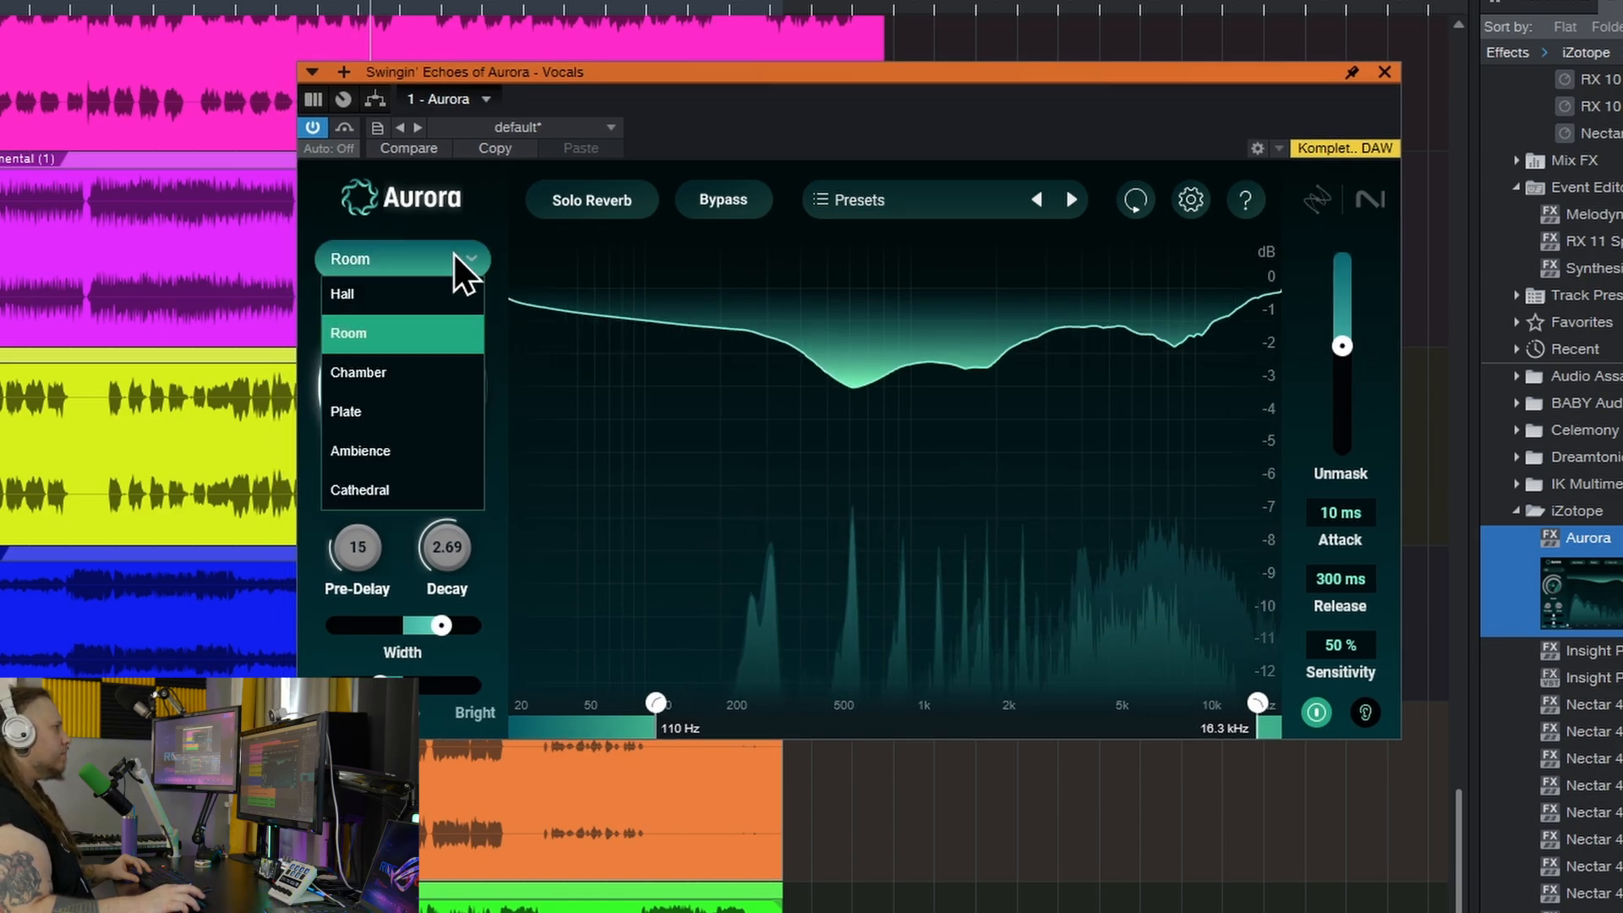
{"action": "left_click", "coordinate": [433, 291]}
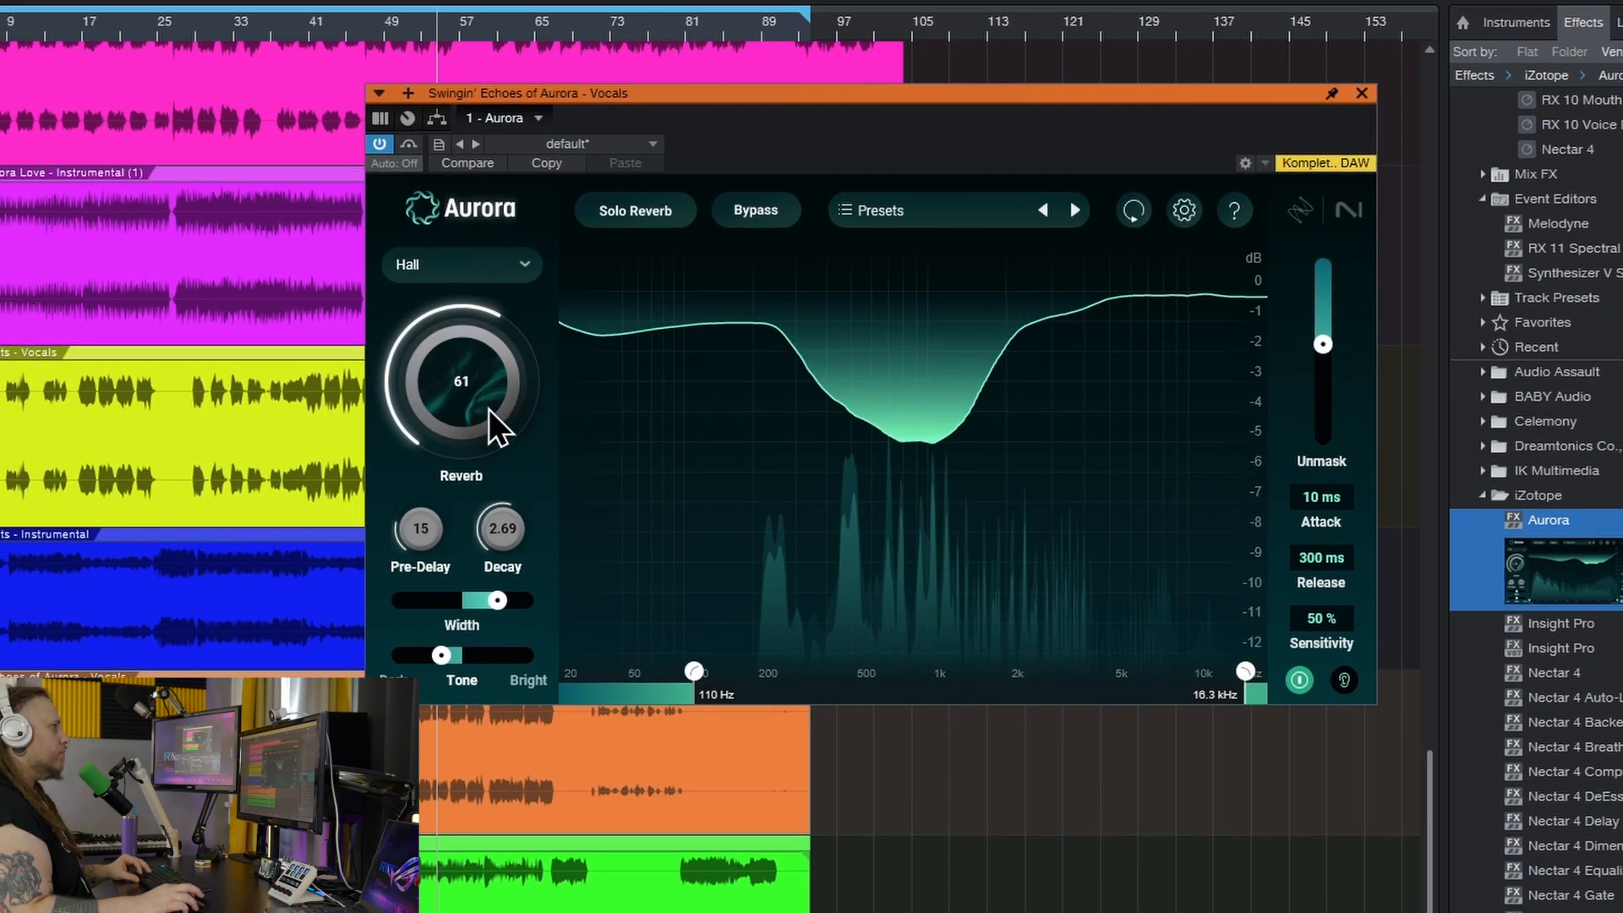
{"action": "left_click_drag", "start_coordinate": [489, 409], "coordinate": [611, 383]}
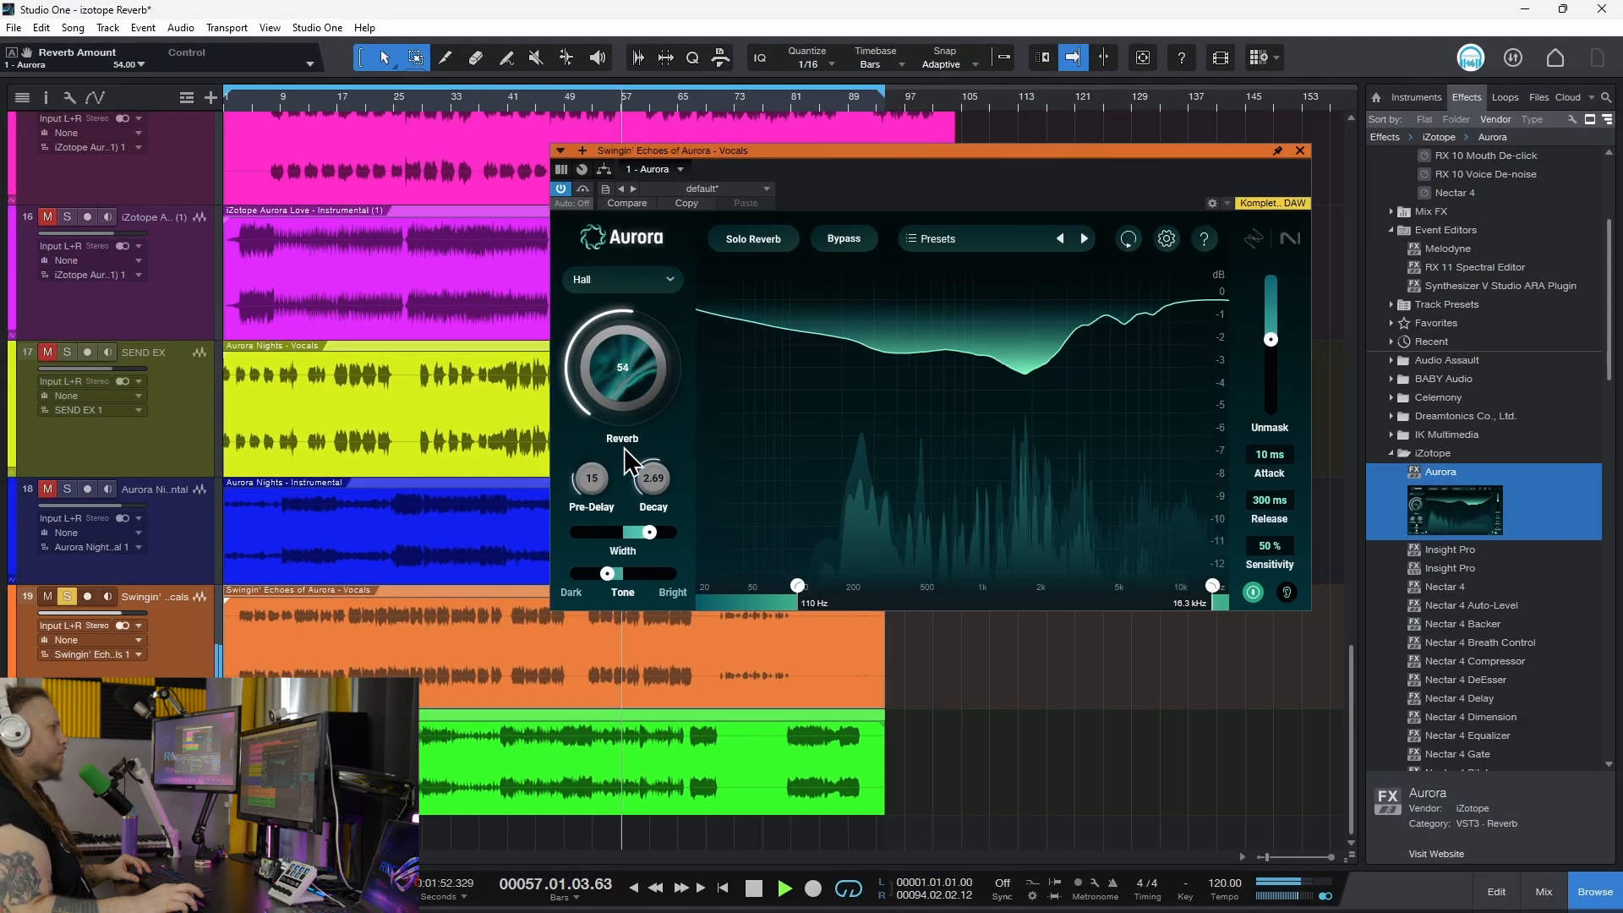
Refine the vocals' Aurora with Tone at 0, Decay at 2.31 seconds, Unmask at about 21 and Reverb at 55.
{"action": "left_click_drag", "start_coordinate": [608, 573], "coordinate": [624, 573]}
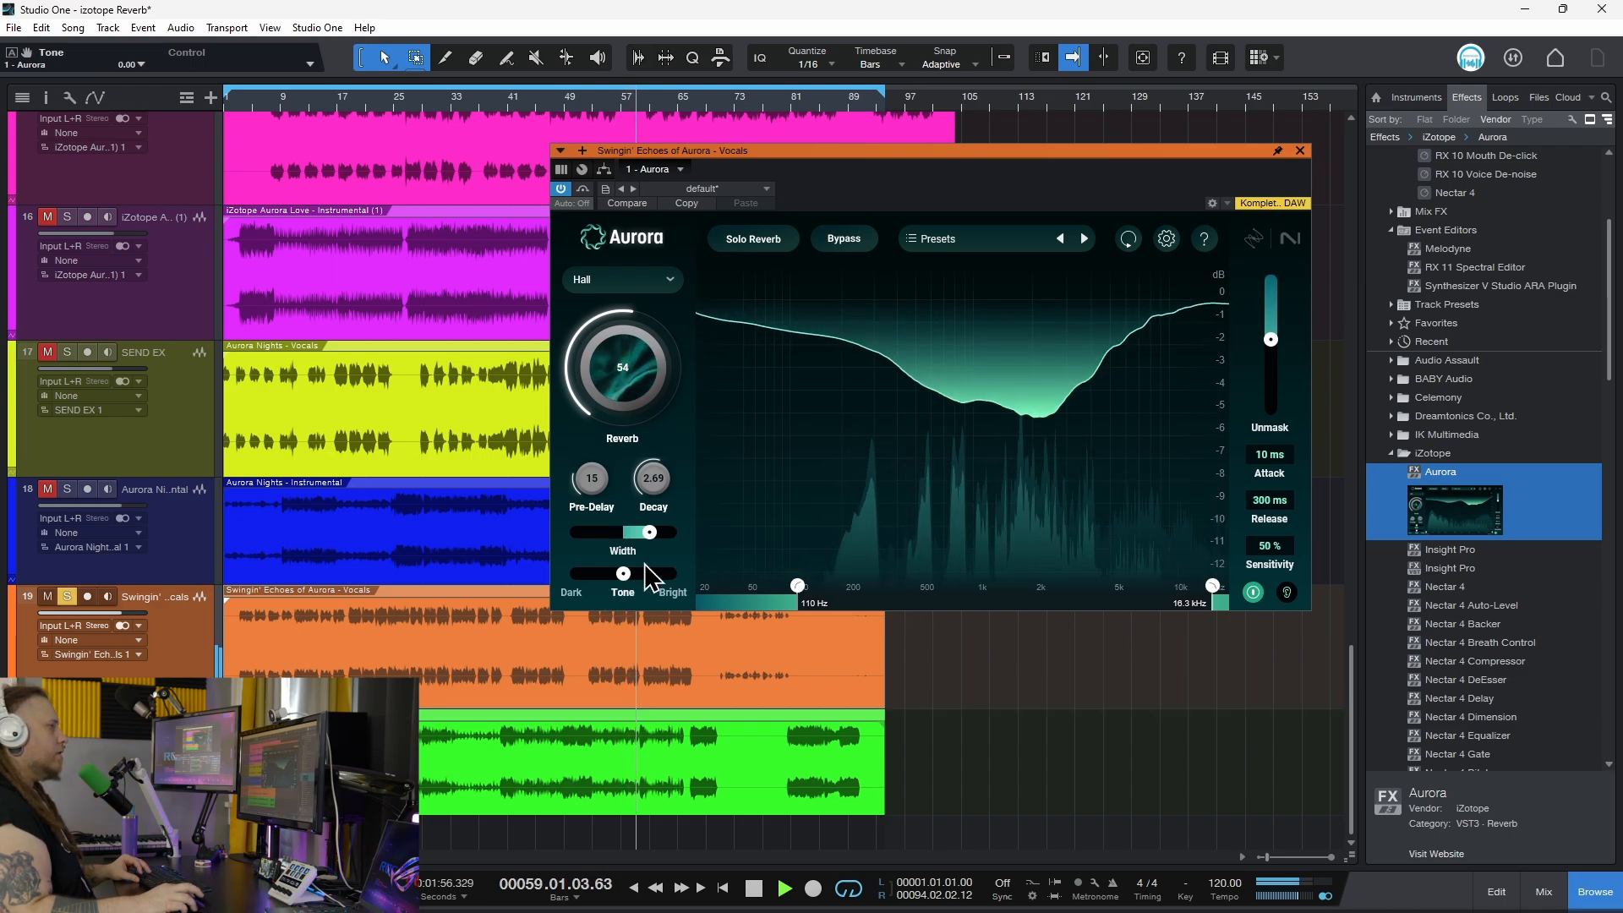
{"action": "left_click_drag", "start_coordinate": [653, 482], "coordinate": [654, 510]}
{"action": "left_click_drag", "start_coordinate": [1271, 340], "coordinate": [1273, 352]}
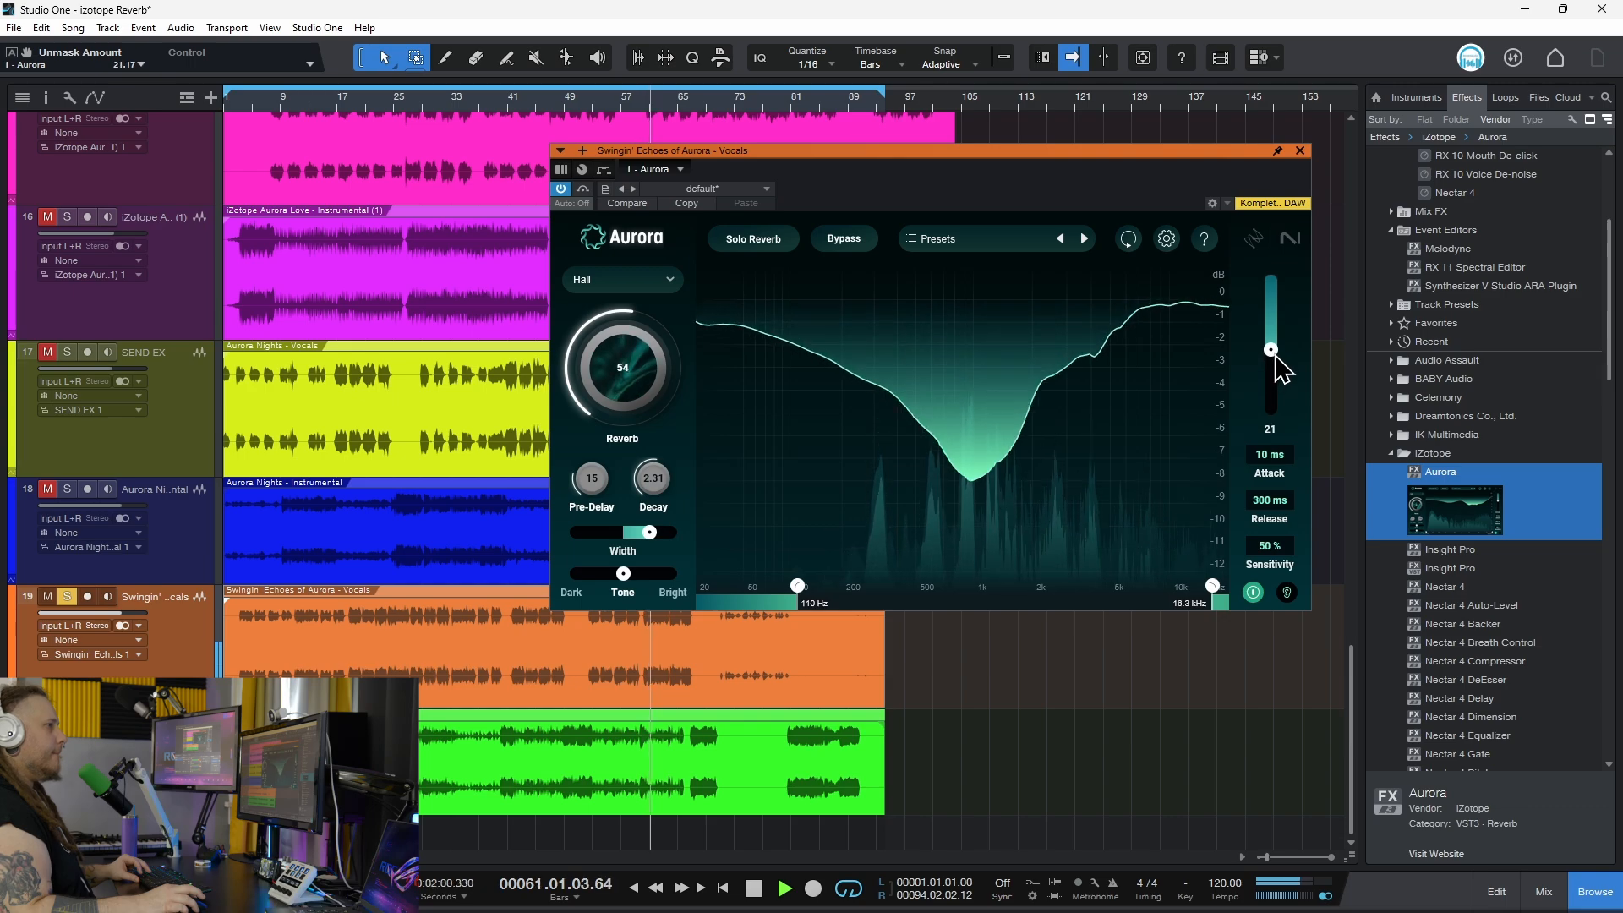
{"action": "left_click", "coordinate": [628, 391]}
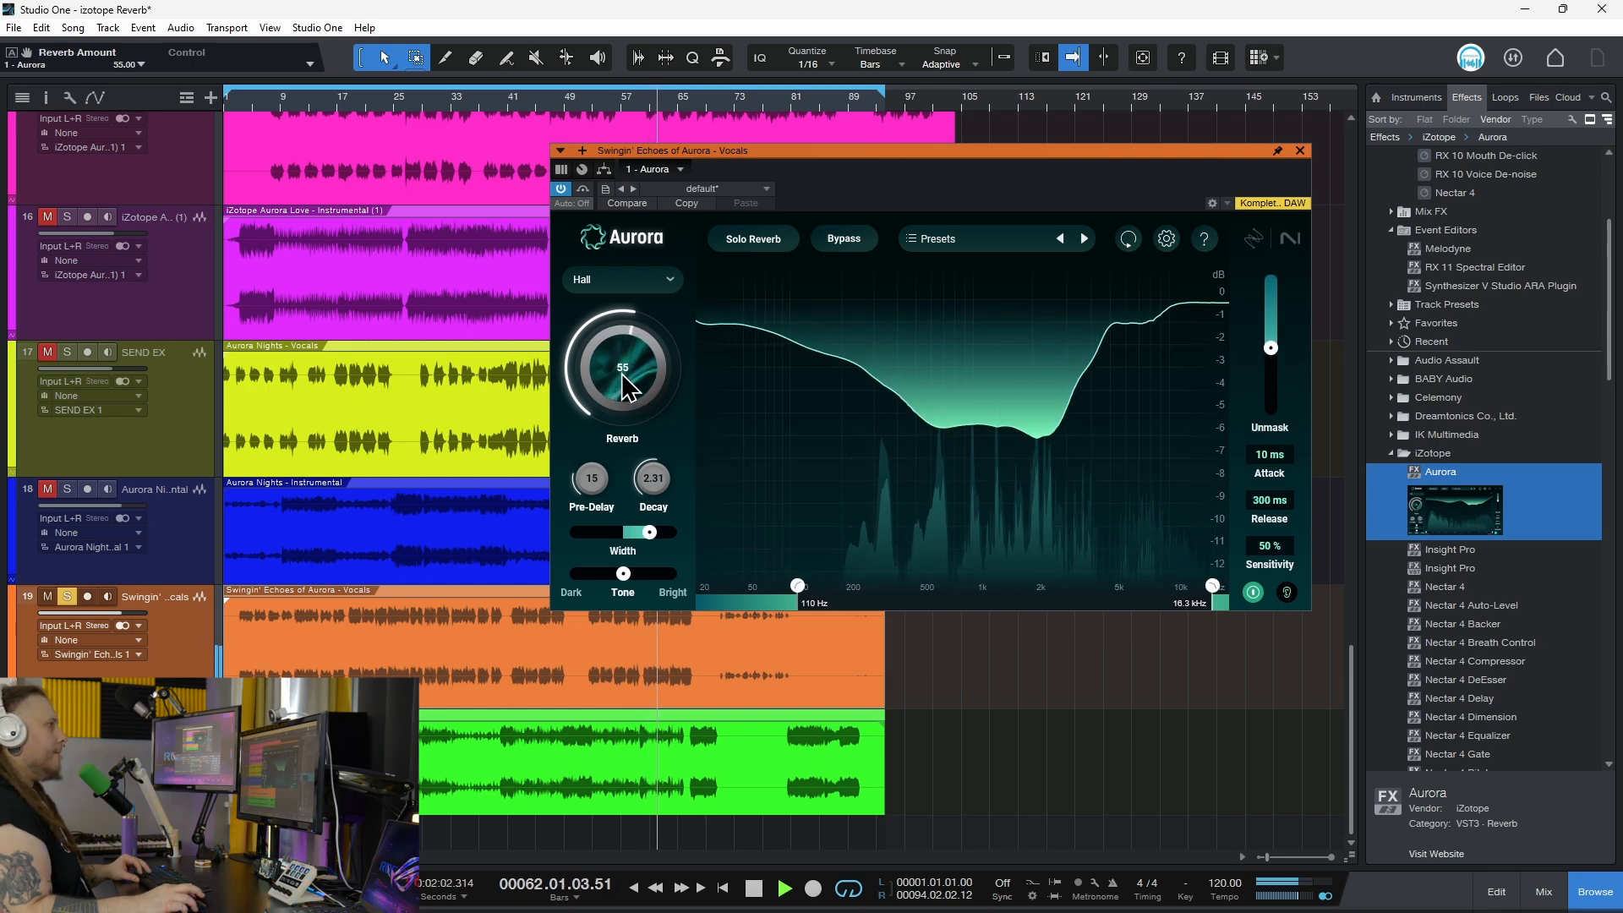
Audition the Chamber type with Reverb at 60 and the Plate type with Reverb at about 59 on the vocals.
{"action": "left_click", "coordinate": [668, 280]}
{"action": "left_click", "coordinate": [621, 357]}
{"action": "mouse_move", "coordinate": [643, 372]}
{"action": "left_mouse_down"}
{"action": "mouse_move", "coordinate": [656, 376]}
{"action": "mouse_move", "coordinate": [637, 371]}
{"action": "left_mouse_up"}
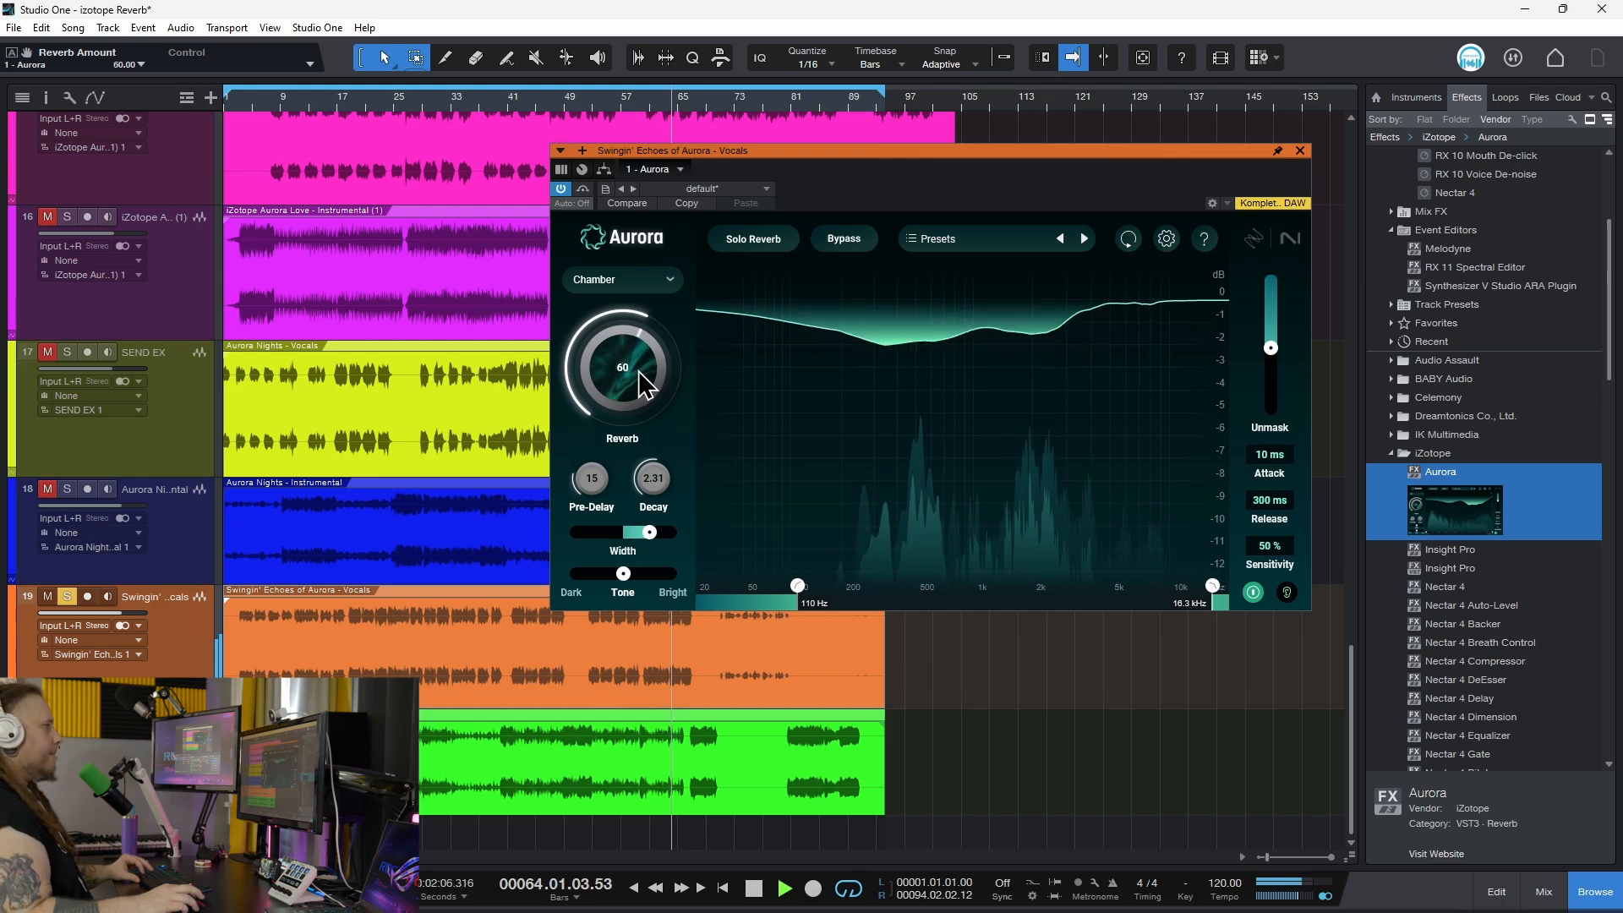
{"action": "left_click", "coordinate": [668, 280]}
{"action": "left_click", "coordinate": [647, 385]}
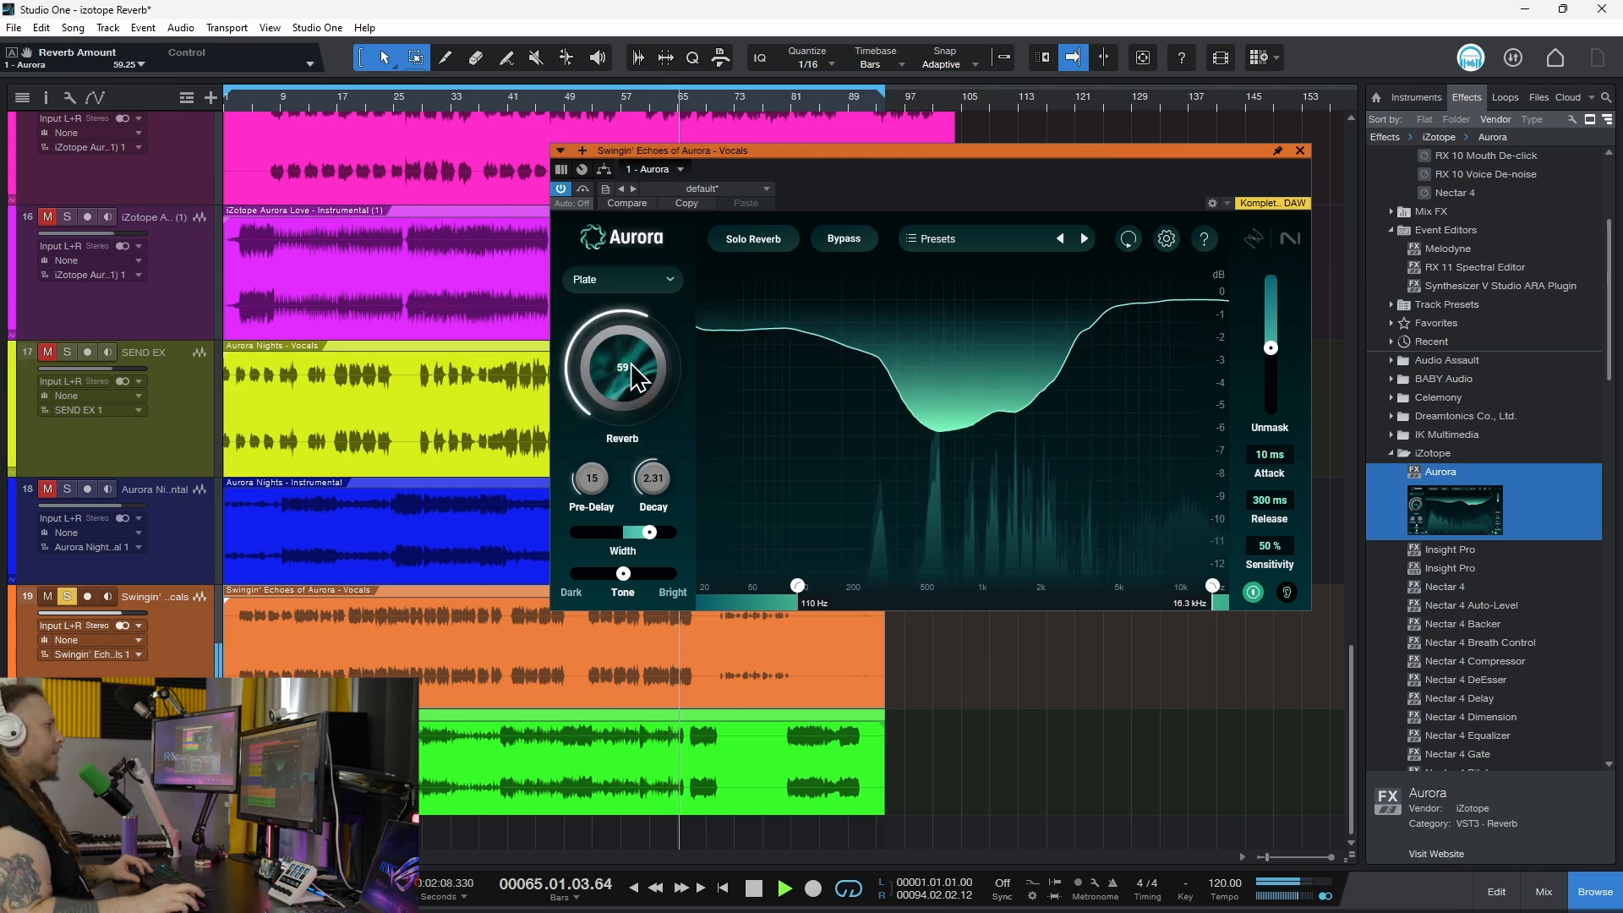
Switch the vocals' Aurora to Cathedral, lower Reverb to 48.5, and stop playback.
{"action": "left_click", "coordinate": [668, 281]}
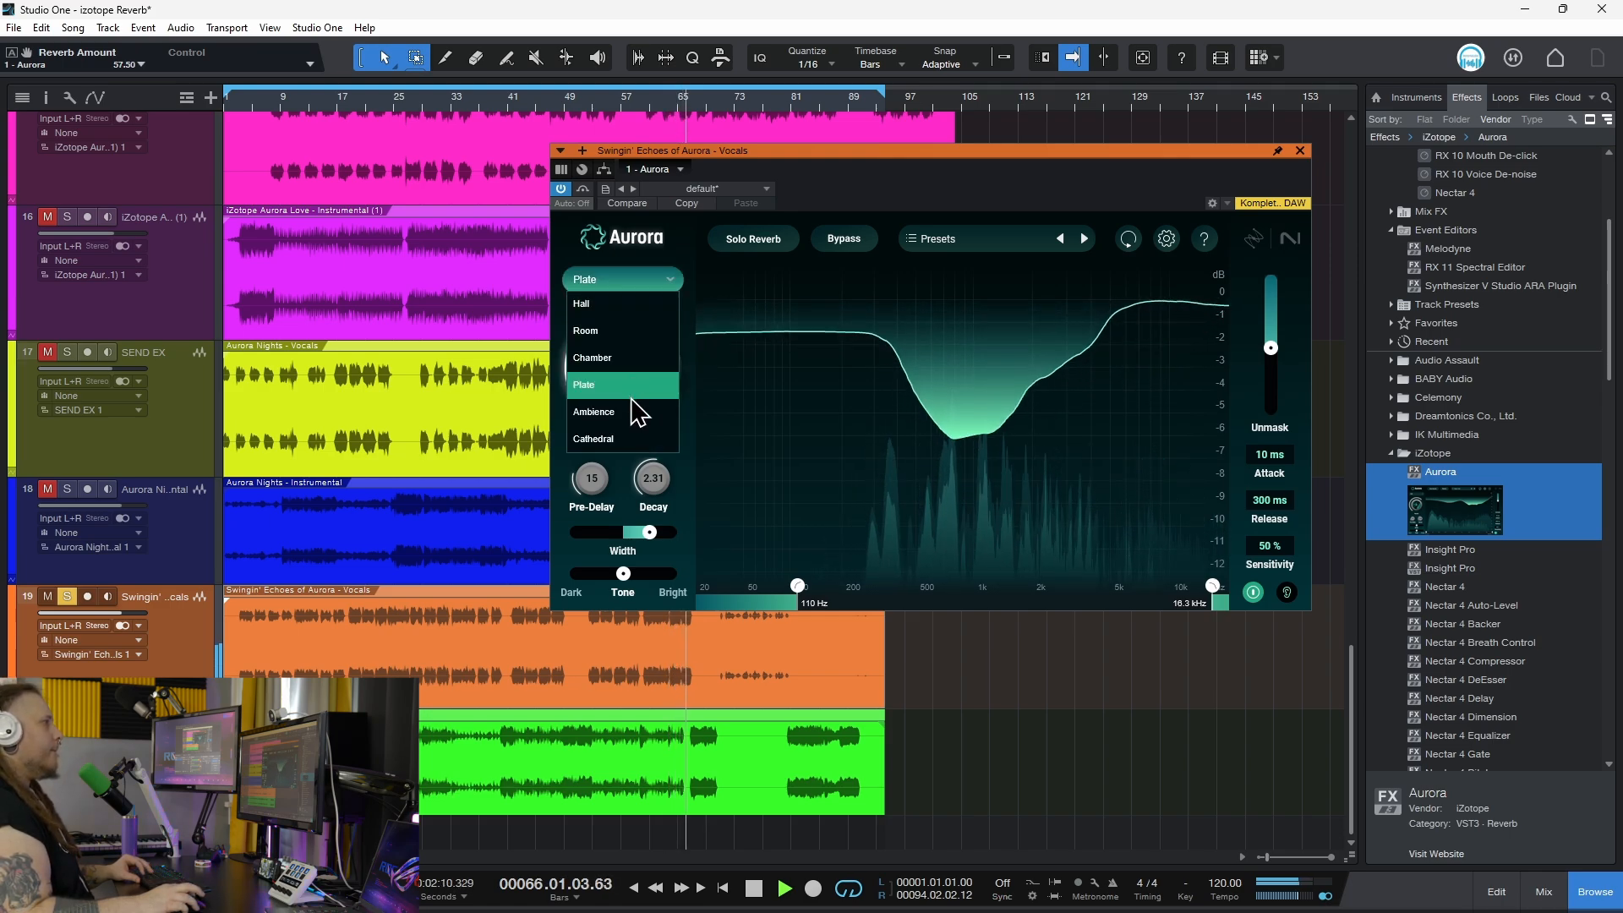
{"action": "left_click", "coordinate": [622, 439]}
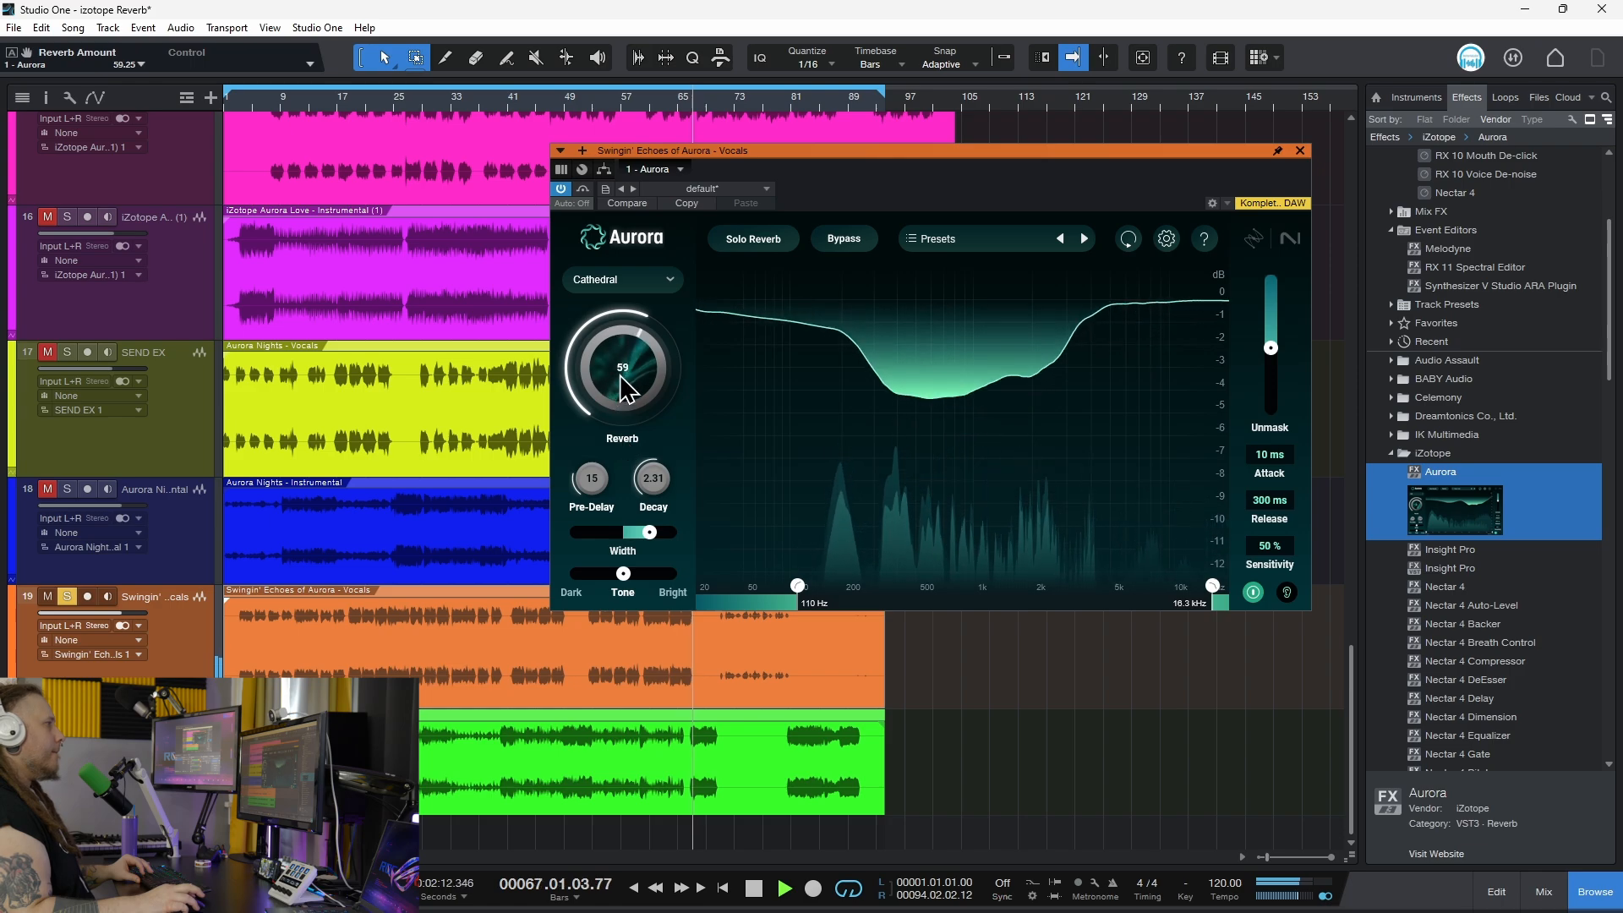
{"action": "left_click_drag", "start_coordinate": [619, 361], "coordinate": [620, 365]}
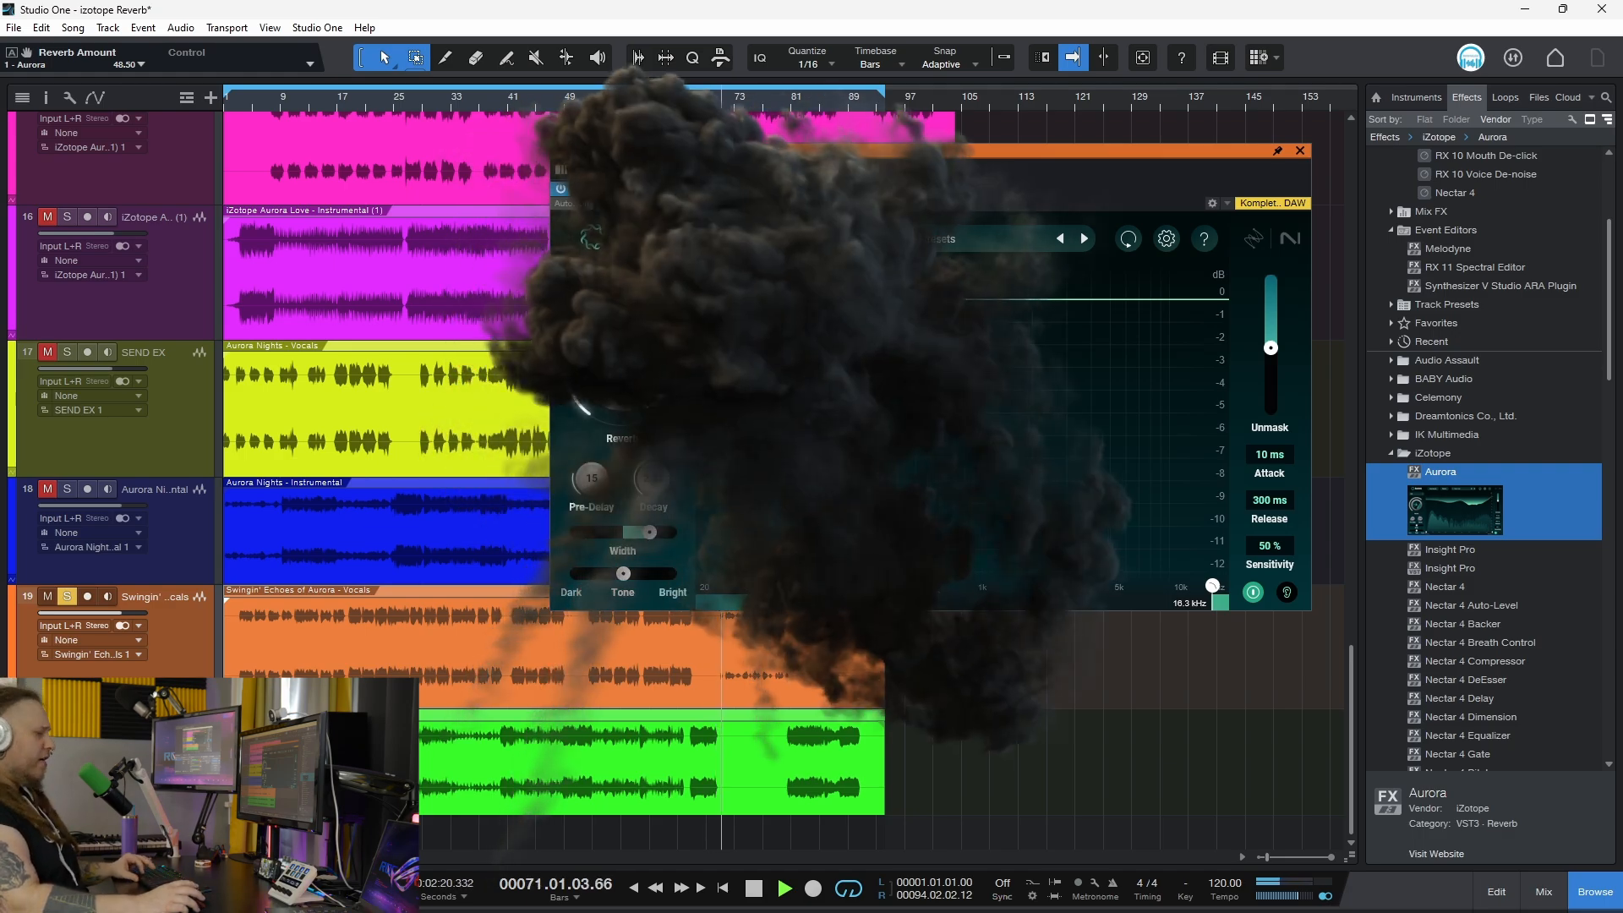
{"action": "key", "text": "space"}
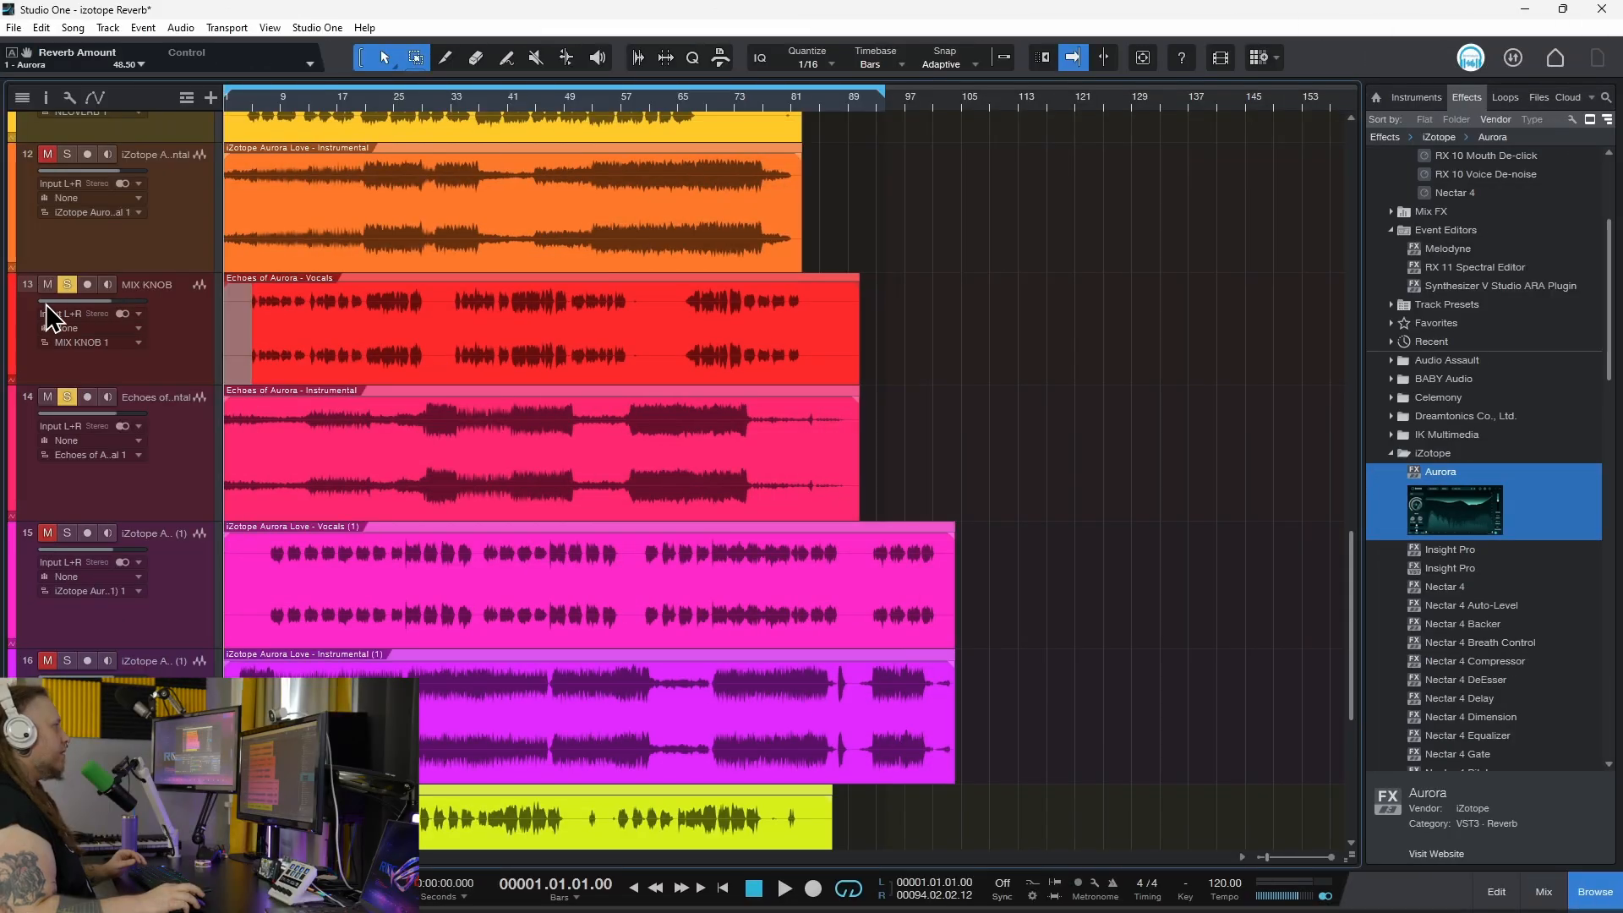
Open the MIX KNOB track's Aurora and enable it, checking the bx_rooMS insert's settings as well.
{"action": "left_click", "coordinate": [27, 287]}
{"action": "left_click_drag", "start_coordinate": [862, 203], "coordinate": [1235, 299]}
{"action": "left_click", "coordinate": [662, 355]}
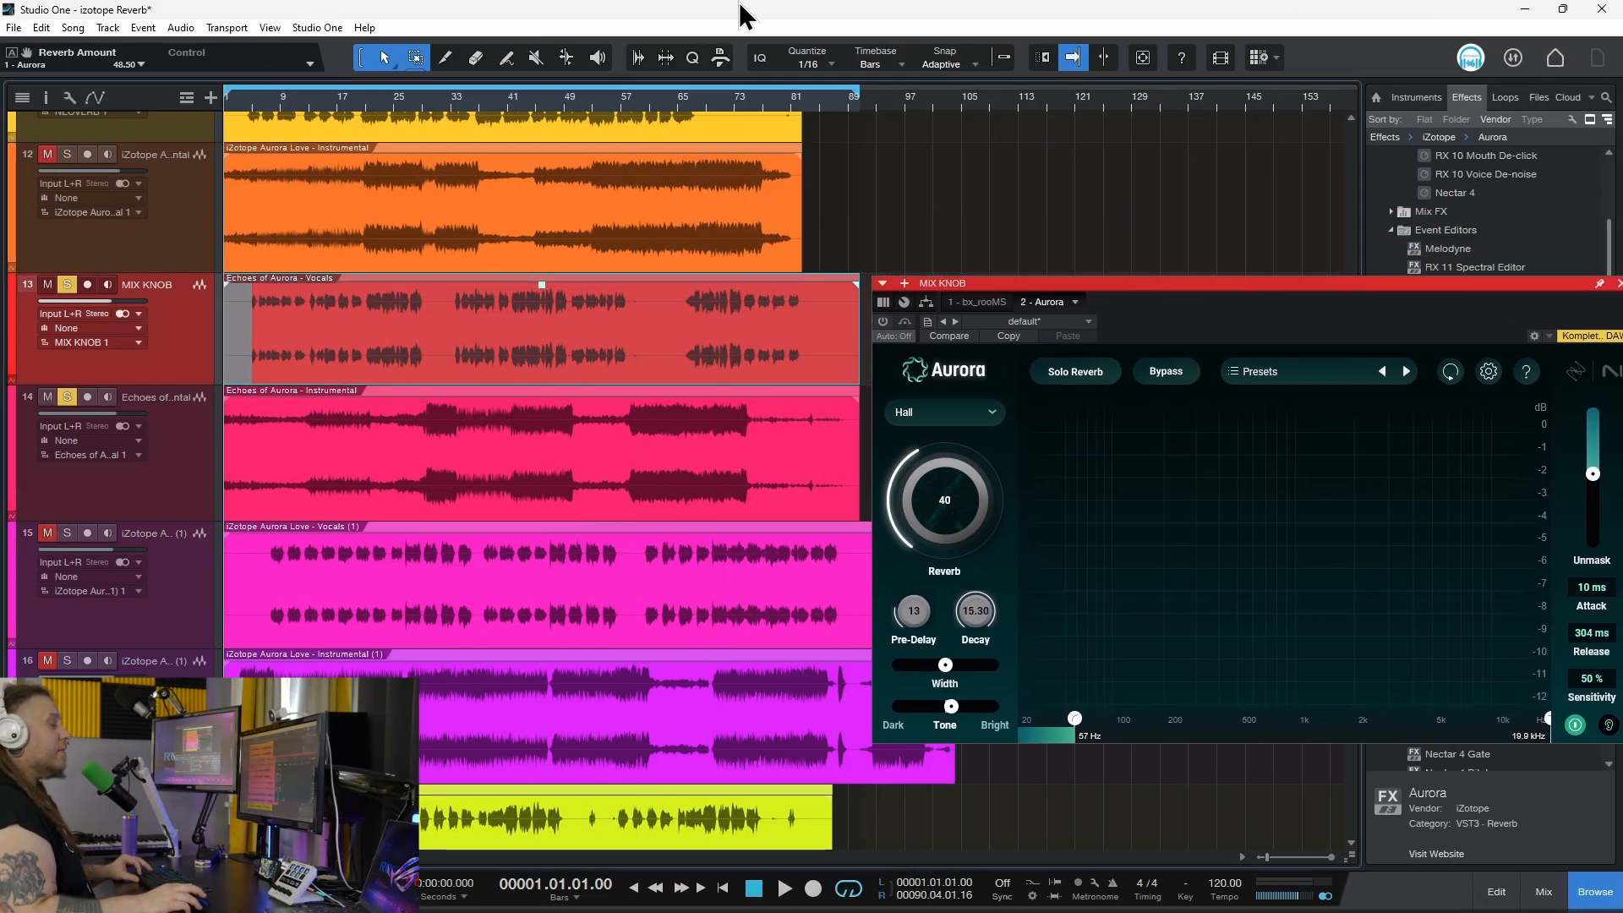
{"action": "left_click_drag", "start_coordinate": [1266, 297], "coordinate": [913, 239]}
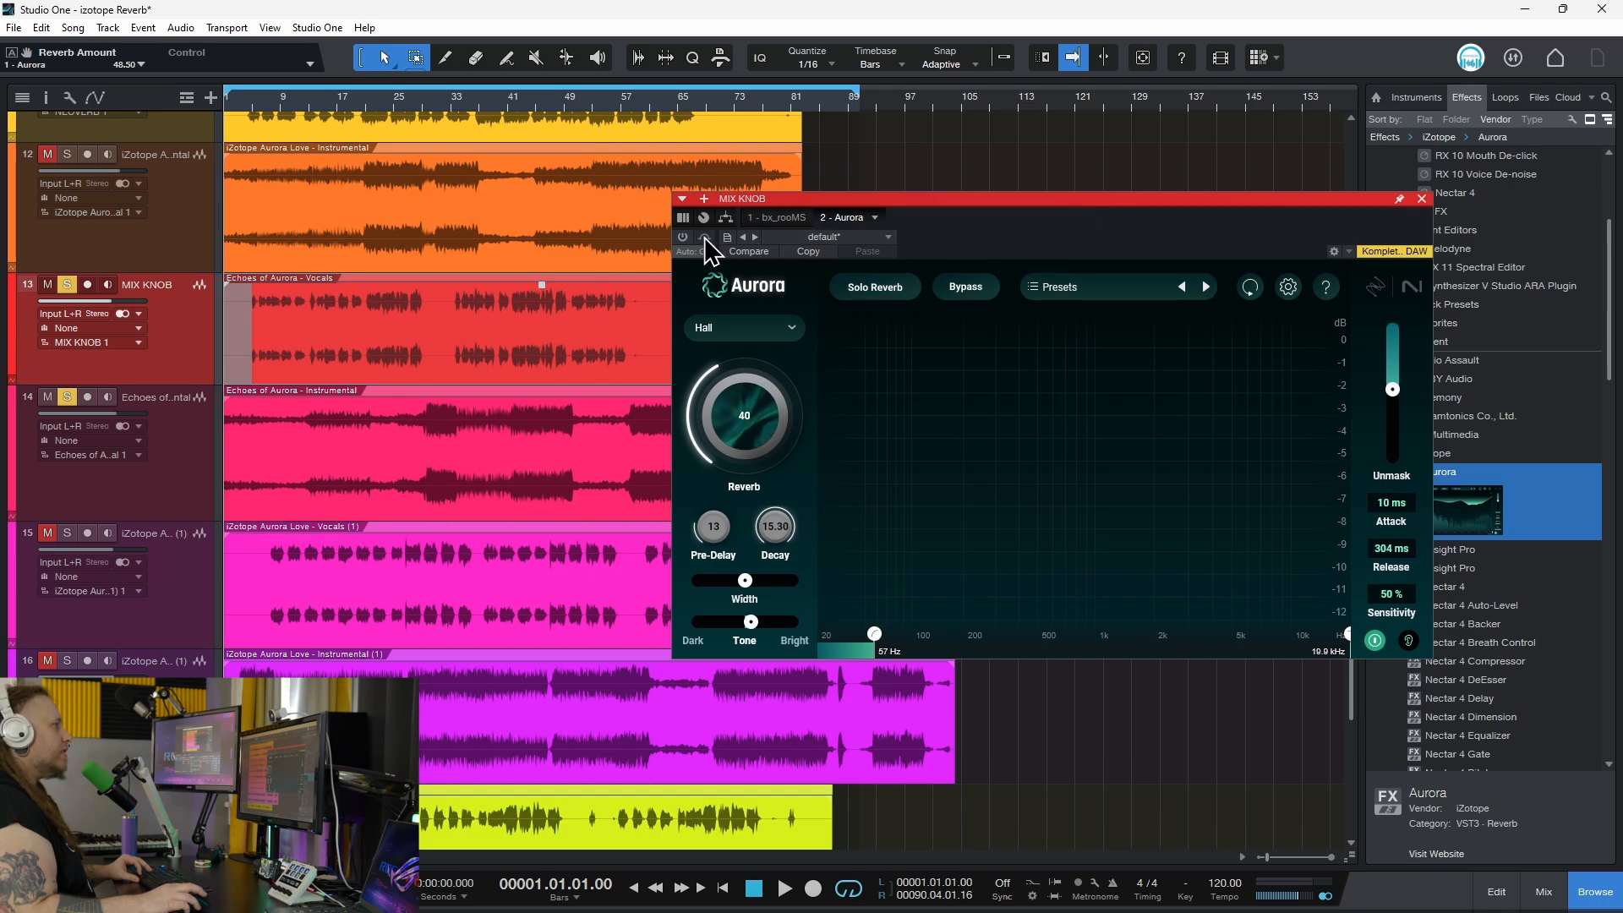
{"action": "left_click", "coordinate": [683, 237]}
{"action": "left_click", "coordinate": [795, 218]}
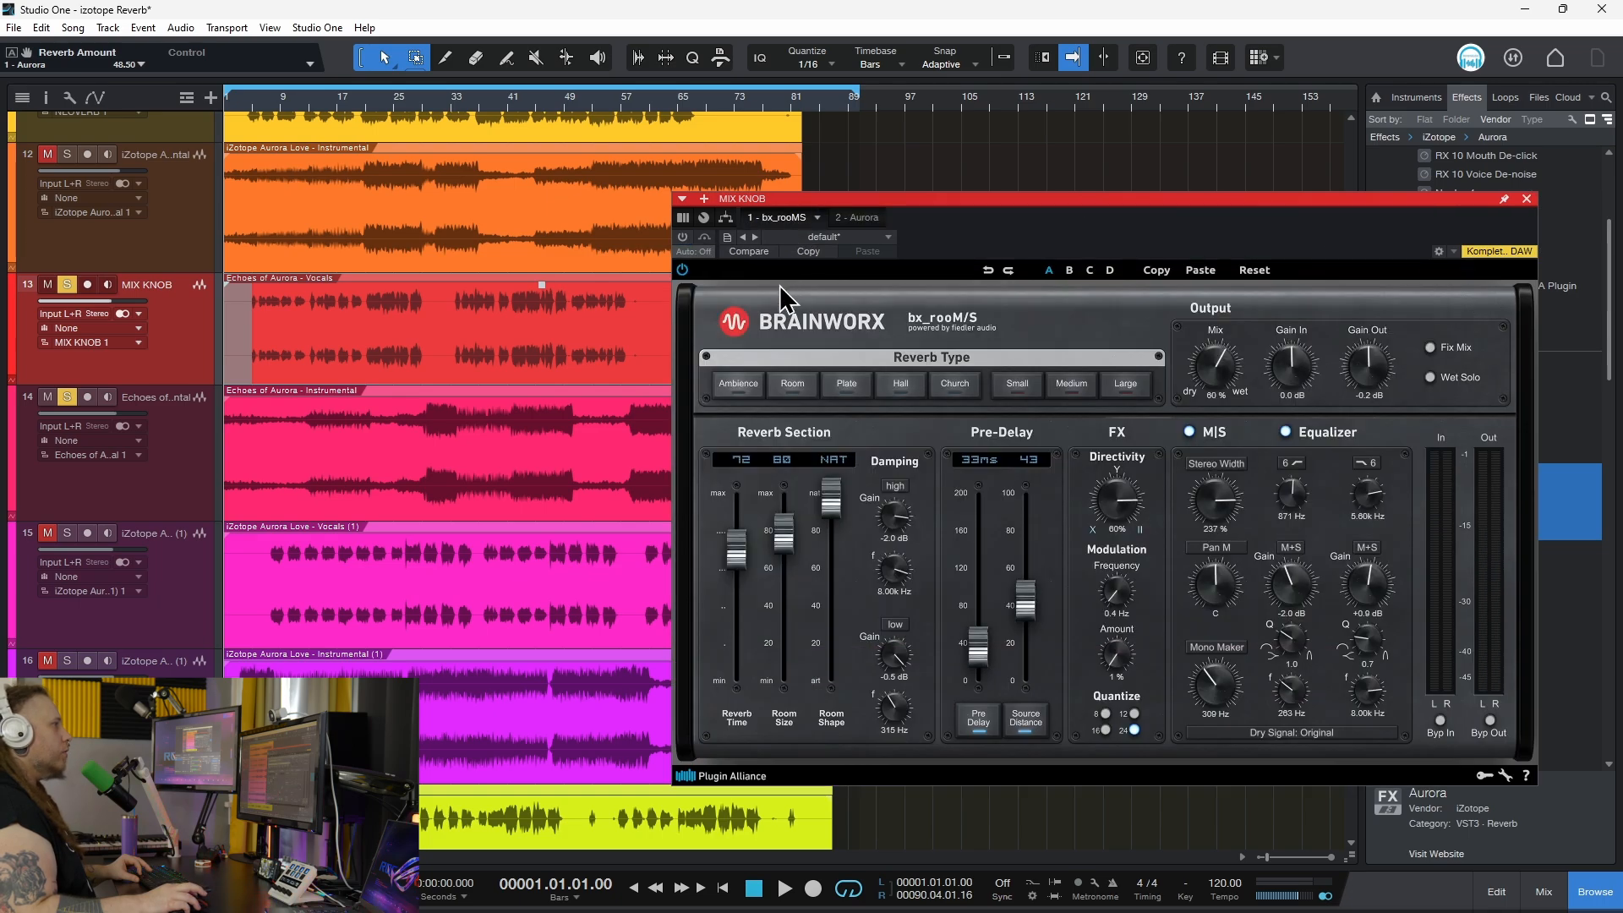
{"action": "left_click", "coordinate": [860, 218]}
{"action": "left_click_drag", "start_coordinate": [1160, 203], "coordinate": [1192, 190]}
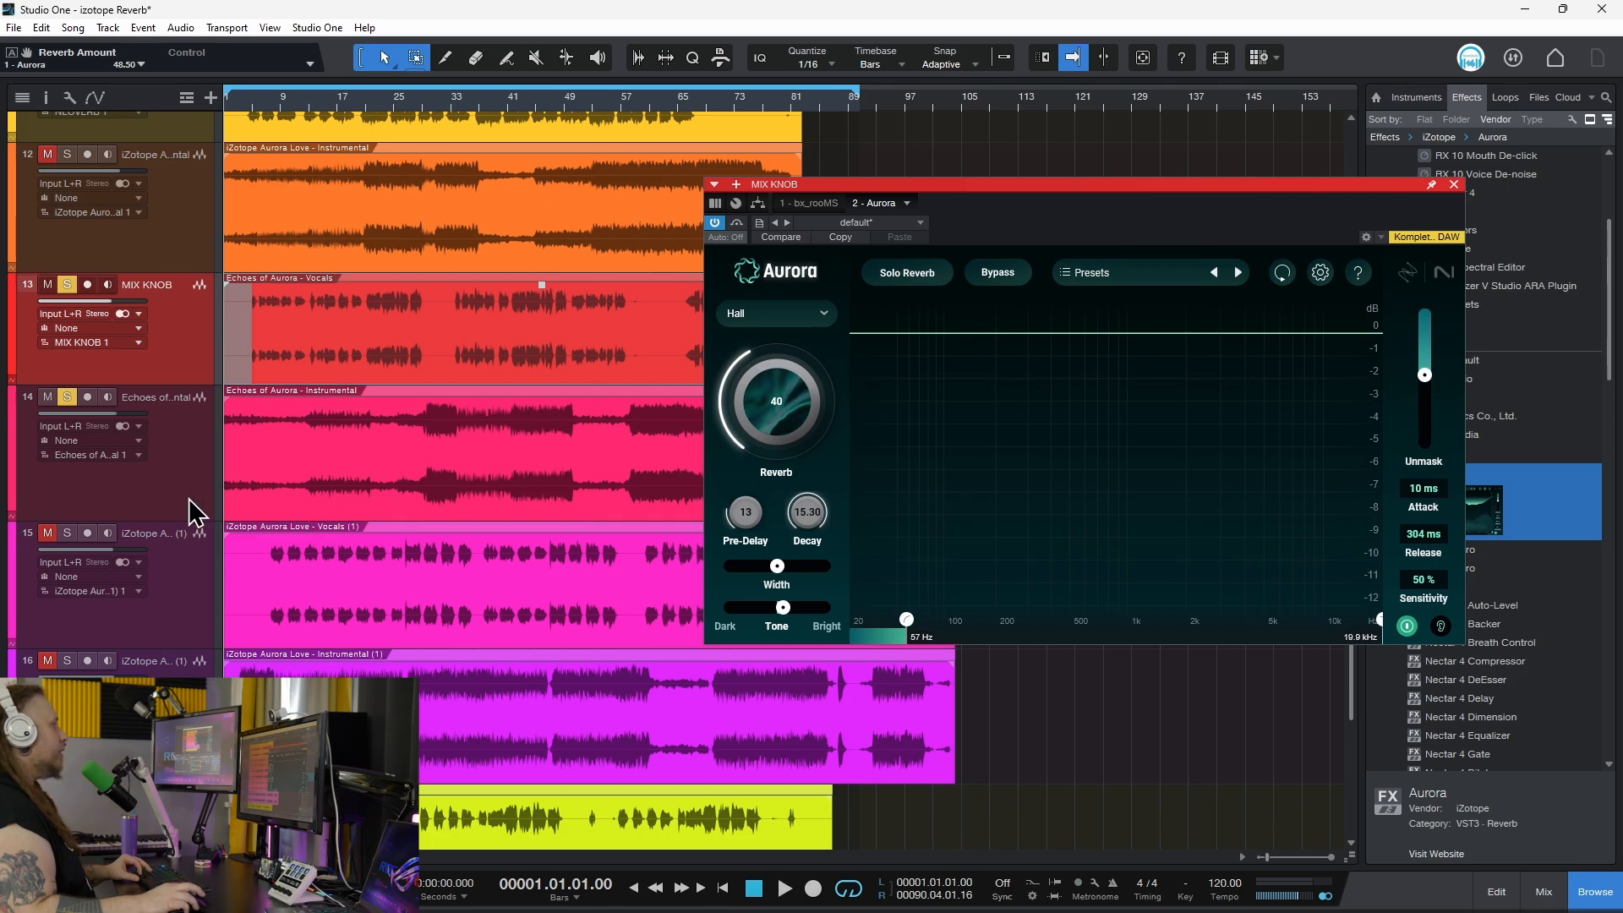
View the Echoes of Aurora instrumental's Aurora, return to MIX KNOB's Aurora, and place the playhead late in bar 18.
{"action": "left_click", "coordinate": [467, 511]}
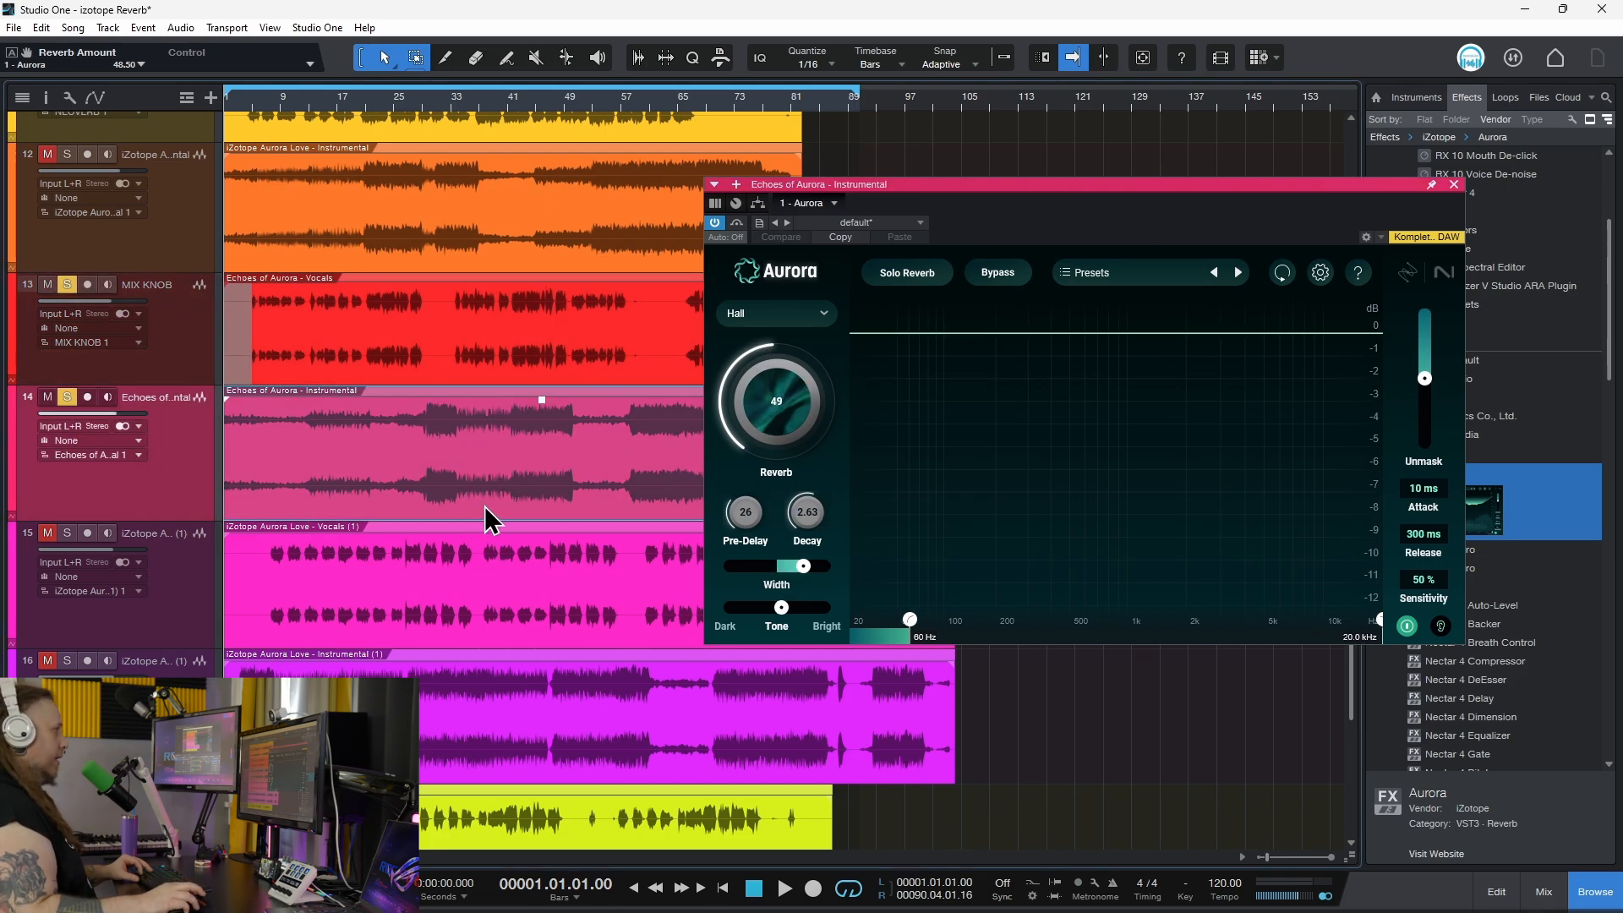
{"action": "left_click_drag", "start_coordinate": [1002, 180], "coordinate": [985, 185]}
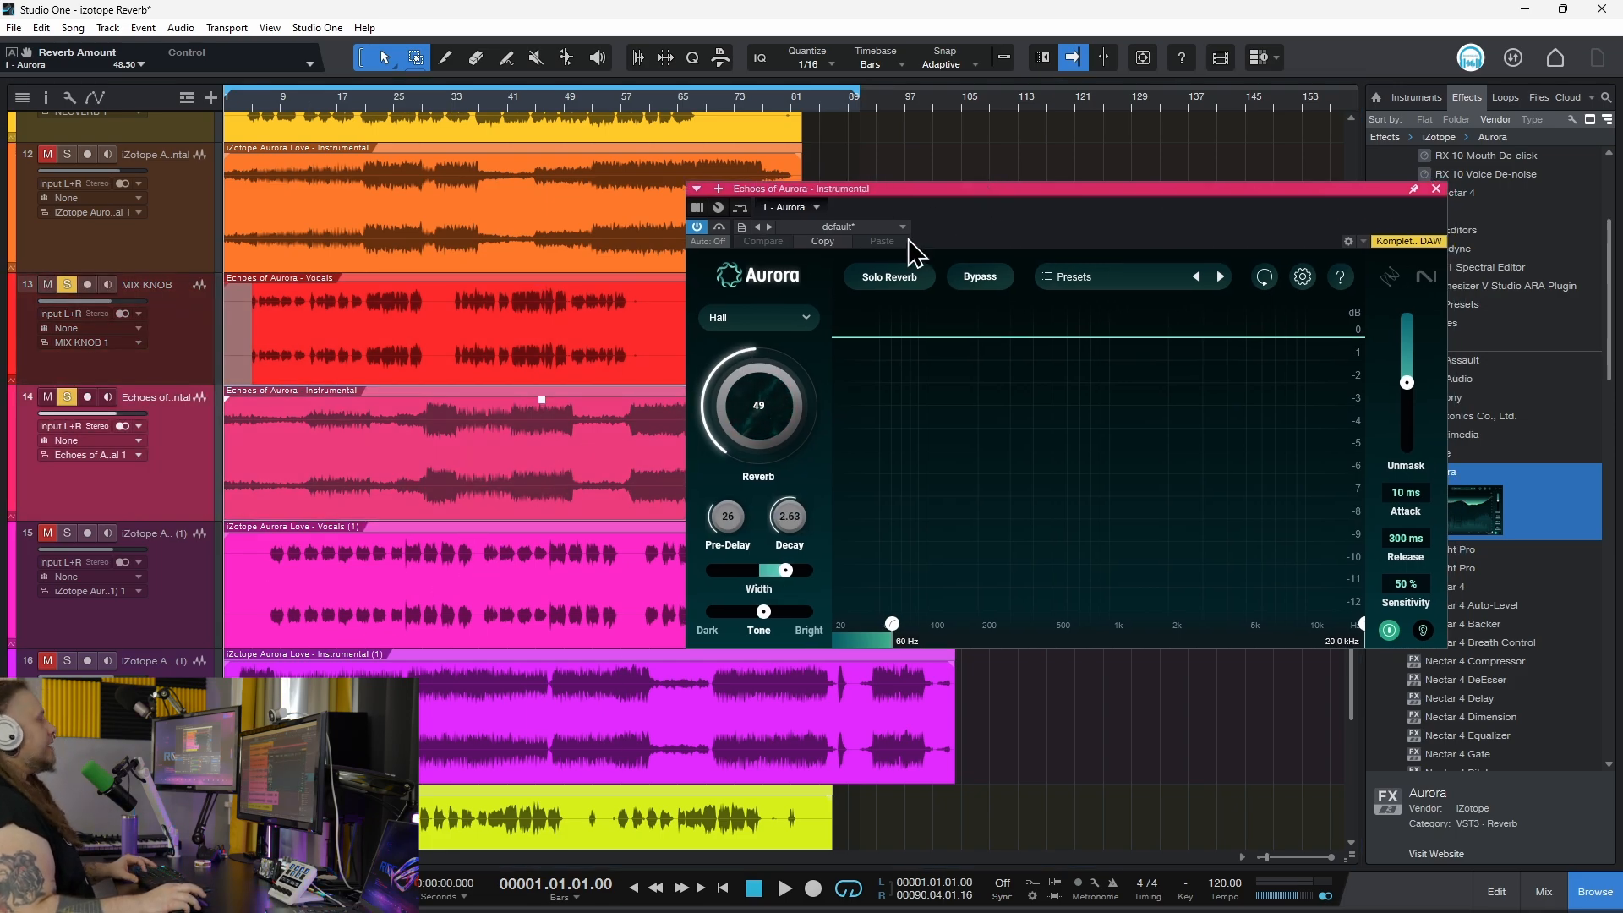
{"action": "left_click", "coordinate": [59, 362]}
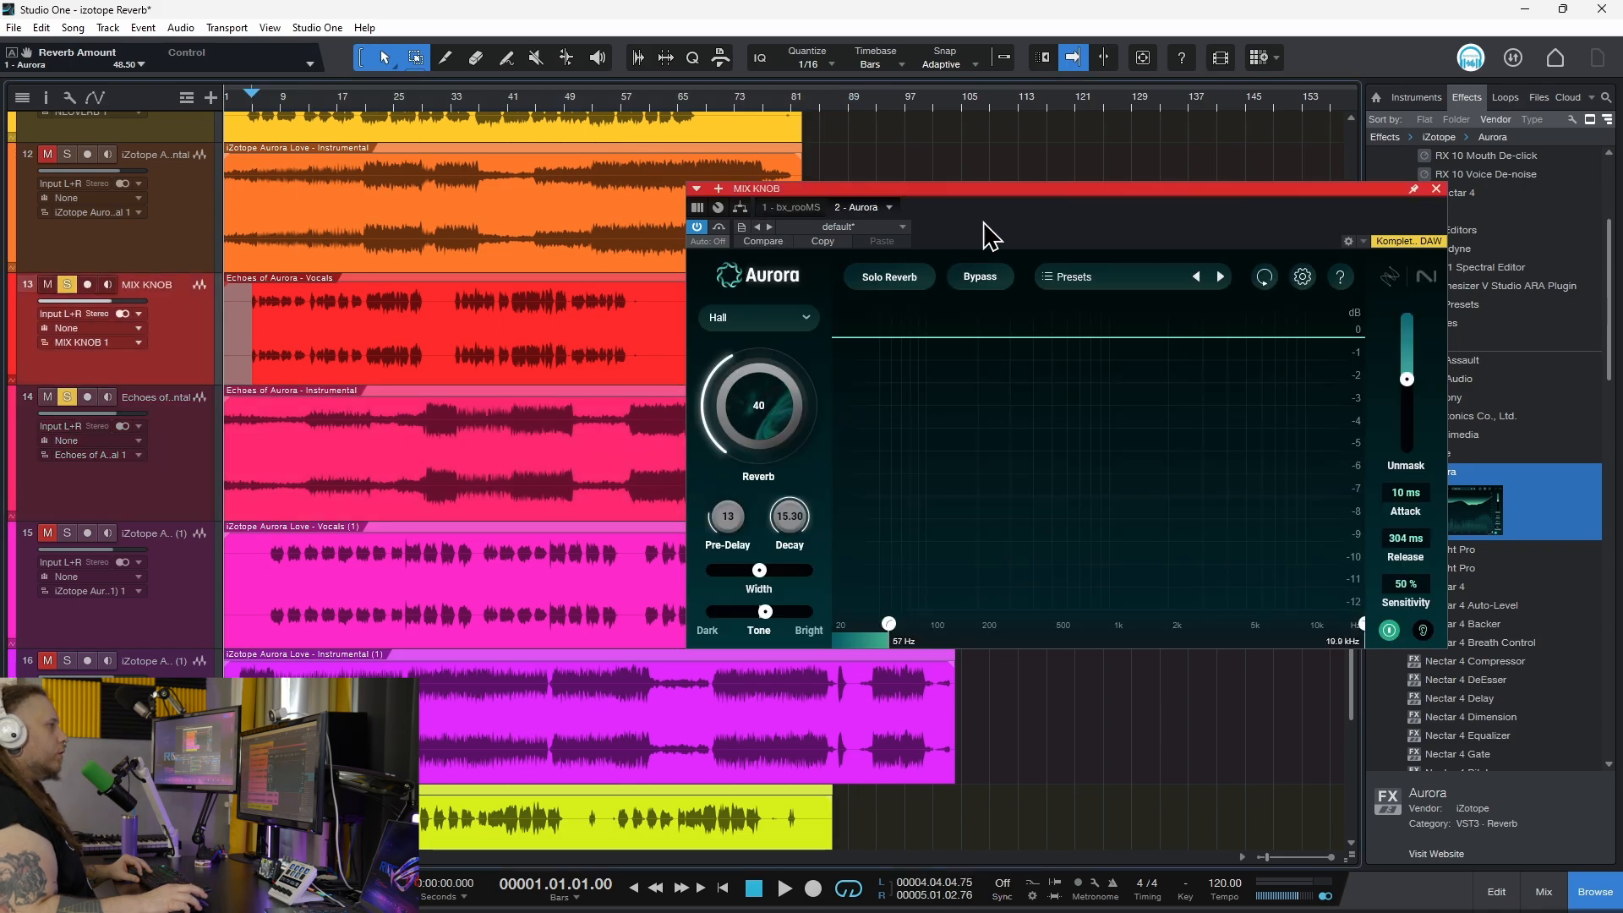
{"action": "left_click_drag", "start_coordinate": [1113, 204], "coordinate": [1079, 202]}
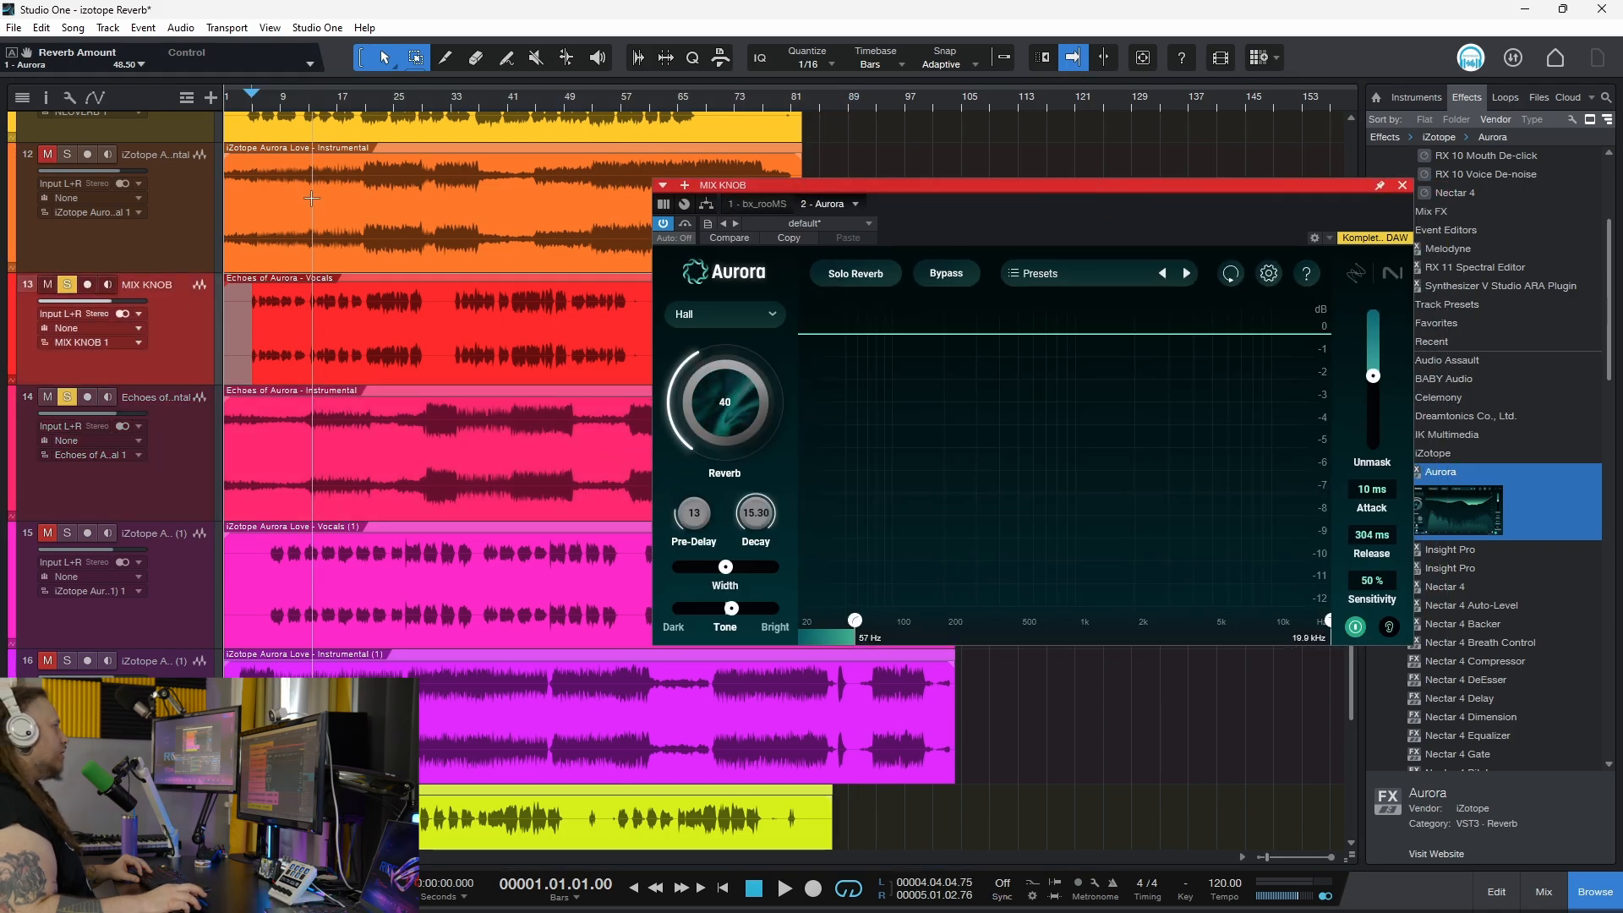
{"action": "left_click", "coordinate": [353, 118]}
{"action": "mouse_move", "coordinate": [1052, 188]}
{"action": "left_mouse_down"}
{"action": "mouse_move", "coordinate": [1013, 186]}
{"action": "mouse_move", "coordinate": [1047, 165]}
{"action": "left_mouse_up"}
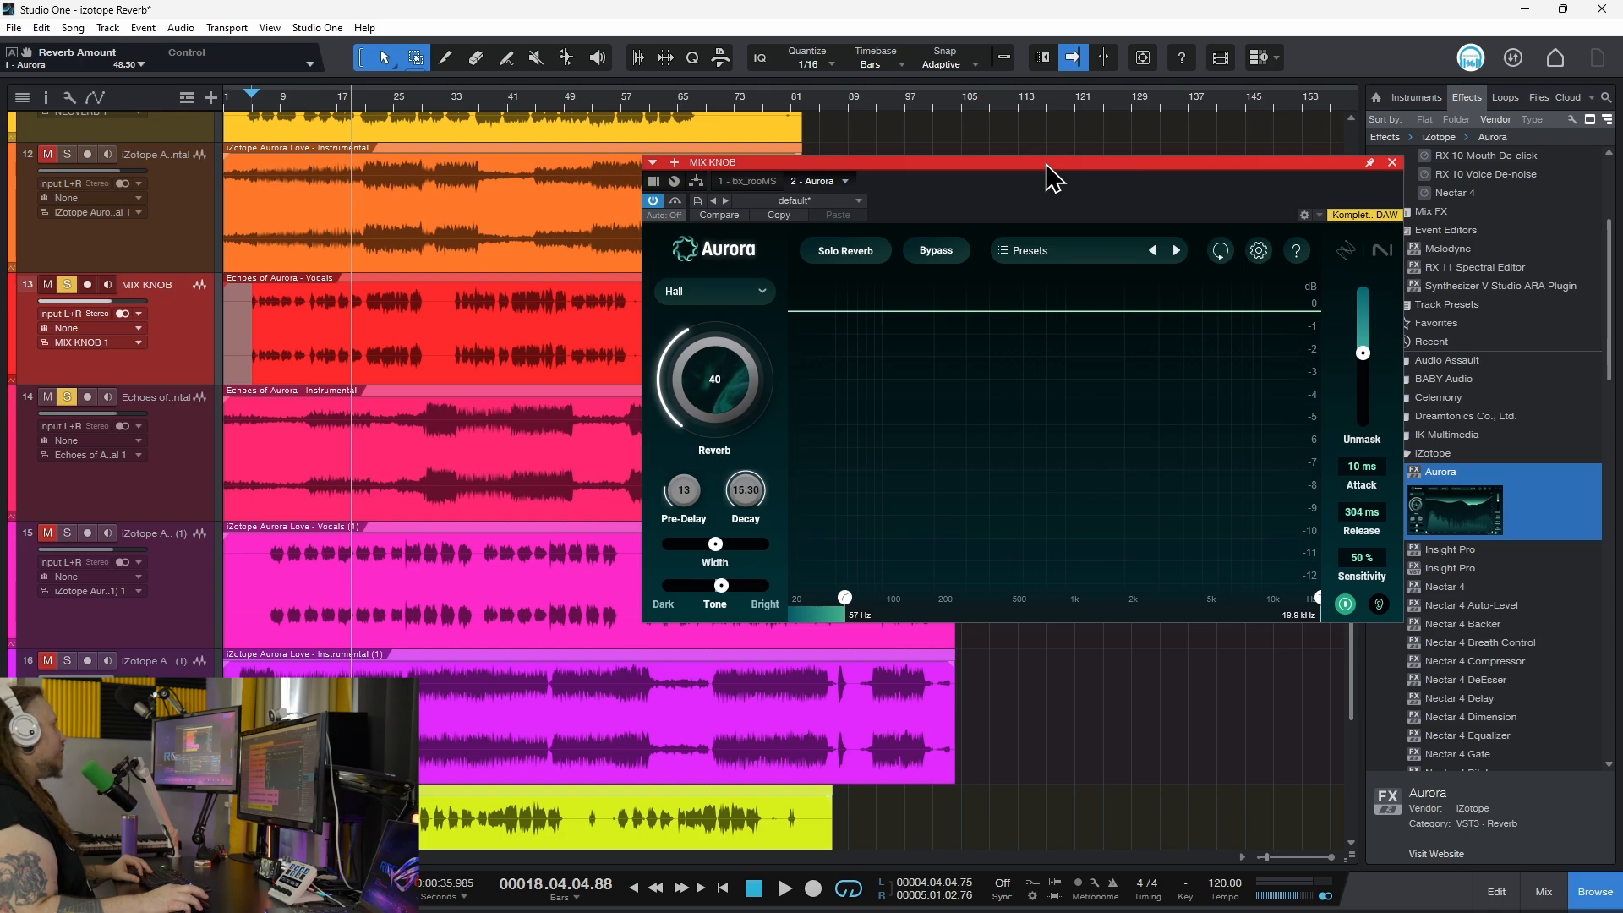
{"action": "left_click_drag", "start_coordinate": [1069, 159], "coordinate": [997, 181]}
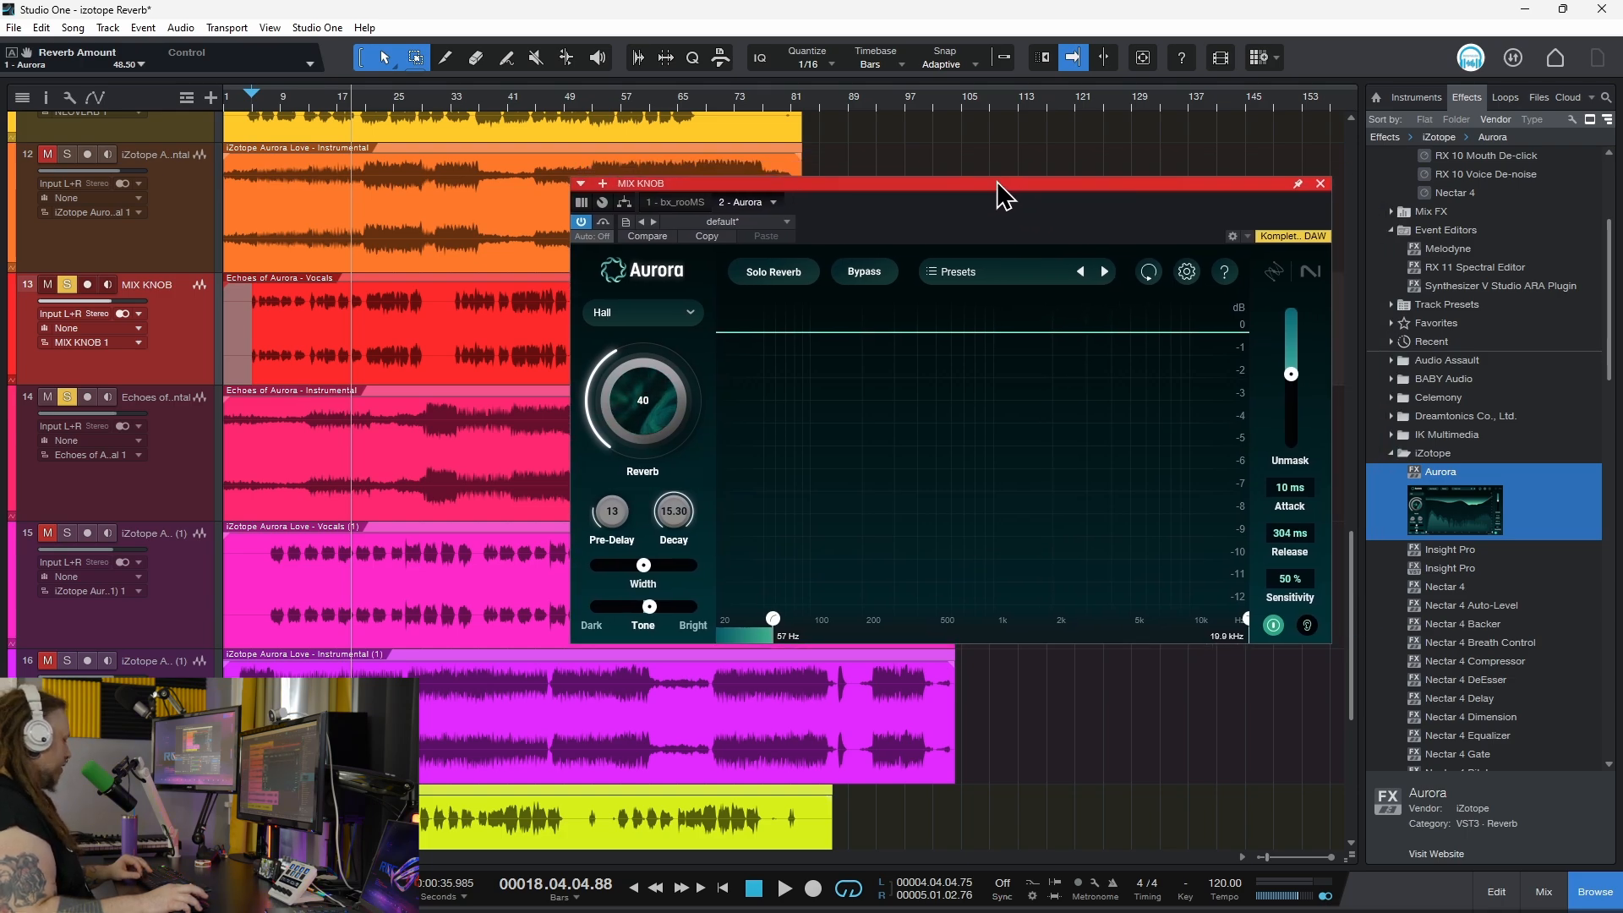